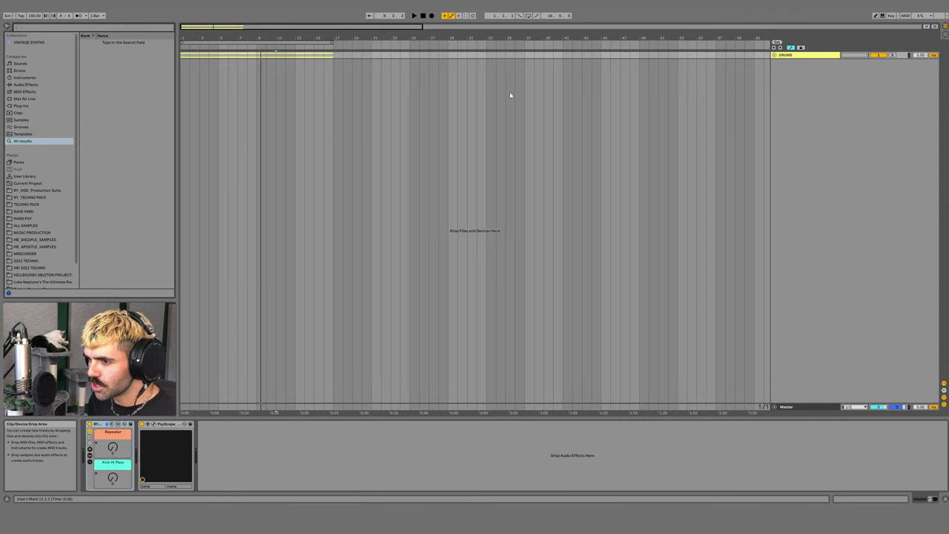
- Switch to YouTube Studio in the browser and hide the bookmarks bar
key("alt+Tab")
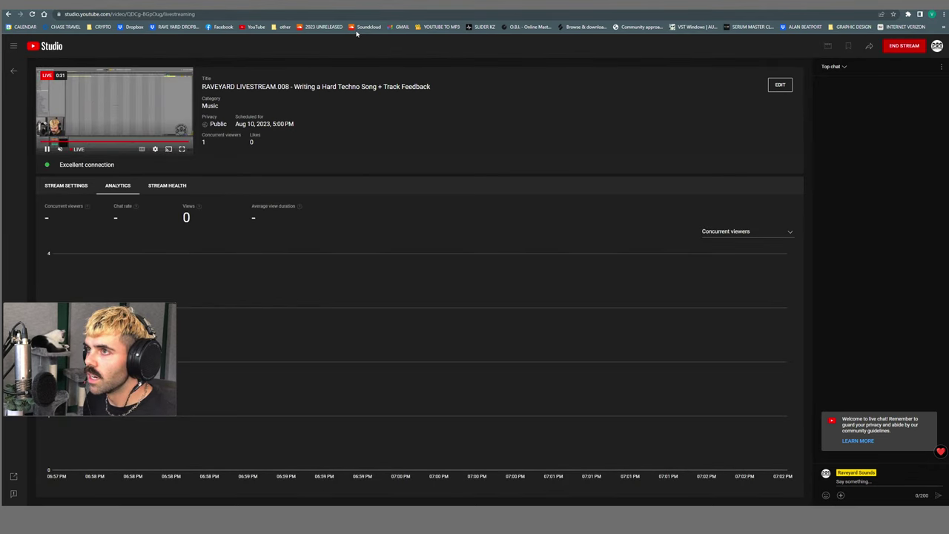
left_click(943, 14)
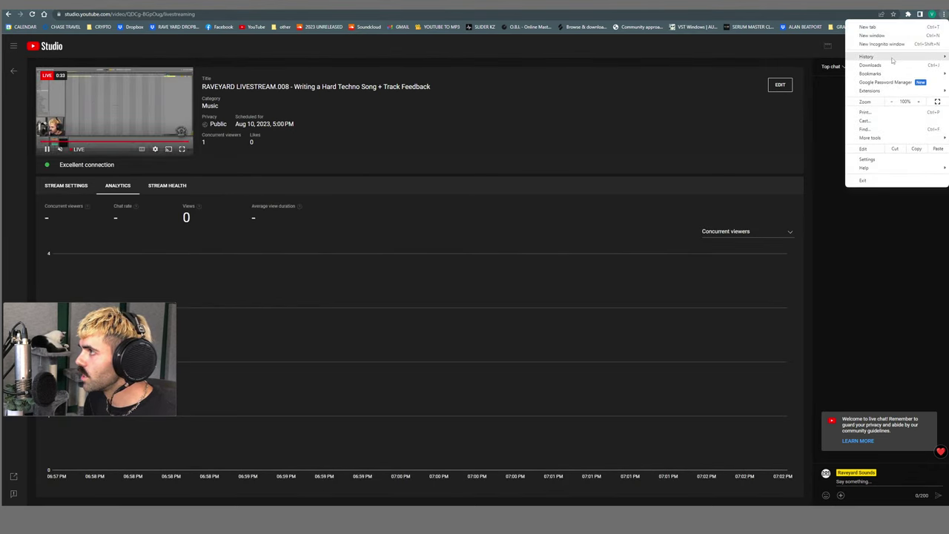
left_click(689, 207)
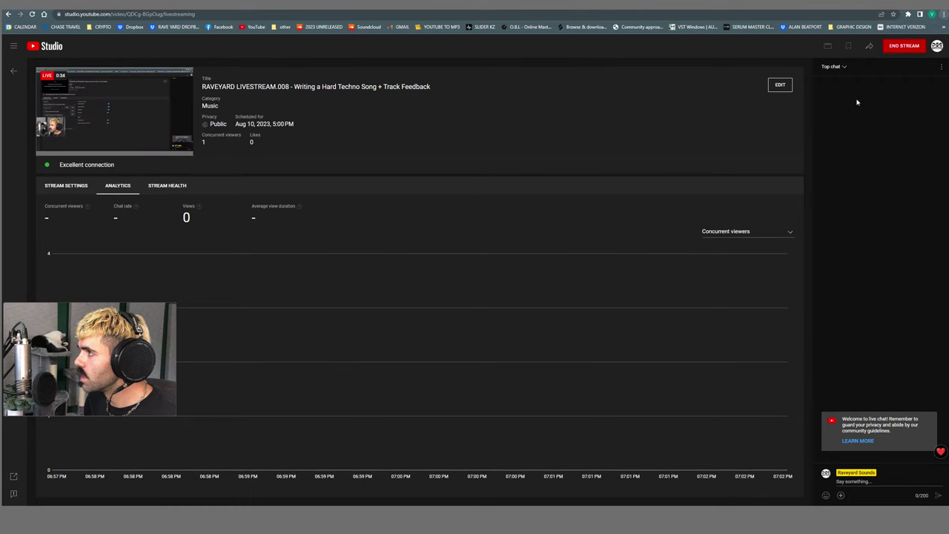
left_click(943, 14)
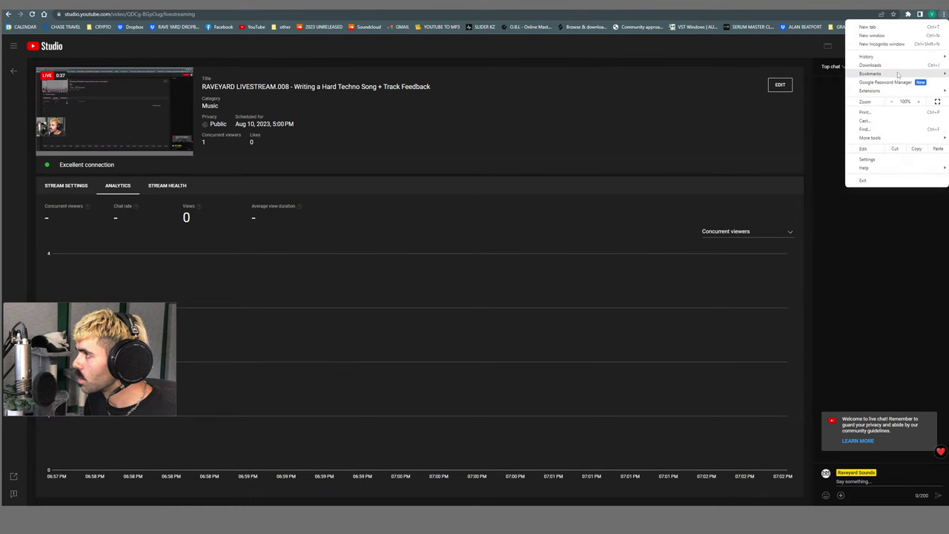
key("ctrl+shift+b")
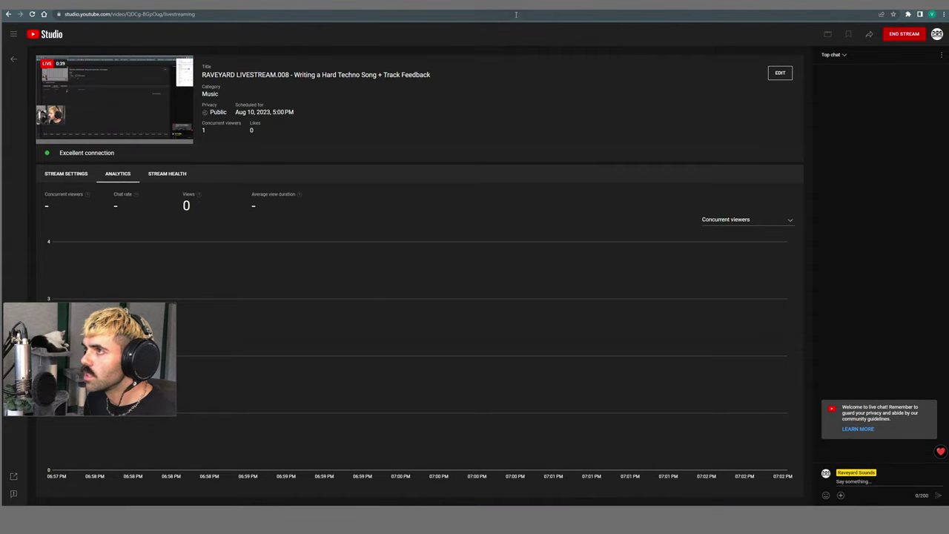
- Open twitch.tv in a new browser tab, view the raveyardsounds channel page, and return to the YouTube Studio page
key("ctrl+t")
type("twitch.tv")
key("Return")
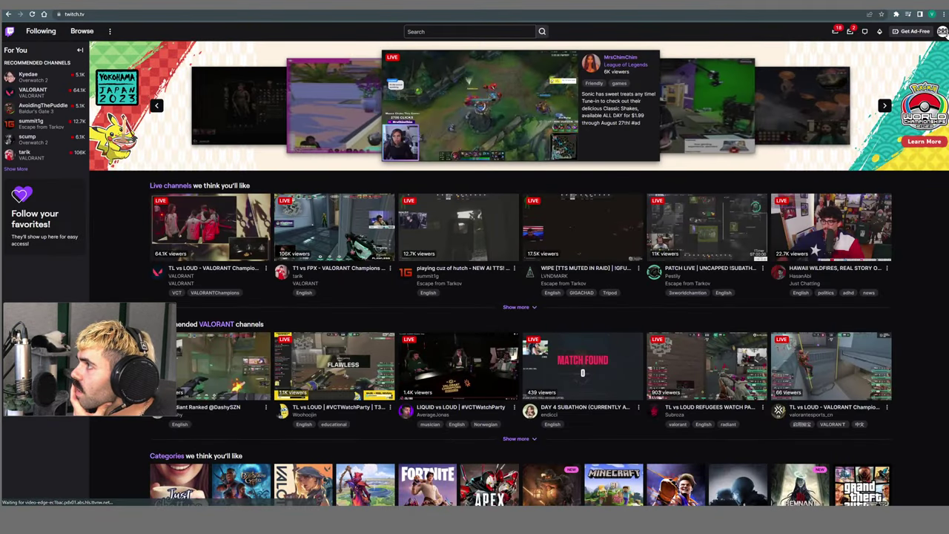
left_click(941, 31)
left_click(906, 74)
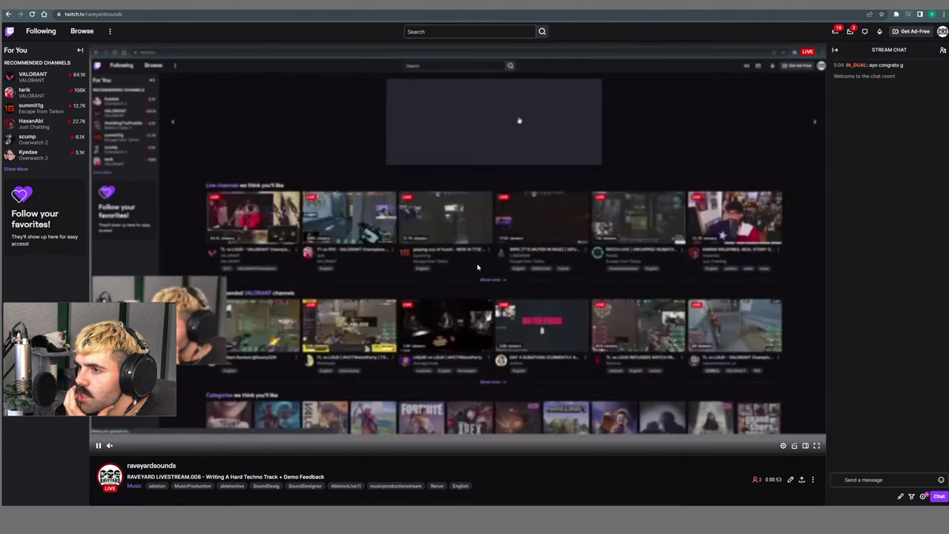
left_click(578, 9)
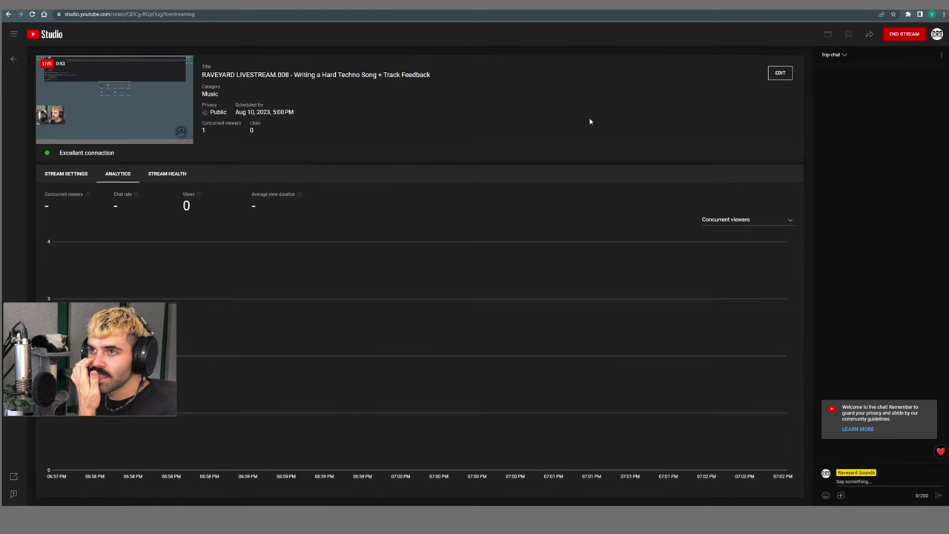
- Switch back to Ableton Live, expand the DRUMS group and select the first clip on the hard techno kick track
key("alt+Tab")
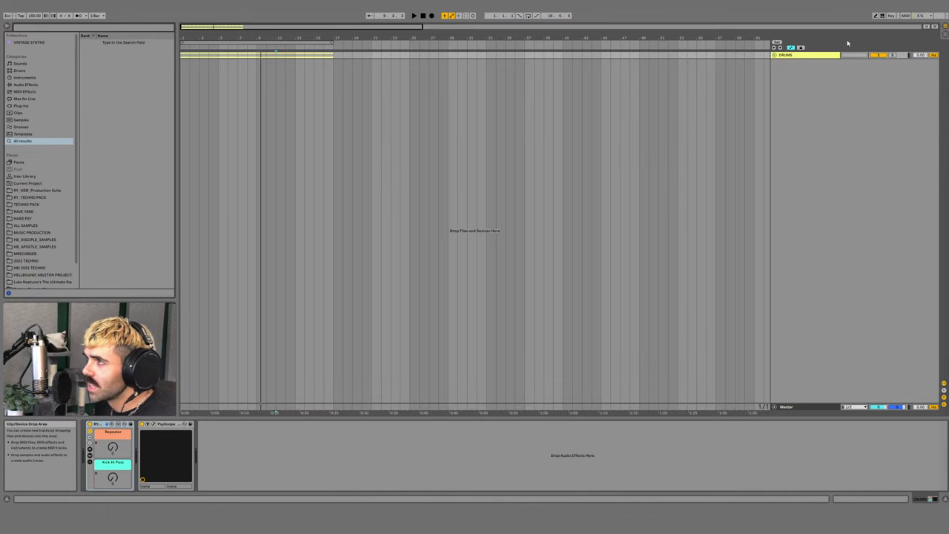
left_click(776, 55)
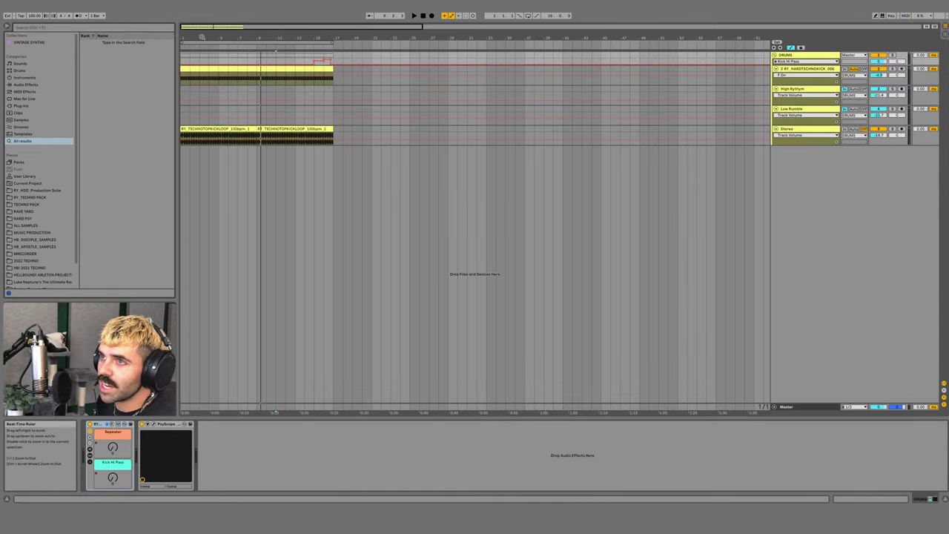
left_click_drag(201, 37, 201, 85)
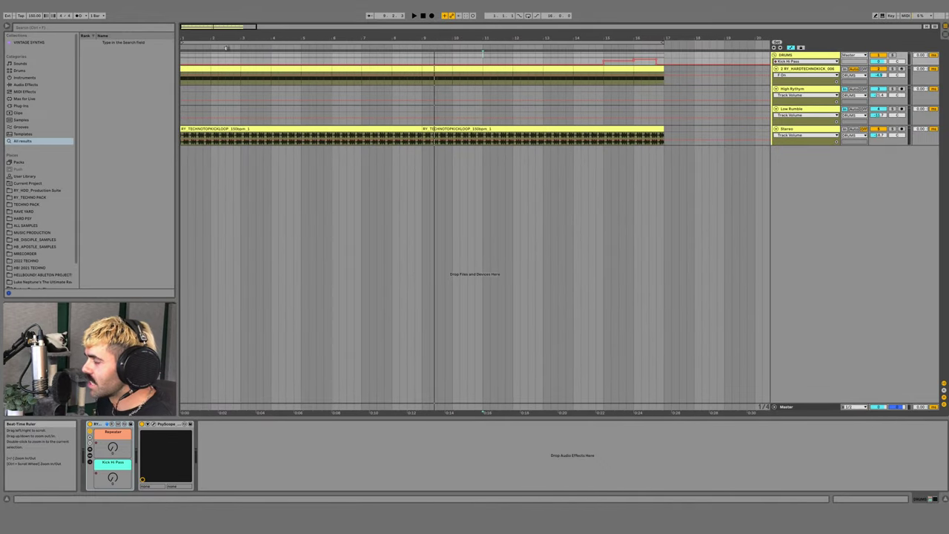
left_click(186, 72)
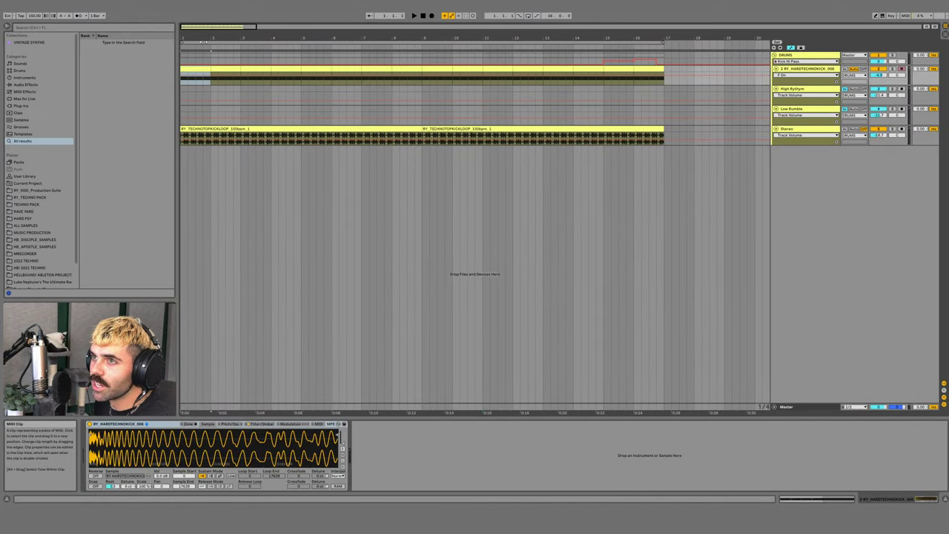
left_click_drag(199, 39, 199, 55)
left_click(197, 71)
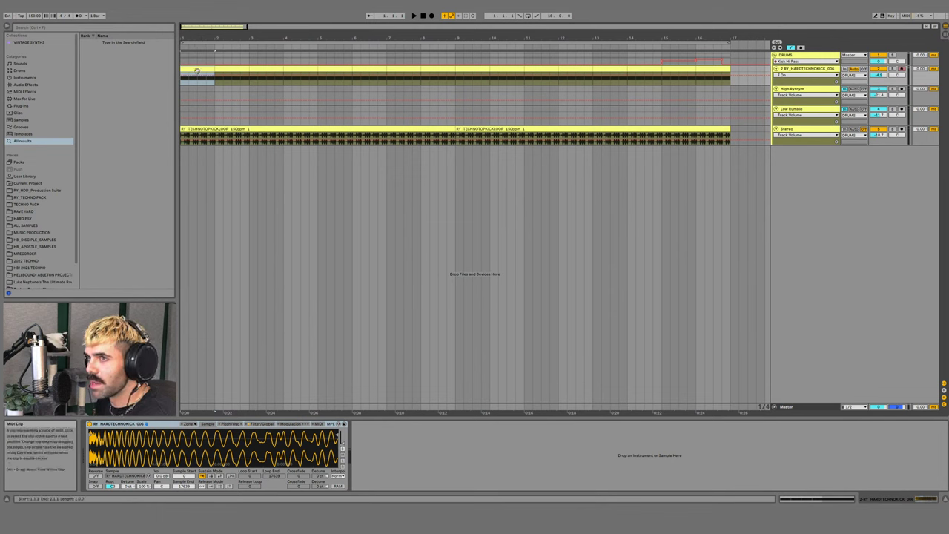
- Select the whole 16-bar arrangement and show the Master track's device chain
key("ctrl+a")
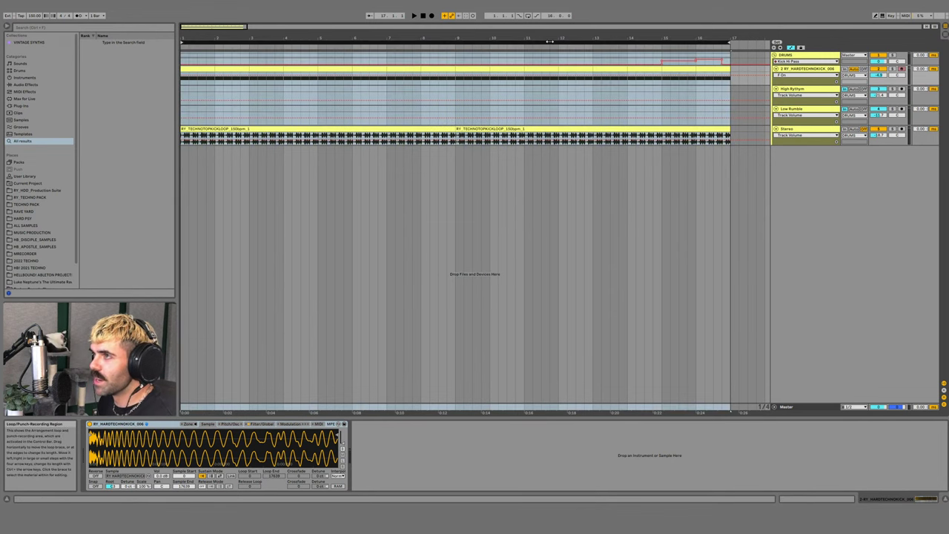
left_click(782, 407)
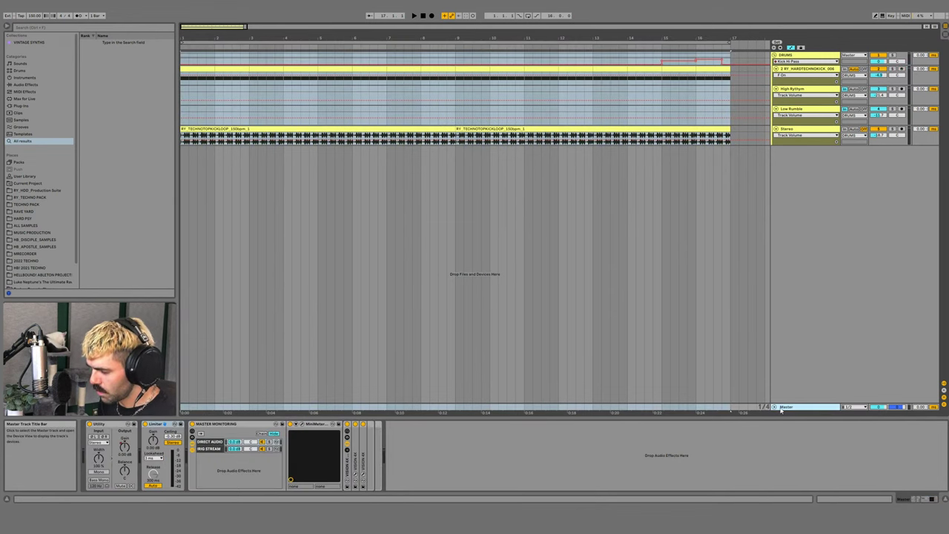
key("ctrl+comma")
left_click(565, 142)
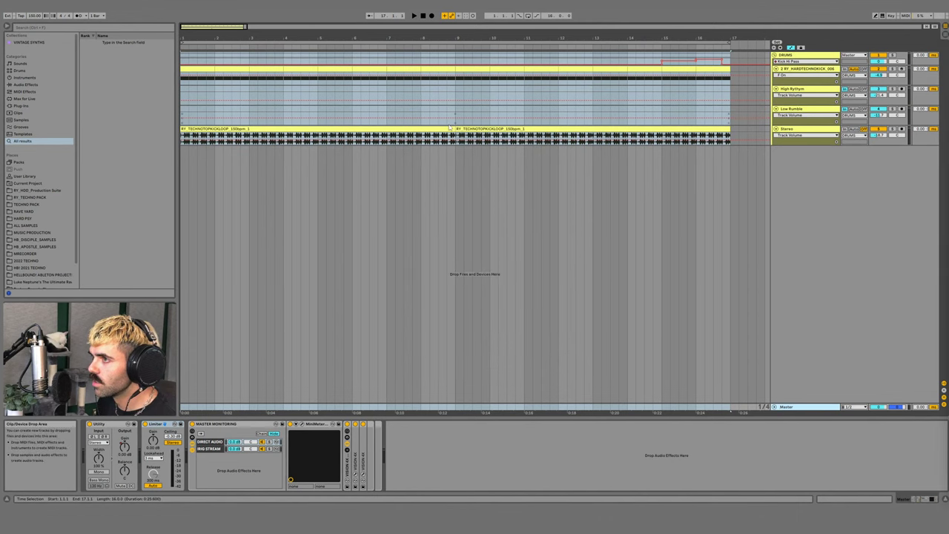
- Play back the drum arrangement and view the device chains of the Stereo and Low Rumble tracks
left_click(428, 136)
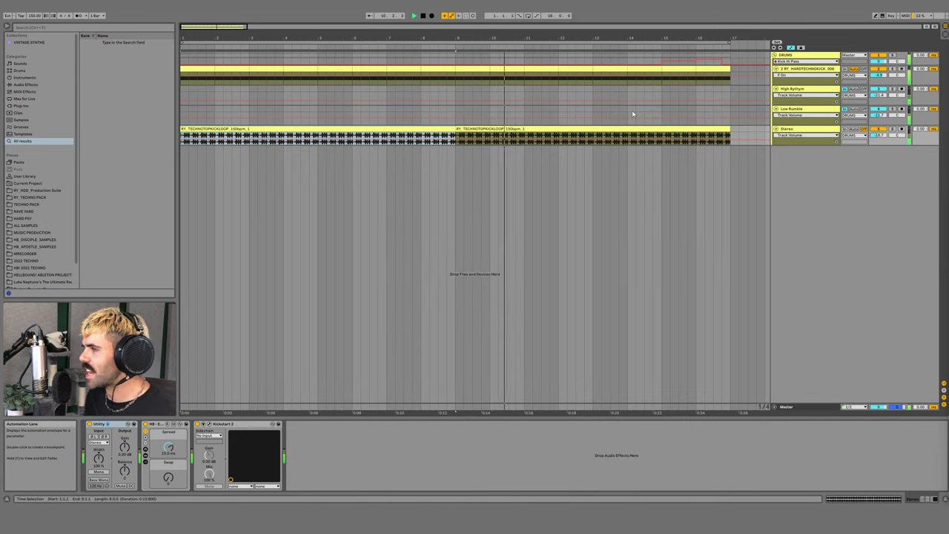
left_click(561, 116)
left_click(568, 117)
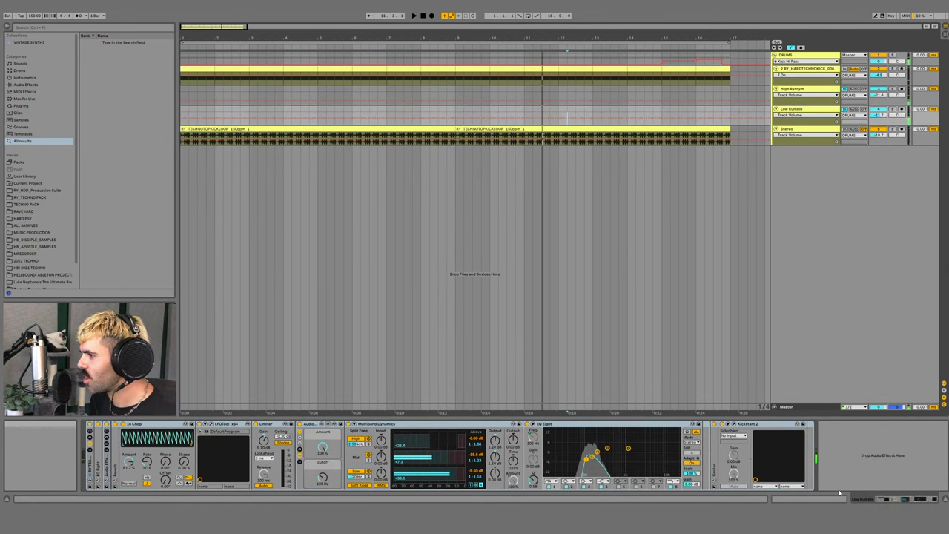
key("alt+Tab")
left_click(749, 261)
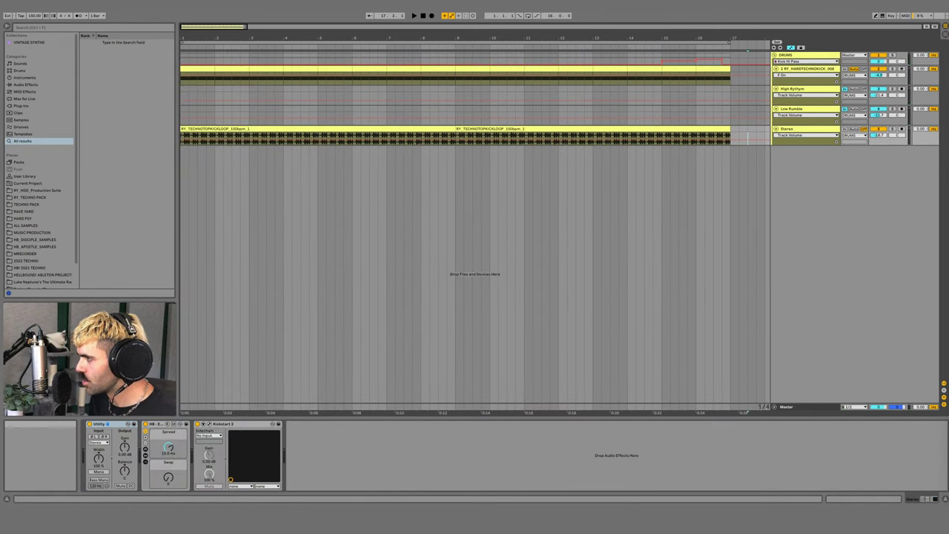
- Solo the hard techno kick track, play it from bar 1 and show its Sampler's Filter/Global settings
left_click(819, 69)
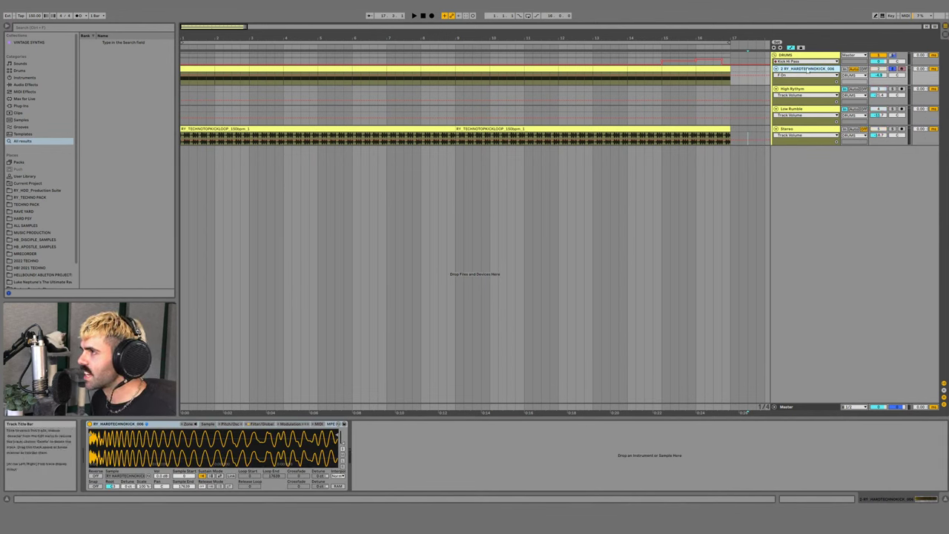
left_click_drag(213, 77, 181, 77)
key("space")
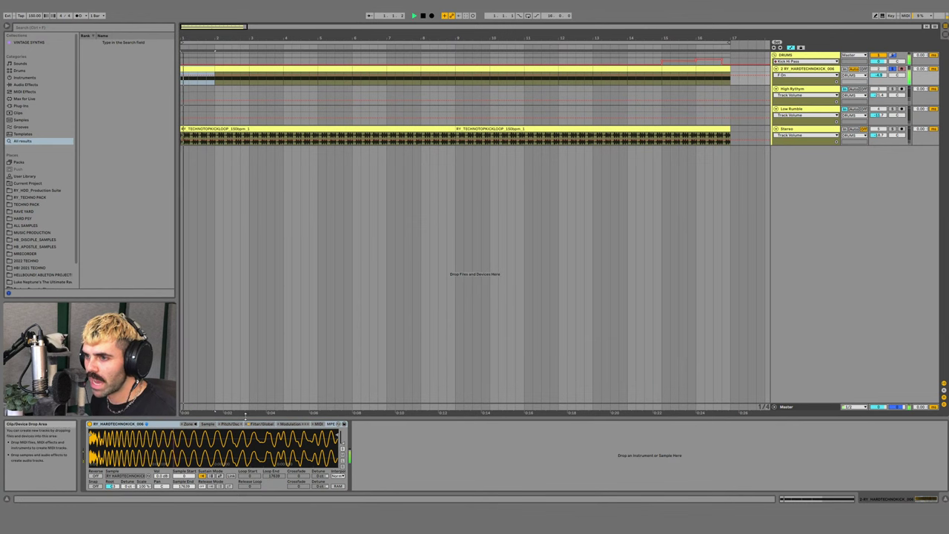
left_click(261, 423)
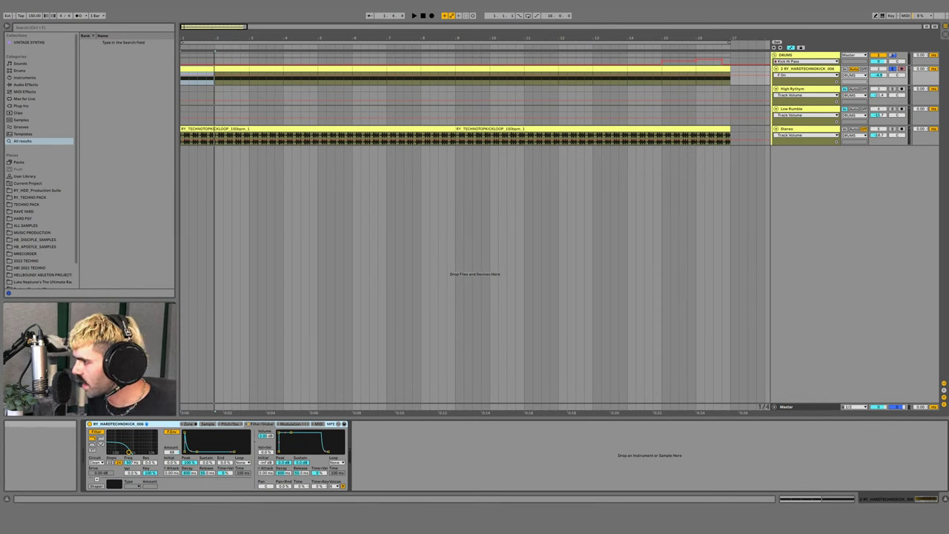
- Bring up TikTok LIVE Studio and check its stream settings and audio mixer while the soloed kick plays
key("alt+Tab")
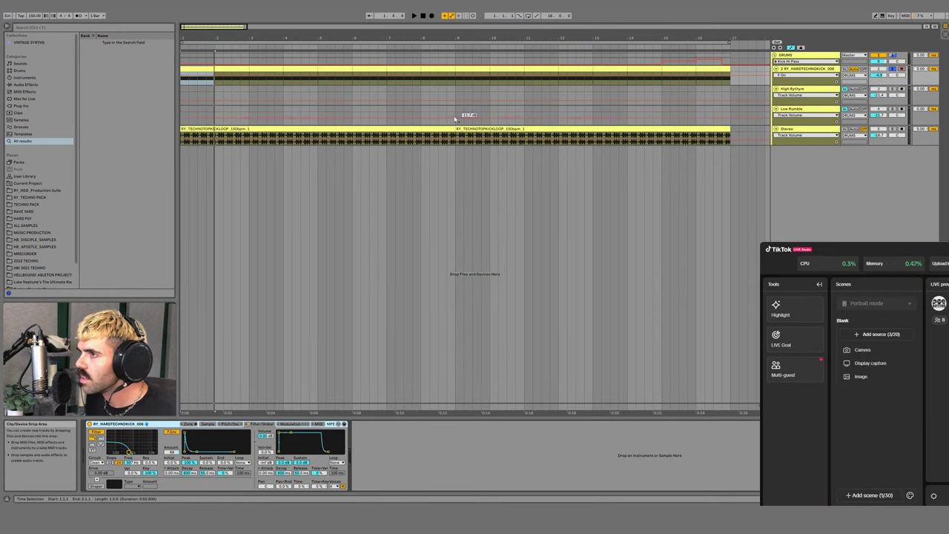
key("space")
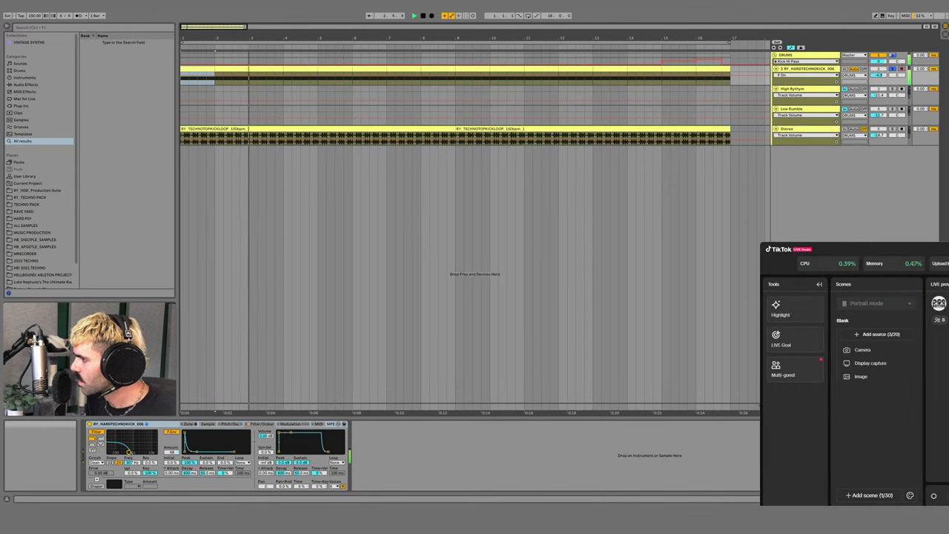
left_click(934, 498)
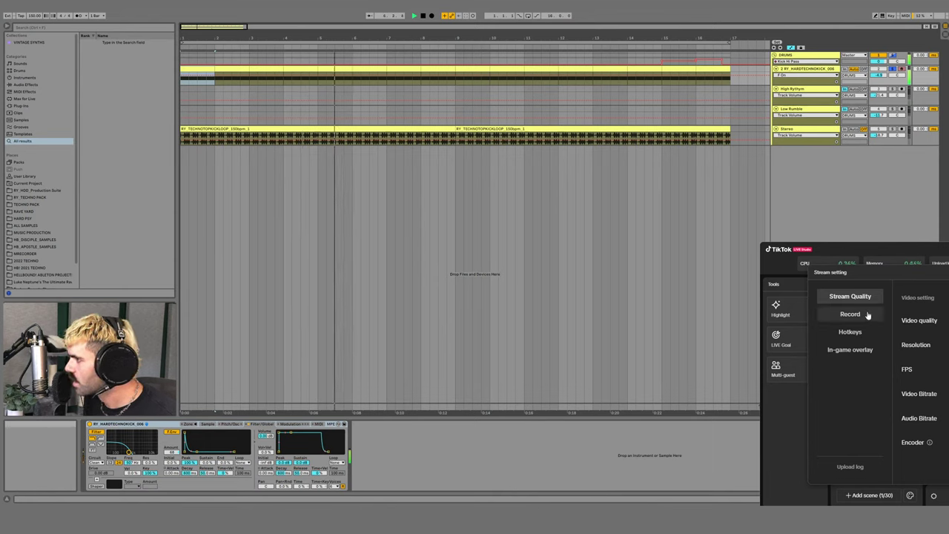
left_click(934, 496)
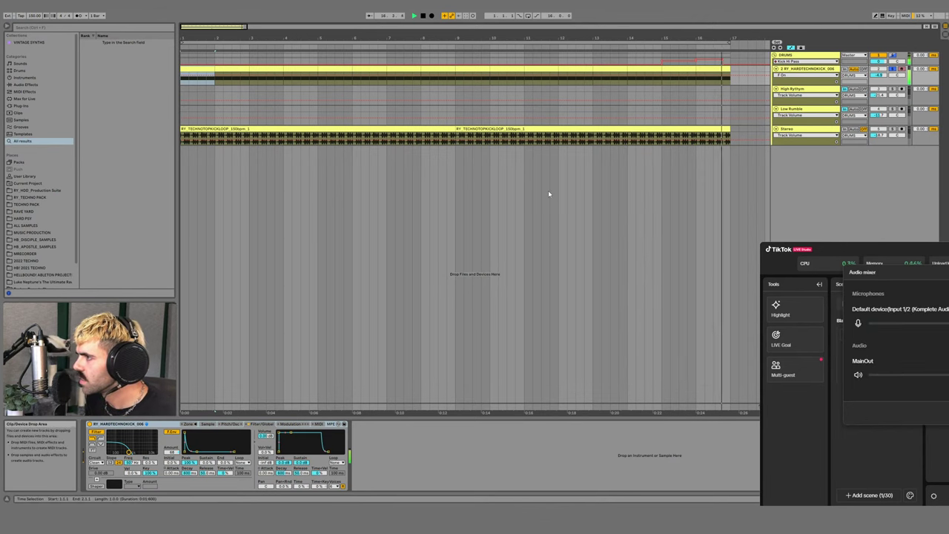
left_click(184, 128)
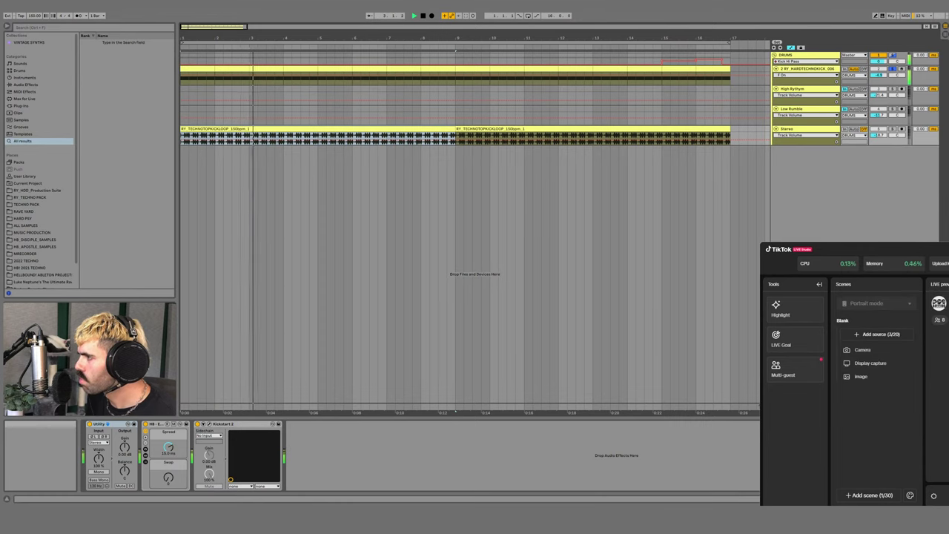
left_click(570, 338)
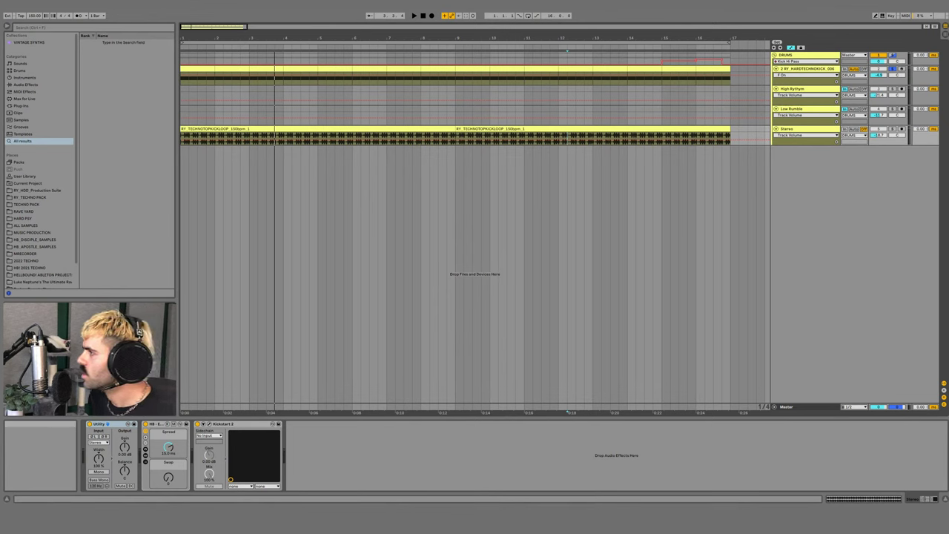
- Locate the kick's Sampler sample in the browser and place it on a new audio track at bar 2
left_click(187, 68)
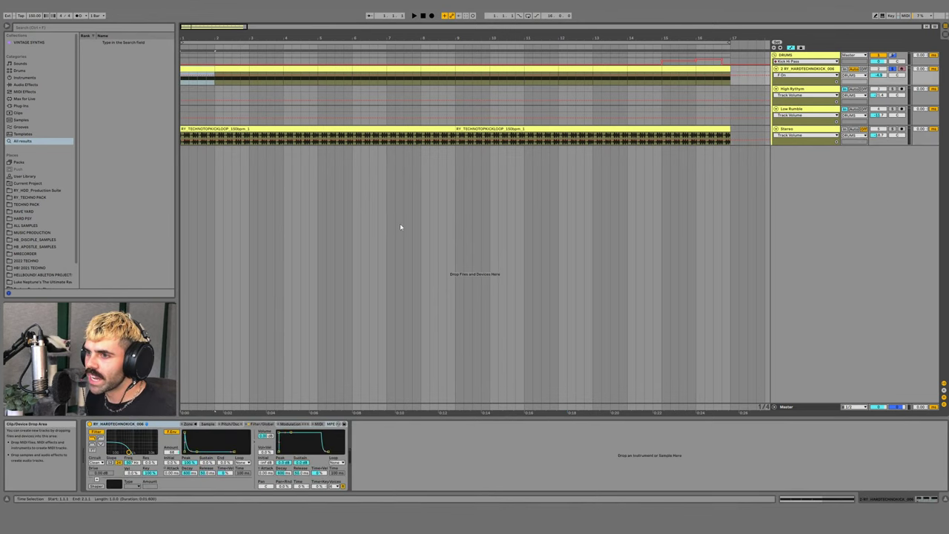
left_click(207, 423)
right_click(214, 445)
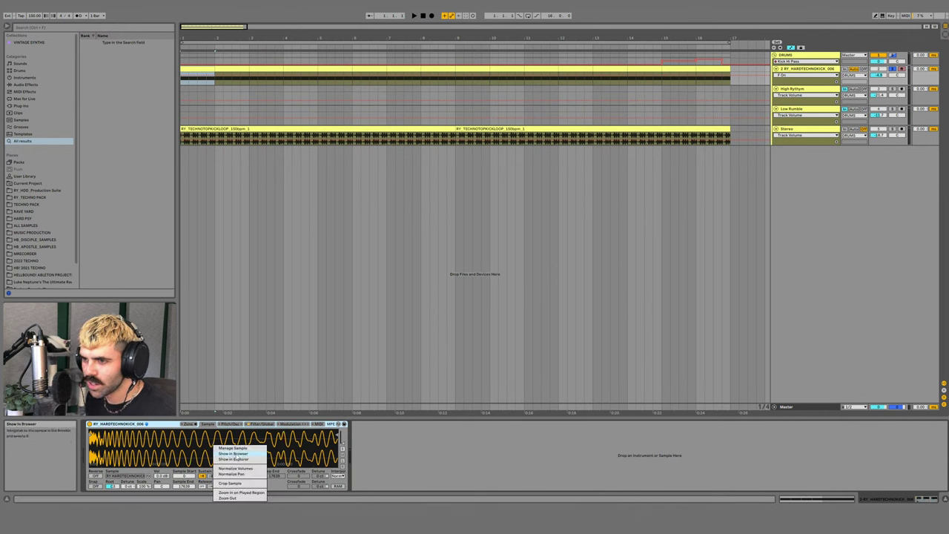
left_click(236, 454)
left_click_drag(196, 149, 215, 159)
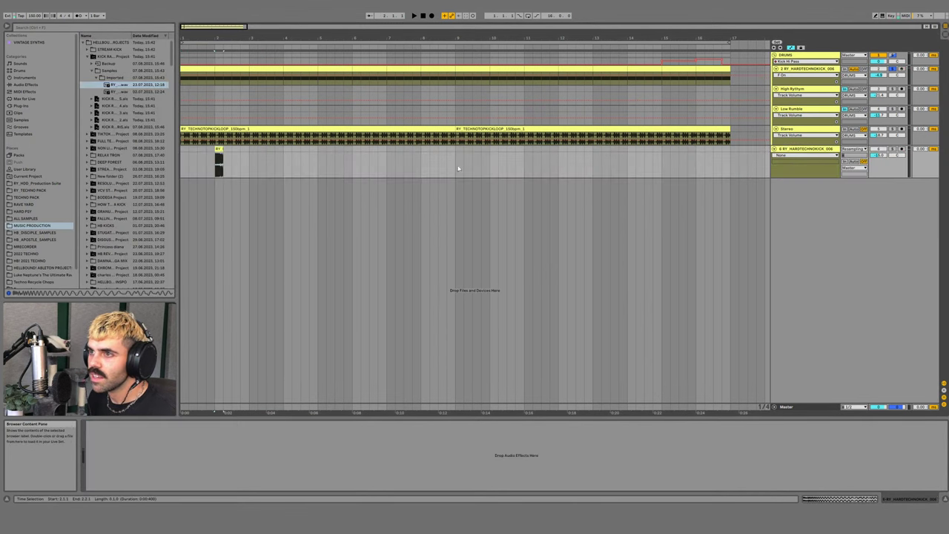
- Solo the new kick audio track, reset its volume to 0 dB and play the sample
left_click(893, 149)
left_click(875, 155)
key("Delete")
key("space")
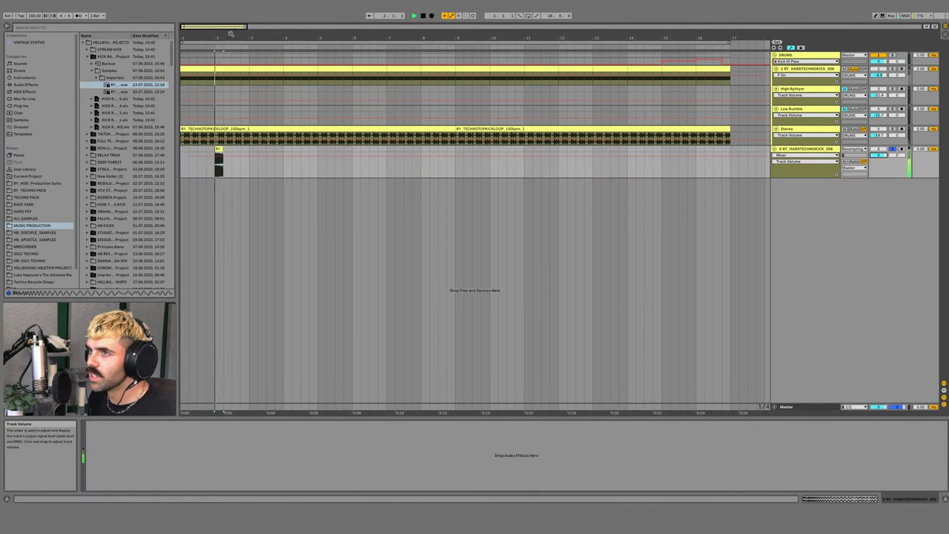
- Delete the kick sample clip from the new audio track and select the original hard techno kick track
left_click_drag(230, 37, 234, 126)
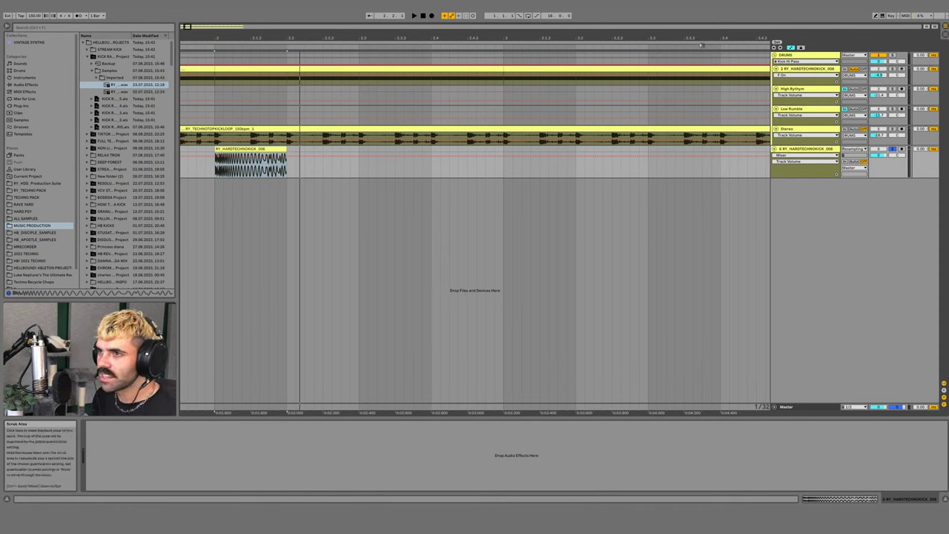
key("Delete")
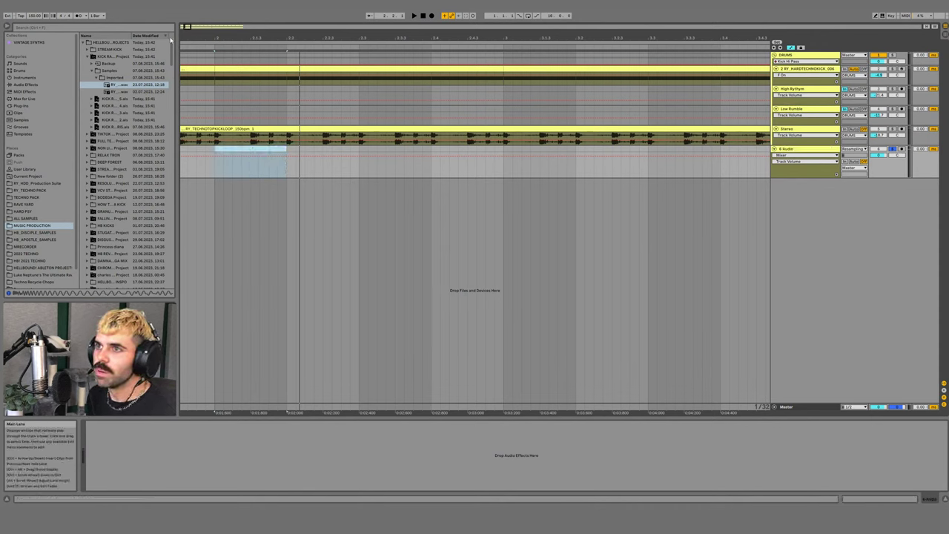
left_click(814, 69)
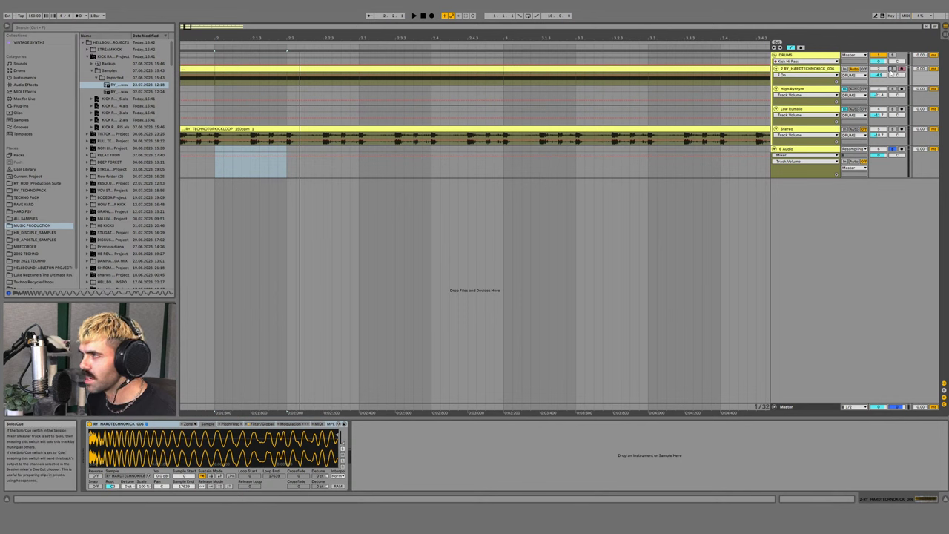
- Show the kick Sampler's filter and global settings and adjust the filter cutoff frequency while the kick plays
left_click(261, 424)
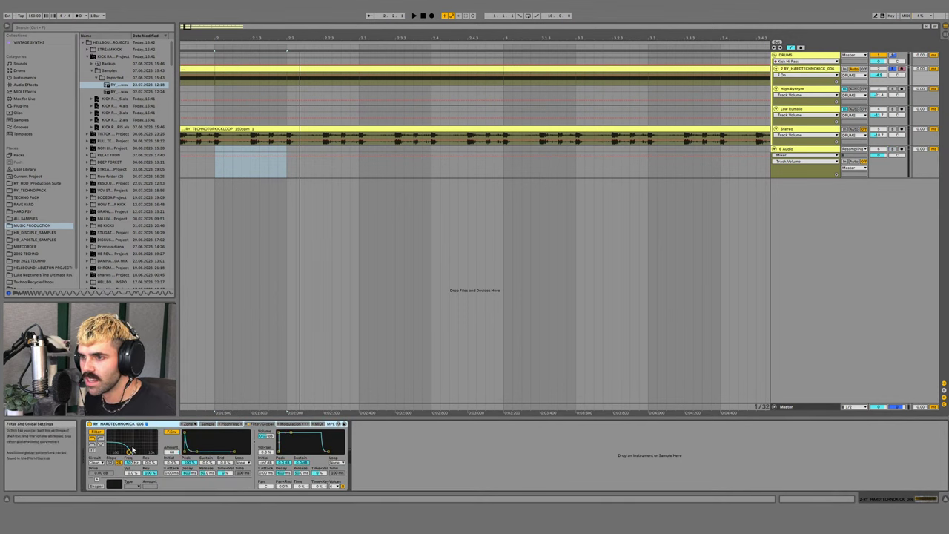
key("space")
left_click_drag(128, 453, 132, 475)
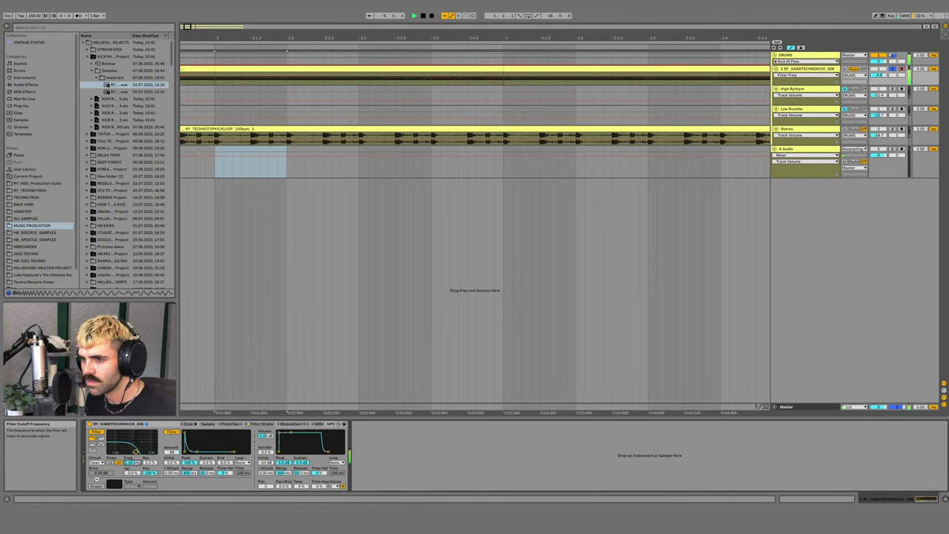
key("space")
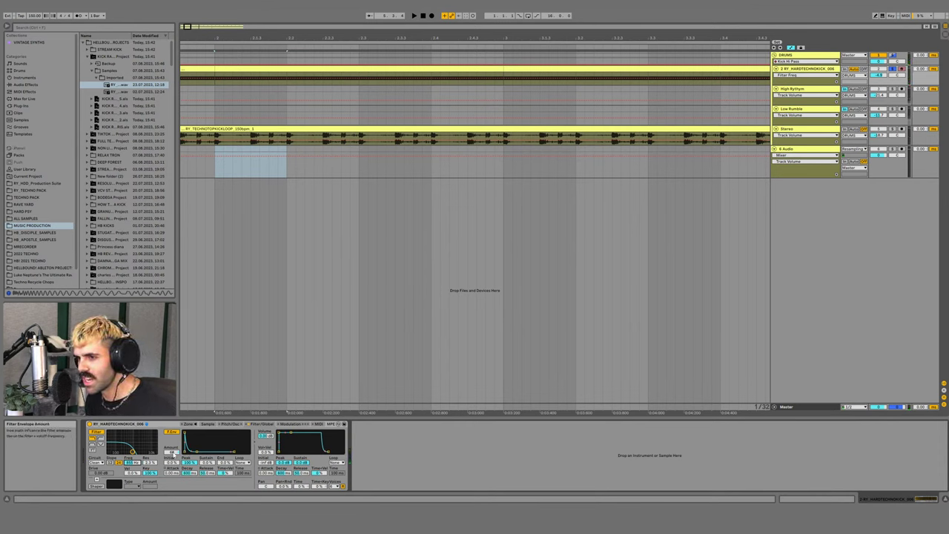
- Lower the kick Sampler's filter cutoff with the filter envelope amount at 0, and raise that amount again while the kick plays
left_click(173, 454)
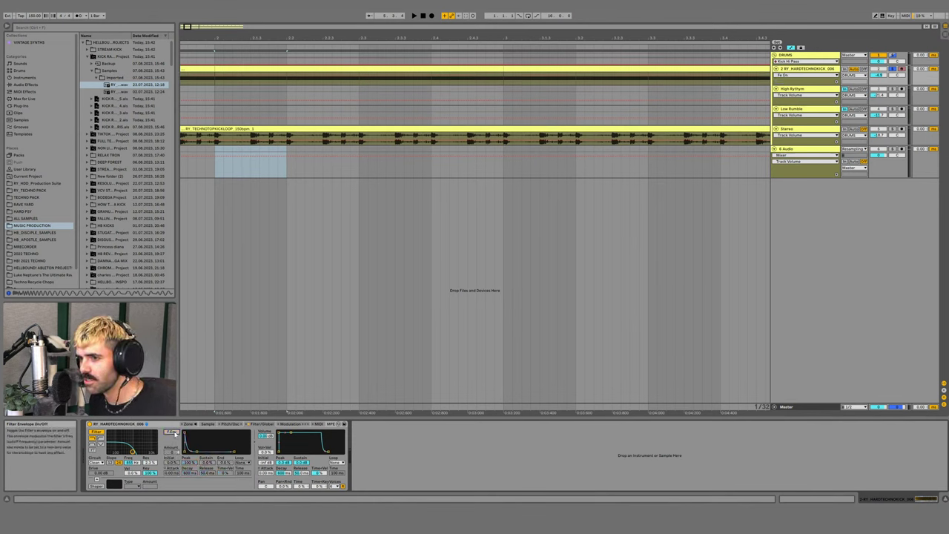
left_click(172, 432)
left_click_drag(132, 452, 124, 451)
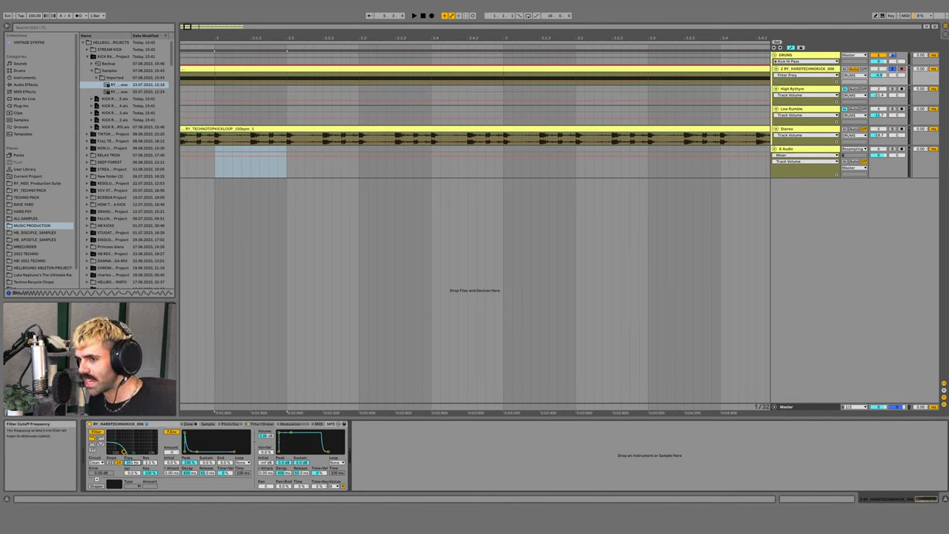
key("space")
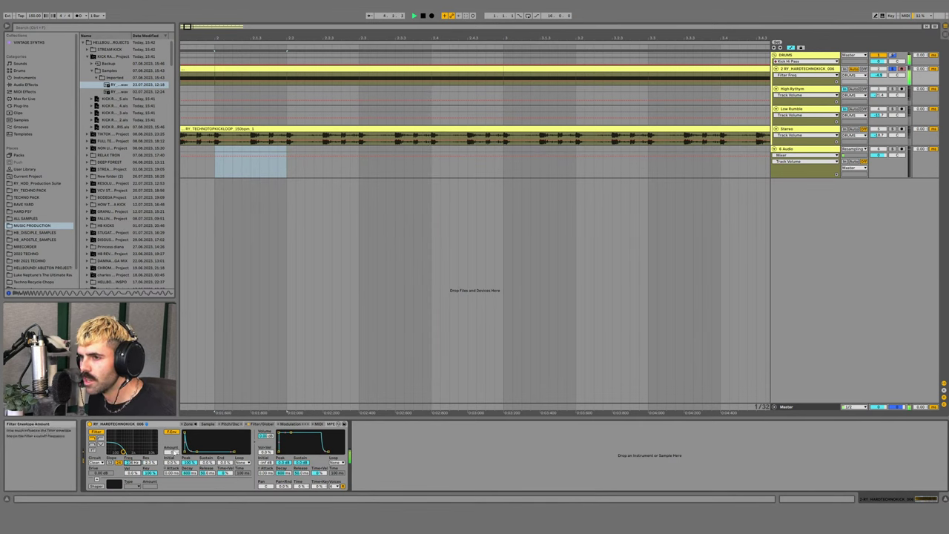
left_click(175, 453)
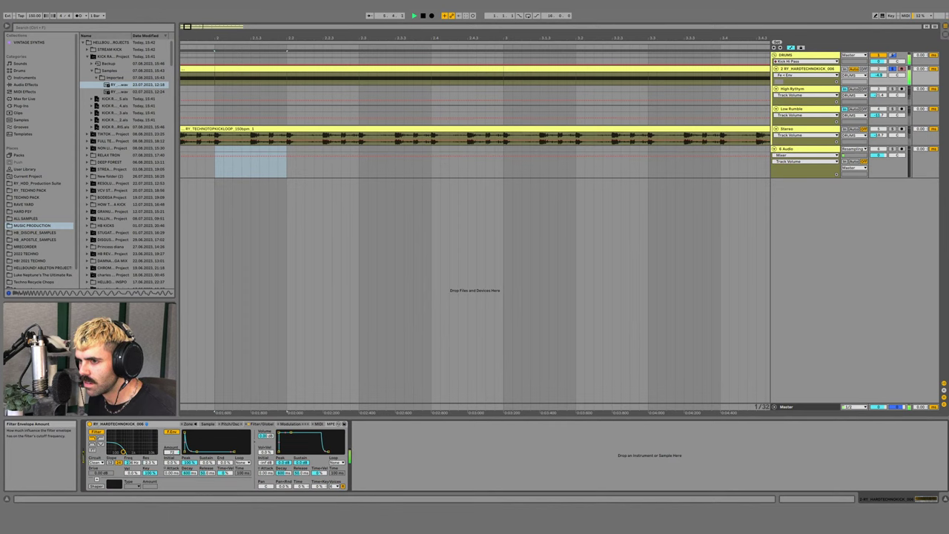
key("space")
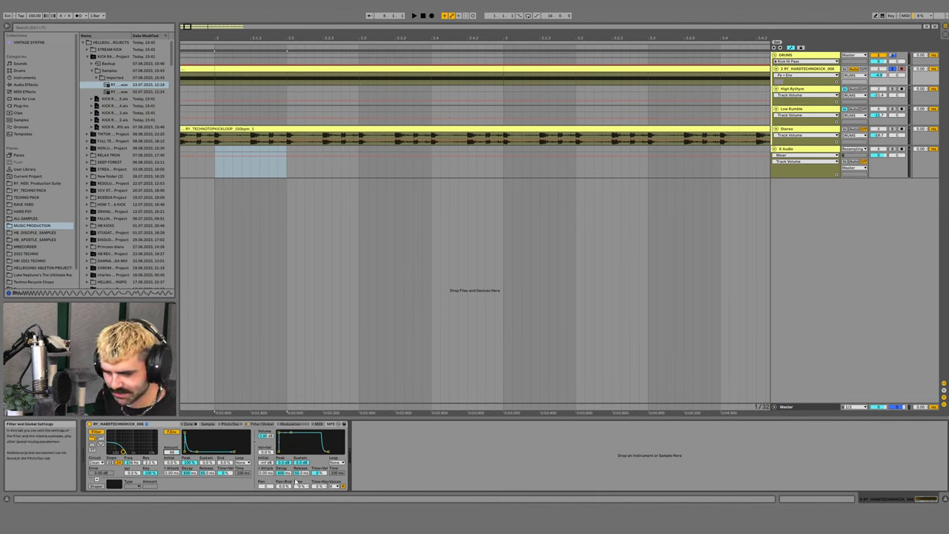
- Reselect the hard techno kick track and play the soloed kick
left_click(276, 327)
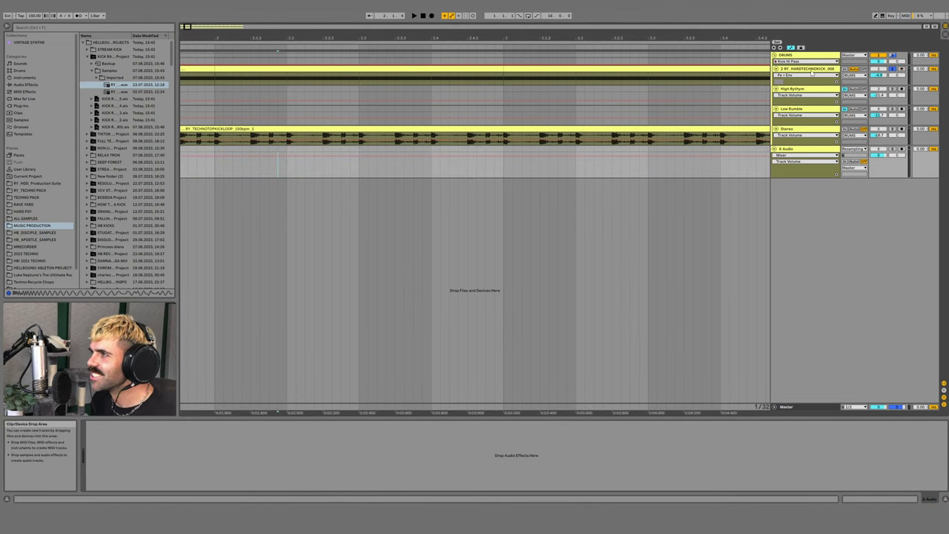
left_click(809, 70)
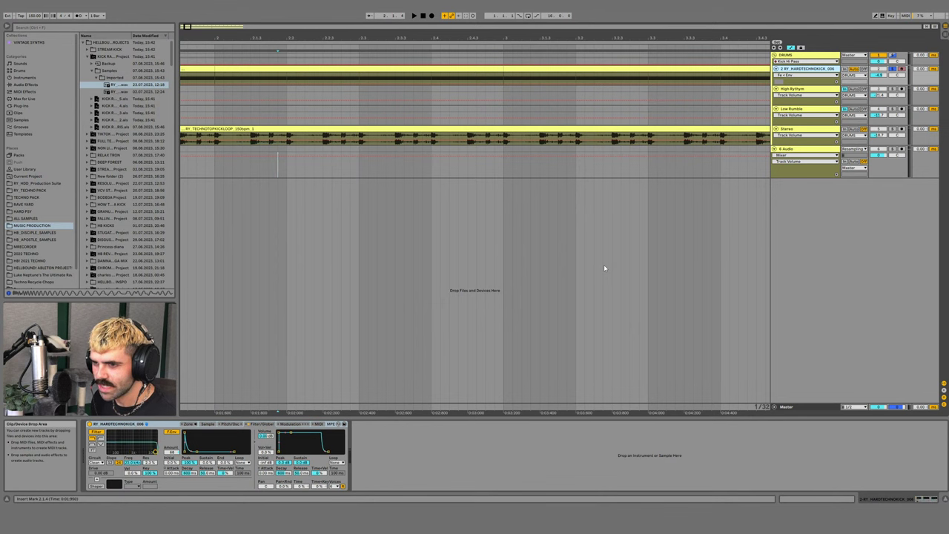
key("space")
key("space")
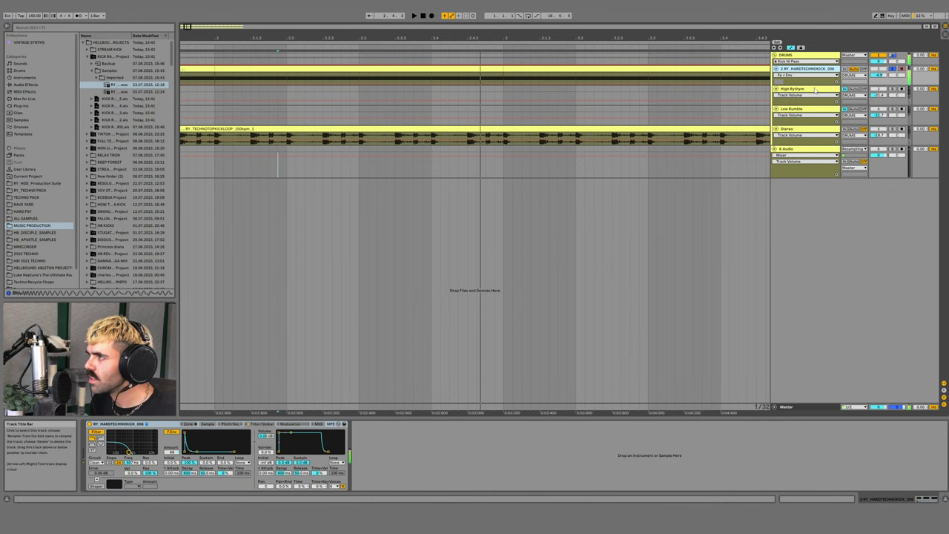
- Select the High Rythym track and listen to it soloed to examine its effects chain
left_click(810, 89)
key("space")
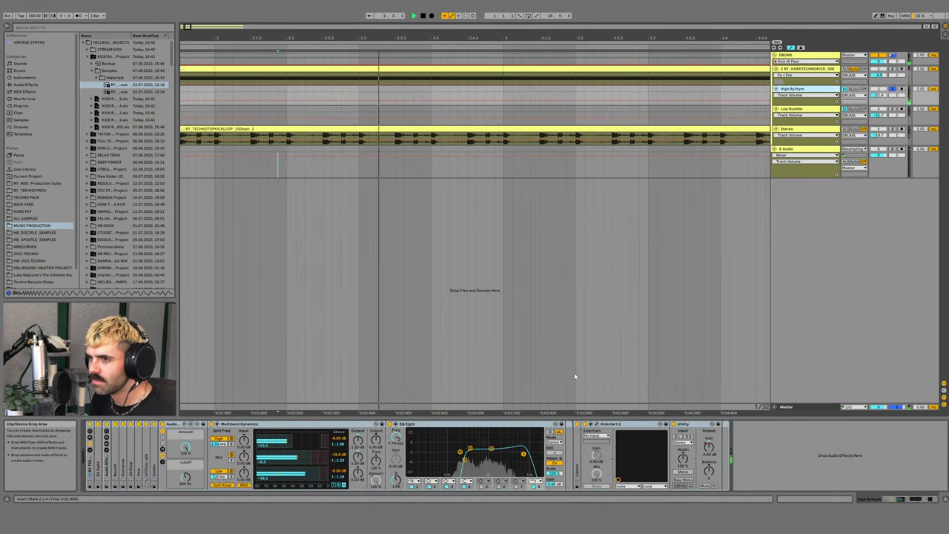
key("space")
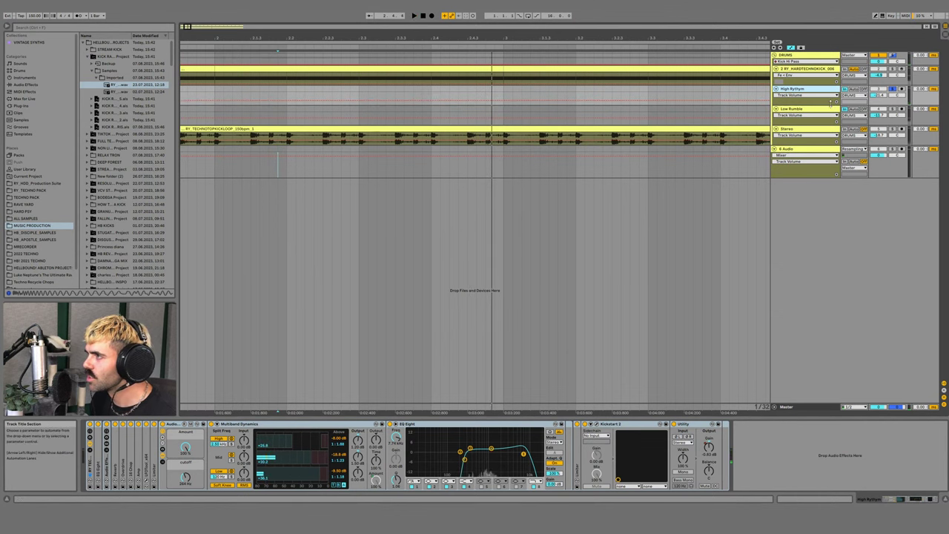
- Enlarge the tracks to show their routing and set the Low Rumble track's input to Post FX
left_click_drag(828, 103, 828, 120)
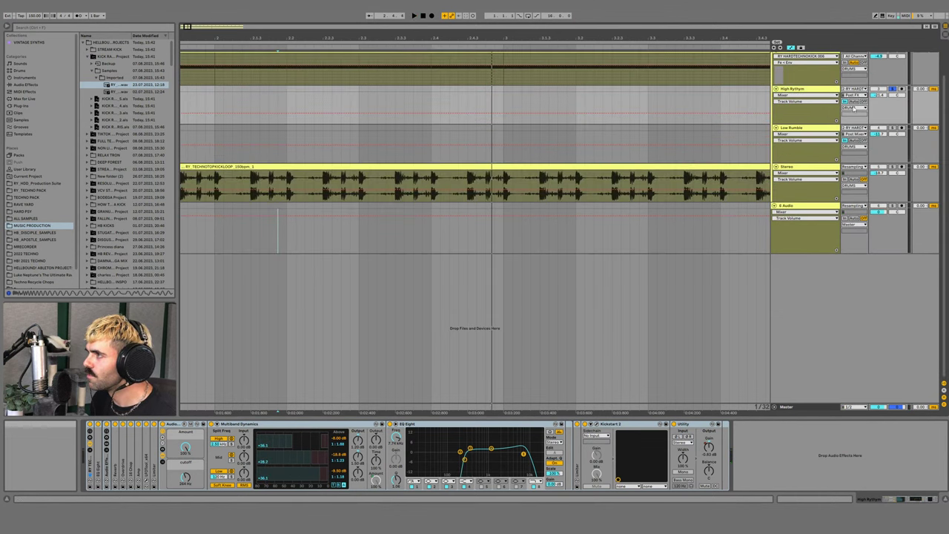
left_click(853, 135)
left_click(854, 146)
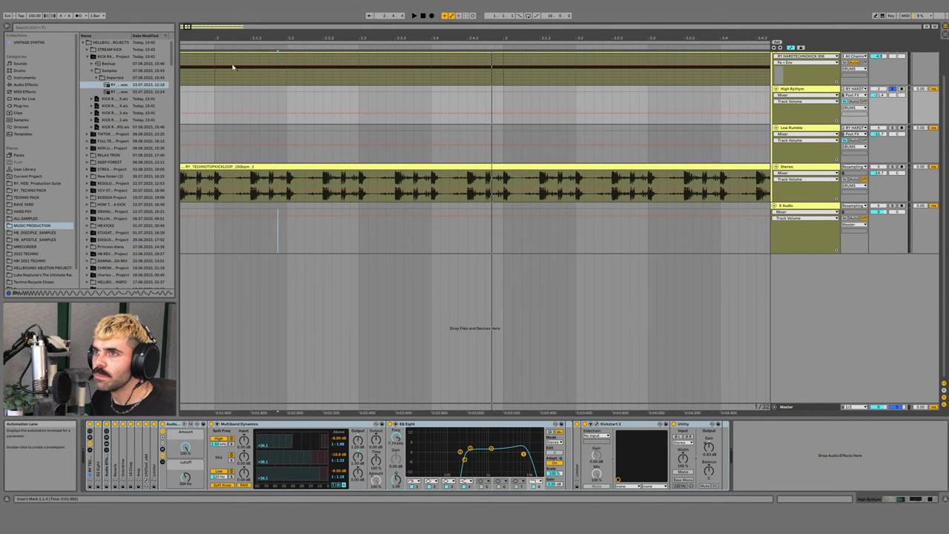
- Set the playback start at bar 1 on the High Rythym track, play it, and collapse the Samples folder in the browser
mouse_move(221, 35)
left_mouse_down()
mouse_move(476, 35)
mouse_move(475, 16)
left_mouse_up()
left_click(184, 133)
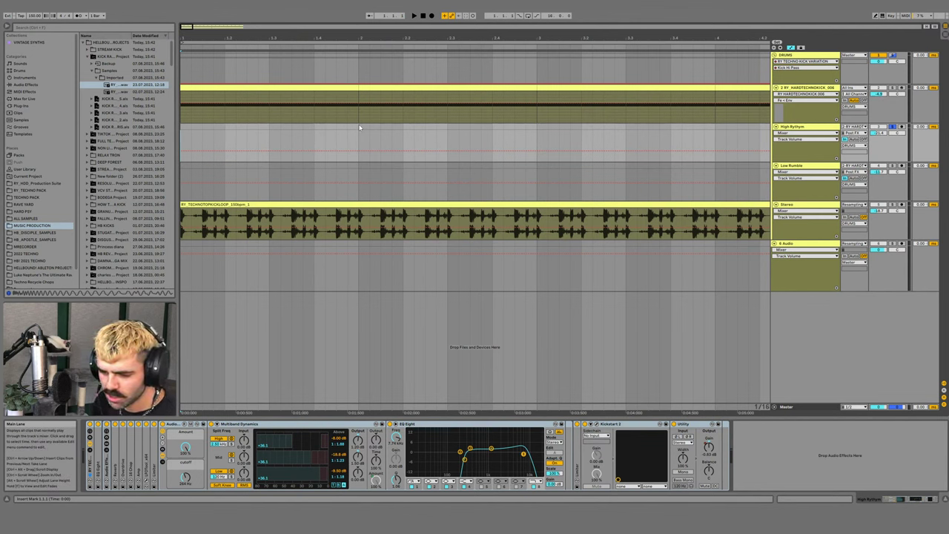
key("space")
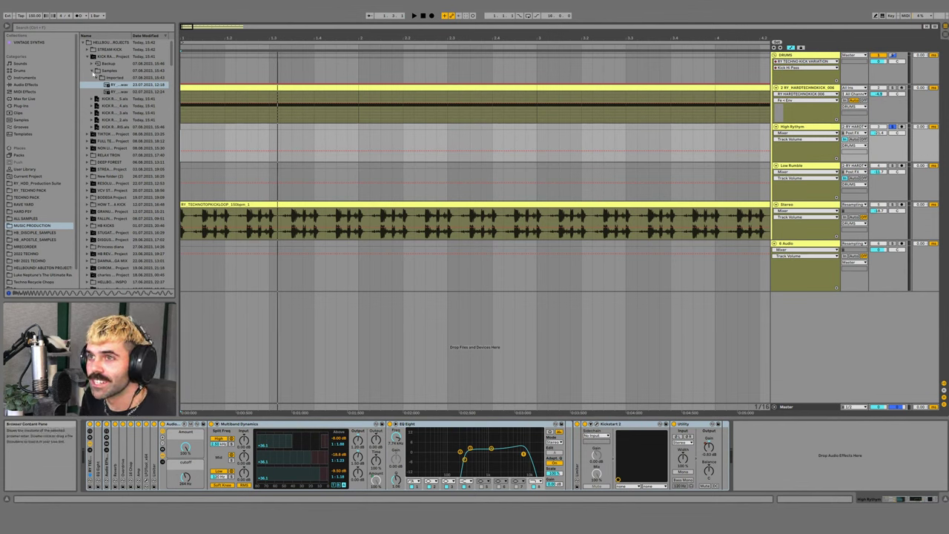
left_click(93, 71)
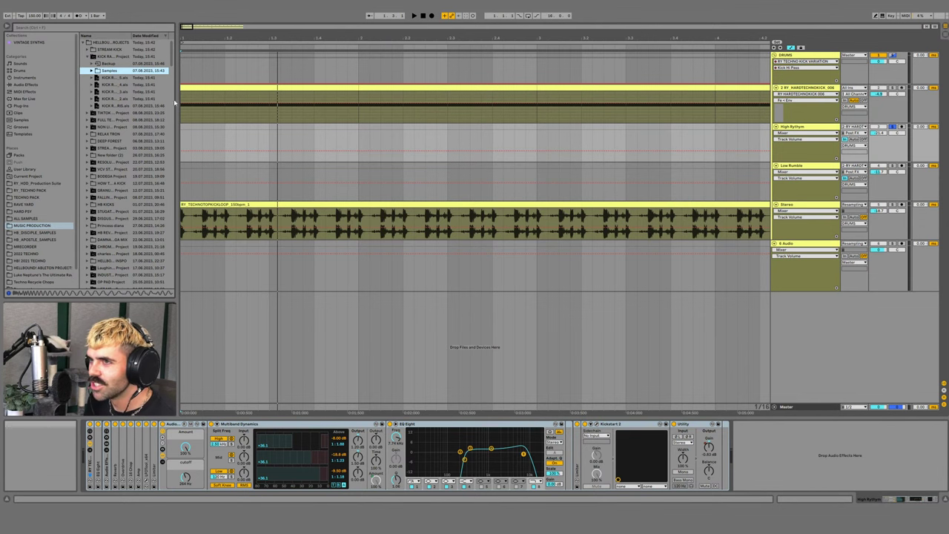
- Play from bar 1 and solo the Low Rumble track, the Stereo track and the whole DRUMS group in turn
left_click(186, 131)
key("space")
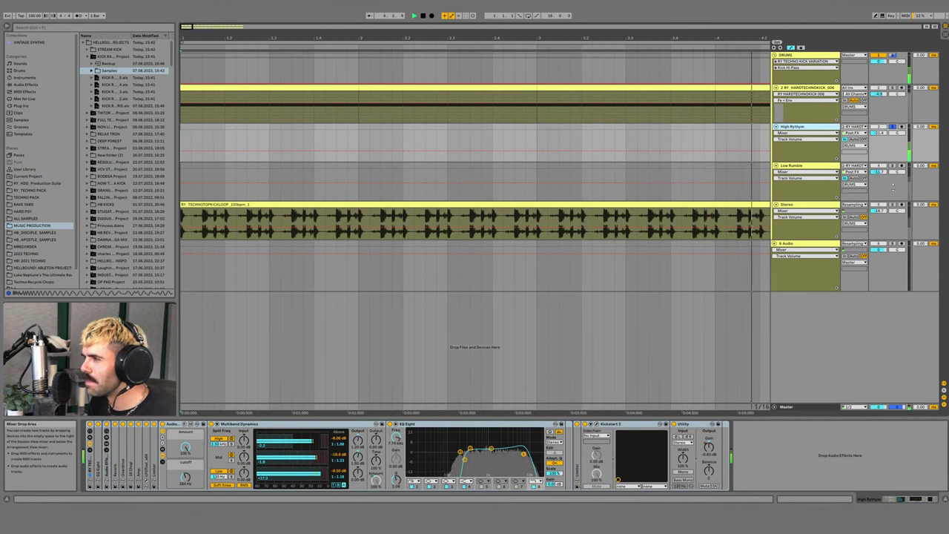
left_click(894, 167)
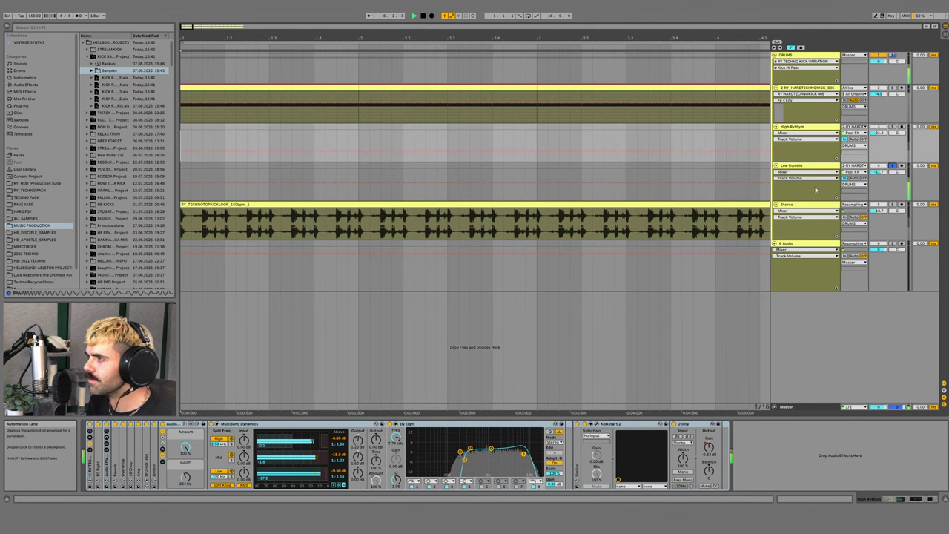
left_click(892, 205)
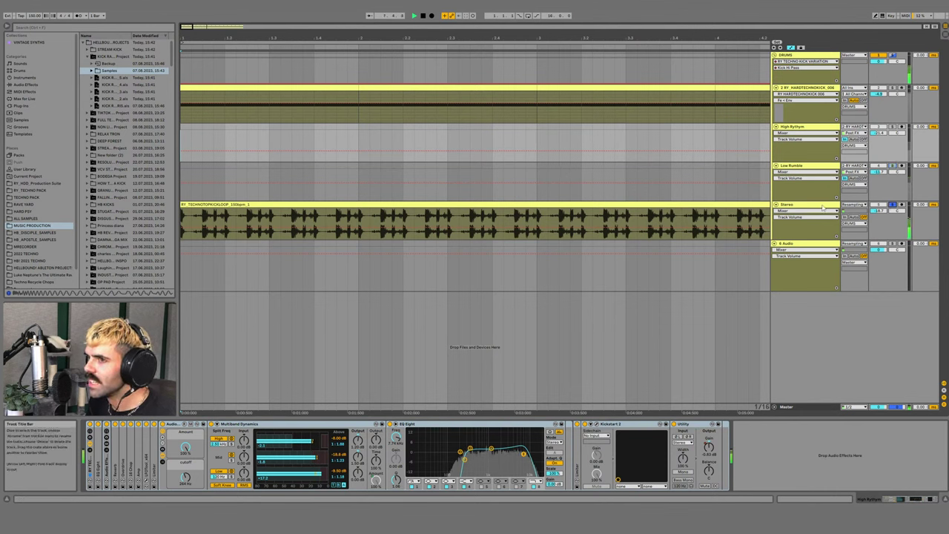
left_click(892, 56)
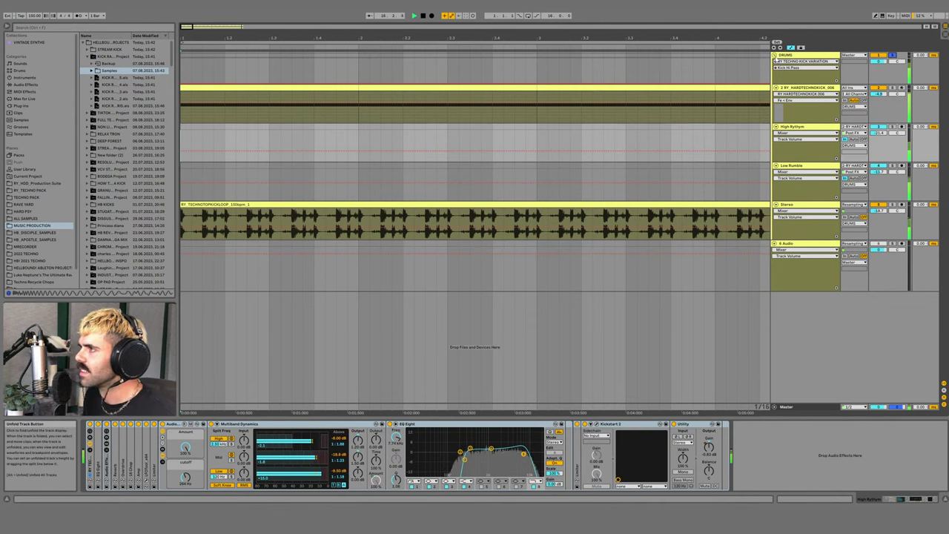
- Stop playback and fold all the tracks inside the DRUMS group
left_click(775, 55)
key("space")
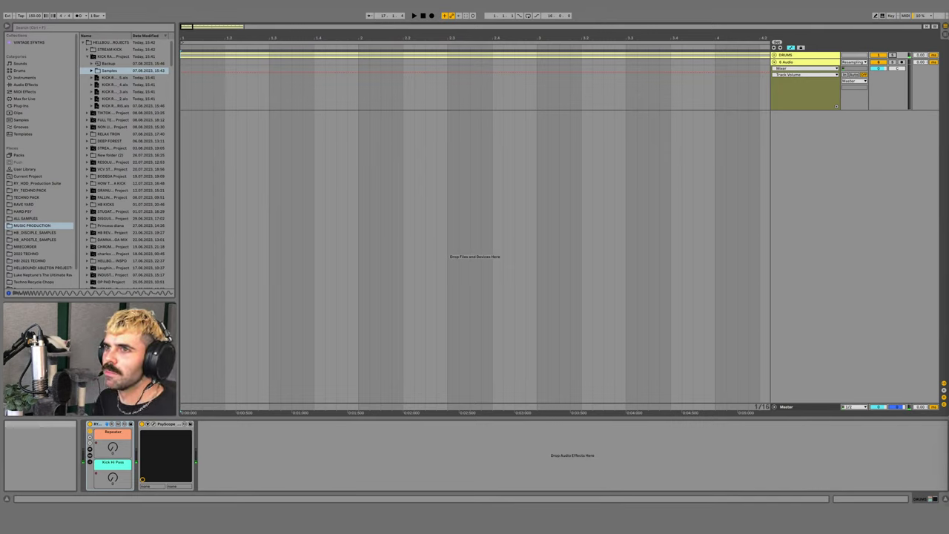
left_click(30, 84)
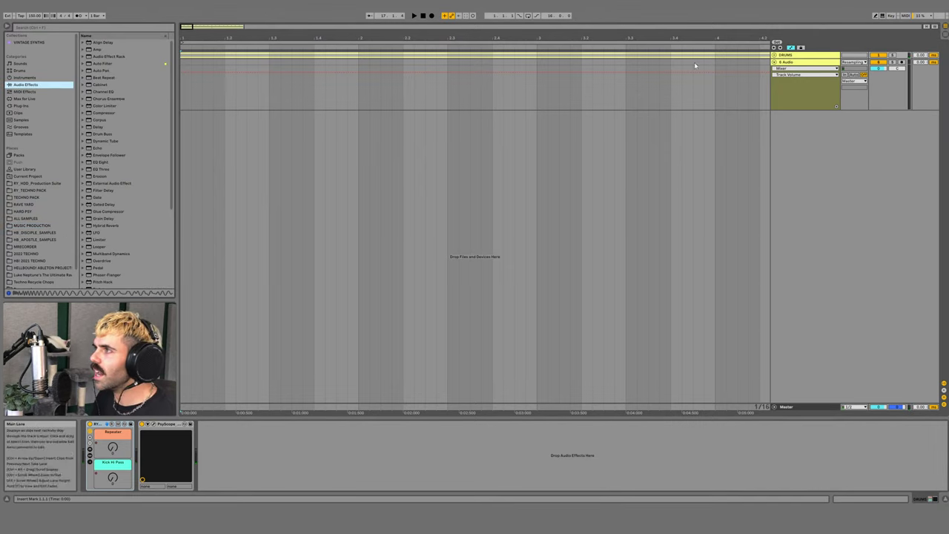
left_click(776, 56)
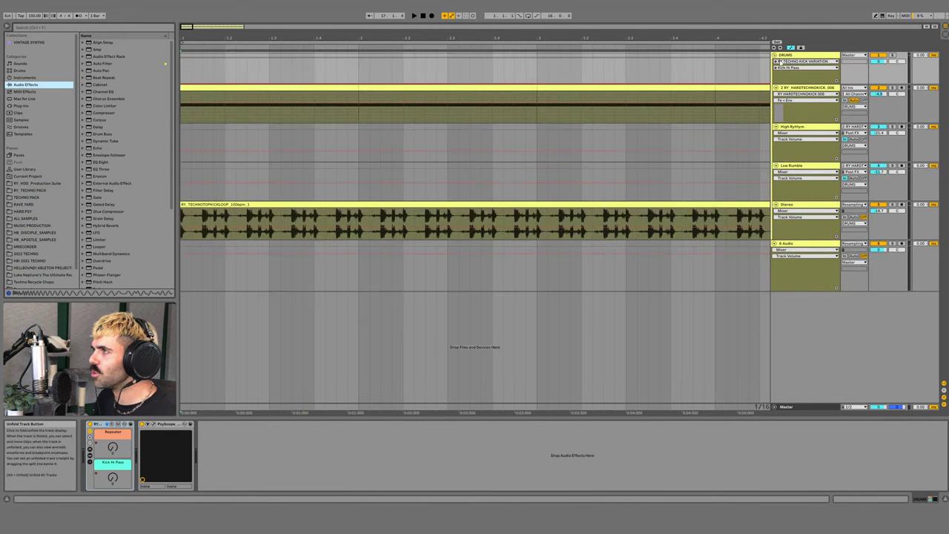
left_click(776, 87, "alt")
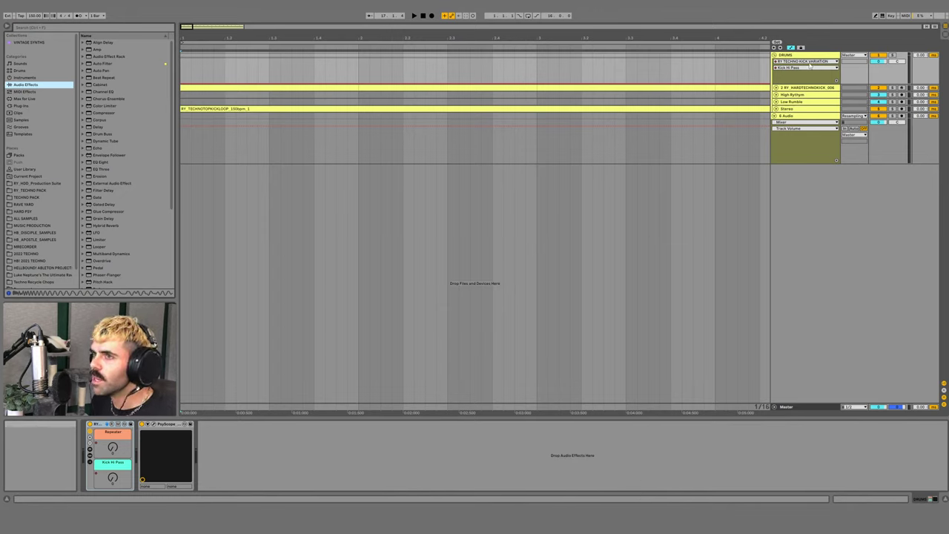
- Load RY_INST_HDD Open Hat Generator.adg from the RY_HDD_Production Suite's Ableton Instrument Racks folder onto a new MIDI track
left_click(37, 183)
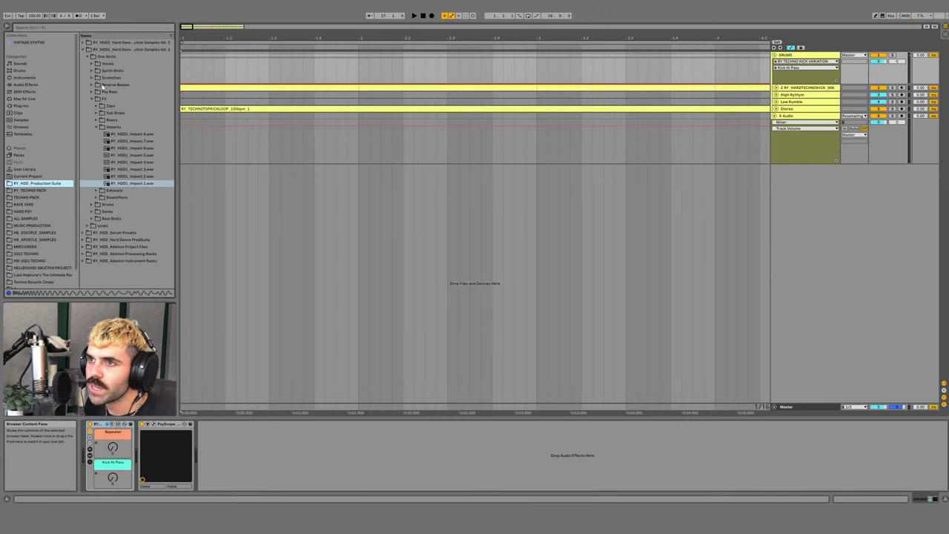
left_click(93, 99)
left_click(88, 56)
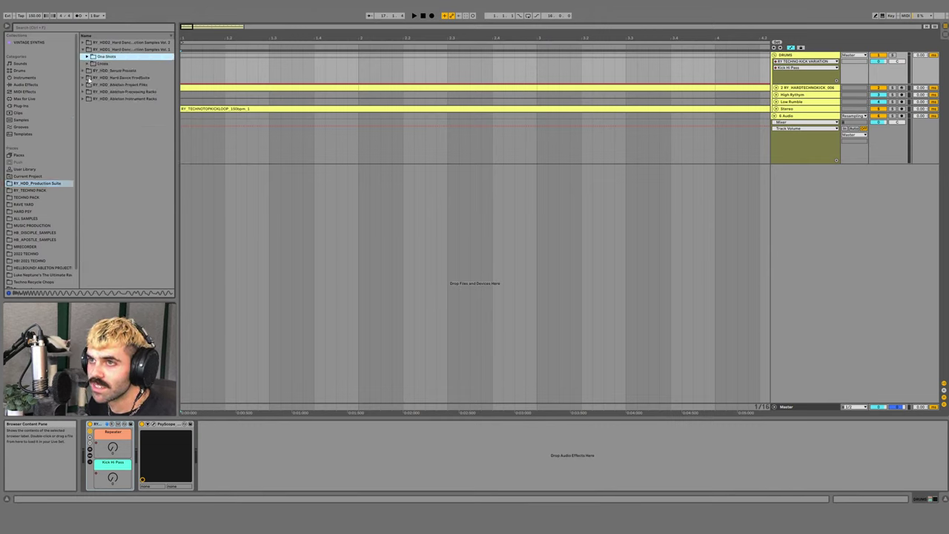
left_click(83, 99)
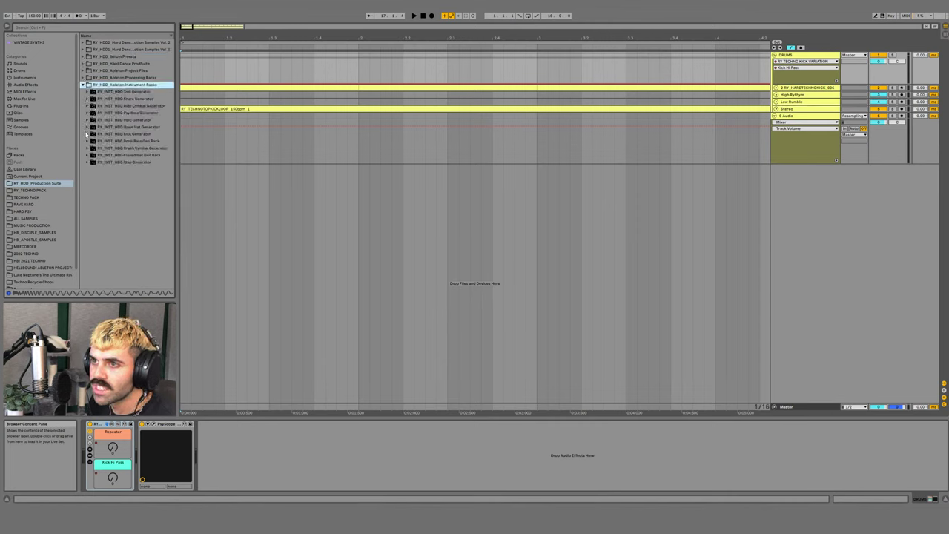
left_click(87, 127)
left_click_drag(109, 141, 499, 147)
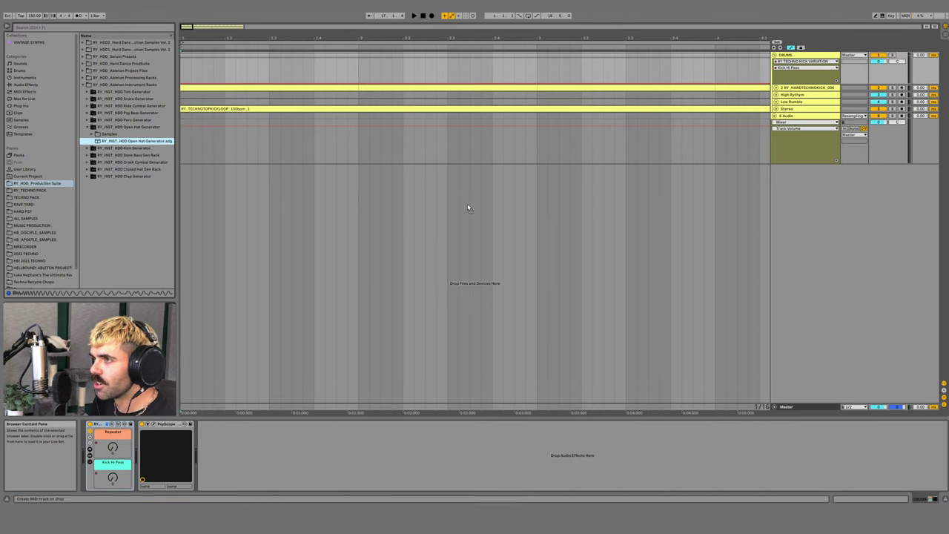
left_click_drag(467, 203, 354, 195)
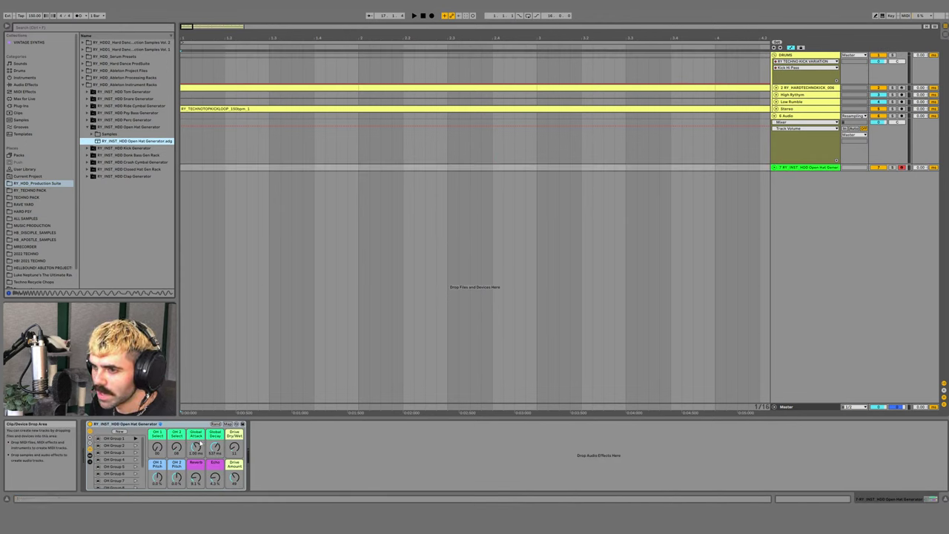
- Show the devices inside the Open Hat Generator rack, examine its OH 1 drum pad and hide the devices again
left_click(160, 448)
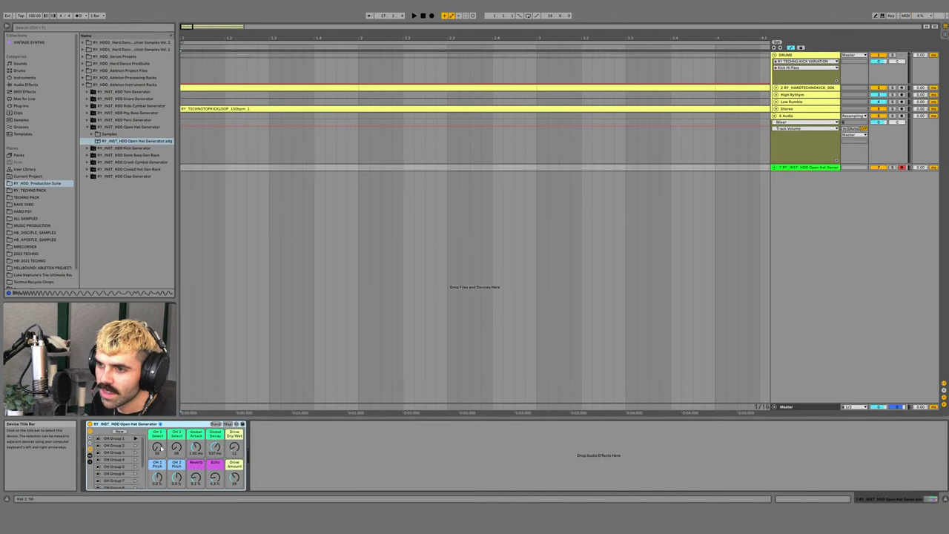
left_click(90, 459)
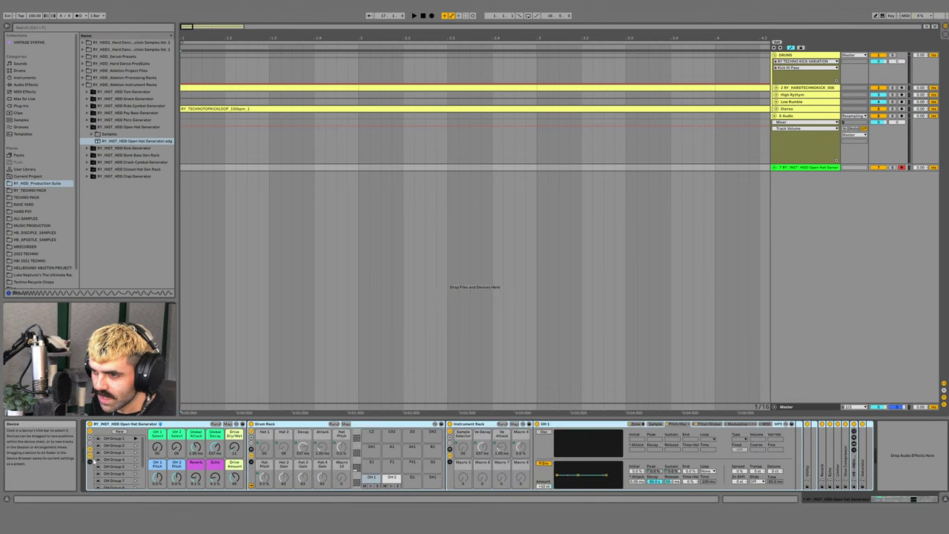
left_click(373, 478)
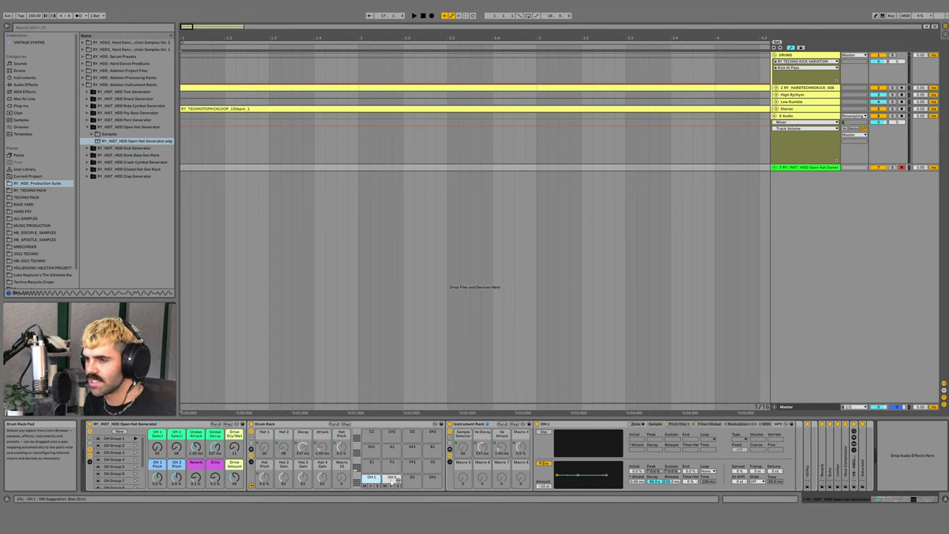
left_click(90, 459)
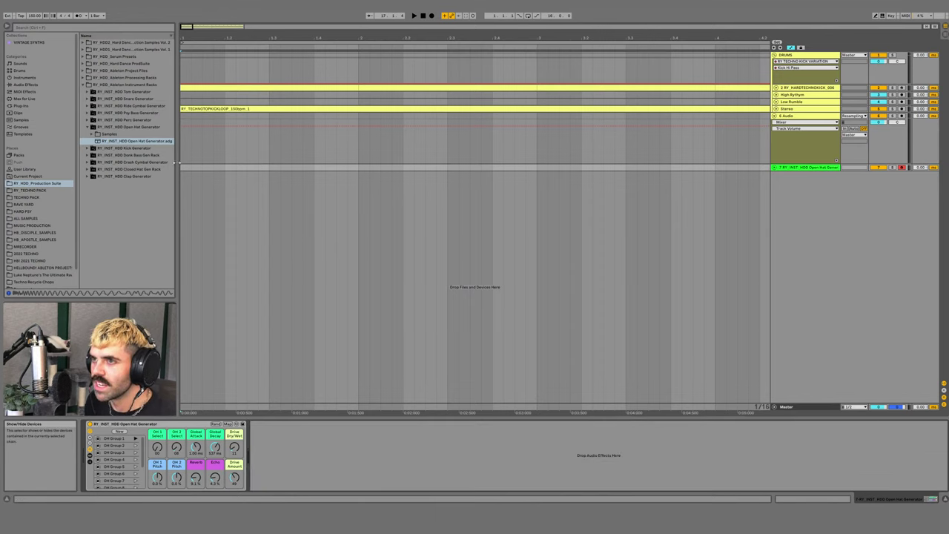
- Unfold the Open Hat Generator track and insert an empty one-bar MIDI clip at bar 1
left_click(775, 166)
left_click_drag(359, 176, 168, 184)
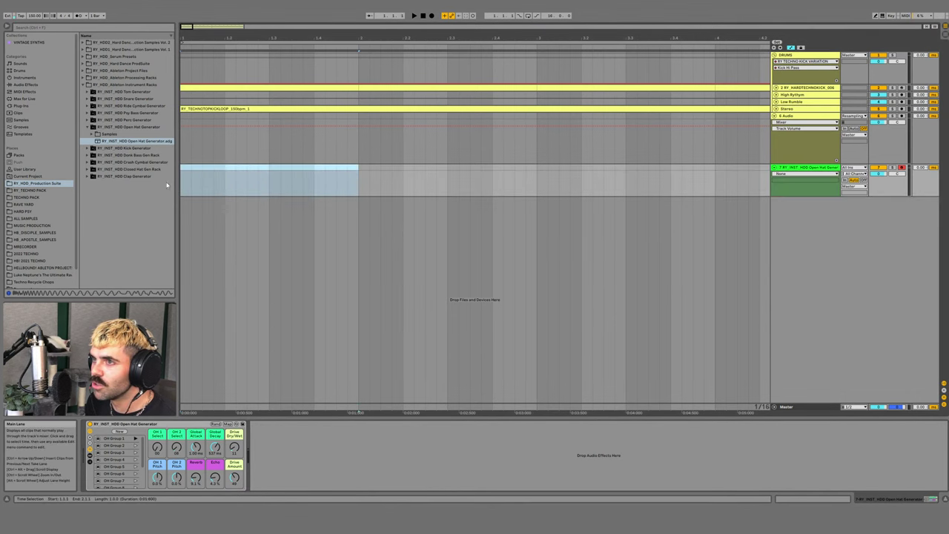
key("super+shift+m")
- Set the note grid to 1/8 and place an OH 1 note on the offbeat of all four beats in the clip
right_click(301, 391)
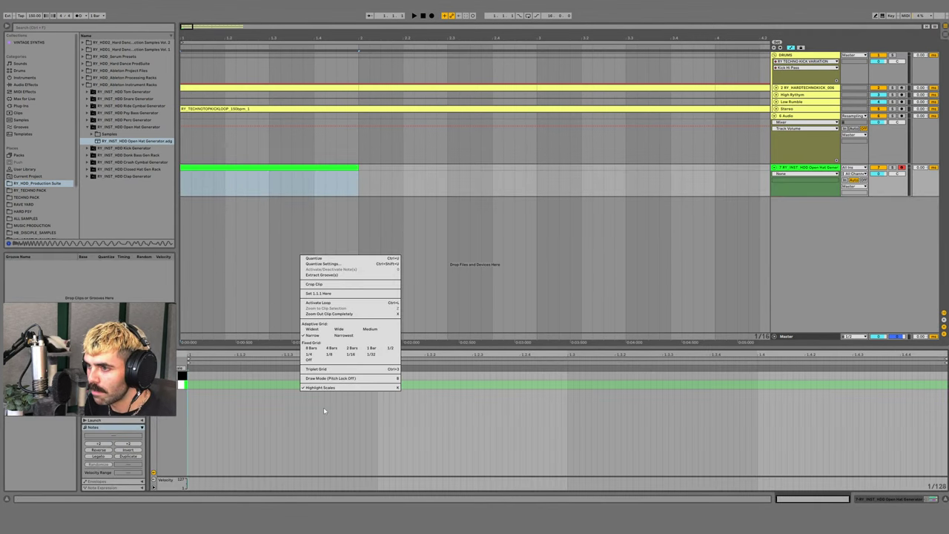
left_click(332, 355)
double_click(327, 386)
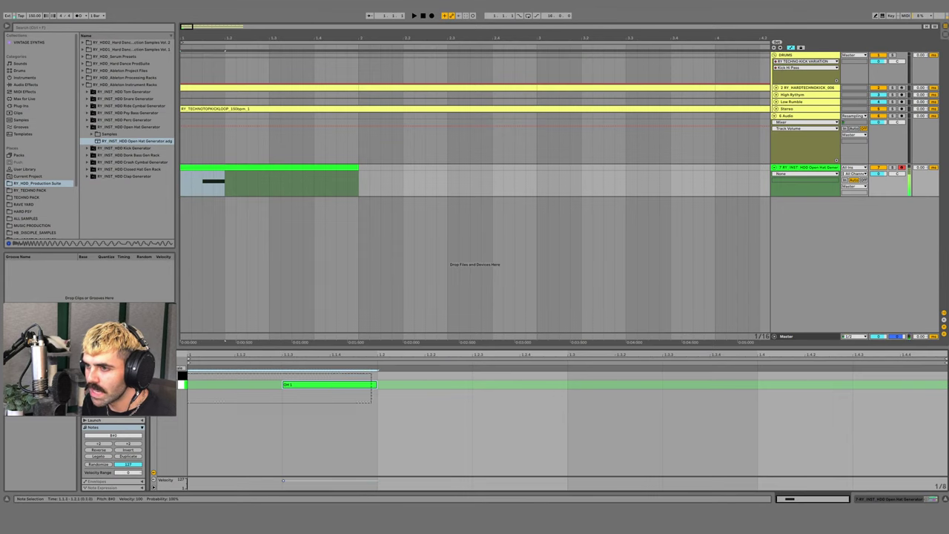
key("super+d")
key("super+d")
key("super+d")
- Loop the one-bar open hat clip, play it with the drums, lower the track's volume and show its rack
left_click(317, 167)
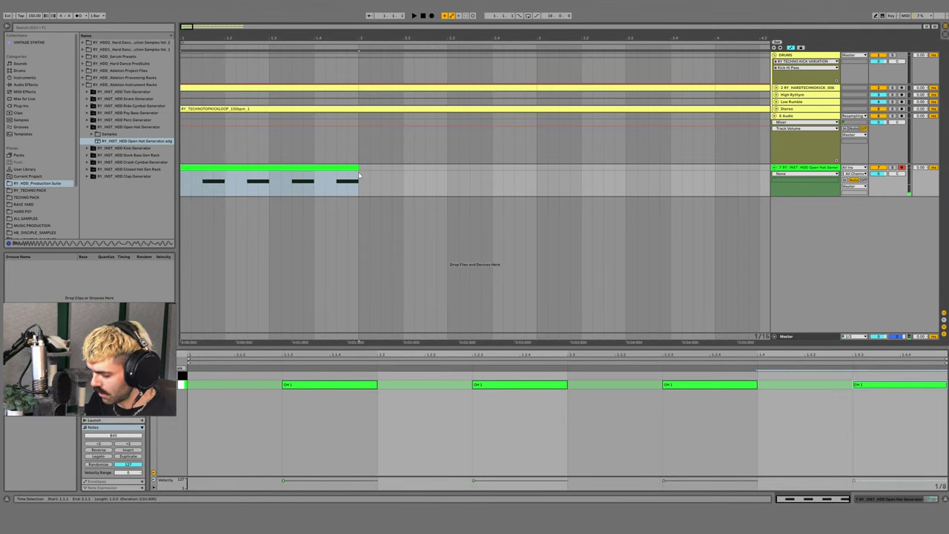
key("space")
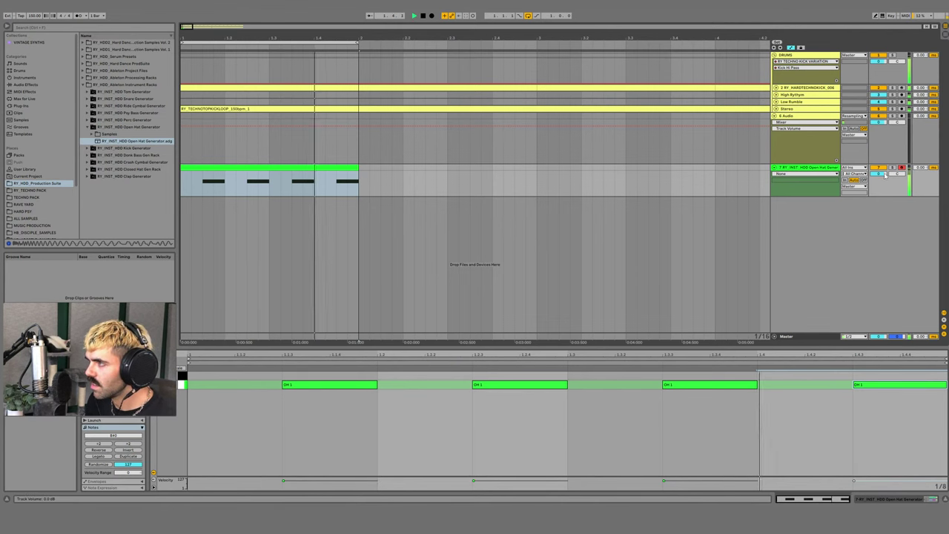
key("shift+Tab")
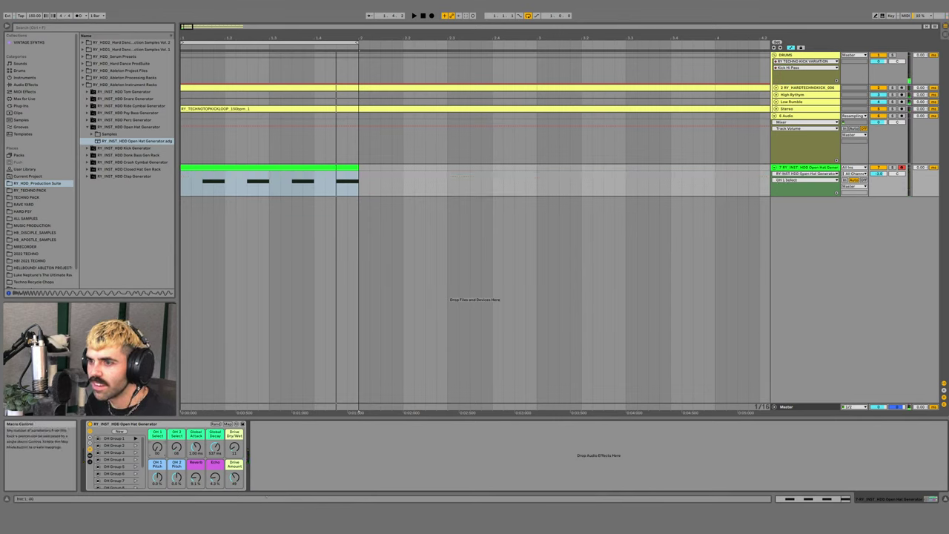
- Set the rack's OH 1 Select macro to 12 and try out the OH 1 Pitch macro during playback
left_click_drag(157, 447, 156, 437)
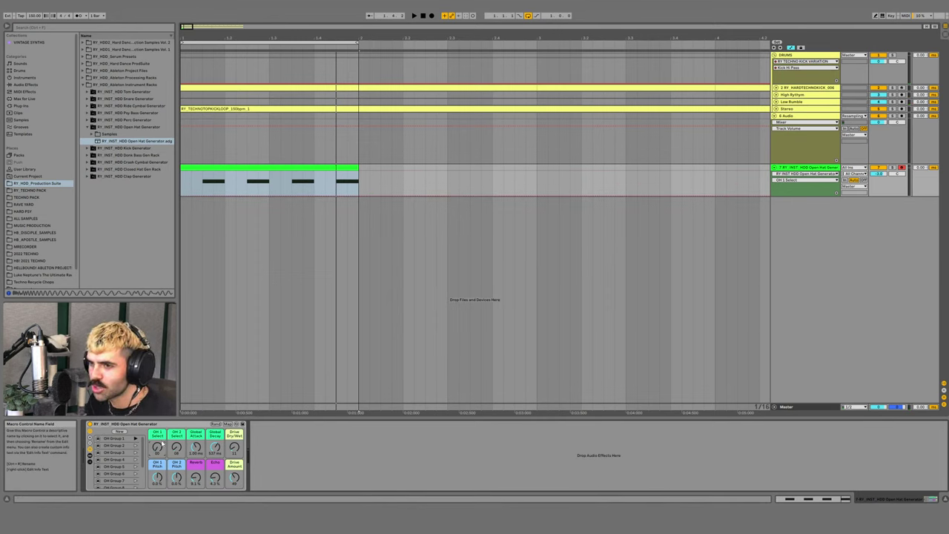
key("space")
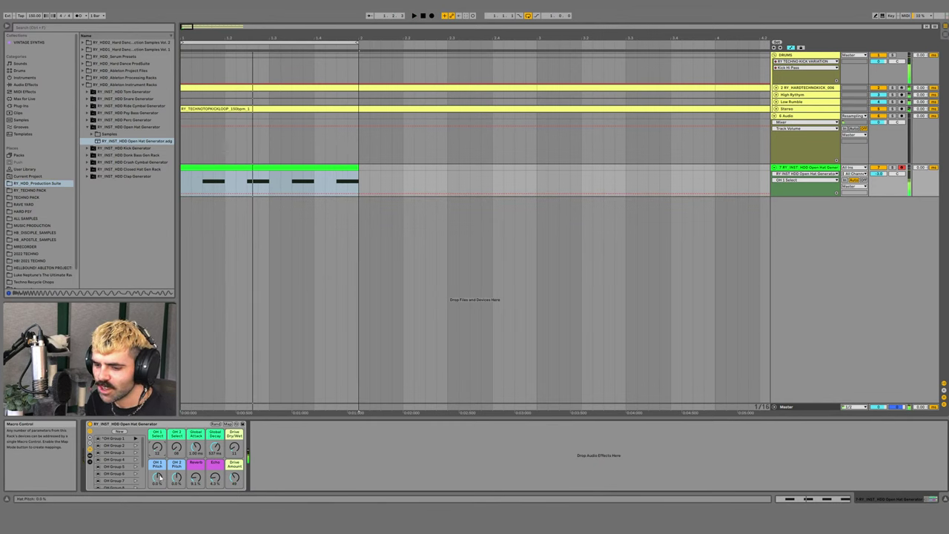
mouse_move(160, 479)
left_mouse_down()
mouse_move(160, 416)
mouse_move(161, 493)
mouse_move(160, 477)
left_mouse_up()
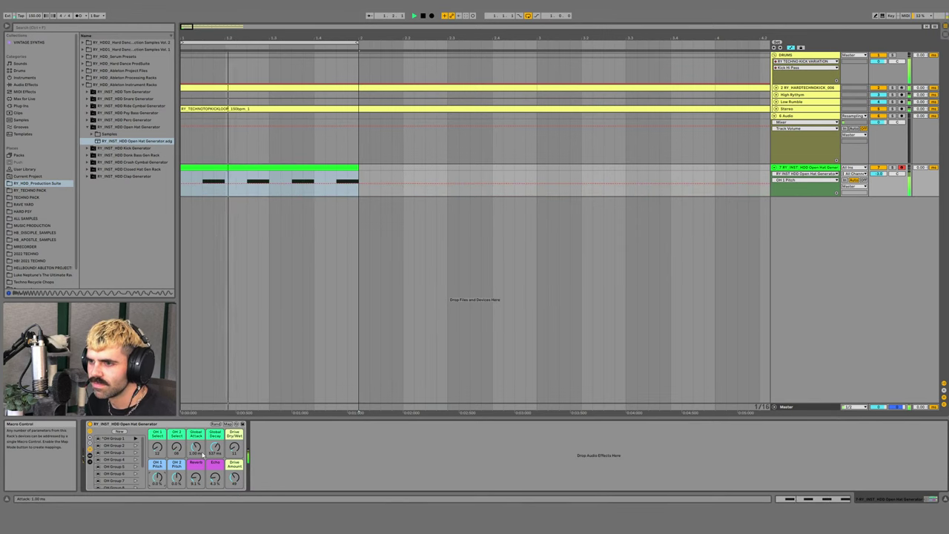
key("space")
key("space")
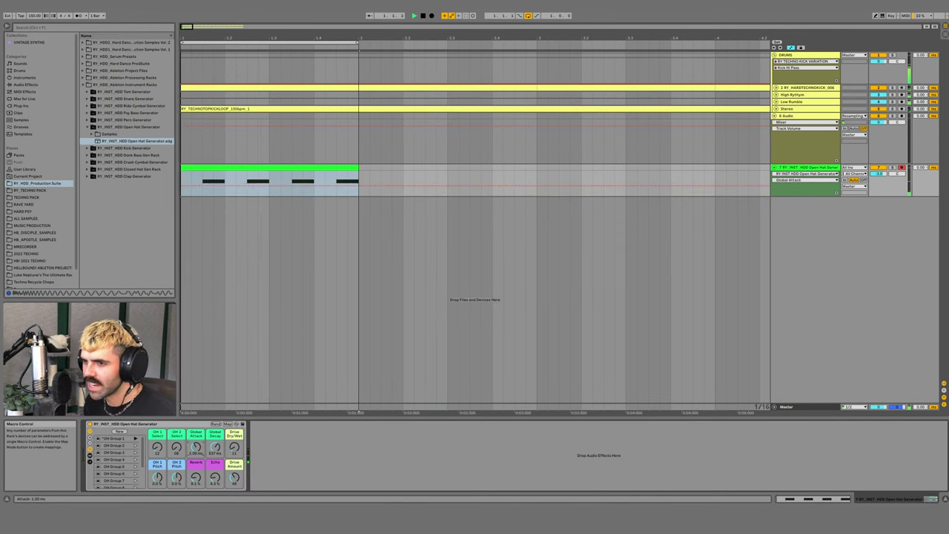
- Adjust the rack's global attack, decay, reverb, echo and drive macros while the loop plays
left_click_drag(197, 450, 235, 393)
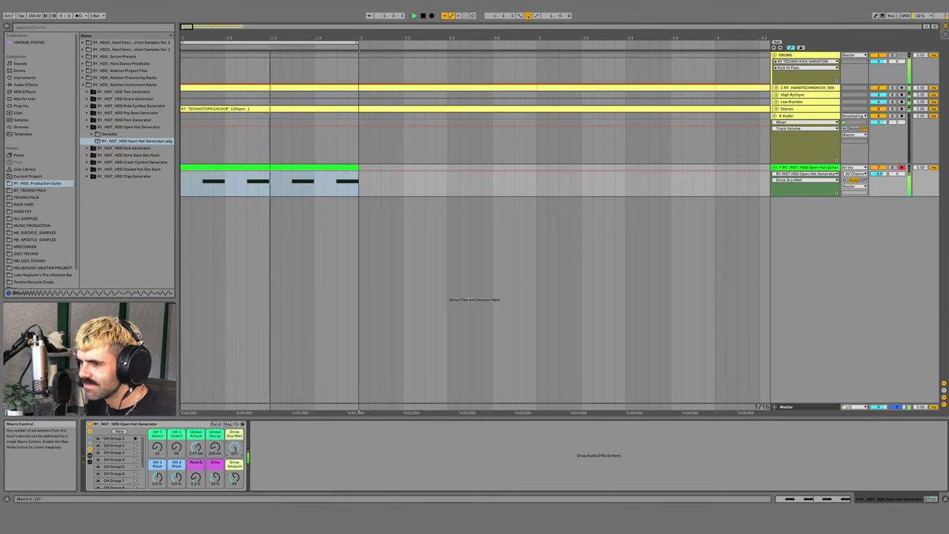
left_click_drag(235, 448, 235, 478)
key("space")
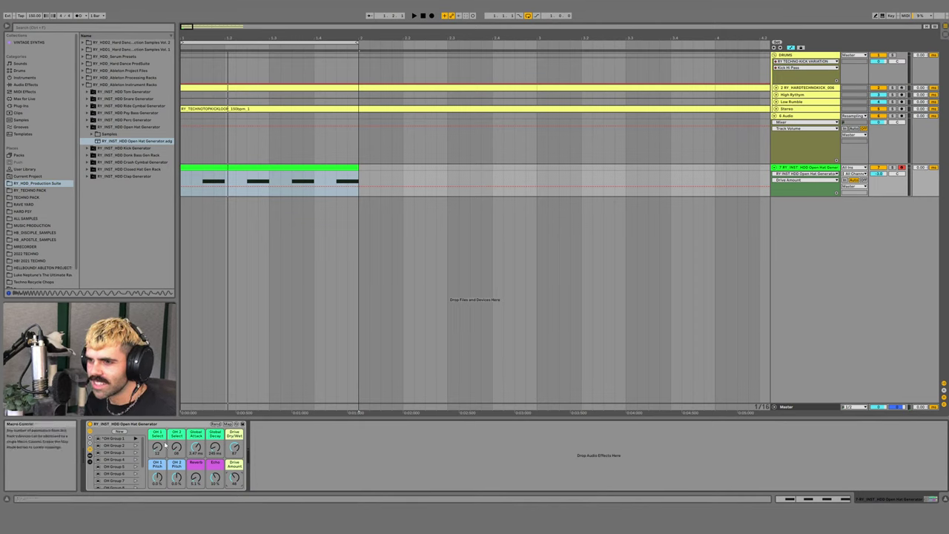
- Randomize the Open Hat Generator's macros several times while listening to the loop, and stop playback
left_click(215, 424)
key("space")
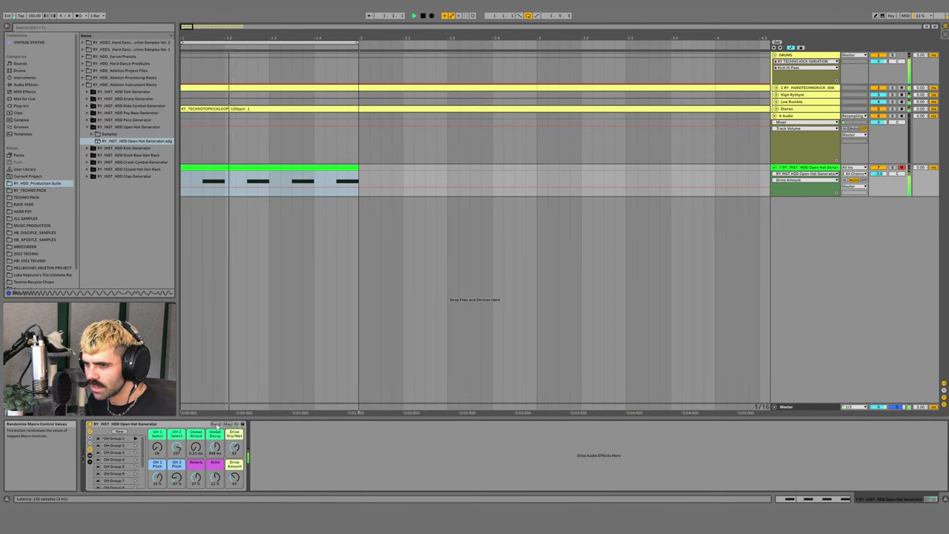
left_click(216, 424)
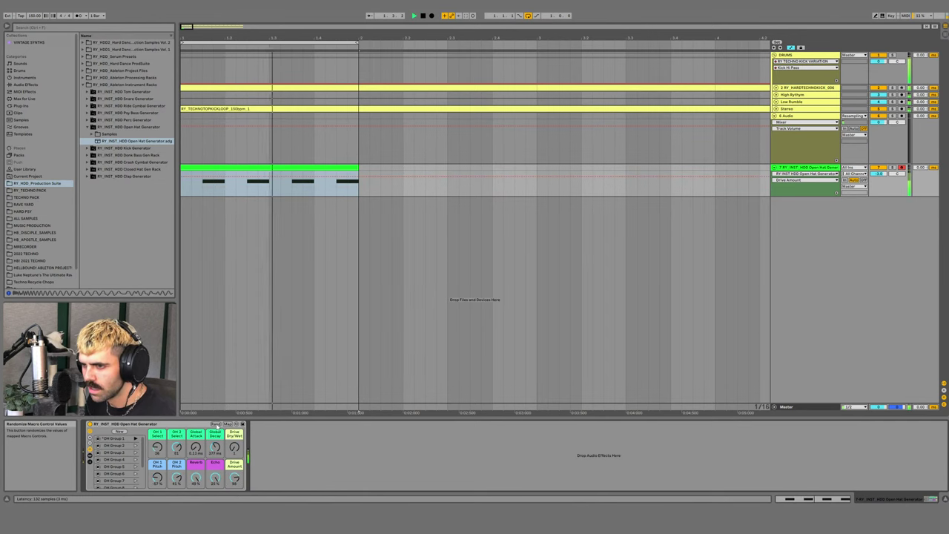
left_click(216, 425)
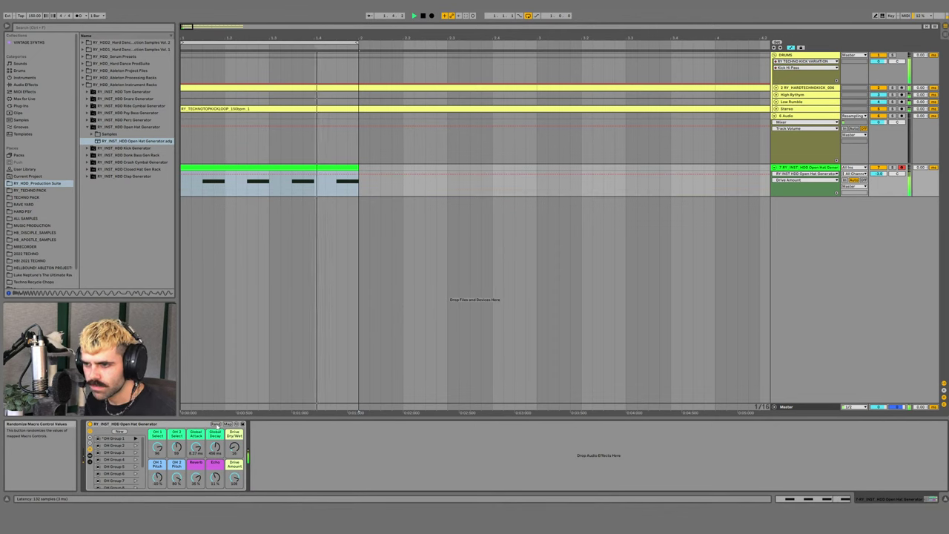
left_click(216, 424)
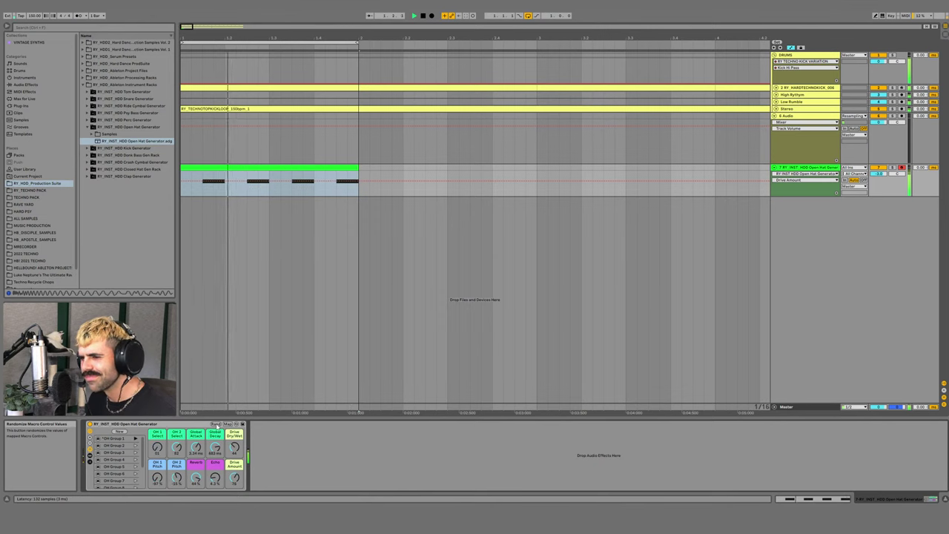
left_click(216, 425)
left_click(217, 424)
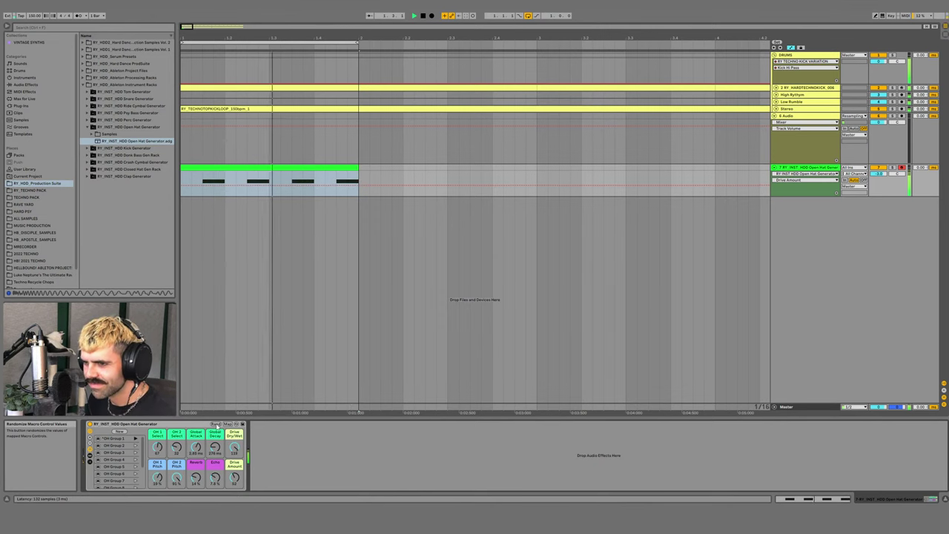
key("space")
- Extend the open hat clip and the arrangement loop to four bars
left_click_drag(368, 40, 368, 17)
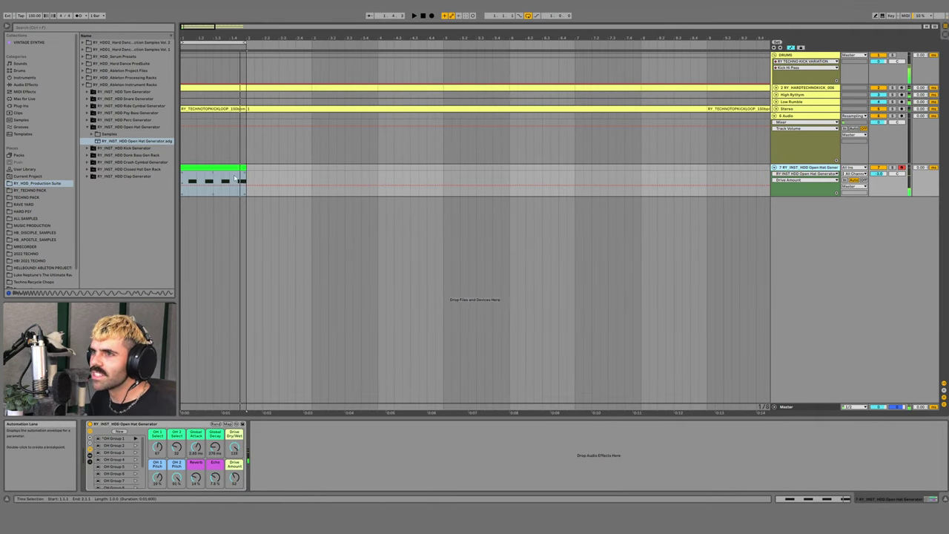
left_click_drag(247, 169, 443, 169)
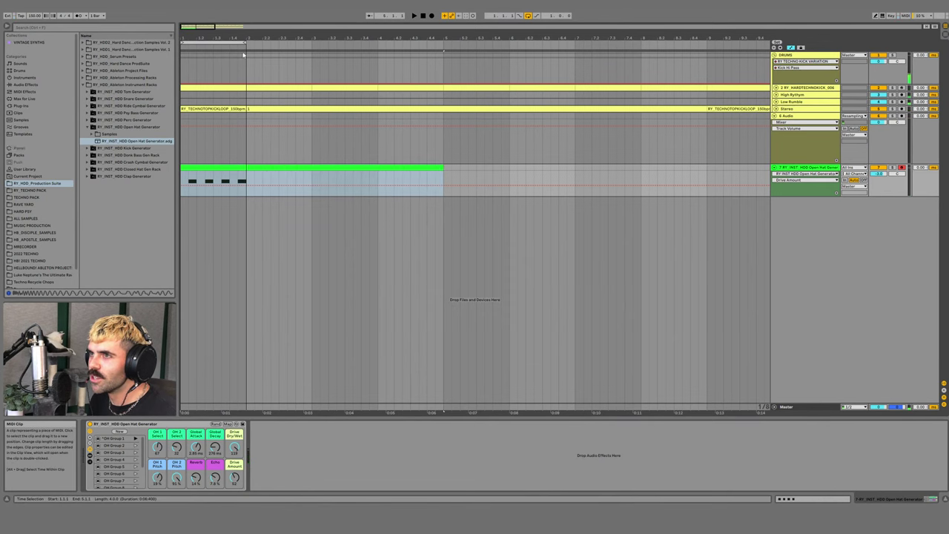
left_click_drag(245, 43, 448, 42)
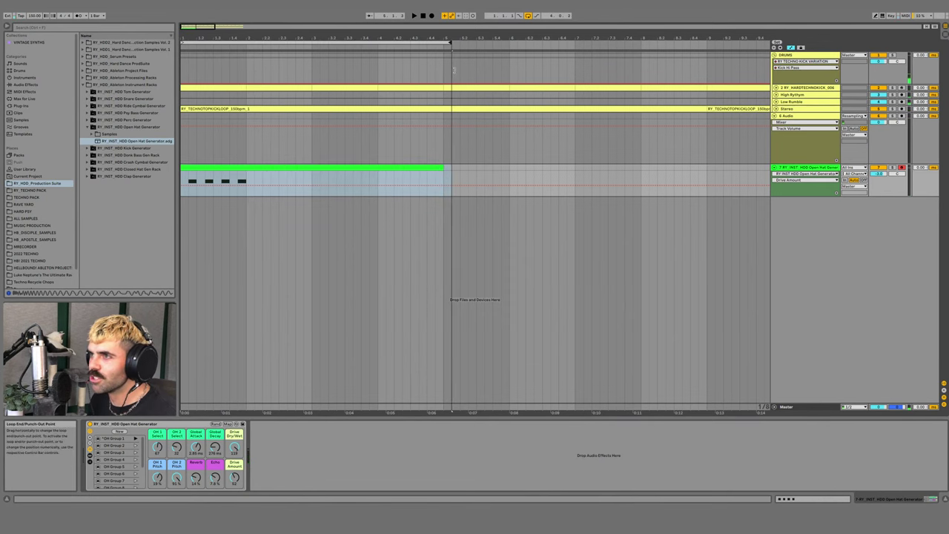
- Duplicate the first bar's OH 1 notes across the remaining three bars of the clip
double_click(267, 165)
key("ctrl+d")
key("ctrl+d")
key("ctrl+d")
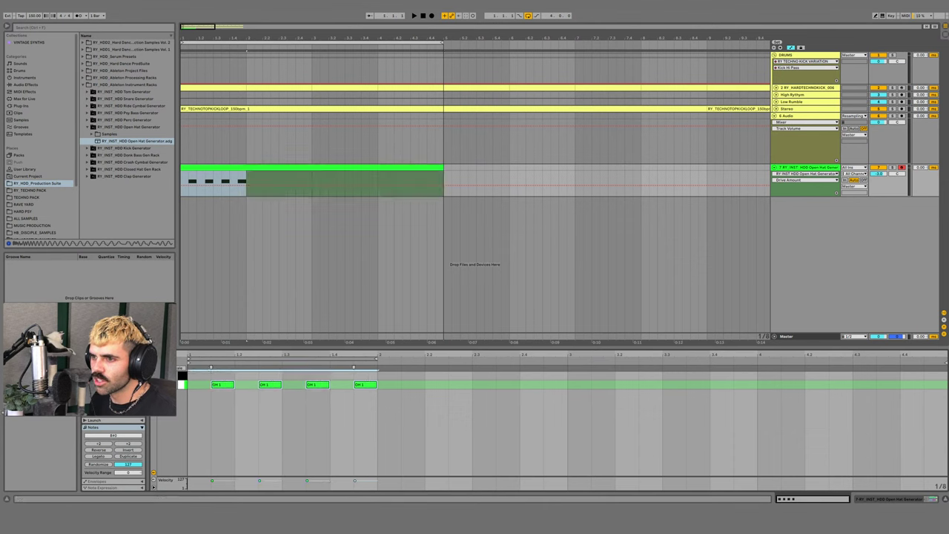
- Set the note grid to 1/16 and add two short C#1 notes above OH 1 at the ends of bars 2 and 4
key("space")
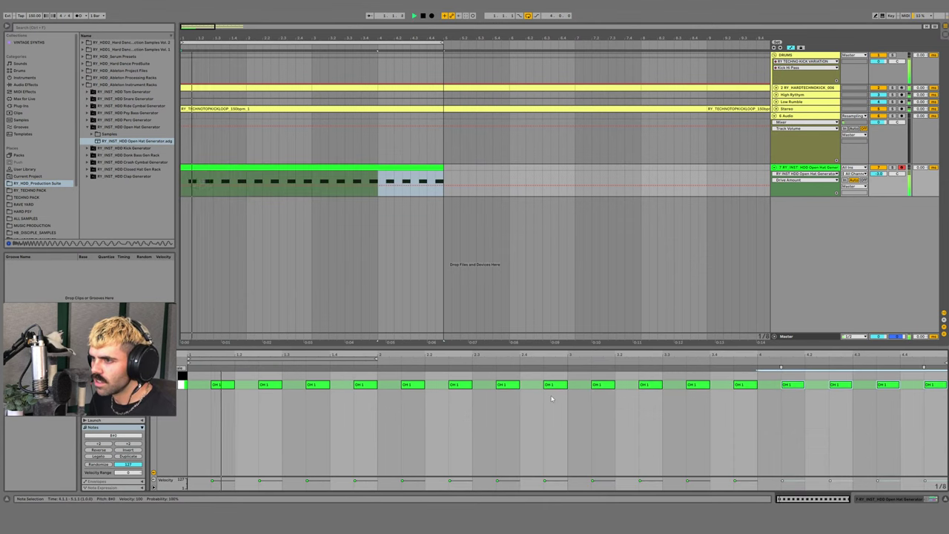
right_click(452, 382)
left_click(507, 339)
scroll(519, 380, "up", 2)
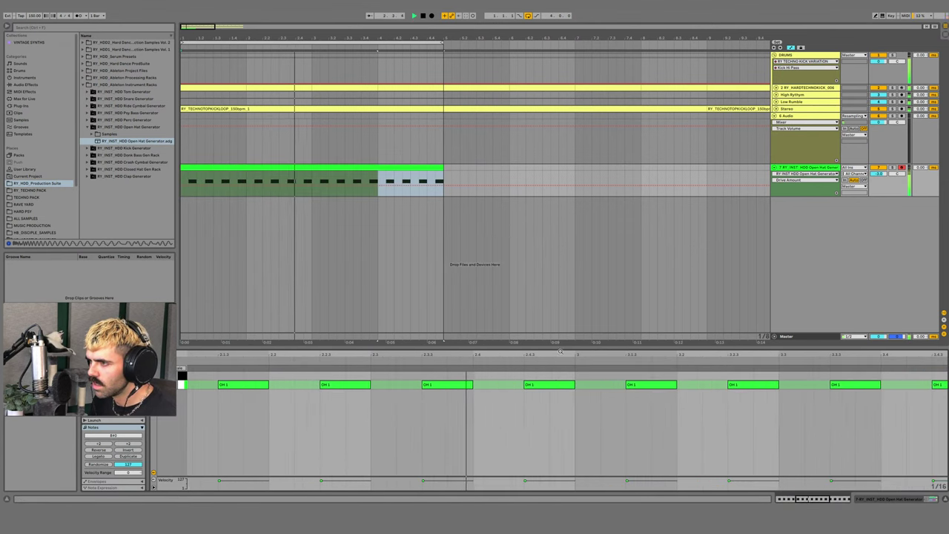
double_click(516, 376)
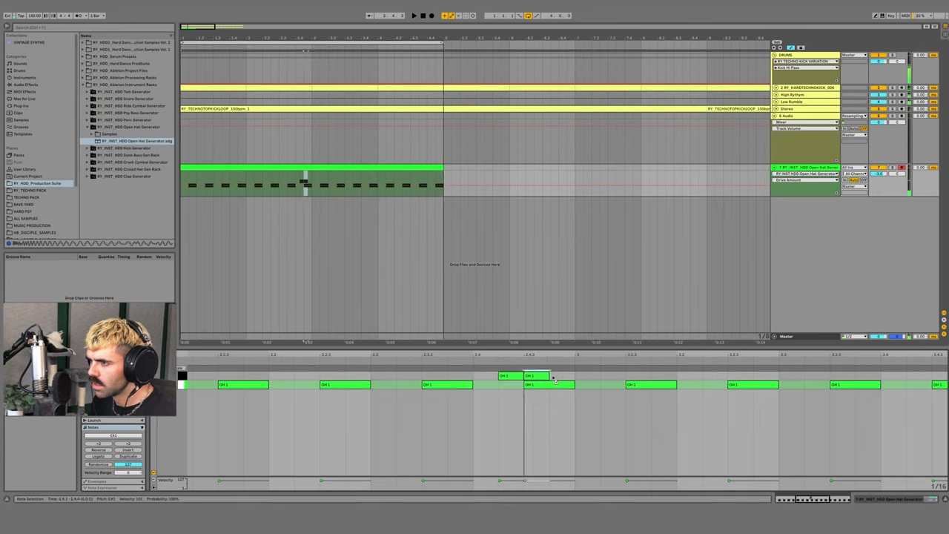
scroll(567, 354, "down", 2)
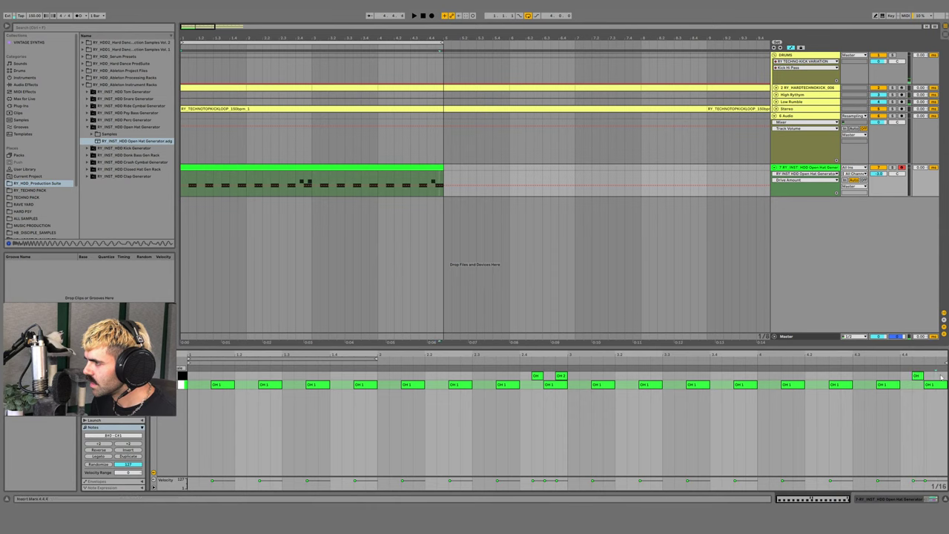
- Shorten the open hat clip and the arrangement loop to two bars and play the result
left_click(356, 167)
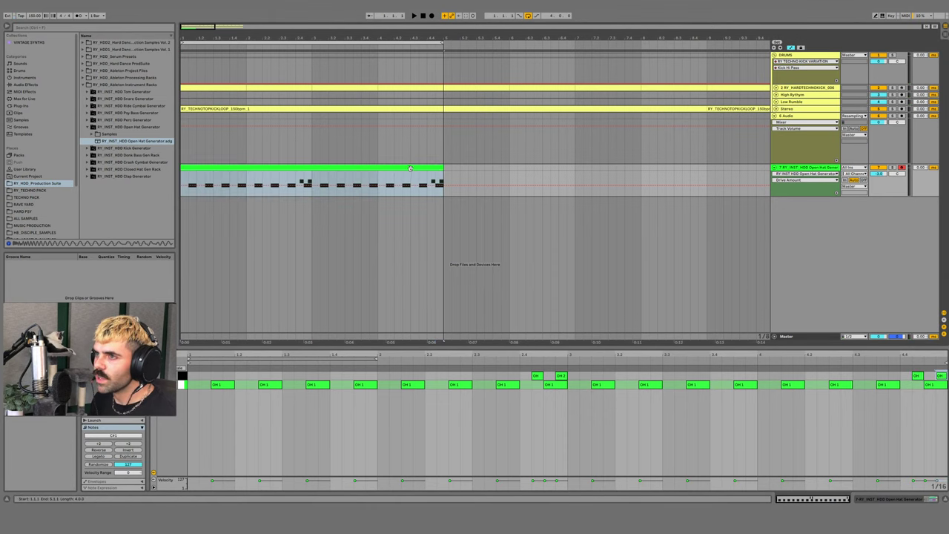
left_click_drag(445, 170, 312, 170)
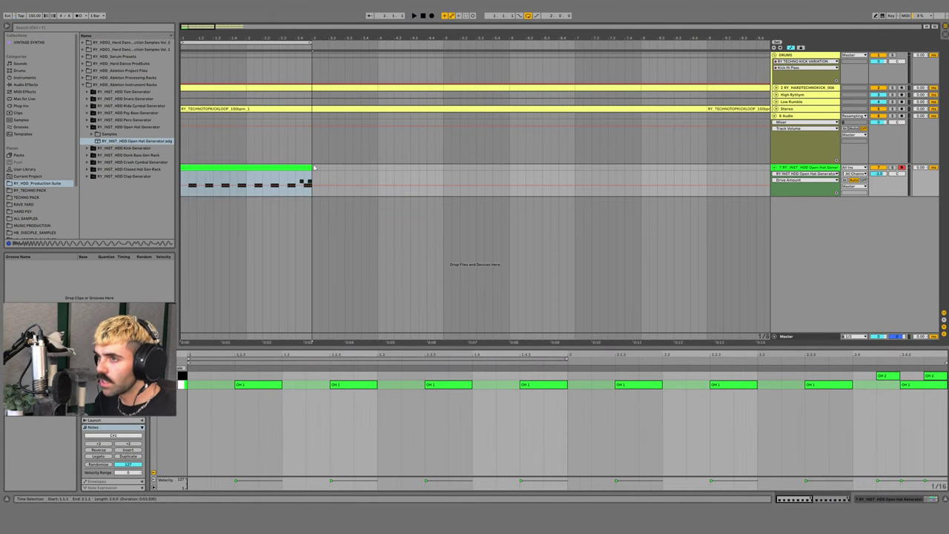
key("space")
left_click_drag(240, 37, 327, 193)
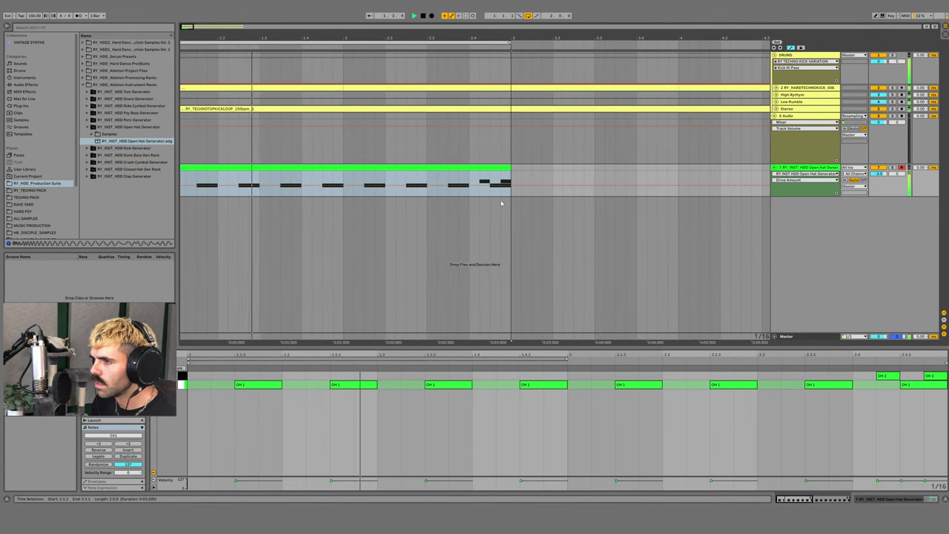
- Show the open hat rack again and randomize its macros five times while the two-bar loop plays
key("shift+Tab")
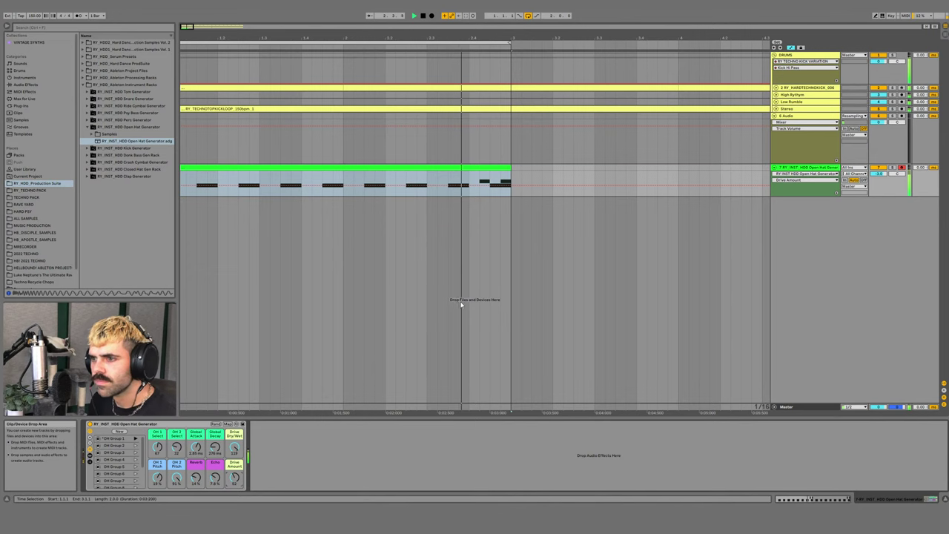
key("space")
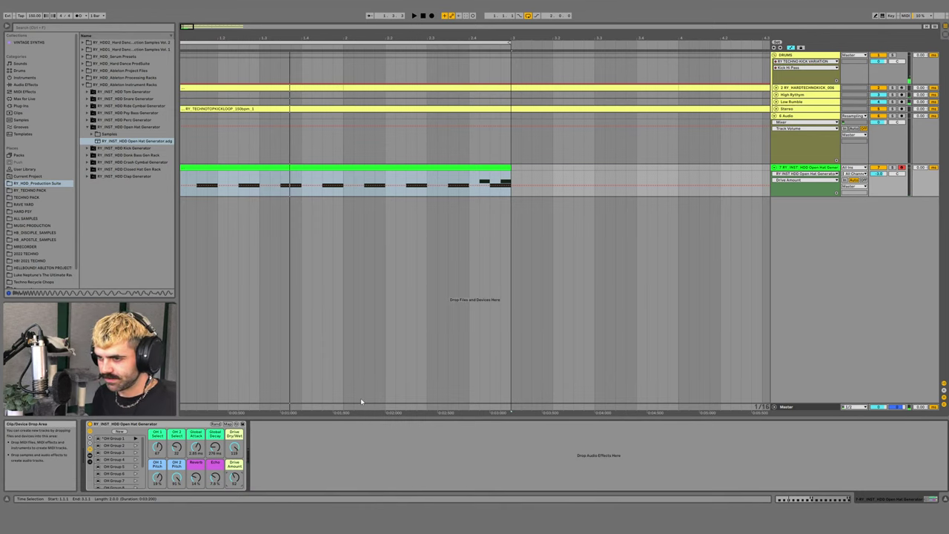
key("space")
left_click(215, 424)
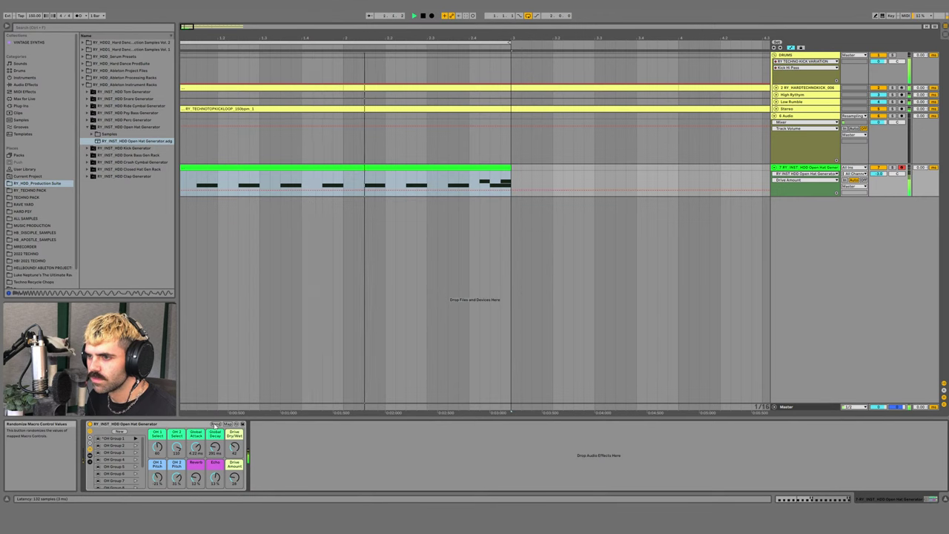
left_click(215, 424)
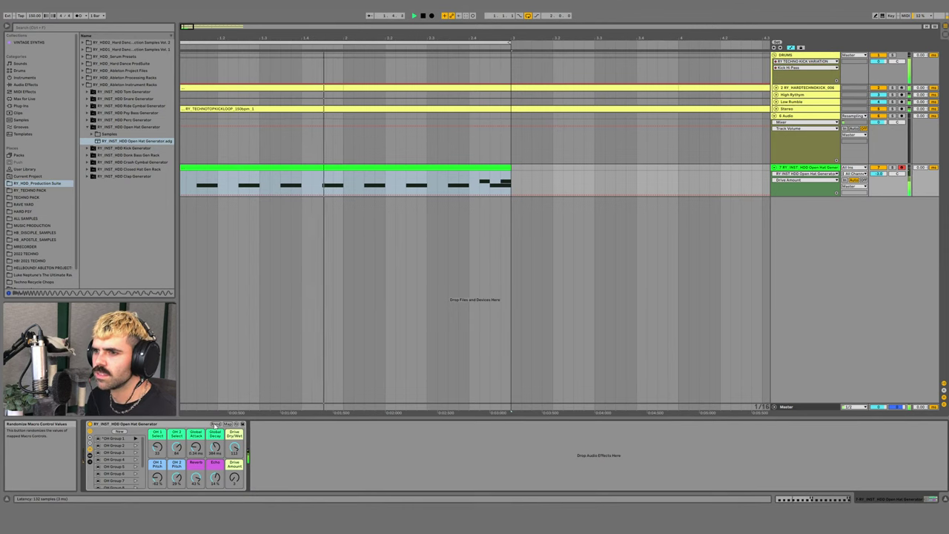
left_click(215, 424)
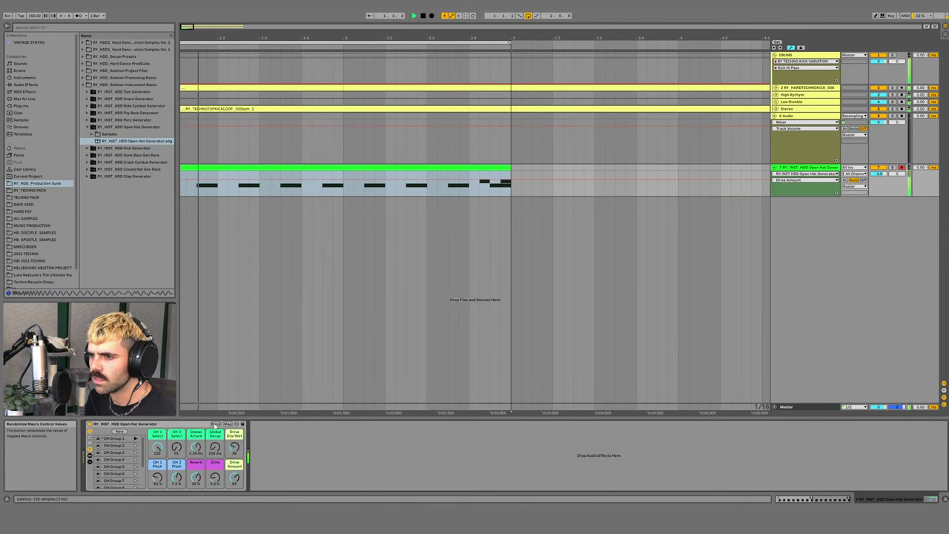
left_click(215, 424)
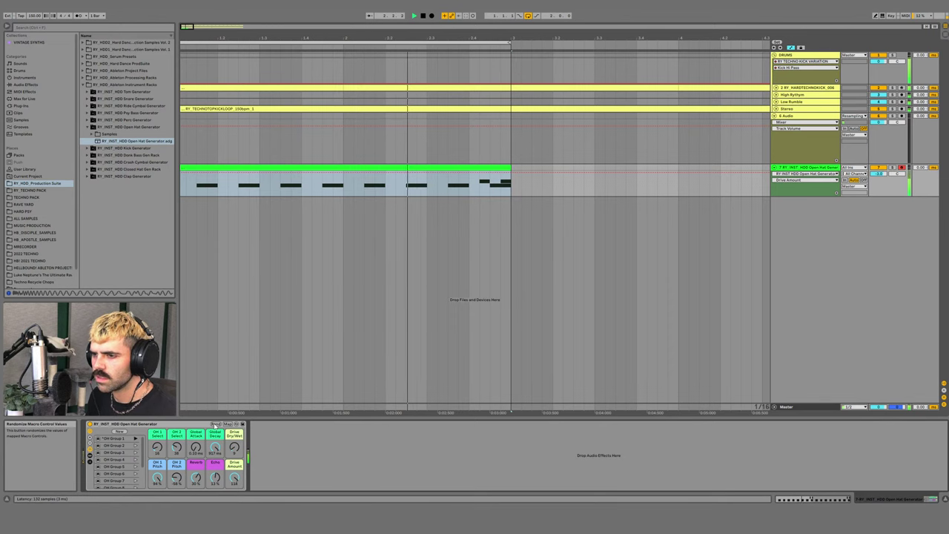
left_click(215, 424)
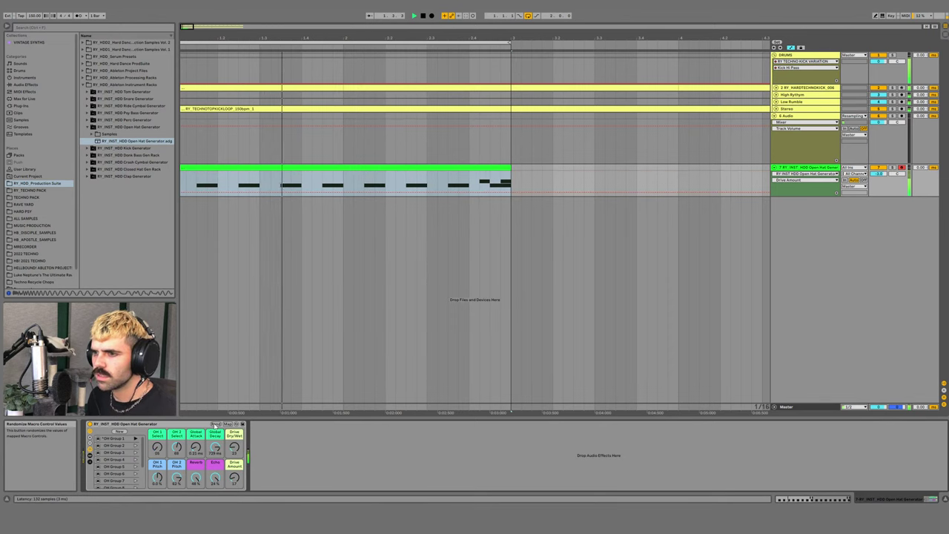
- Randomize the open hat rack's macros once more and fine-tune OH 2 Pitch to 7.1%, along with OH 2 Select and Global Decay
left_click(215, 424)
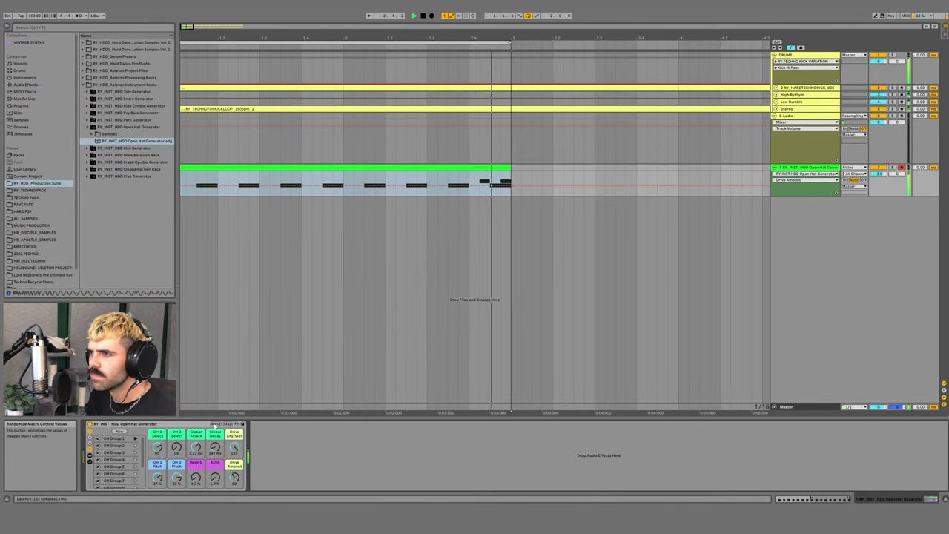
mouse_move(215, 446)
left_mouse_down()
mouse_move(215, 435)
mouse_move(214, 451)
left_mouse_up()
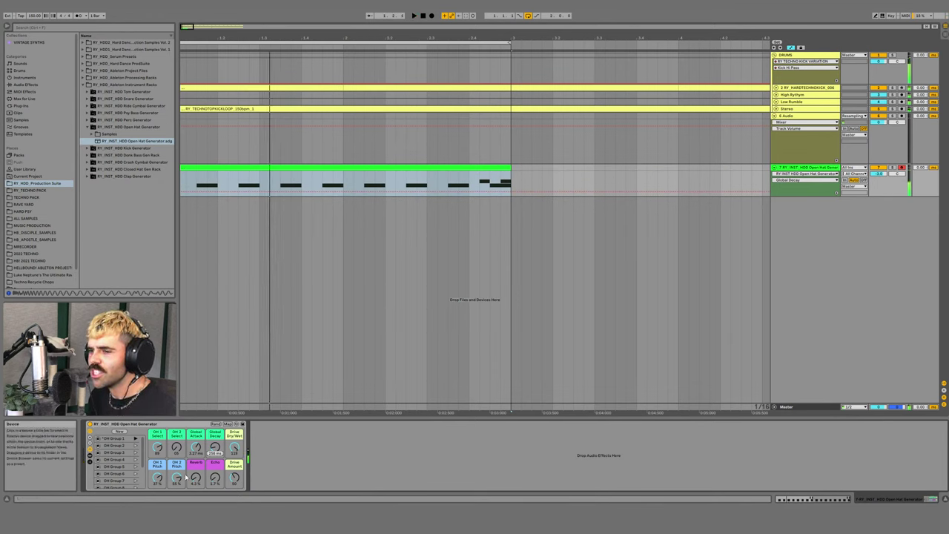
left_click_drag(177, 478, 177, 505)
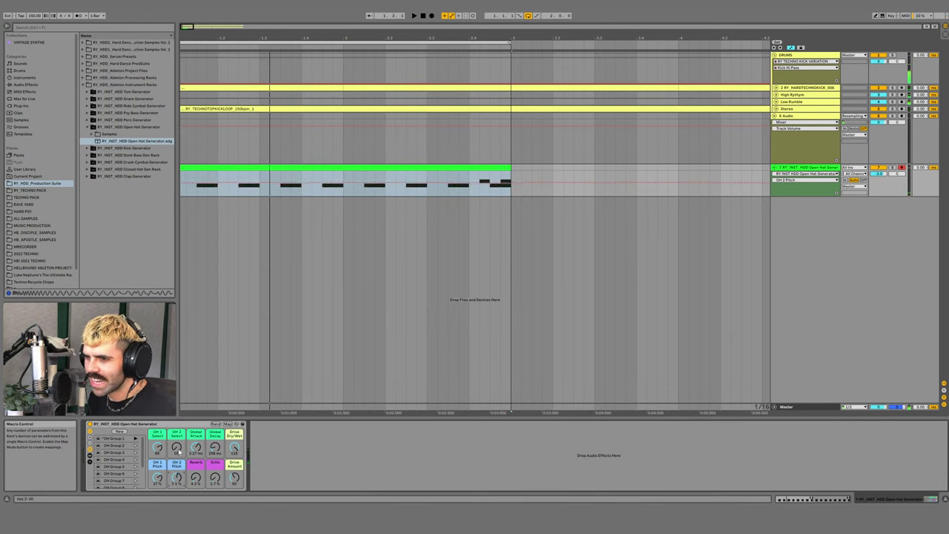
left_click(479, 182)
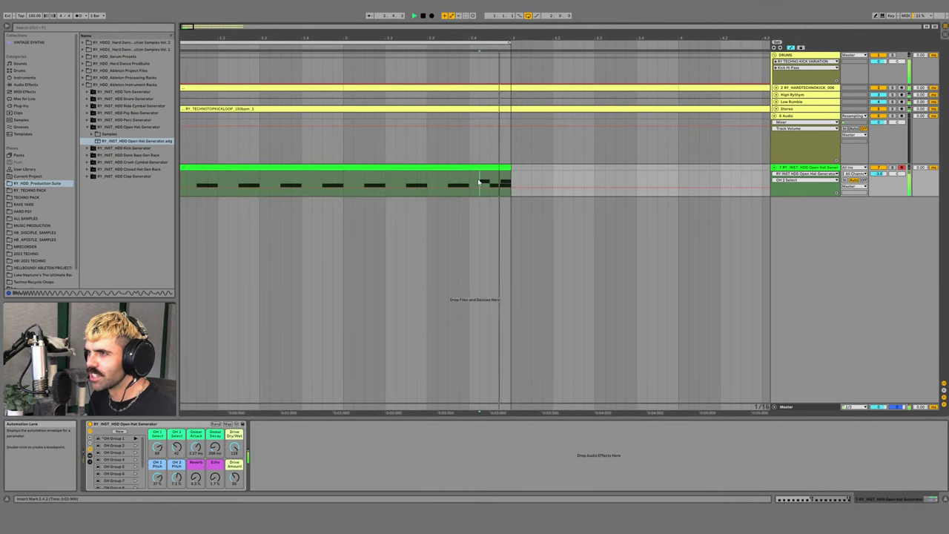
left_click_drag(214, 448, 176, 426)
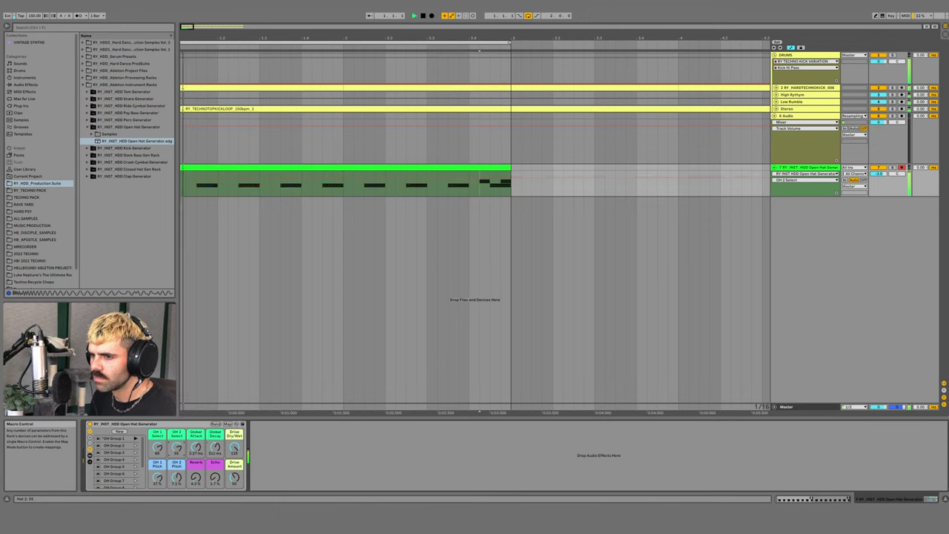
left_click_drag(176, 447, 176, 442)
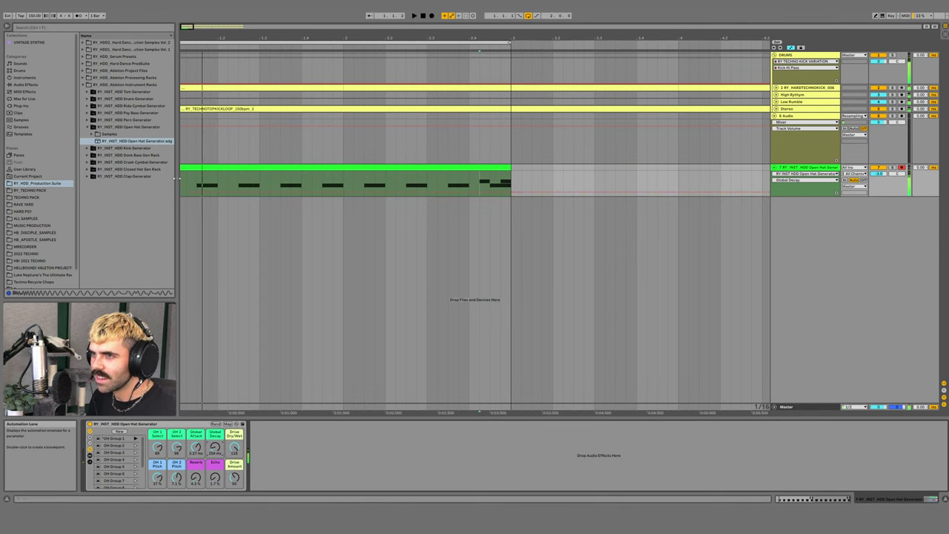
- Play the loop and automate Global Decay to rise over the two short notes at the end of the clip
key("space")
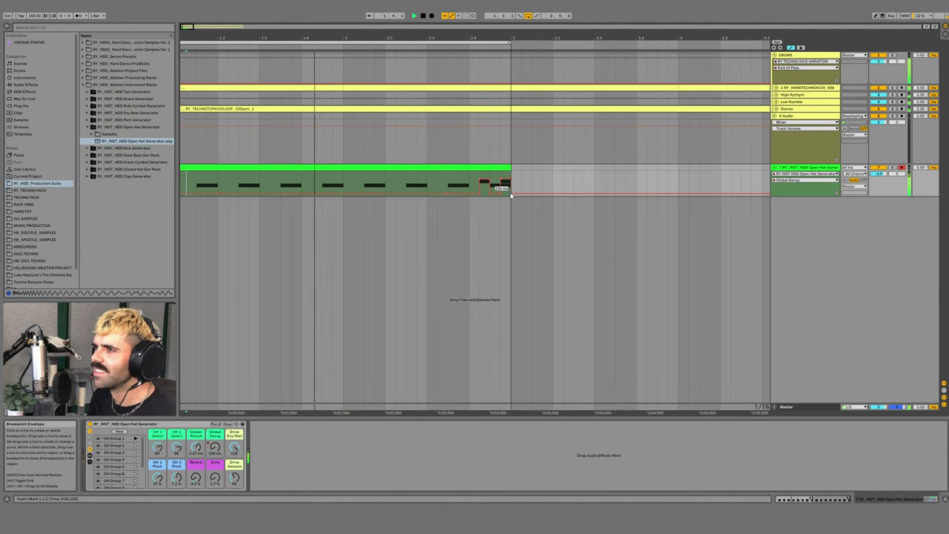
left_click_drag(510, 194, 510, 183)
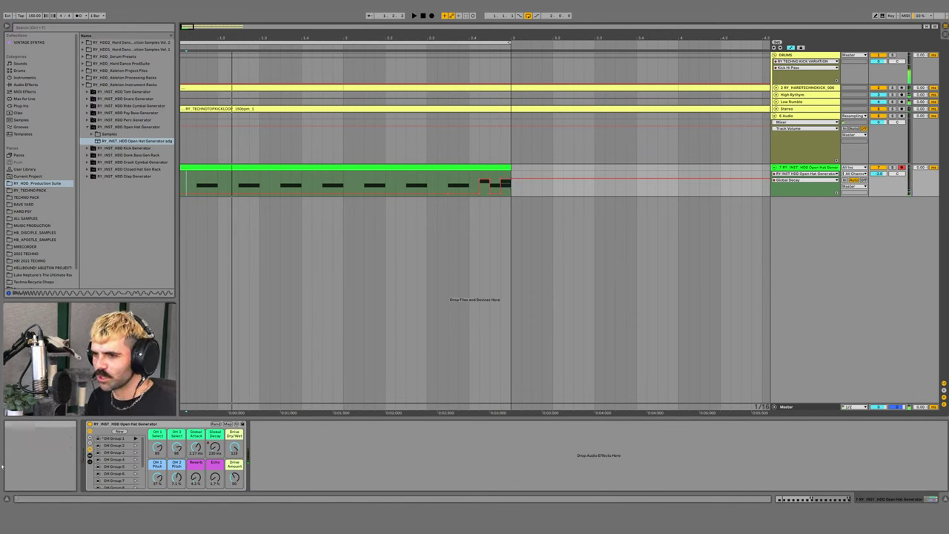
- Delete the open hat generator rack and the MIDI clip from track 7
left_click(130, 424)
key("Delete")
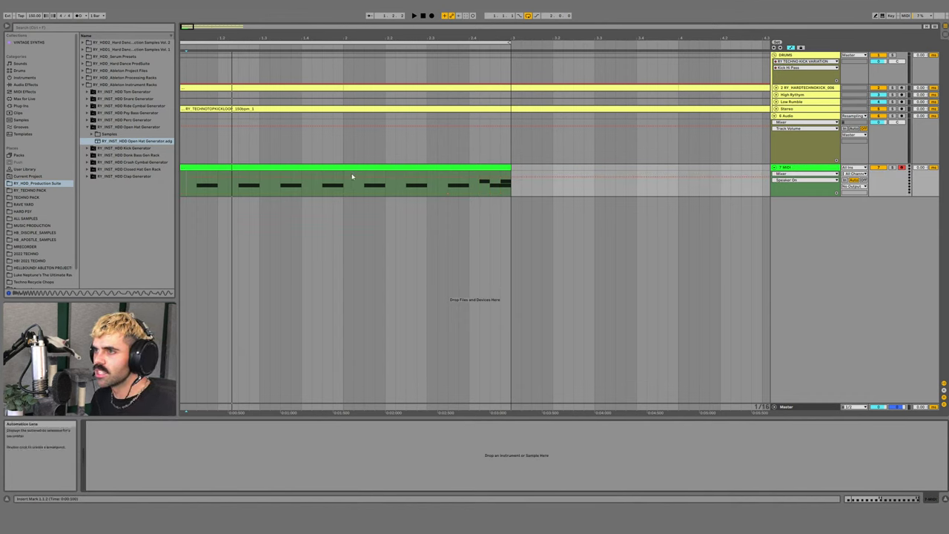
left_click(346, 166)
- Find Drum Rack in the browser and load an empty one onto MIDI track 7
left_click(788, 168)
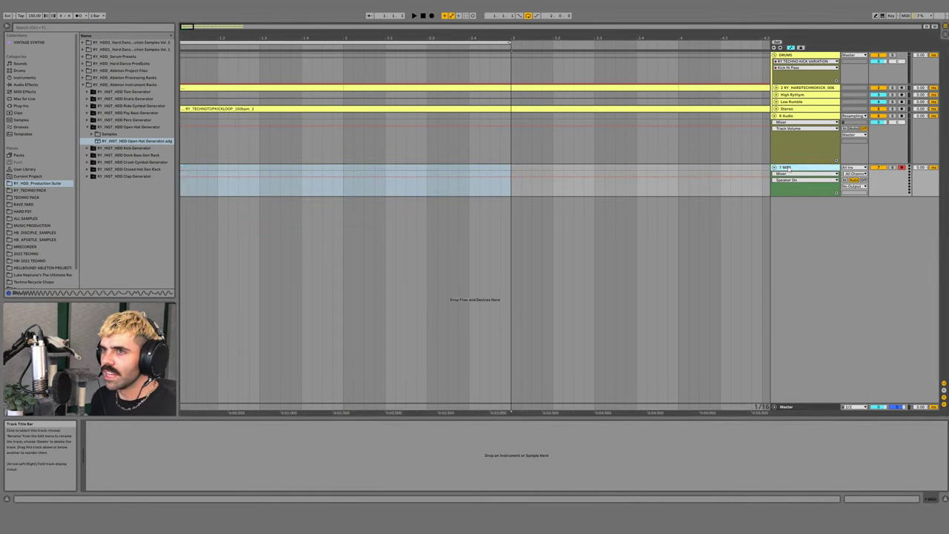
key("ctrl+f")
type("drum rack")
key("Down")
key("Return")
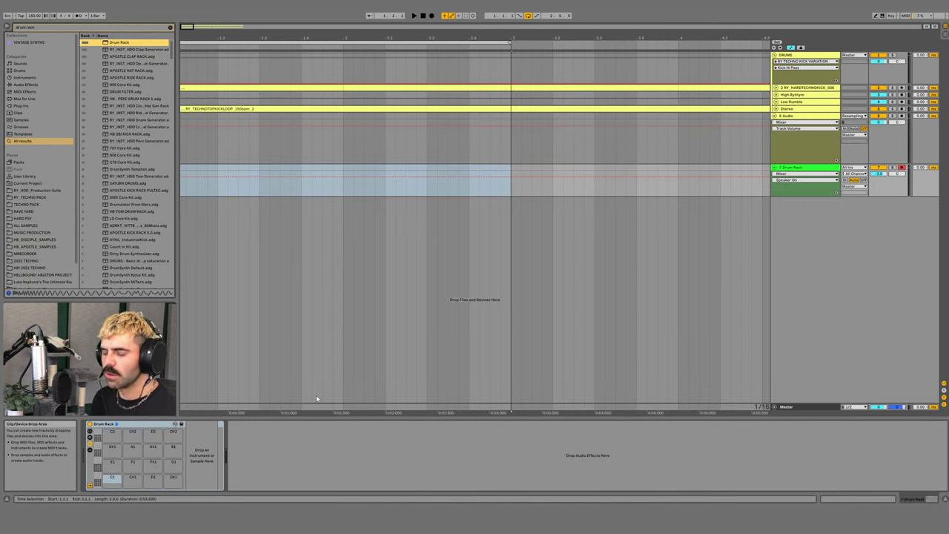
- Search for Sampler and place one on each of the Drum Rack's C1 and C#1 pads
key("ctrl+f")
type("samler")
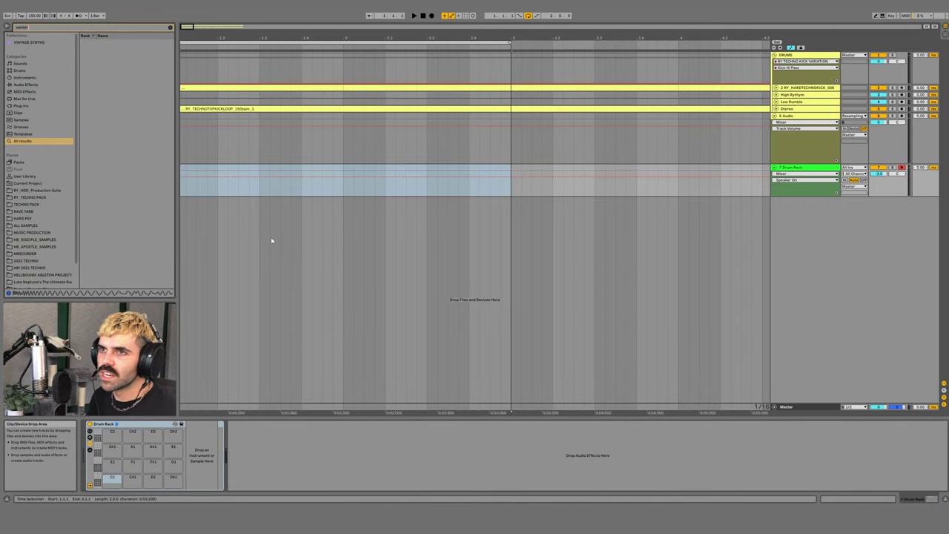
key("BackSpace")
key("BackSpace")
key("BackSpace")
type("pler")
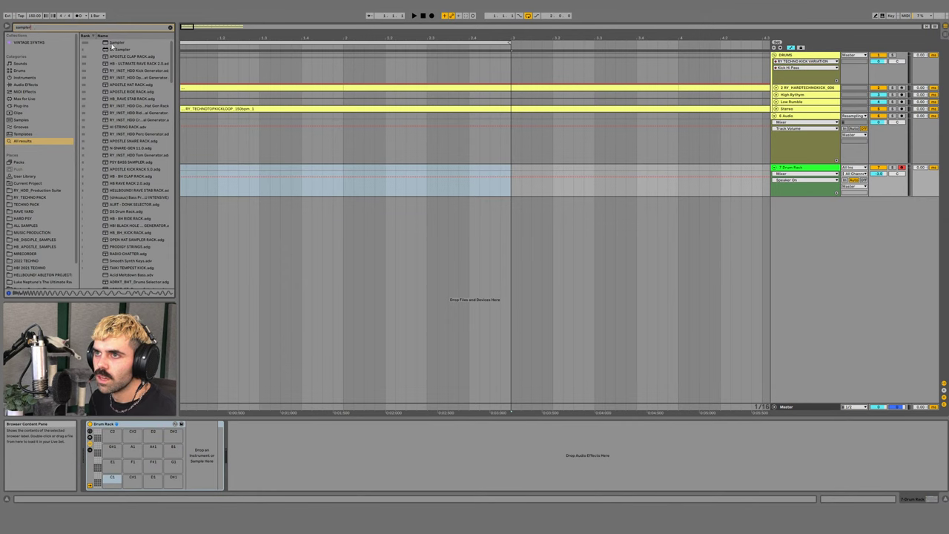
left_click_drag(111, 43, 105, 437)
left_click_drag(113, 480, 113, 480)
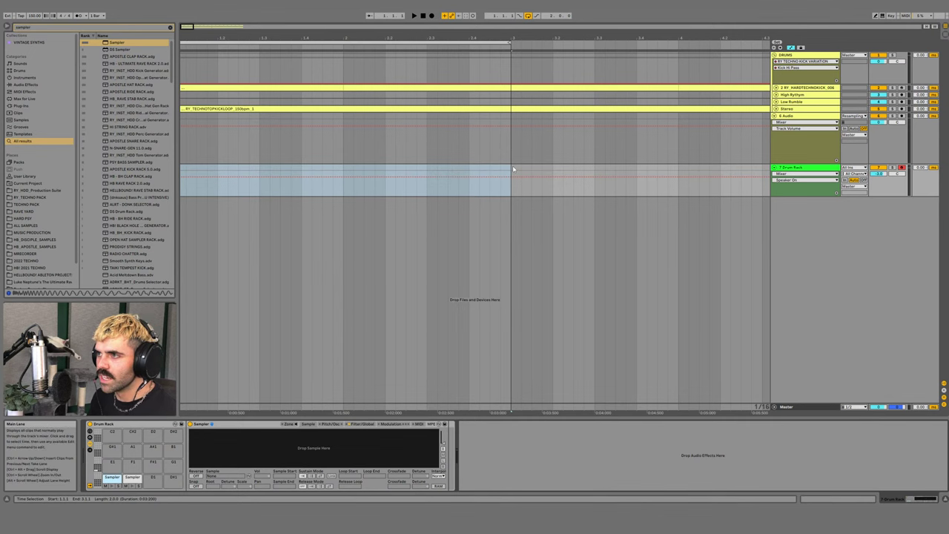
- Create a one-bar MIDI clip at the start of the Drum Rack track and set its note grid to 1/16
left_click_drag(340, 169, 151, 174)
key("ctrl+shift+m")
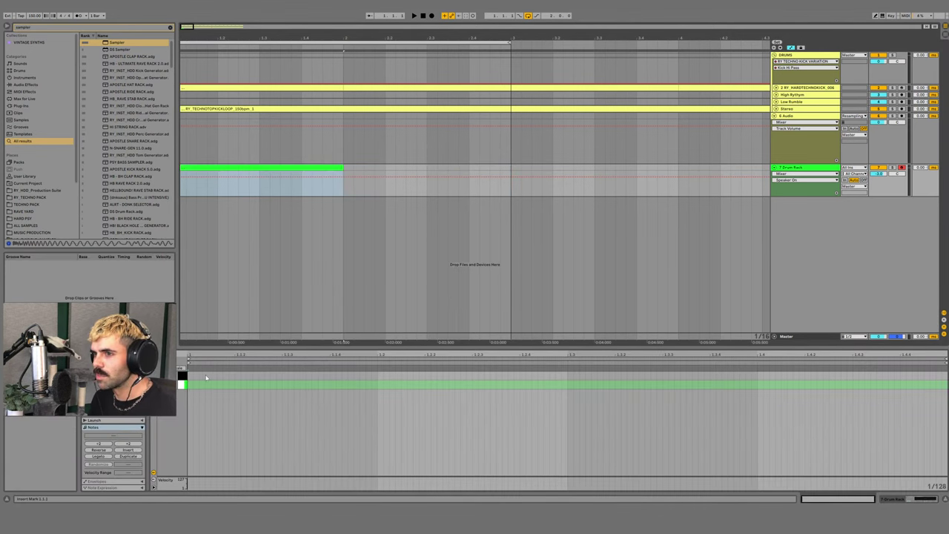
right_click(374, 379)
left_click(435, 344)
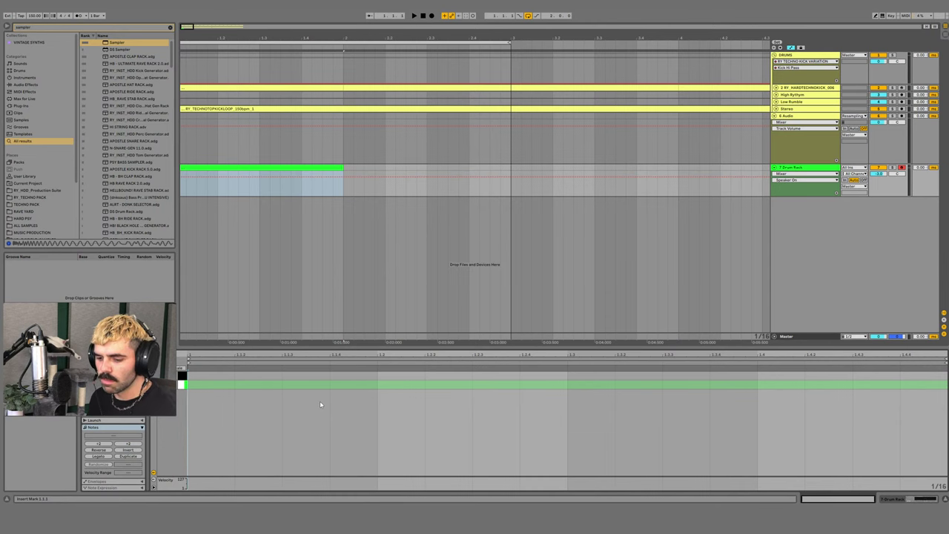
key("shift+Tab")
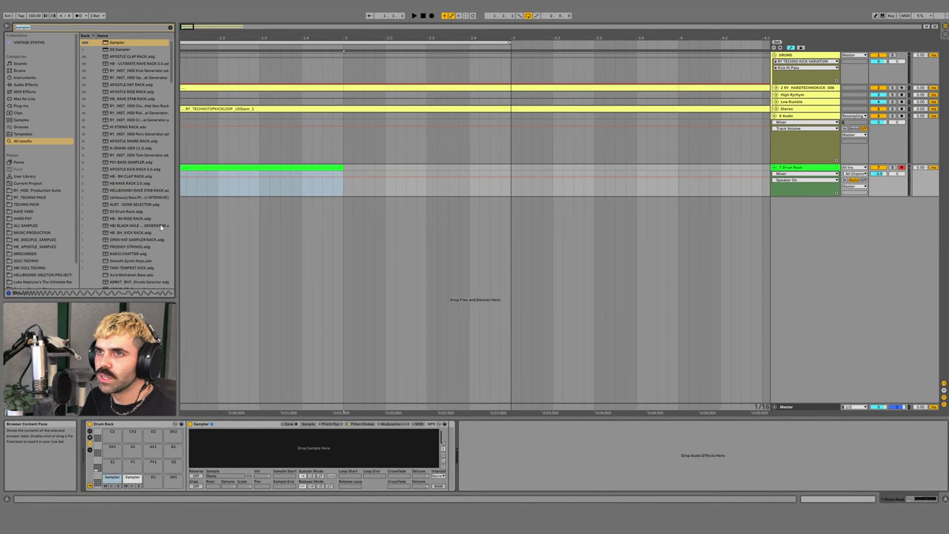
- Clear the browser search and select all open hat samples in RY_TECHNO PACK's ONE SHOTS, DRUMS, OPEN HATS folder
key("ctrl+f")
left_click(43, 198)
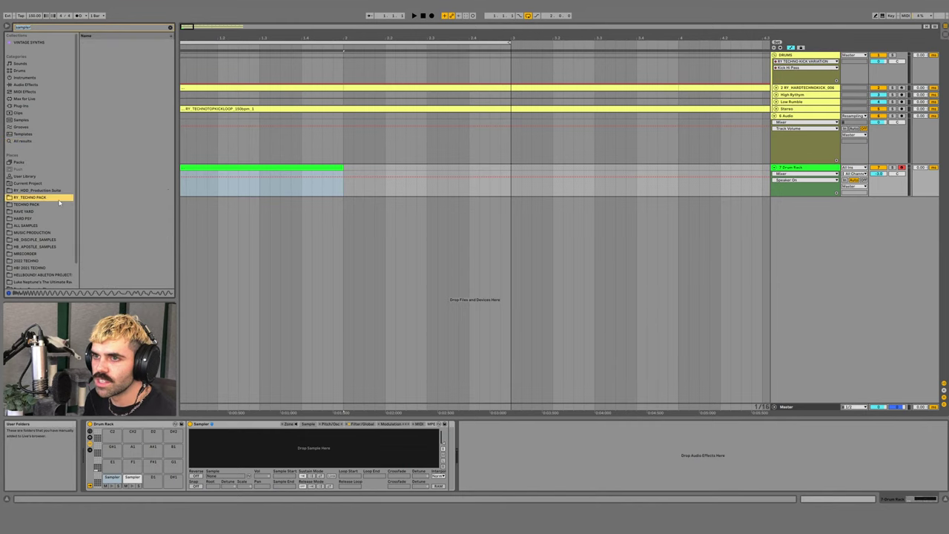
left_click(170, 27)
left_click(88, 70)
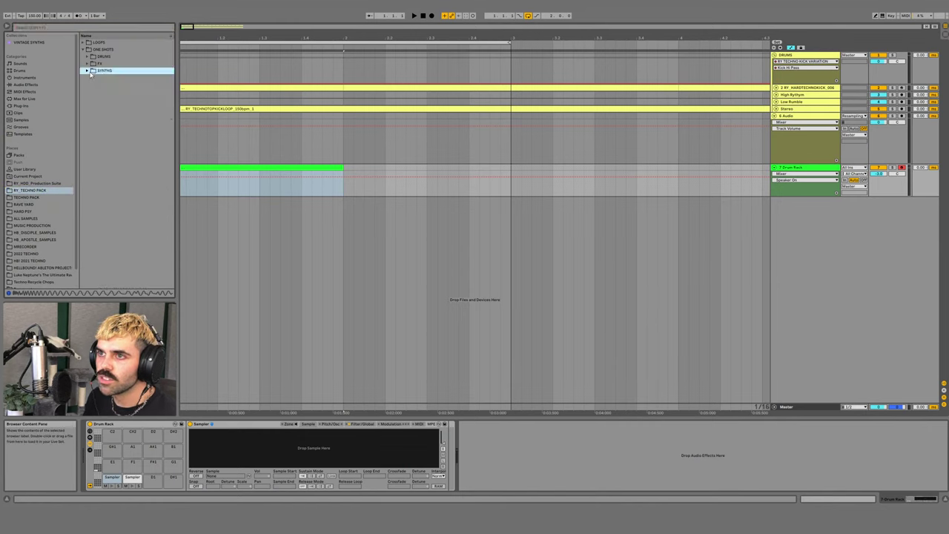
left_click(87, 56)
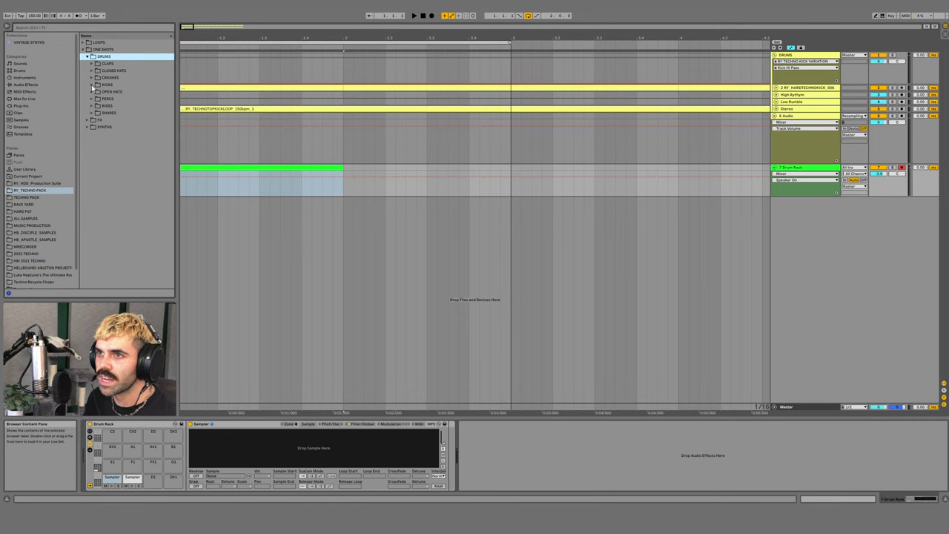
left_click(92, 92)
key("Down")
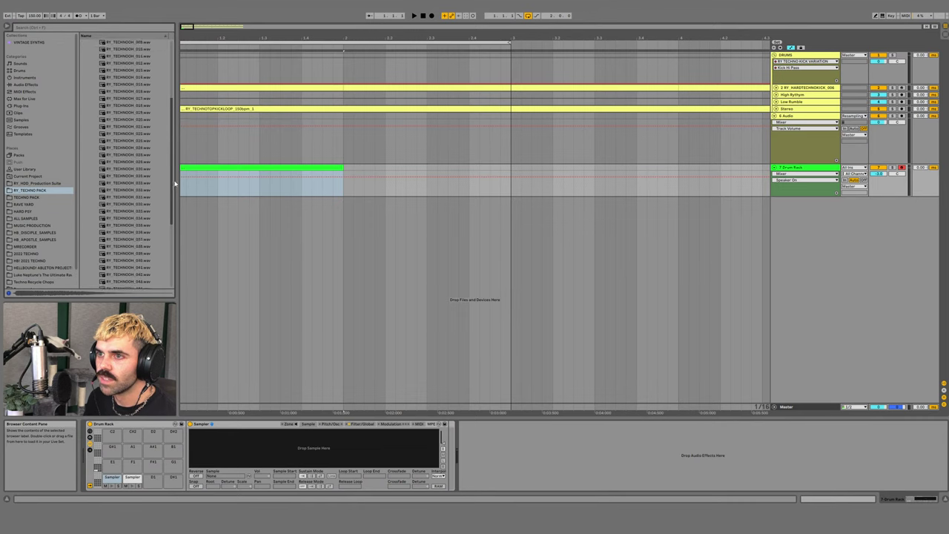
scroll(168, 117, "down", 10)
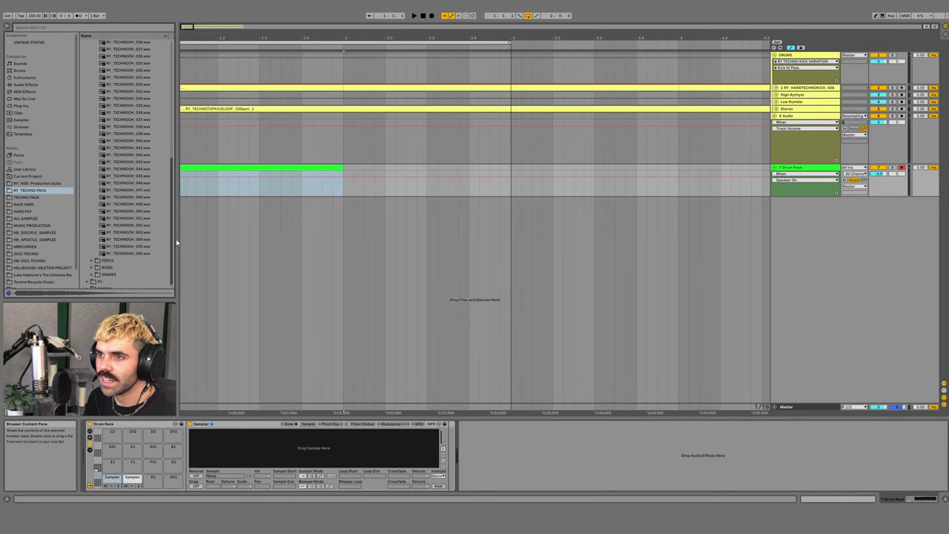
left_click(131, 254, "shift")
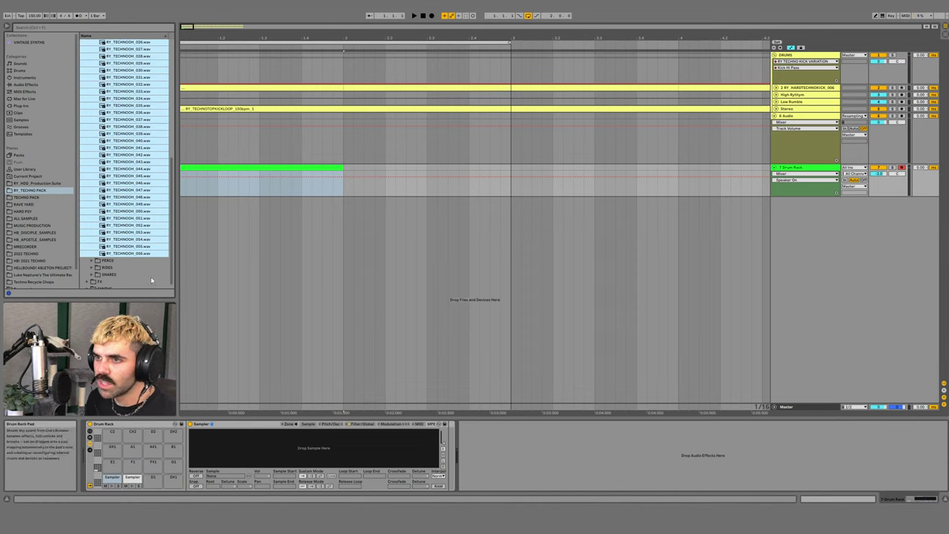
- Load all the selected open hat samples into the Sampler on the C1 pad
left_click_drag(132, 254, 191, 458)
left_click_drag(148, 246, 124, 449)
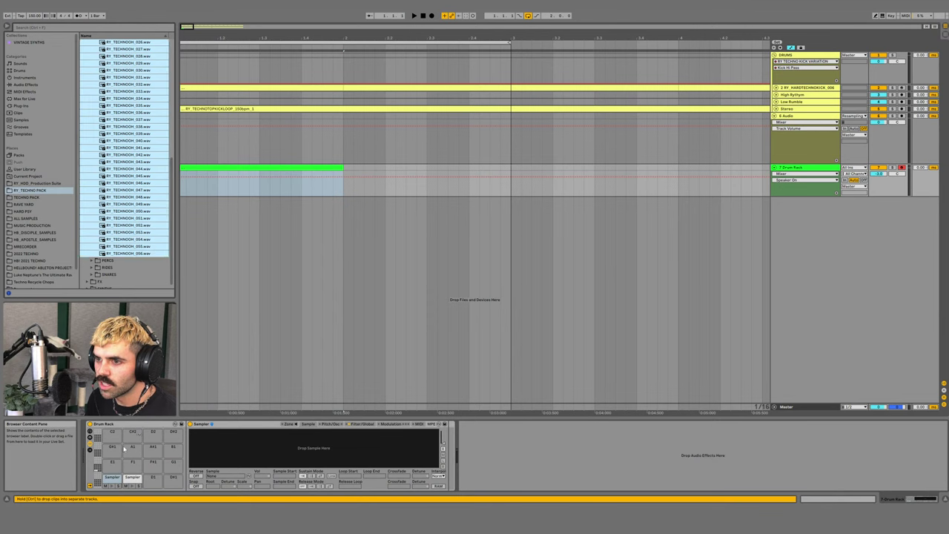
left_click_drag(113, 480, 113, 478)
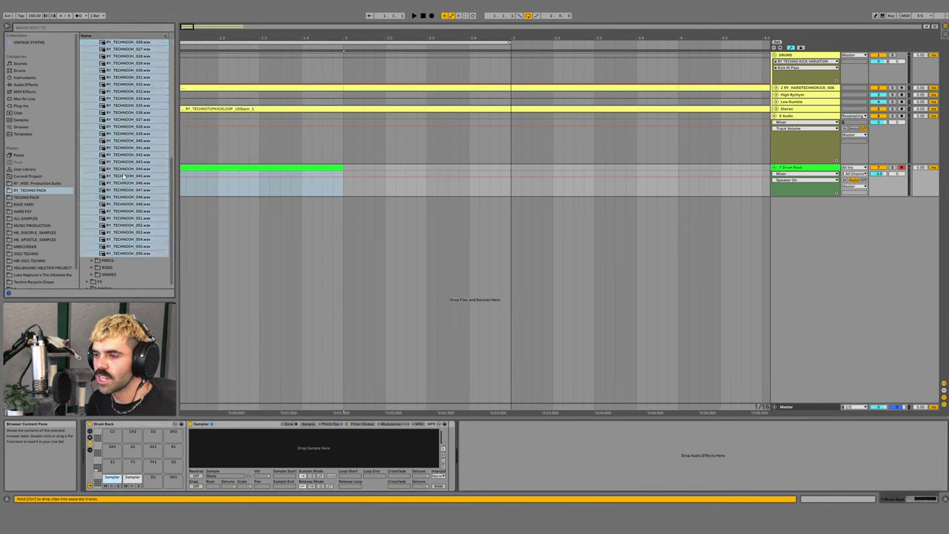
left_click_drag(122, 176, 296, 453)
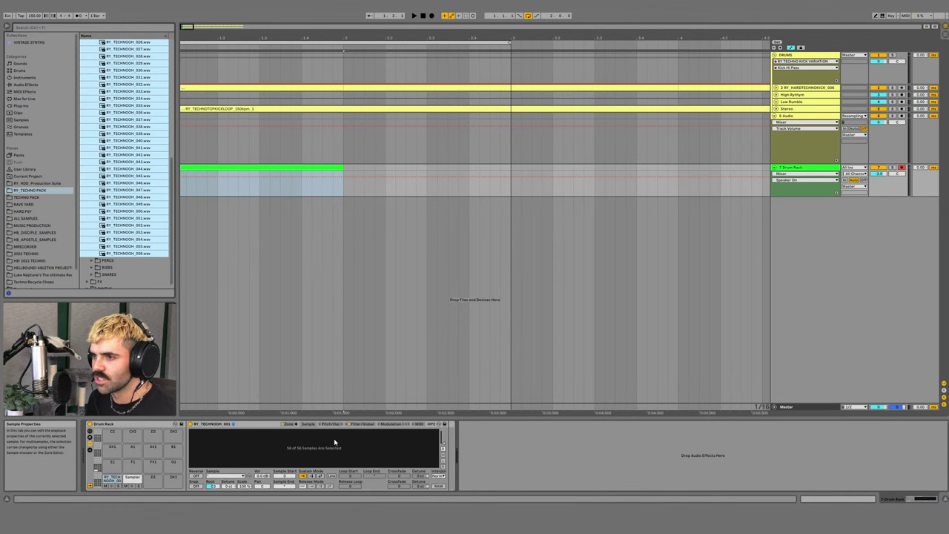
- Open and enlarge the C1 Sampler's zone editor and look through the loaded open hat samples in the layer list
left_click(295, 425)
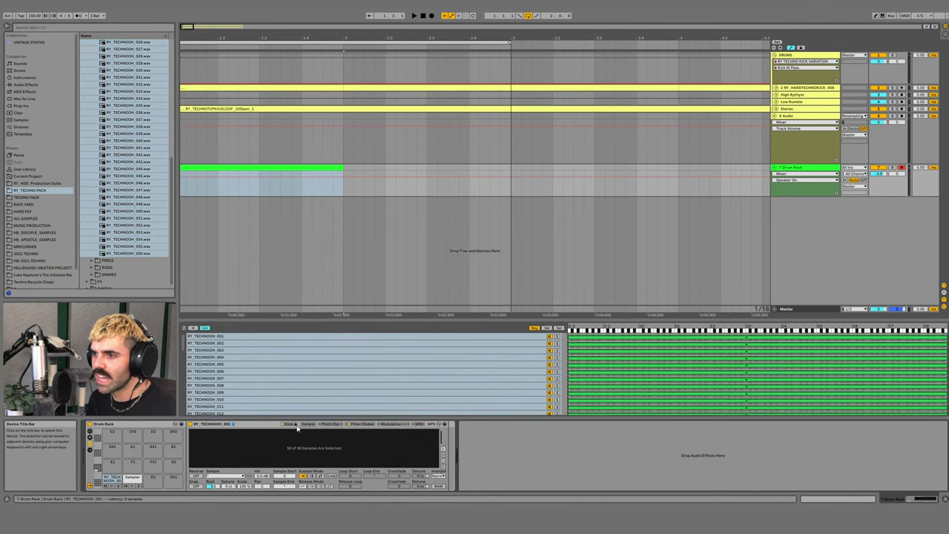
left_click_drag(341, 324, 363, 109)
left_click(314, 192)
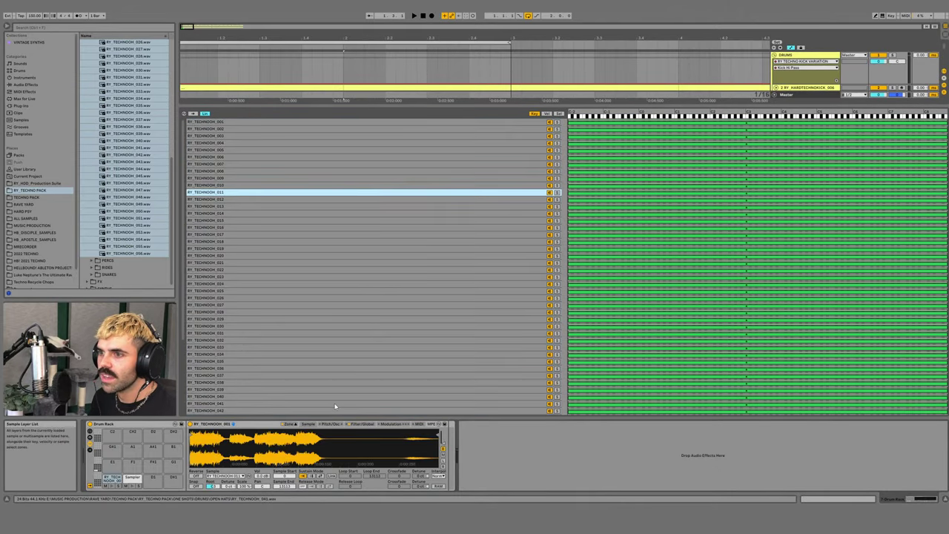
left_click(238, 121)
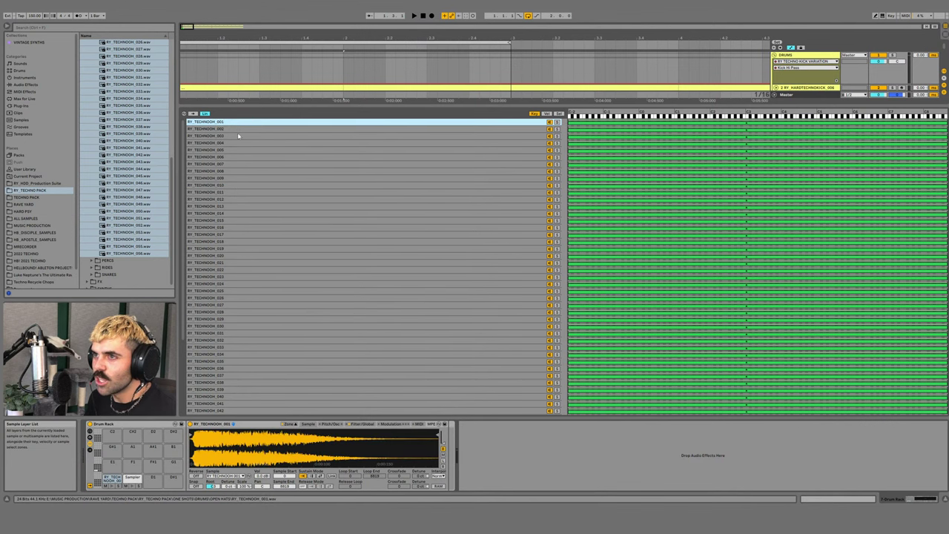
left_click(269, 312)
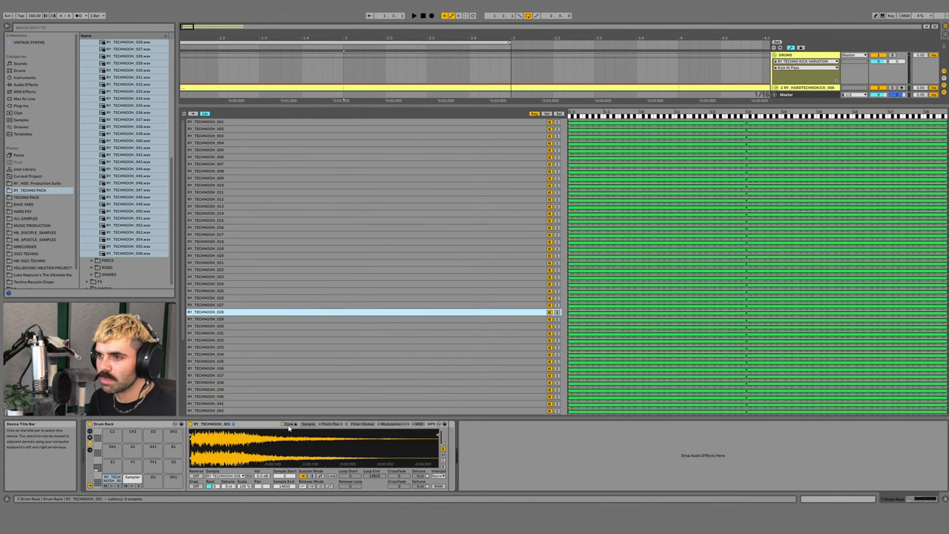
scroll(292, 384, "down", 2)
scroll(292, 381, "down", 3)
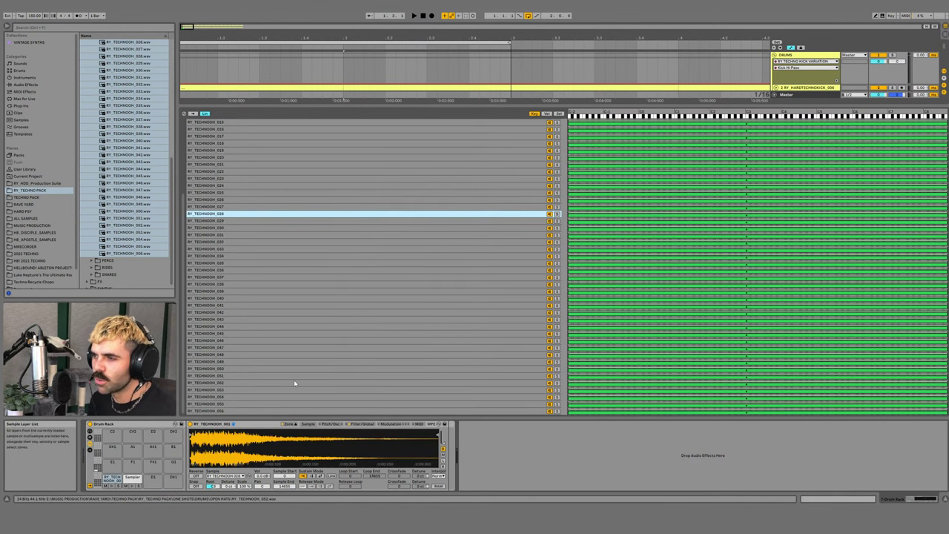
scroll(312, 371, "up", 5)
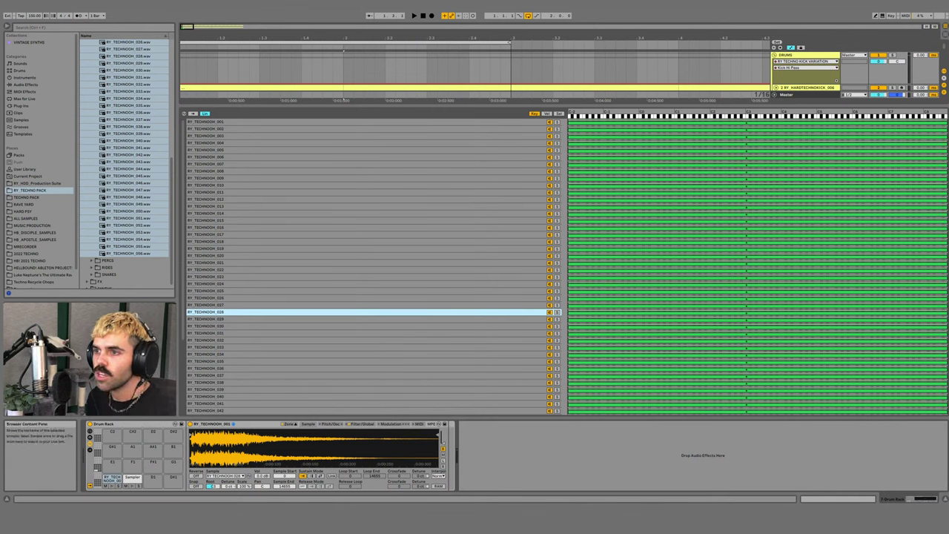
- Select all sample layers and distribute their sample select ranges equally across the 0–127 range
left_click(468, 186)
key("ctrl+a")
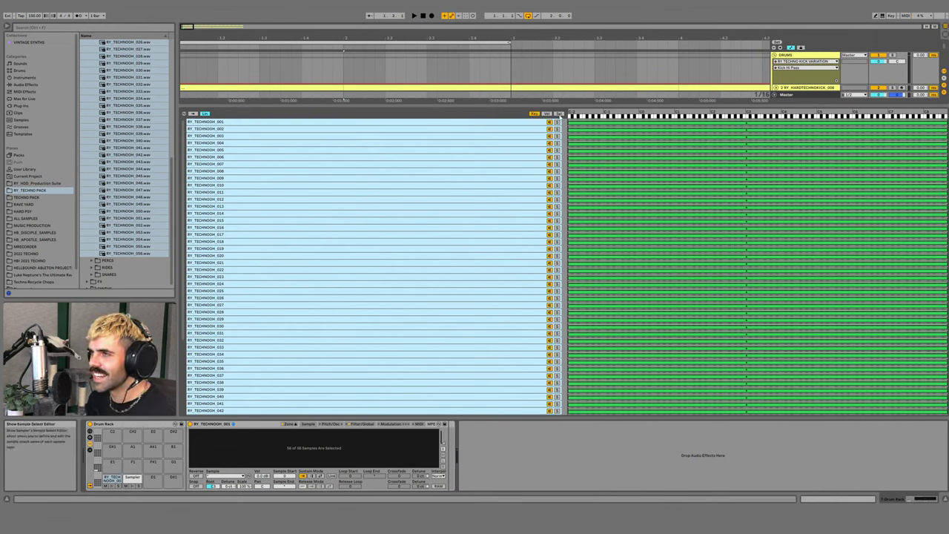
left_click(560, 113)
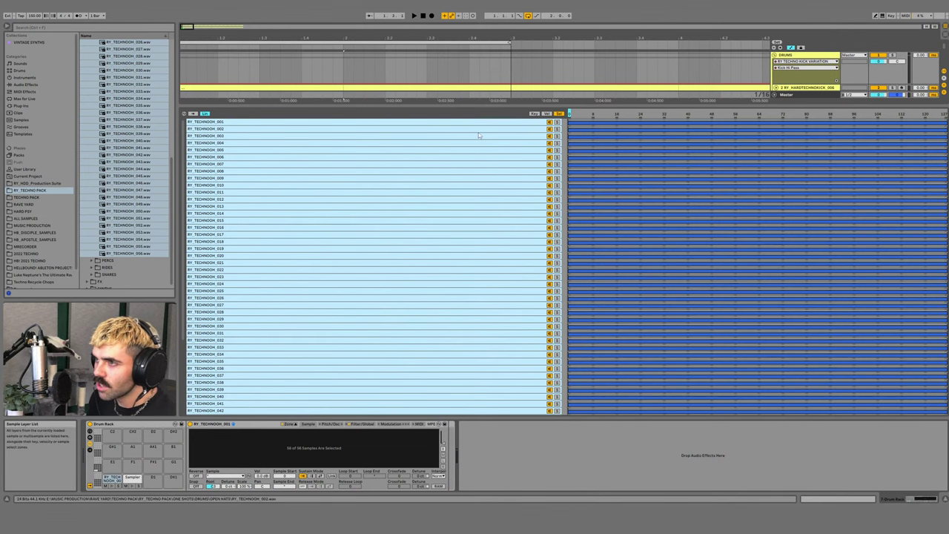
right_click(462, 165)
left_click(478, 182)
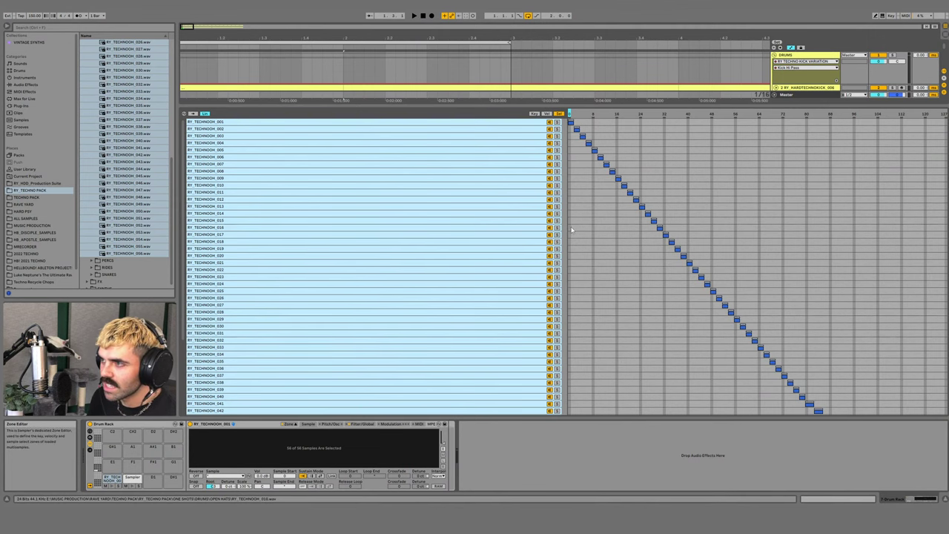
left_click(572, 404)
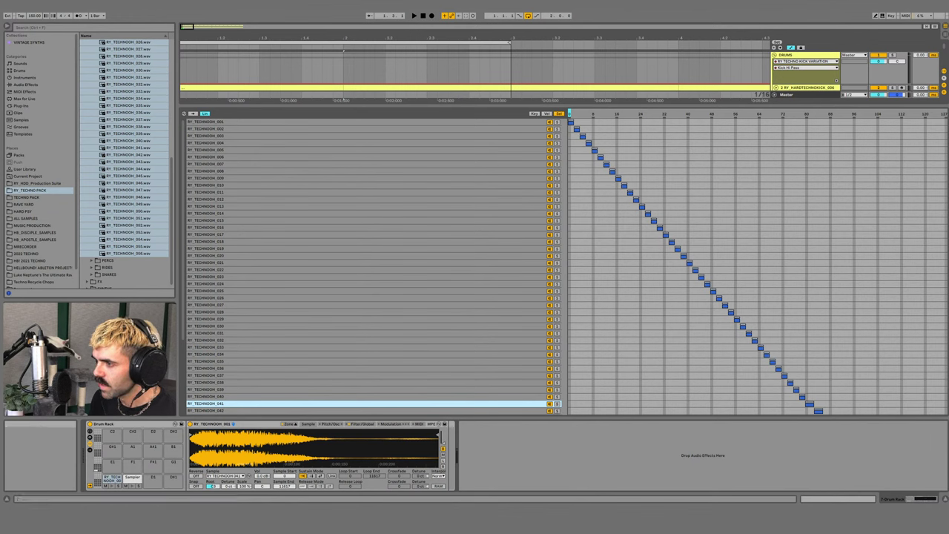
key("alt+Tab")
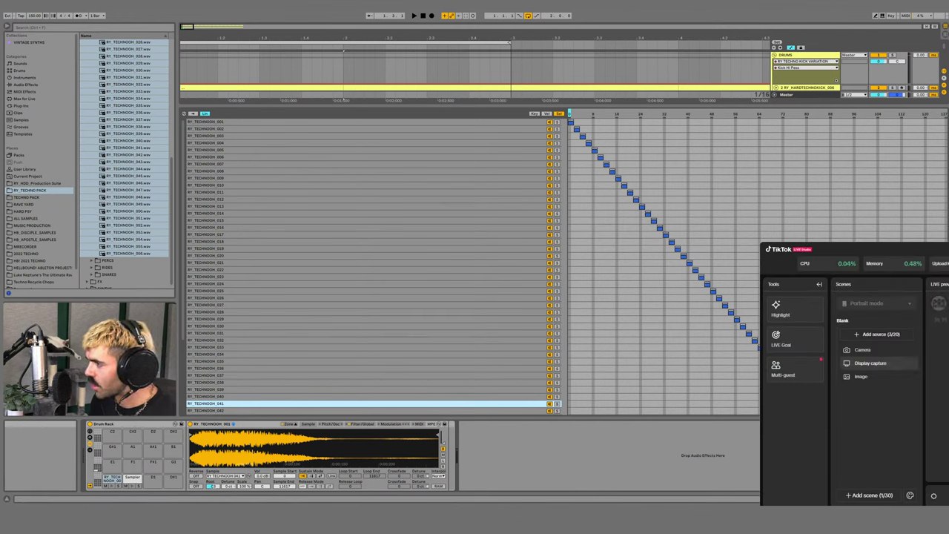
left_click_drag(918, 253, 943, 249)
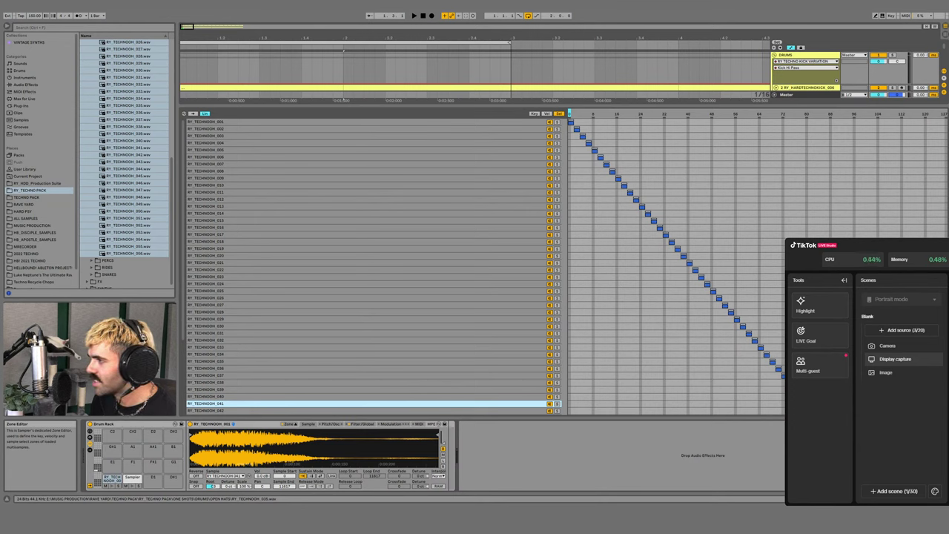
left_click(676, 449)
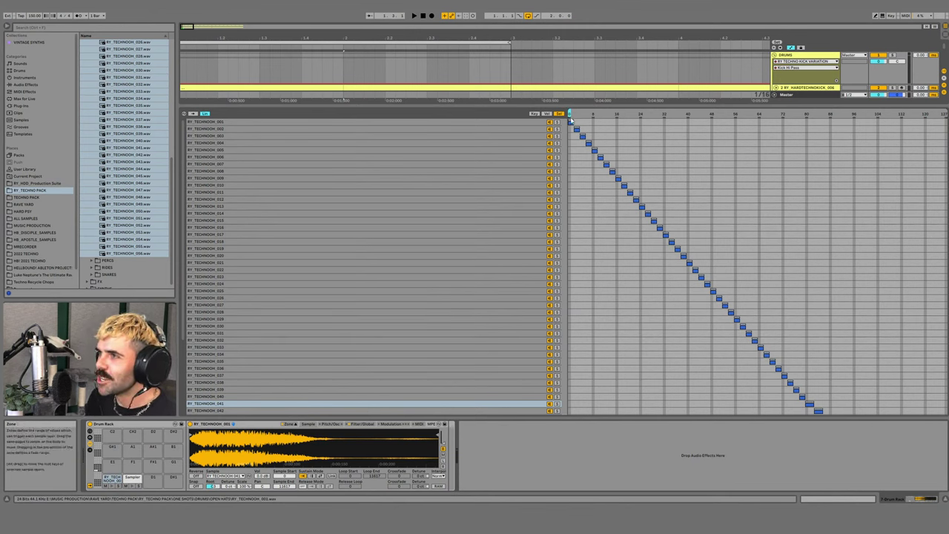
- Map the C1 Sampler's sample selector to Macro 1 of the Drum Rack and set that macro to 0
left_click_drag(783, 113, 596, 114)
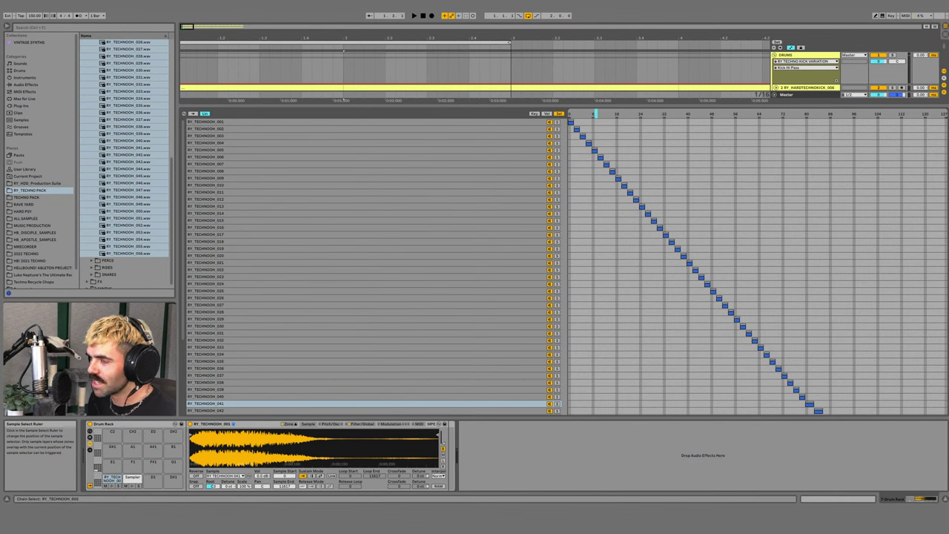
right_click(596, 115)
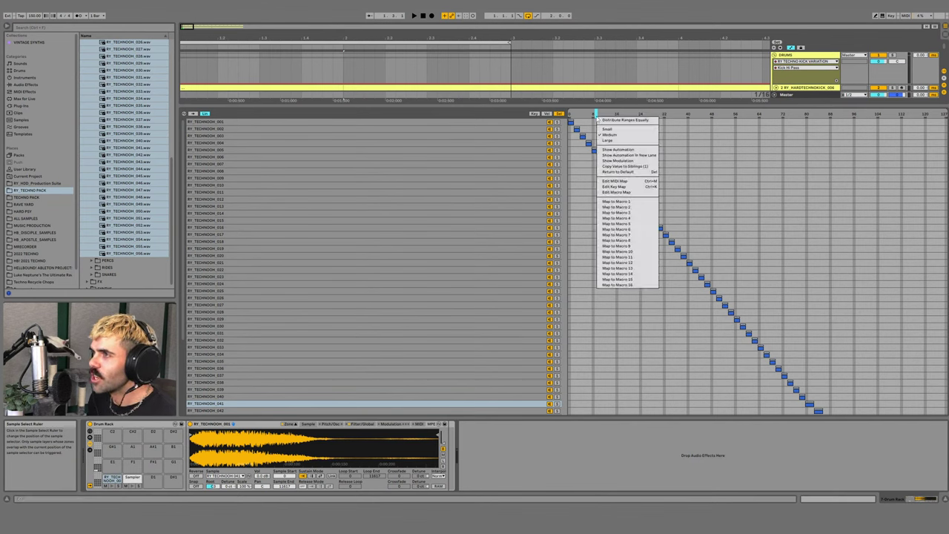
left_click(620, 201)
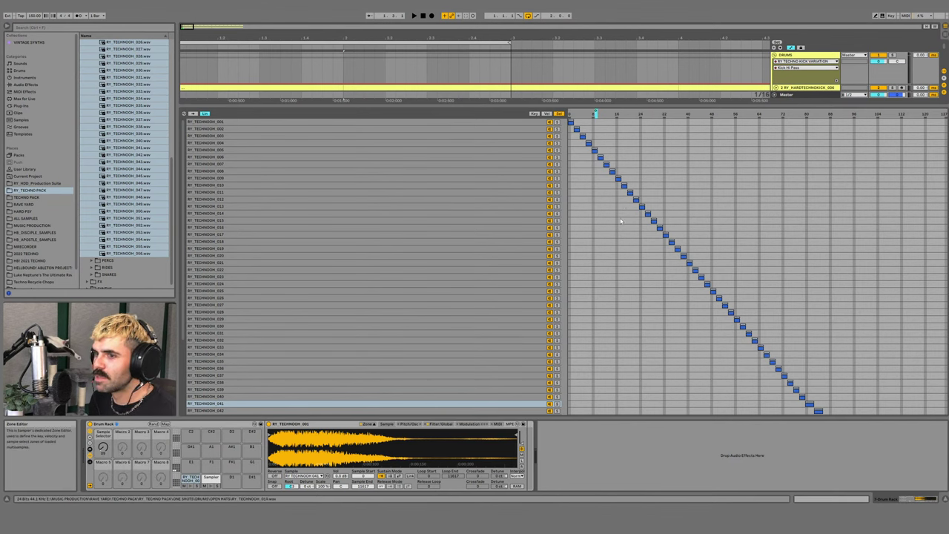
mouse_move(103, 447)
left_mouse_down()
mouse_move(103, 415)
mouse_move(103, 447)
left_mouse_up()
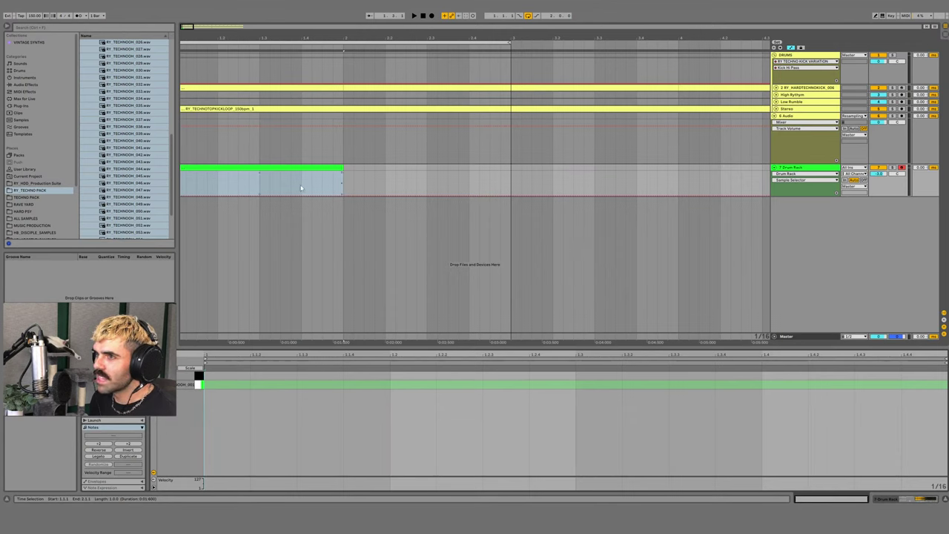
- Add an offbeat sixteenth open hat note in the one-bar Drum Rack clip, duplicate it to every remaining beat and loop the bar
double_click(329, 384)
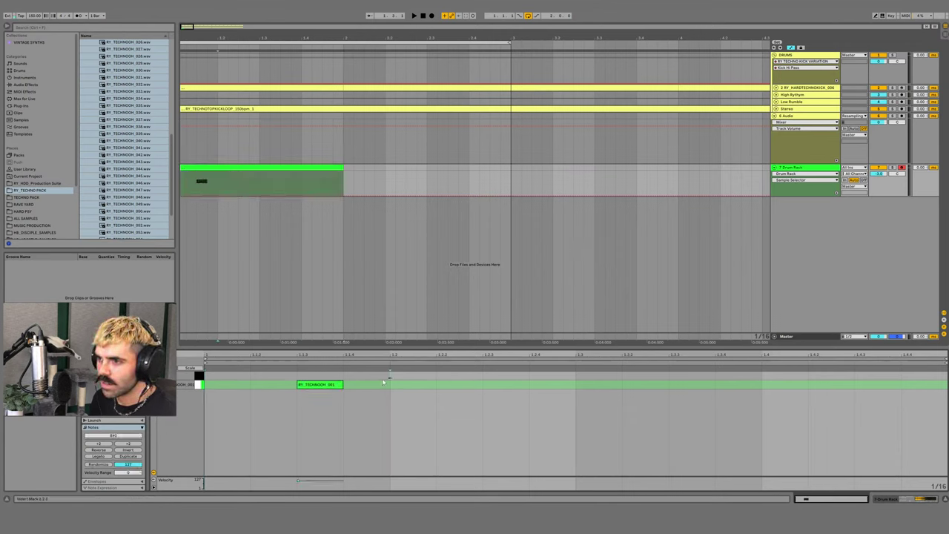
key("ctrl+d")
key("ctrl+d")
key("ctrl+d")
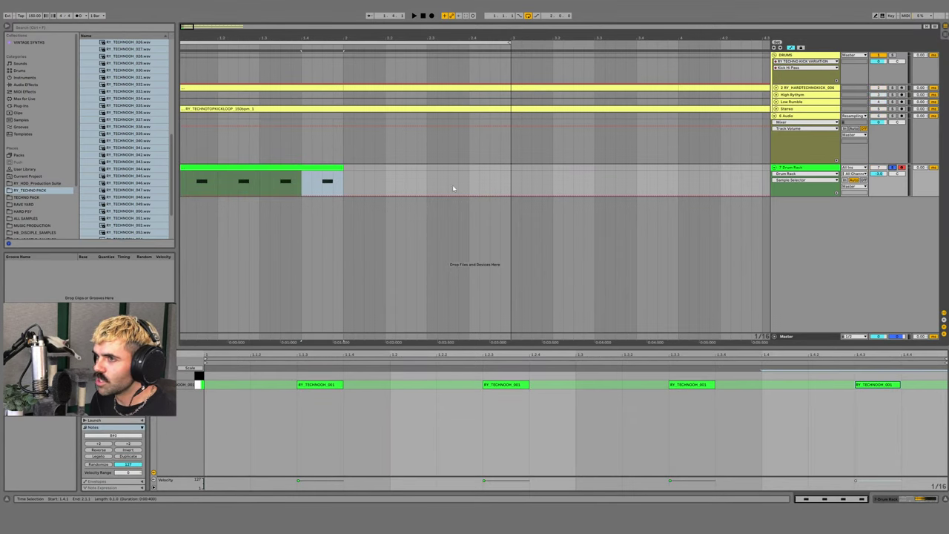
left_click(324, 168)
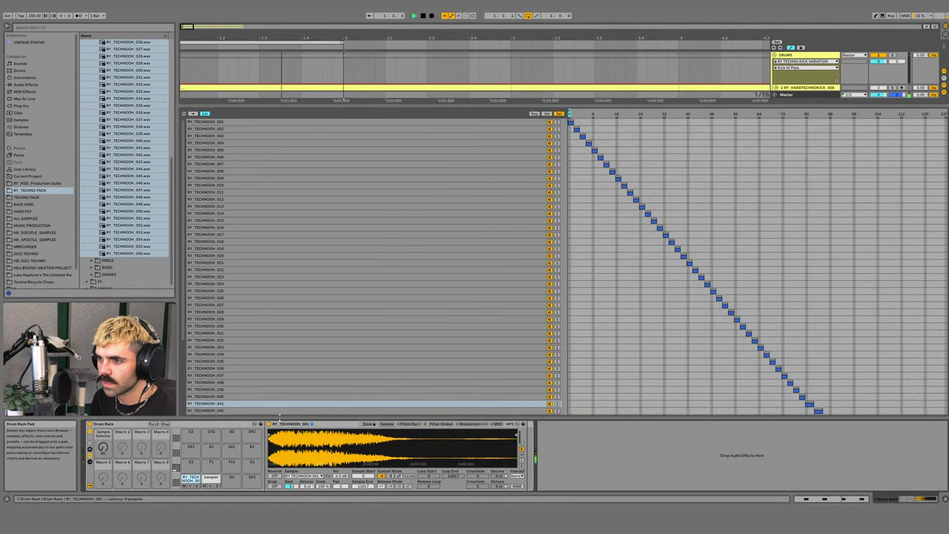
- Audition the C1 open hats by sweeping the Sample Selector macro up and back down during looped playback
left_click(326, 123)
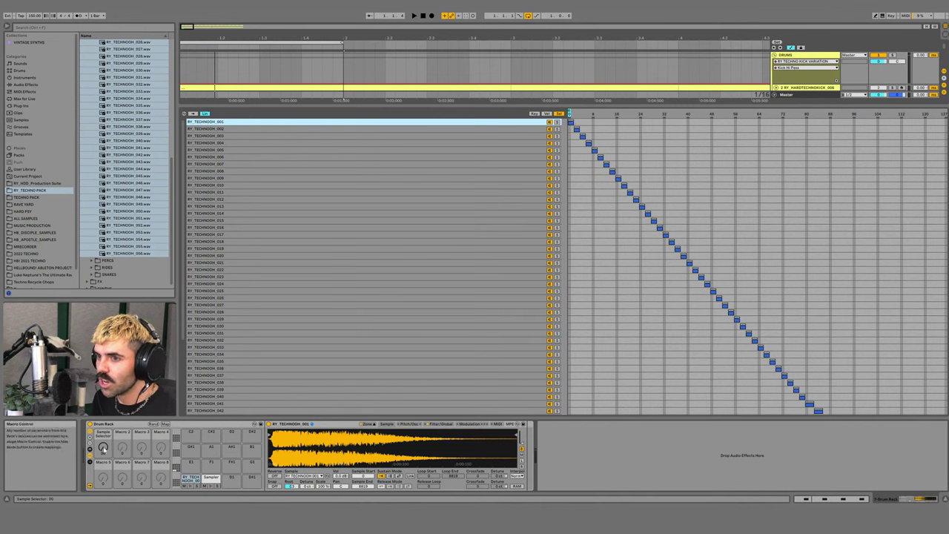
left_click_drag(104, 448, 103, 443)
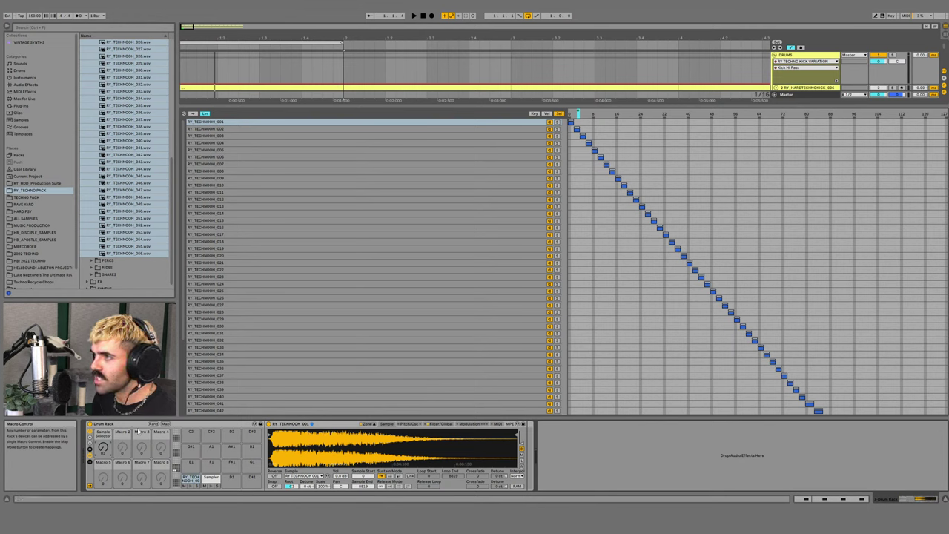
key("space")
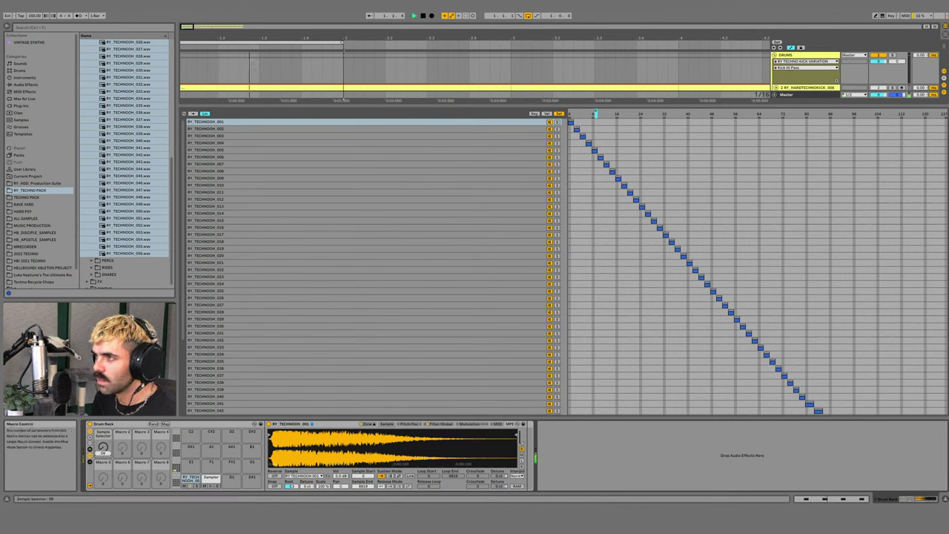
left_click_drag(102, 447, 103, 374)
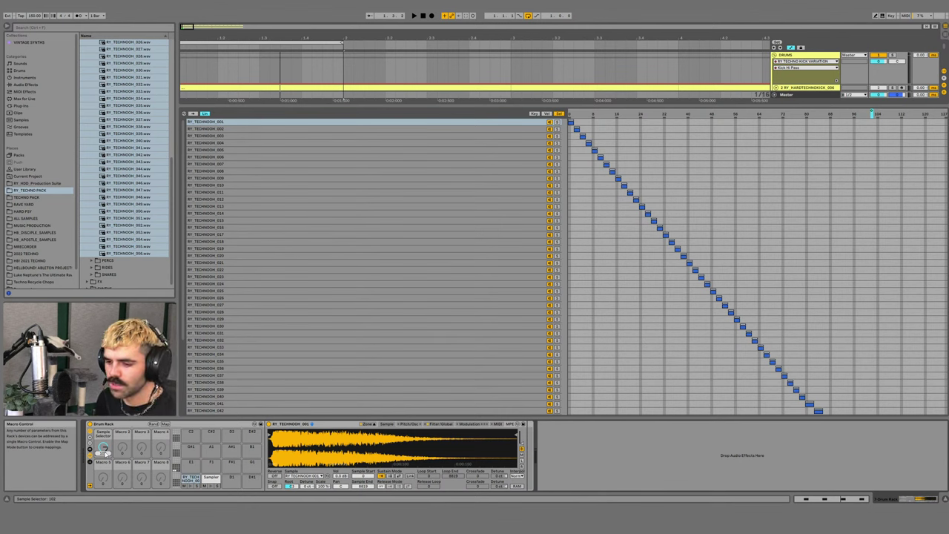
key("space")
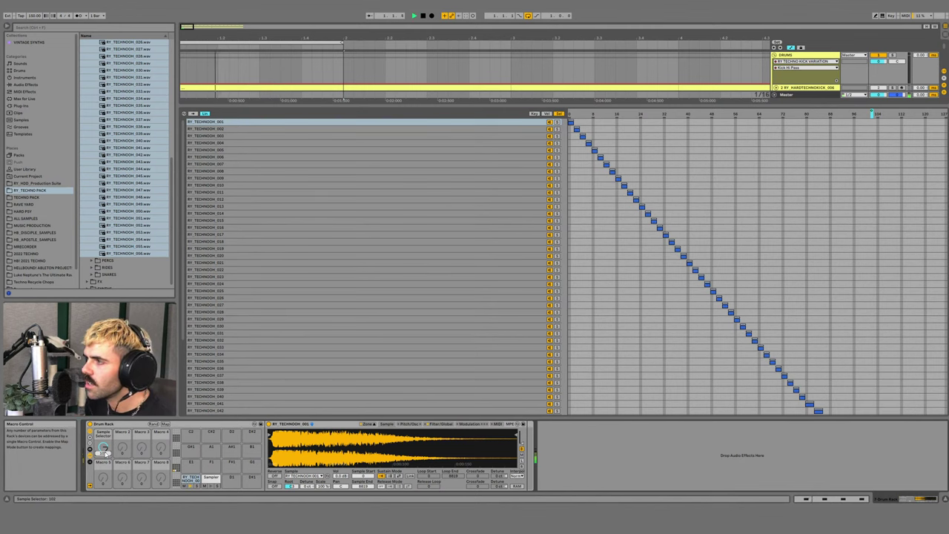
left_click_drag(105, 450, 104, 506)
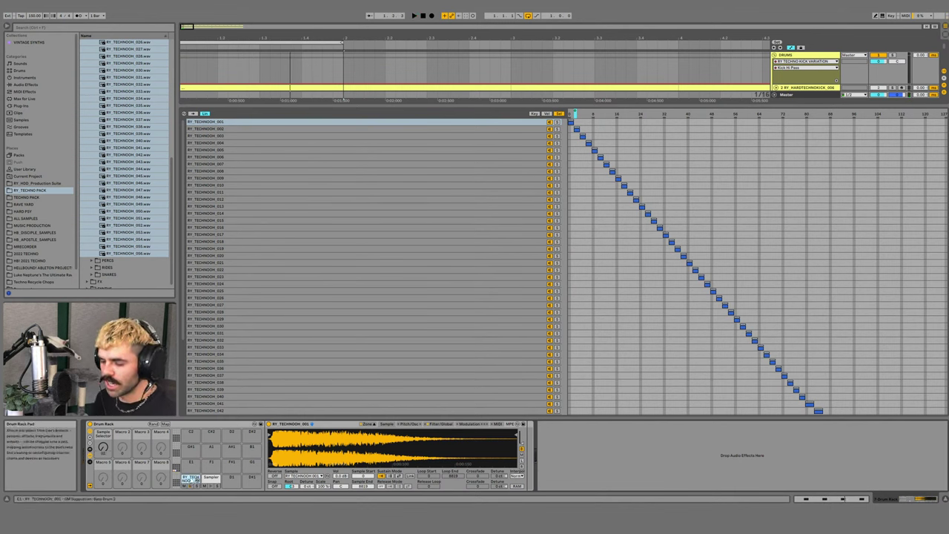
- Rename the C1 pad as OH 1 and bring up the empty Sampler on the C#1 pad
left_click(191, 479)
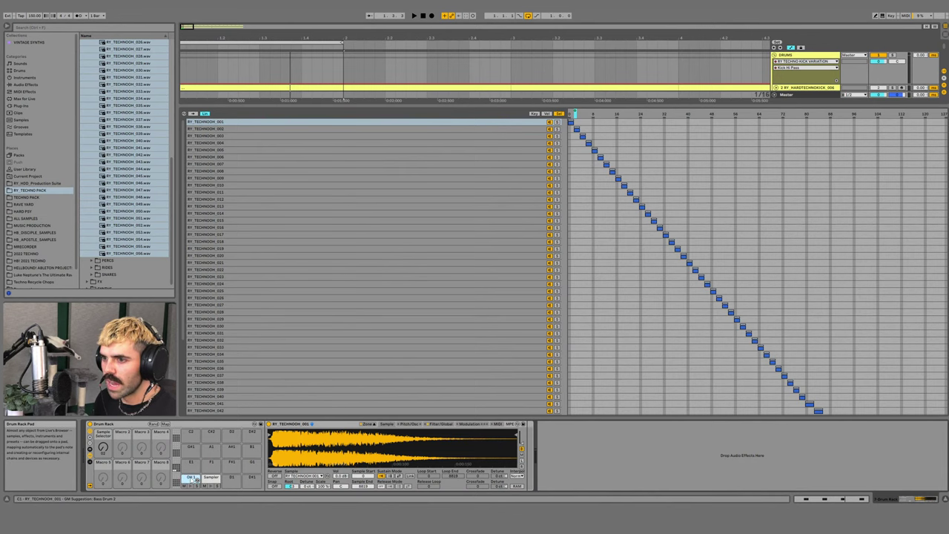
left_click(212, 479)
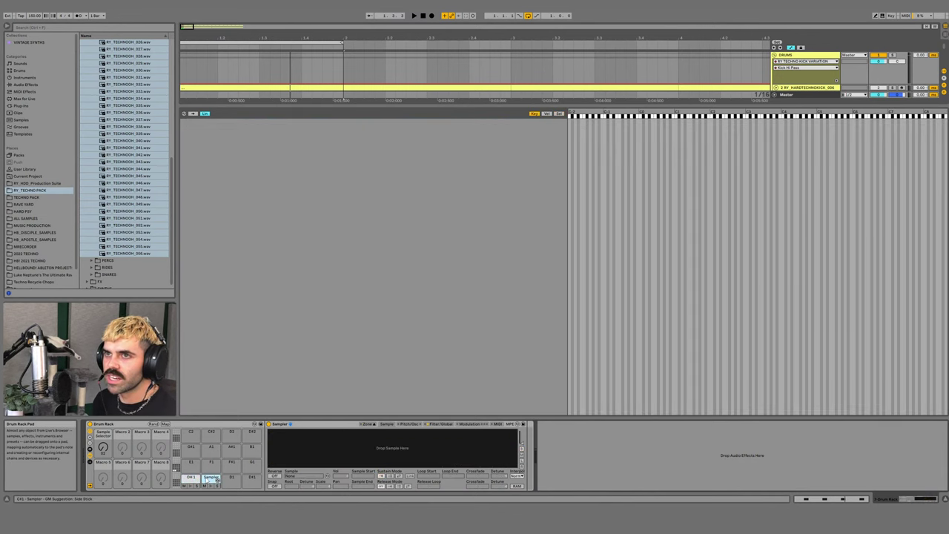
- Search the browser for "hdd open hat" and reveal an RY_HDD1 open hat sample in its source folder
key("ctrl+f")
type("hdd o")
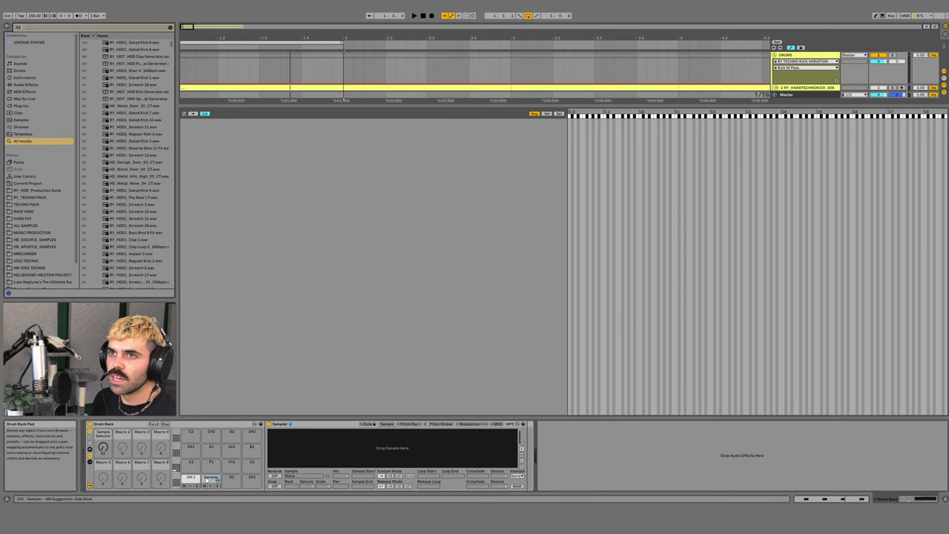
type("pen hat")
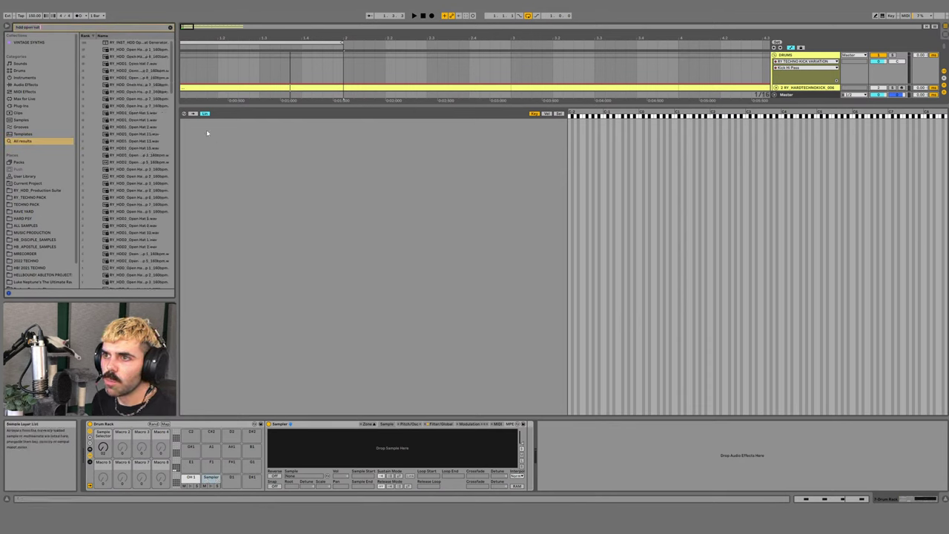
left_click_drag(179, 121, 213, 120)
right_click(143, 121)
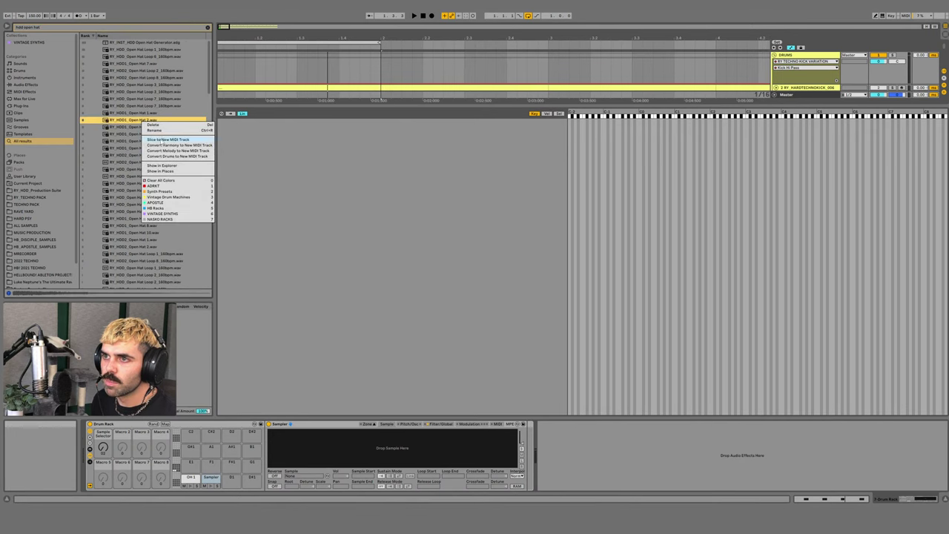
left_click(160, 172)
- Load all RY_HDD1 open hat samples from the Vol. 1 Open Hats folder into the C#1 Sampler
left_click(146, 79)
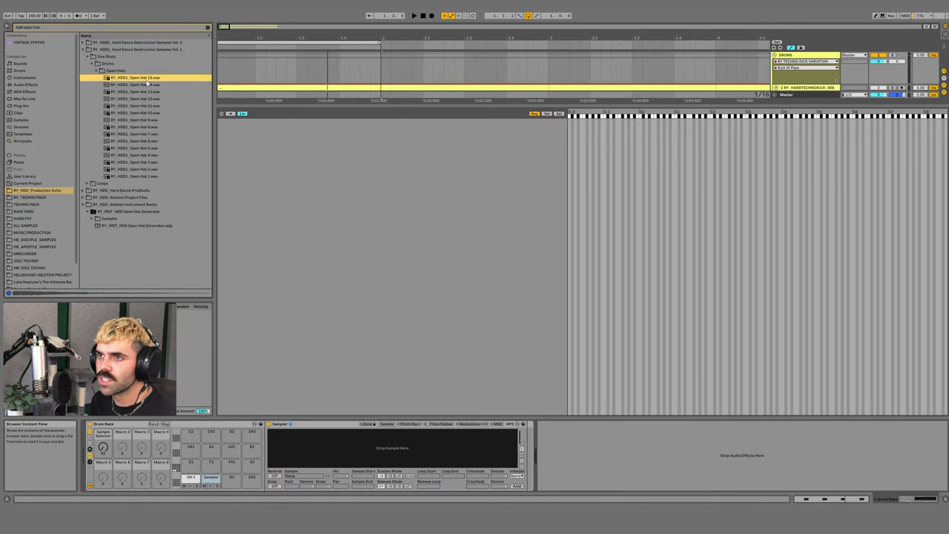
left_click(147, 177, "shift")
left_click_drag(157, 189, 354, 450)
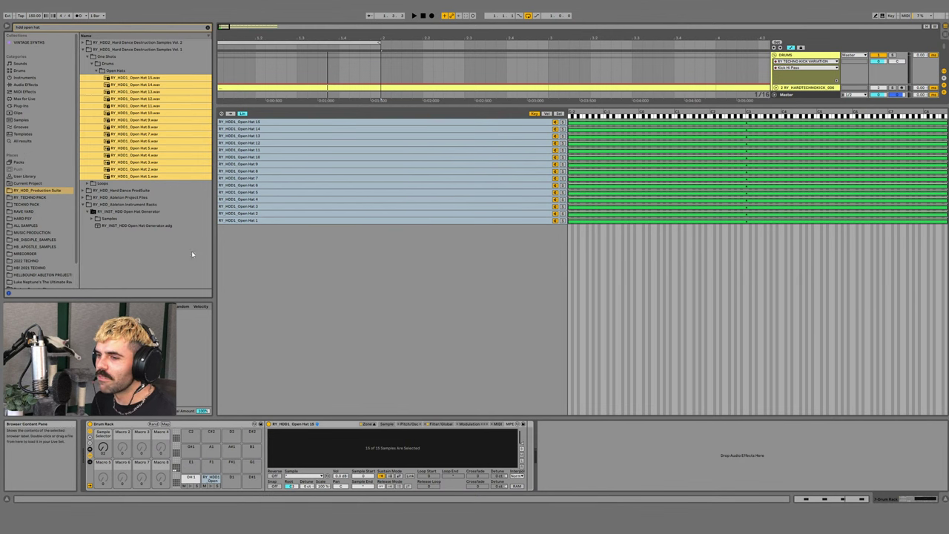
left_click(374, 424)
left_click(375, 425)
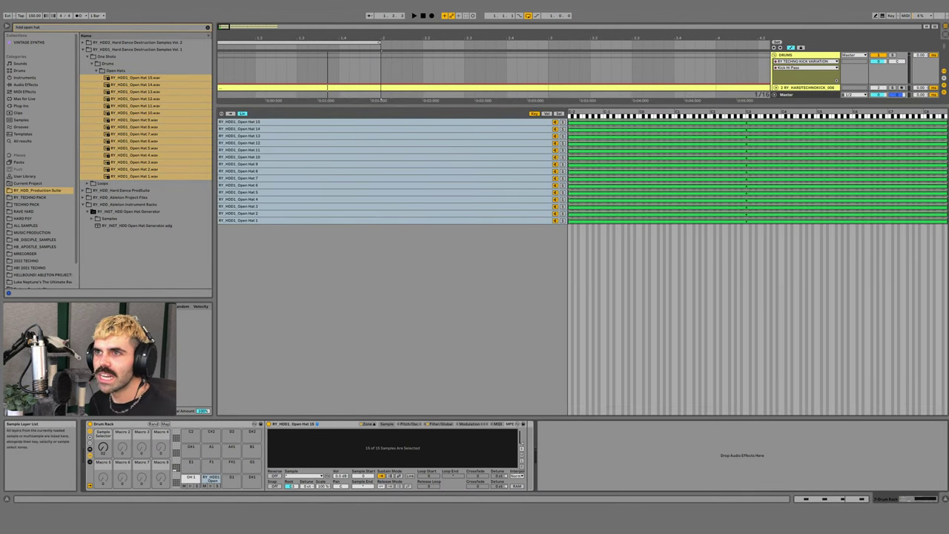
- Add all RY_HDD2 samples from the Vol. 2 One Shots, Drums, Open Hats folder to the C#1 Sampler's layer list
left_click(83, 43)
left_click(87, 50)
left_click(92, 56)
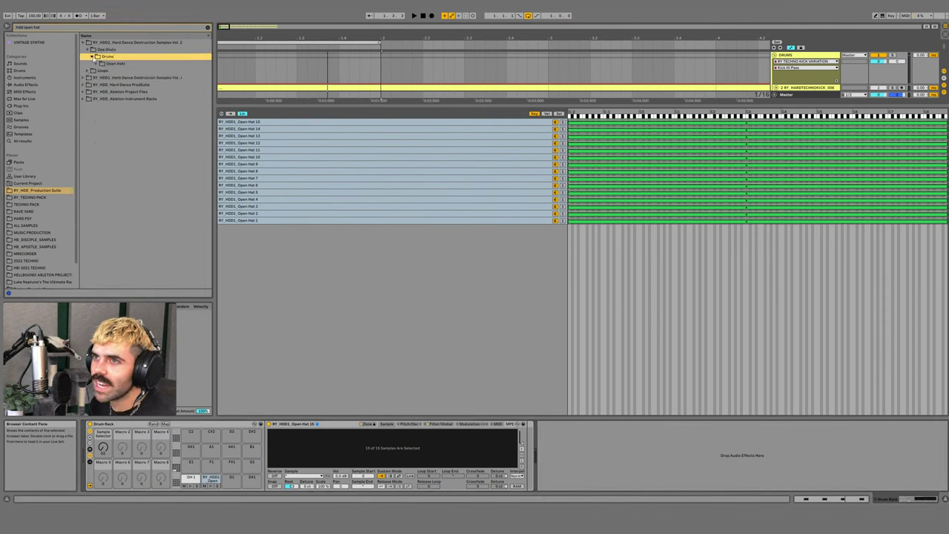
left_click(96, 64)
left_click(133, 70)
left_click(149, 169, "shift")
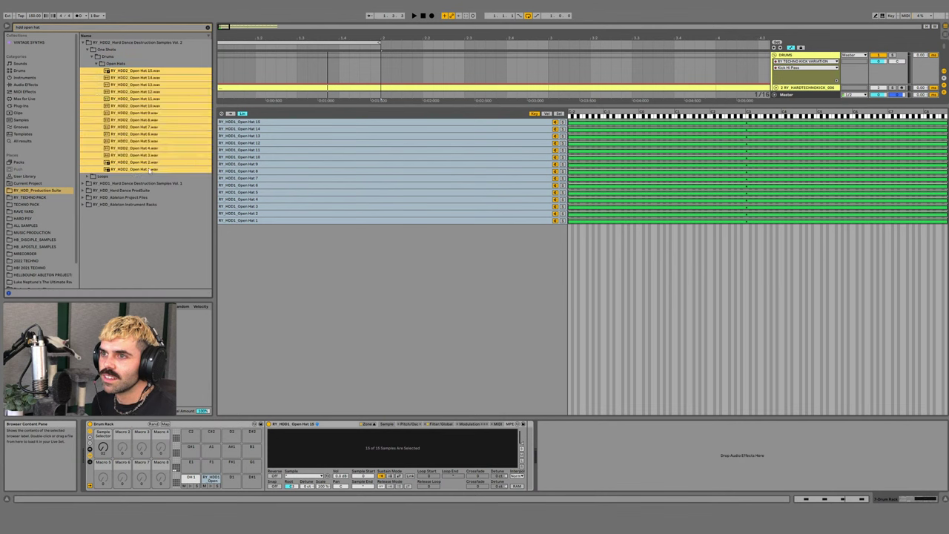
left_click_drag(148, 169, 370, 310)
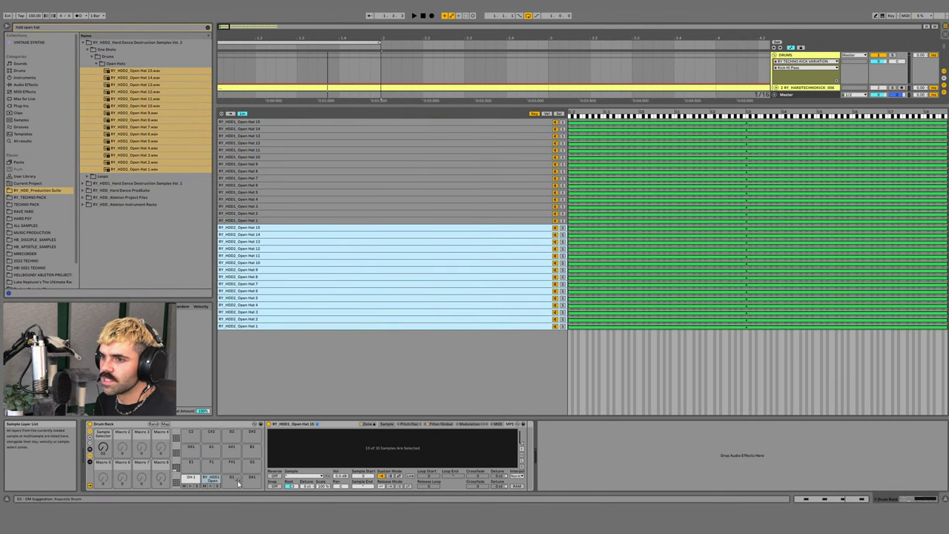
- Select all layers of the C#1 Sampler and distribute their sample select ranges equally
left_click(516, 141)
key("super+a")
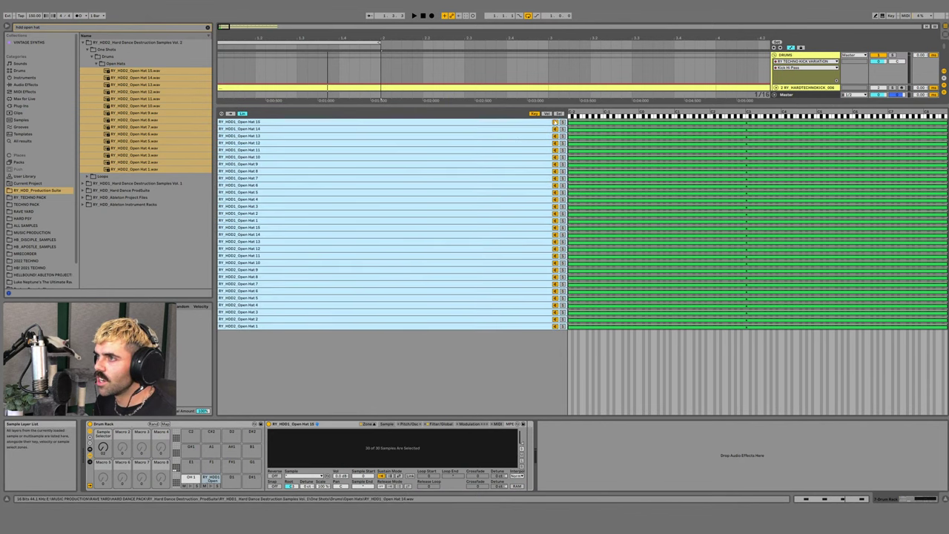
left_click(559, 113)
right_click(361, 195)
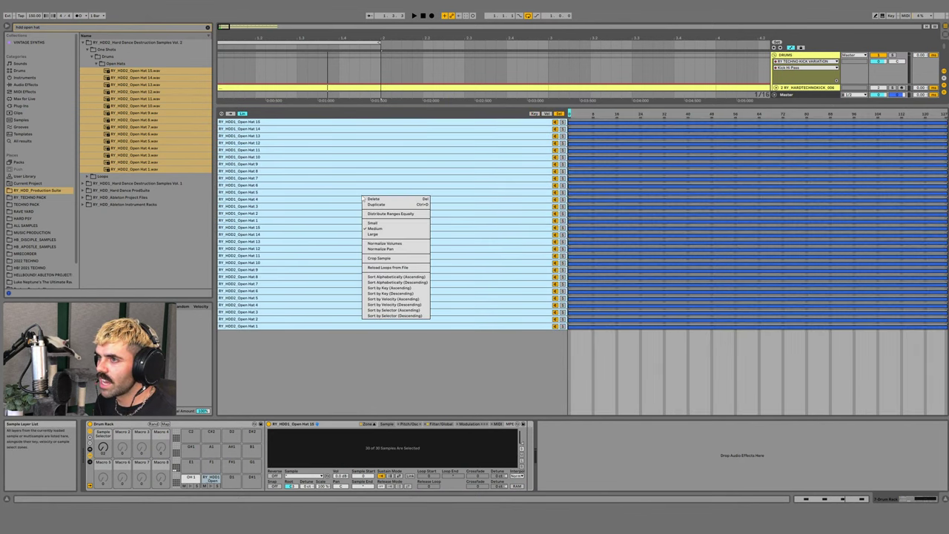
left_click(385, 213)
- Map the C#1 Sampler's selector to Macro 2, naming the two macros OH 1 Select and OH 2 Select and the pad OH 2
right_click(571, 115)
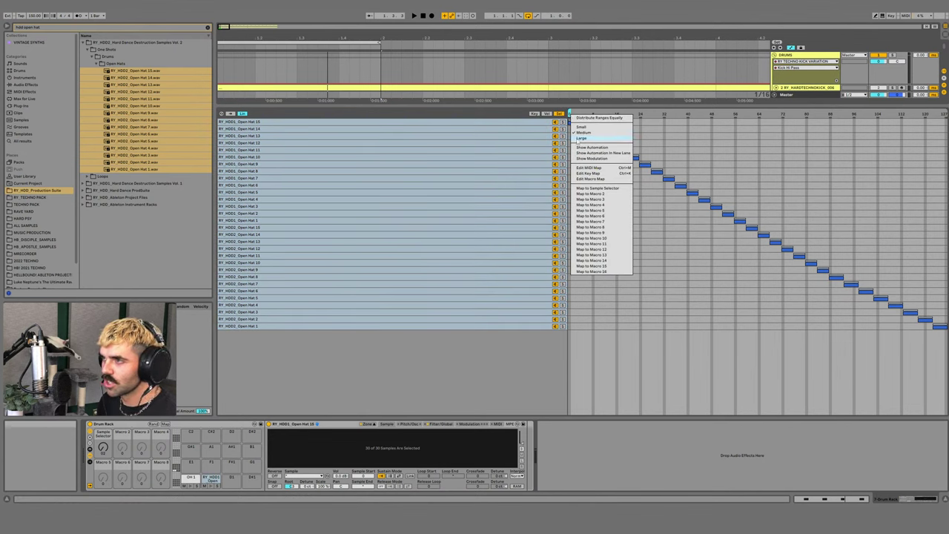
left_click(591, 194)
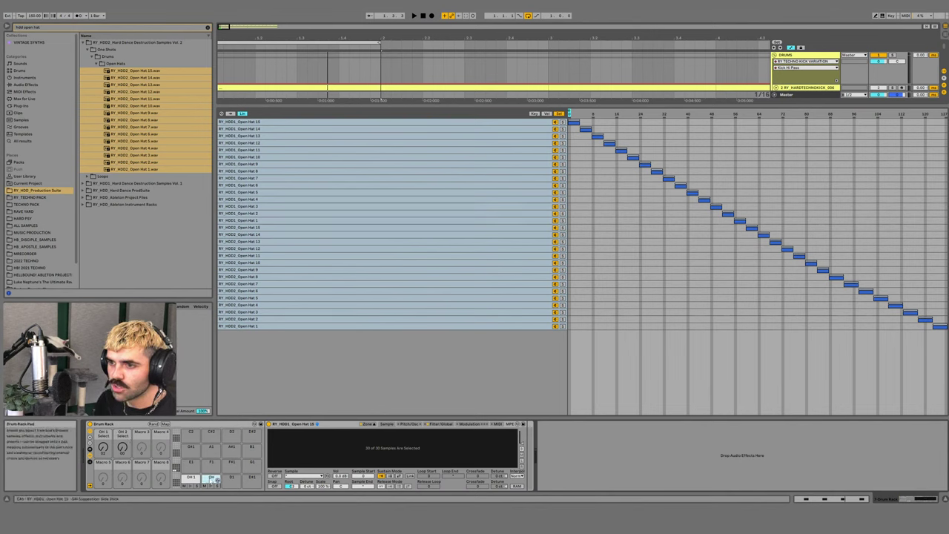
left_click(373, 424)
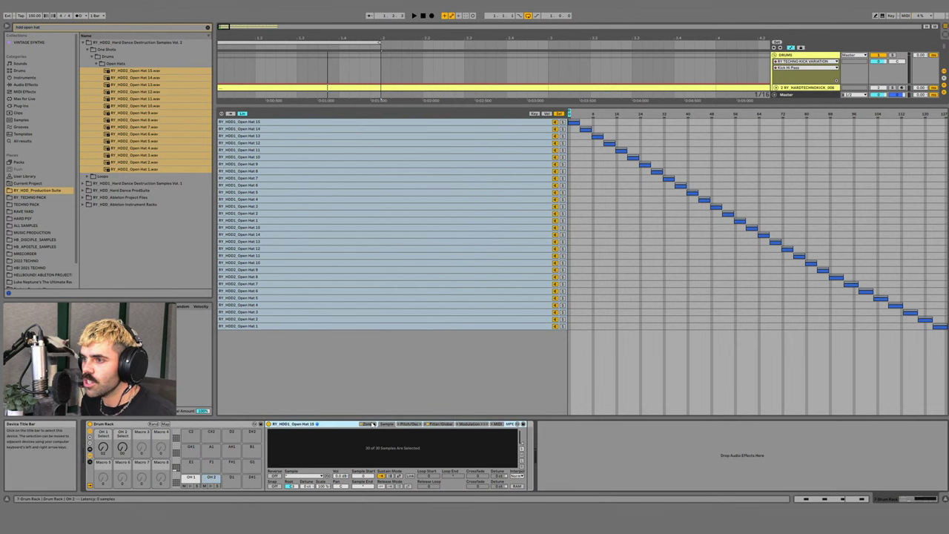
- Return to the full arrangement, duplicate the one-bar open hat clip and extend the arrangement loop to two bars
key("shift+Tab")
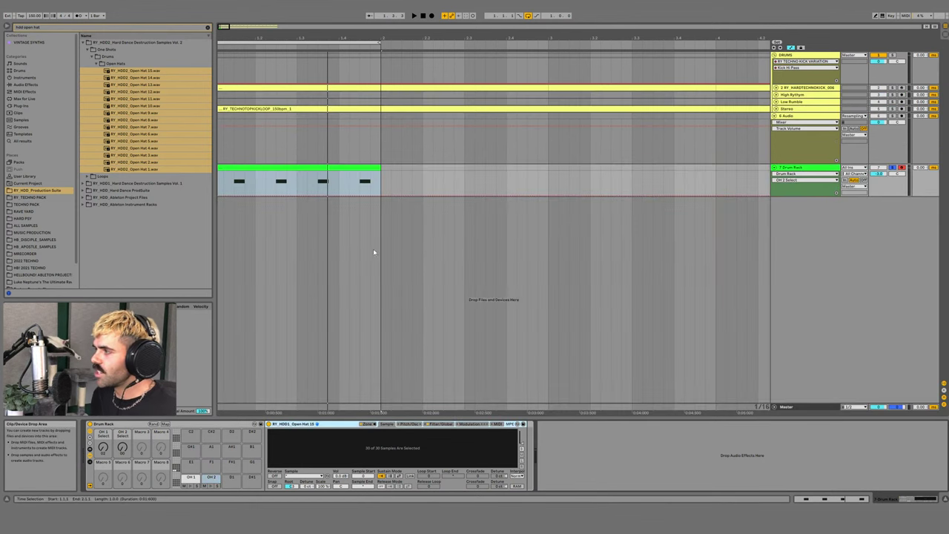
key("ctrl+d")
left_click_drag(381, 43, 545, 85)
left_click(340, 167)
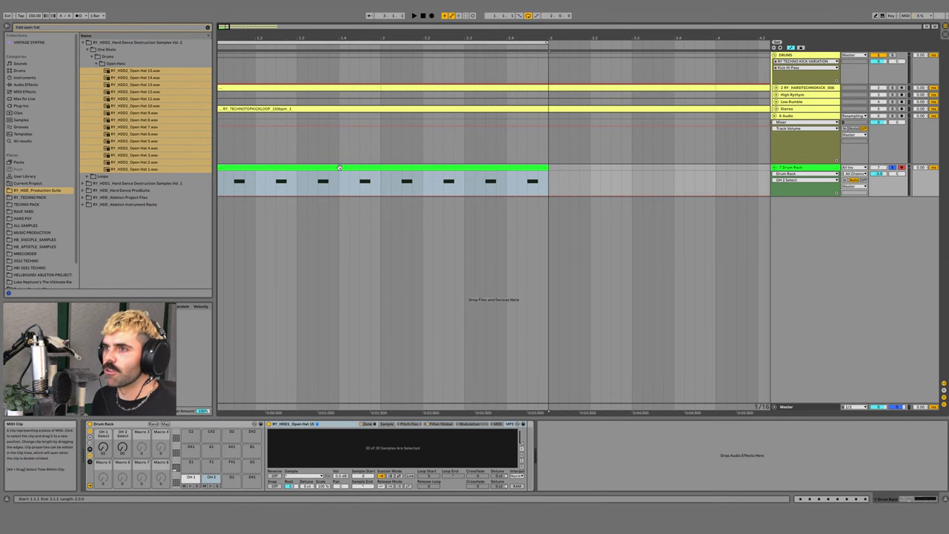
- Add two OH 2 notes around the final OH 1 hit of the two-bar open hat clip, using a 1/16 grid
double_click(340, 168)
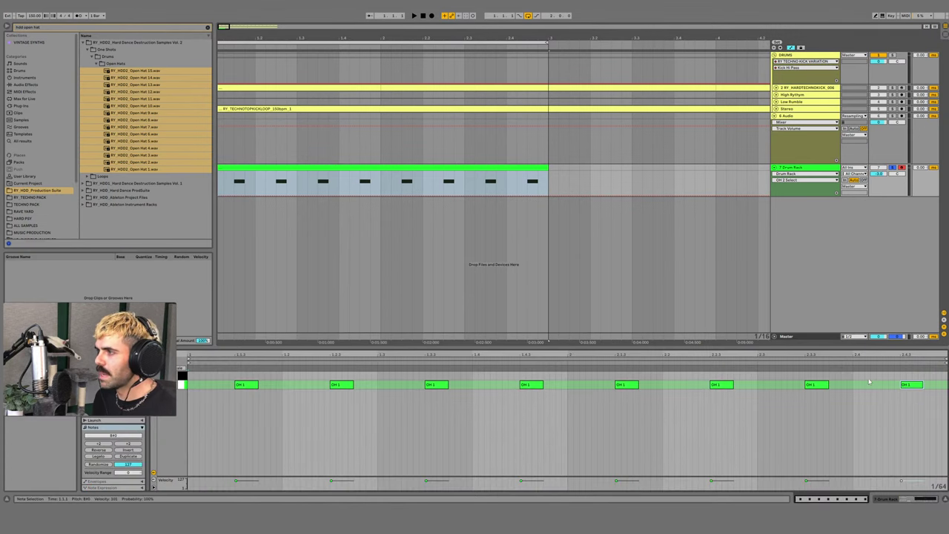
key("space")
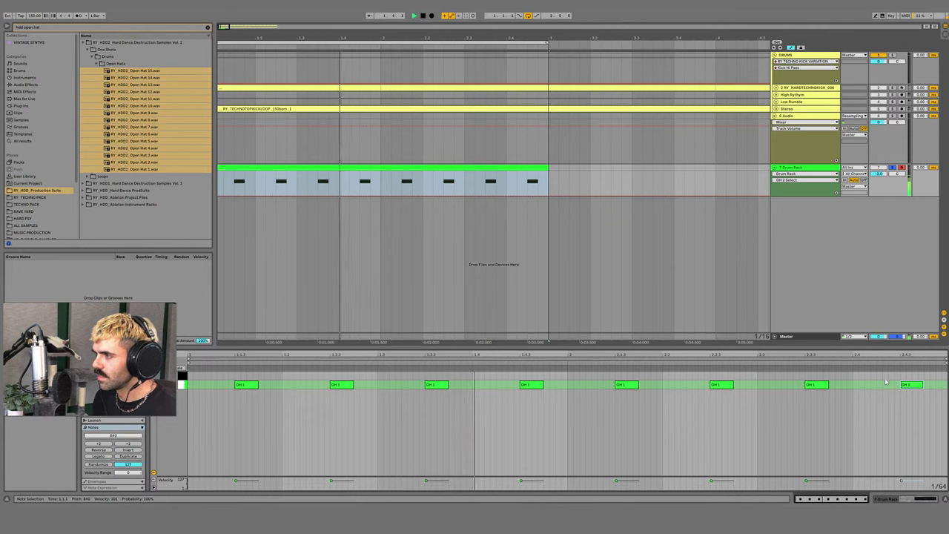
right_click(885, 378)
left_click(936, 344)
key("space")
double_click(888, 375)
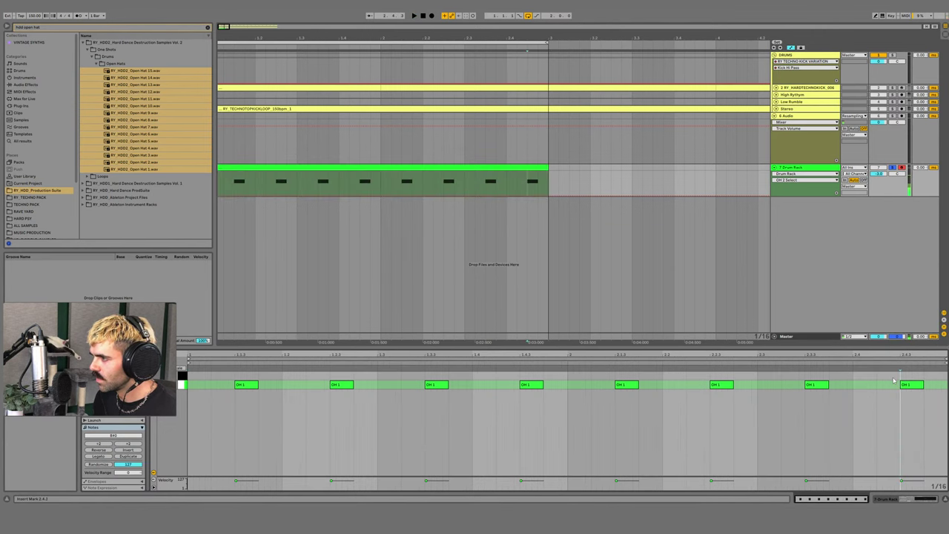
double_click(935, 376)
- Play the loop and adjust the OH 2 Select macro to 11 to audition a different second open hat
left_click(505, 180)
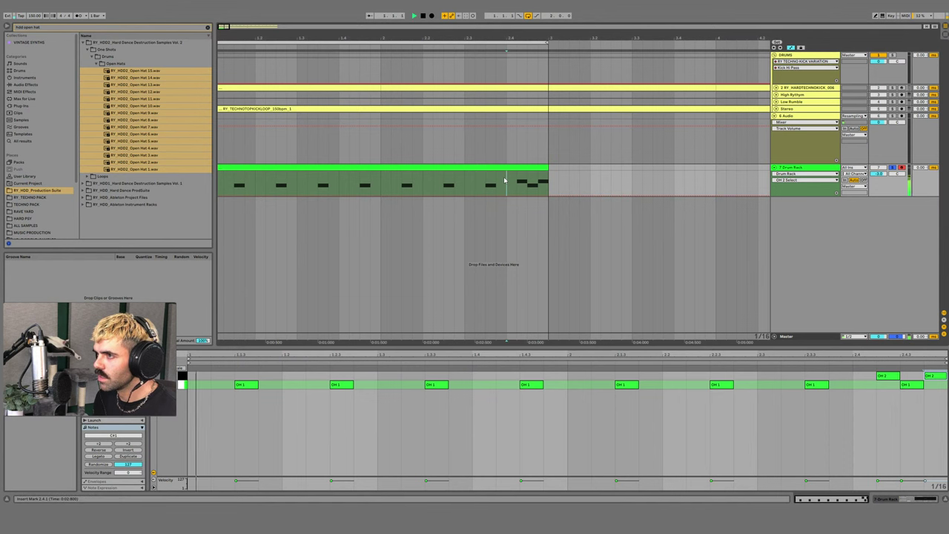
key("shift+Tab")
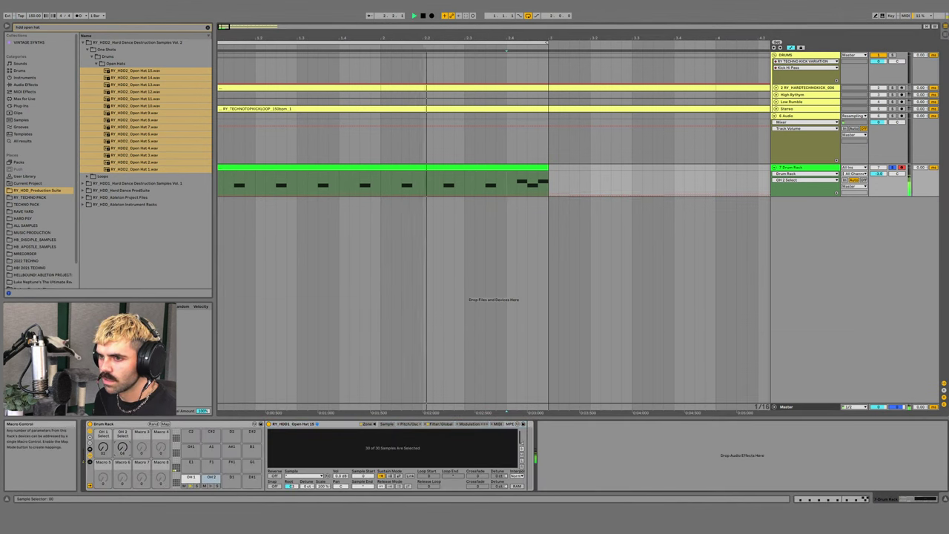
left_click_drag(122, 447, 129, 448)
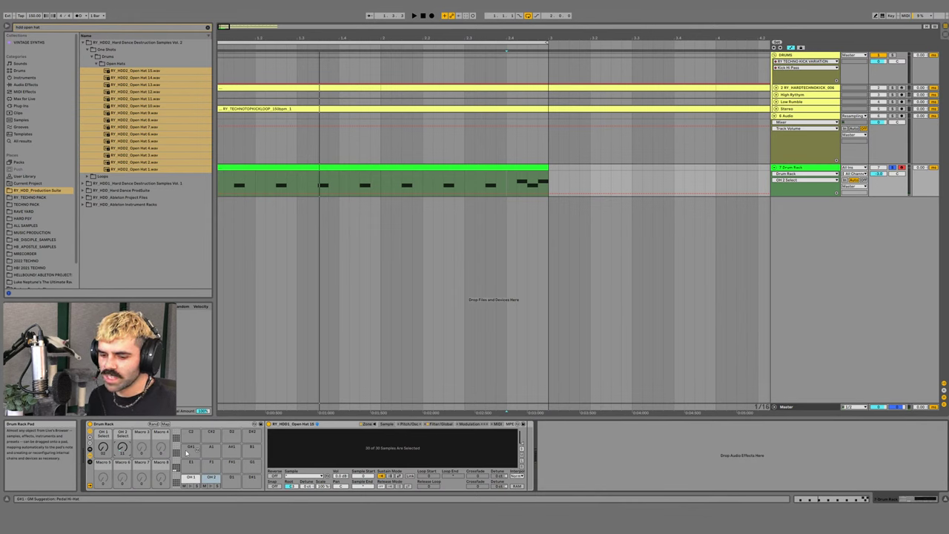
- Map the OH 1 Sampler's volume envelope attack to Macro 3 and its decay to Macro 4
left_click(429, 424)
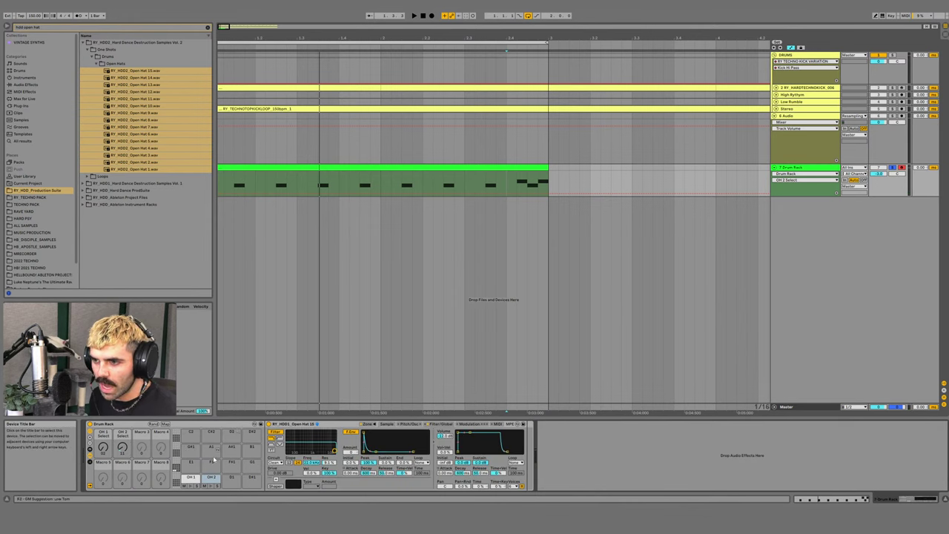
left_click(189, 483)
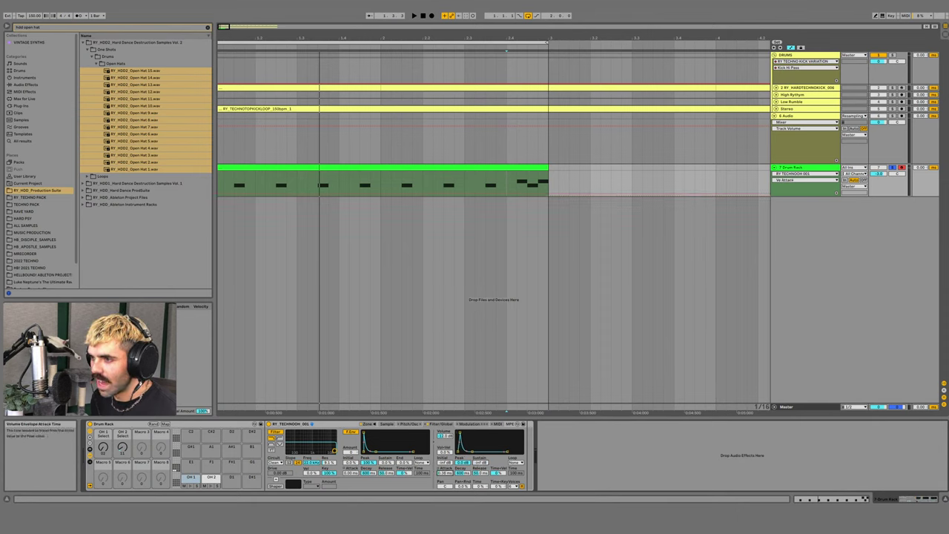
right_click(445, 472)
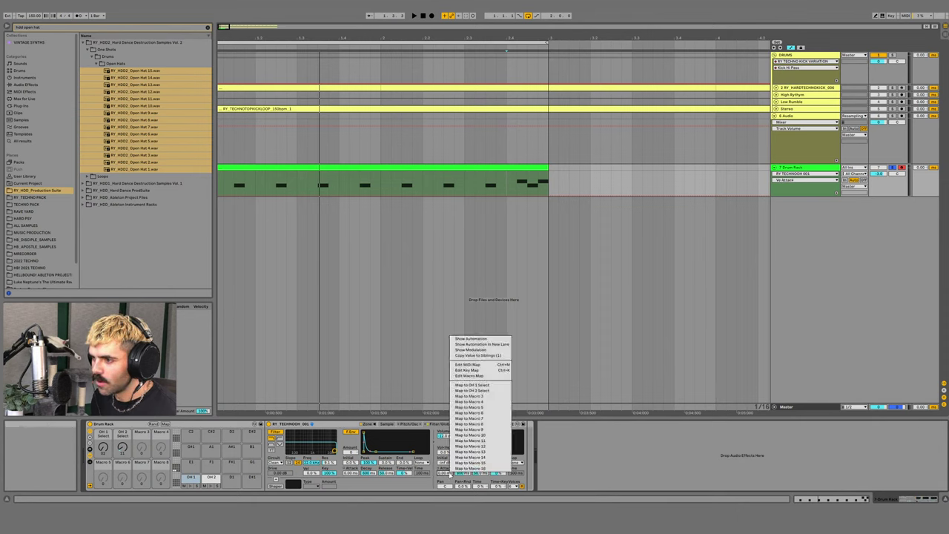
left_click(470, 396)
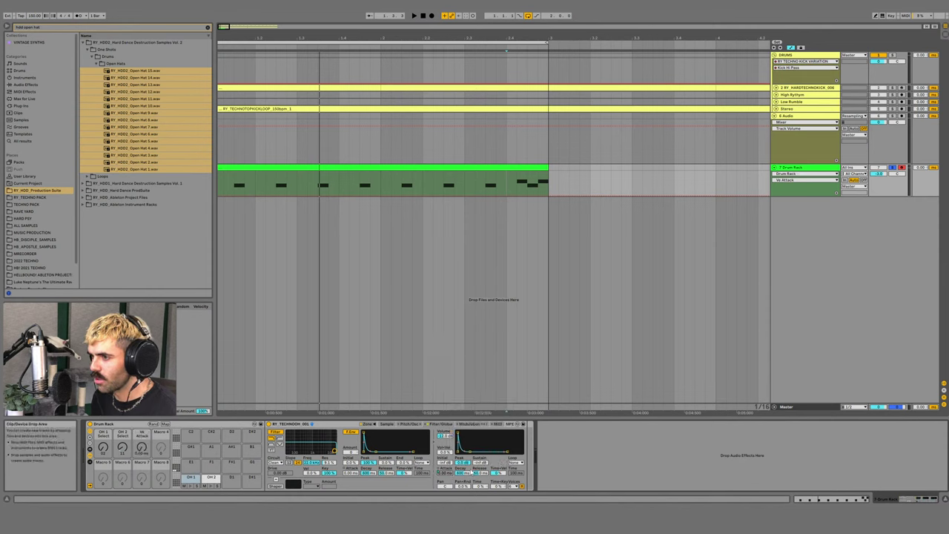
right_click(464, 473)
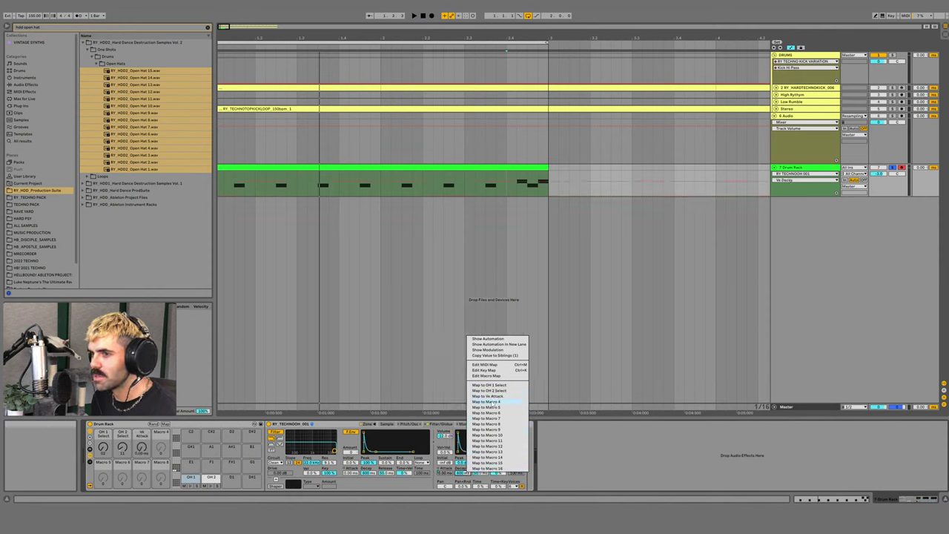
left_click(494, 401)
- Rename Macro 3 as Attack and Macro 4 as Decay
key("ctrl+r")
type("A")
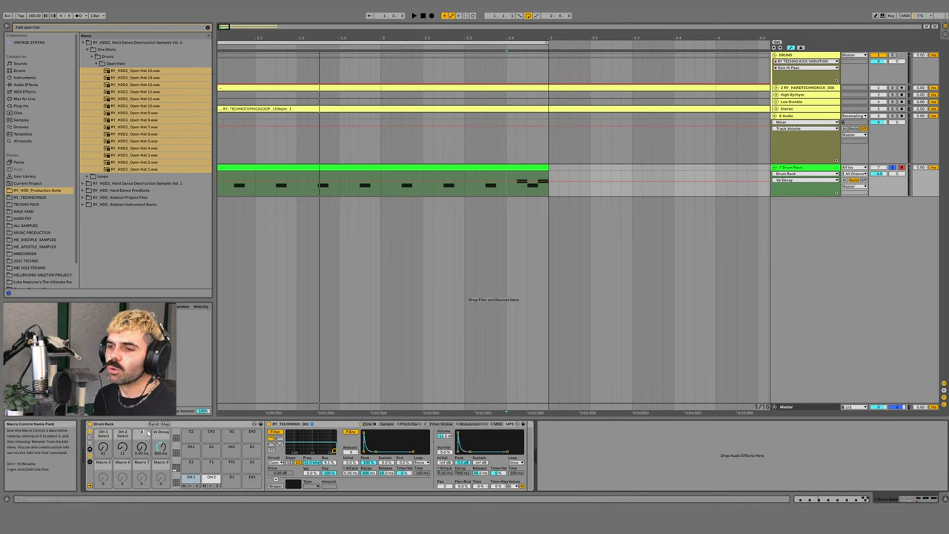
type("Attack")
key("Return")
left_click(161, 434)
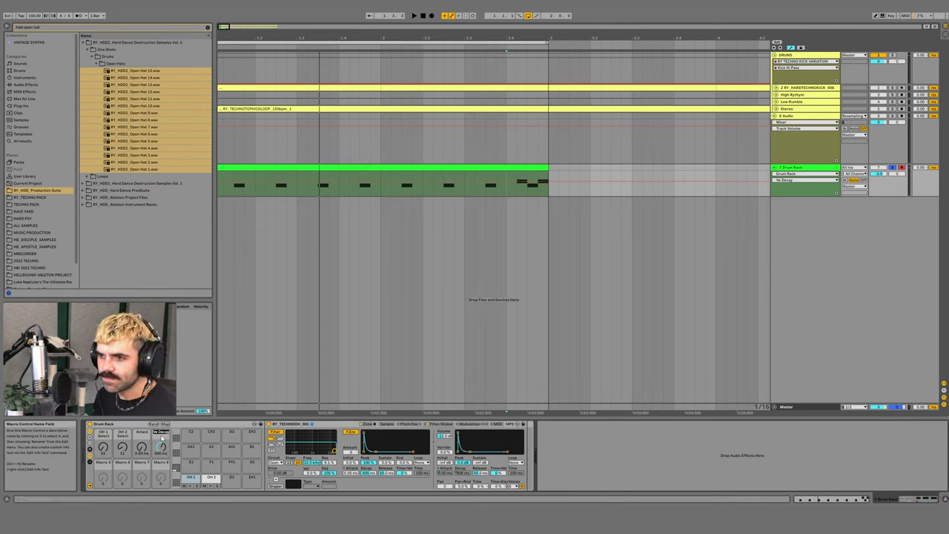
type("Decay")
key("Return")
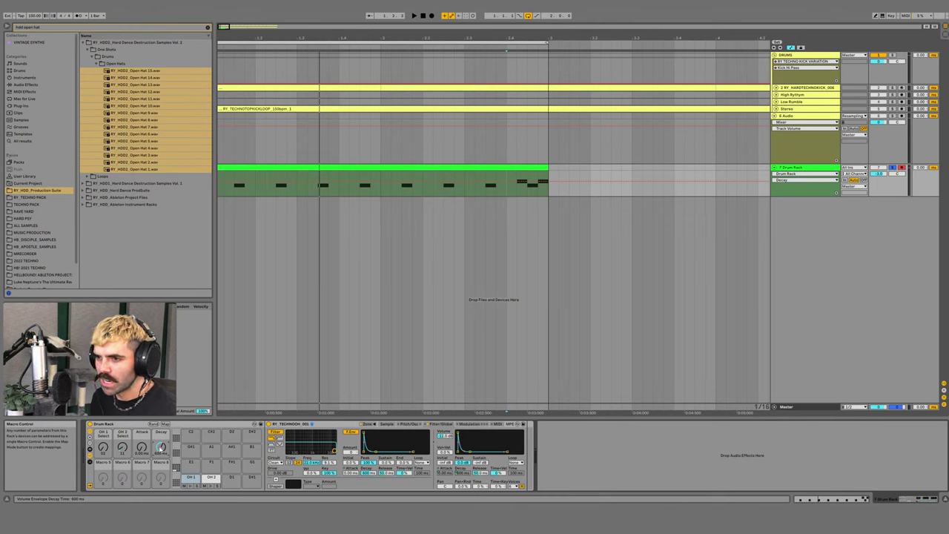
- Turn the Decay macro down to its minimum during playback and select the Decay entry in the rack's macro mappings
mouse_move(160, 447)
left_mouse_down()
mouse_move(160, 482)
mouse_move(160, 456)
left_mouse_up()
key("space")
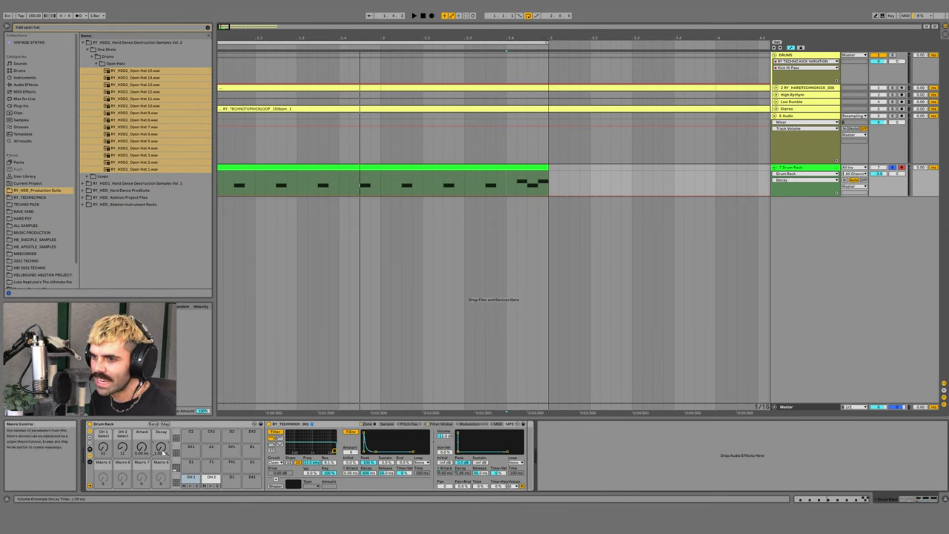
left_click(166, 425)
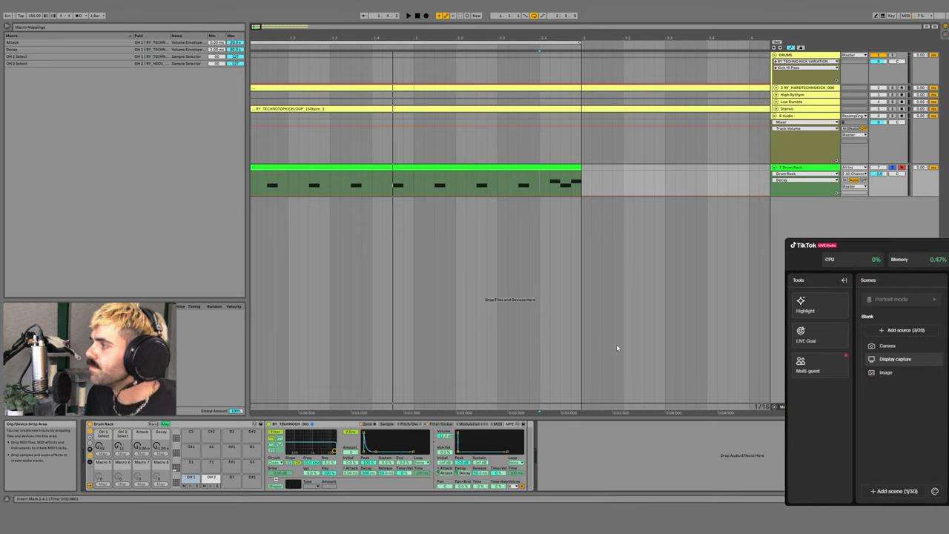
left_click(701, 326)
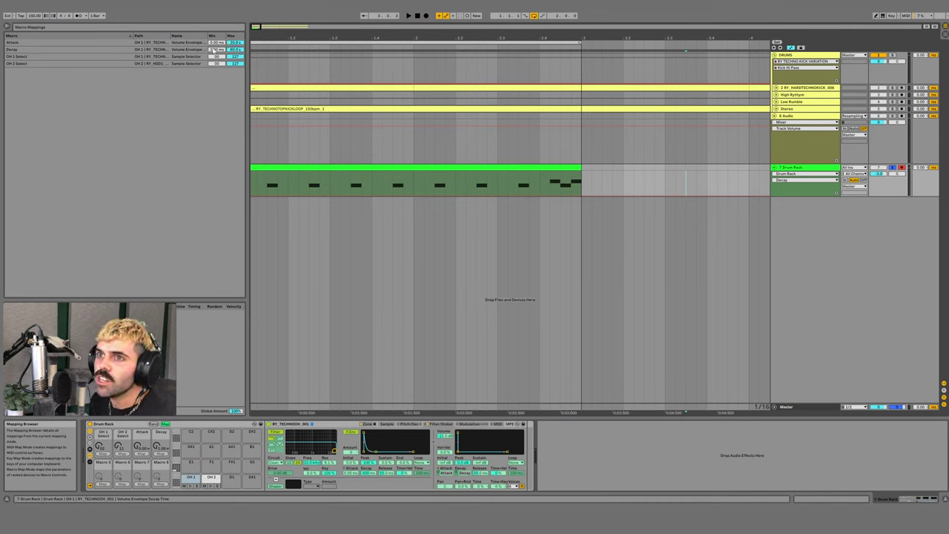
left_click(46, 50)
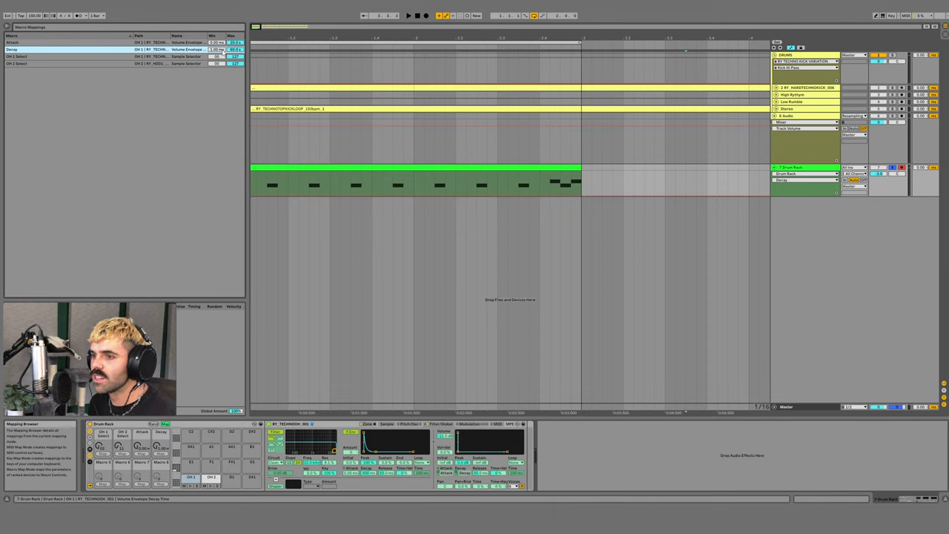
- Play the open hat clip from its start and raise the Decay mapping's minimum to 200 ms
left_click(290, 169)
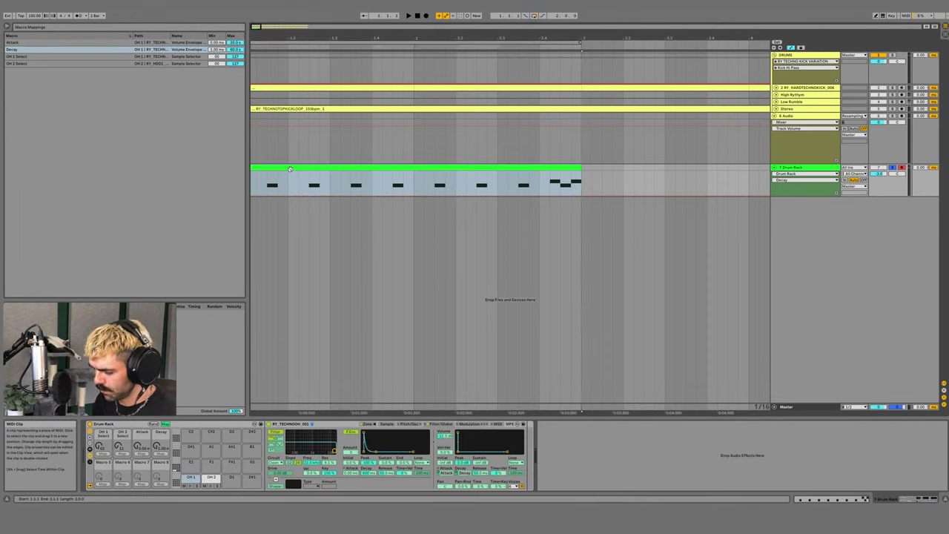
key("space")
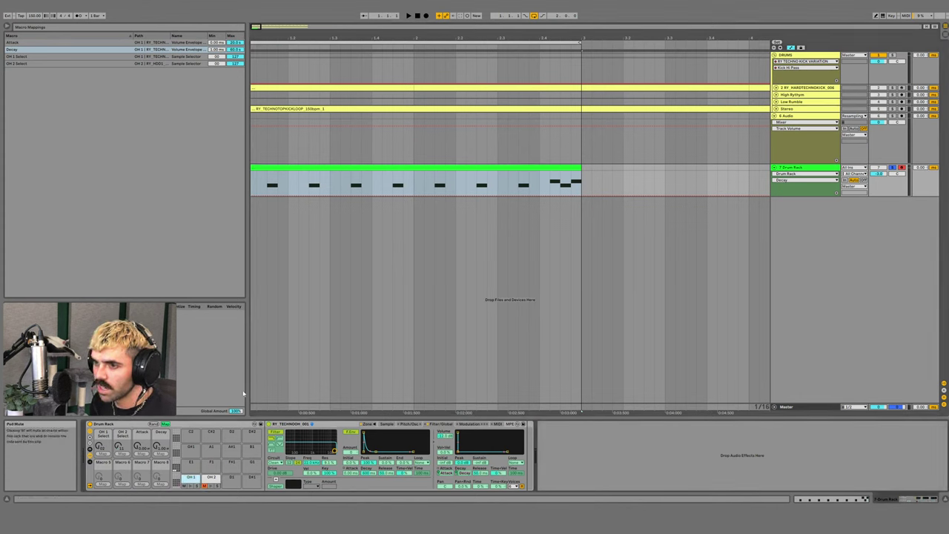
left_click_drag(217, 49, 216, 12)
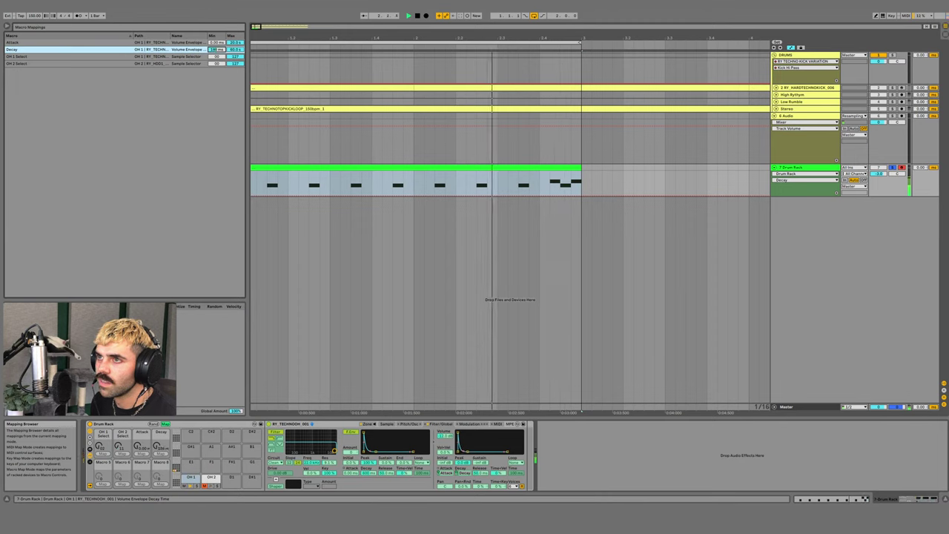
left_click_drag(217, 50, 216, 47)
key("space")
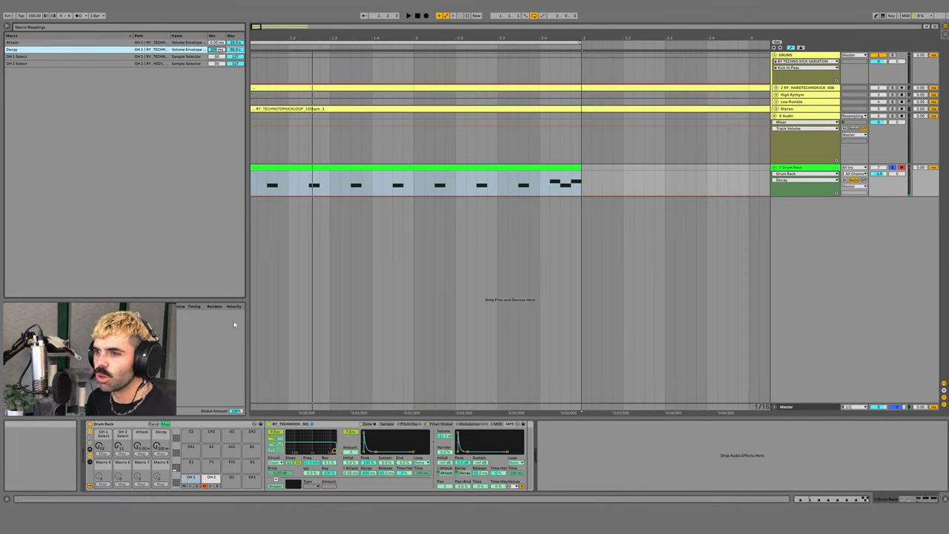
- Set the Decay mapping's maximum to 1.00 s while auditioning the Decay macro and setting OH 1 Select to 14
left_click(157, 446)
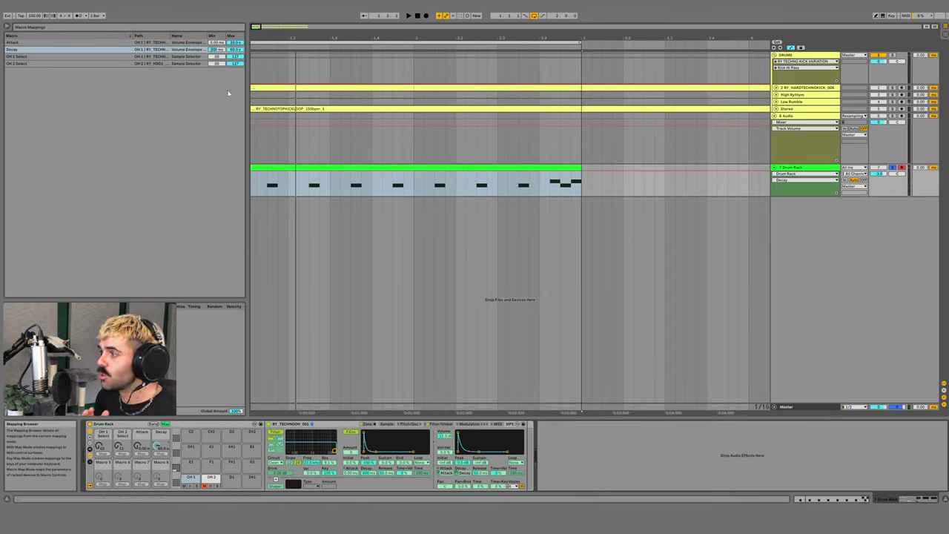
key("space")
left_click(215, 50)
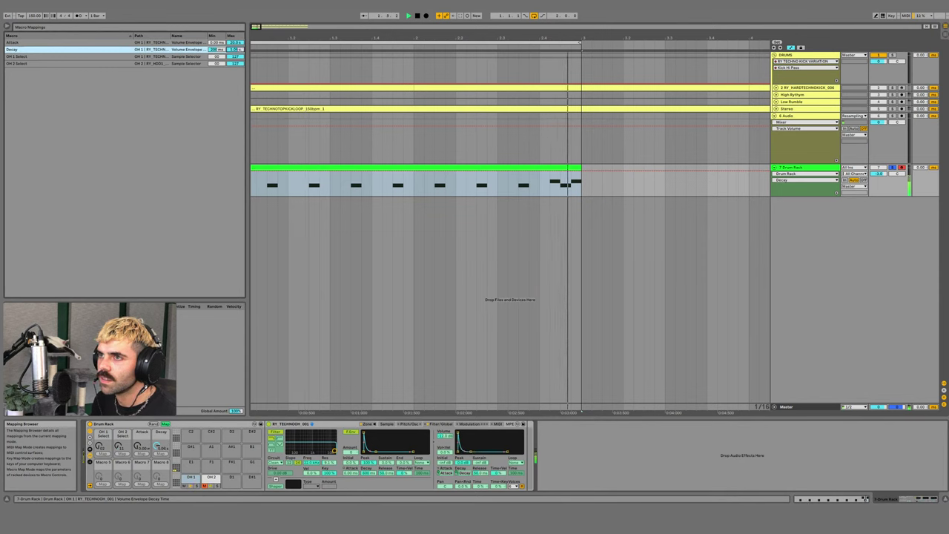
left_click_drag(99, 446, 99, 433)
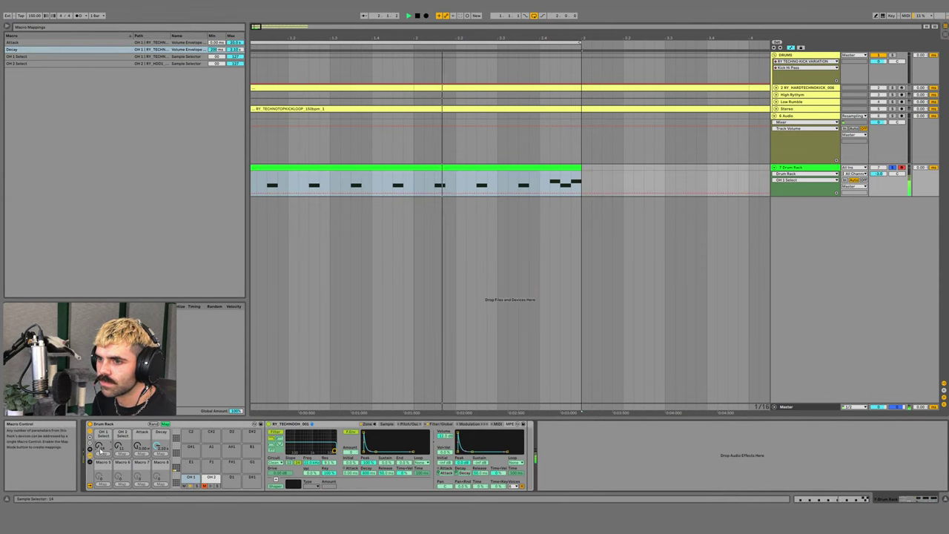
left_click_drag(235, 50, 235, 42)
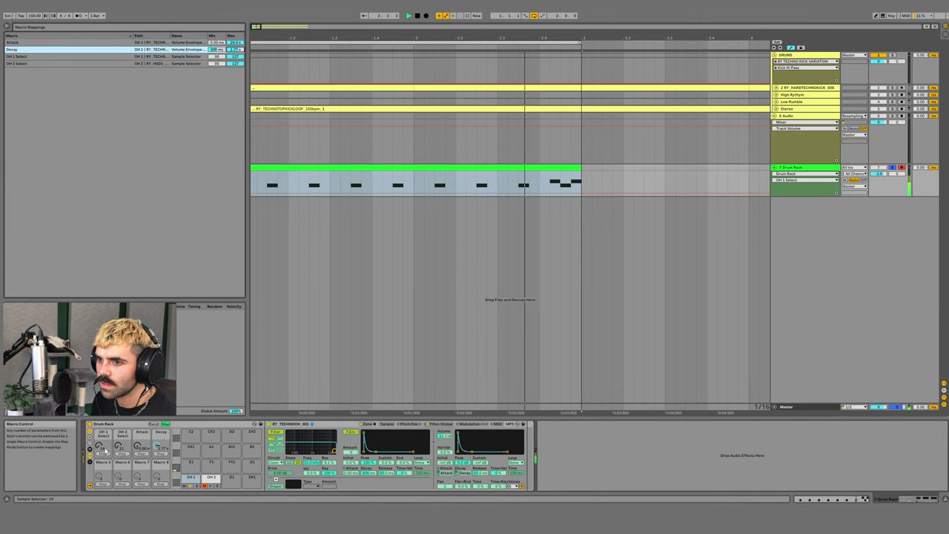
left_click_drag(157, 446, 157, 519)
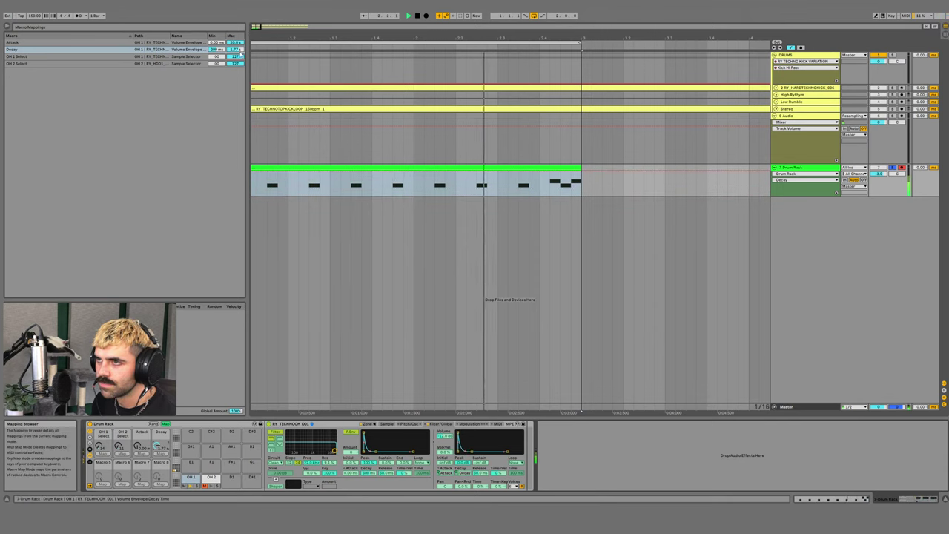
left_click_drag(234, 49, 234, 62)
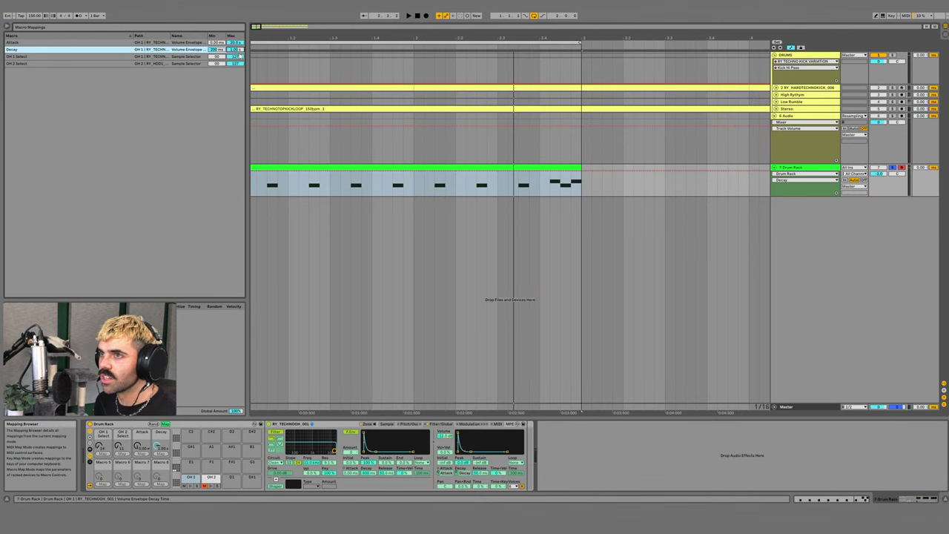
- Set the Attack mapping's maximum to 50 ms while auditioning the clip and lowering the Decay macro
left_click(165, 423)
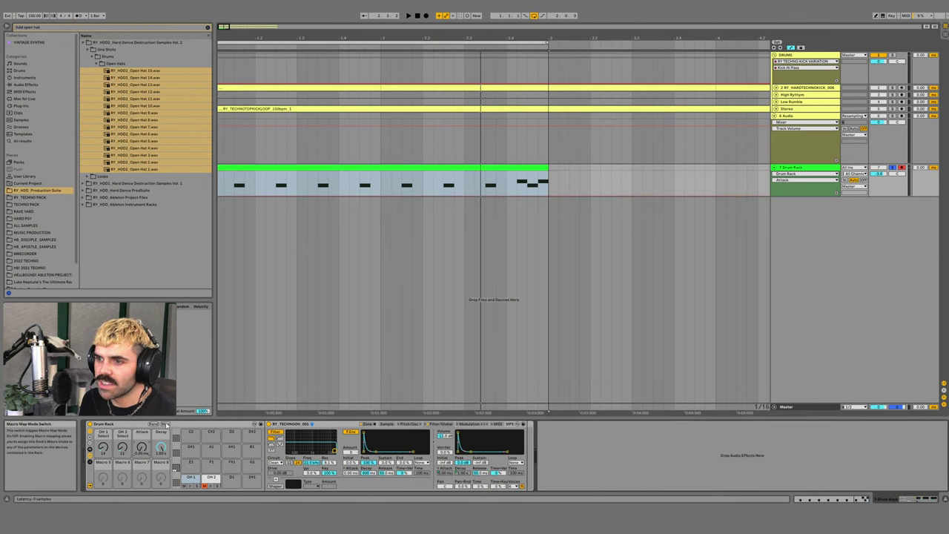
left_click(165, 424)
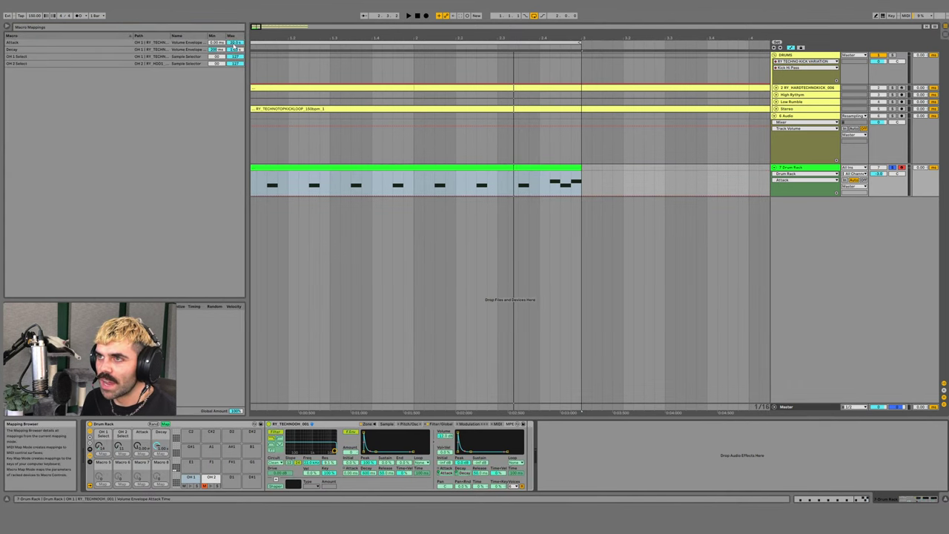
left_click(234, 43)
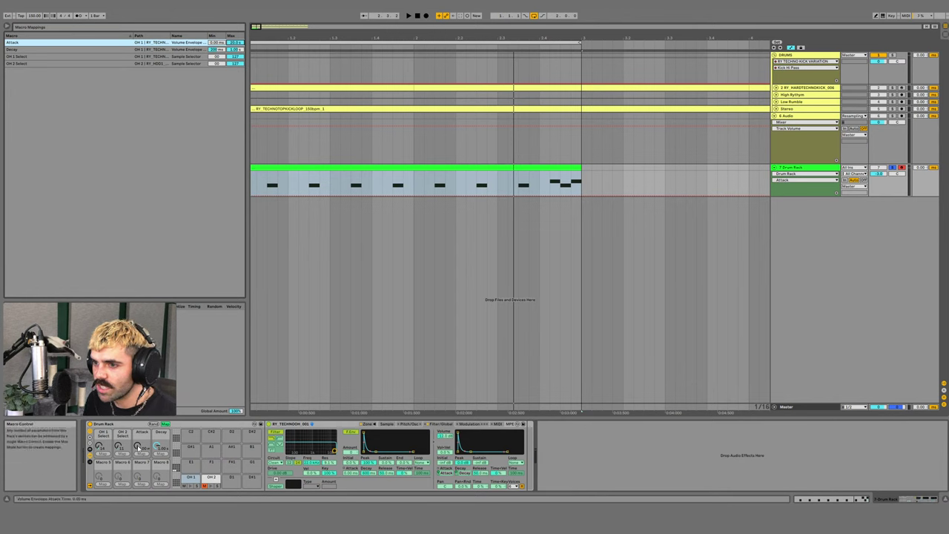
left_click_drag(139, 446, 139, 378)
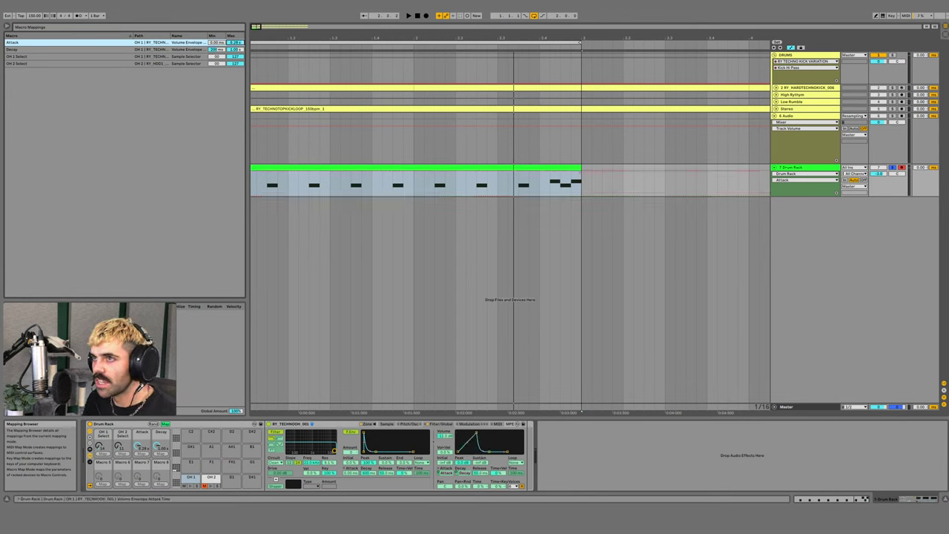
key("space")
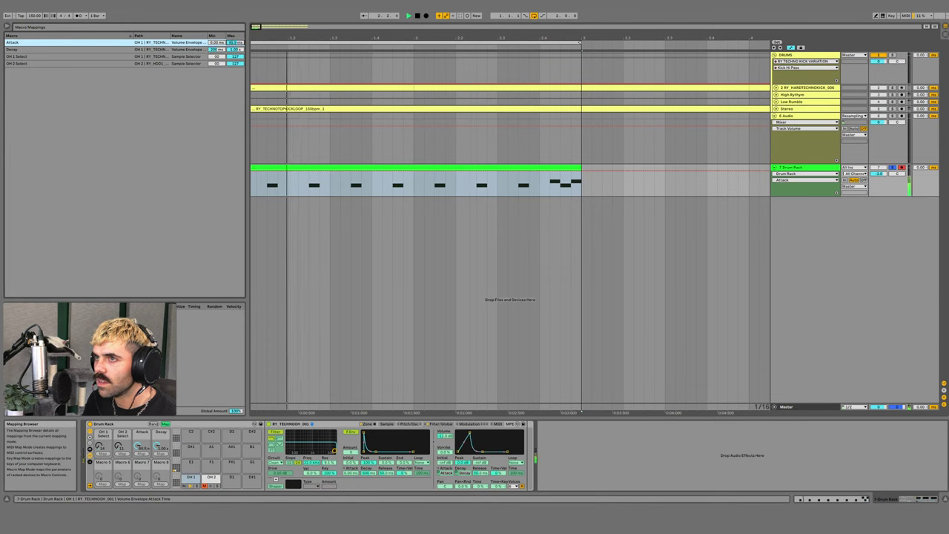
mouse_move(158, 446)
left_mouse_down()
mouse_move(158, 475)
mouse_move(158, 454)
left_mouse_up()
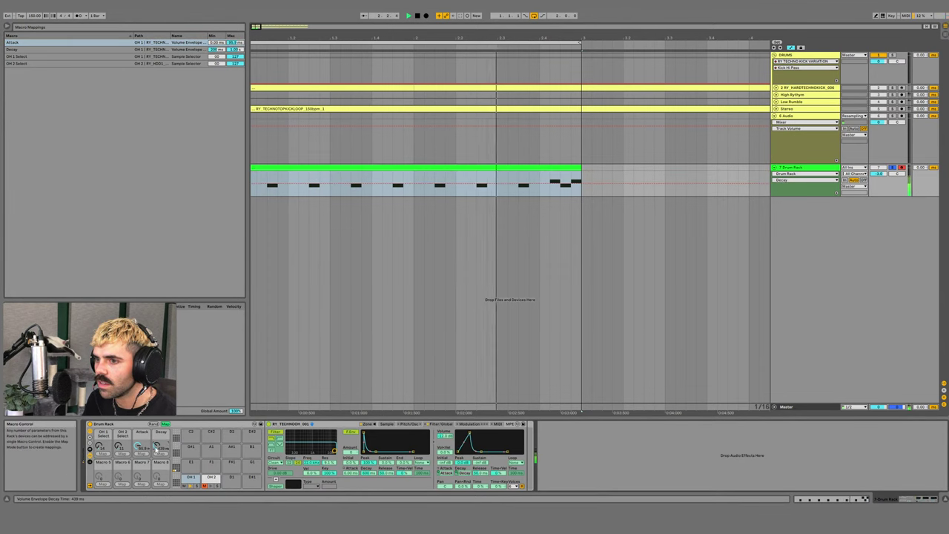
mouse_move(234, 42)
left_mouse_down()
mouse_move(234, 63)
mouse_move(235, 54)
left_mouse_up()
key("space")
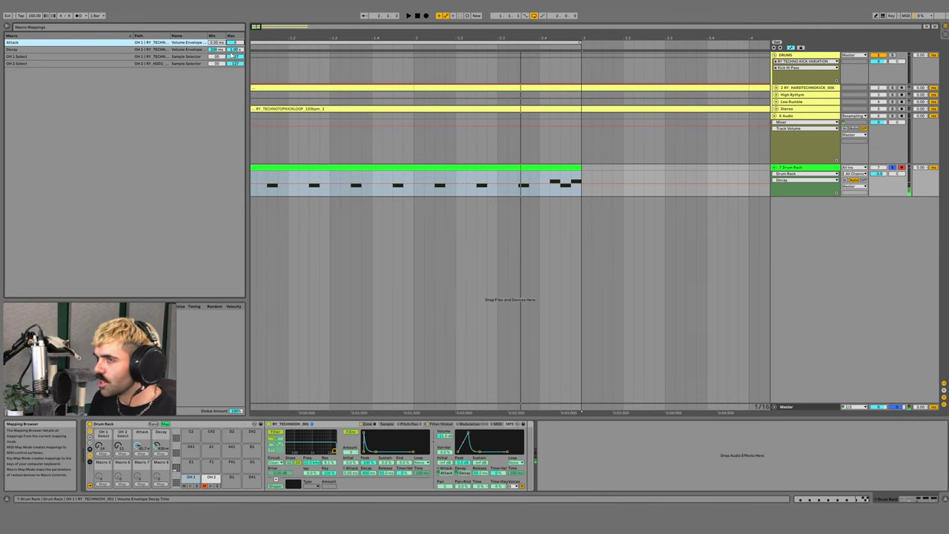
left_click(165, 424)
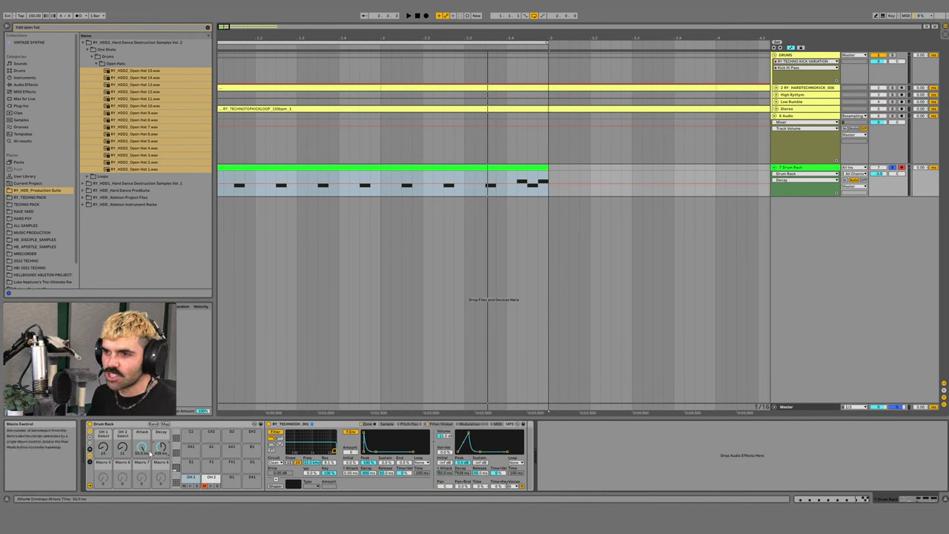
- Audition the clip with the Attack macro turned down to 0 ms and the Decay macro raised to about 531 ms
left_click_drag(140, 448, 141, 482)
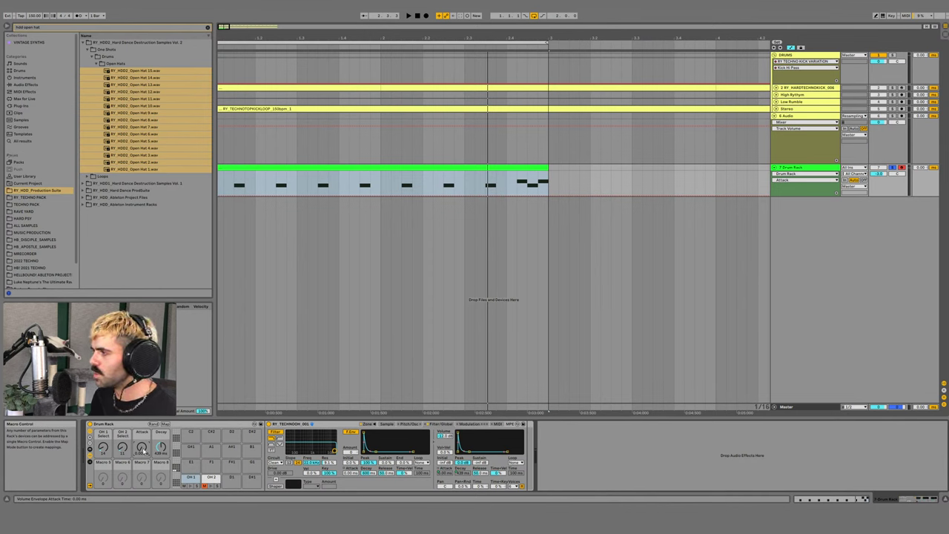
key("space")
mouse_move(142, 449)
left_mouse_down()
mouse_move(143, 430)
mouse_move(160, 439)
mouse_move(160, 430)
mouse_move(142, 467)
left_mouse_up()
key("space")
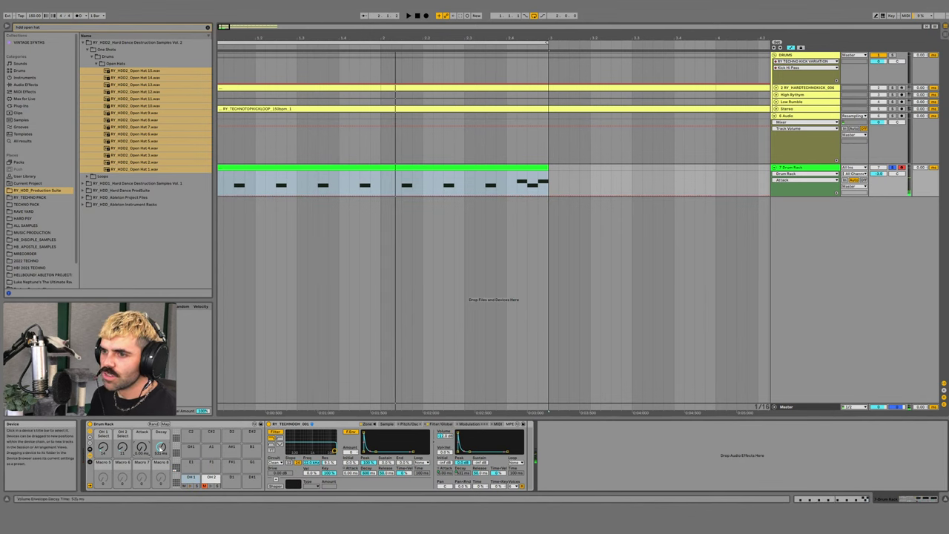
- Map the volume envelope attack and decay of OH 1's Sampler to all siblings and check the rack's macro mappings
left_click(211, 478)
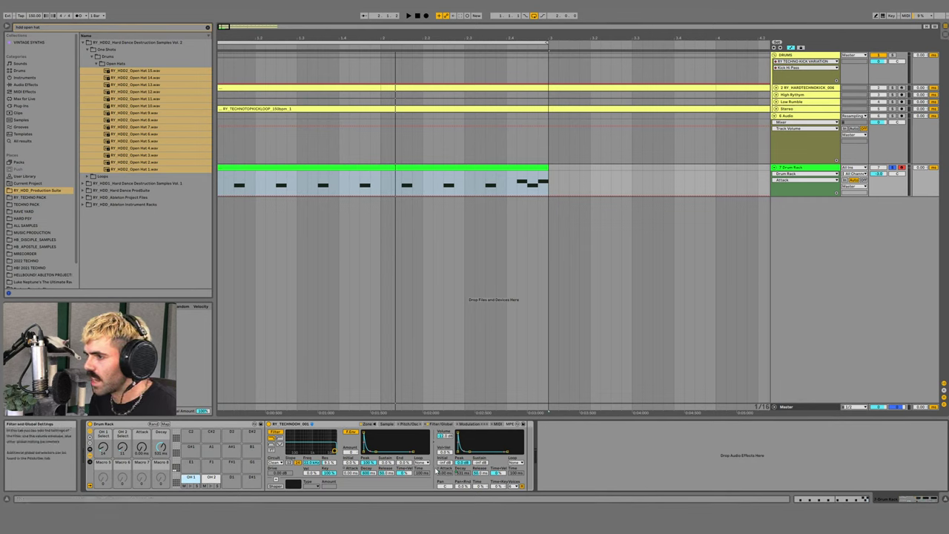
right_click(443, 475)
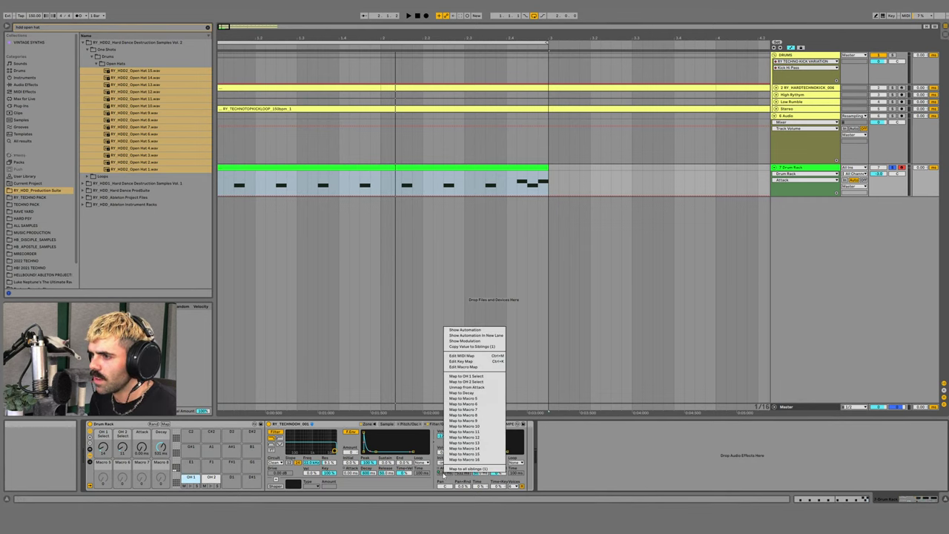
left_click(458, 469)
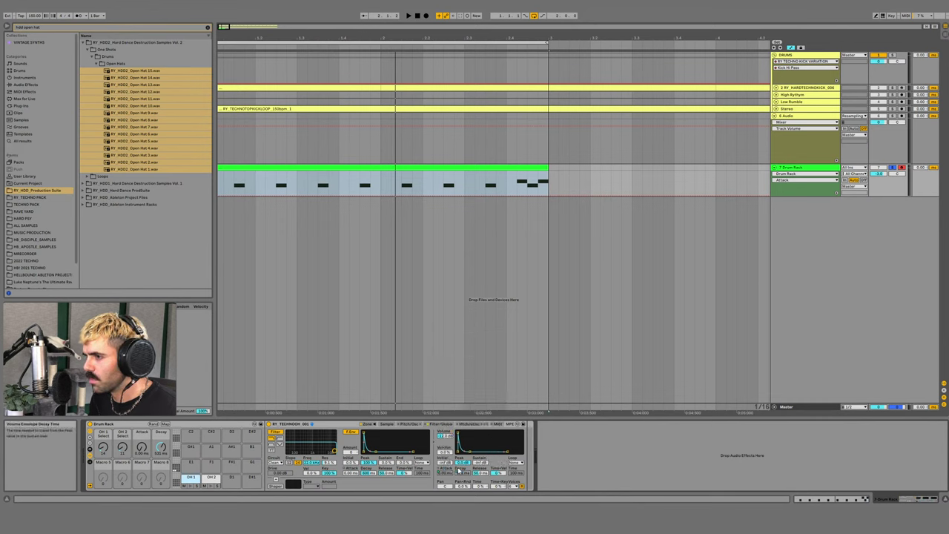
right_click(459, 474)
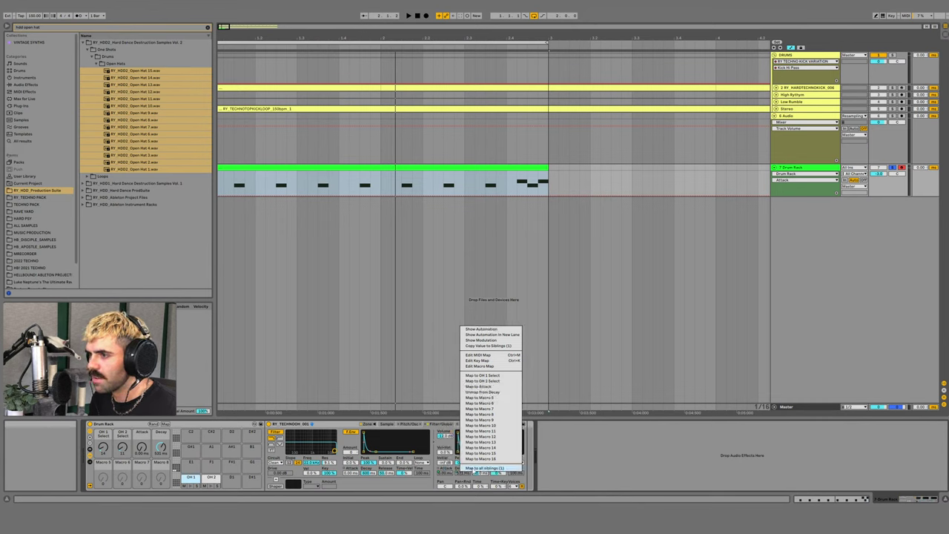
left_click(475, 468)
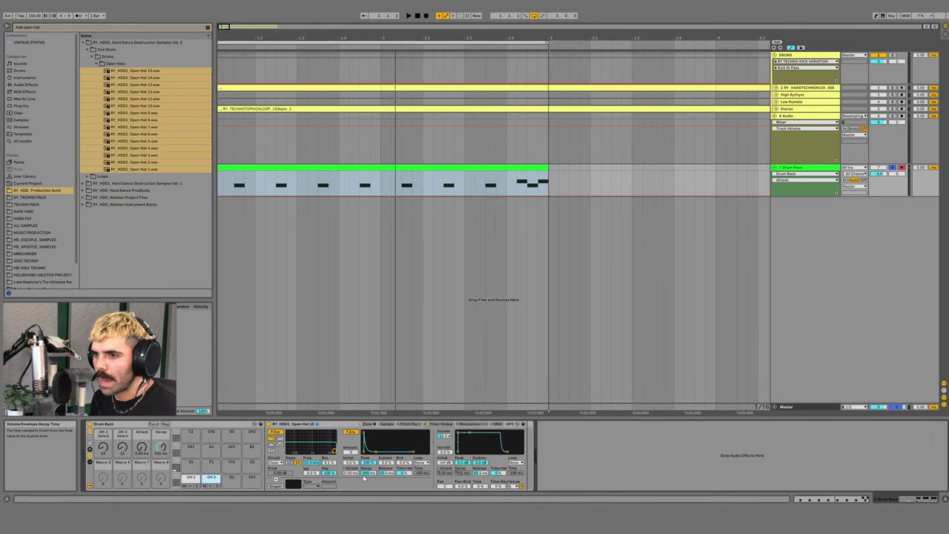
left_click(166, 424)
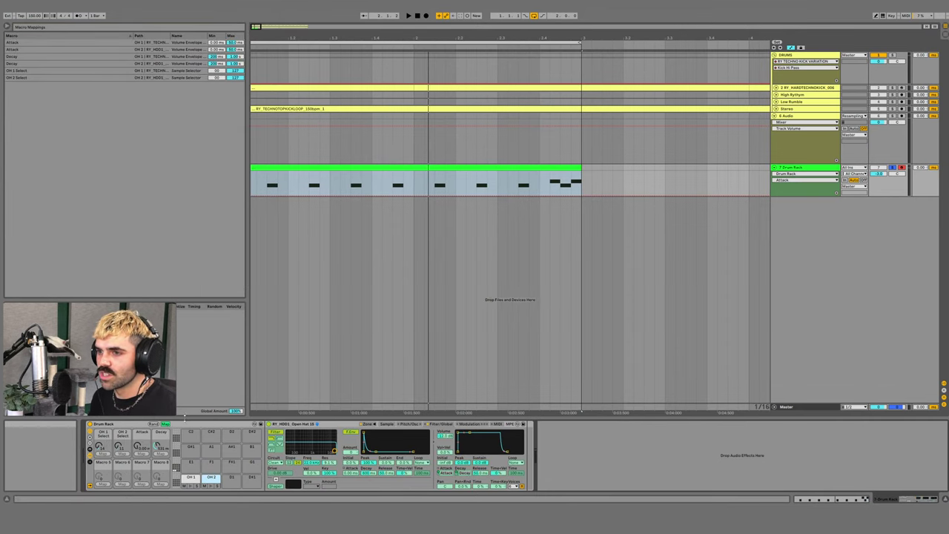
left_click(166, 424)
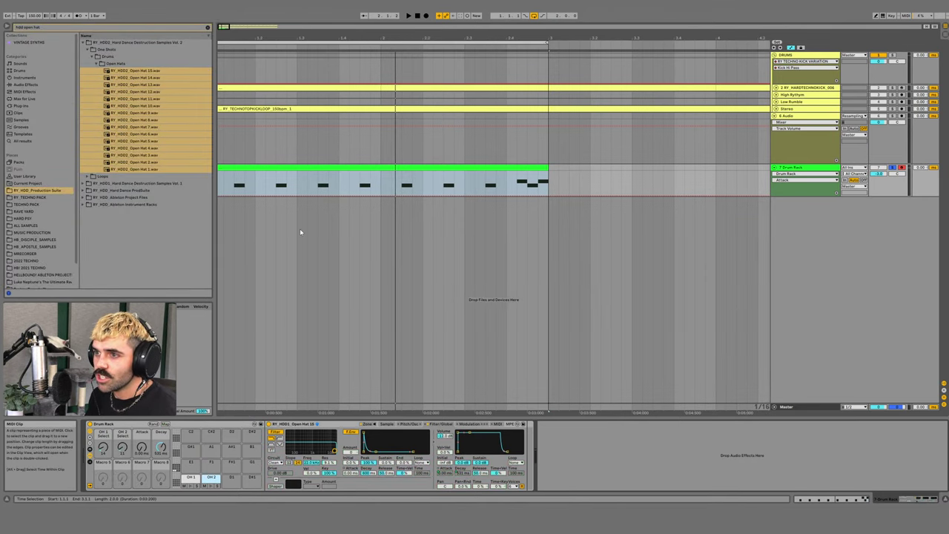
- Play the clip while setting OH 1 Select to 31 and OH 2 Select to 75, with a slight increase of the Attack macro
left_click_drag(104, 446, 105, 482)
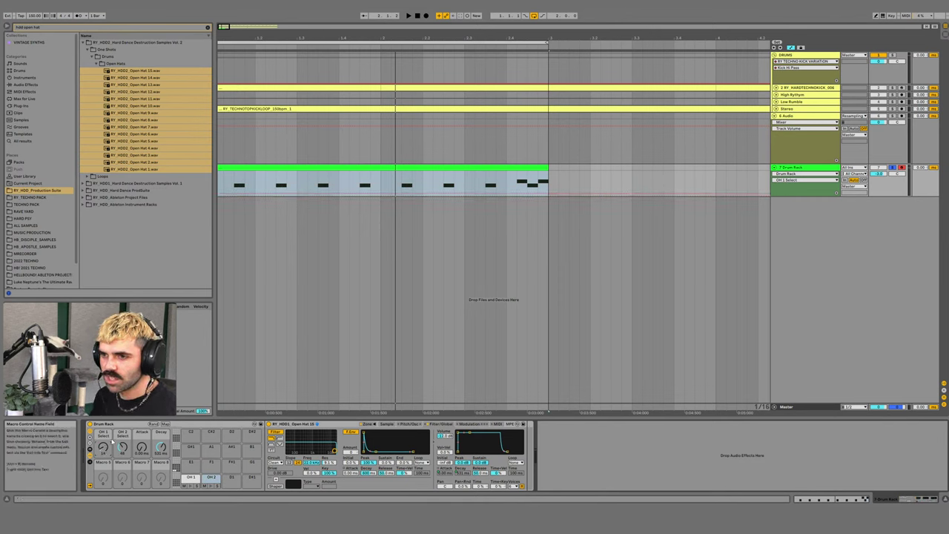
left_click_drag(142, 447, 104, 441)
key("space")
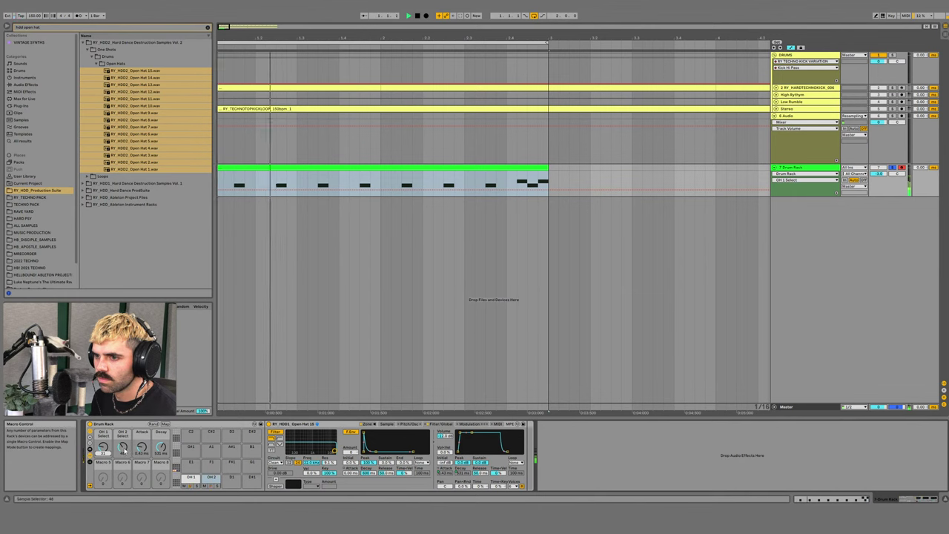
left_click_drag(124, 449, 124, 444)
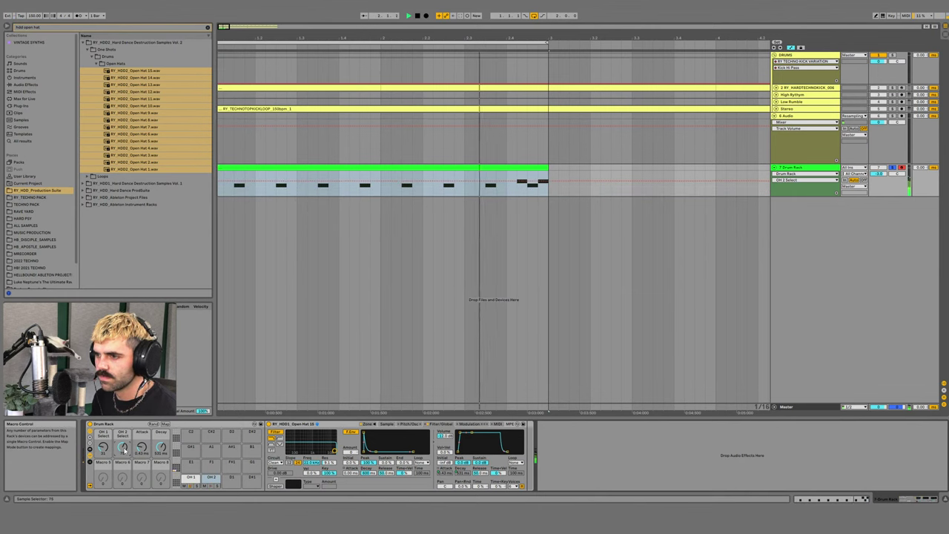
key("space")
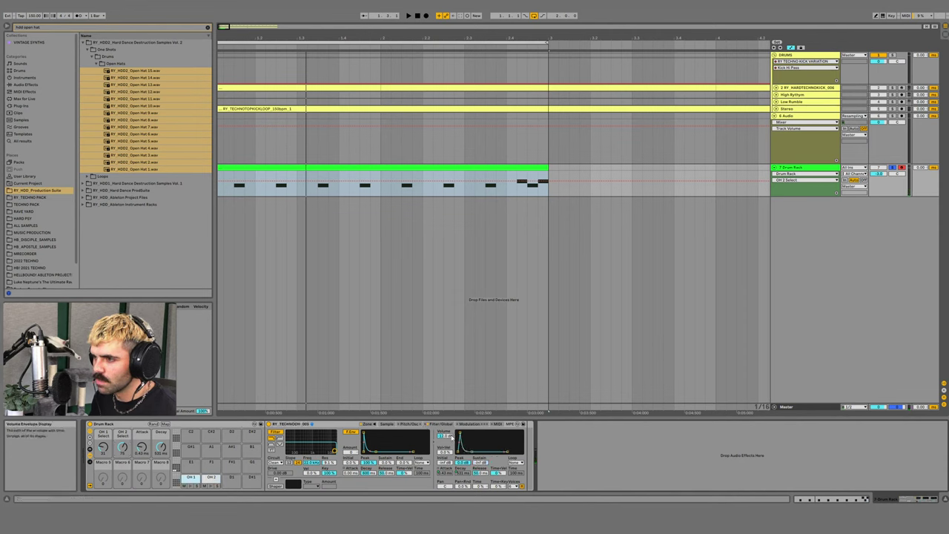
- Raise the volume of OH 1's Sampler during playback and set OH 1 Select to 41
left_click(210, 478)
key("space")
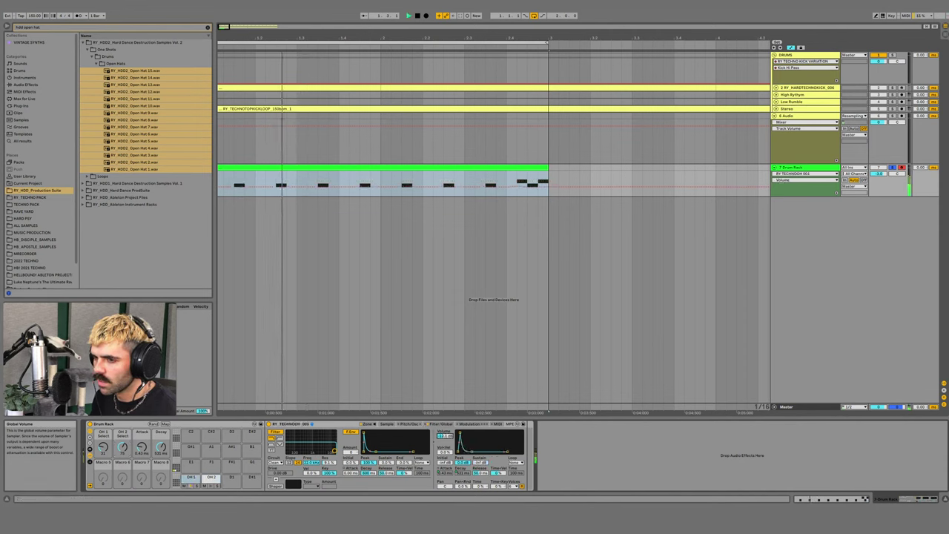
left_click_drag(445, 436, 445, 429)
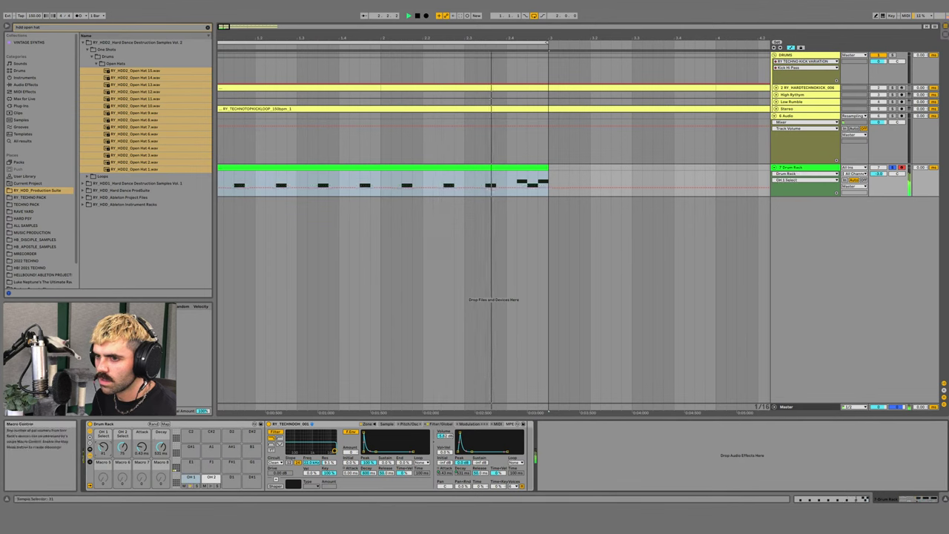
mouse_move(103, 447)
left_mouse_down()
mouse_move(103, 439)
mouse_move(103, 450)
left_mouse_up()
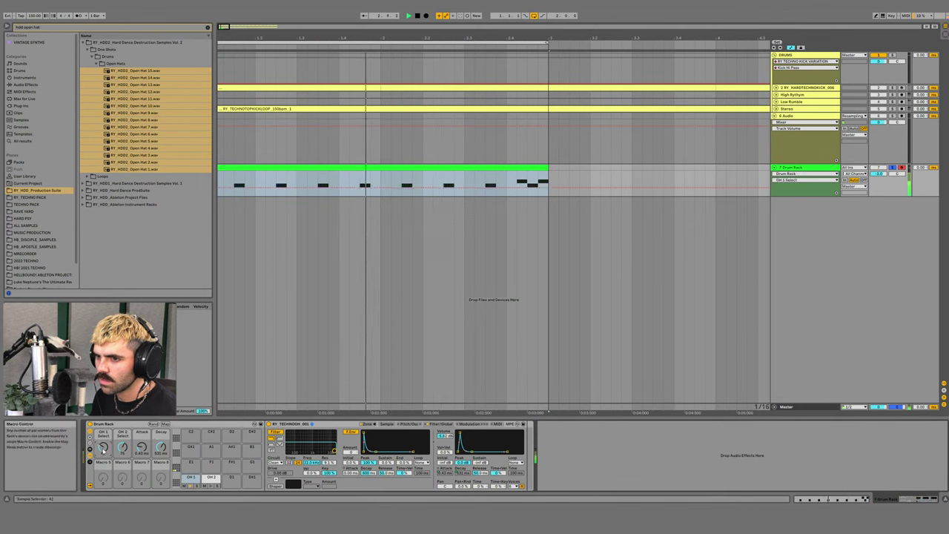
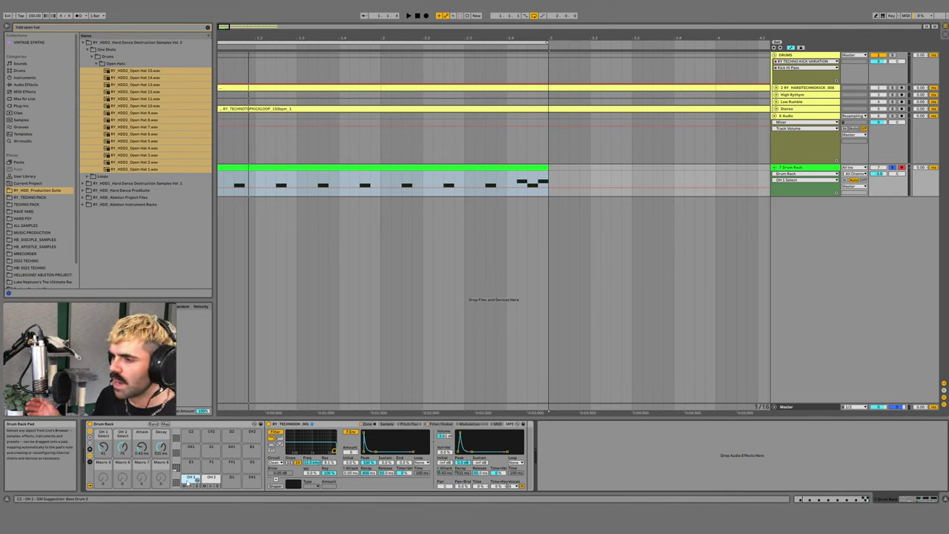
- Try different transpose values on OH 1's Sampler during playback, returning it to 0 st
left_click(392, 425)
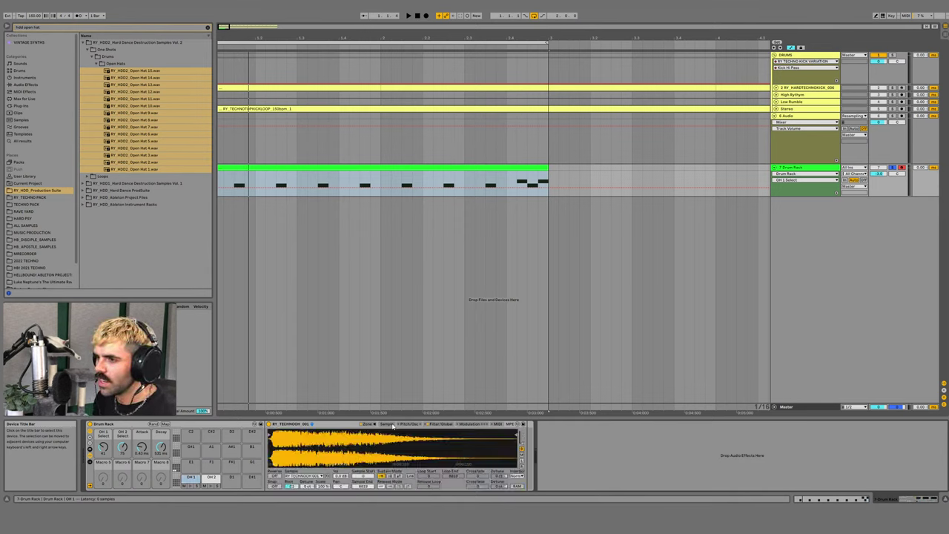
left_click(436, 424)
left_click(410, 424)
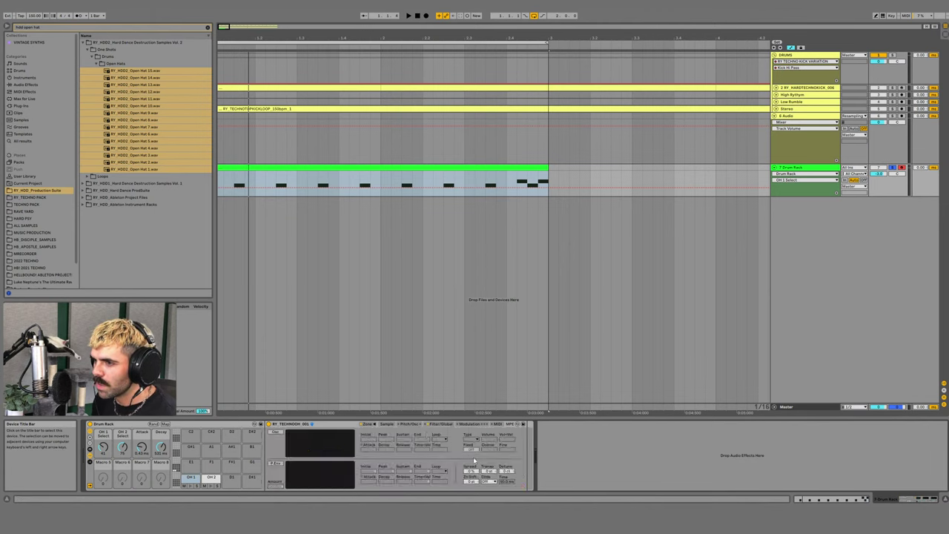
left_click(487, 472)
key("space")
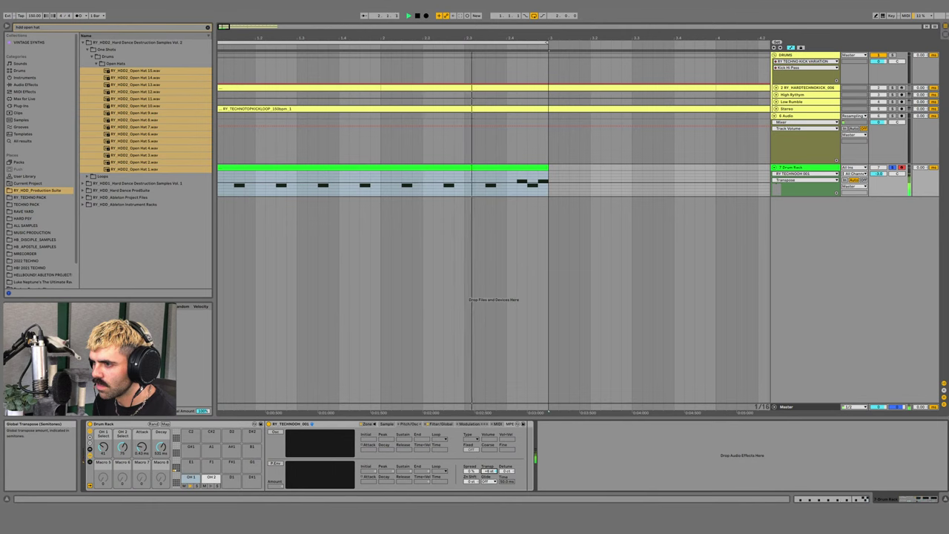
key("space")
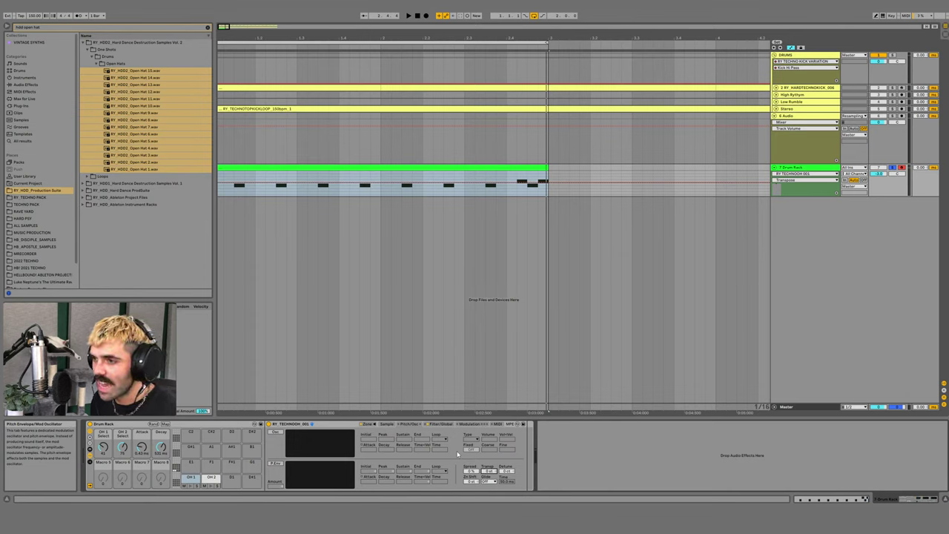
- Review the modulation and MIDI settings of OH 1's Sampler, then enable its pitch envelope with sustain at 100%
left_click(472, 424)
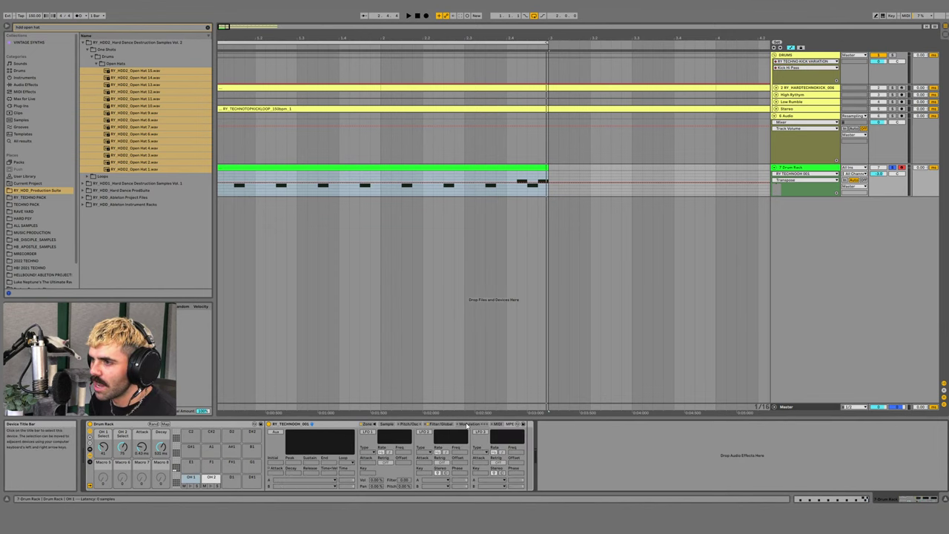
left_click(495, 425)
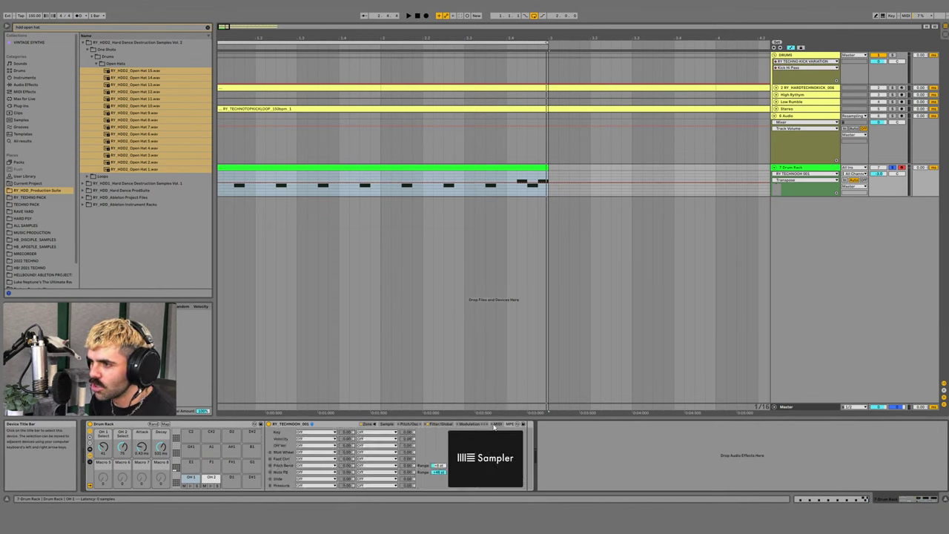
left_click(480, 425)
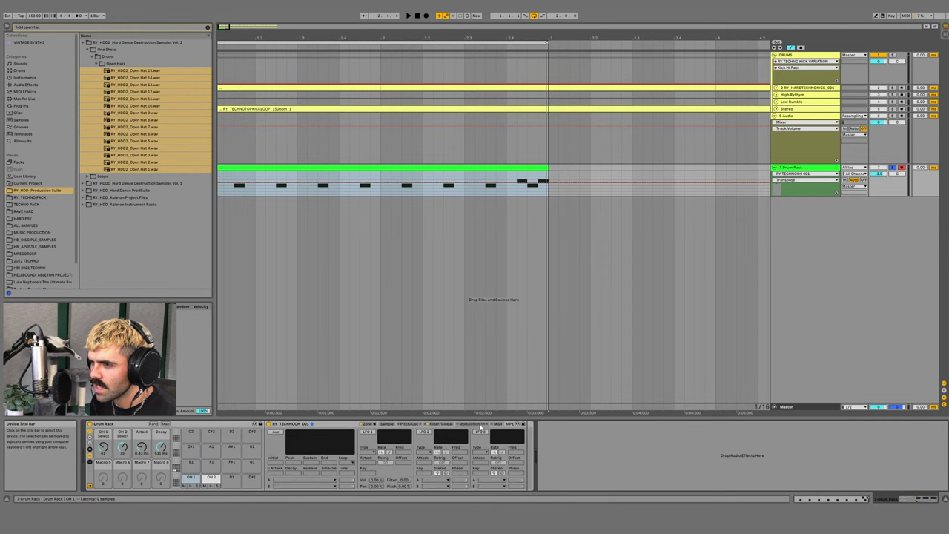
left_click(413, 425)
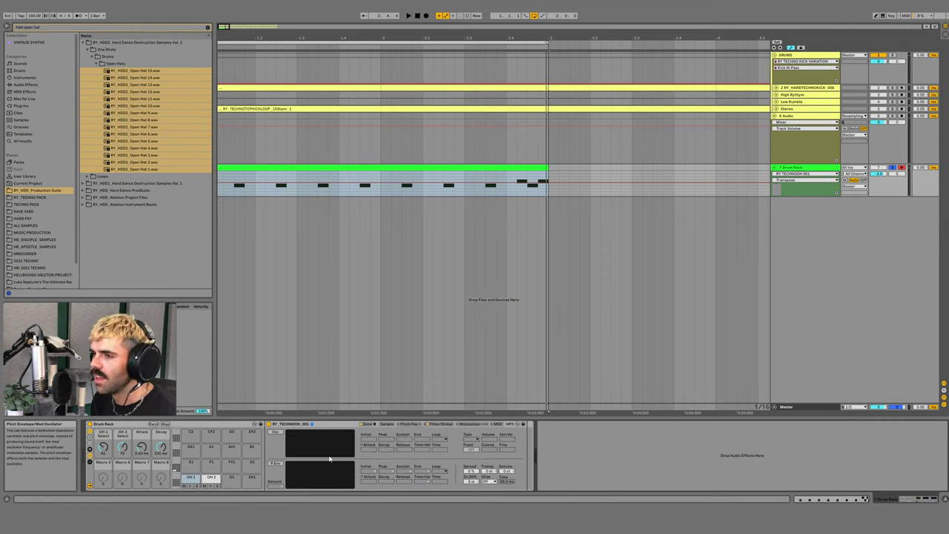
left_click(275, 463)
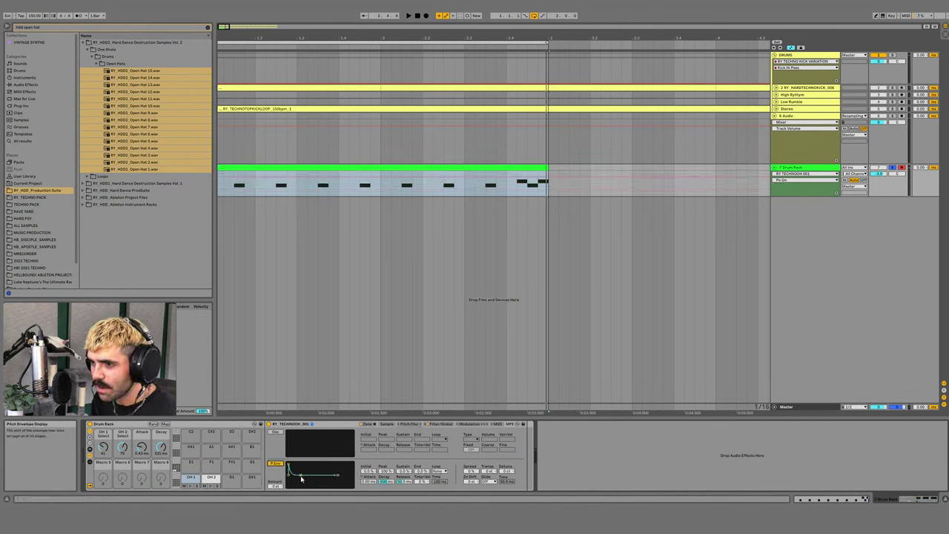
left_click_drag(404, 472, 404, 437)
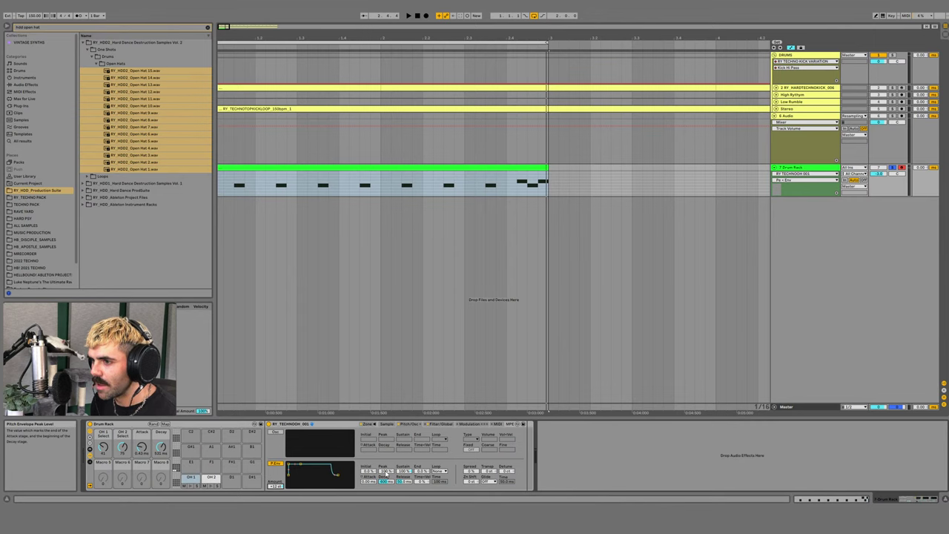
- Map the initial, peak and sustain levels of OH 1's pitch envelope to Macro 5 and rename the macro Pitch
mouse_move(385, 475)
left_mouse_down()
mouse_move(384, 487)
mouse_move(386, 459)
left_mouse_up()
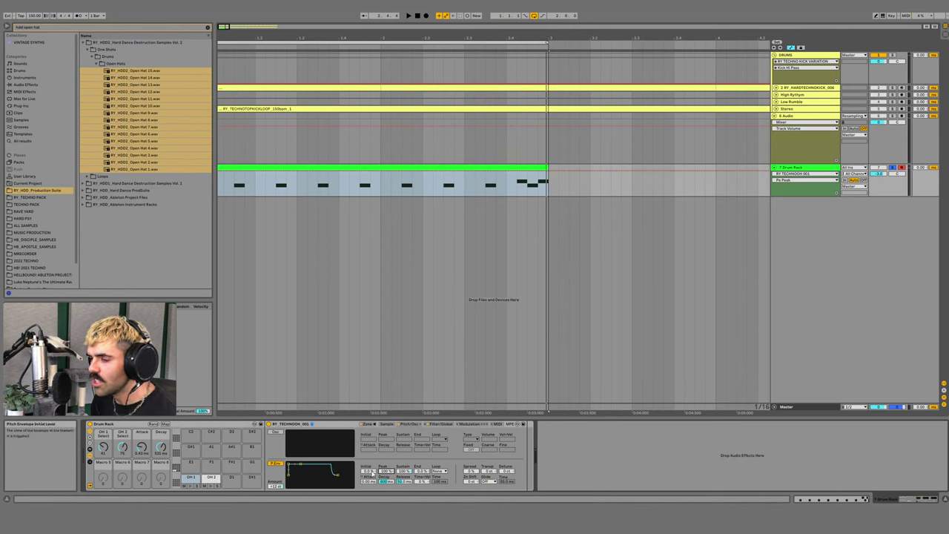
right_click(373, 473)
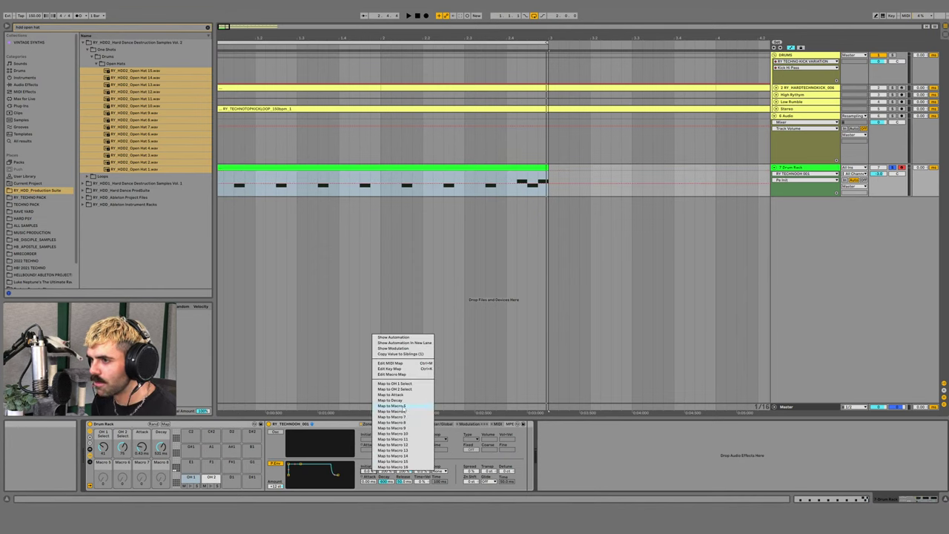
left_click(396, 407)
right_click(387, 472)
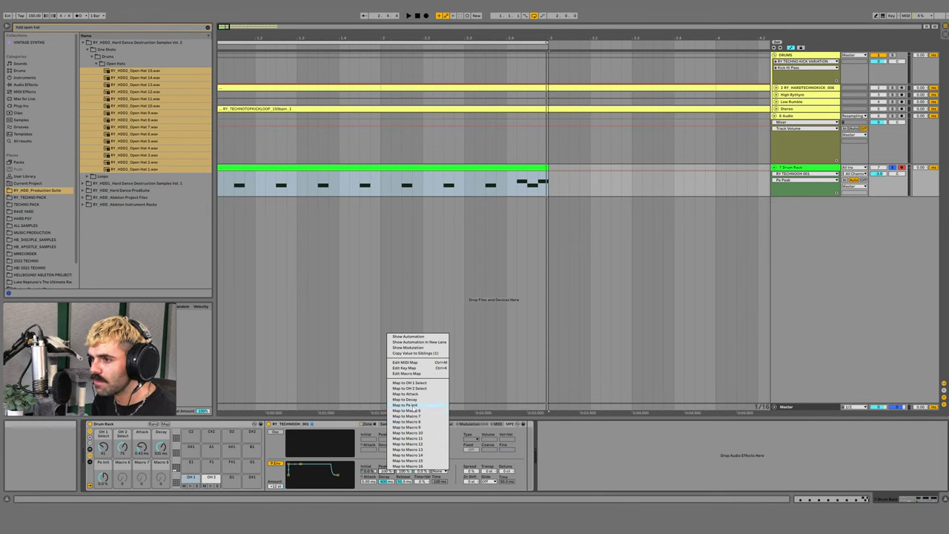
left_click(412, 405)
right_click(405, 473)
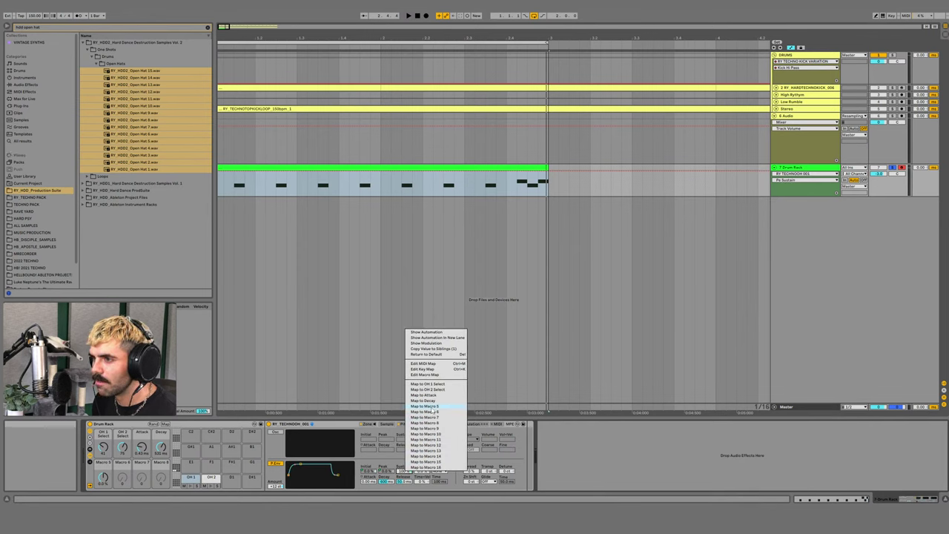
left_click(431, 407)
left_click(101, 465)
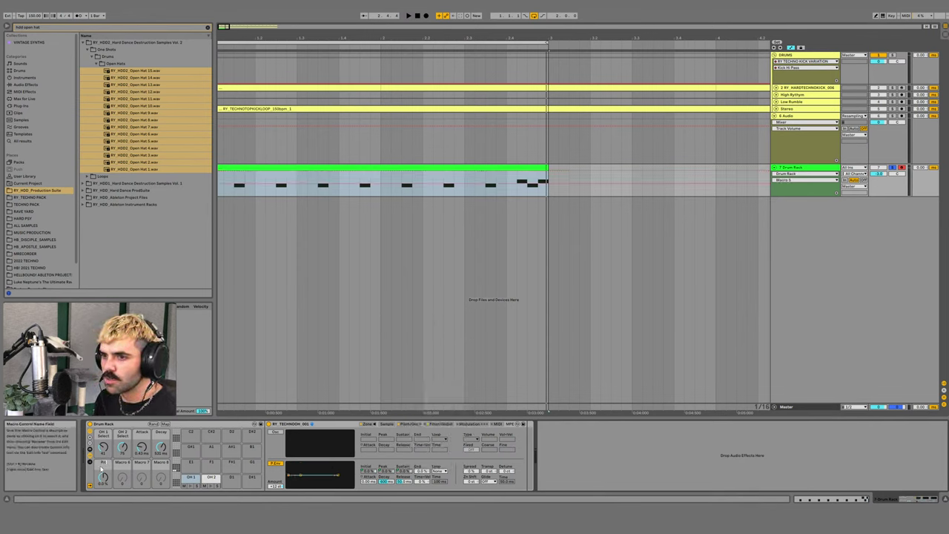
key("Return")
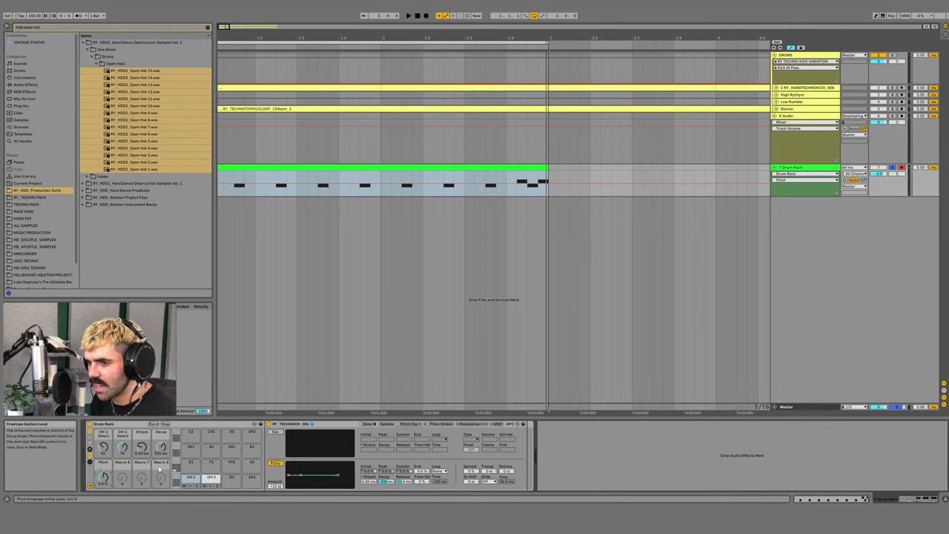
- Audition the Pitch macro by sweeping it down to -100% and during playback, returning it to 0.0%
left_click_drag(103, 477, 103, 527)
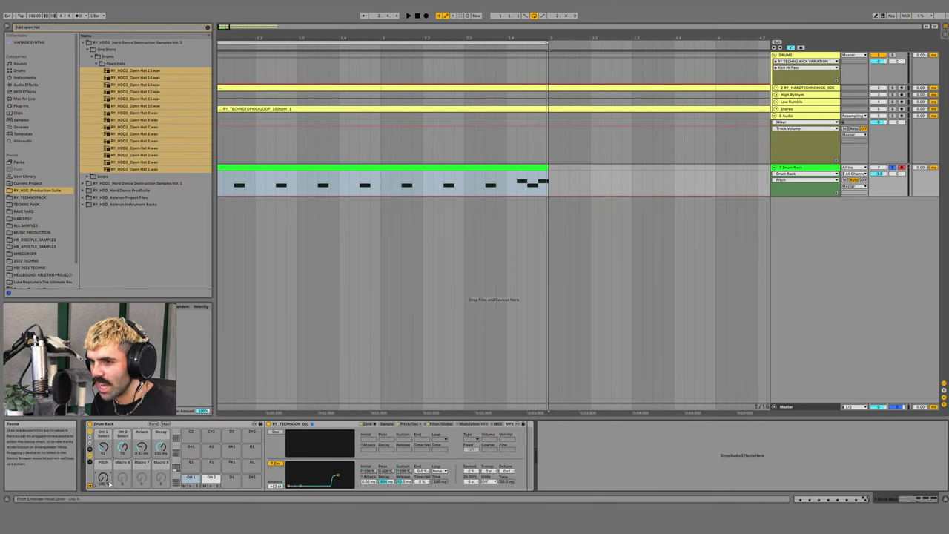
left_click_drag(109, 483, 109, 460)
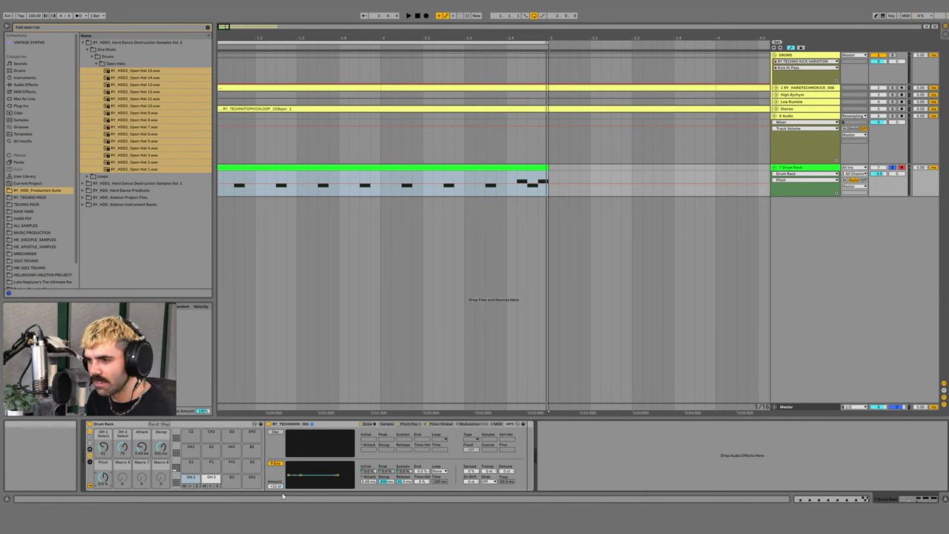
key("space")
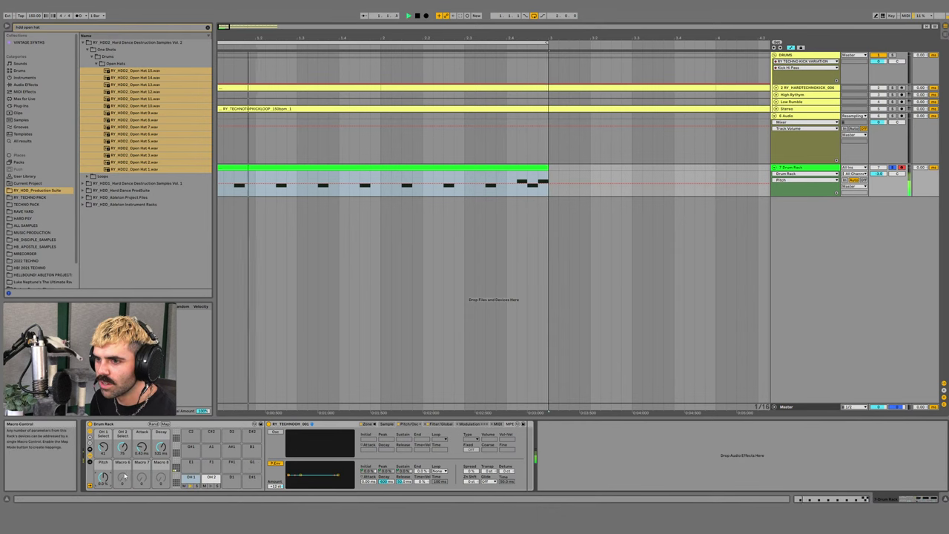
left_click_drag(103, 478, 103, 457)
key("ctrl+z")
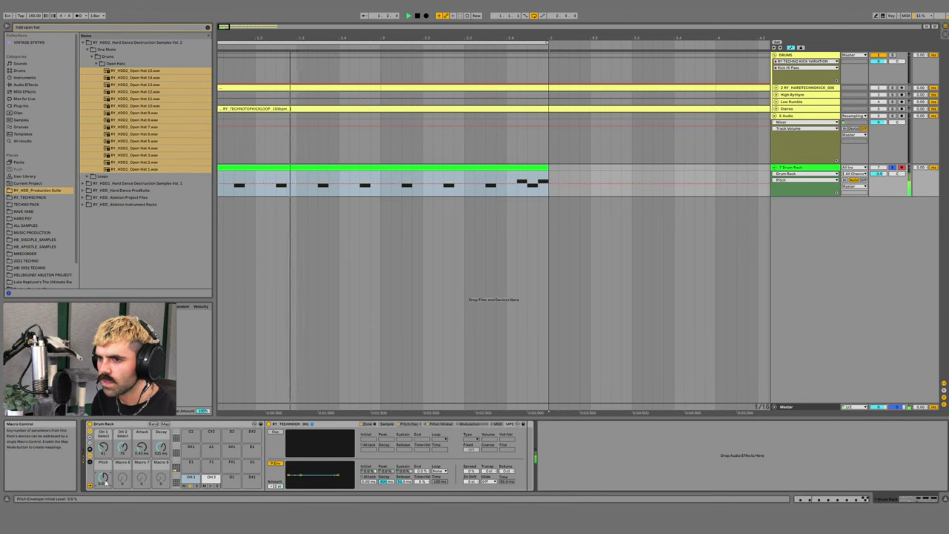
key("space")
- Lengthen the release of OH 1's pitch envelope and copy the envelope amount to the sibling Sampler
left_click_drag(402, 483, 403, 474)
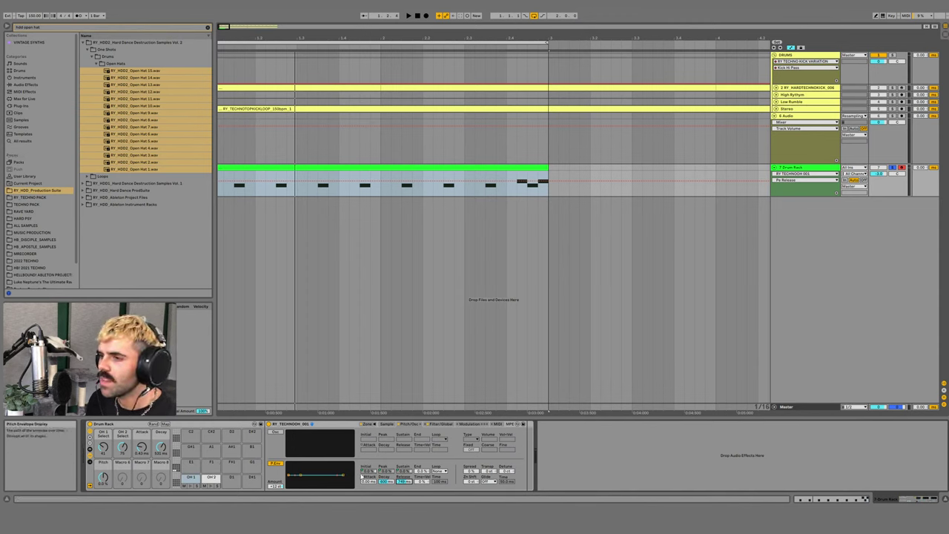
right_click(274, 484)
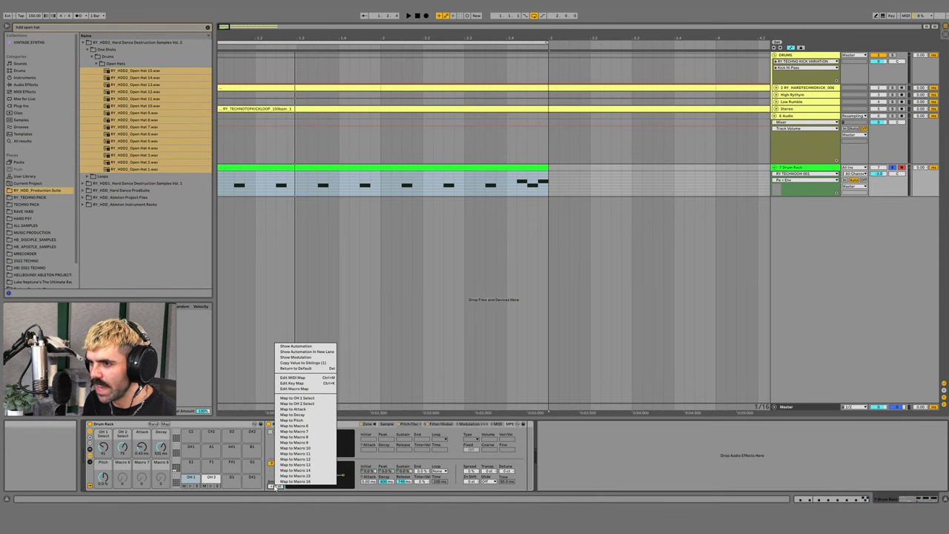
left_click(306, 363)
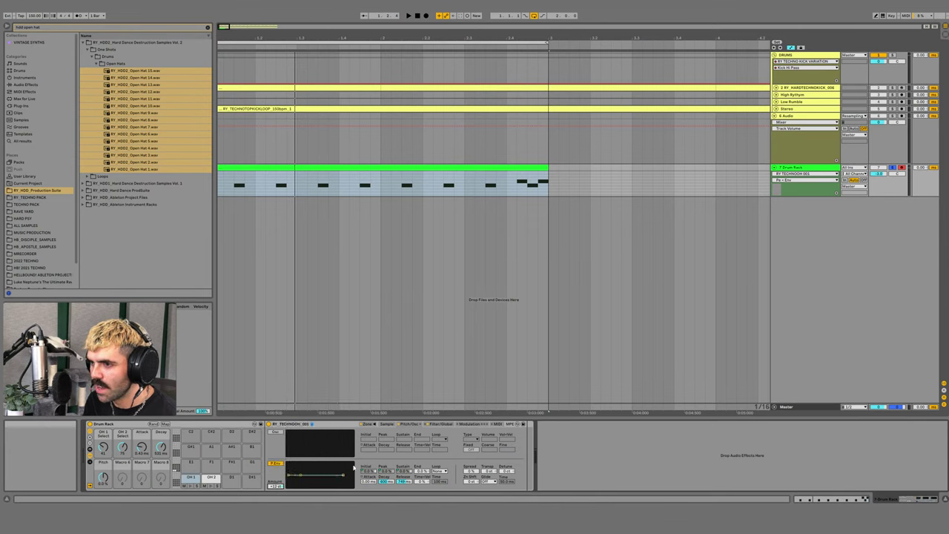
right_click(373, 469)
left_click(396, 396)
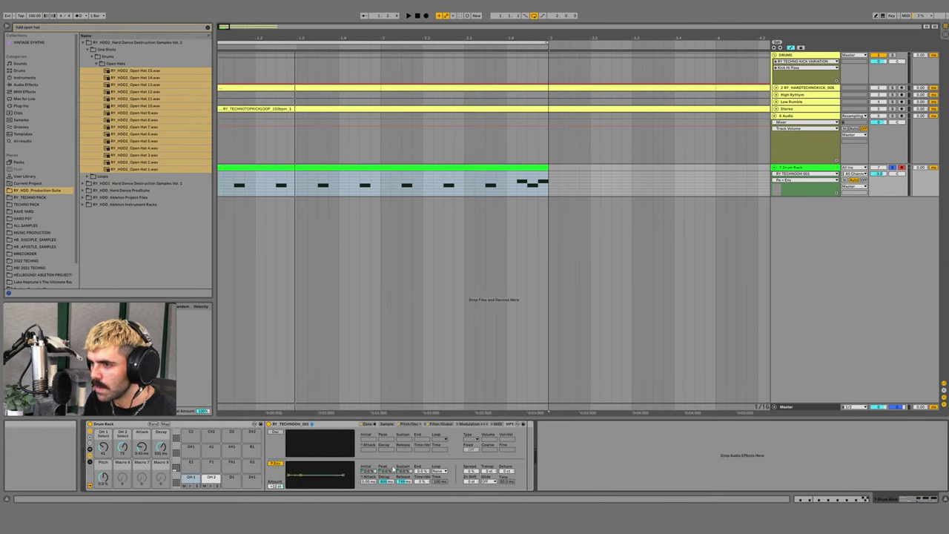
right_click(391, 470)
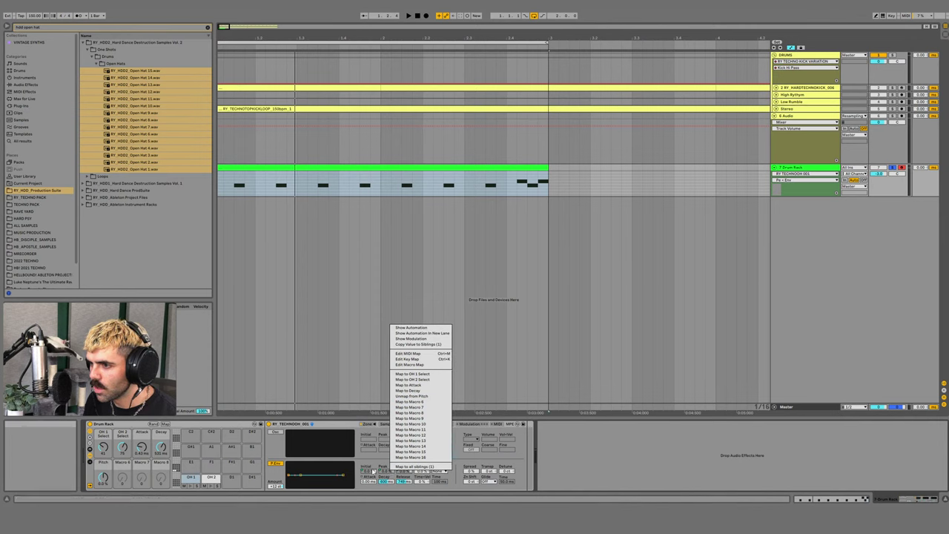
left_click(373, 470)
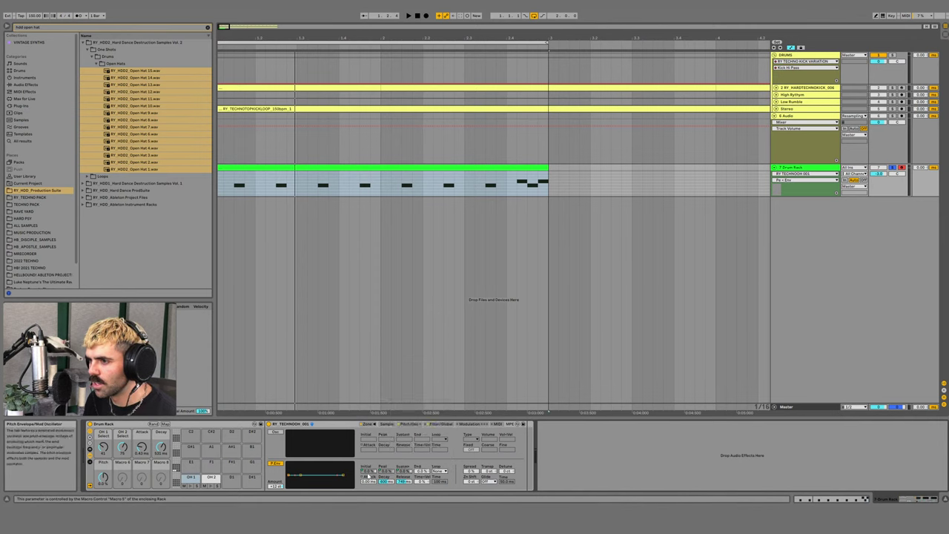
right_click(371, 472)
left_click(366, 473)
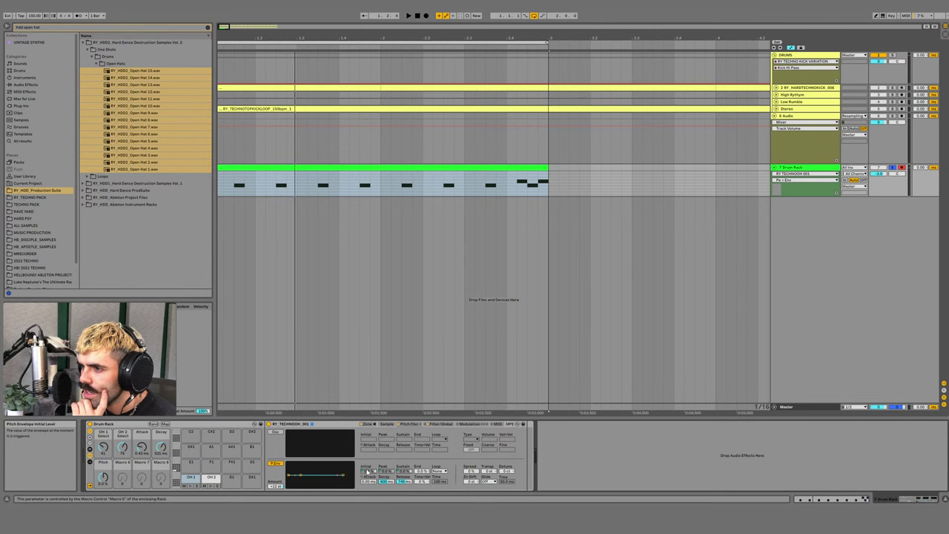
- Enable the pitch envelope on OH 2's Sampler and map its initial, peak and sustain levels to Macro 6
left_click(211, 480)
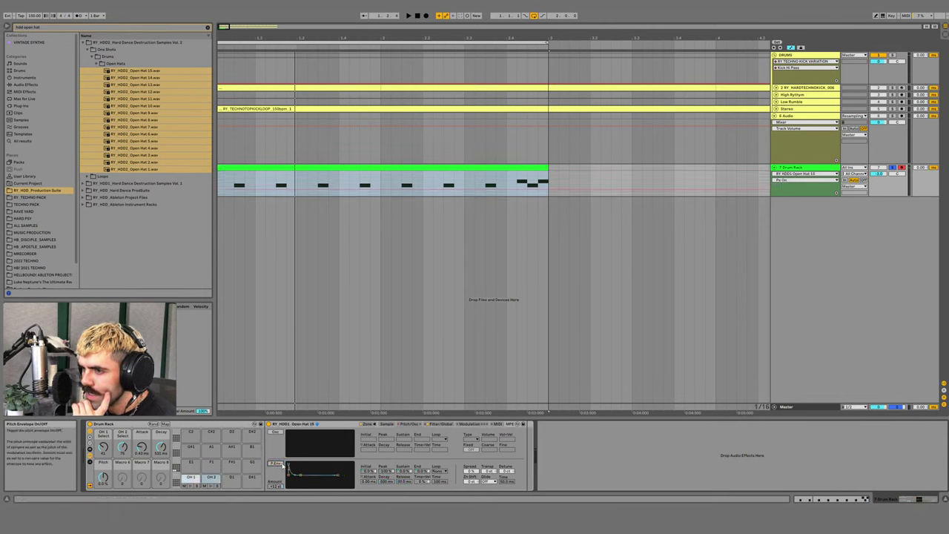
right_click(371, 472)
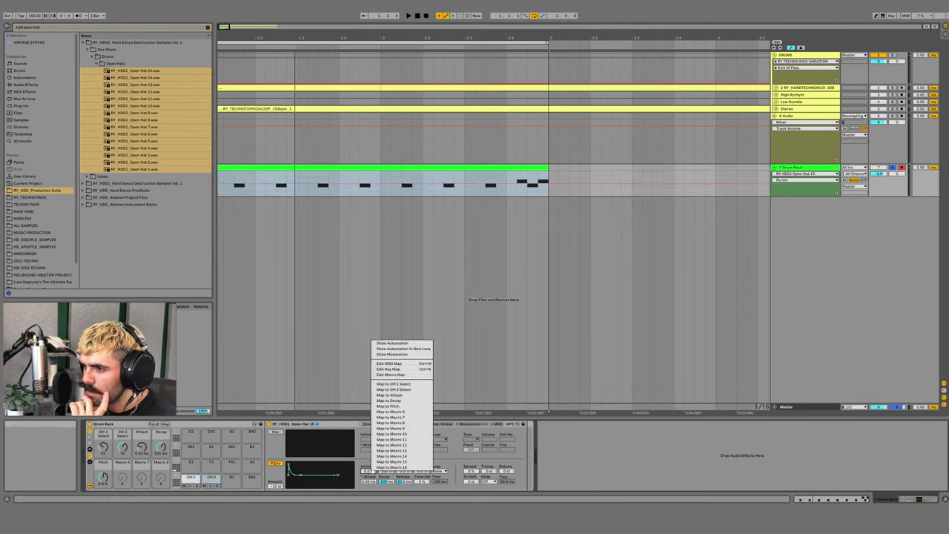
left_click(393, 412)
right_click(380, 473)
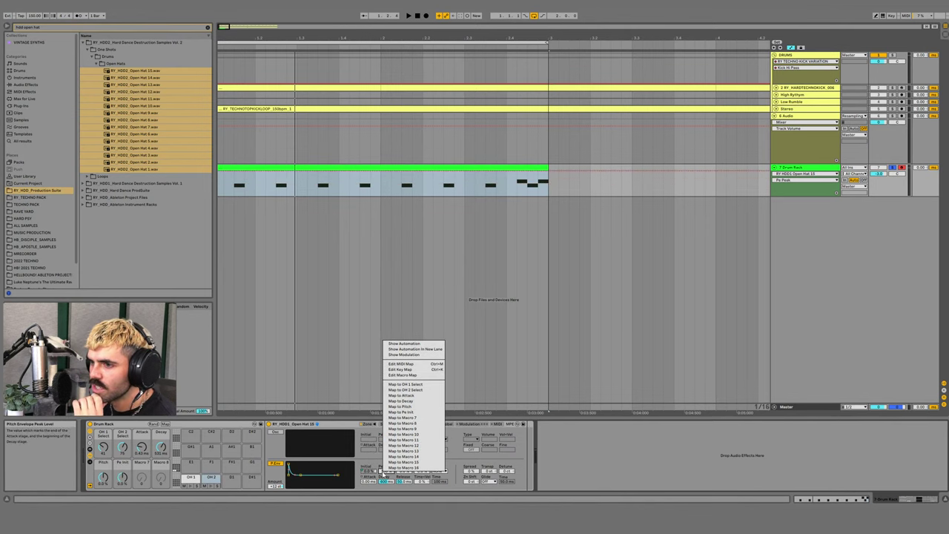
left_click(407, 412)
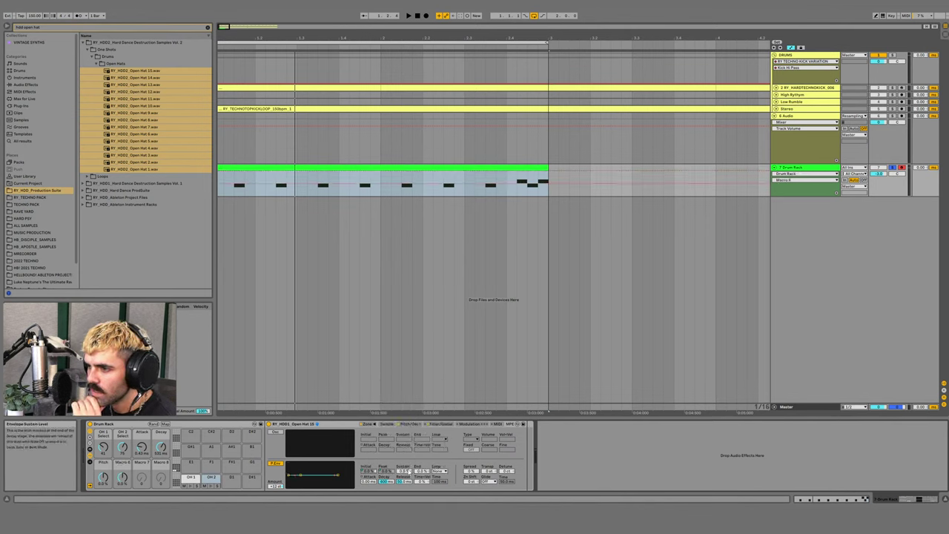
right_click(407, 471)
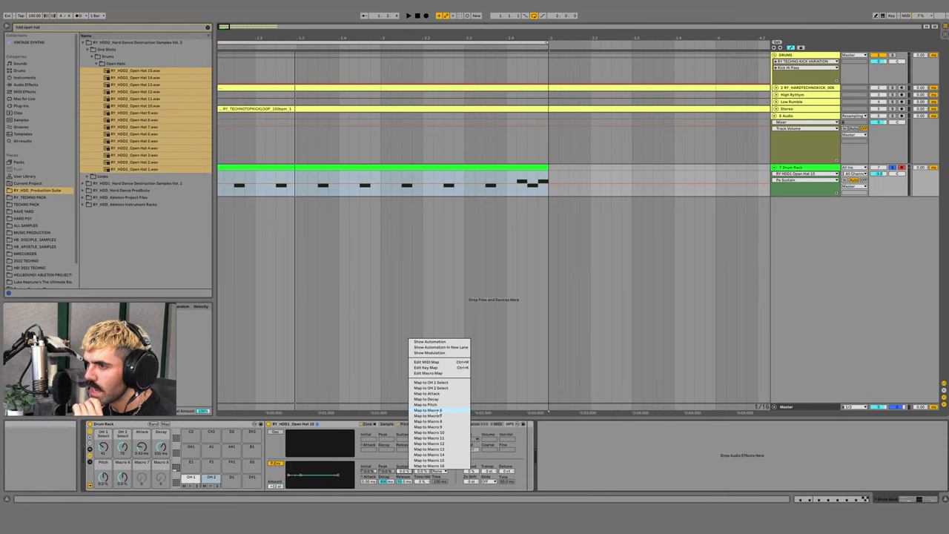
left_click(436, 411)
- Audition Macro 6 on OH 2's pitch during playback, returning it to 0.0%
key("space")
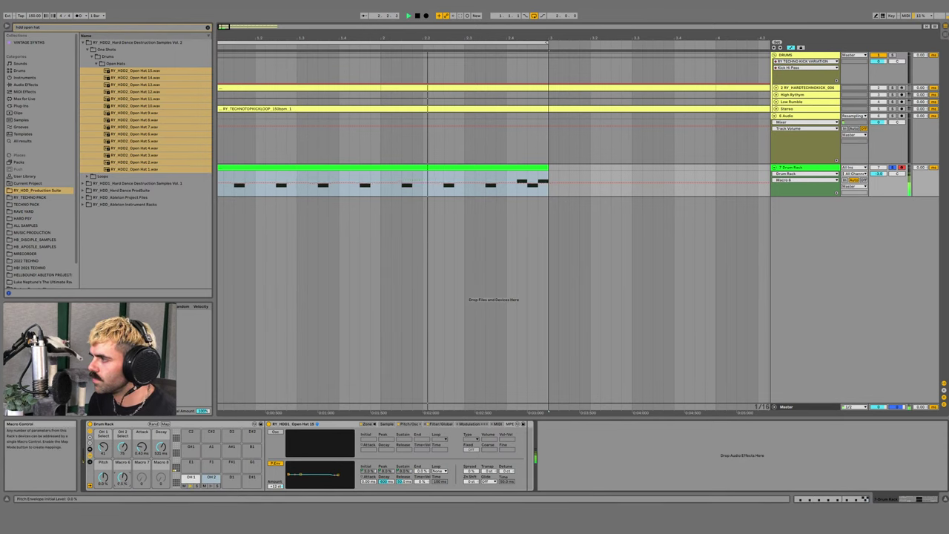
mouse_move(123, 478)
left_mouse_down()
mouse_move(124, 460)
mouse_move(123, 497)
left_mouse_up()
key("space")
- Rename the two pitch macros as OH 1 Pitch and OH 2 Pitch
left_click(104, 463)
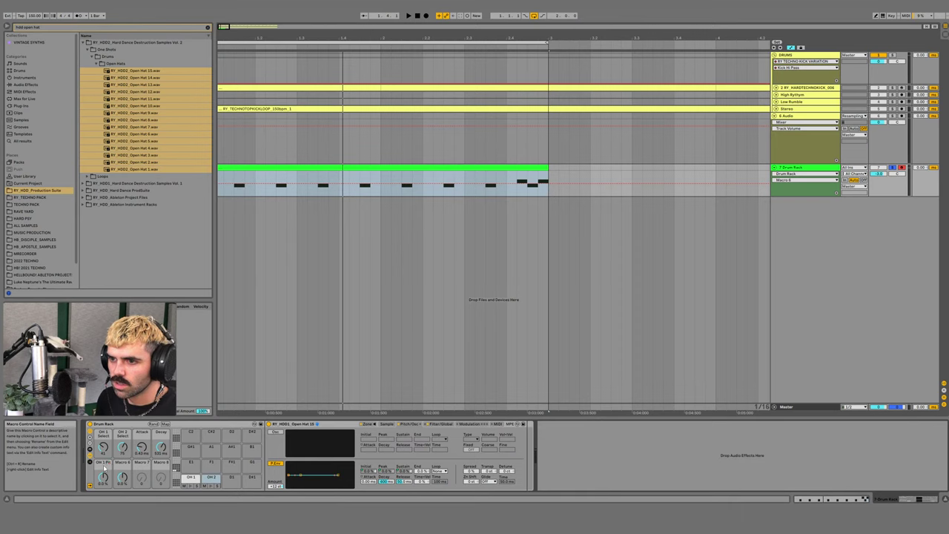
left_click(121, 462)
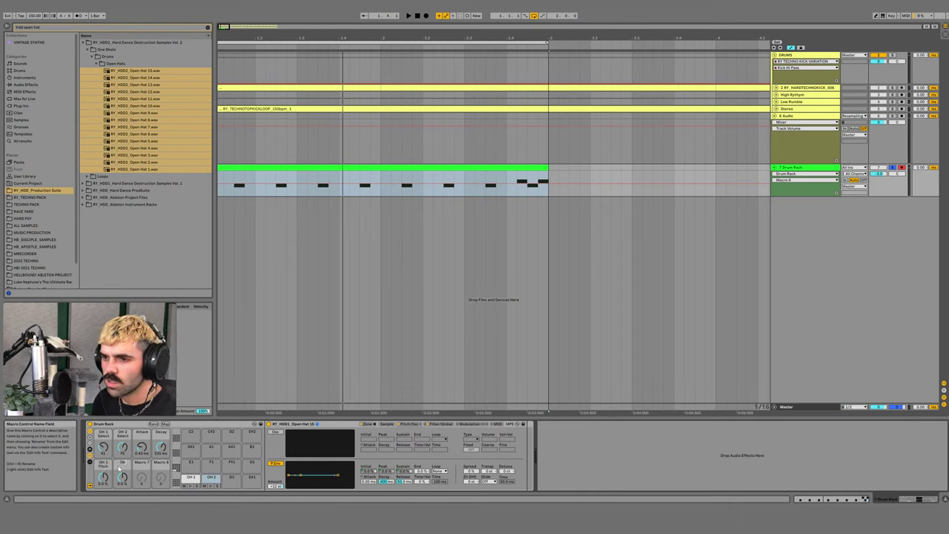
key("Return")
- Try a Reverb after OH 2's Sampler, search the browser for Echo, and delete the Reverb
key("ctrl+f")
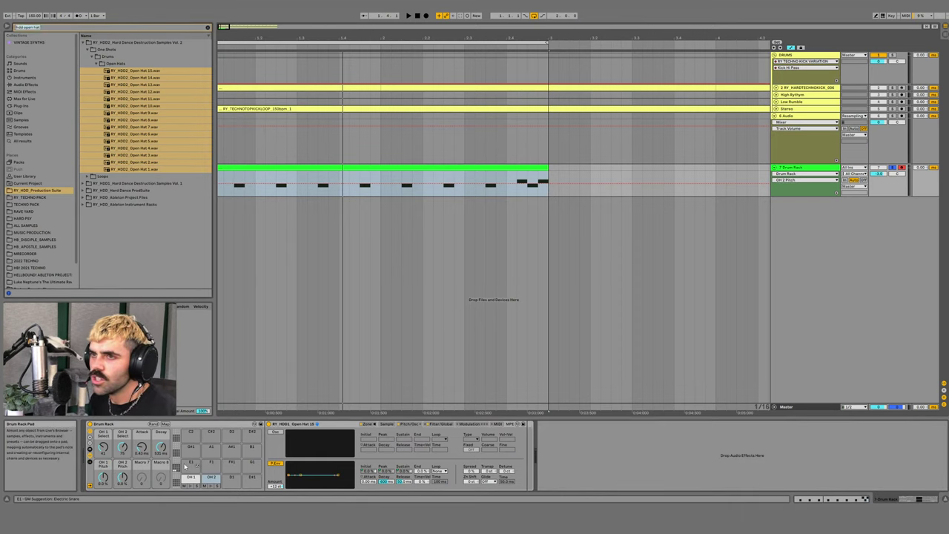
type("reverb")
left_click_drag(116, 43, 622, 480)
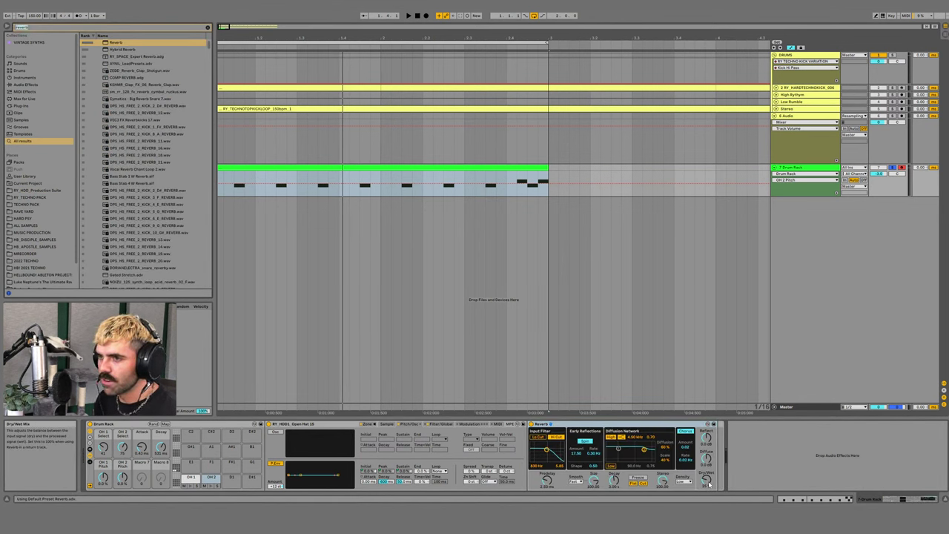
key("super+f")
type("echo")
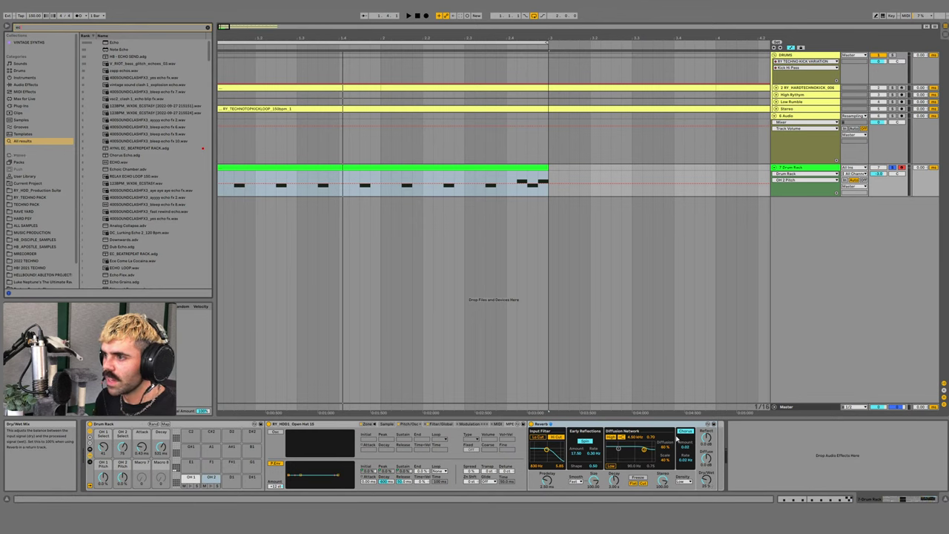
left_click(630, 425)
key("Delete")
- Group the Drum Rack into an Instrument Rack and map OH 1 Select and OH 2 Select to its Macros 1 and 2
left_click(126, 425)
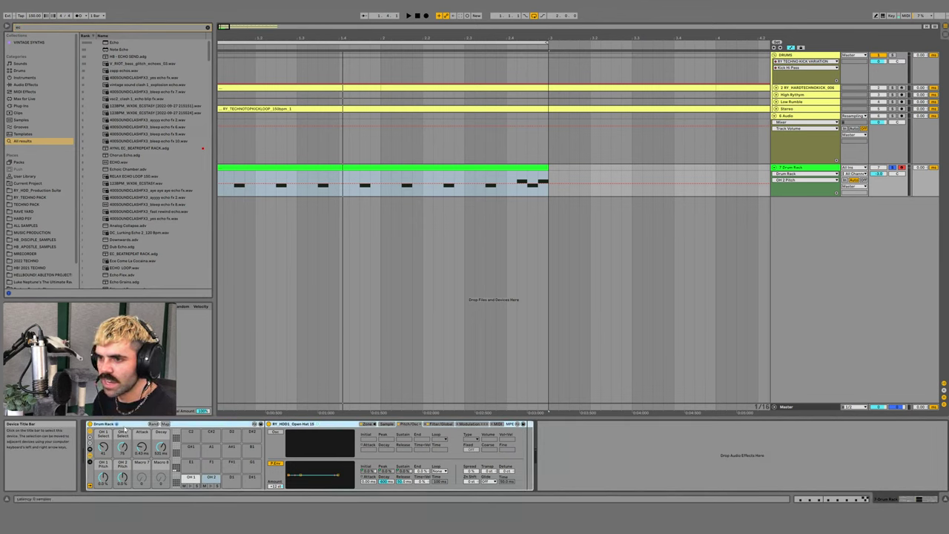
key("super+g")
right_click(114, 449)
left_click(140, 283)
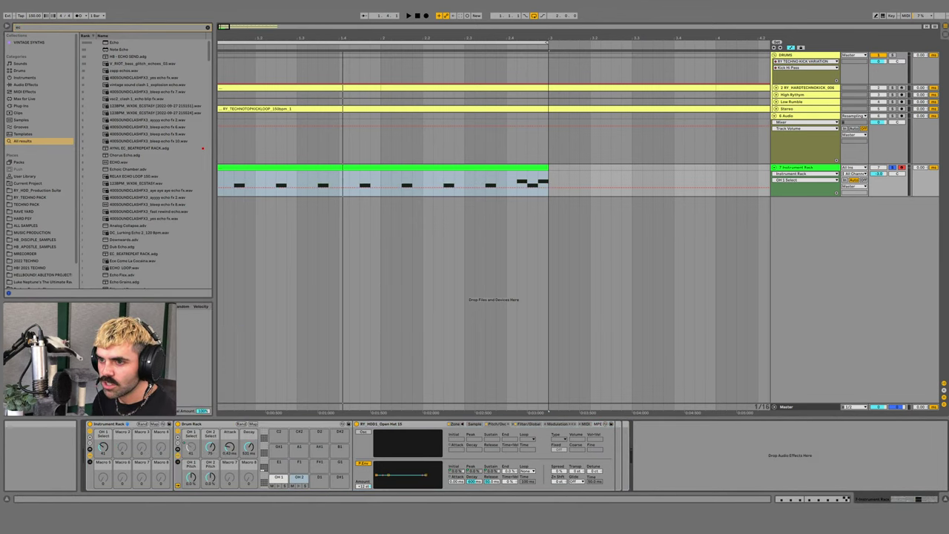
right_click(211, 447)
left_click(245, 290)
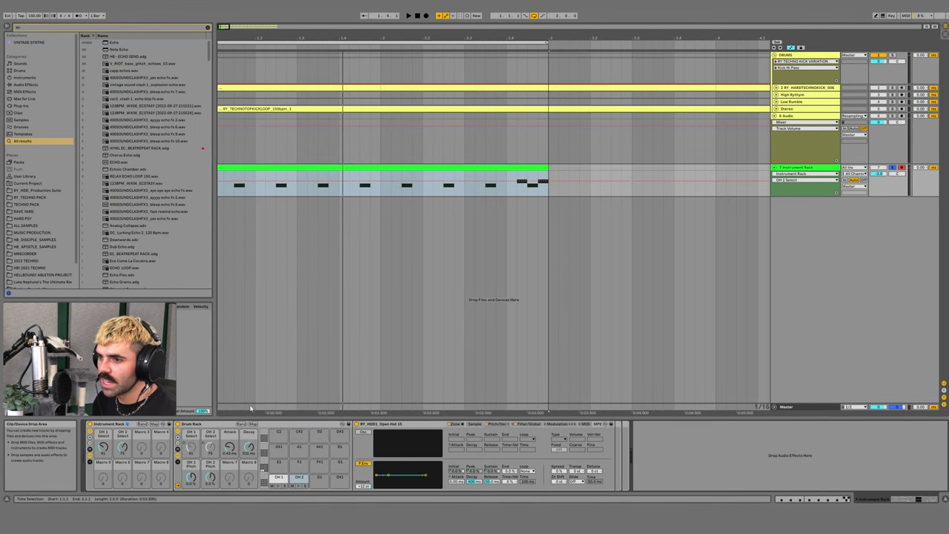
- Map the Drum Rack's Attack, Decay, OH 1 Pitch and OH 2 Pitch macros to Macros 3 to 6 of the Instrument Rack
right_click(229, 447)
left_click(254, 287)
right_click(250, 447)
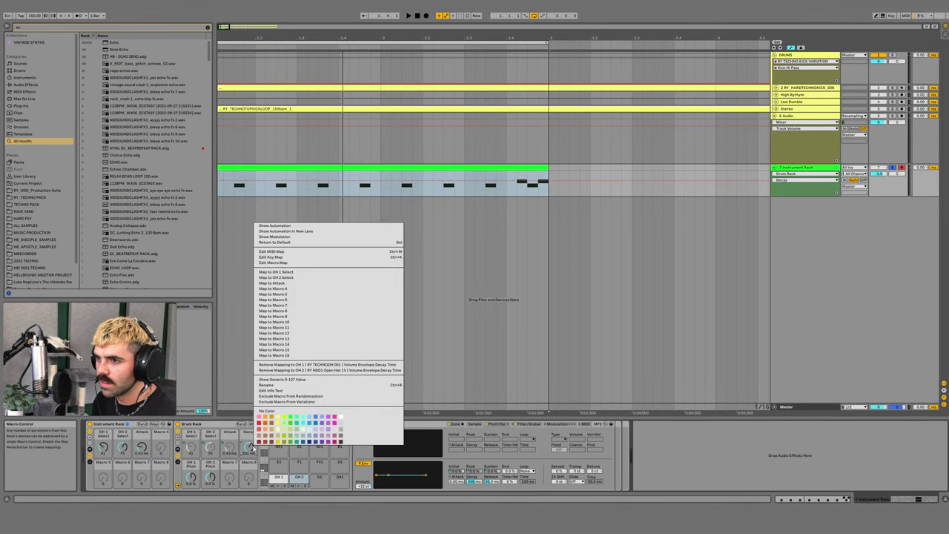
left_click(295, 292)
right_click(193, 476)
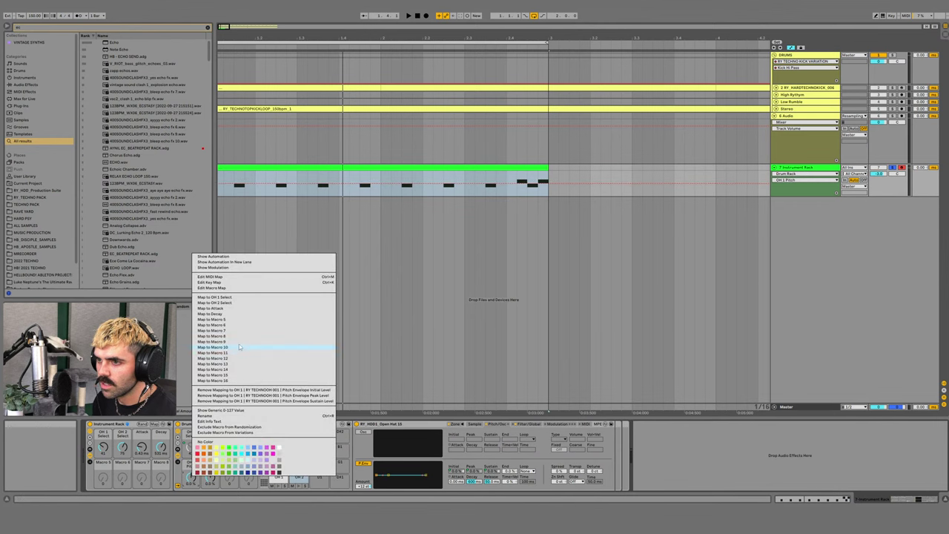
left_click(223, 319)
right_click(215, 477)
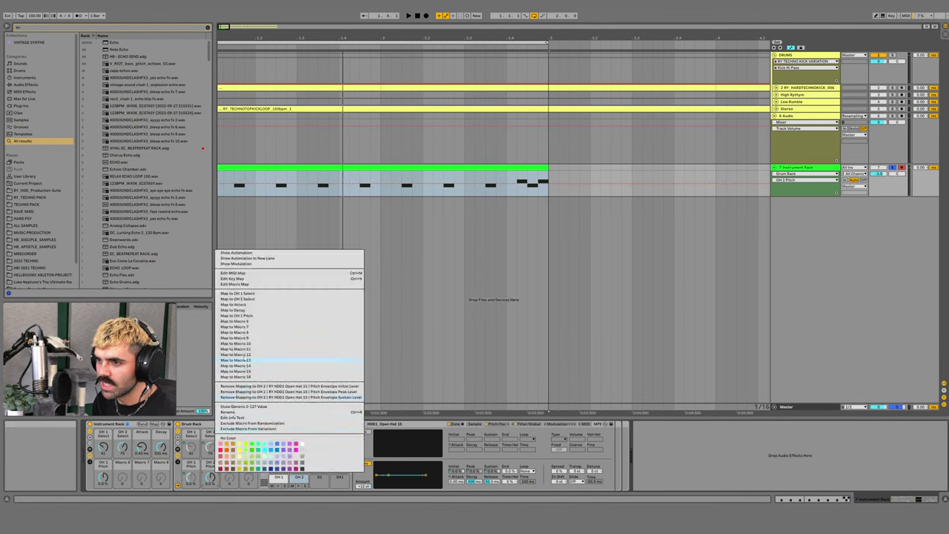
left_click(249, 322)
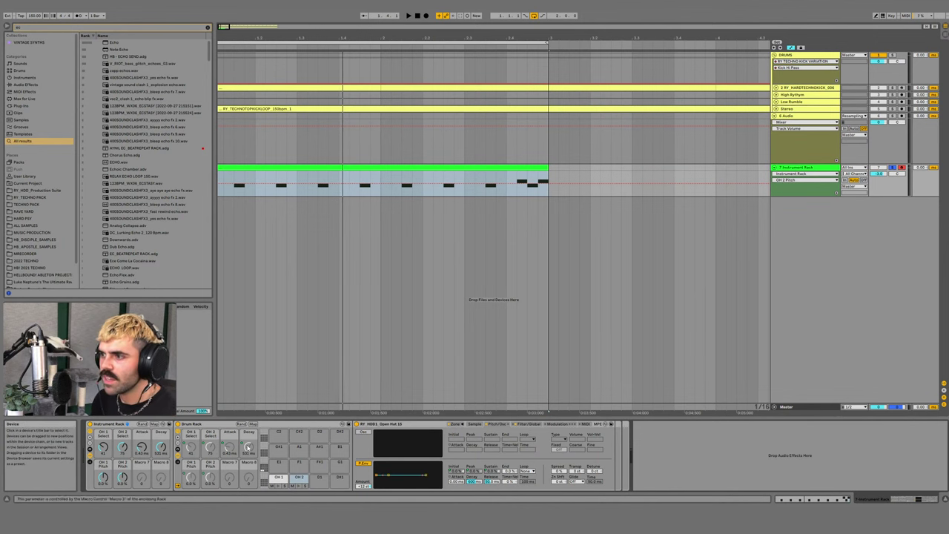
- Add a Reverb and an Echo after the Drum Rack inside the Instrument Rack
key("ctrl+f")
type("rever")
left_click_drag(118, 42, 625, 457)
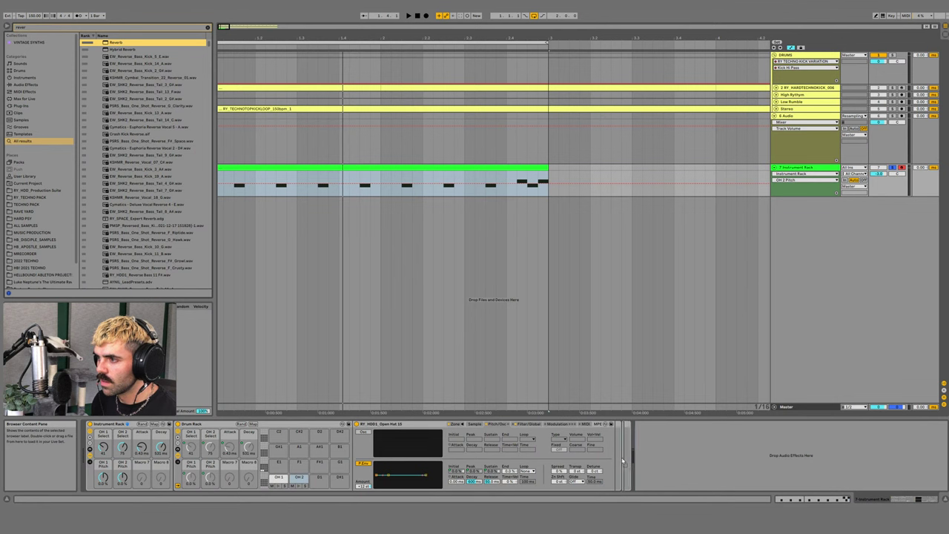
key("Return")
key("ctrl+f")
type("echo")
key("Down")
key("Return")
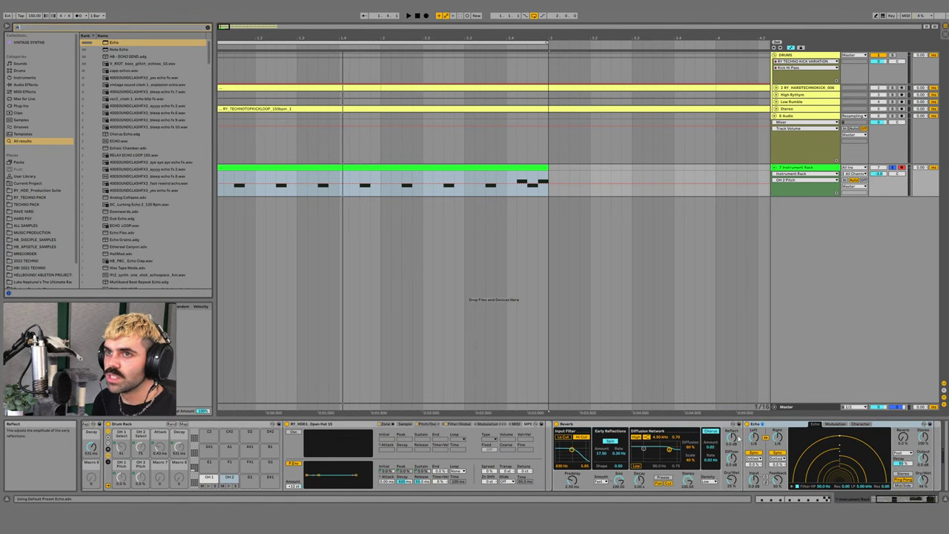
- Try the HB - INDUSTRIAL HAT BUSS rack after the Echo with its Dry/Wet macro at 0%
key("ctrl+f")
type("industrial")
key("Down")
key("Return")
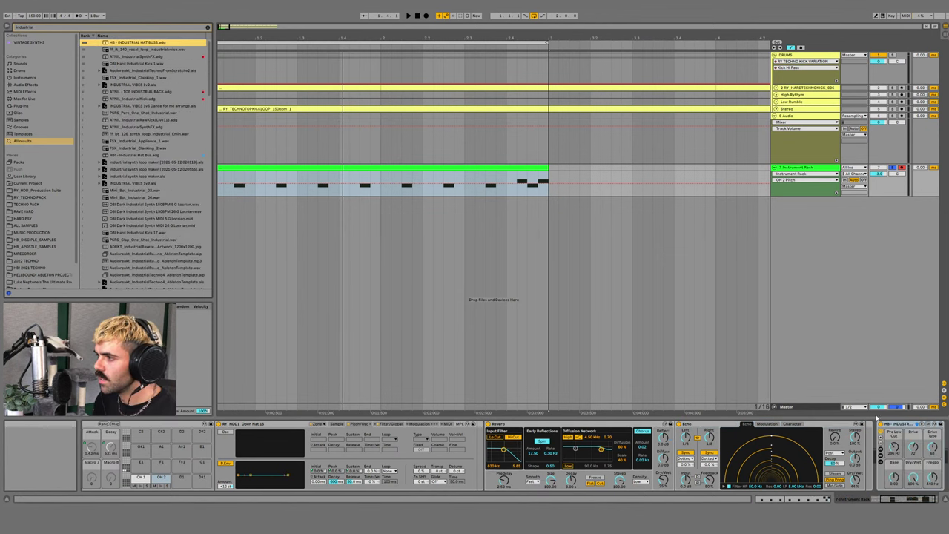
left_click(900, 477)
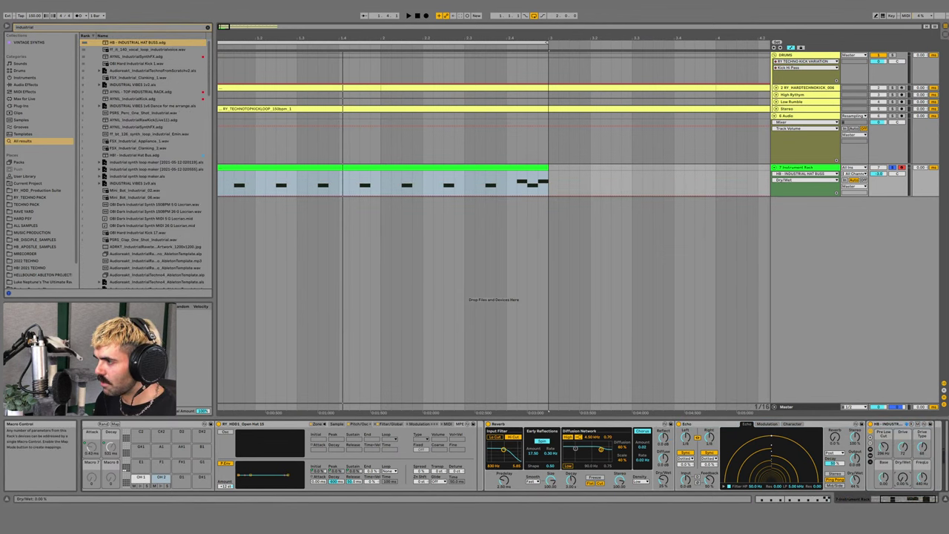
- Map the Reverb's Dry/Wet to Macro 7 and the Echo's Dry Wet to Macro 8 of the Instrument Rack
left_click(906, 503)
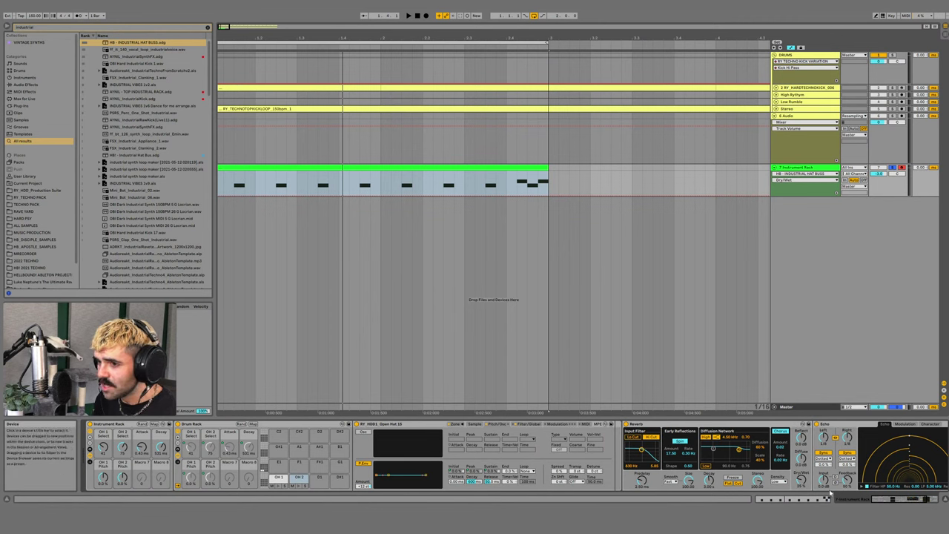
right_click(804, 483)
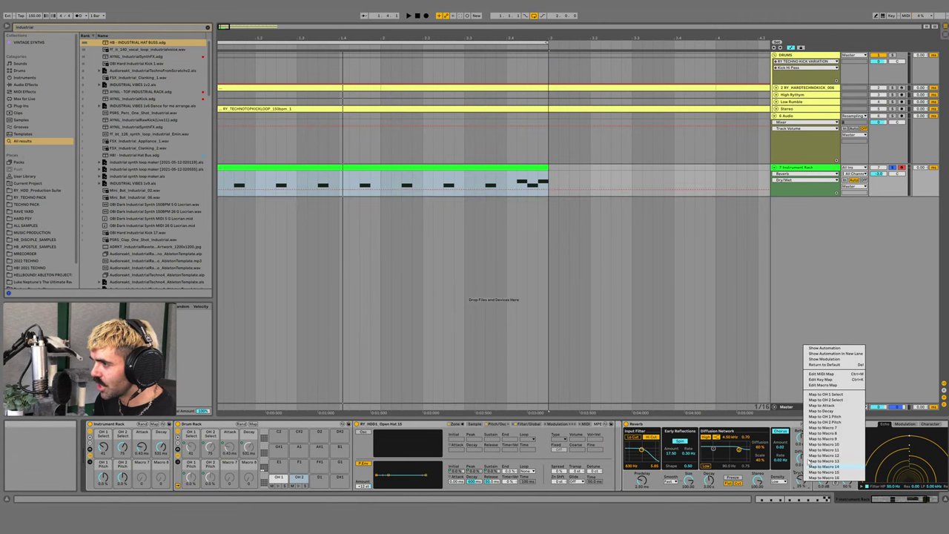
left_click(823, 427)
left_click_drag(893, 502, 906, 502)
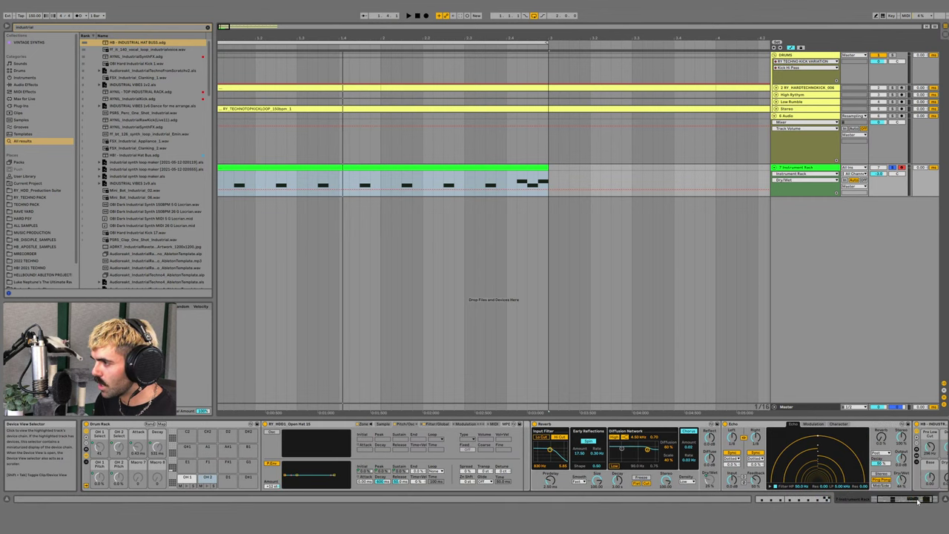
right_click(903, 485)
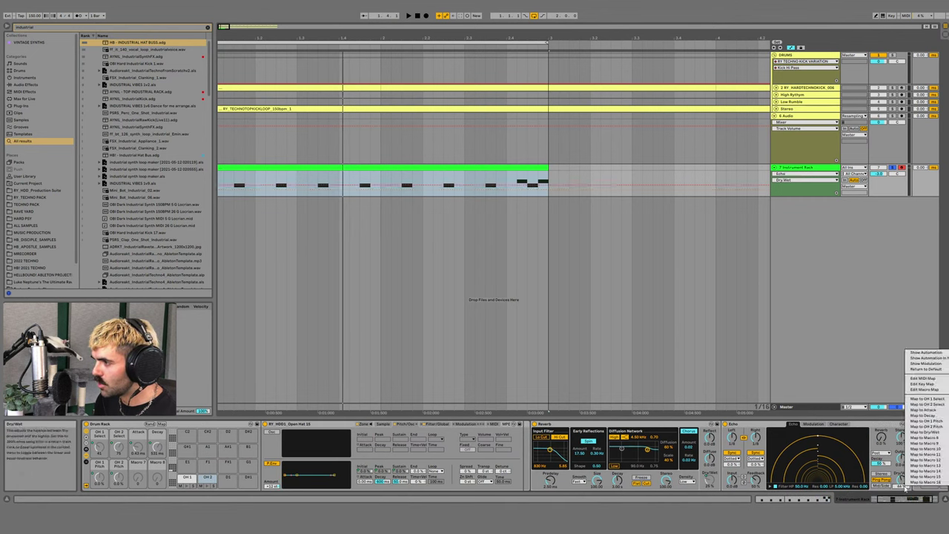
left_click(941, 438)
left_click_drag(906, 501, 916, 501)
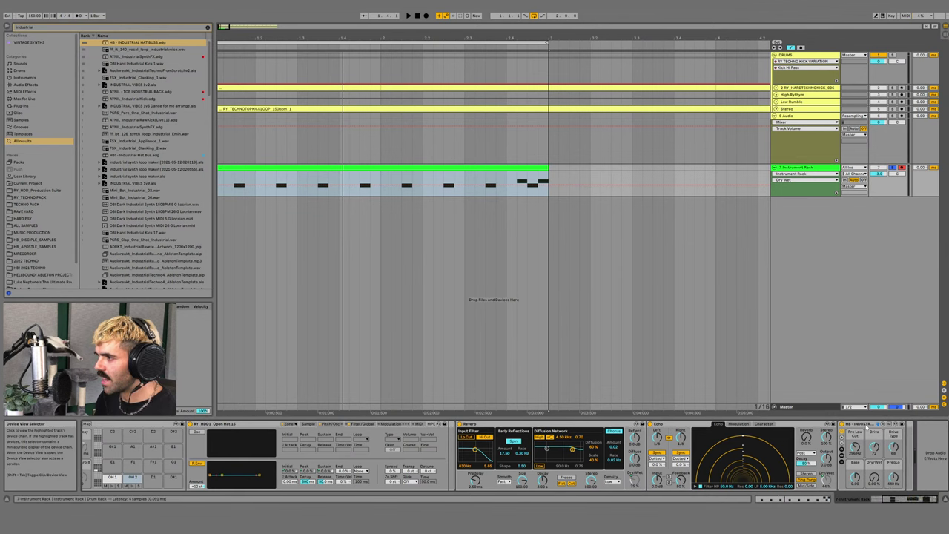
- Replace the HB - INDUSTRIAL HAT BUSS rack after the Echo with a Limiter
left_click(866, 425)
key("Delete")
key("ctrl+f")
type("limi")
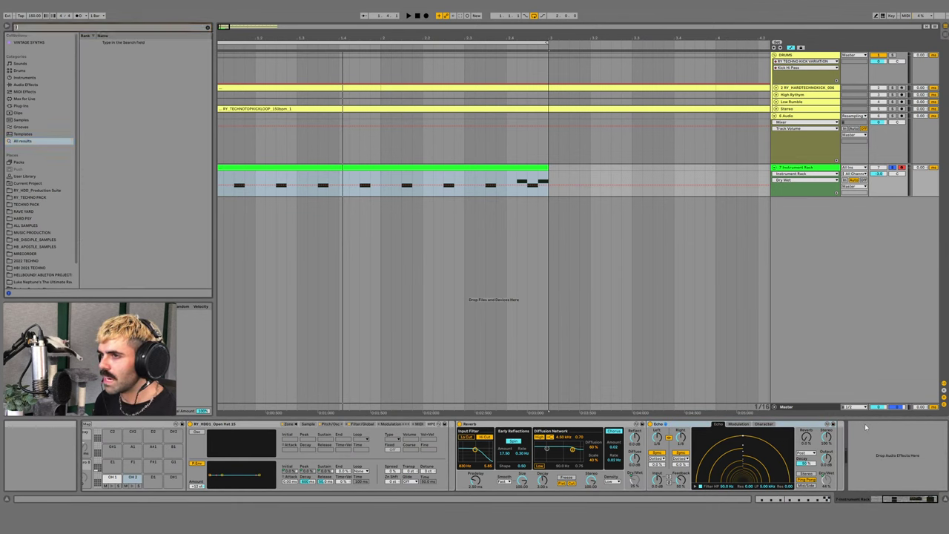
key("Return")
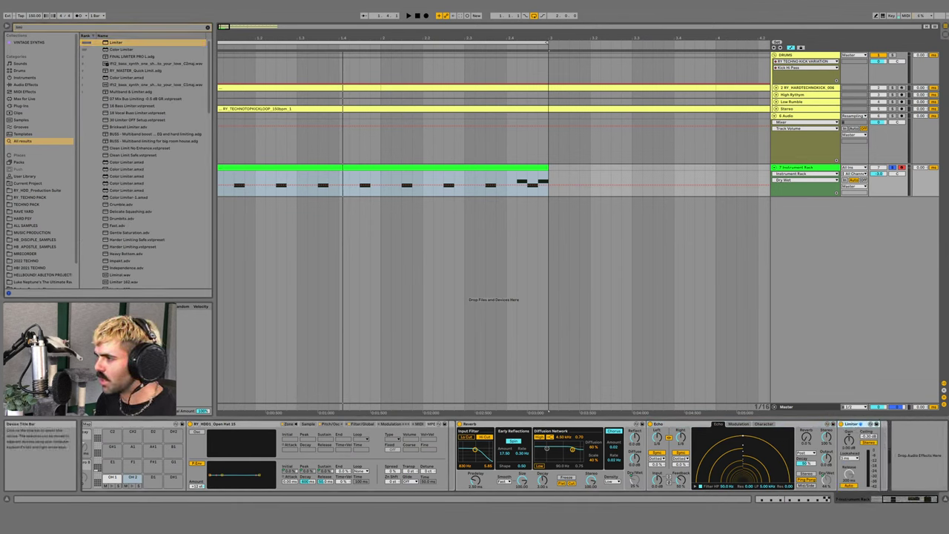
- Limit the macro mapping maximums to 50% for the Reverb's Dry/Wet and 40% for the Echo's Dry Wet
left_click_drag(899, 500, 872, 500)
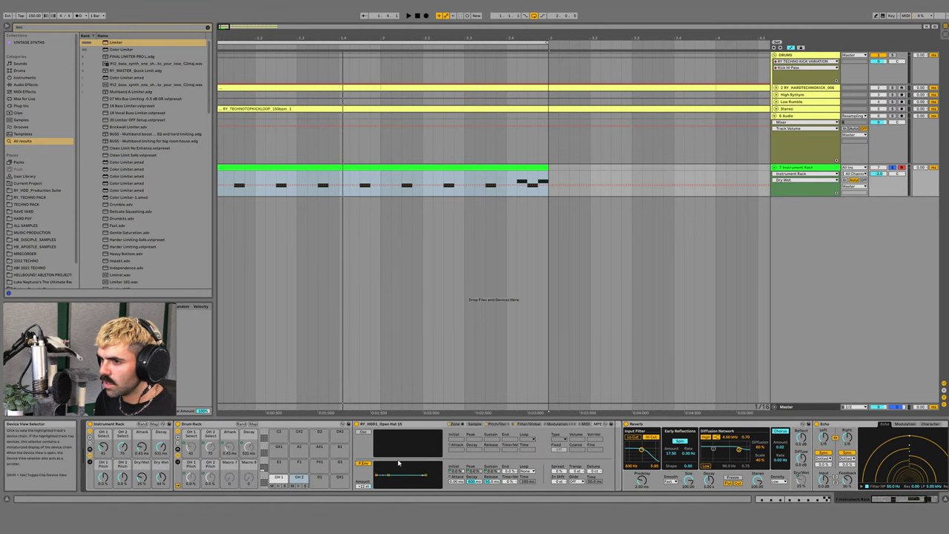
left_click(154, 425)
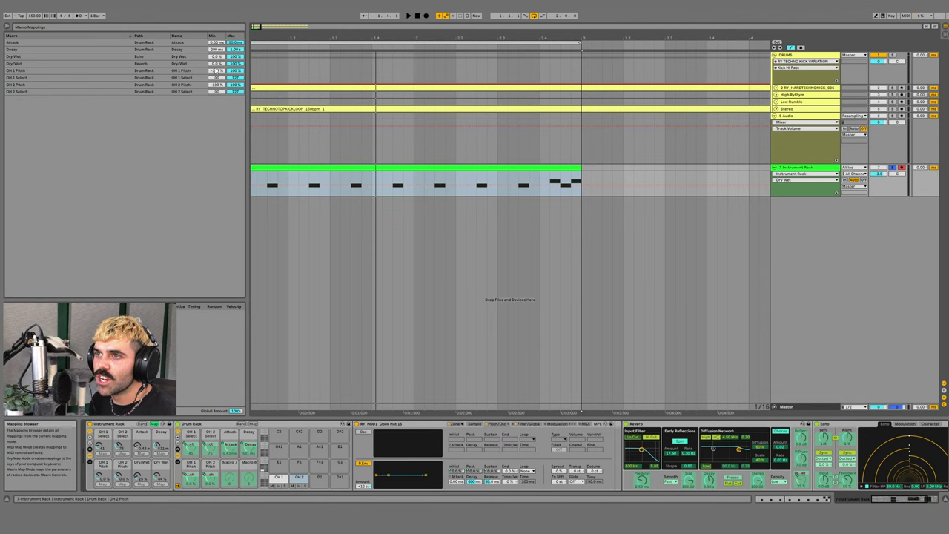
left_click(235, 64)
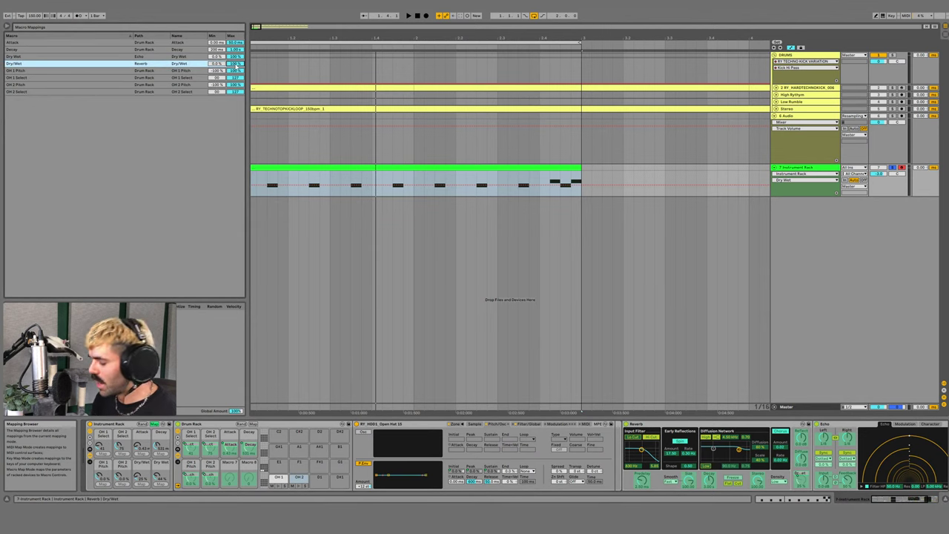
left_click(235, 57)
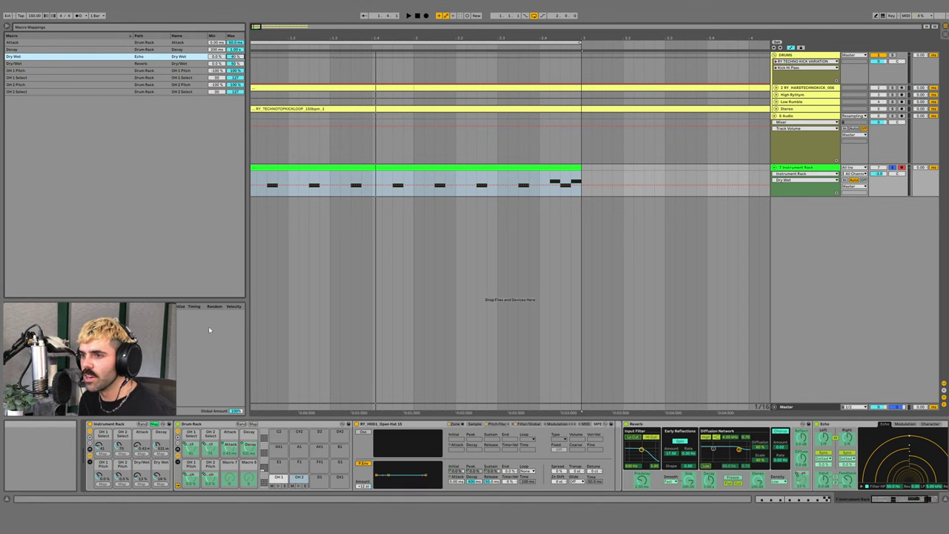
left_click(153, 423)
- Raise the reverb amount while the loop plays, and rename the two Dry/Wet macros as Reverb and Echo
key("space")
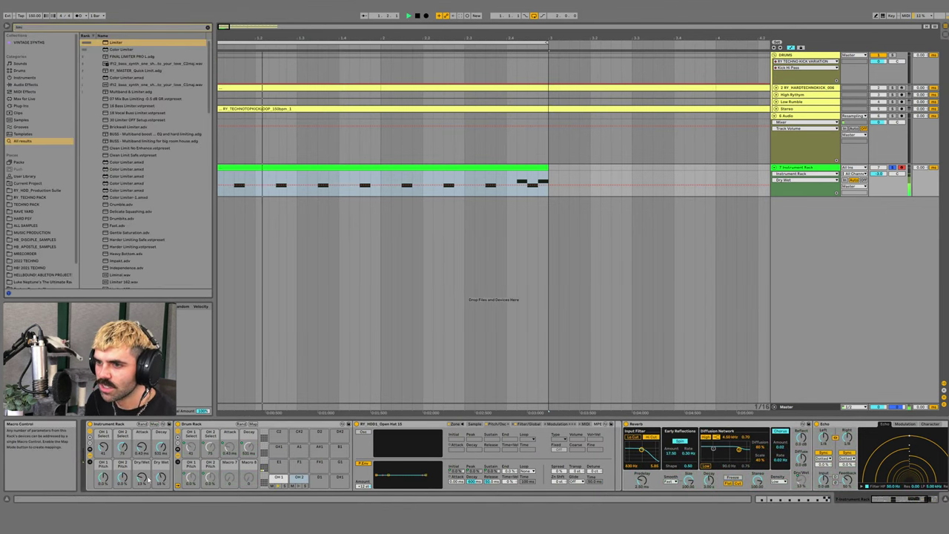
left_click_drag(141, 472, 142, 452)
key("ctrl+r")
type("Reverb")
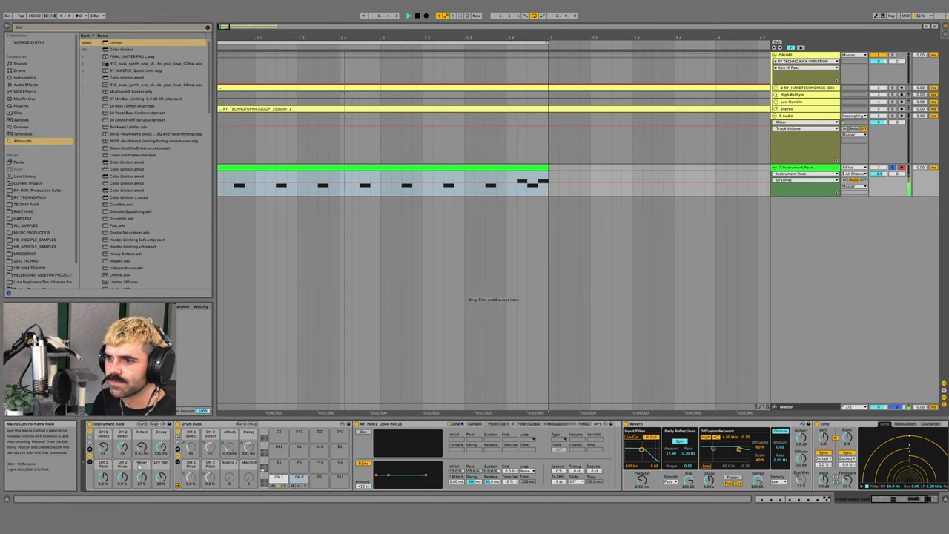
left_click(153, 471)
key("ctrl+f")
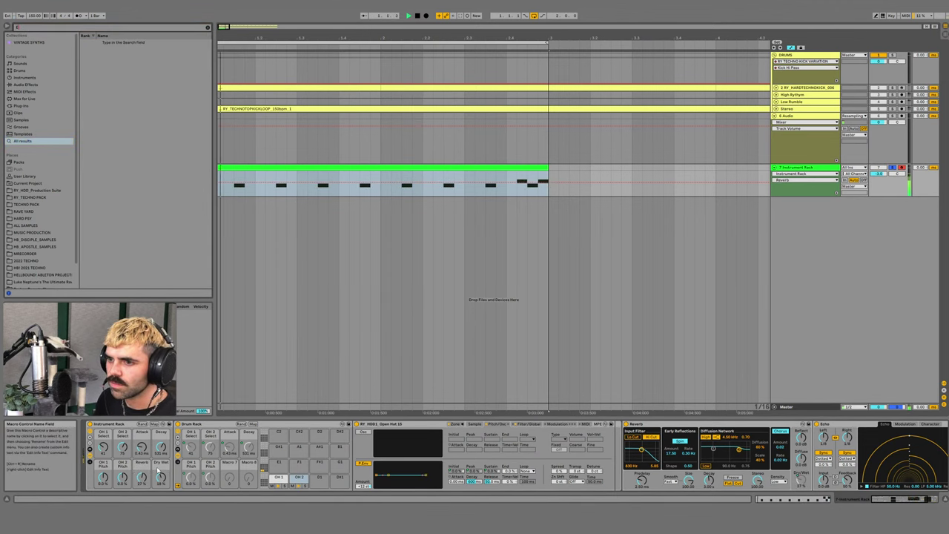
key("ctrl+r")
type("Echo")
key("Return")
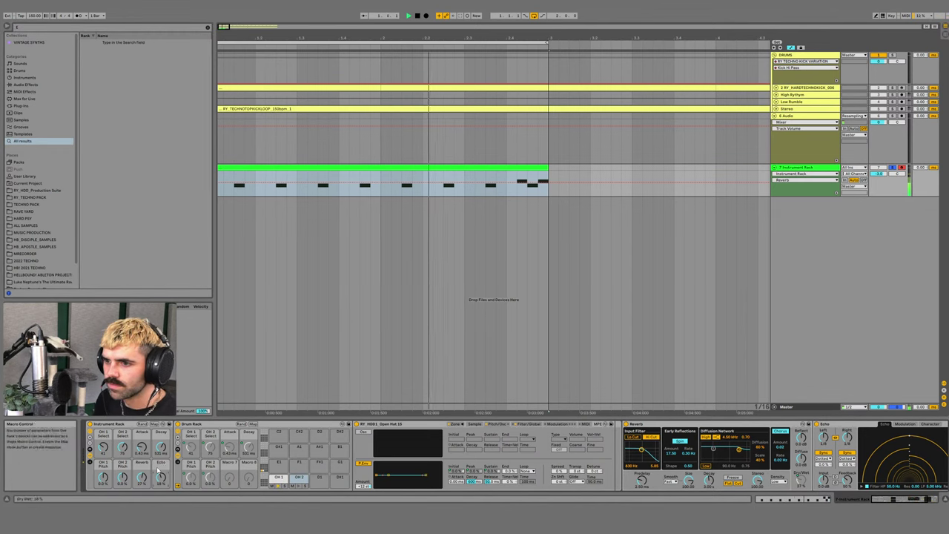
- Hide the Instrument Rack's inner devices and colour the OH 1 Select, OH 2 Select, Attack and Decay macros turquoise
left_click(90, 458)
right_click(119, 424)
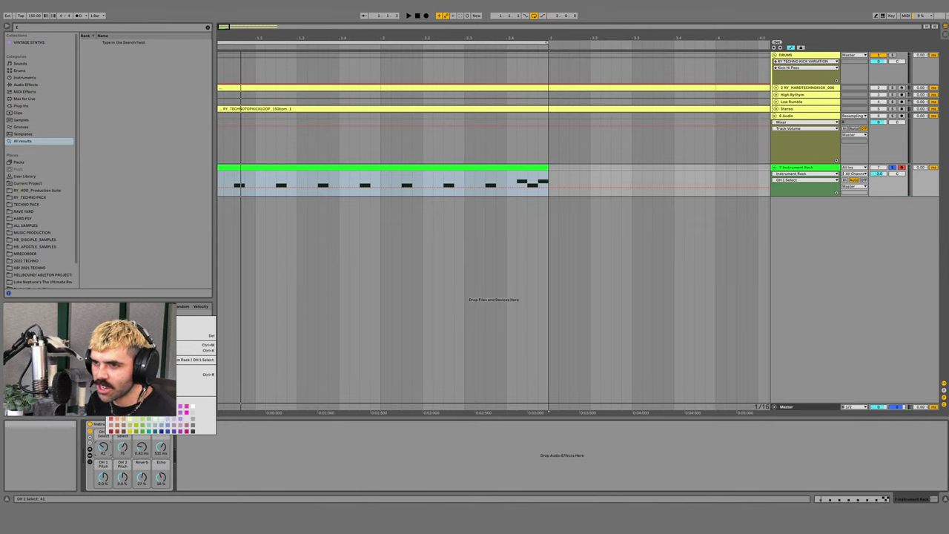
left_click(103, 432)
right_click(103, 433)
left_click(173, 407)
right_click(140, 434)
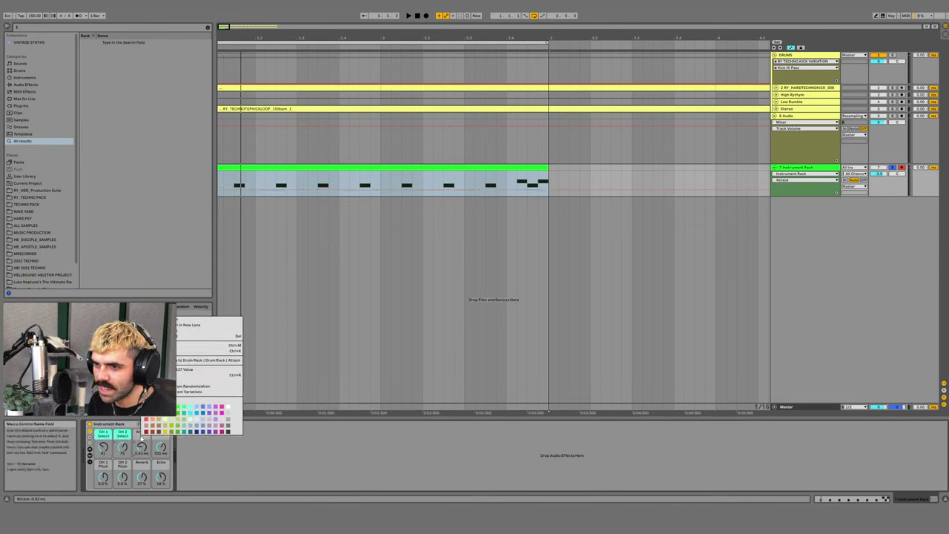
left_click(190, 407)
right_click(169, 432)
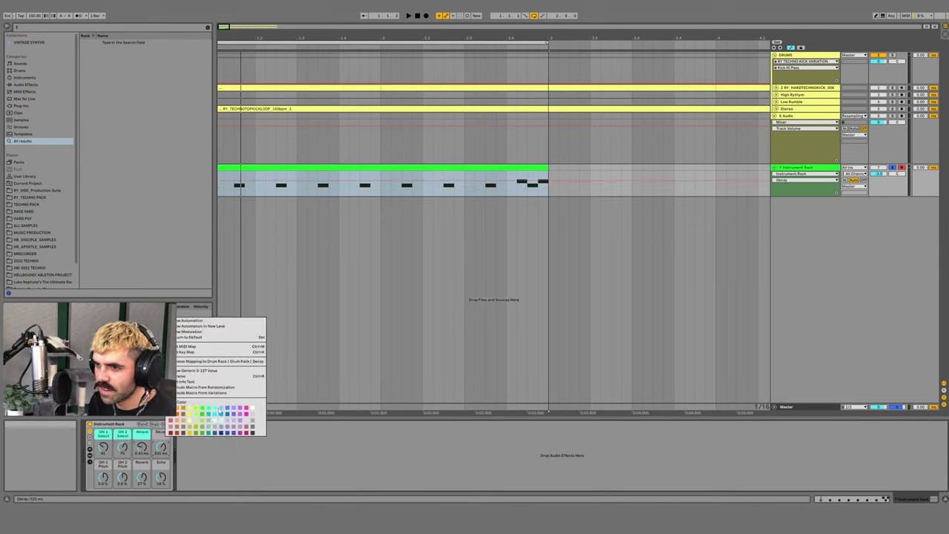
left_click(216, 409)
- Colour the OH 1 Pitch and OH 2 Pitch macros turquoise
right_click(103, 464)
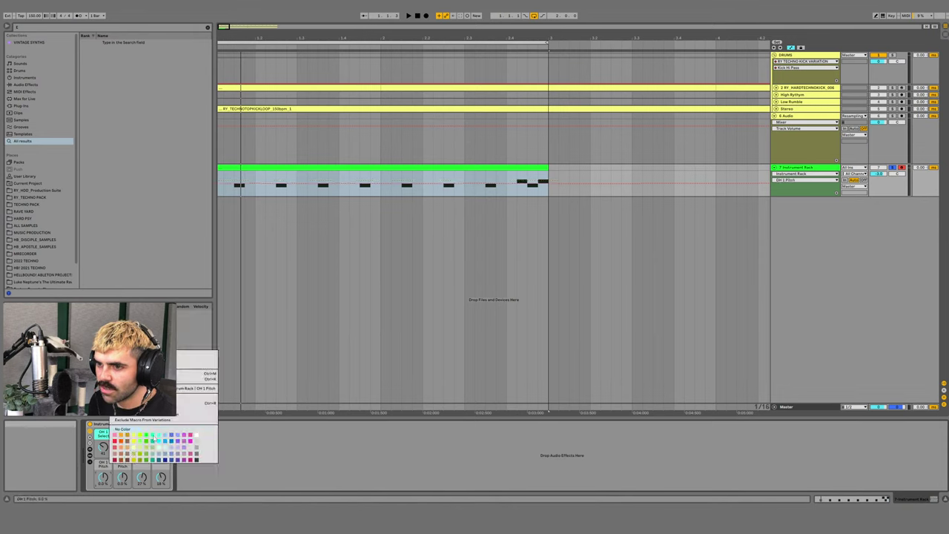
left_click(154, 438)
right_click(131, 461)
left_click(169, 440)
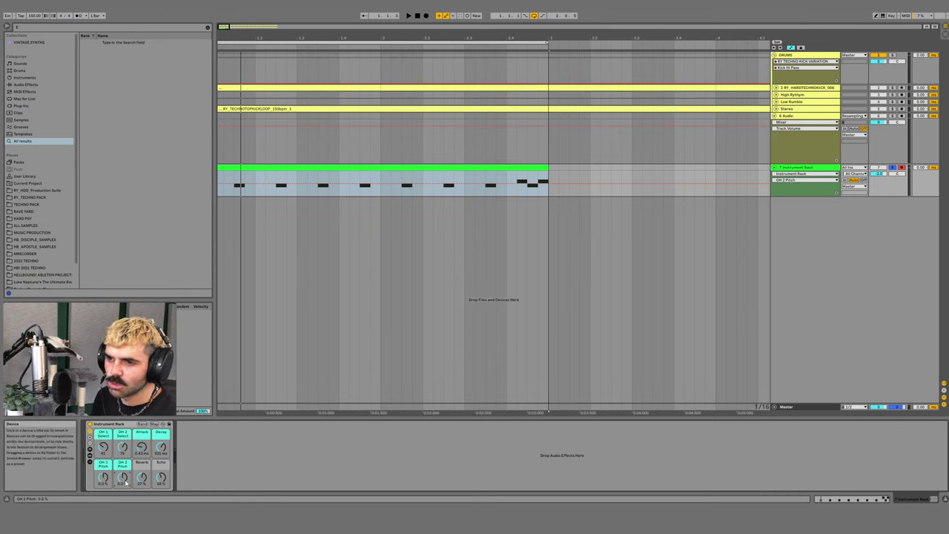
- Colour the Reverb and Echo macros light yellow
right_click(145, 463)
left_click(167, 439)
right_click(164, 462)
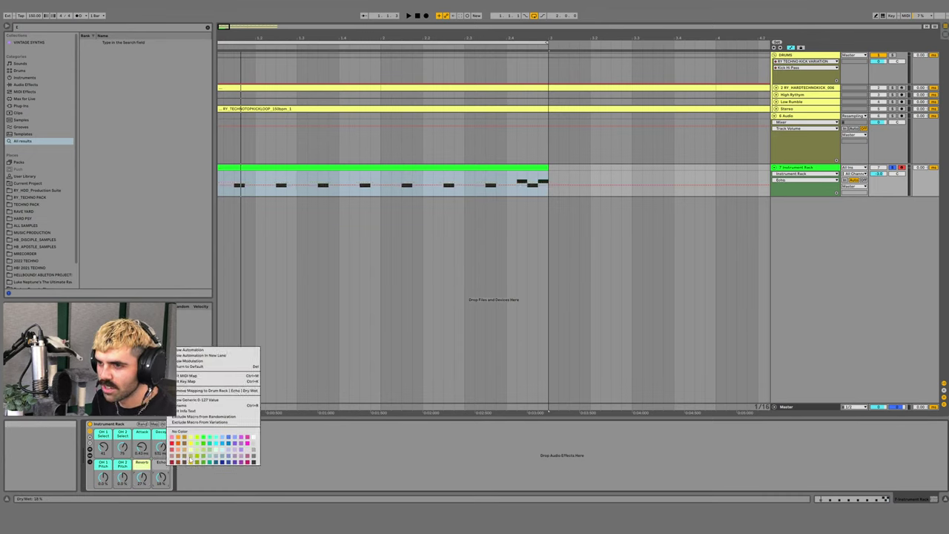
left_click(190, 449)
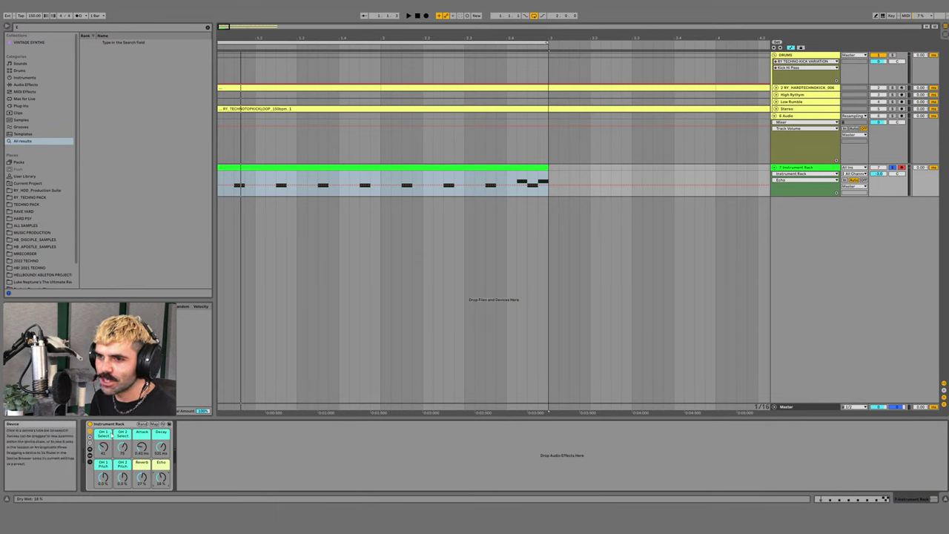
- Randomize the Instrument Rack's macros twice while the loop plays, and raise the hat track's volume against the drums
left_click(130, 423)
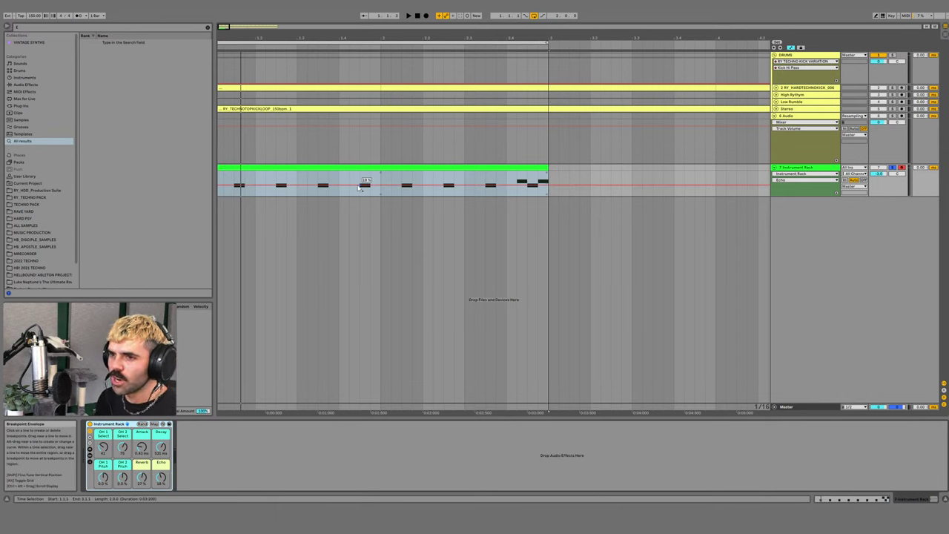
key("space")
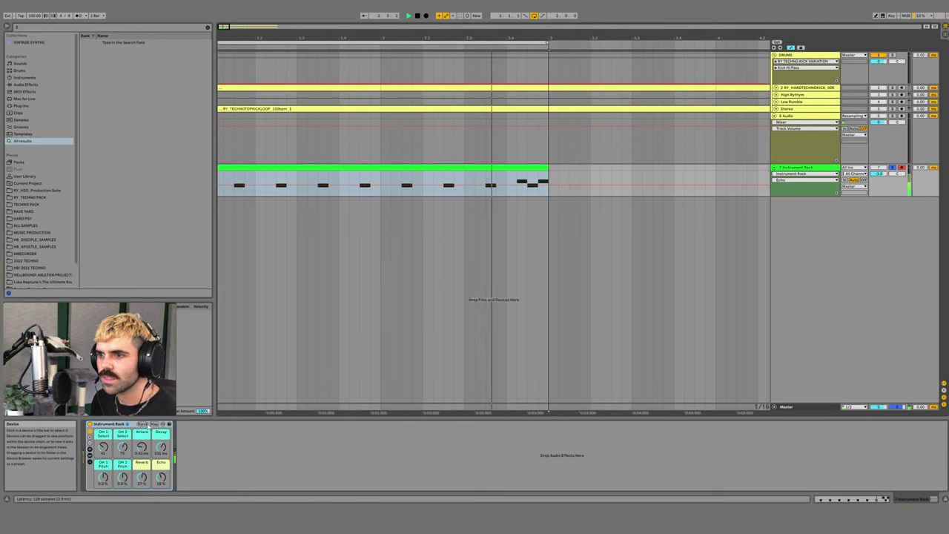
left_click(142, 424)
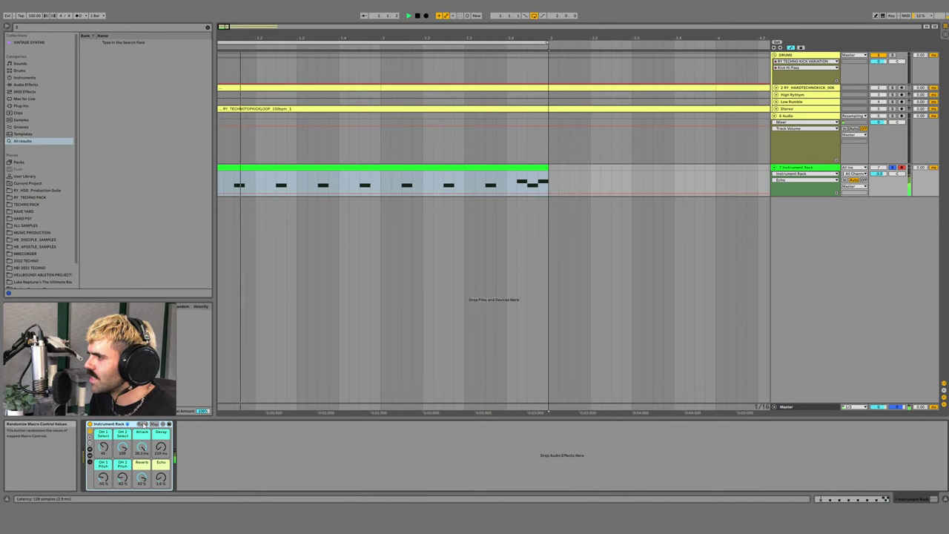
left_click(144, 424)
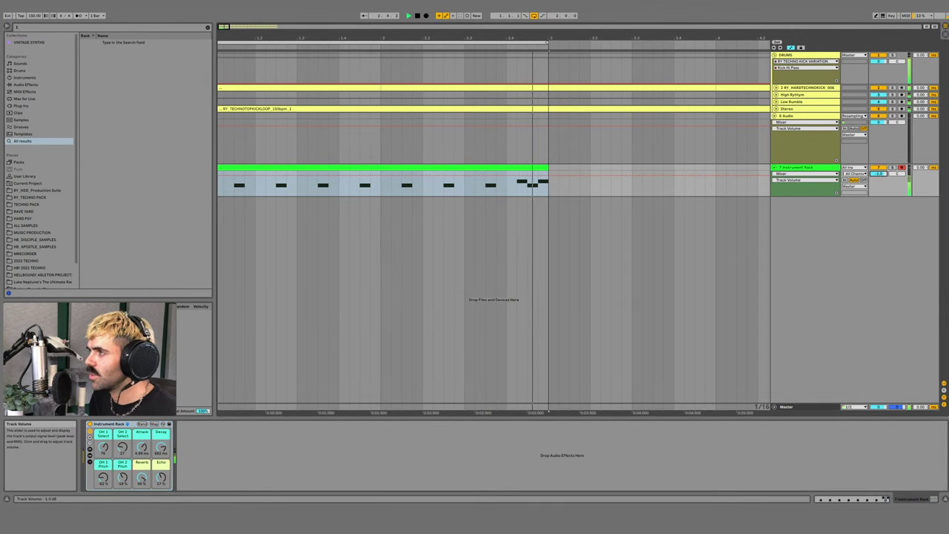
left_click_drag(880, 175, 879, 166)
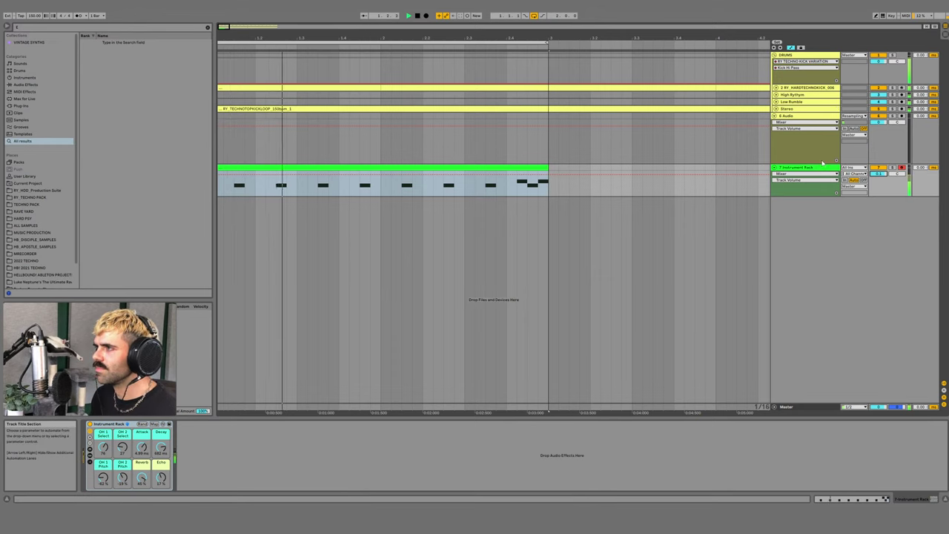
- Rename the Instrument Rack track to "Open Hats", randomize the rack's macro values and stop playback
left_click(819, 169)
key("ctrl+r")
type("Open")
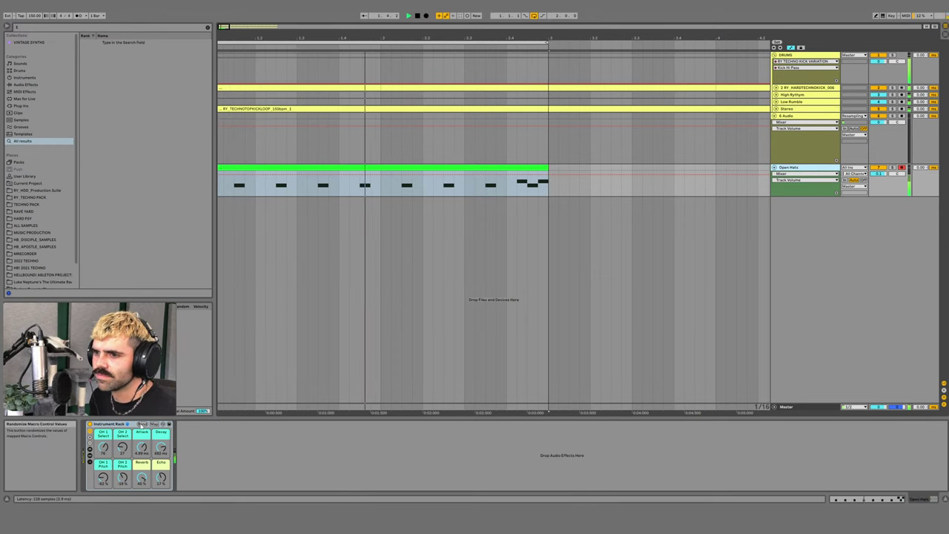
left_click(142, 424)
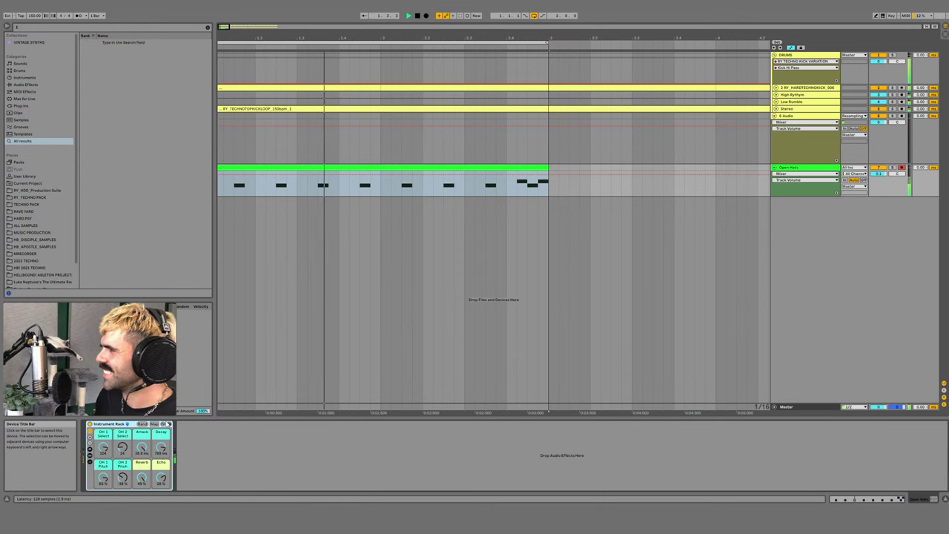
key("space")
- Add a new MIDI track below Open Hats and load an empty Drum Rack onto it
left_click(803, 170)
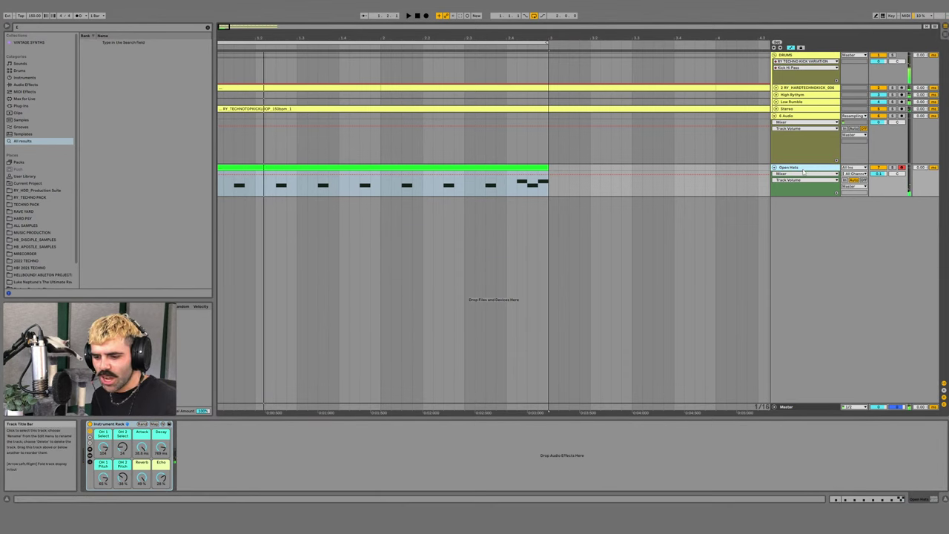
key("ctrl+shift+t")
key("ctrl+f")
type("drum rac")
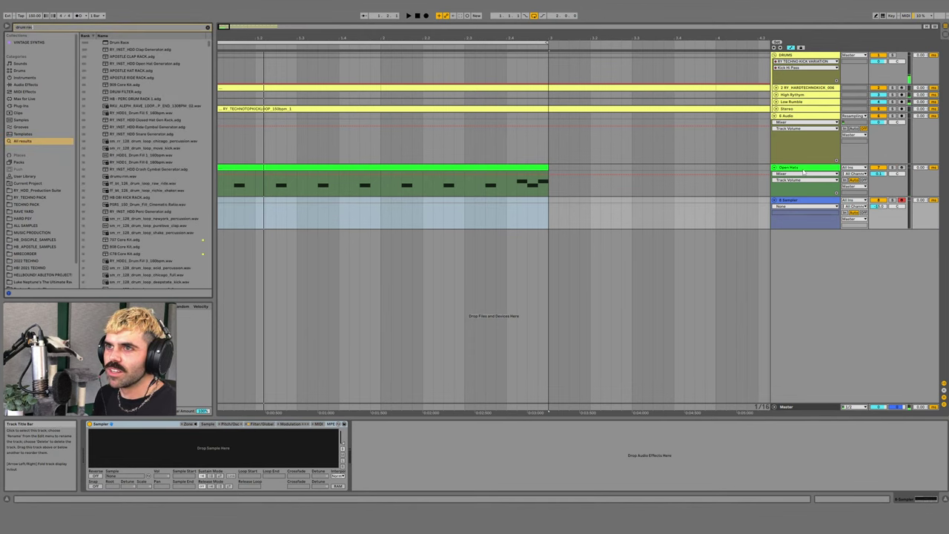
key("Down")
key("Return")
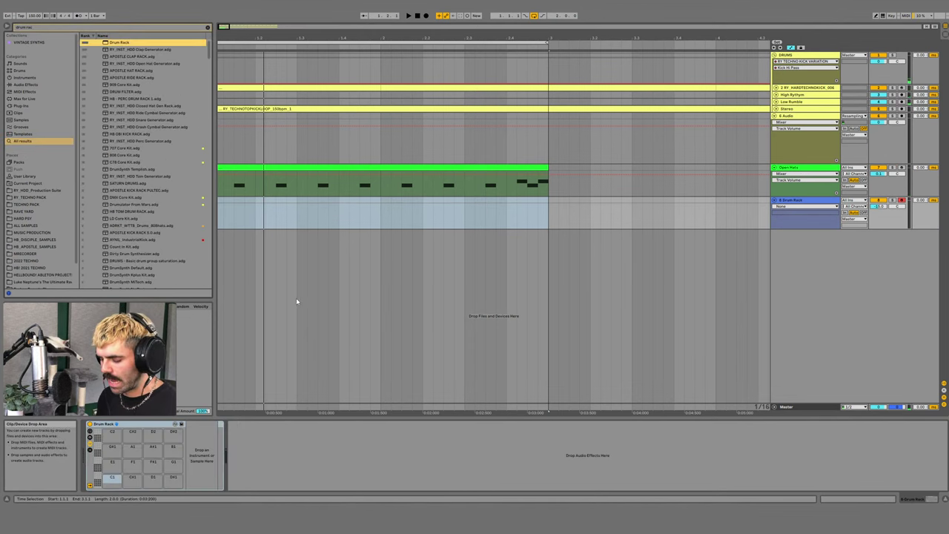
- Place a Sampler on both the C1 and C#1 pads of the Drum Rack
key("ctrl+f")
type("sampler")
key("Down")
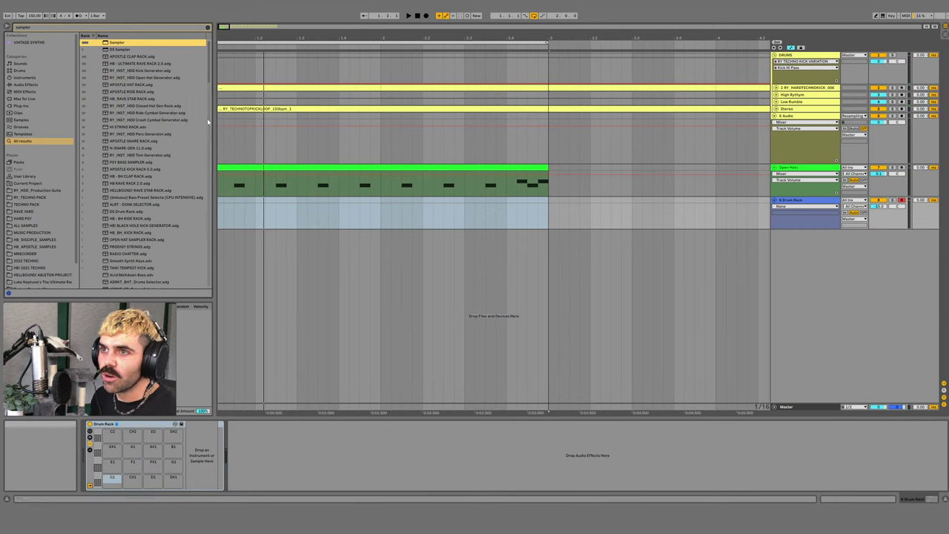
left_click_drag(104, 43, 111, 478)
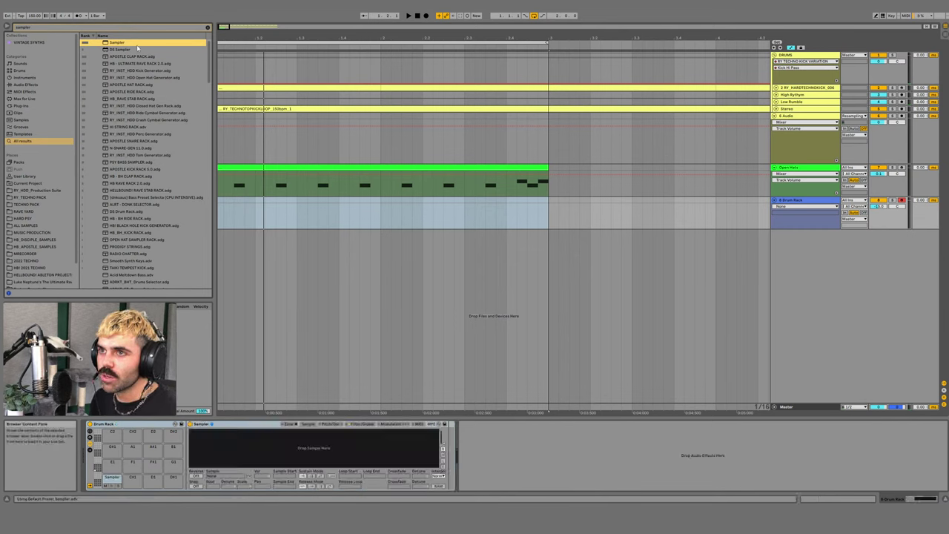
left_click_drag(156, 239, 132, 484)
- Search the browser for "clap 00", reveal the clap samples in their CLAP RACK folder and select clap_002.wav
key("ctrl+f")
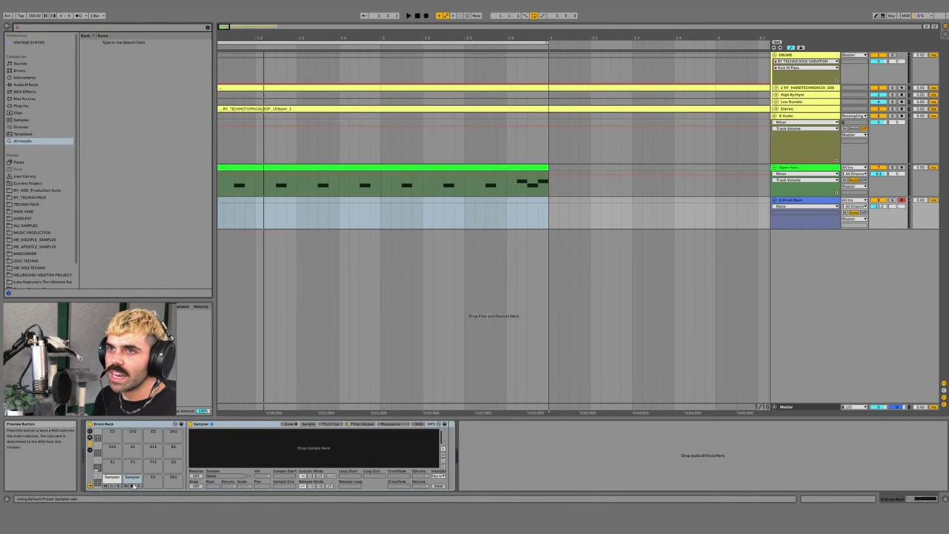
type("clap 00")
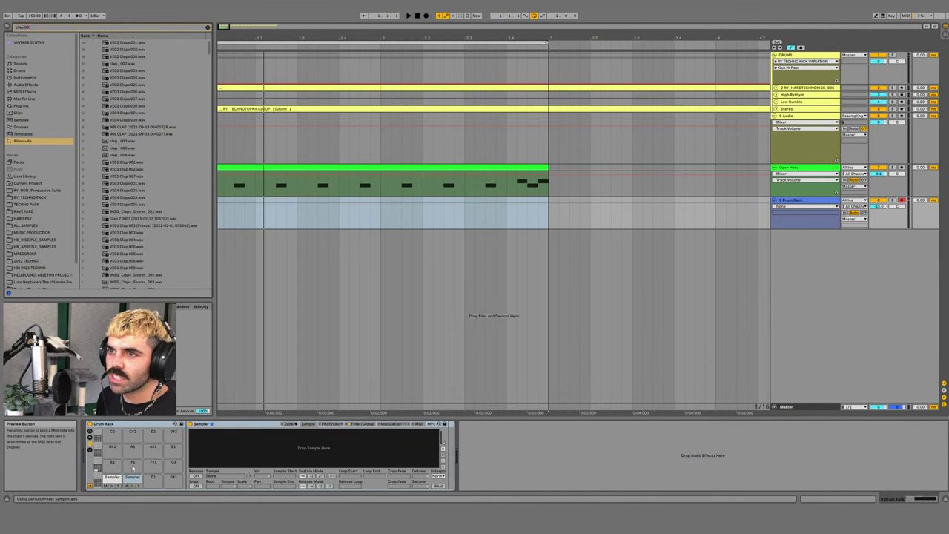
right_click(121, 148)
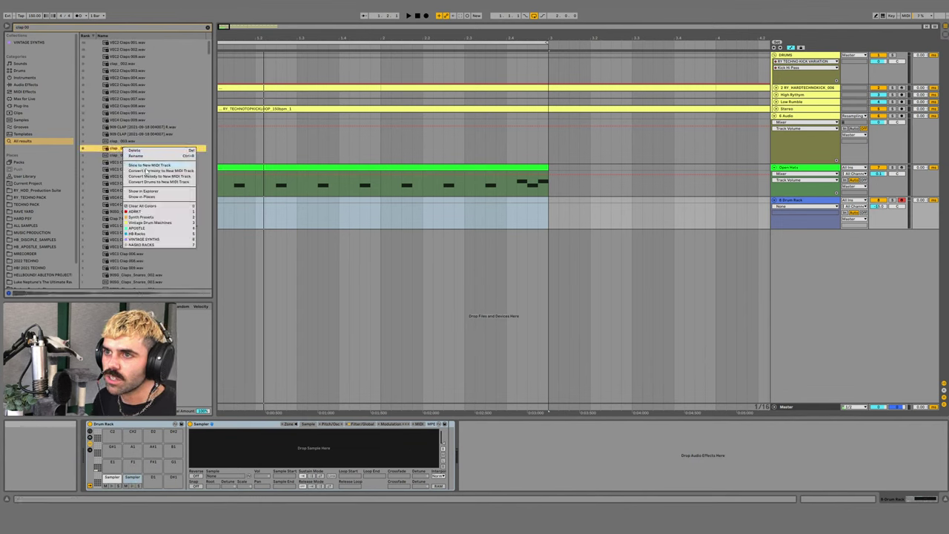
left_click(152, 196)
left_click(124, 85)
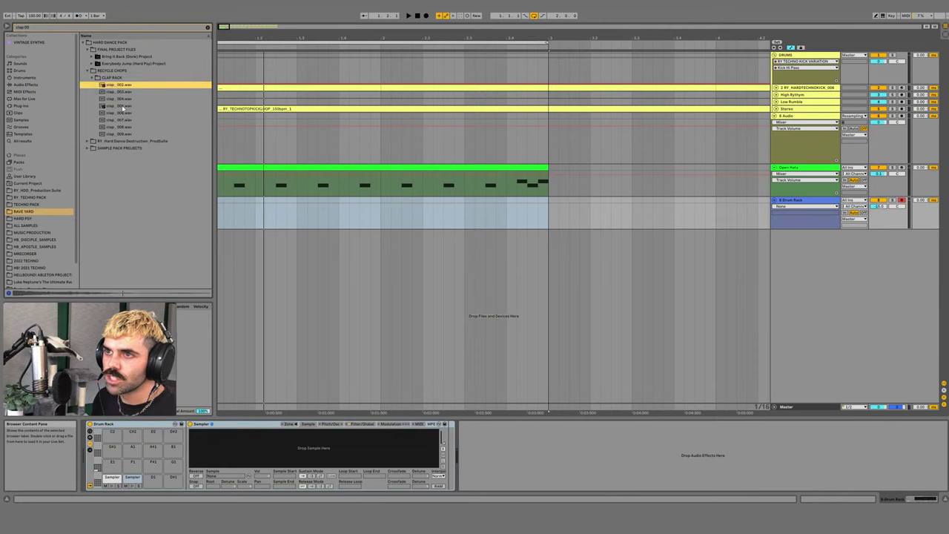
- Widen the search to "clap" and load samples clap_002 to clap_095 into the C#1 pad's Sampler
left_click(72, 28)
key("BackSpace")
key("BackSpace")
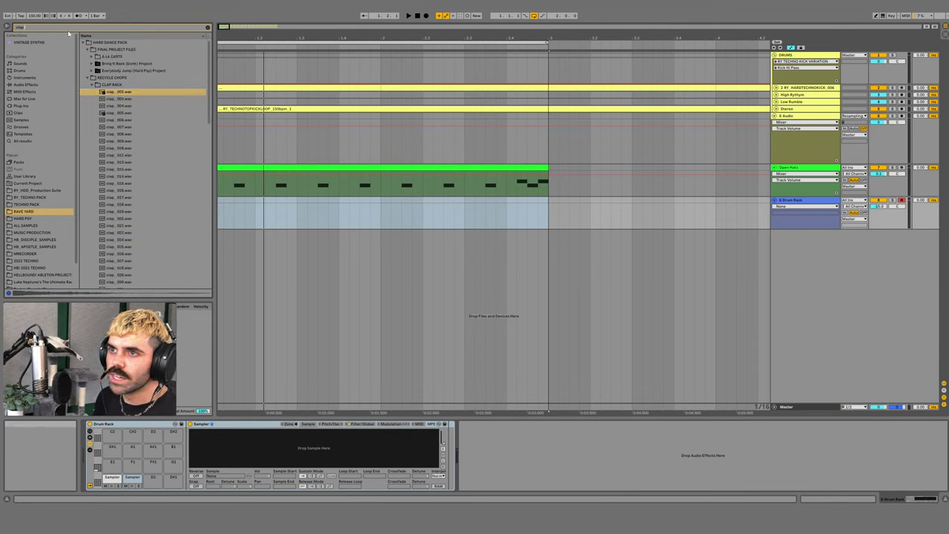
scroll(148, 153, "down", 10)
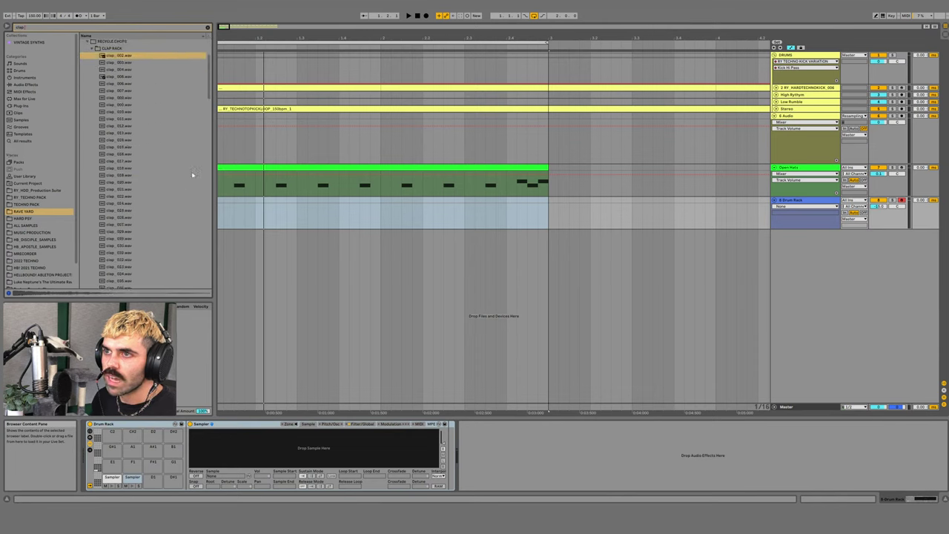
scroll(204, 141, "down", 5)
left_click(195, 185, "shift")
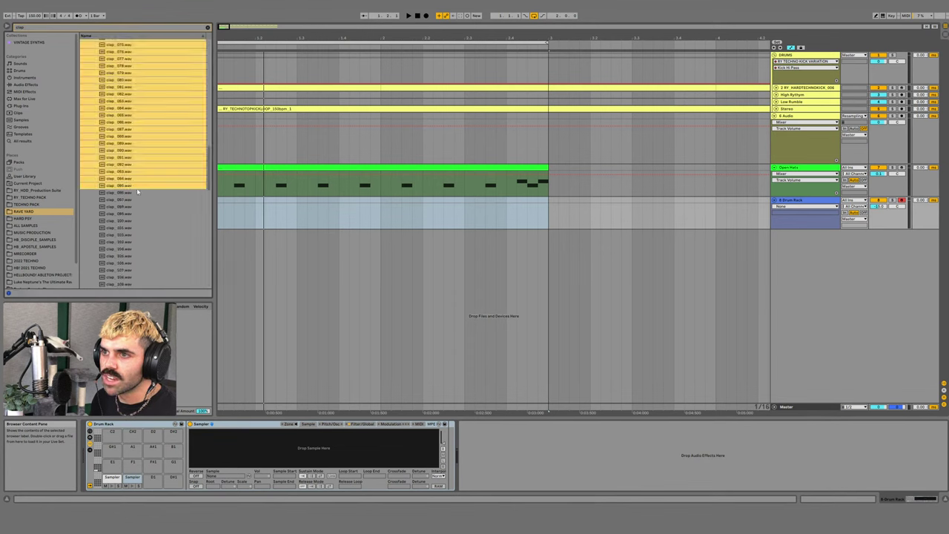
left_click_drag(195, 185, 290, 467)
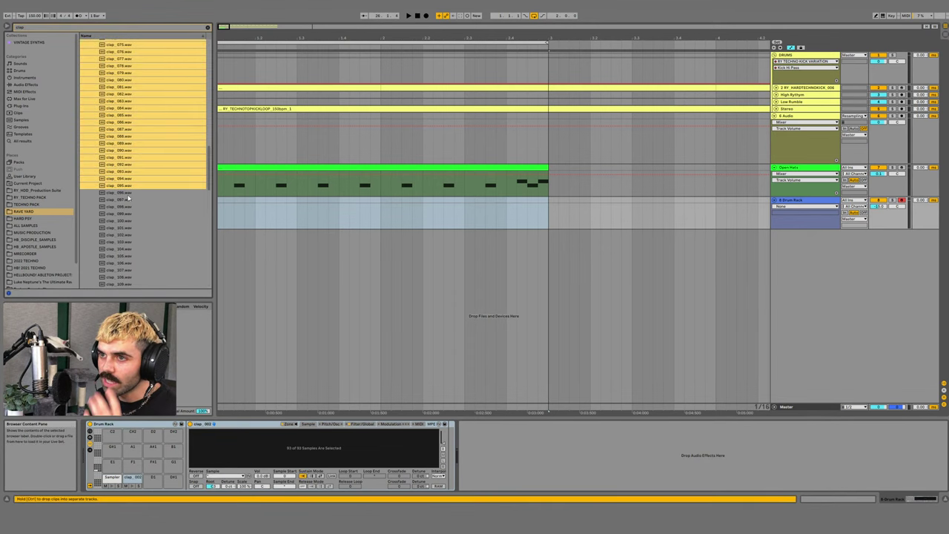
- Load the remaining samples clap_096 to clap_177 into the C1 pad's Sampler
left_click(188, 192)
left_click_drag(209, 186, 212, 305)
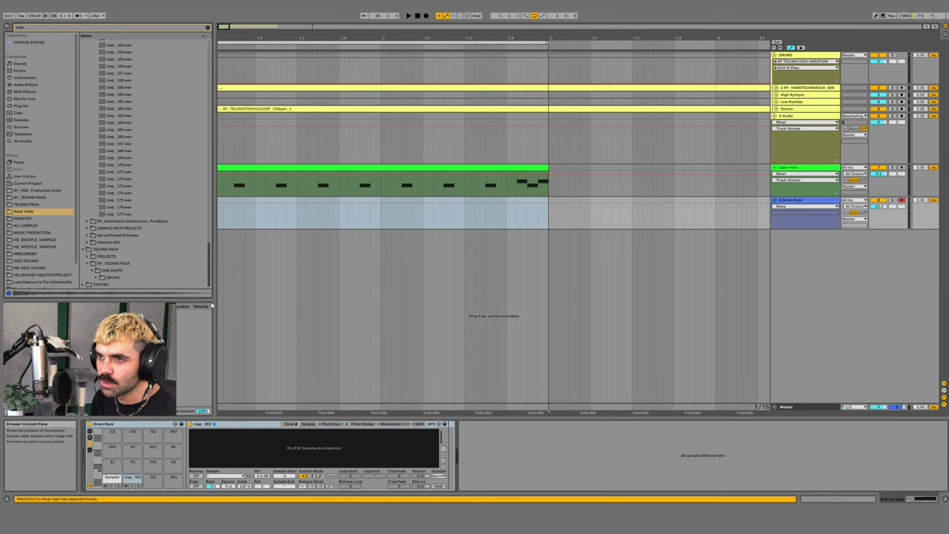
left_click(133, 213, "shift")
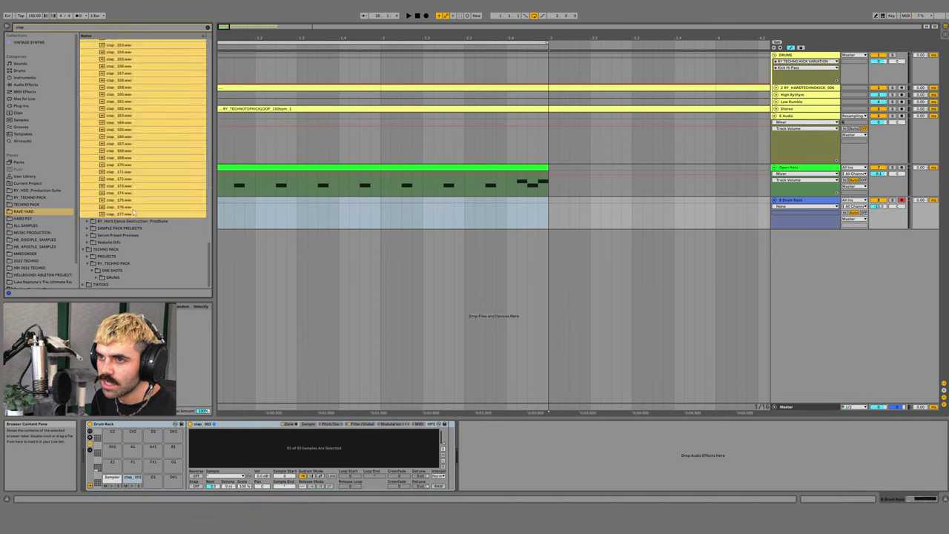
left_click(116, 479)
left_click_drag(128, 215, 261, 443)
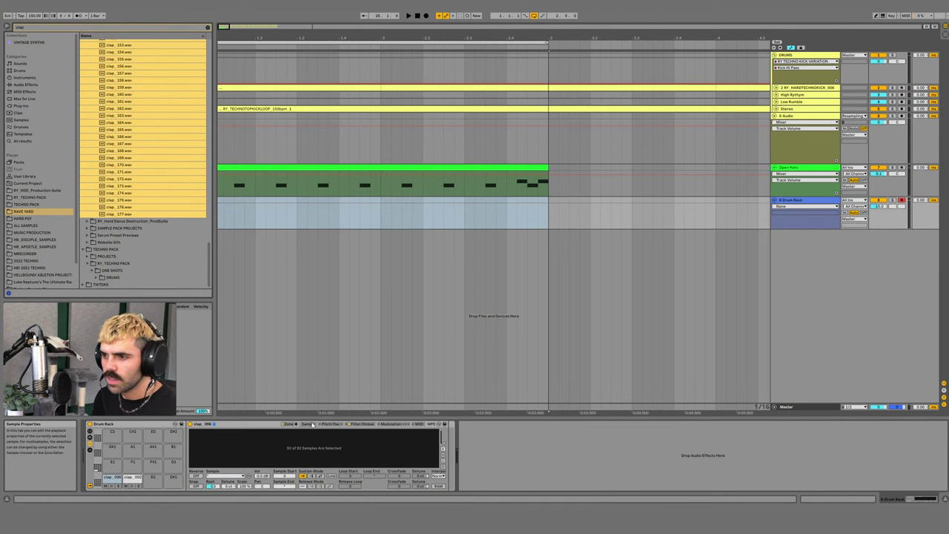
- Distribute the C1 Sampler's sample select ranges equally and map its sample selector to Macro 1
left_click(290, 424)
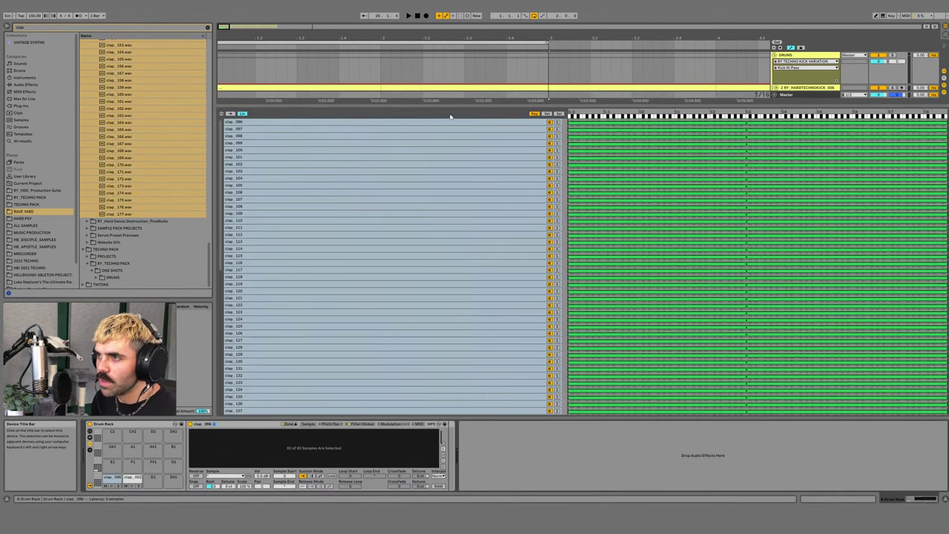
left_click(560, 114)
right_click(460, 154)
left_click(483, 178)
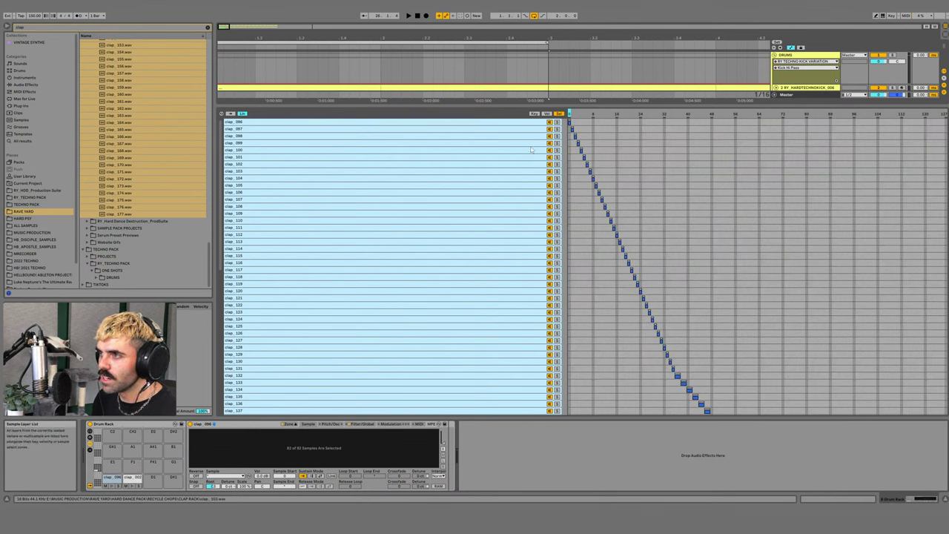
right_click(570, 114)
left_click(581, 192)
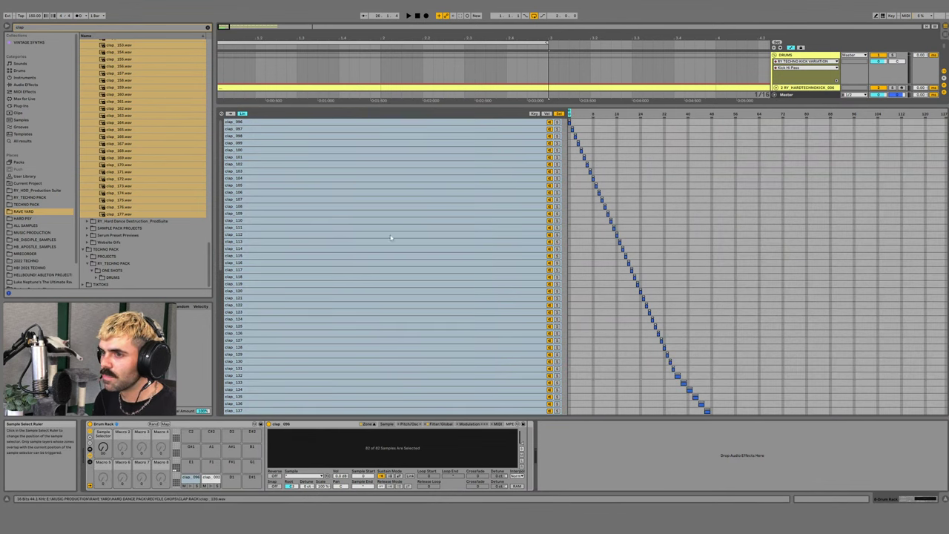
- Distribute the C#1 Sampler's samples equally across its sample select range
left_click(210, 472)
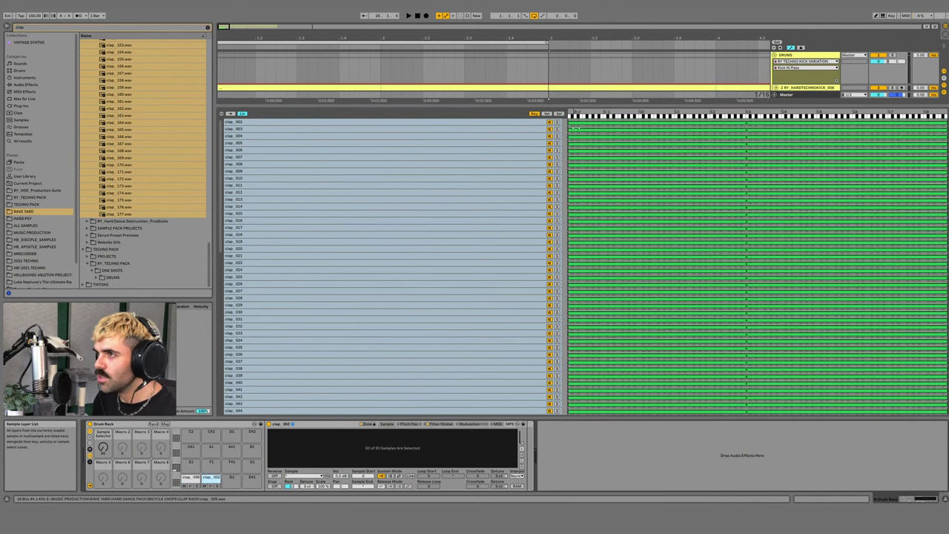
left_click(559, 113)
right_click(511, 155)
left_click(532, 172)
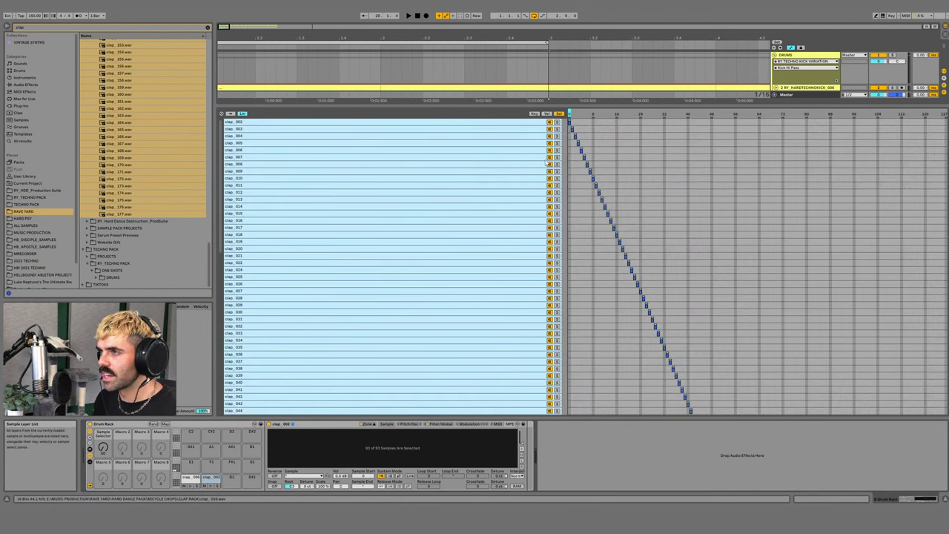
- Map the C#1 Sampler's sample selector to Macro 2 and rename the Drum Rack's first macro "Clap 1"
right_click(582, 115)
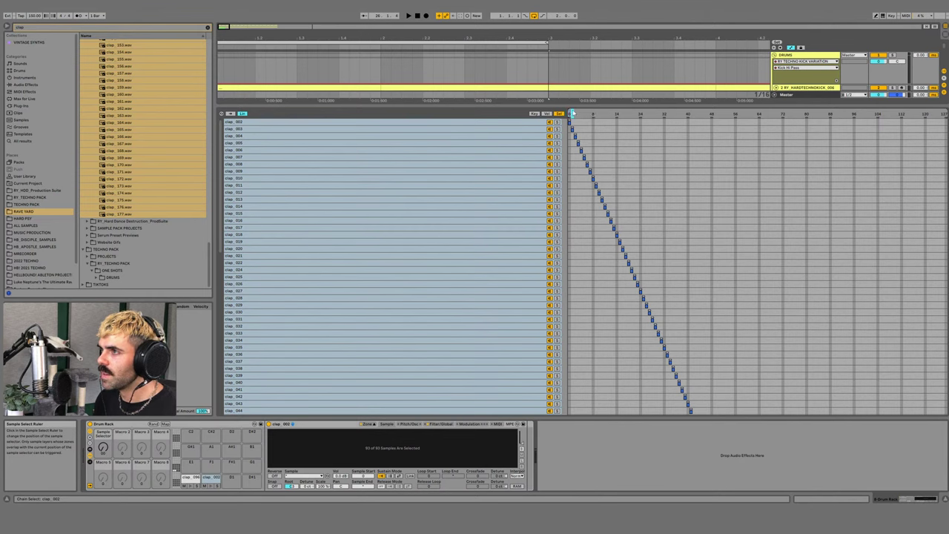
left_click(572, 114)
right_click(576, 113)
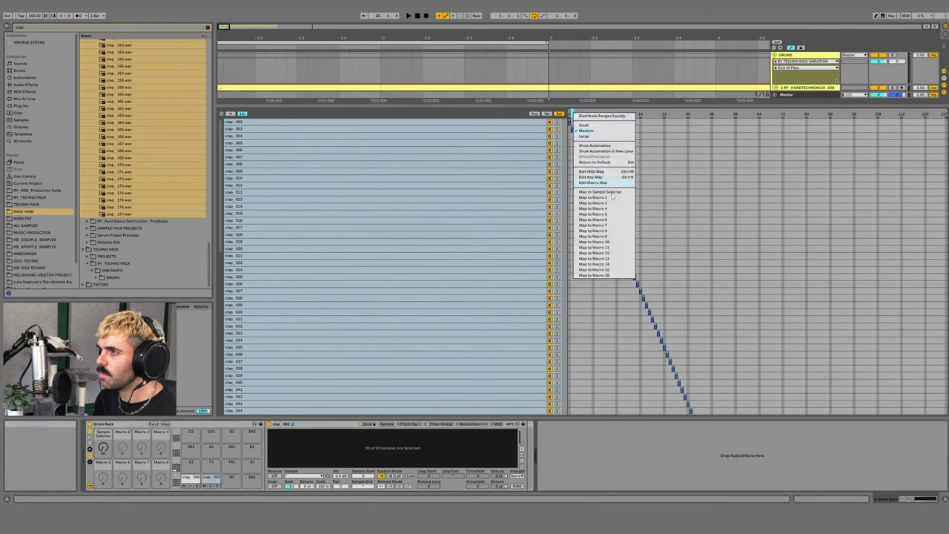
left_click(613, 197)
left_click(108, 436)
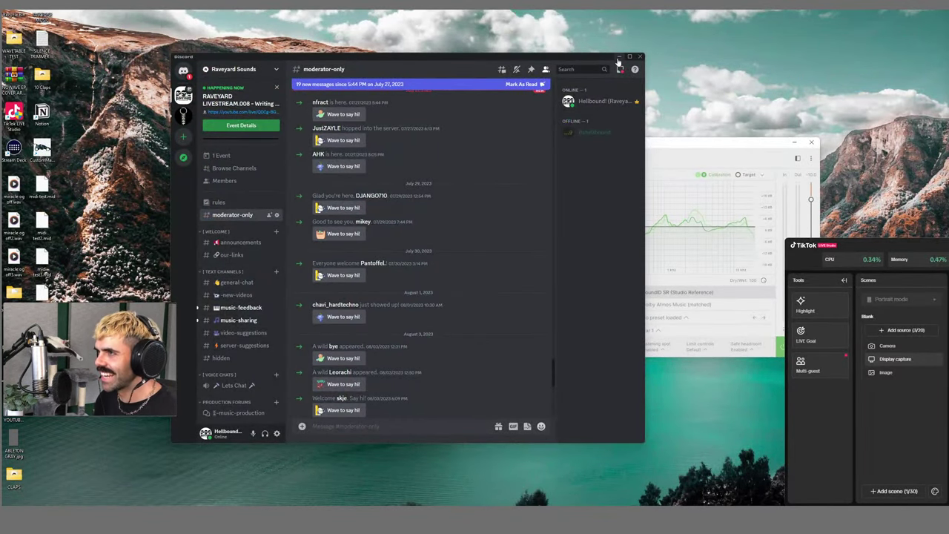
- Minimize the Discord and audio calibration windows, and recover the STREAM KICK.als set in Ableton Live
left_click(619, 58)
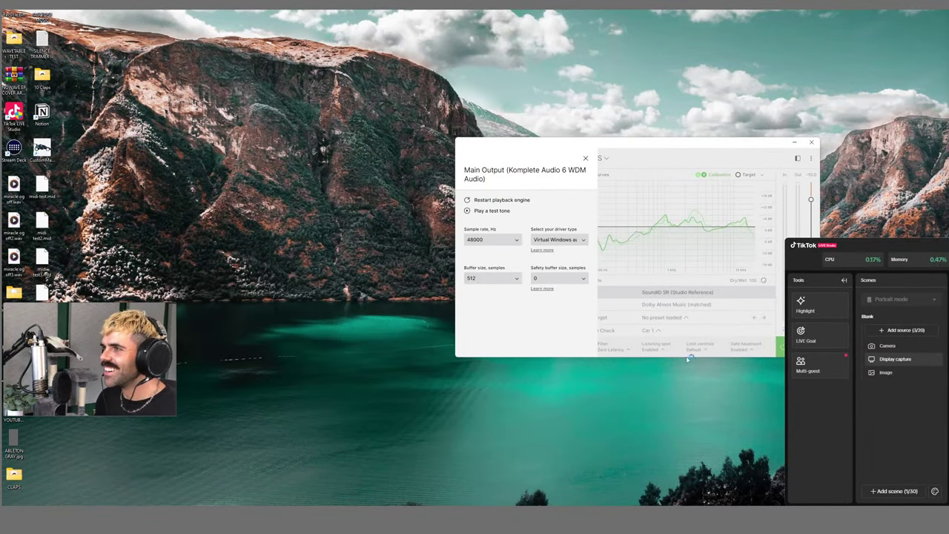
left_click(794, 142)
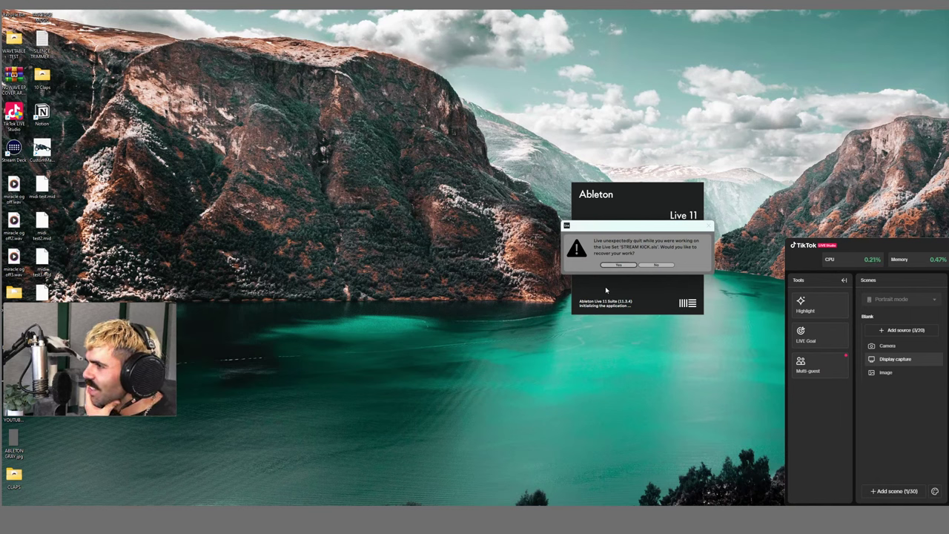
left_click(617, 265)
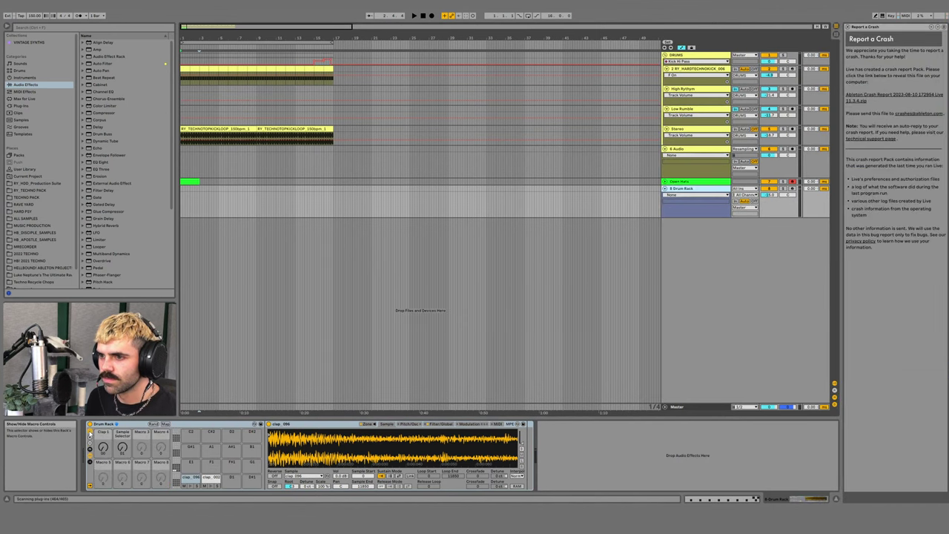
- Open the Sampler's zone editor, show the C#1 pad's chain and rename the Drum Rack's second macro "Clap 2"
left_click(368, 424)
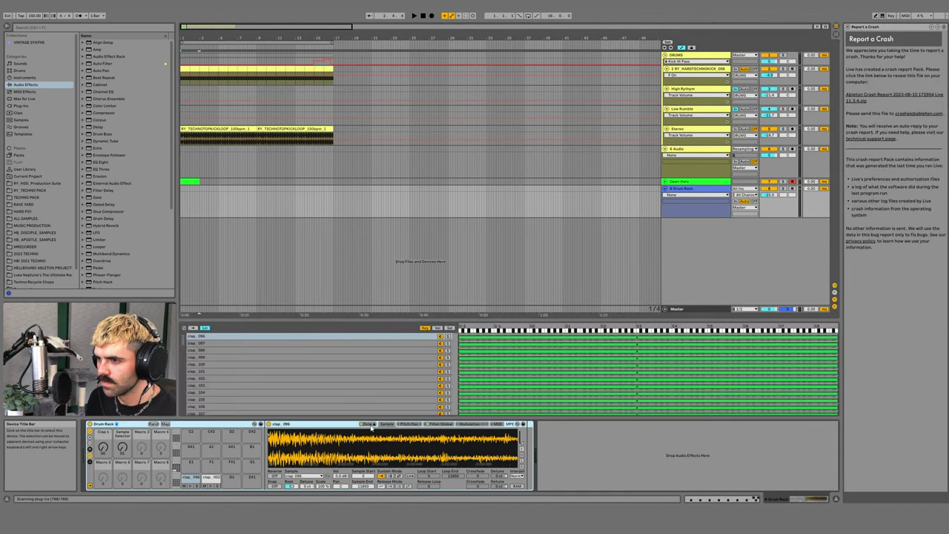
left_click(213, 479)
left_click(127, 435)
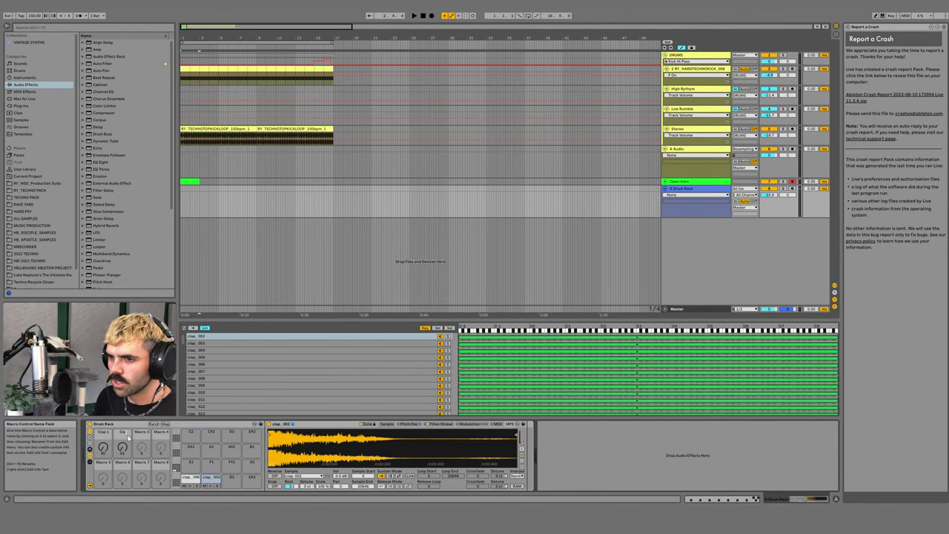
- Load the HB - INDUSTRIAL HAT BUSS.adg effect rack and move it into the C#1 pad's chain after the Sampler
key("ctrl+f")
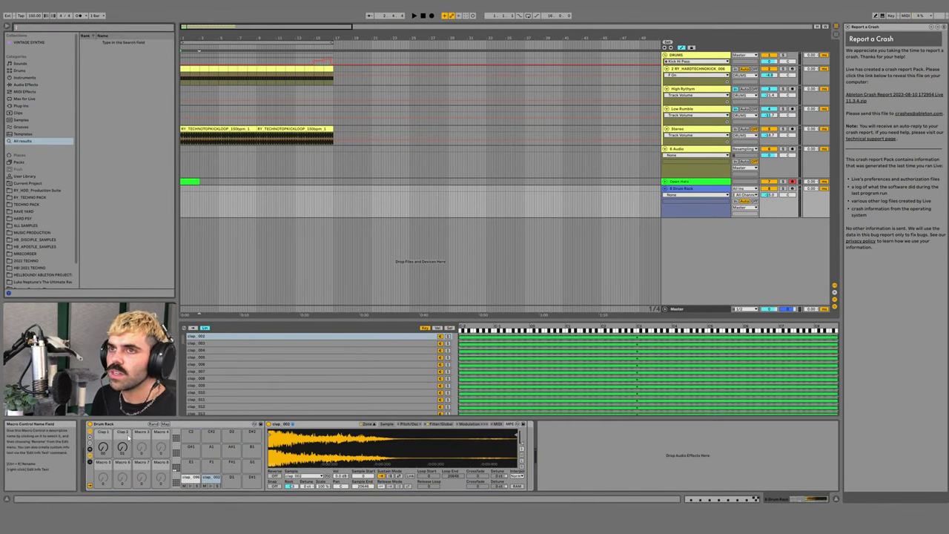
type("industri")
key("Down")
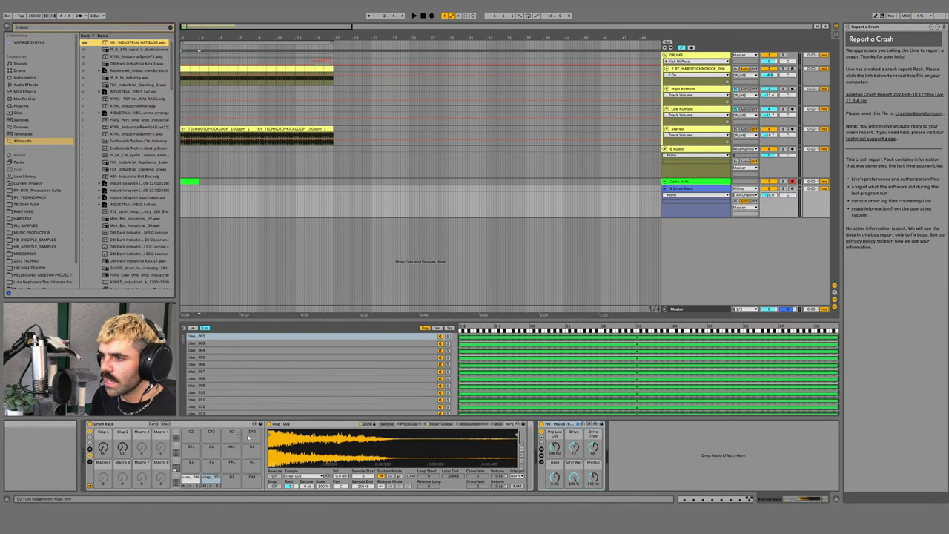
key("Return")
left_click_drag(555, 424, 526, 436)
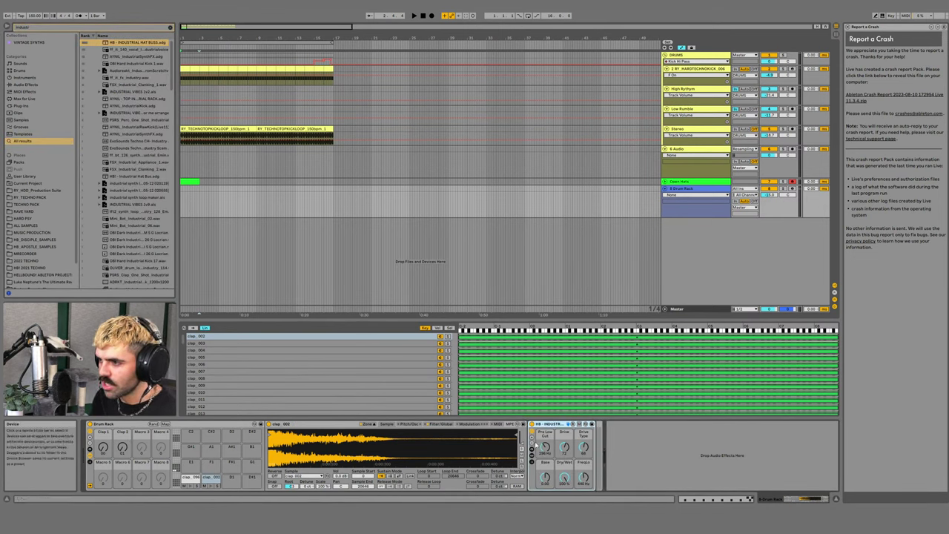
- Load Echo and Reverb into the C#1 pad's chain, with Reverb directly after the Sampler and Echo ahead of the industrial hat rack
key("ctrl+f")
type("echo")
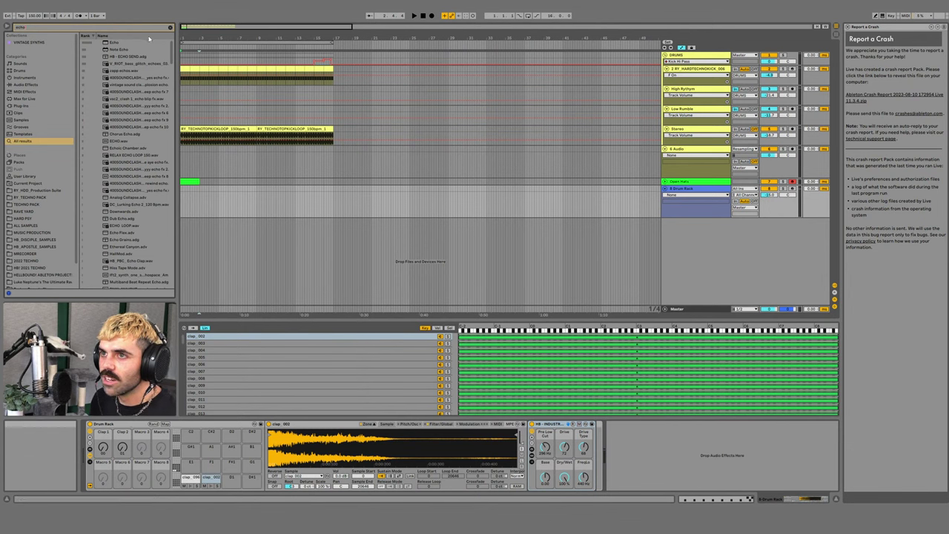
left_click_drag(499, 400, 554, 470)
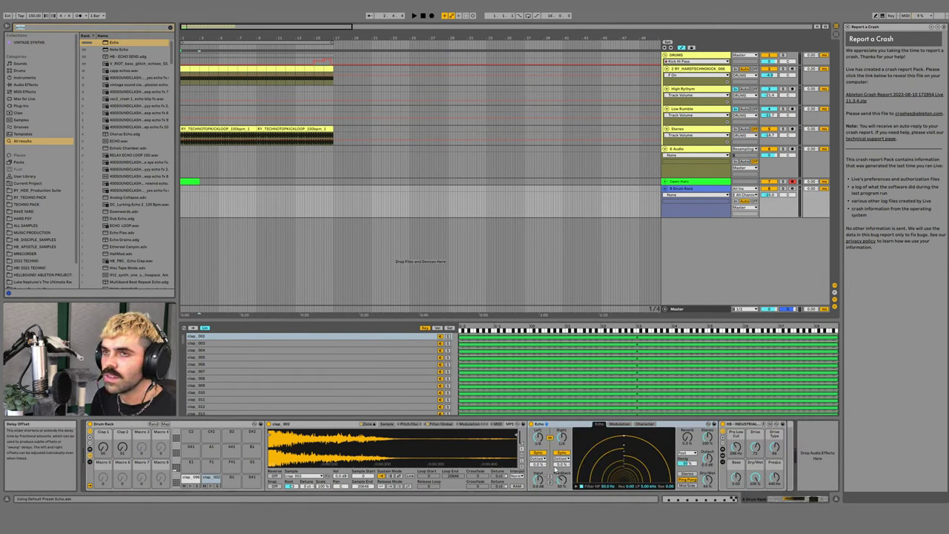
key("ctrl+f")
type("reverb")
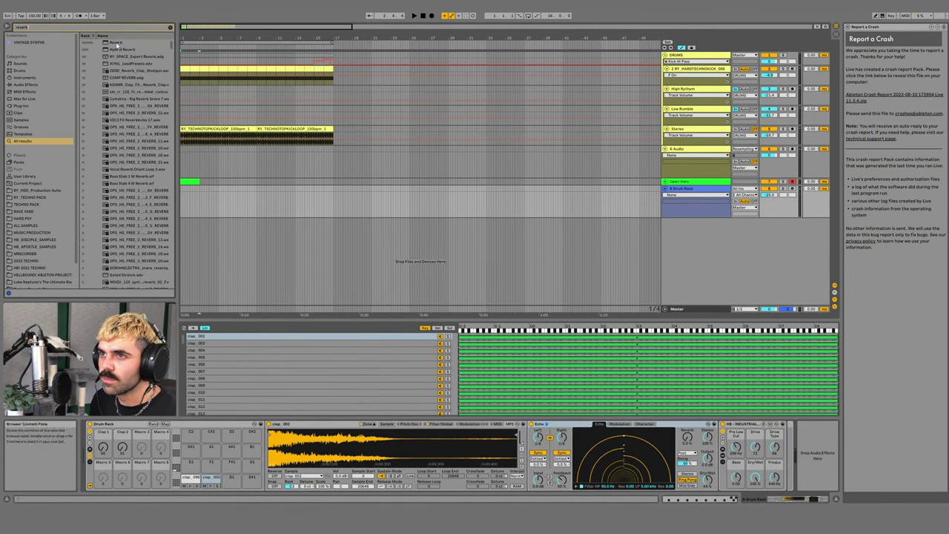
left_click_drag(557, 405, 539, 456)
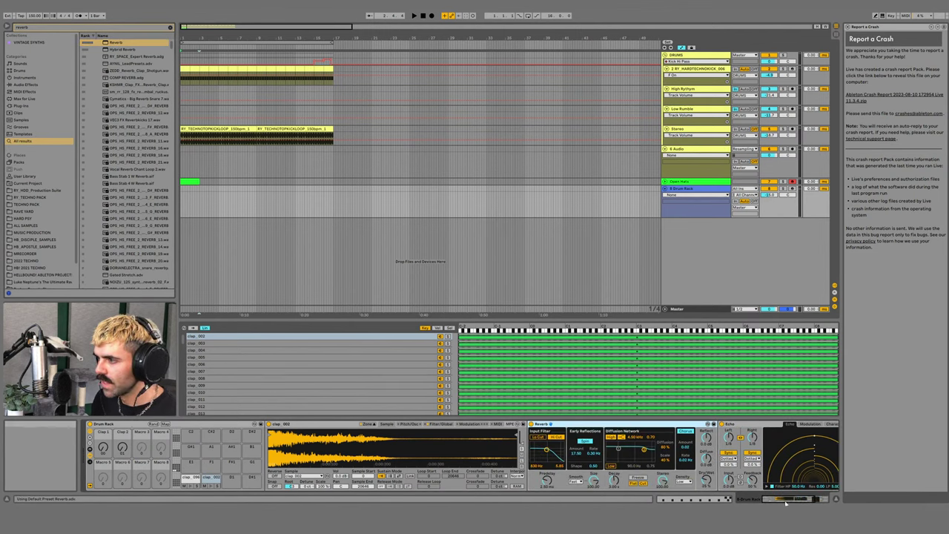
left_click_drag(785, 503, 799, 503)
right_click(760, 475)
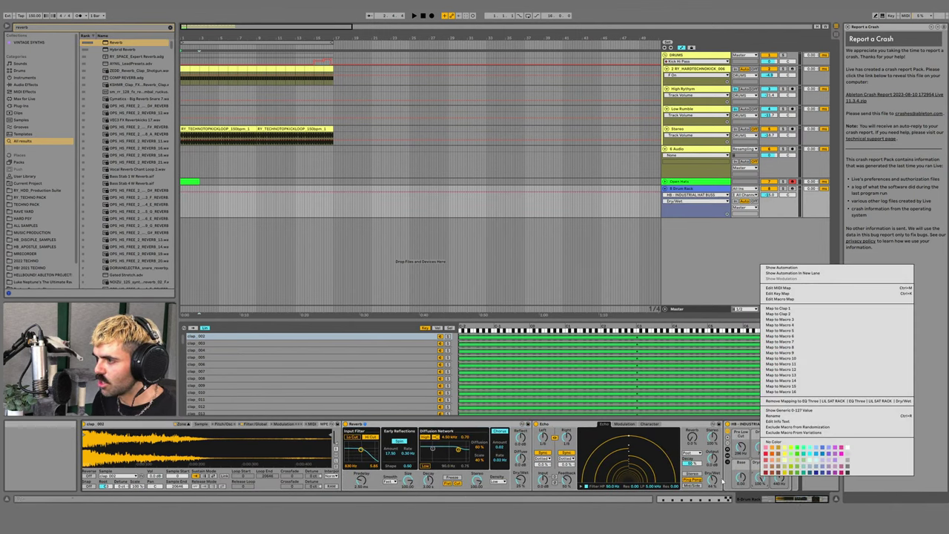
right_click(520, 480)
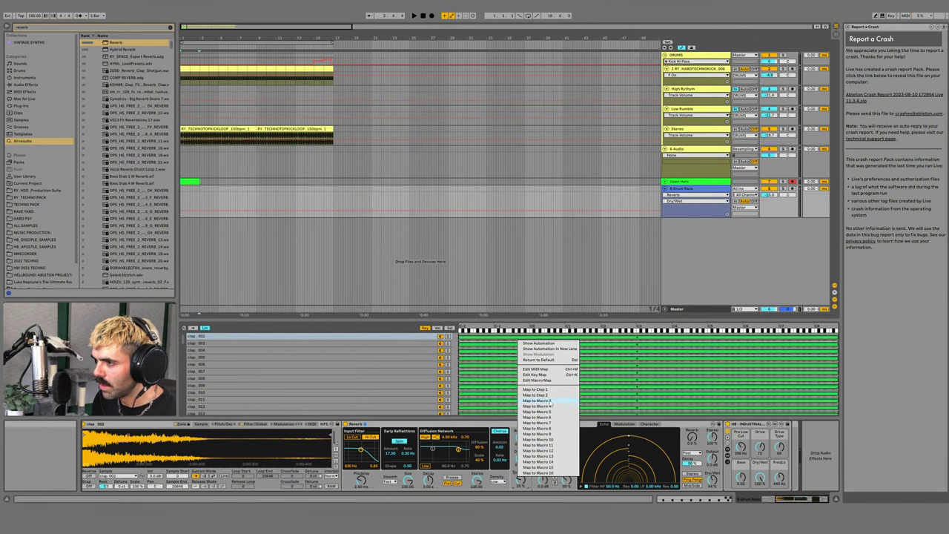
left_click(185, 427)
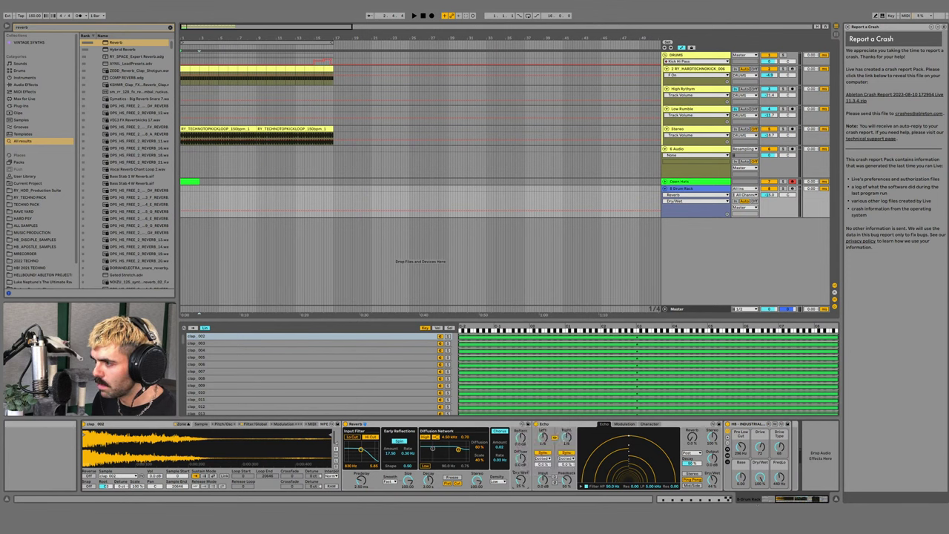
left_click(782, 499)
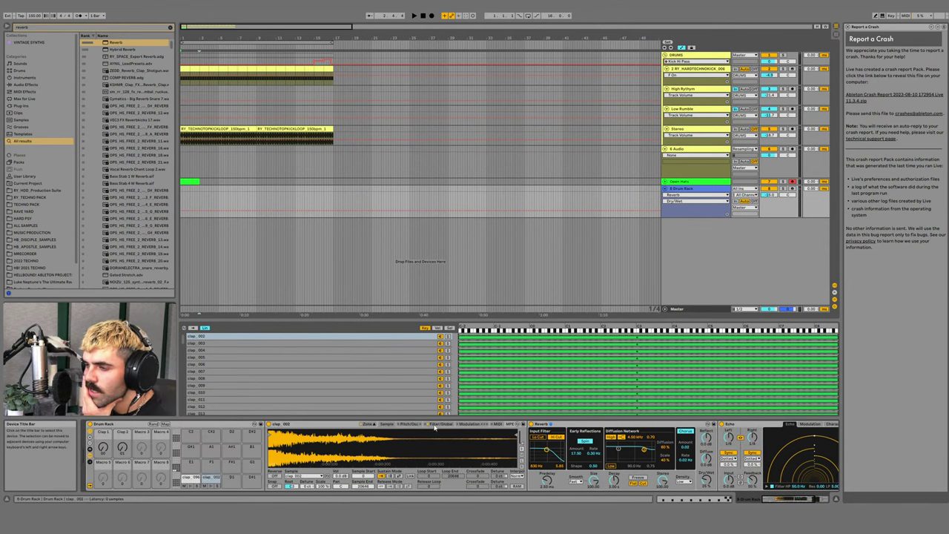
- Enable the pitch envelope in the C#1 and C1 pads' Samplers and set each envelope amount to 12 semitones
left_click(415, 425)
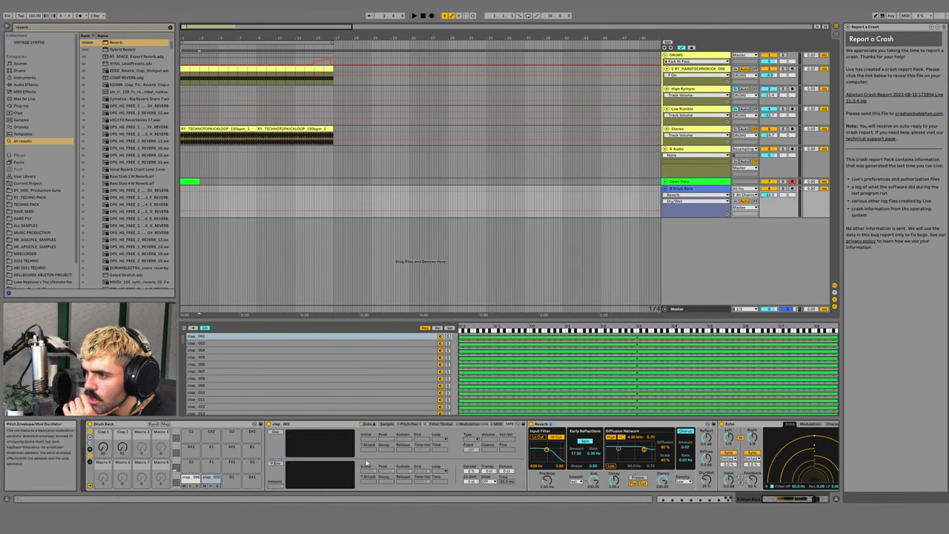
left_click(276, 463)
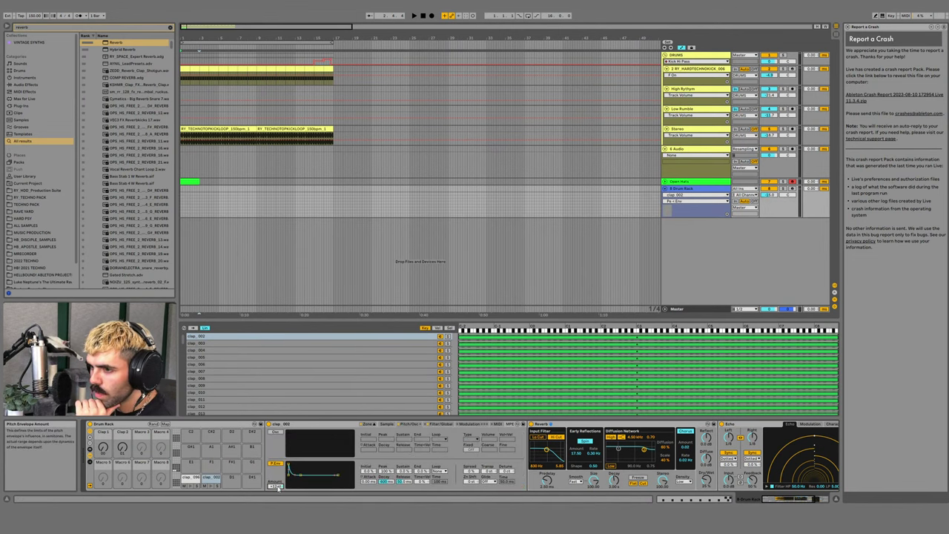
right_click(369, 475)
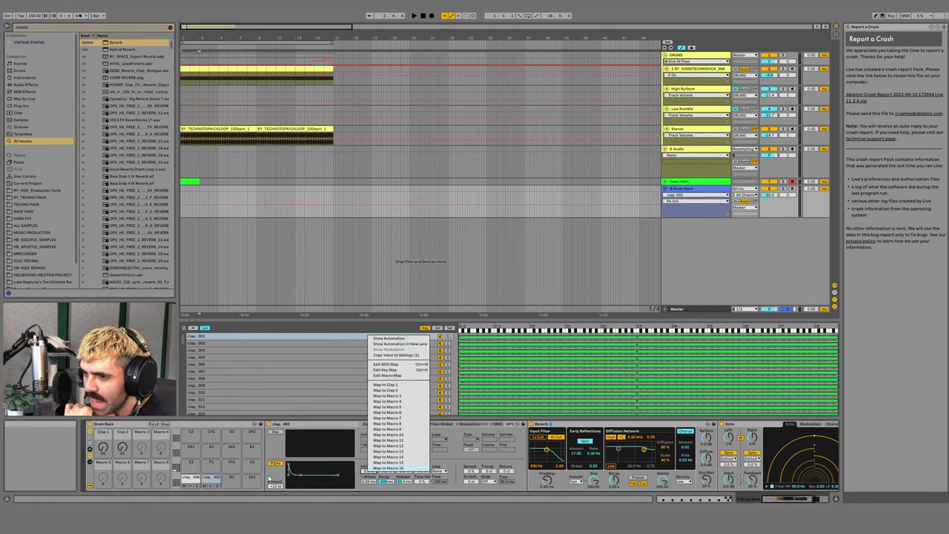
left_click(195, 479)
left_click(276, 463)
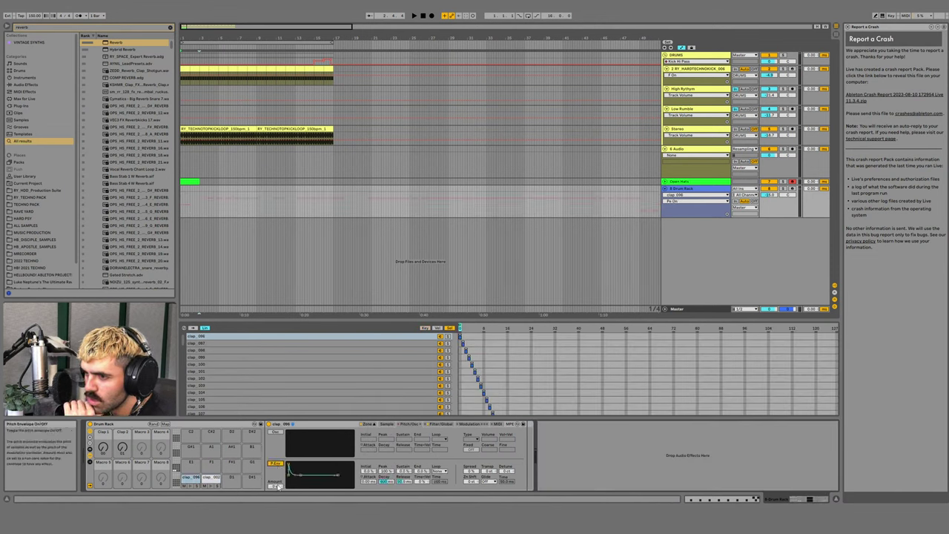
left_click(275, 486)
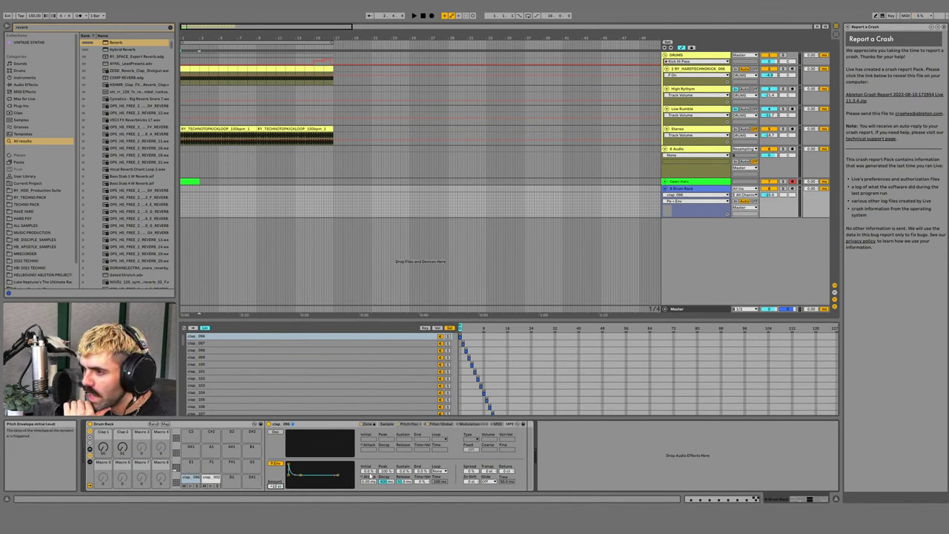
- Map the C1 Sampler's pitch envelope Initial, Peak and Sustain levels to Macro 3 and rename the macro "Clap 1 Pitch"
right_click(370, 475)
left_click(403, 396)
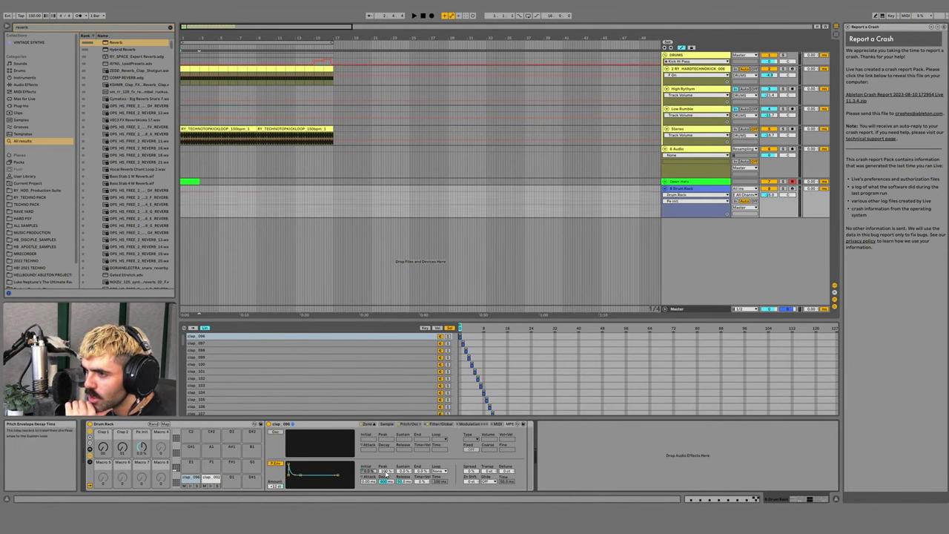
right_click(400, 420)
right_click(387, 471)
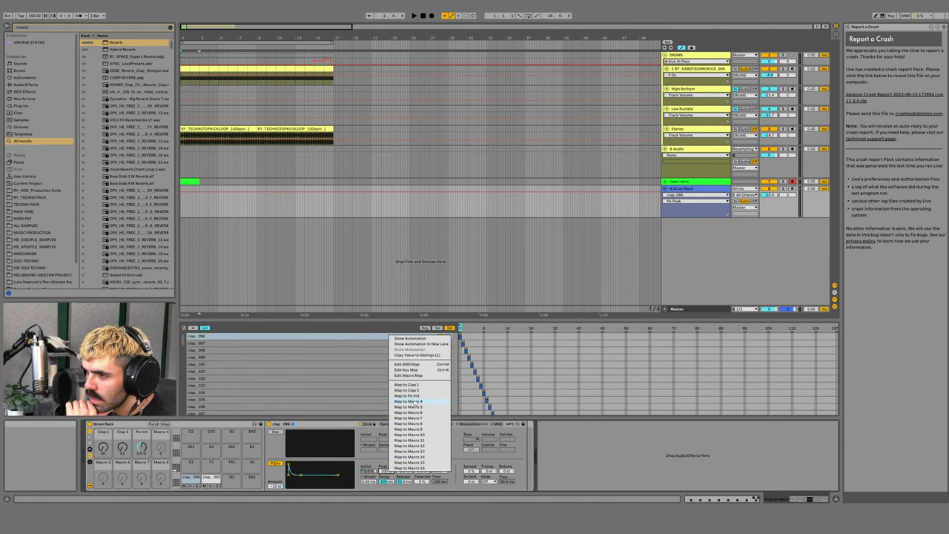
left_click(413, 401)
right_click(388, 471)
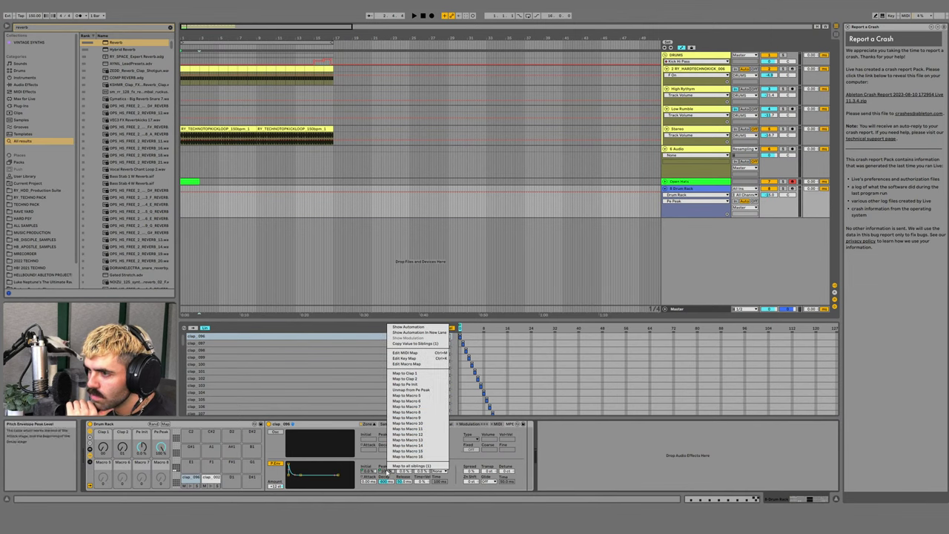
left_click(410, 390)
right_click(405, 472)
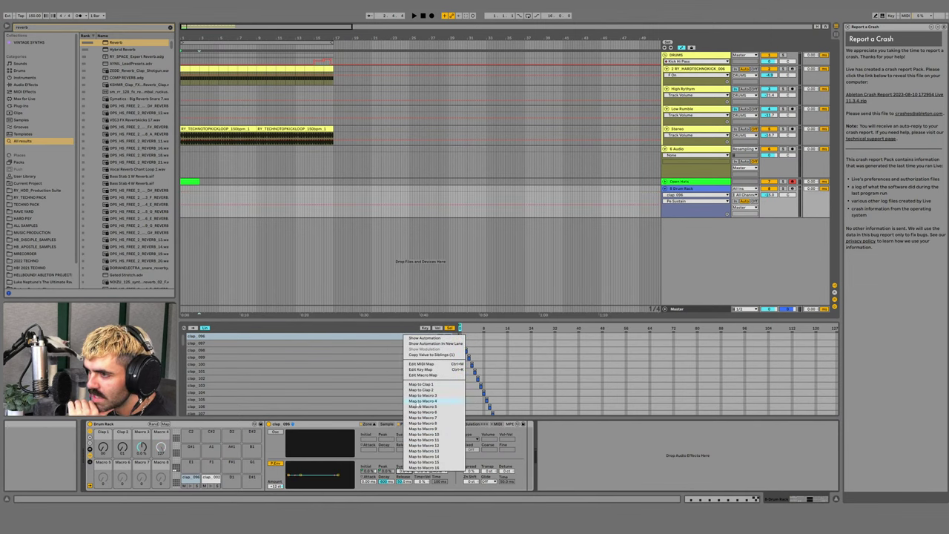
left_click(423, 395)
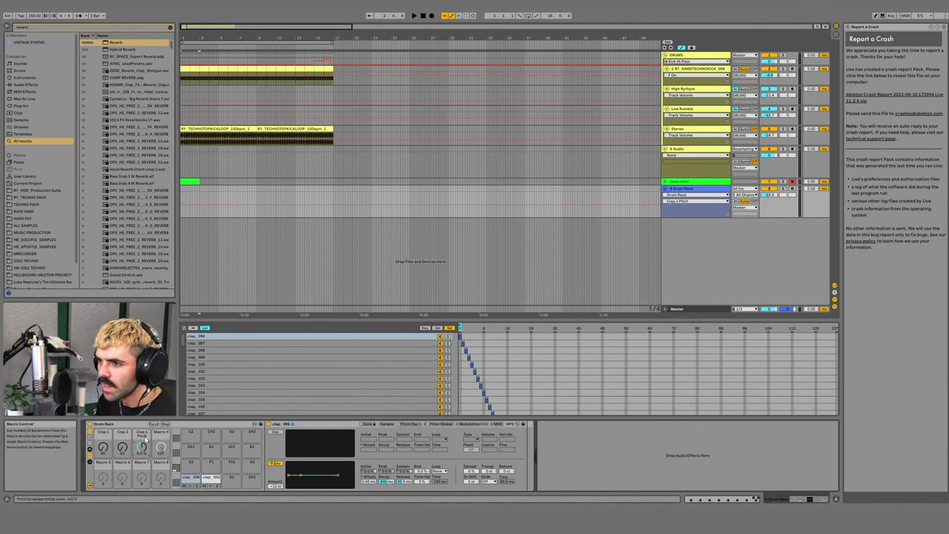
- Map the C#1 Sampler's pitch envelope Initial, Peak and Sustain levels to Macro 4 and rename the macro "Clap 2 Pitch"
left_click(212, 478)
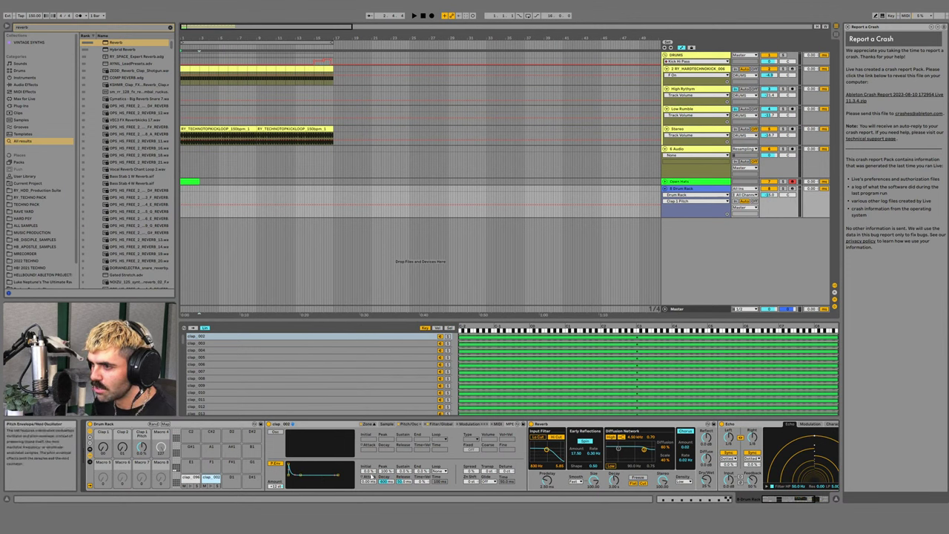
right_click(362, 472)
left_click(397, 429)
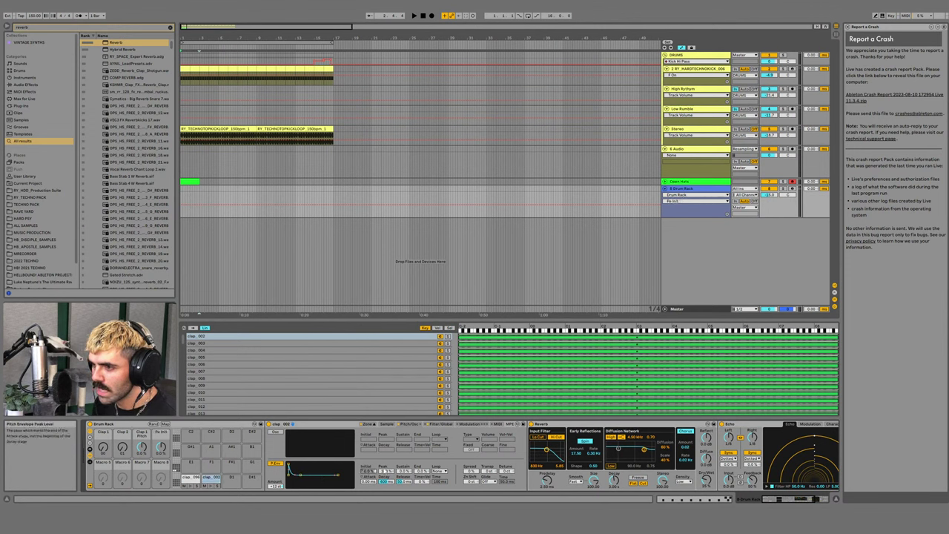
right_click(384, 471)
left_click(410, 402)
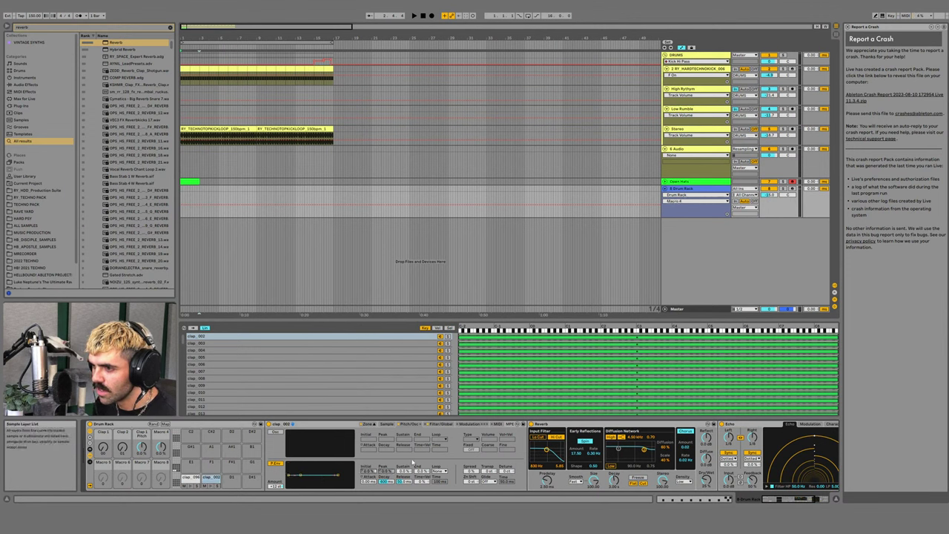
right_click(404, 471)
left_click(435, 400)
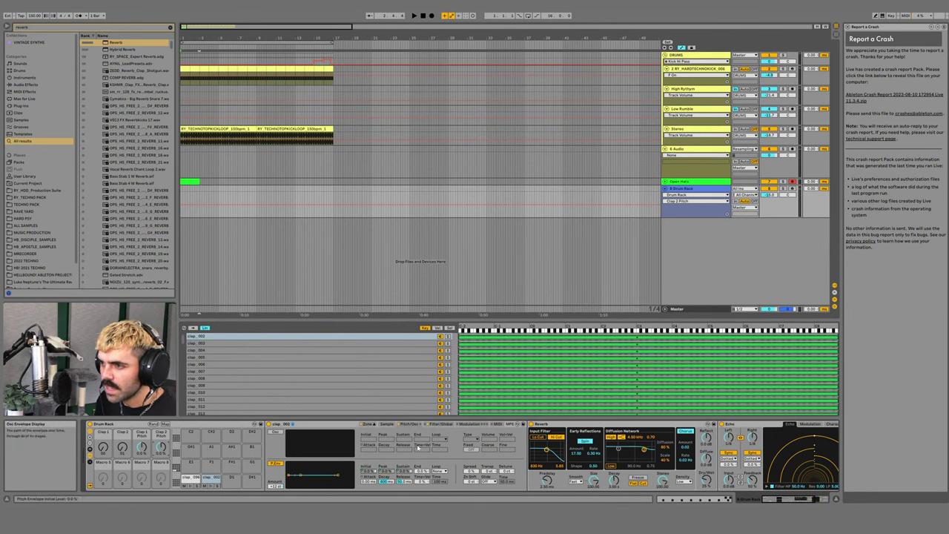
- Map the Reverb's Dry/Wet to Macro 5 and limit the mapping's maximum to 50%
right_click(706, 477)
left_click(737, 415)
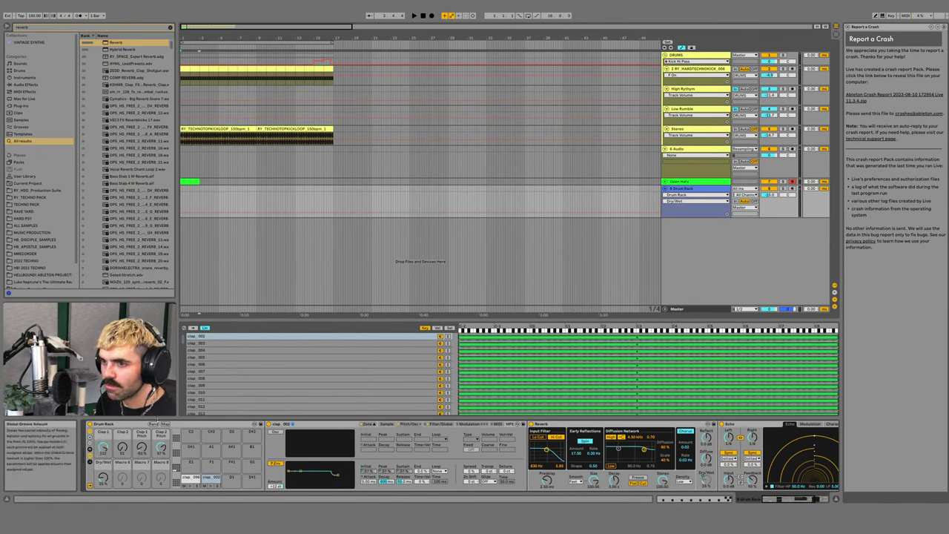
left_click(165, 424)
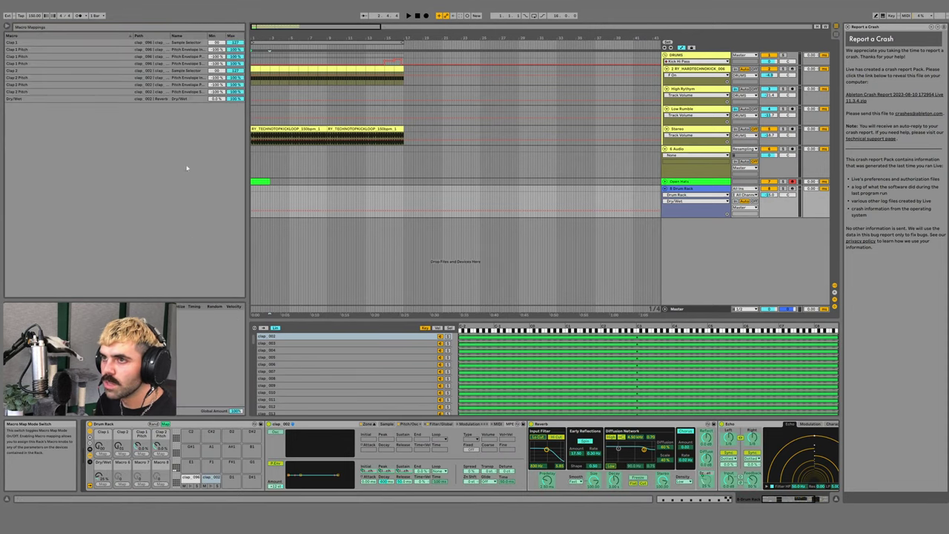
left_click(237, 101)
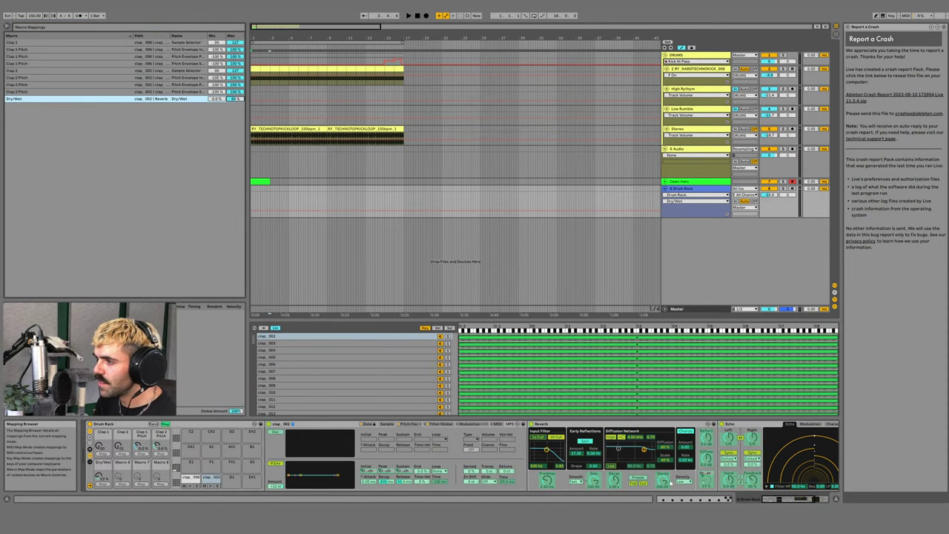
- Map the Echo's Dry/Wet to Macro 6 and limit the mapping's maximum to 40%
left_click(777, 497)
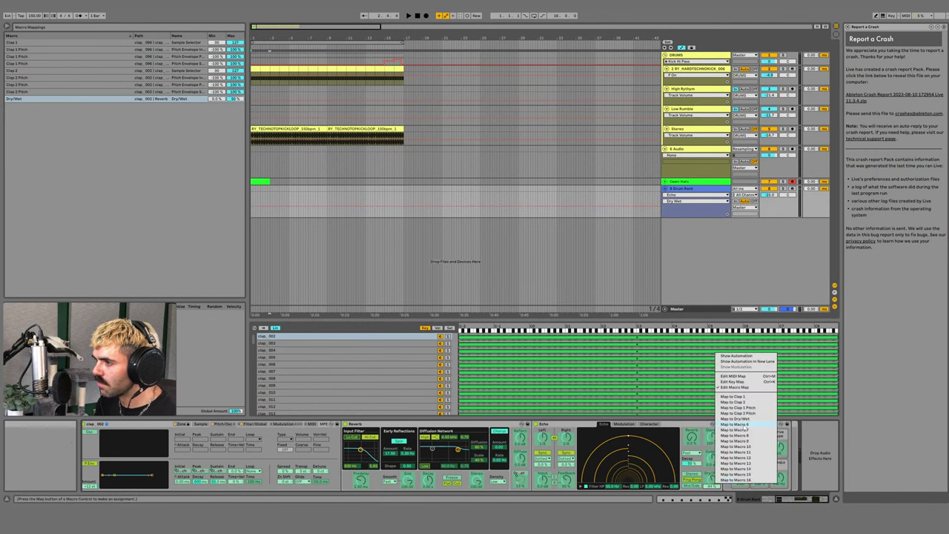
left_click(735, 419)
left_click(234, 99)
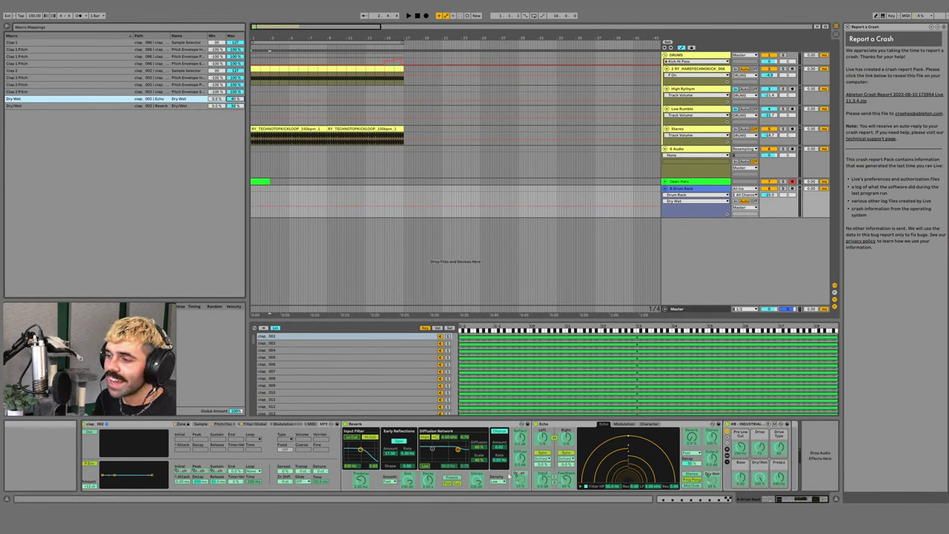
- Map the industrial hat rack's Drive to Macro 7 and its Dry/Wet to Macro 8
right_click(762, 481)
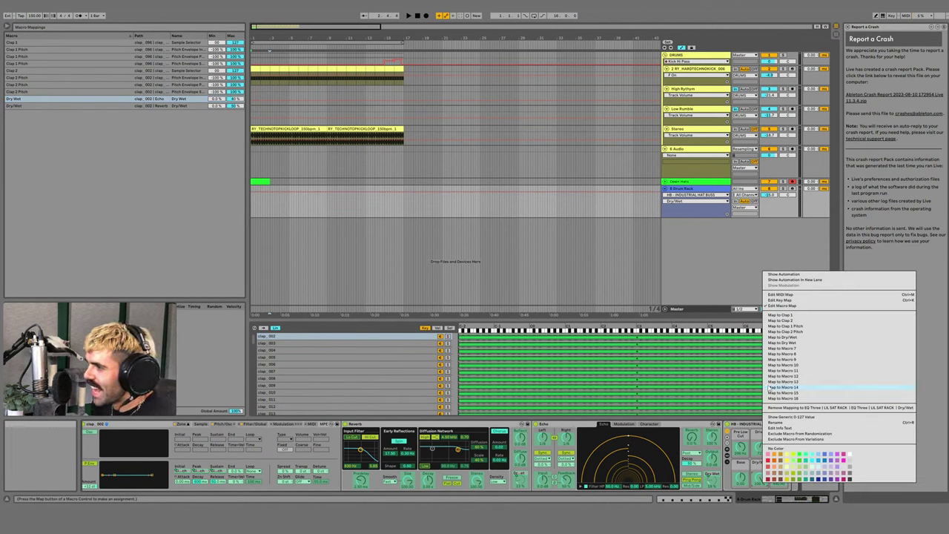
left_click(754, 441)
right_click(760, 449)
right_click(762, 451)
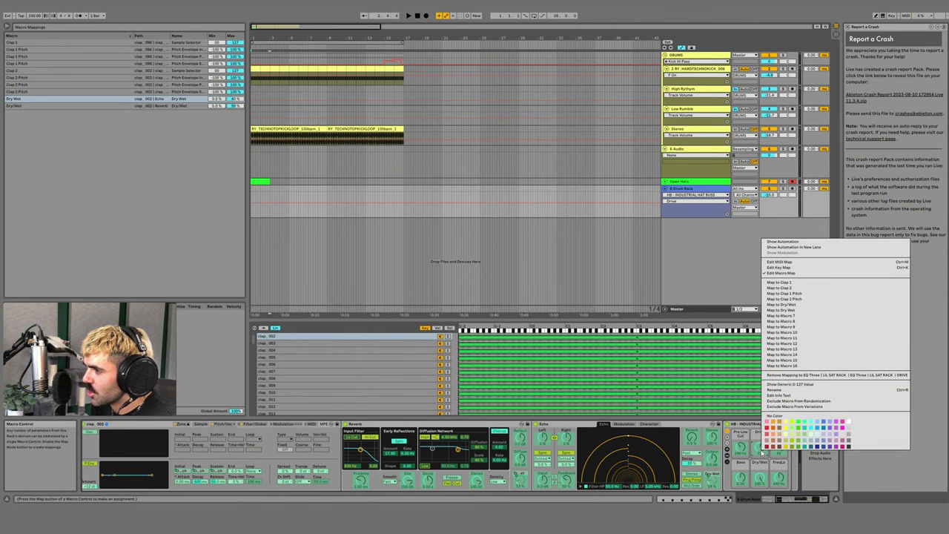
left_click(793, 317)
right_click(757, 478)
left_click(793, 350)
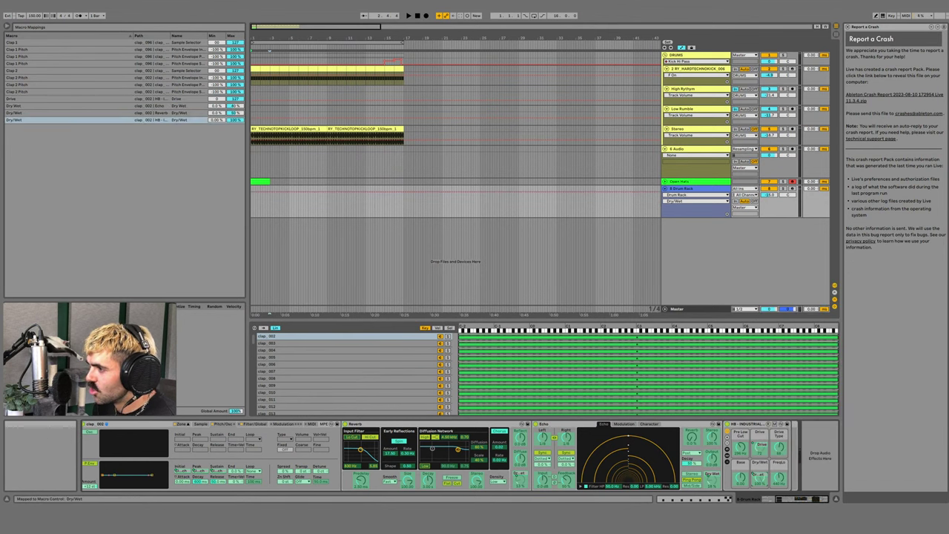
- Leave macro mapping mode, rename the Drum Rack's eighth macro "Drive Dry/Wet" and lower it to about 50%
left_click_drag(791, 499, 782, 499)
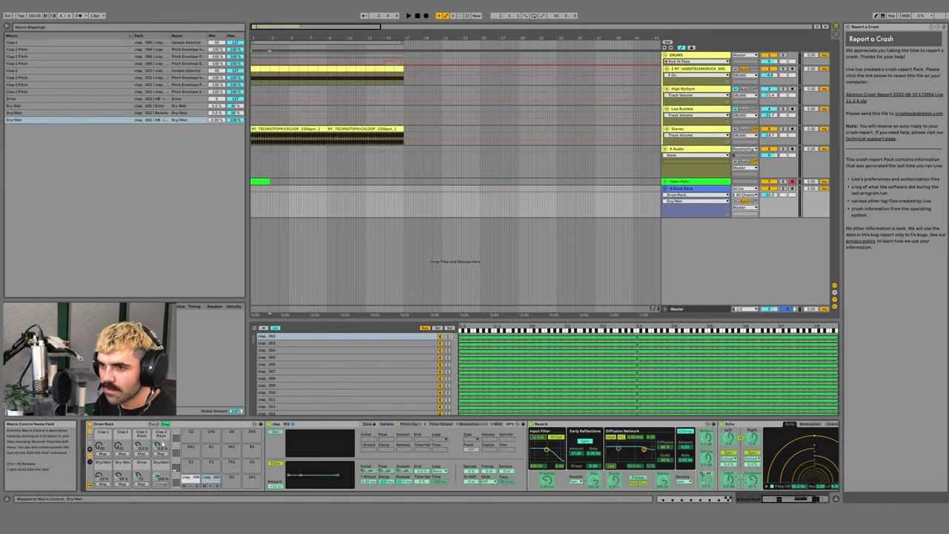
left_click(165, 424)
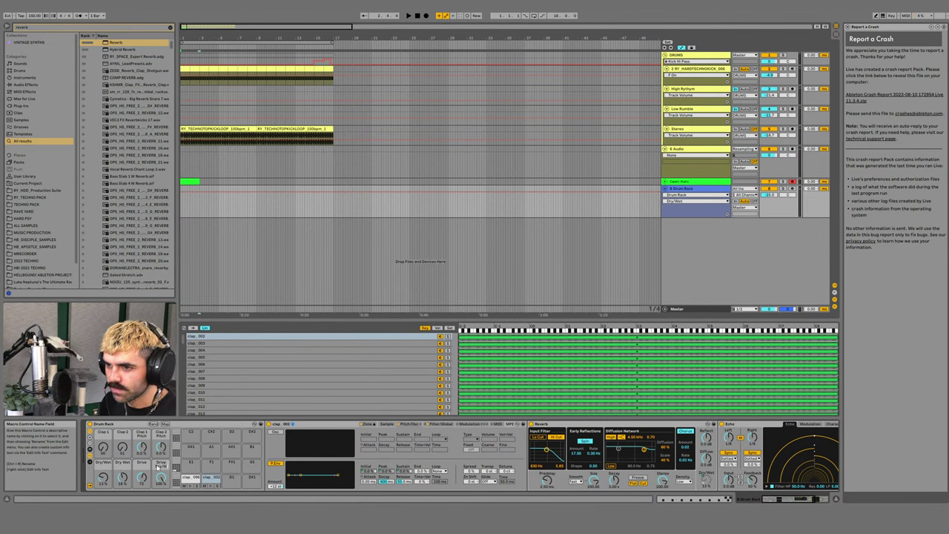
left_click_drag(160, 475, 160, 504)
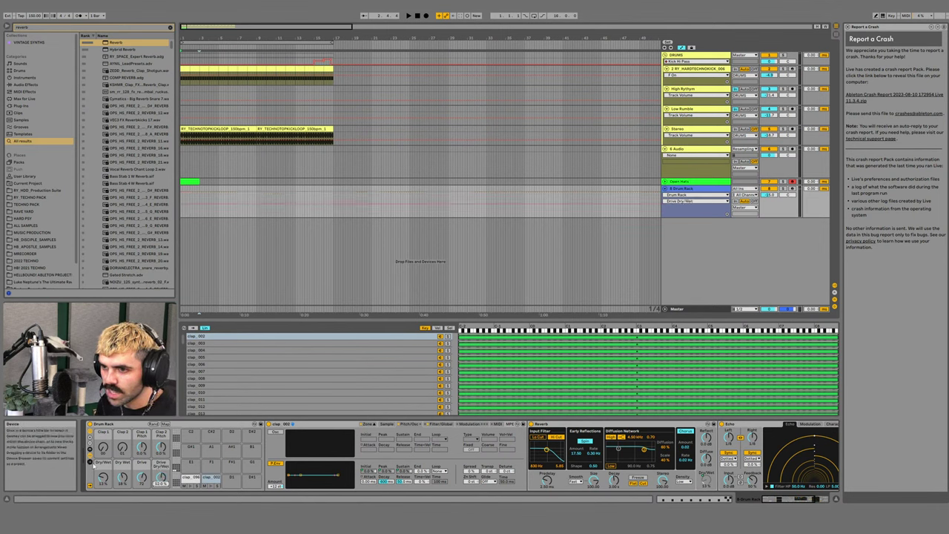
- Rename the Drum Rack's fifth macro "Reverb" and its sixth macro "Echo"
left_click(103, 464)
key("ctrl+r")
type("Reverb")
key("Return")
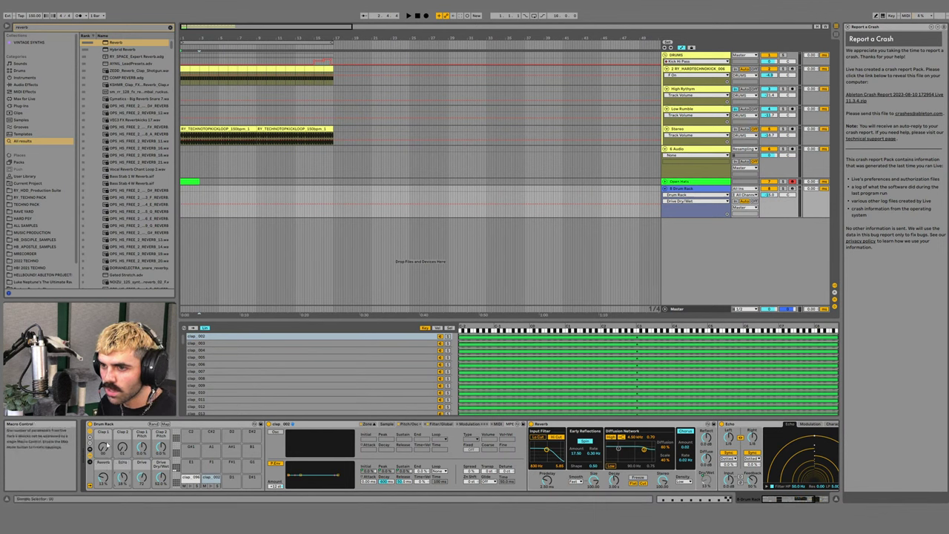
- Colour the Drum Rack's Clap 1, Clap 2, Clap 1 Pitch and Clap 2 Pitch macros turquoise
right_click(106, 443)
left_click(154, 418)
right_click(123, 438)
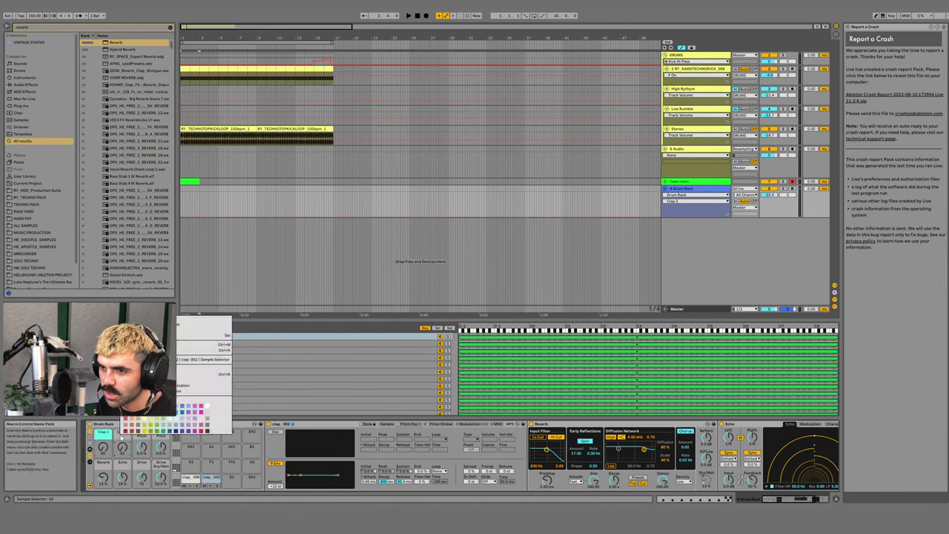
left_click(169, 414)
right_click(143, 436)
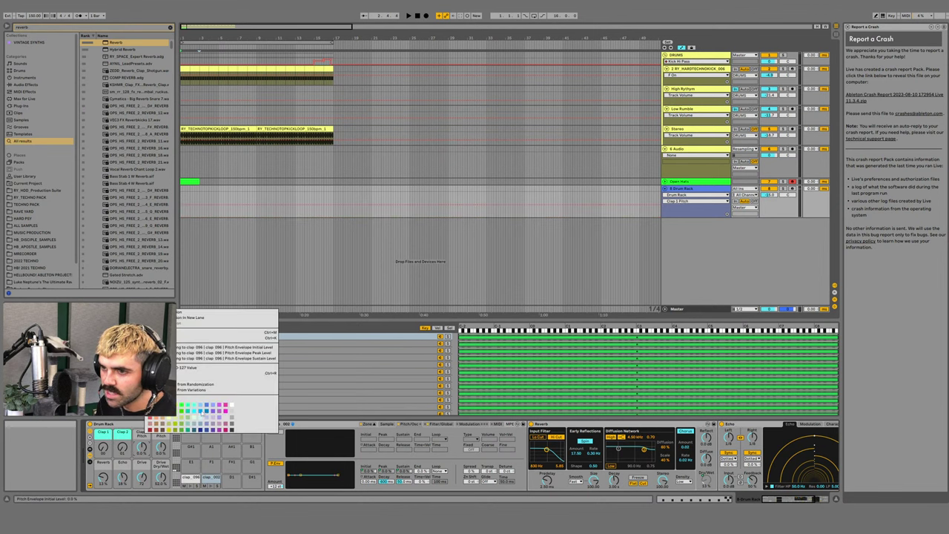
left_click(193, 409)
right_click(160, 437)
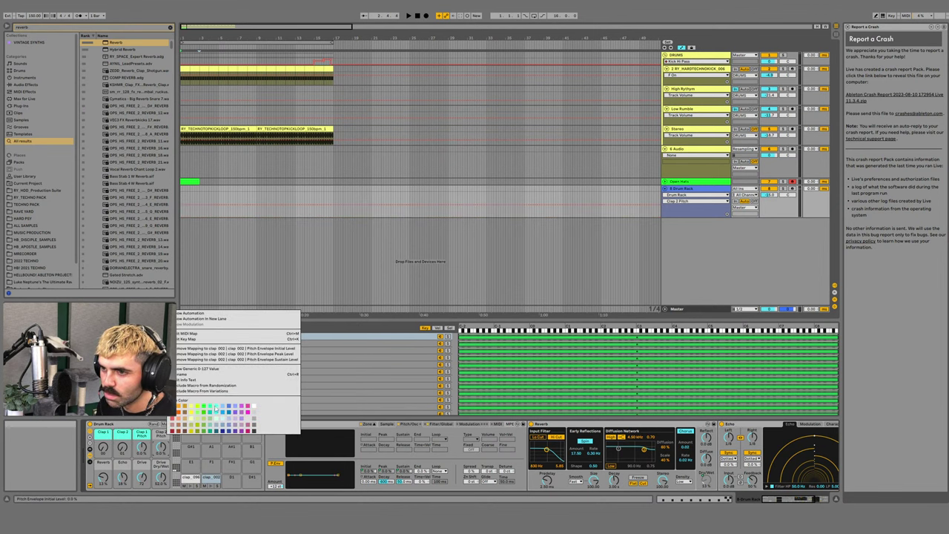
left_click(215, 407)
- Colour the Reverb, Echo, Drive and Drive Dry/Wet macros green
right_click(103, 464)
left_click(154, 436)
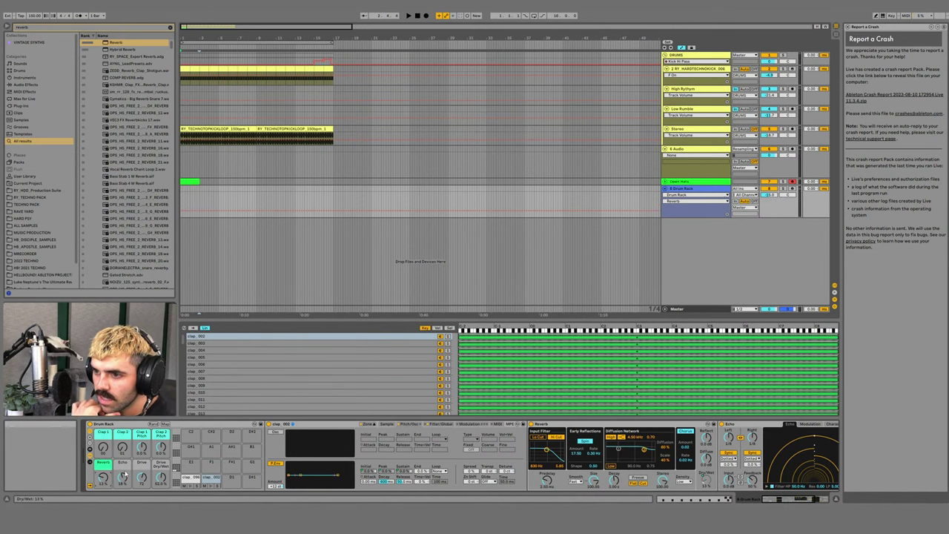
right_click(122, 464)
left_click(166, 446)
right_click(141, 464)
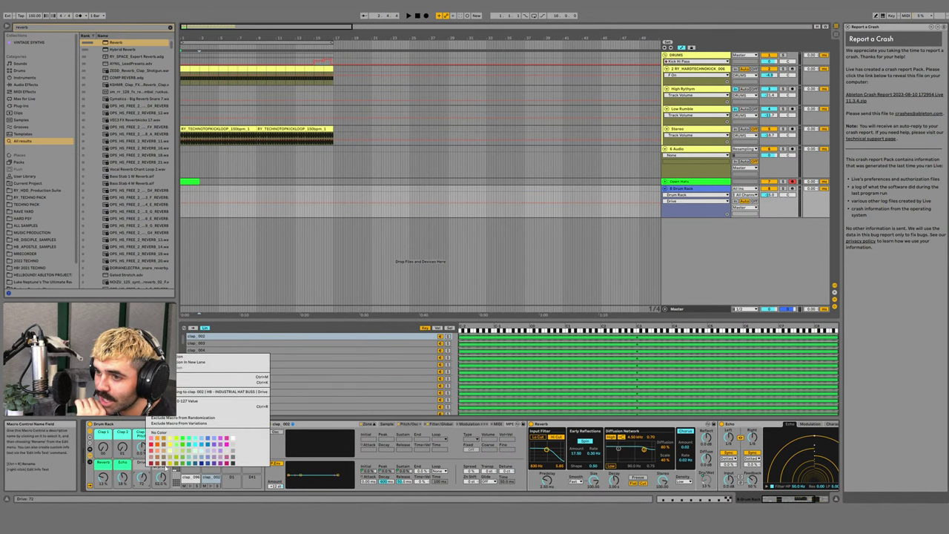
left_click(190, 445)
right_click(161, 465)
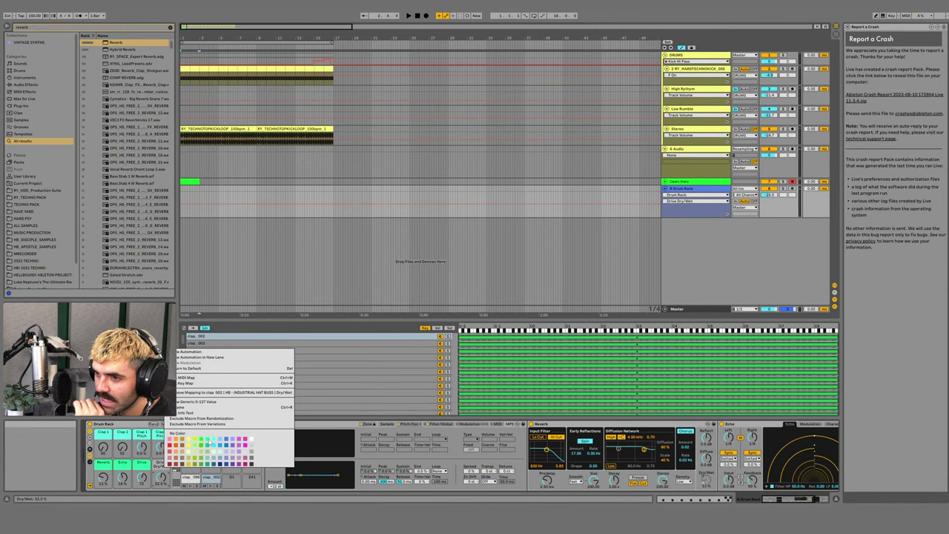
left_click(210, 443)
- Collapse the pad's device chain and rename the two filled Drum Rack pads "Clap 1" and "Clap 2"
left_click(185, 482)
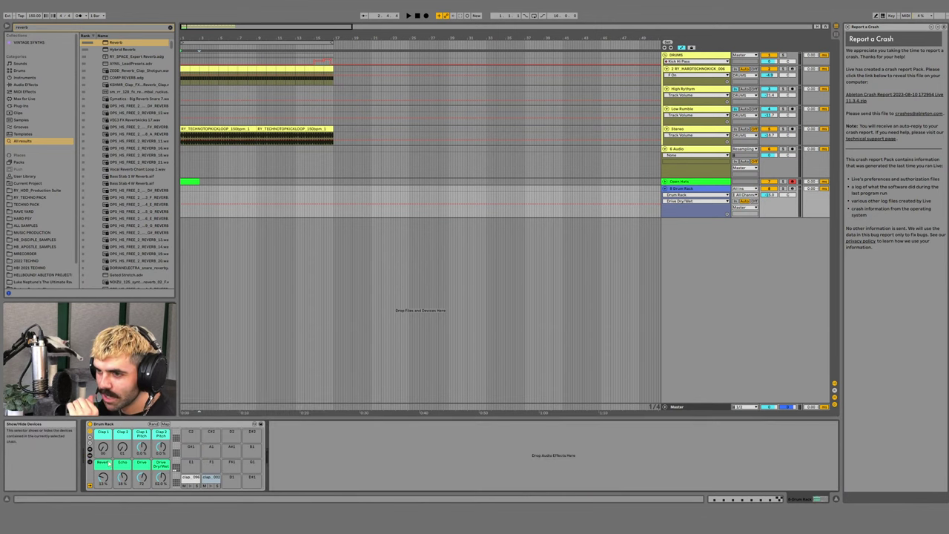
left_click(211, 478)
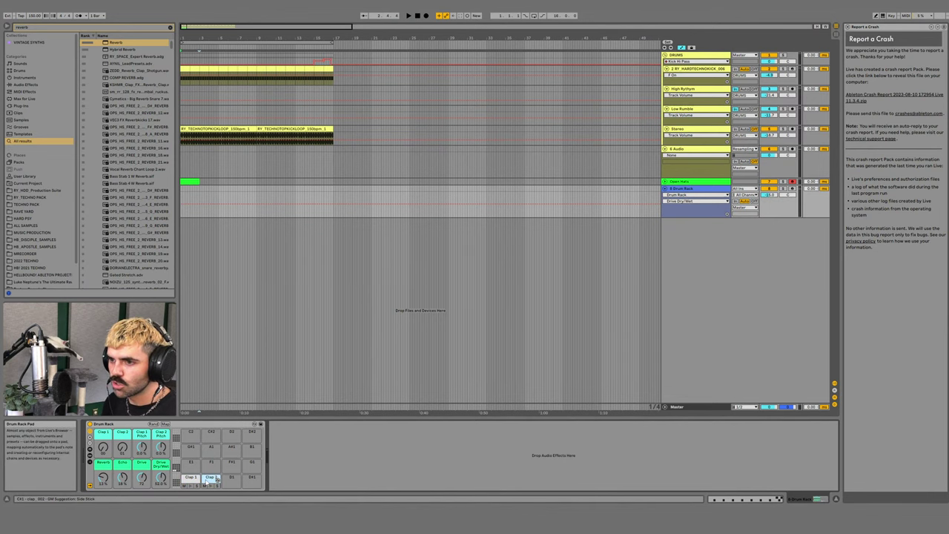
- Loop the two bars of the Open Hats clip and insert an empty two-bar MIDI clip on the Drum Rack track
left_click_drag(226, 38, 229, 140)
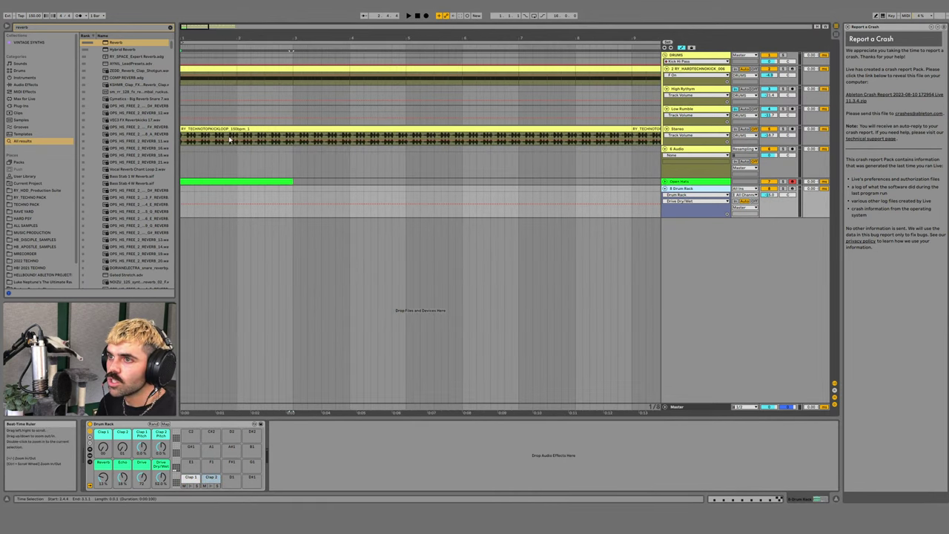
left_click(238, 179)
key("ctrl+l")
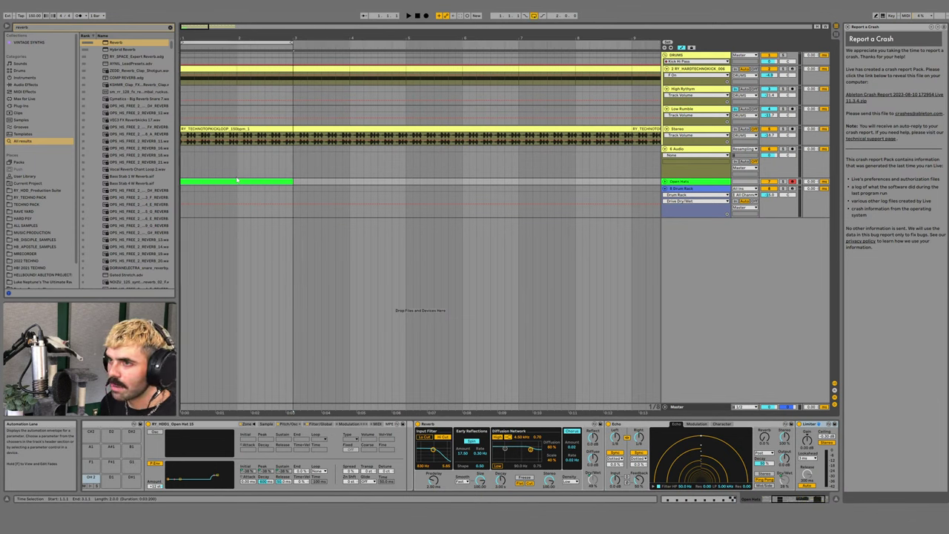
left_click(284, 196)
key("ctrl+shift+m")
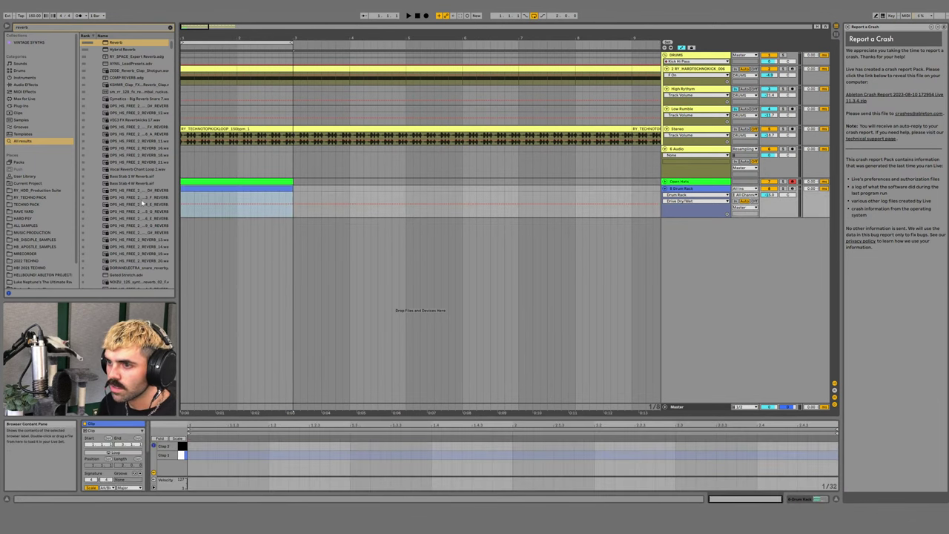
- Draw a Clap 1 note on beat 2 and duplicate it onto beats 2 and 4 of both bars
double_click(274, 454)
left_click_drag(279, 455, 185, 448)
key("ctrl+d")
key("ctrl+d")
key("ctrl+d")
- Play the loop, set the Drum Rack track's volume to about 1.3 dB and choose a different sample with the Clap 1 macro
key("space")
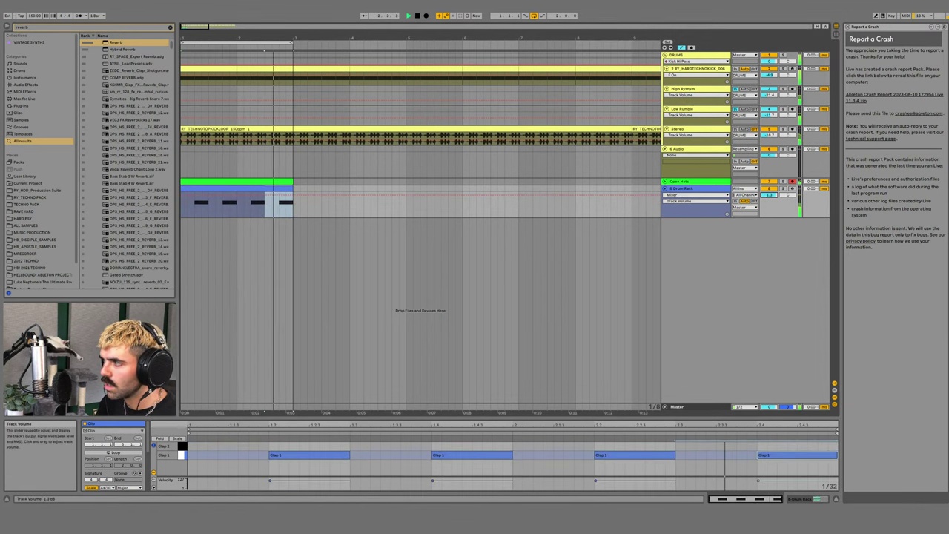
double_click(695, 189)
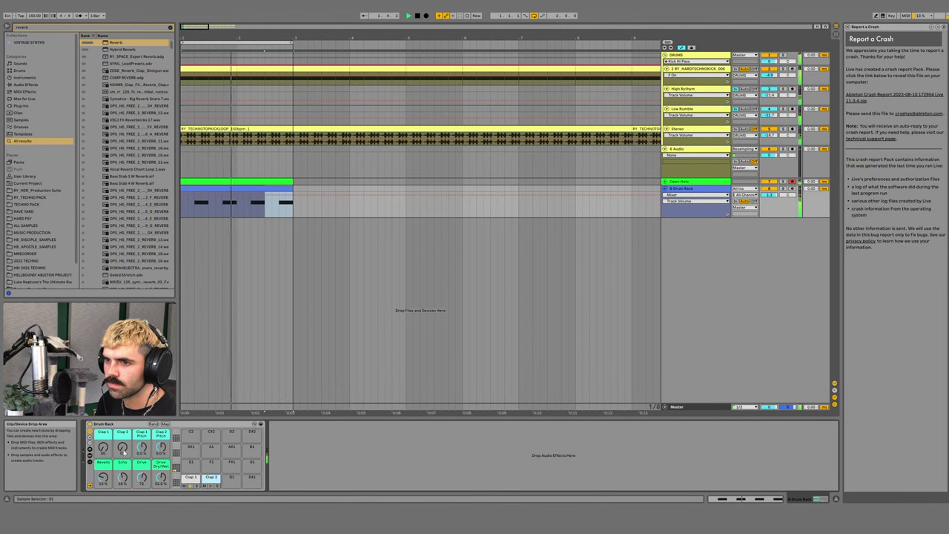
left_click_drag(103, 447, 103, 439)
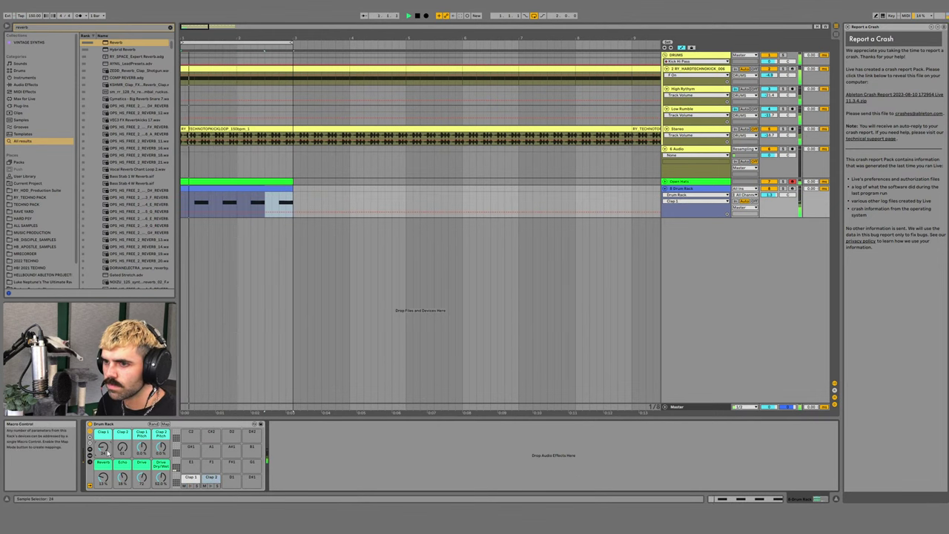
scroll(104, 448, "up", 8)
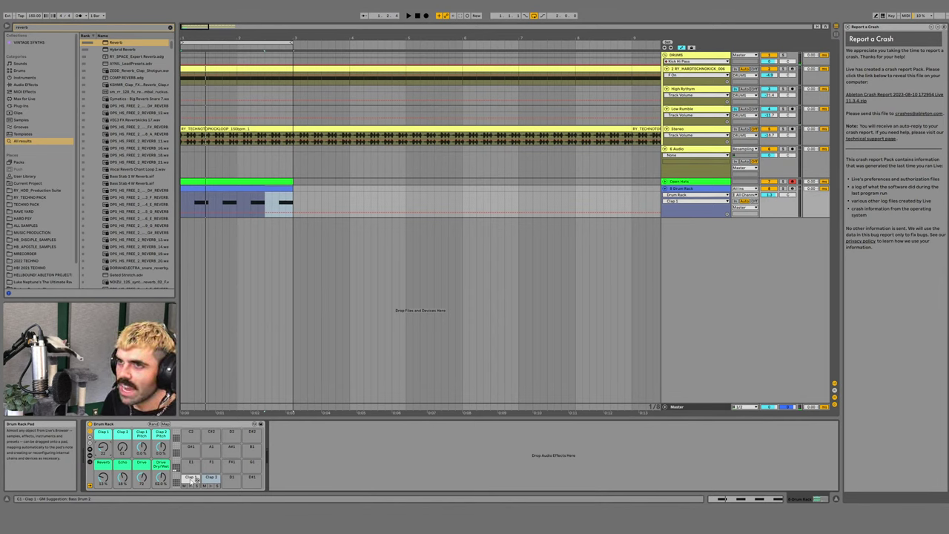
- Clear the browser's reverb search and close the crash report pane
left_click(169, 28)
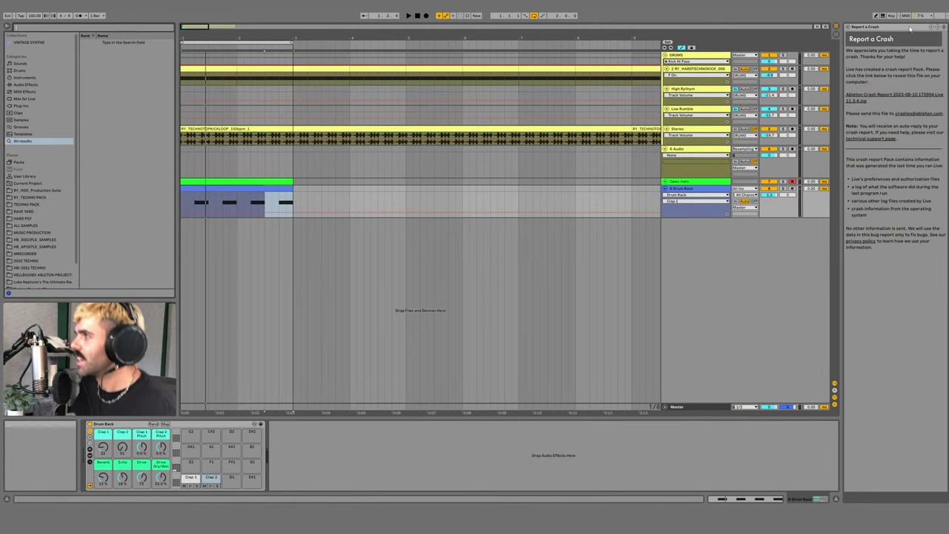
left_click(849, 28)
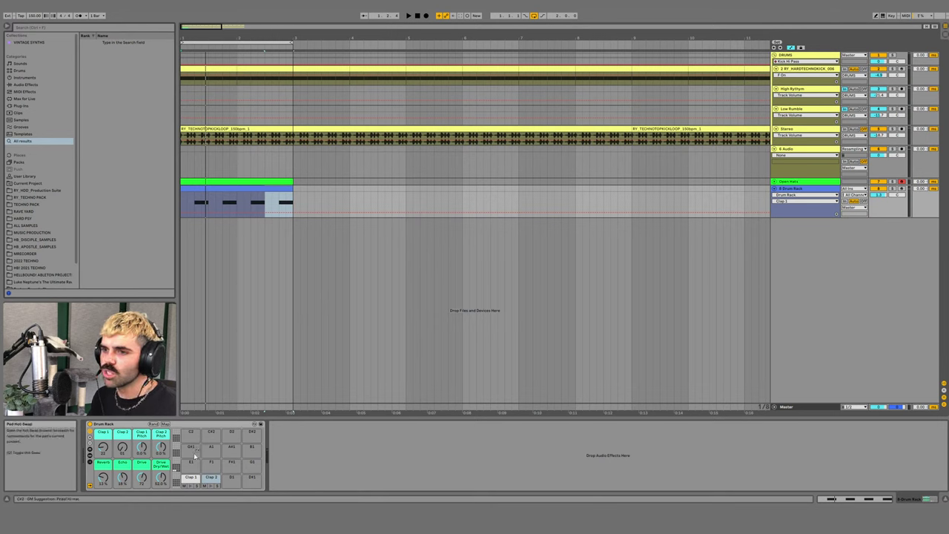
- Add a Clap 2 note on the last sixteenth of the second bar and lower its velocity during playback
double_click(239, 208)
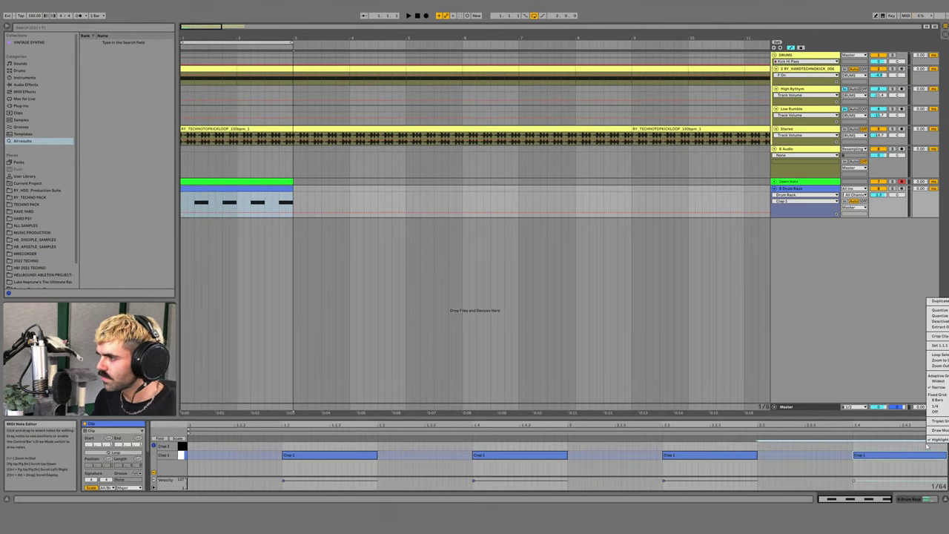
double_click(934, 448)
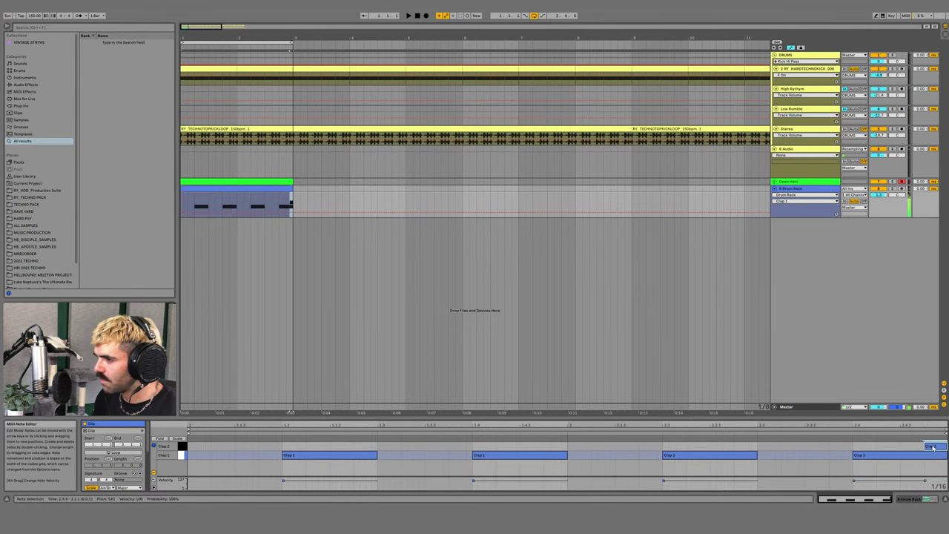
key("space")
key("shift+Tab")
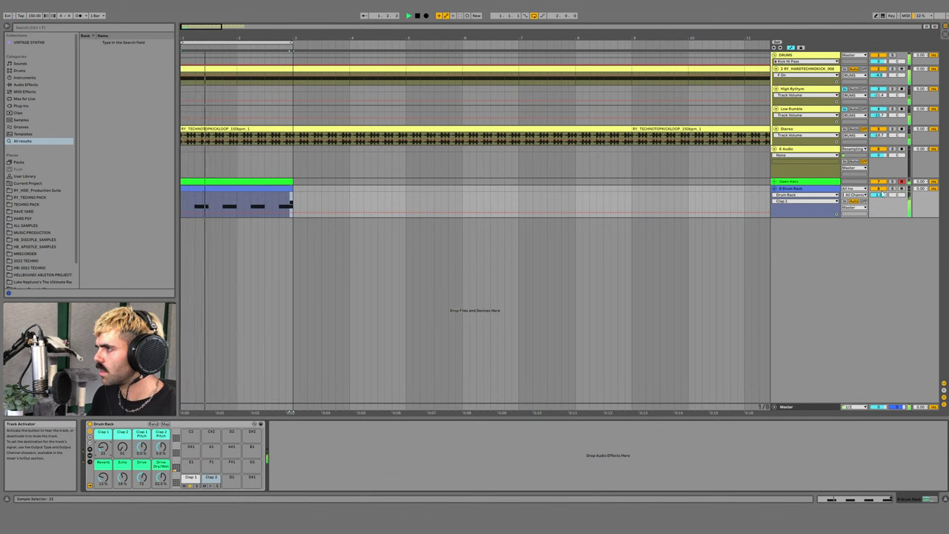
left_click(292, 200)
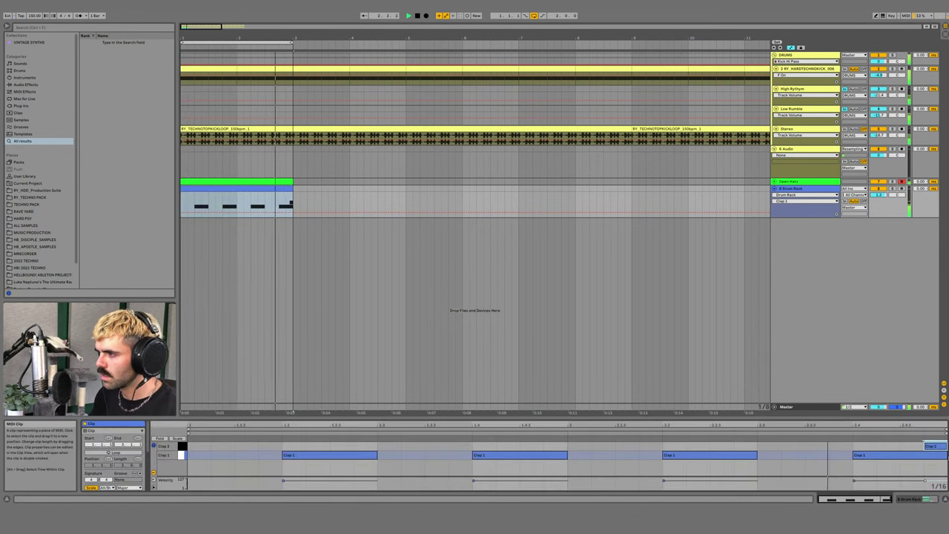
left_click(290, 203)
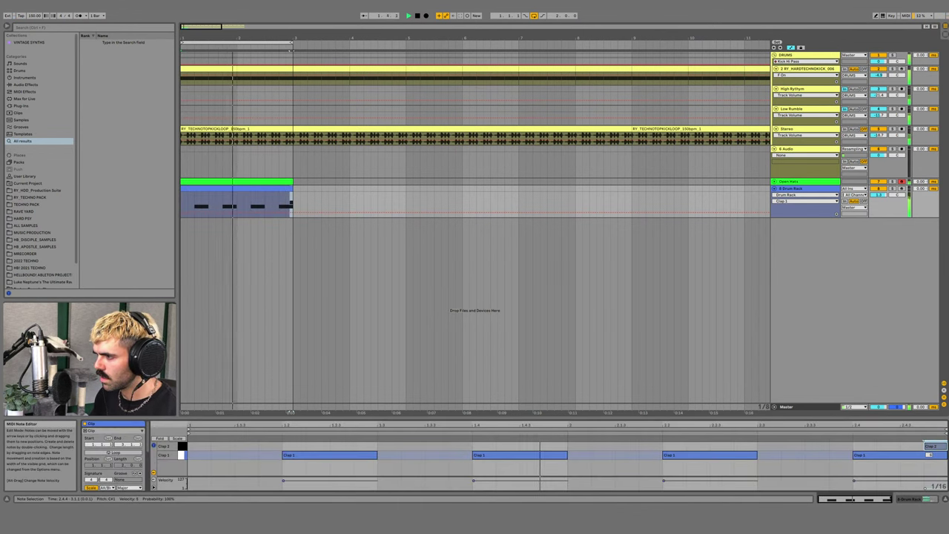
- Raise the Vol < Vel amount in the Clap 1 Sampler, copy the value to its siblings and hide the zone editor
key("space")
key("shift+Tab")
left_click(210, 479)
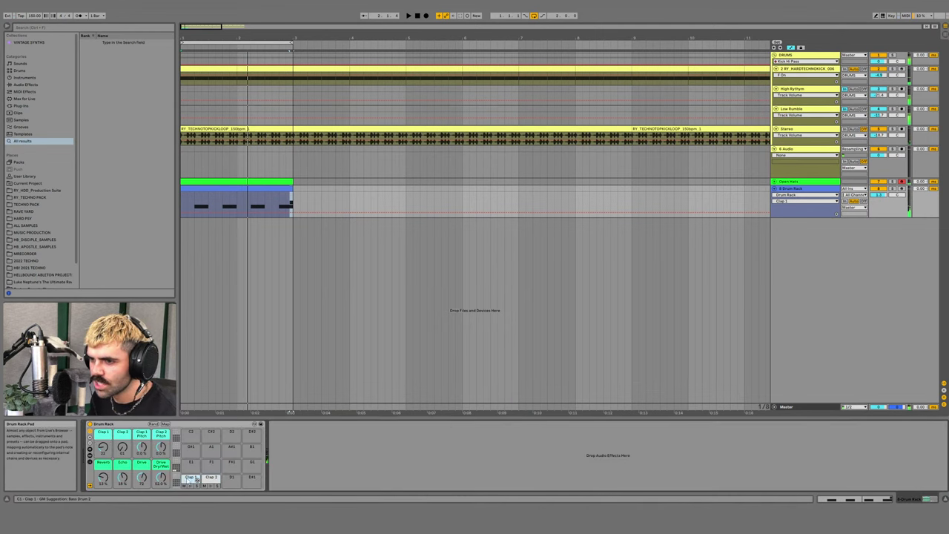
left_click(443, 451)
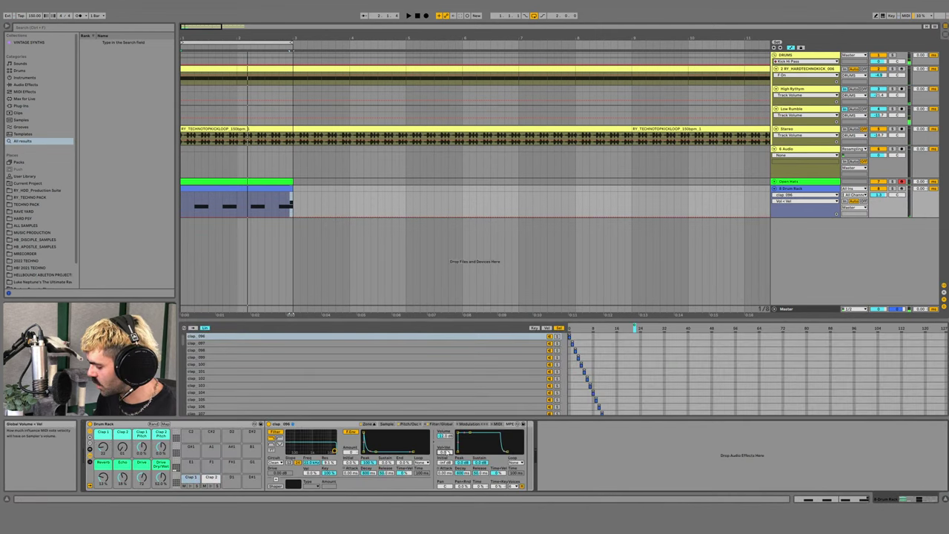
right_click(444, 454)
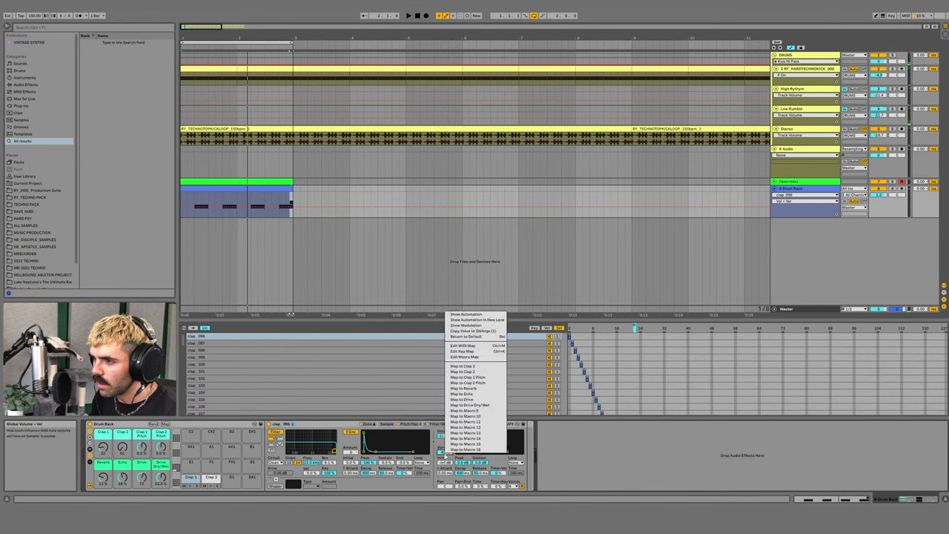
left_click(475, 331)
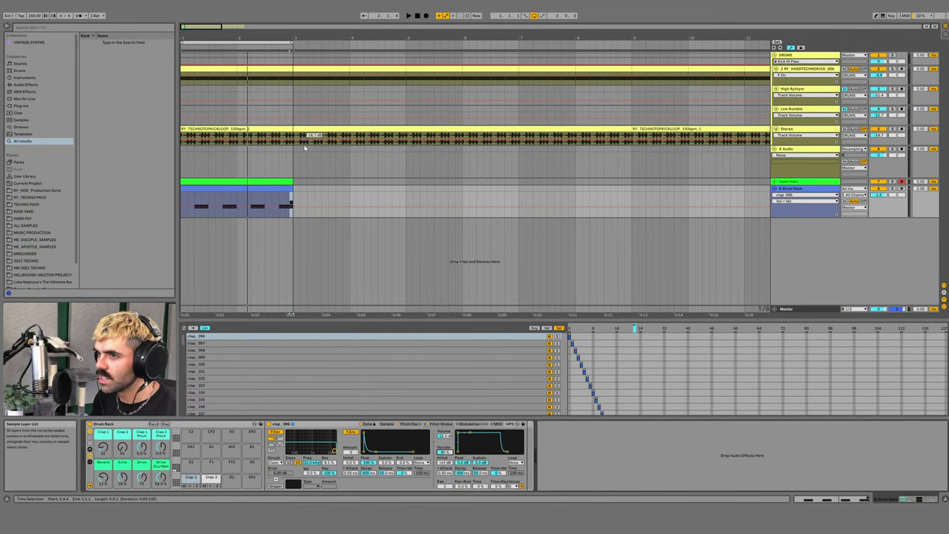
left_click(367, 424)
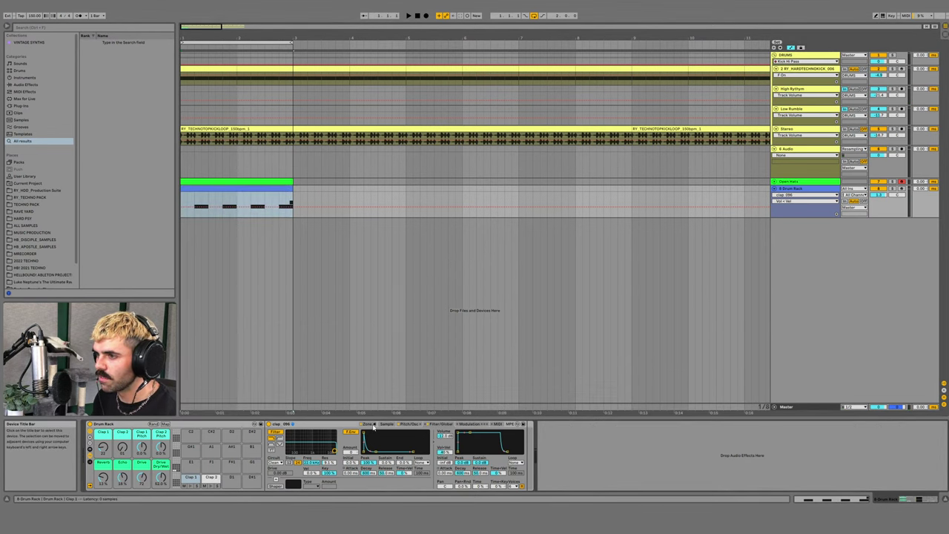
- While the loop plays, lower the Drum Rack track's volume and adjust the Clap 1, Clap 2 and Reverb macros
key("space")
left_click_drag(882, 196, 881, 204)
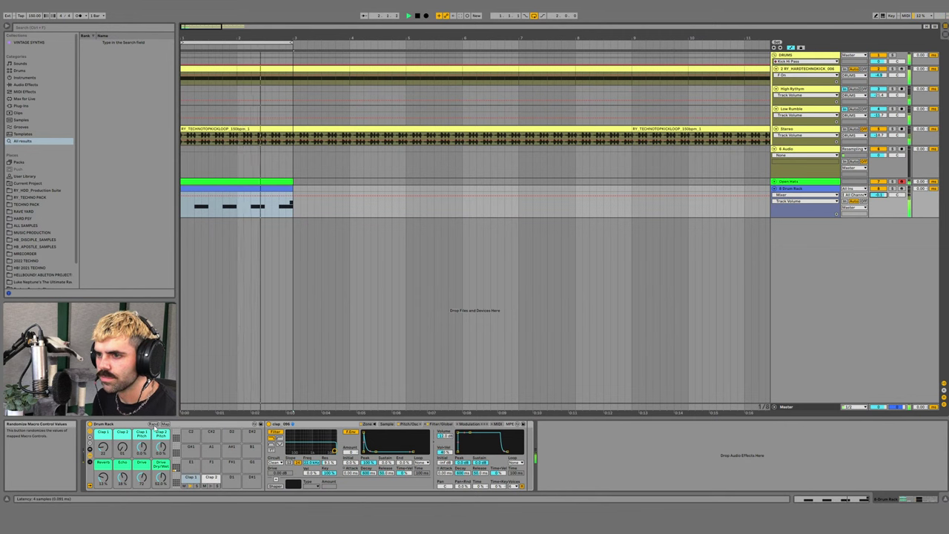
key("a")
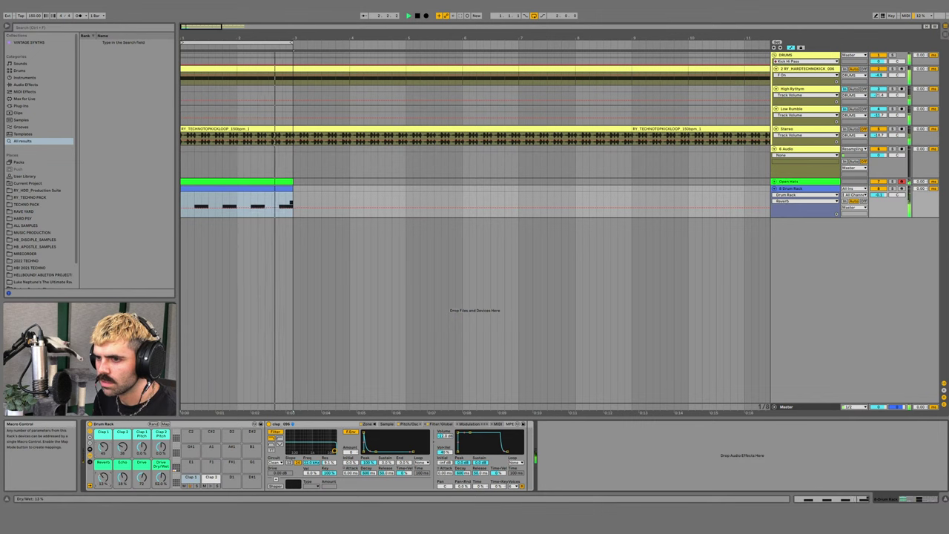
left_click_drag(105, 454, 104, 435)
left_click_drag(103, 476, 103, 471)
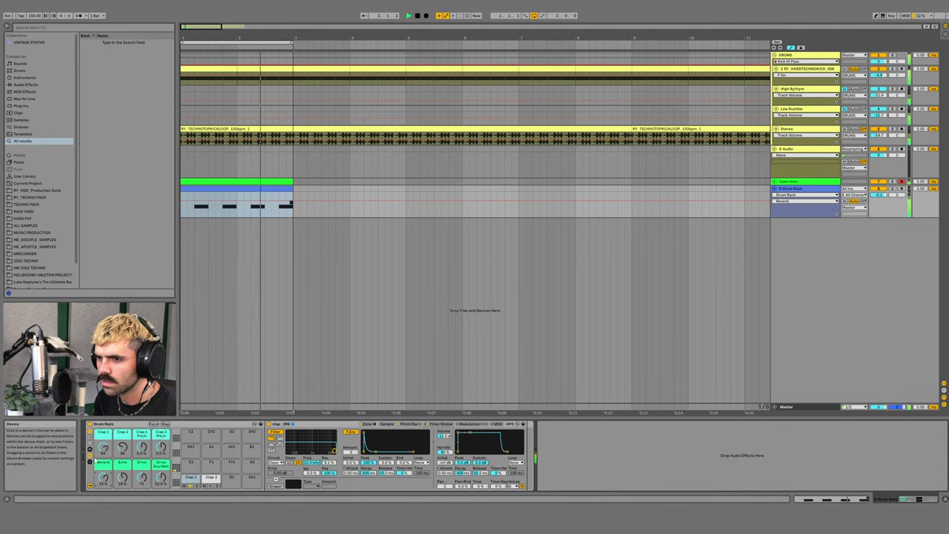
key("space")
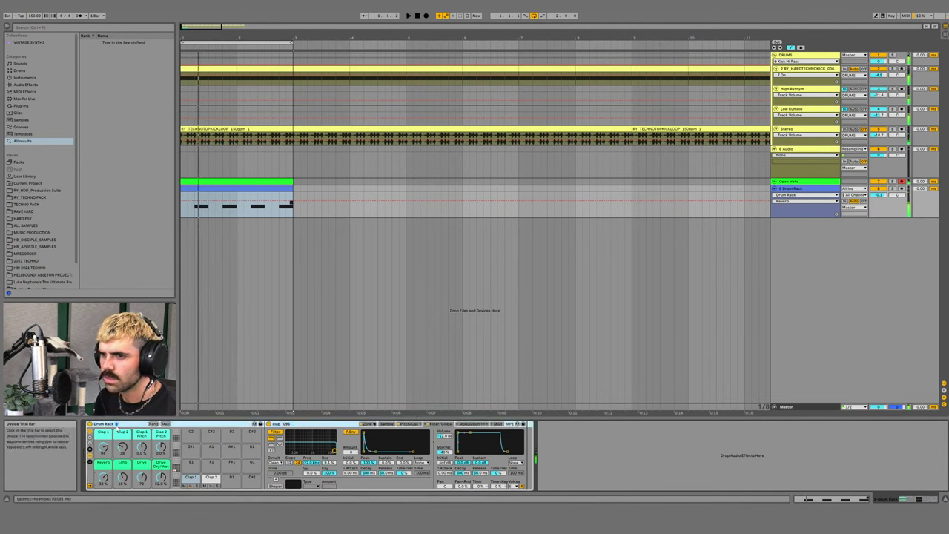
- Check the Clap 2 pad's device chain and group the whole Drum Rack into an Instrument Rack
left_click(211, 478)
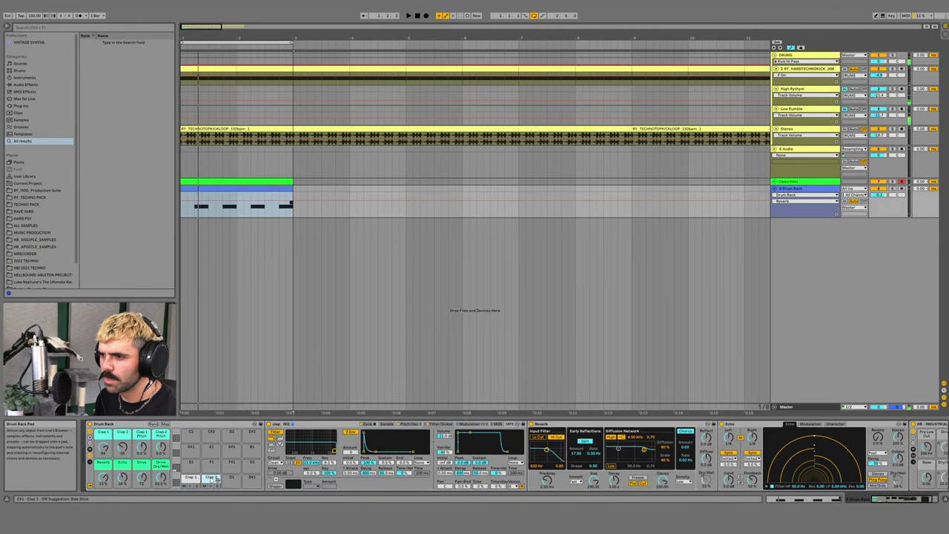
left_click_drag(894, 499, 906, 499)
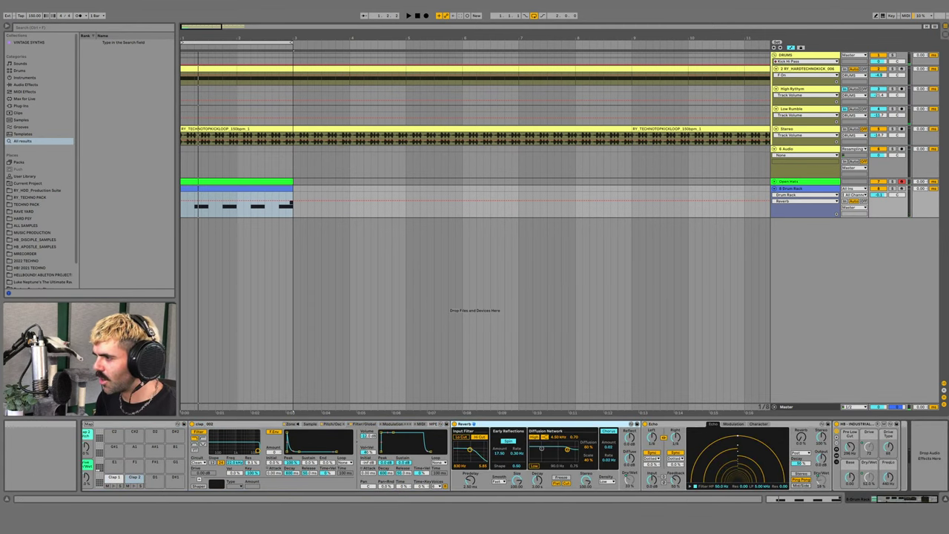
left_click(870, 502)
key("ctrl+g")
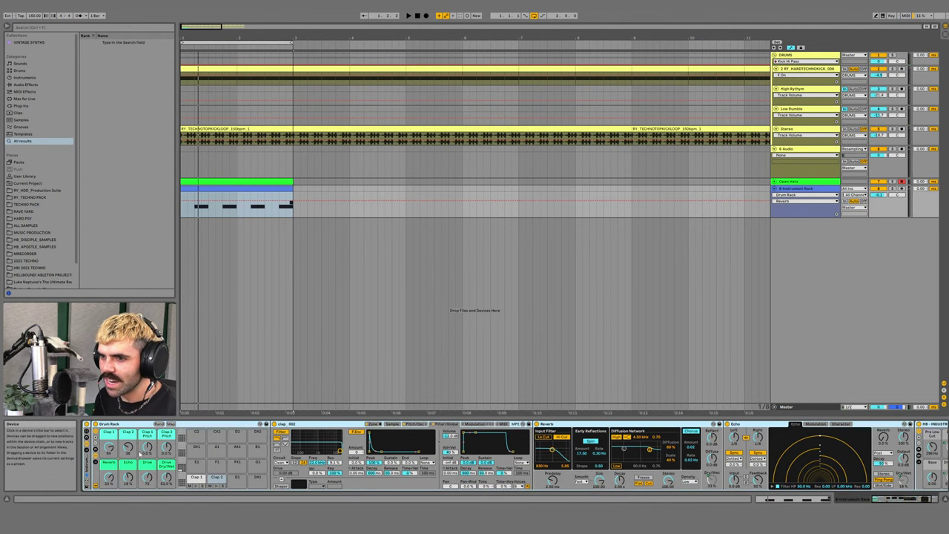
- Map the Drum Rack's Clap 1, Clap 2, Clap 1 Pitch and Clap 2 Pitch macros to outer Instrument Rack macros 1 to 4
left_click(86, 437)
right_click(191, 447)
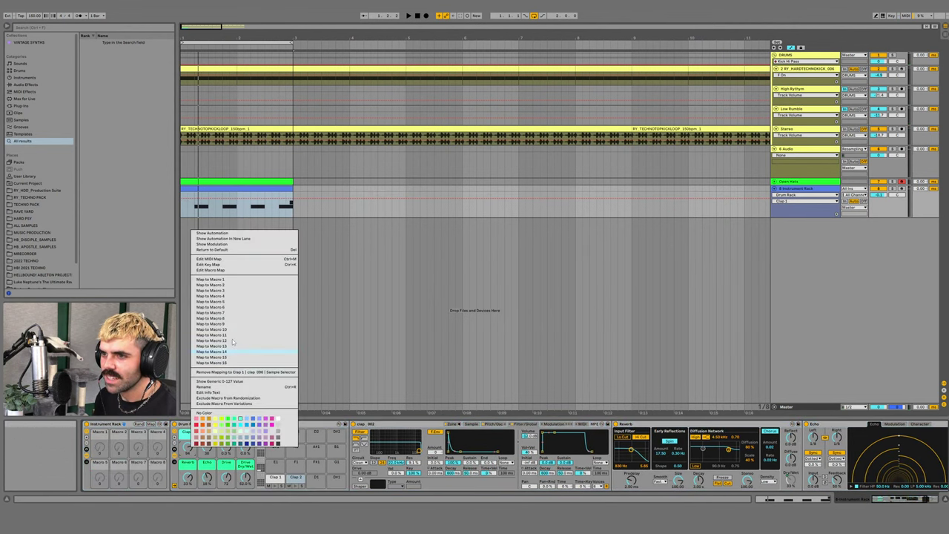
left_click(222, 280)
right_click(207, 447)
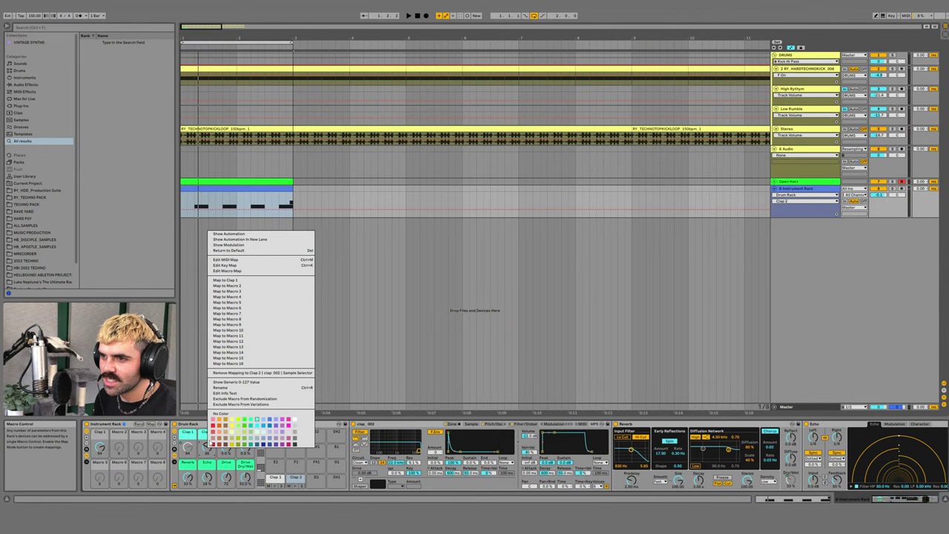
left_click(239, 286)
right_click(226, 447)
left_click(267, 279)
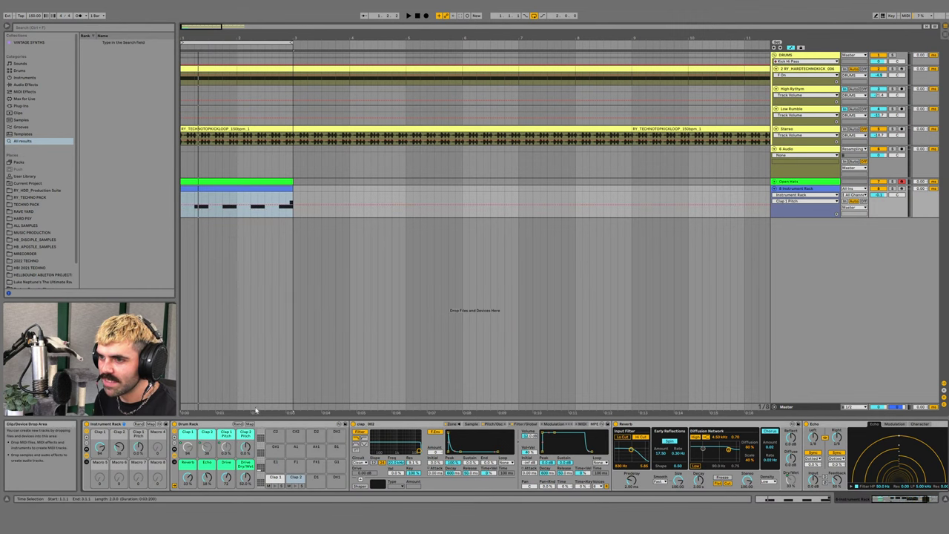
right_click(246, 447)
left_click(267, 279)
- Map the Drum Rack's Reverb, Echo, Drive and Drive Dry/Wet macros to outer Instrument Rack macros 5 to 8
right_click(188, 478)
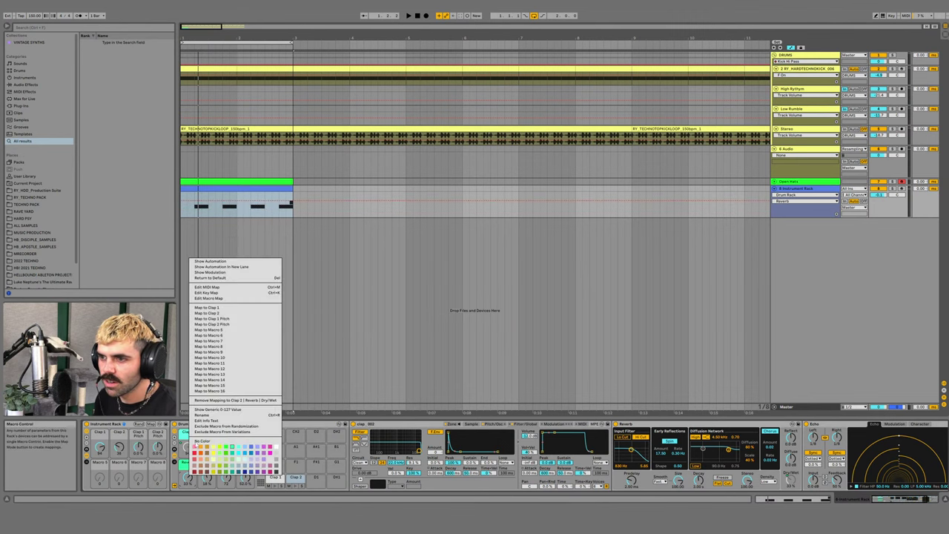
left_click(225, 332)
right_click(207, 478)
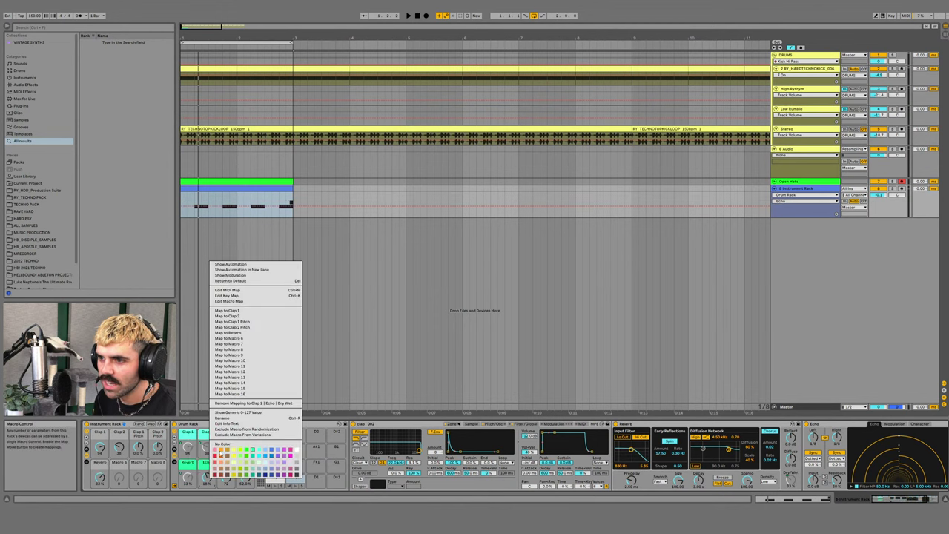
left_click(227, 337)
right_click(227, 478)
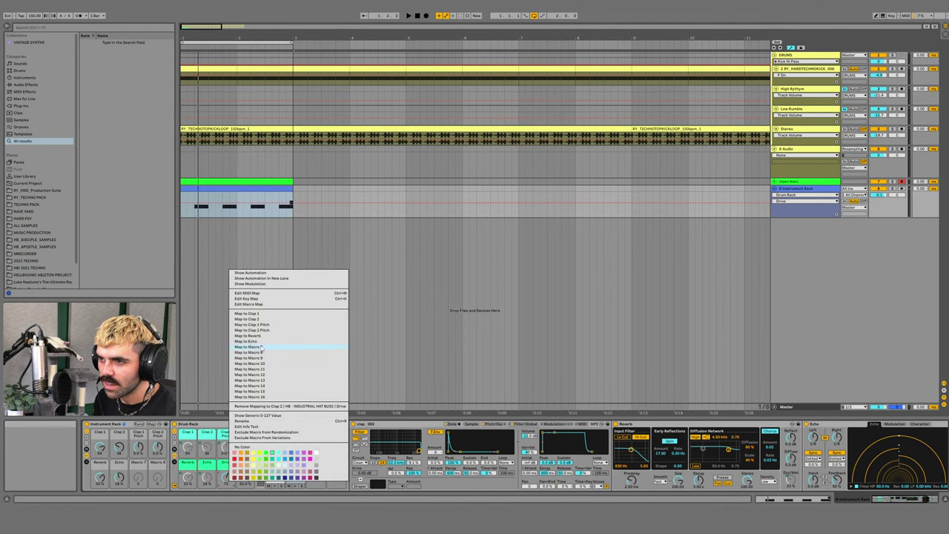
left_click(261, 347)
right_click(245, 478)
left_click(269, 347)
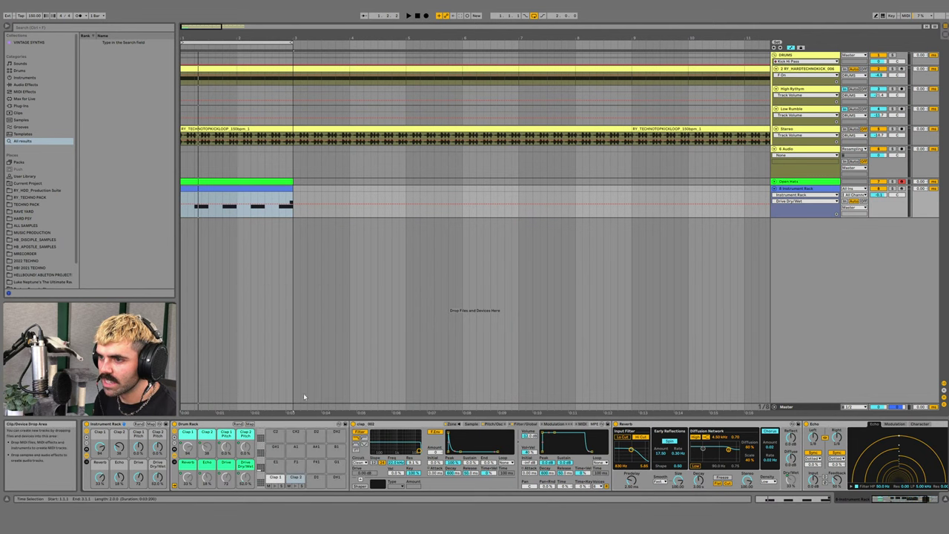
- Map the Dry/Wet controls of the Clap 2 chain's Reverb and Echo devices directly to outer macros 5 and 6
left_click(917, 499)
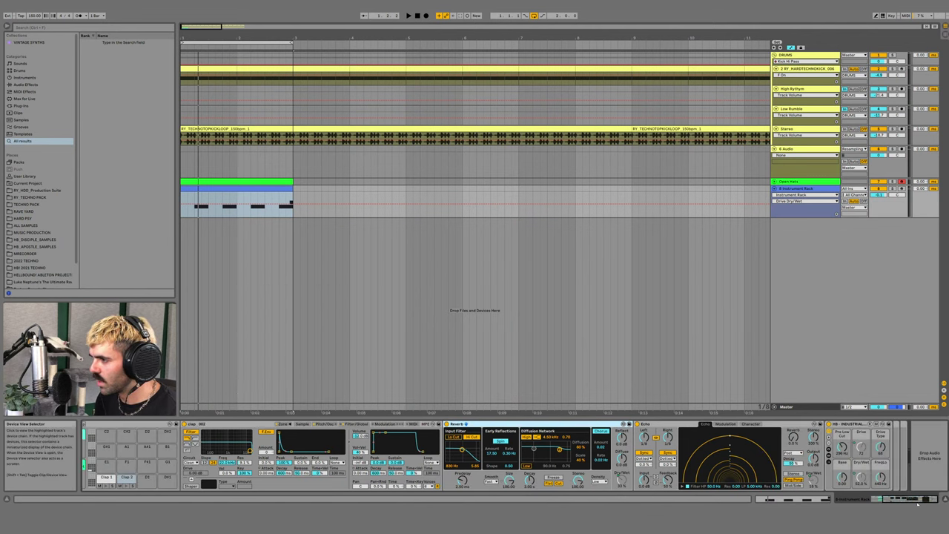
left_click(844, 425, "shift")
left_click_drag(880, 435, 907, 448)
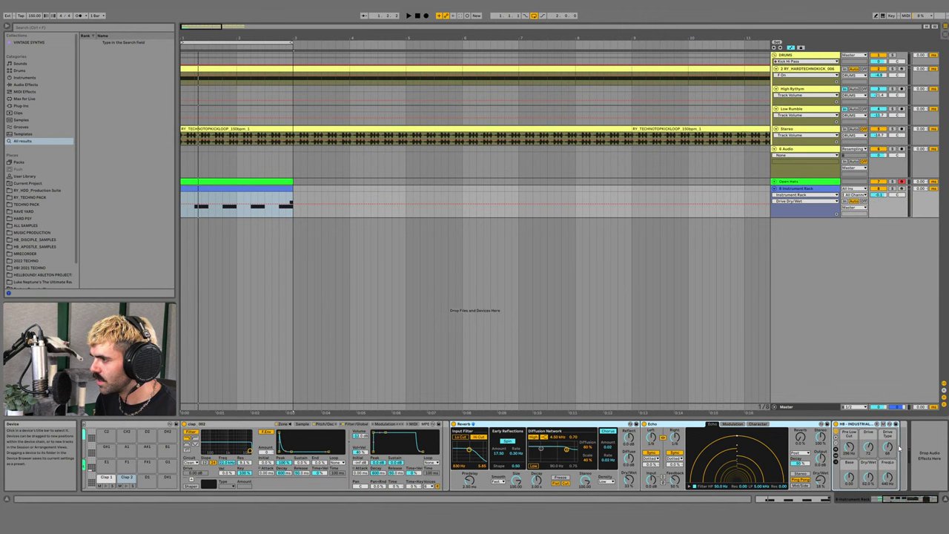
right_click(630, 479)
left_click(664, 418)
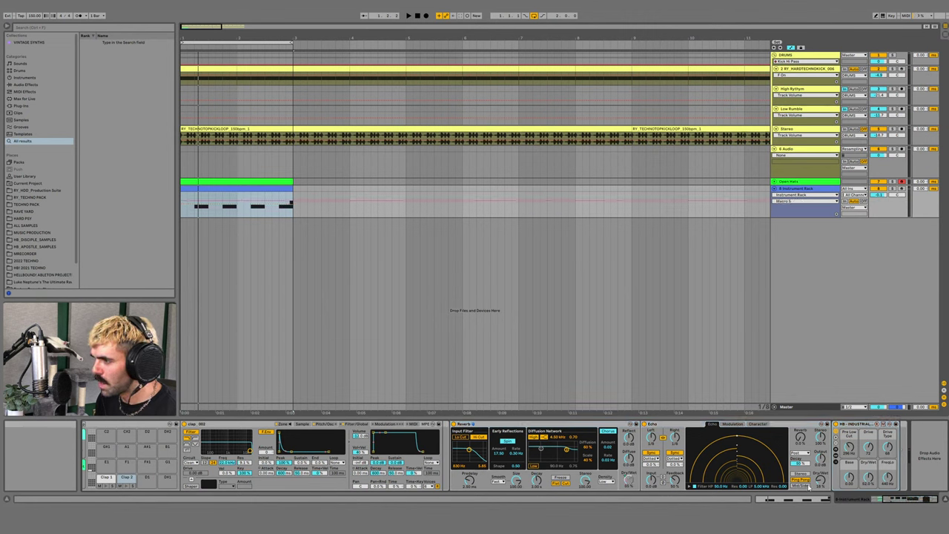
right_click(819, 479)
left_click(845, 427)
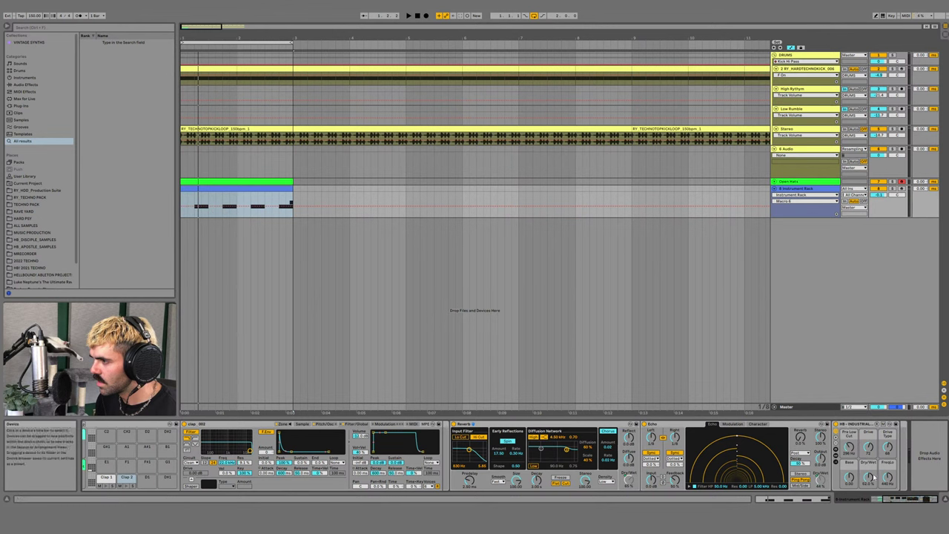
- Map Drive and Dry/Wet of the industrial hat buss rack directly to outer macros 7 and 8
right_click(868, 446)
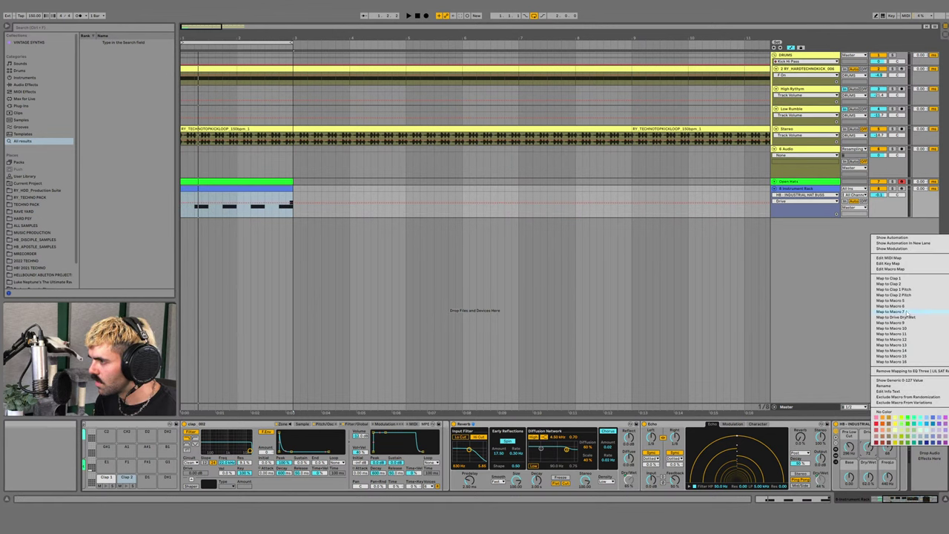
left_click(908, 312)
right_click(867, 478)
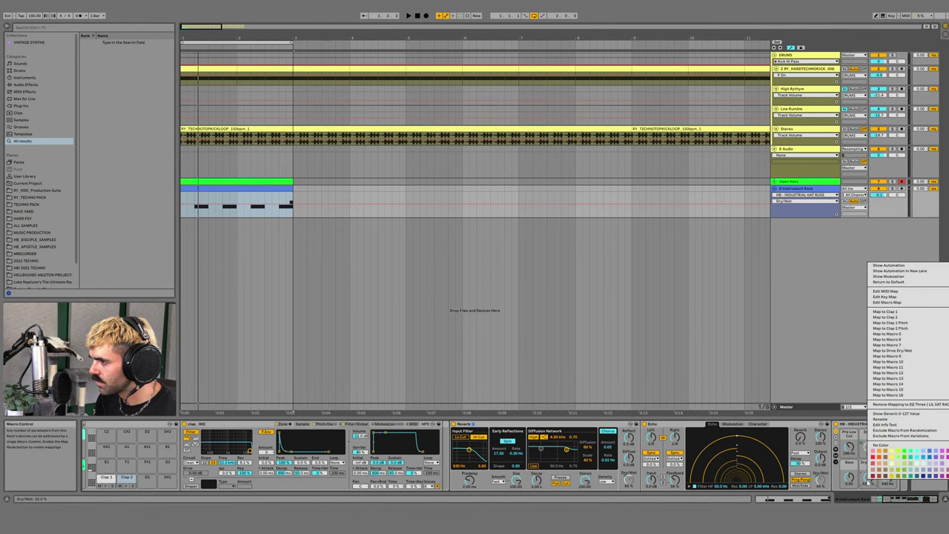
left_click(907, 353)
- Rename Macro 5 of the outer Instrument Rack as Reverb
left_click_drag(898, 500, 255, 504)
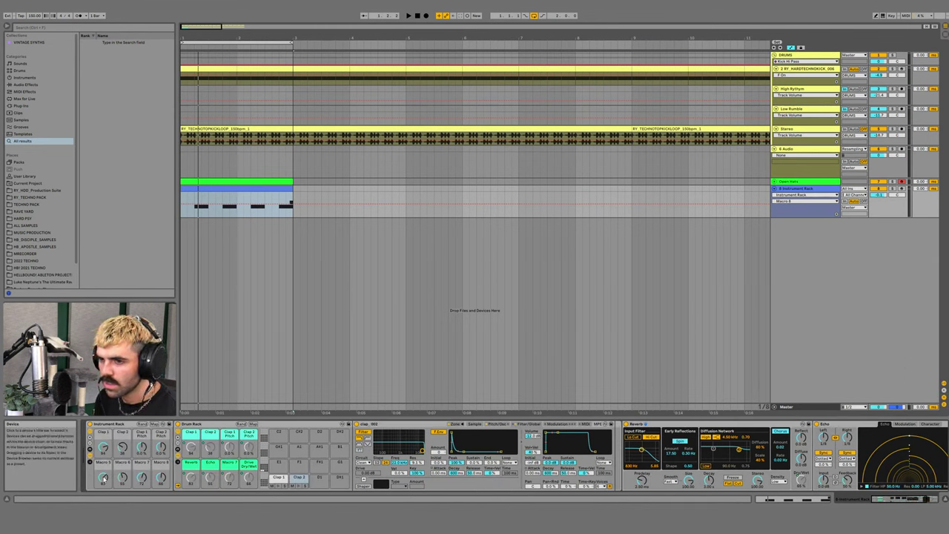
left_click(108, 463)
type("Reve")
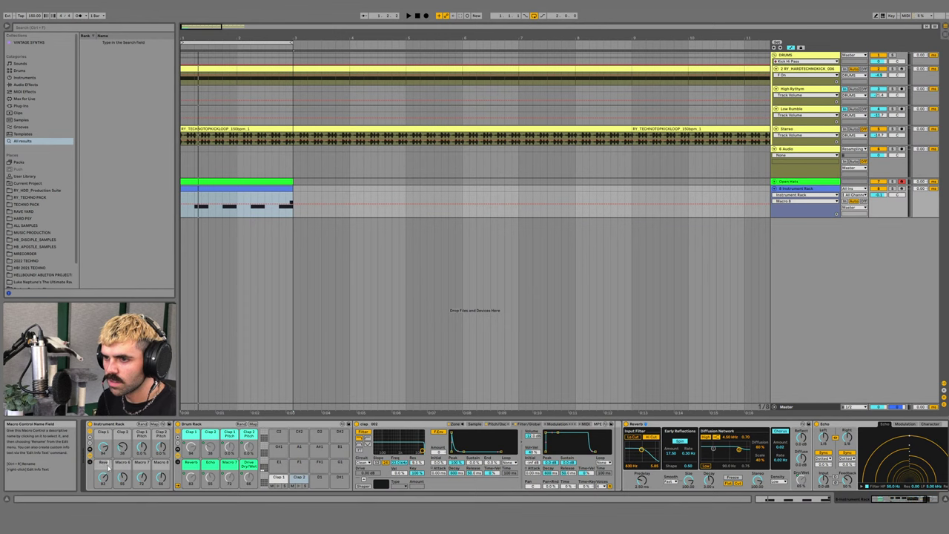
type("rb")
key("Return")
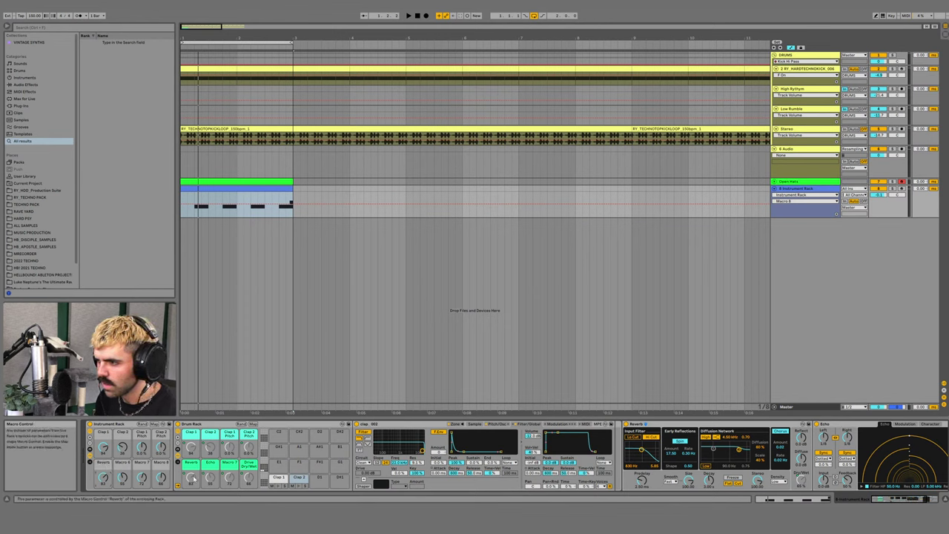
- Unmap the Drum Rack's four effect macros, Reverb, Echo, Macro 7 and Drive Dry/Wet, from the outer Instrument Rack
right_click(195, 478)
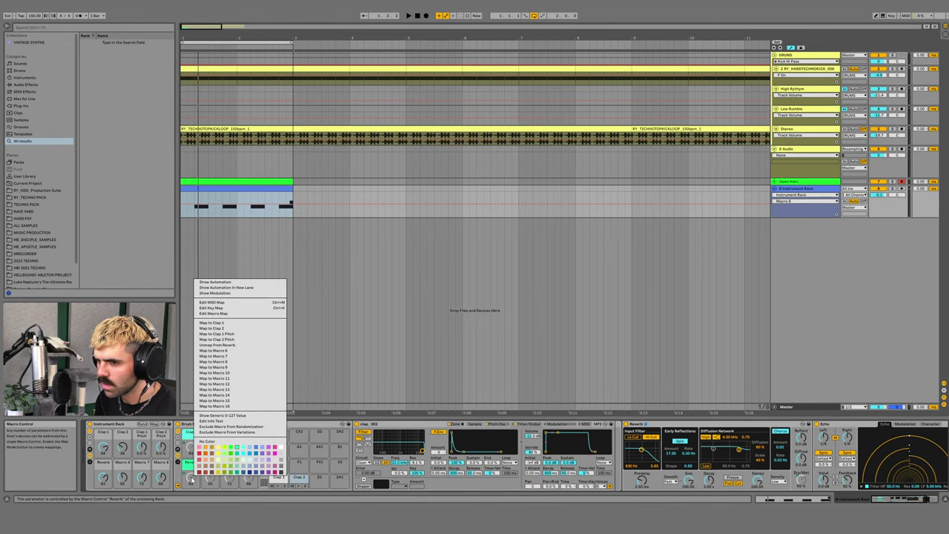
left_click(223, 346)
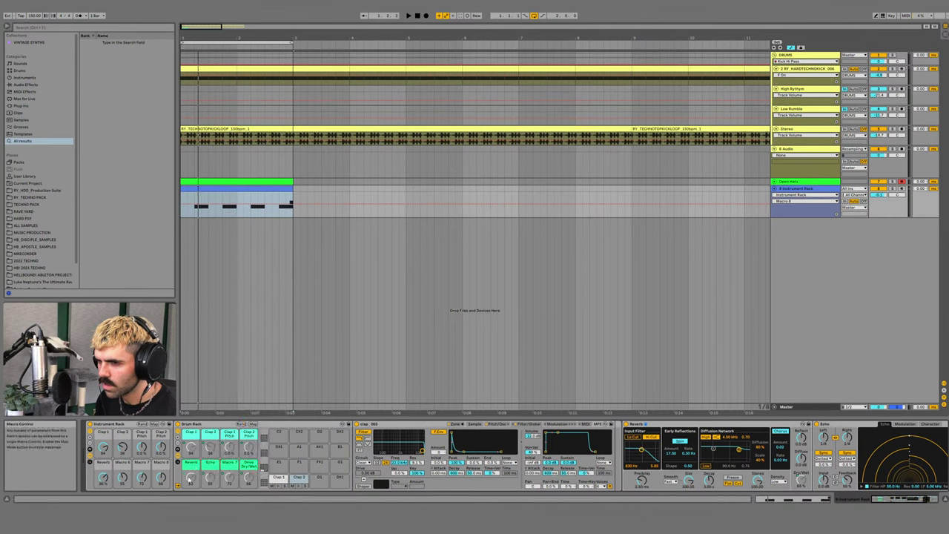
right_click(227, 479)
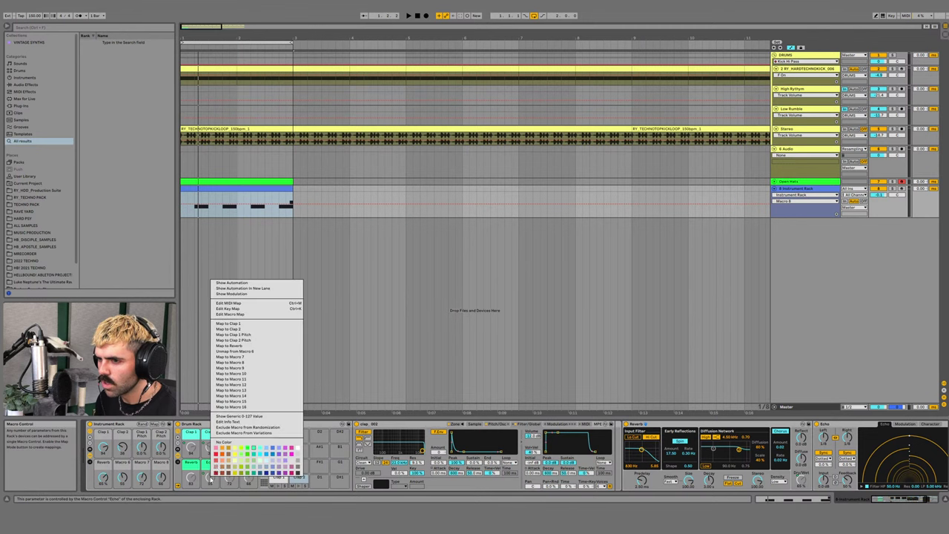
left_click(242, 352)
right_click(229, 480)
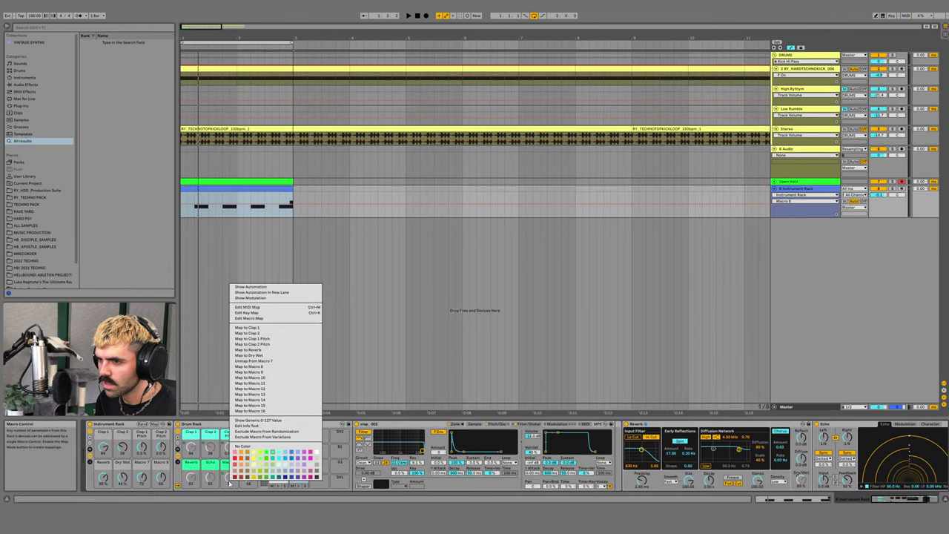
left_click(267, 361)
right_click(252, 479)
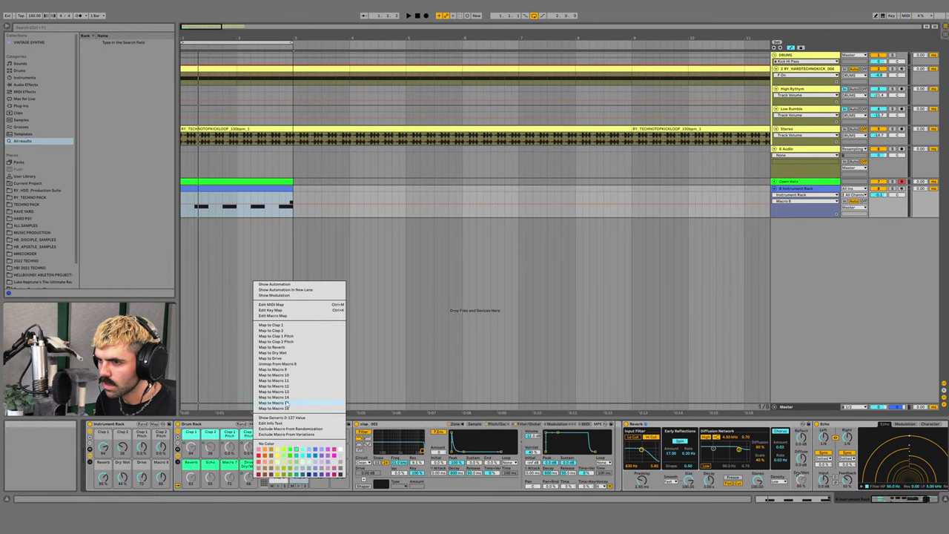
left_click(292, 365)
- Lower the maximum range of the Reverb and Echo dry/wet mappings in the outer rack, testing its Dry/Wet macro during playback
key("space")
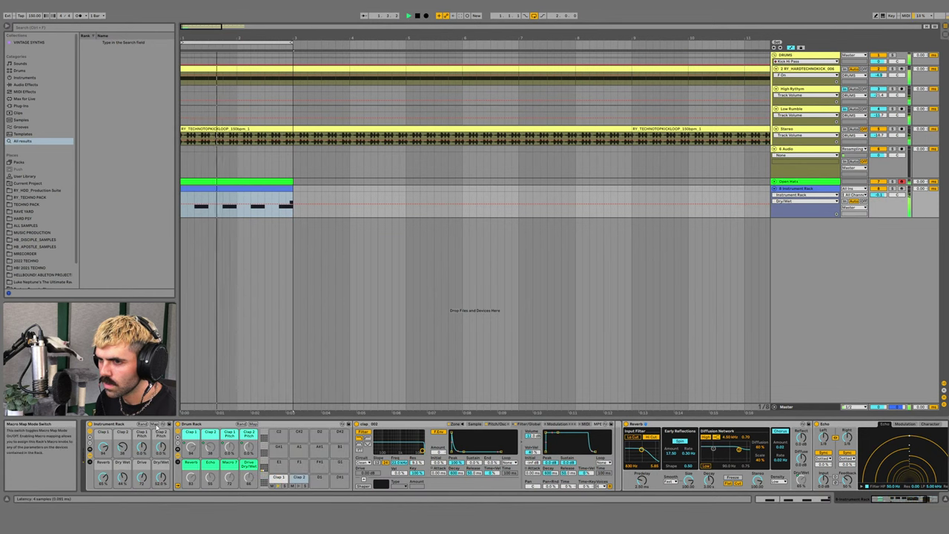
left_click(154, 423)
left_click_drag(161, 475, 161, 486)
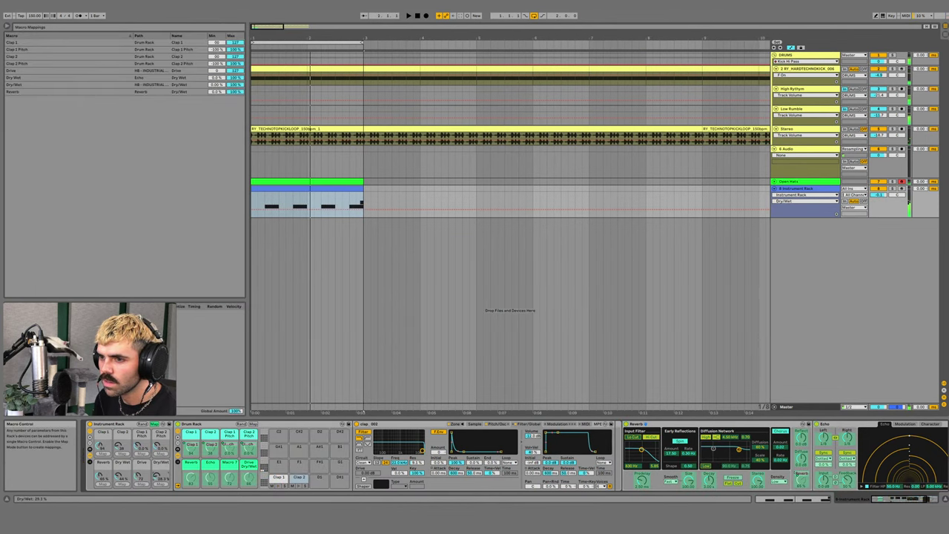
left_click(217, 93)
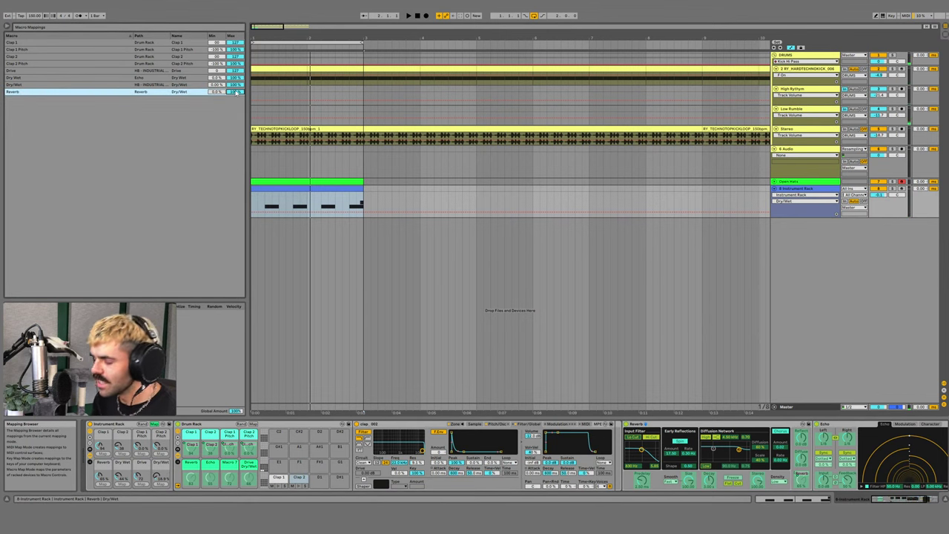
left_click(235, 78)
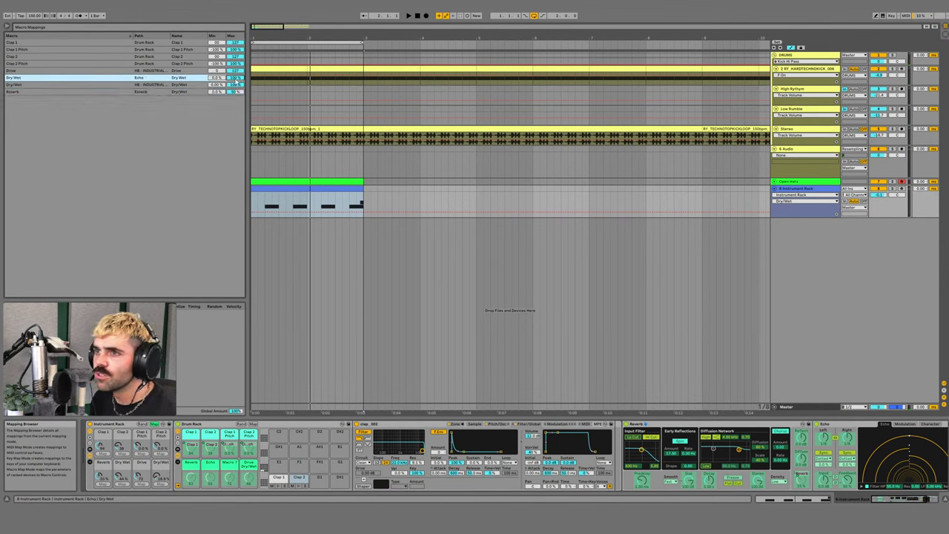
key("space")
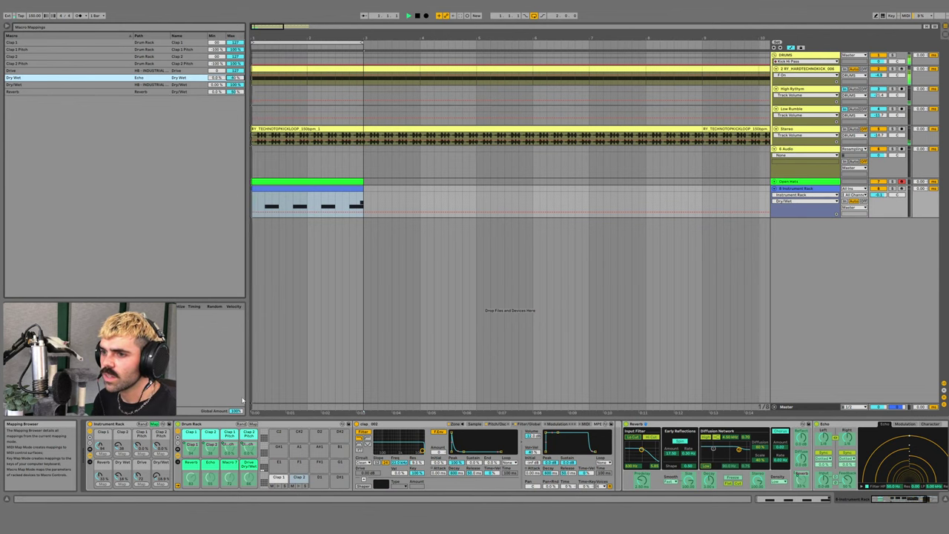
left_click(154, 424)
- While the loop plays, randomize the outer rack's macros twice and adjust the Clap 1 macro and track volume
left_click_drag(141, 474, 160, 487)
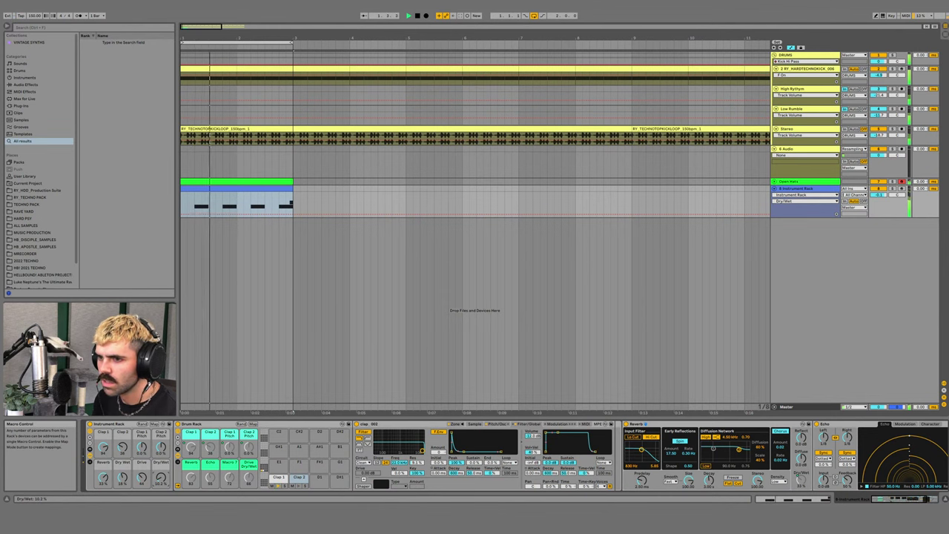
left_click(145, 425)
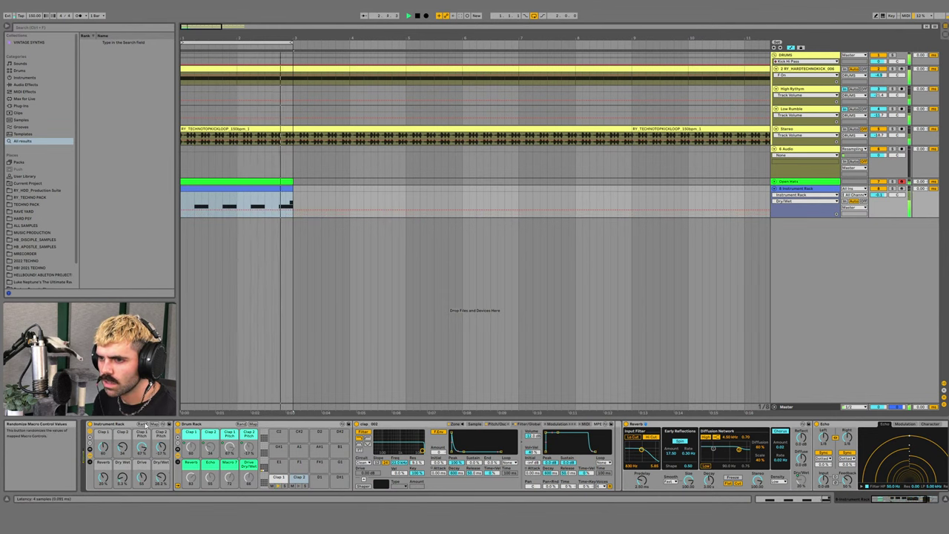
left_click(144, 424)
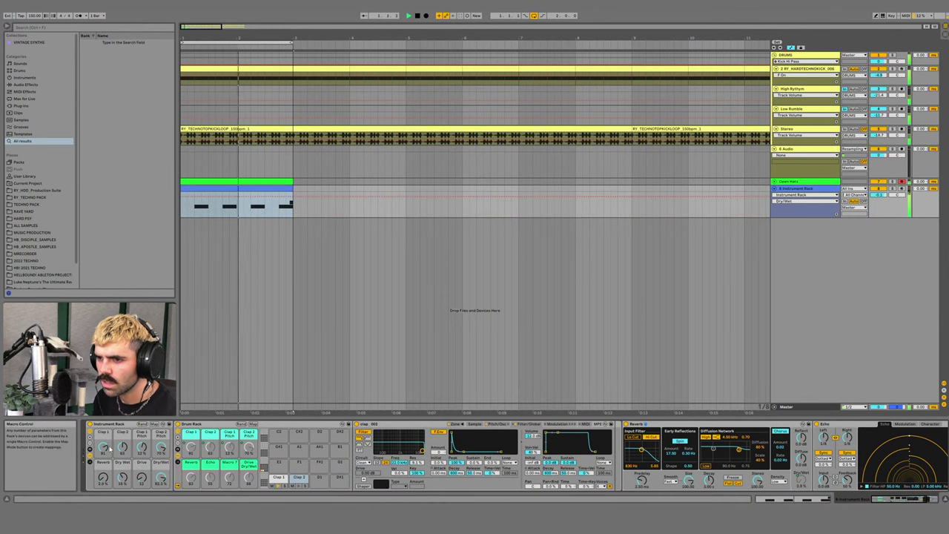
left_click_drag(104, 447, 104, 482)
left_click(275, 199)
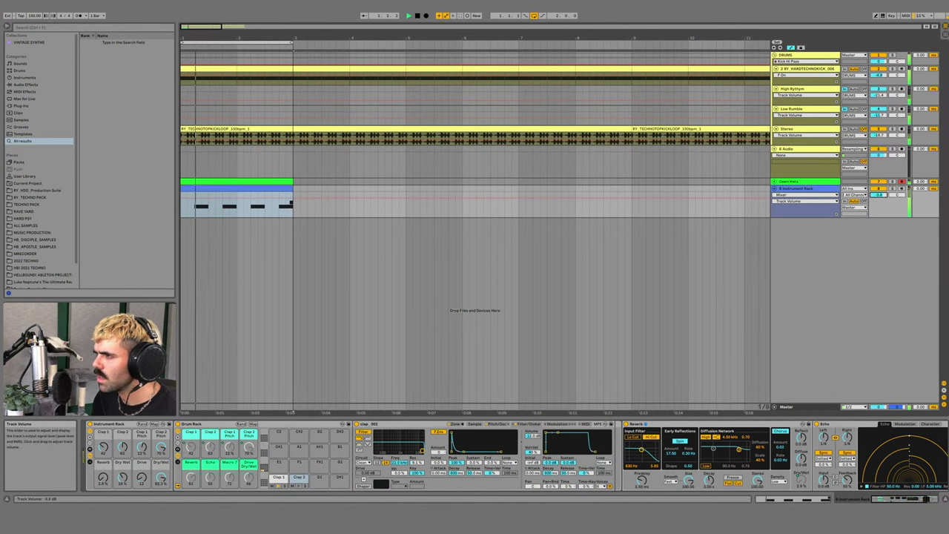
- Rename the outer rack's Dry Wet macro for the delay as Echo and raise the Reverb macro to about 13 %
left_click(125, 473)
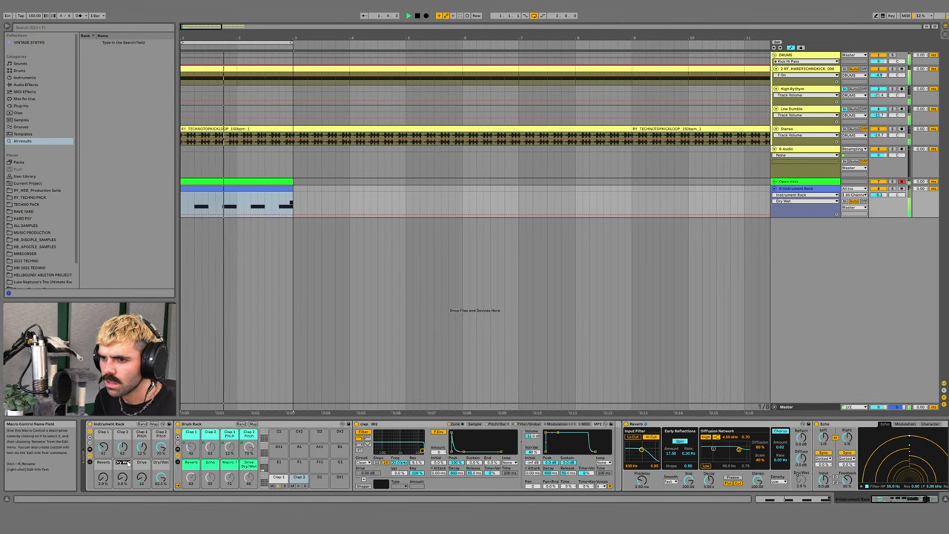
key("ctrl+r")
type("Echo")
key("Return")
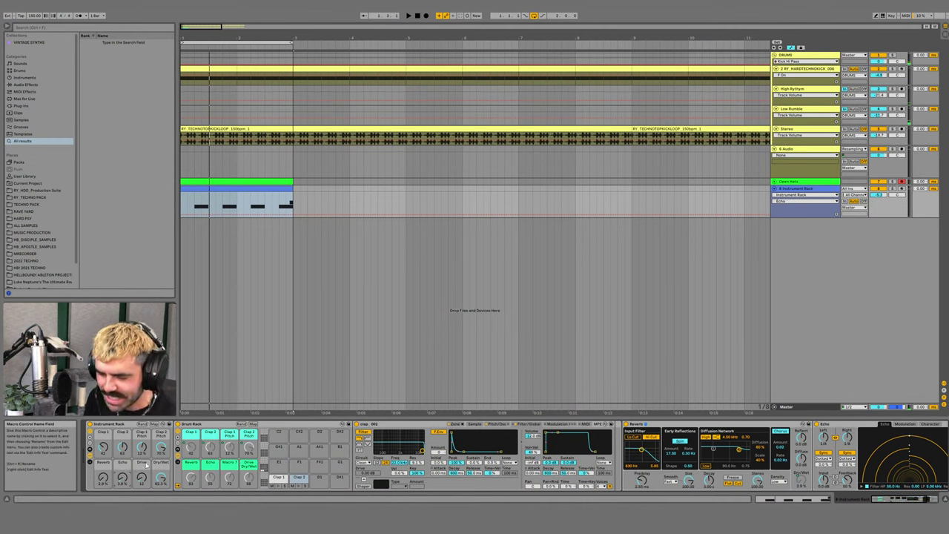
key("space")
left_click_drag(103, 479, 103, 464)
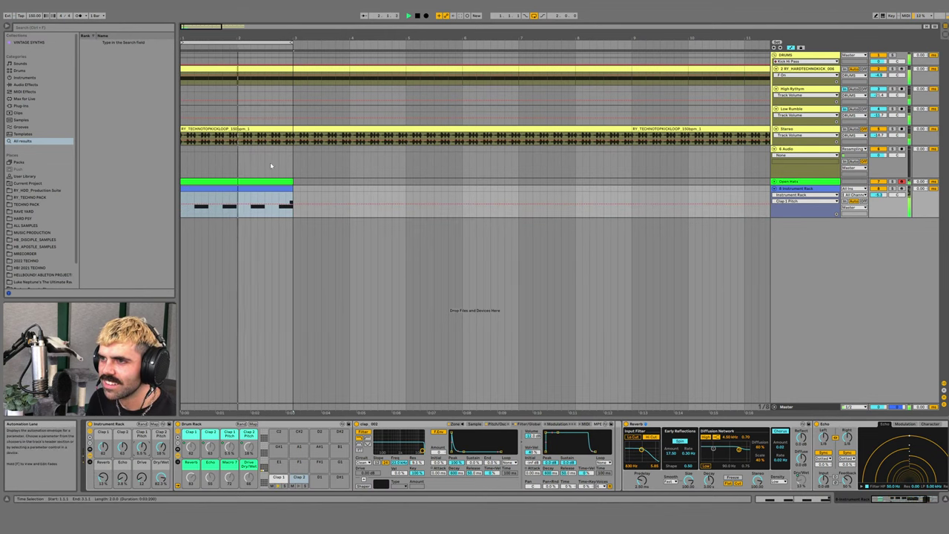
- Set the velocity of the Clap 1 notes in the clap clip to 100 and return to the rack's devices
double_click(269, 188)
left_click(935, 447)
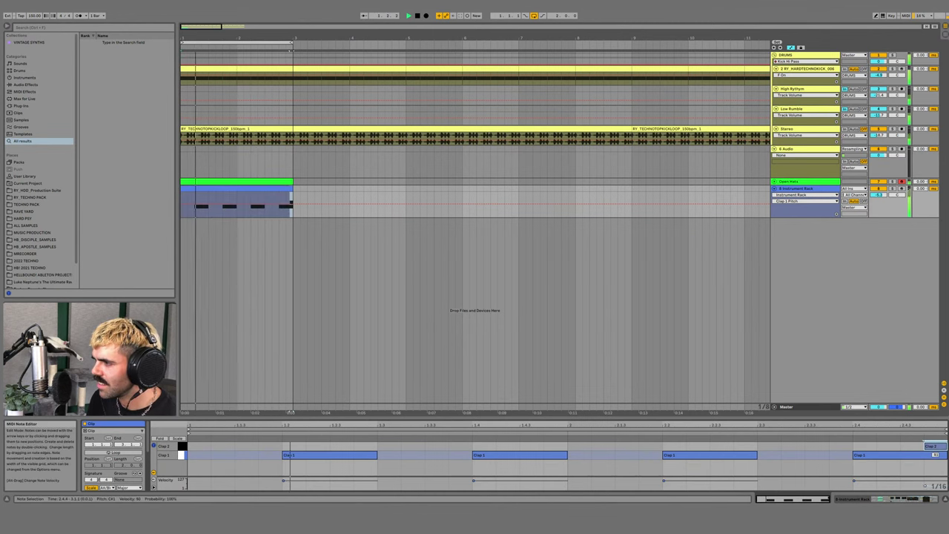
left_click(311, 455)
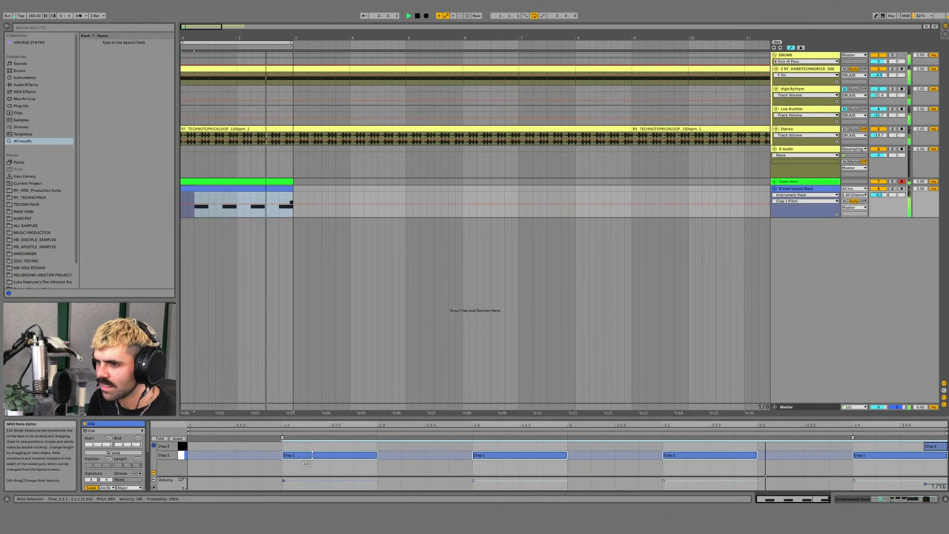
key("shift+Tab")
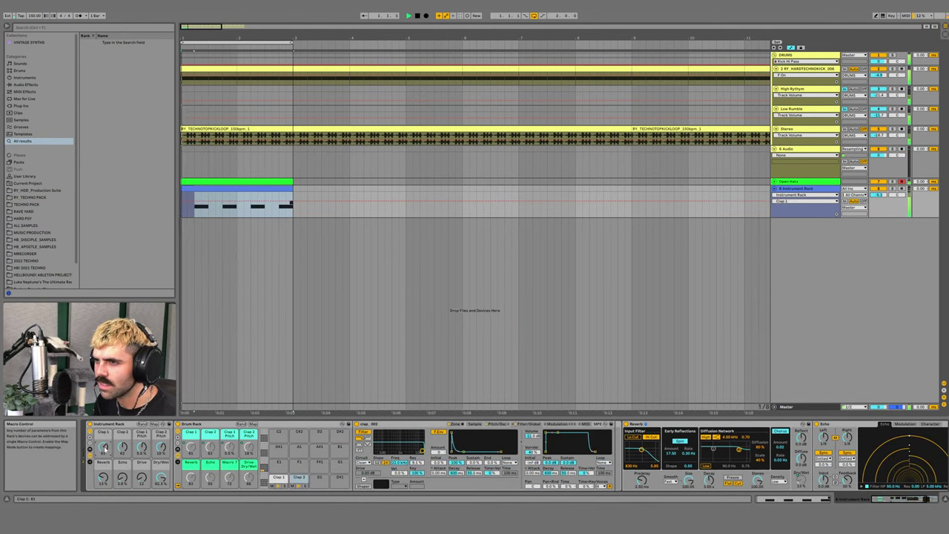
- During playback, raise the outer rack's Clap 1 macro, lower the clap pitch macros and bring Reverb down to about 1.2 %
left_click_drag(104, 447, 104, 437)
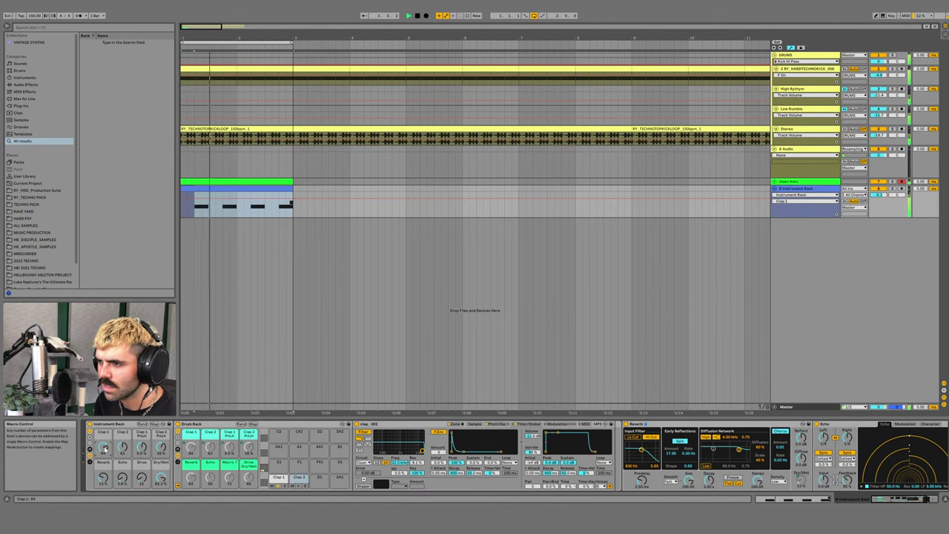
left_click_drag(104, 449, 105, 447)
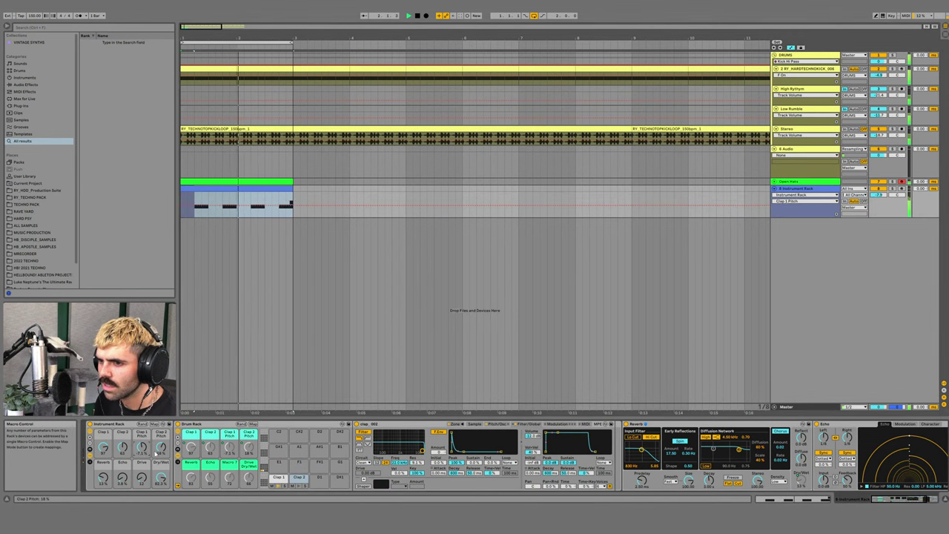
left_click_drag(155, 453, 155, 466)
left_click_drag(105, 482, 104, 497)
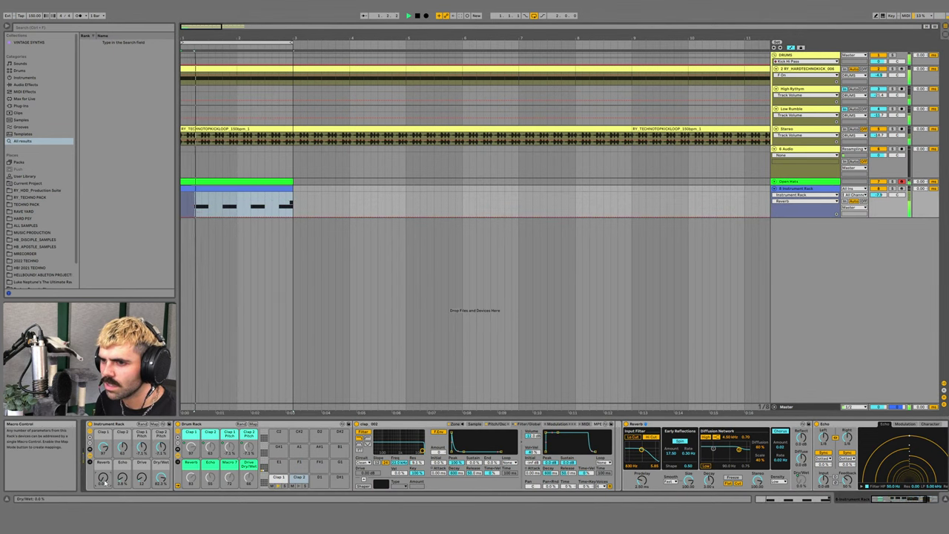
left_click_drag(104, 449, 104, 440)
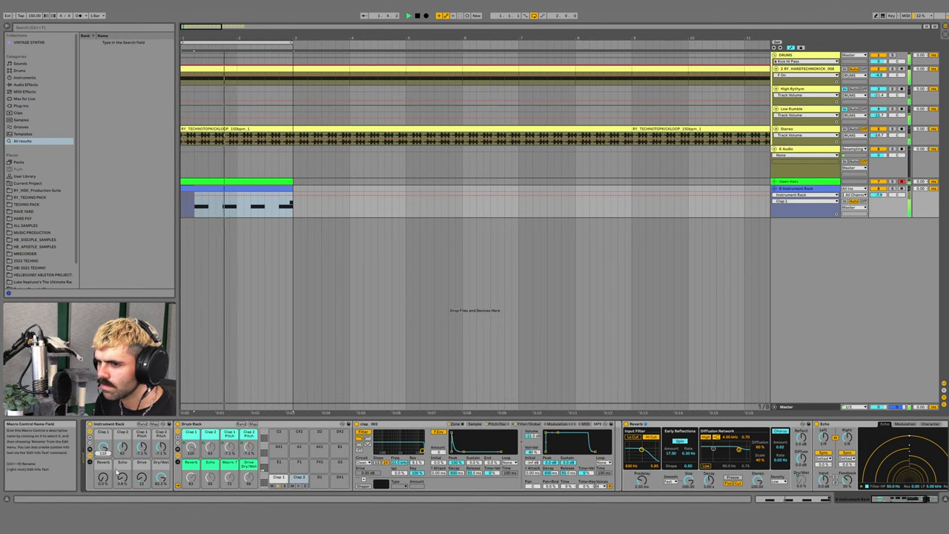
left_click_drag(104, 478, 104, 475)
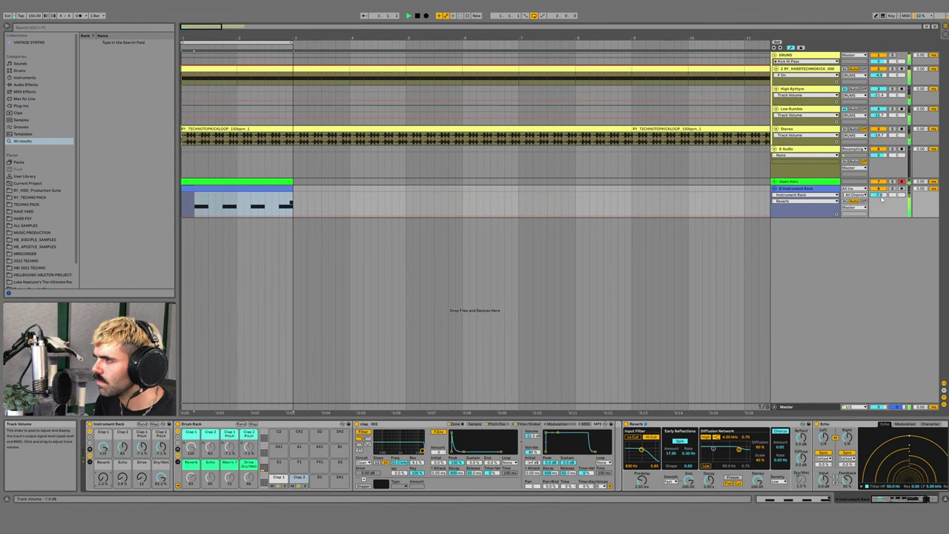
- Lower the clap track's volume to about -10.8 dB, stop playback and collapse the outer Instrument Rack to its macros
left_click_drag(880, 196, 880, 204)
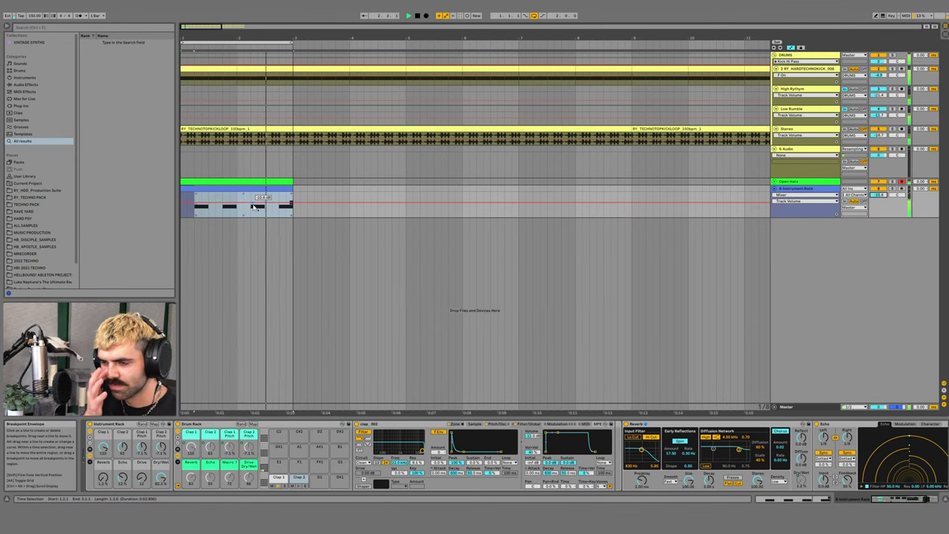
key("space")
left_click(89, 455)
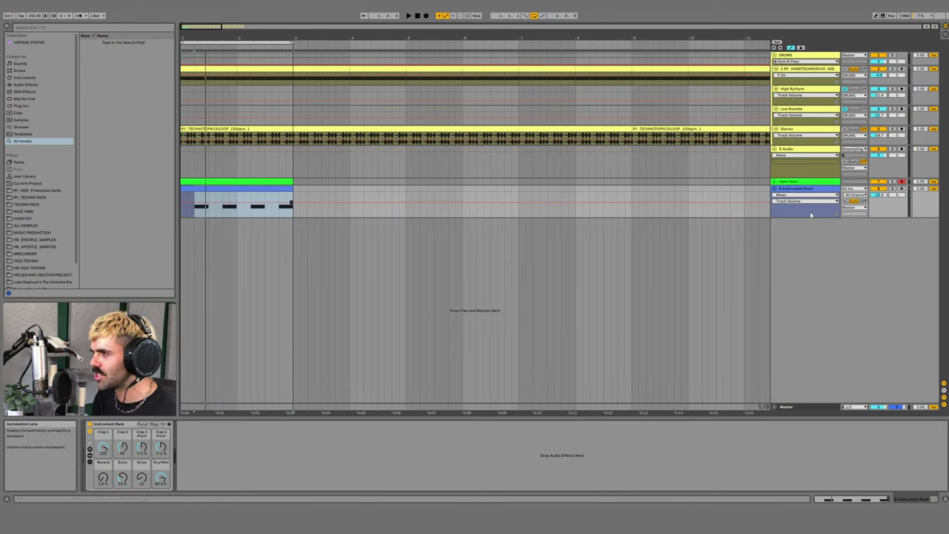
- Add a MIDI track below the clap track and load the RY_INST_HDD Closed Hat Gen Rack, found by searching "closed hat gen"
left_click(820, 181)
left_click(823, 190)
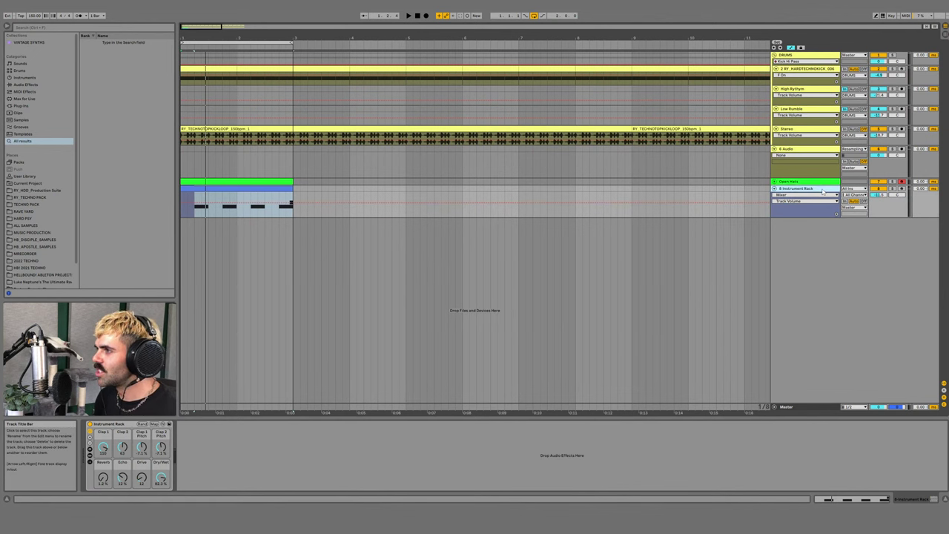
key("ctrl+shift+t")
key("ctrl+f")
type("closed")
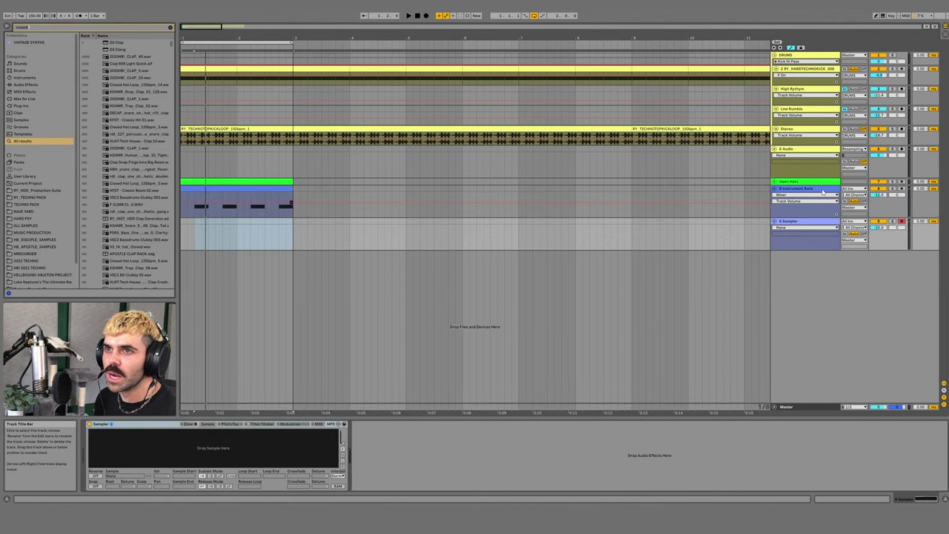
type(" hat gen")
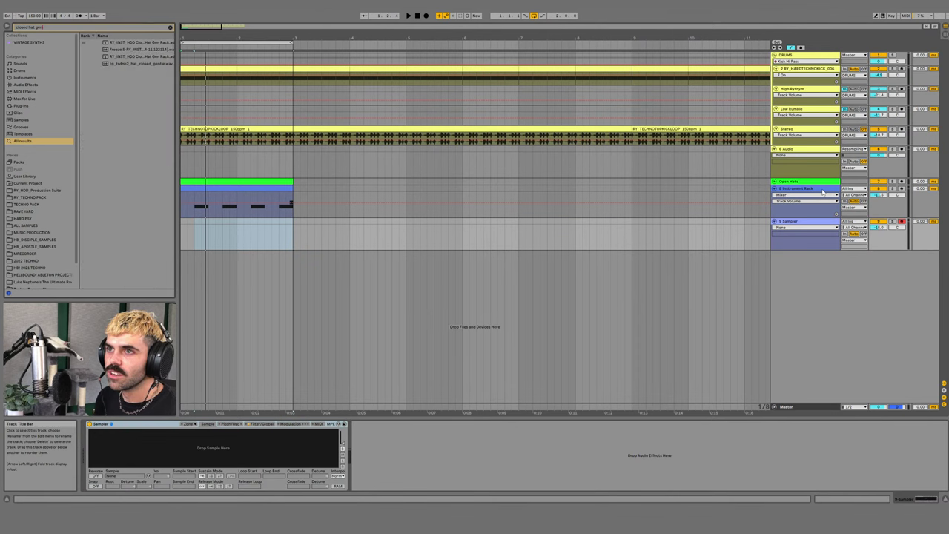
key("Down")
key("Return")
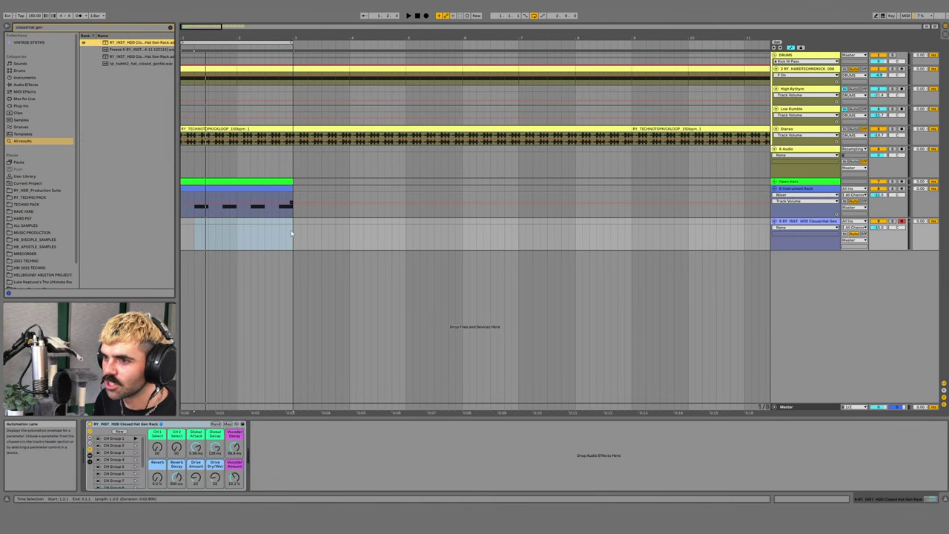
- Create an empty two-bar MIDI clip on the closed hat track and set its note grid to 1/16
left_click_drag(241, 37, 241, 71)
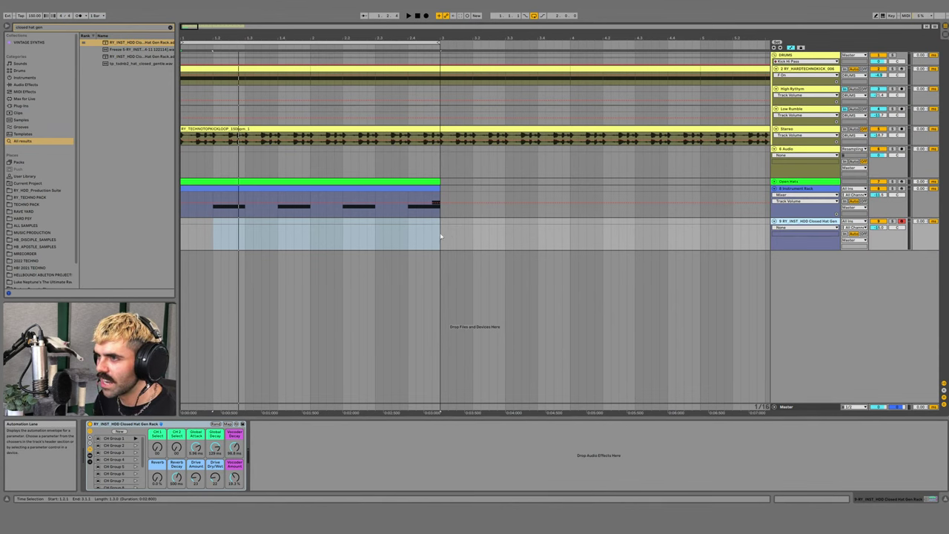
left_click_drag(439, 233, 164, 219)
key("ctrl+shift+m")
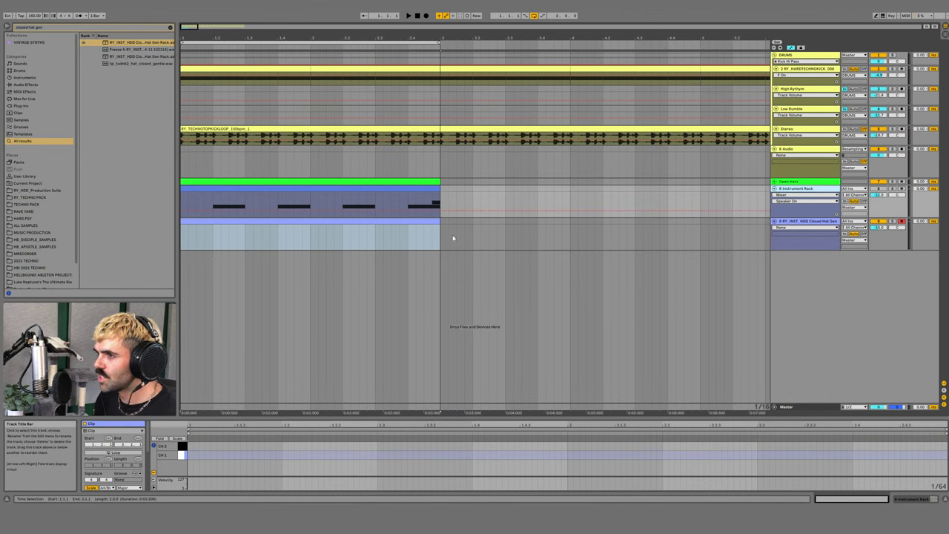
left_click_drag(315, 417, 315, 268)
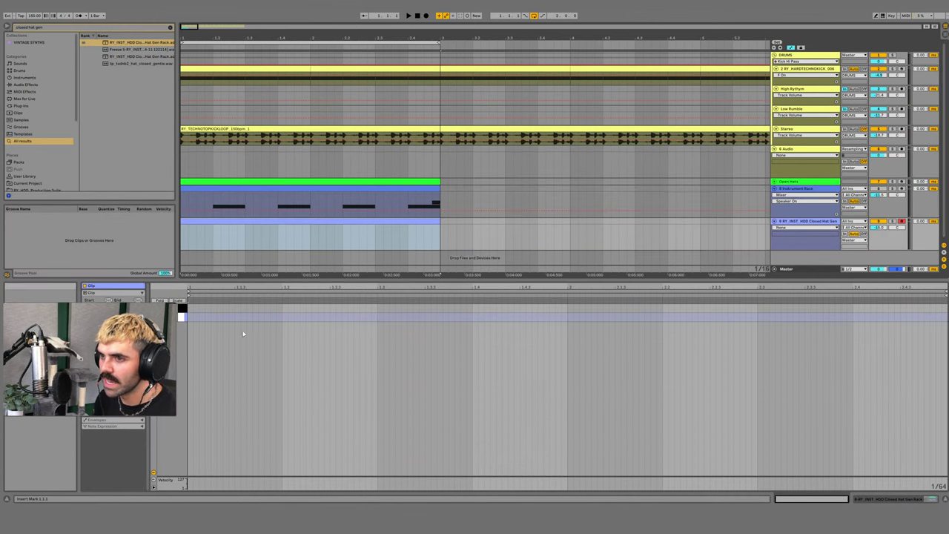
right_click(220, 320)
left_click(275, 421)
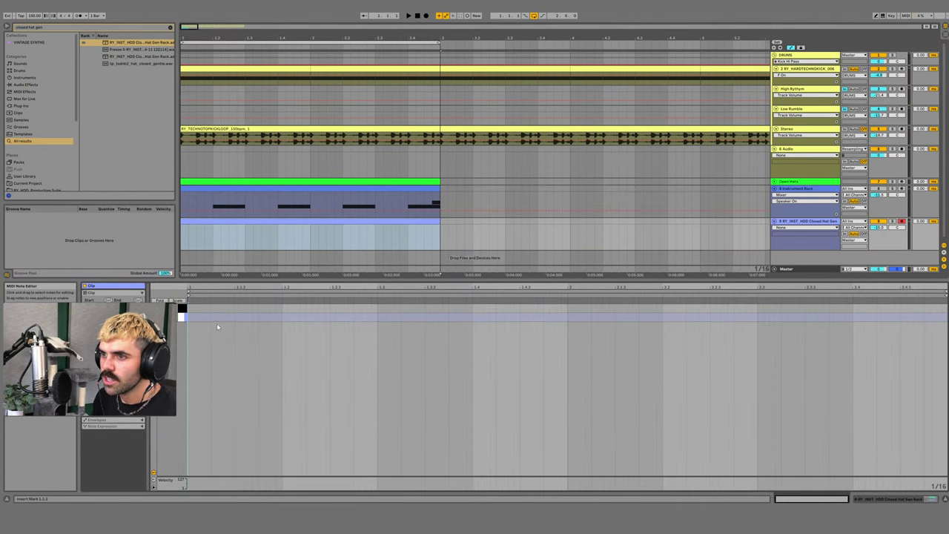
- Draw four sixteenth CH 1 notes in the first beat and duplicate them until both bars are filled
left_click_drag(200, 317, 250, 317)
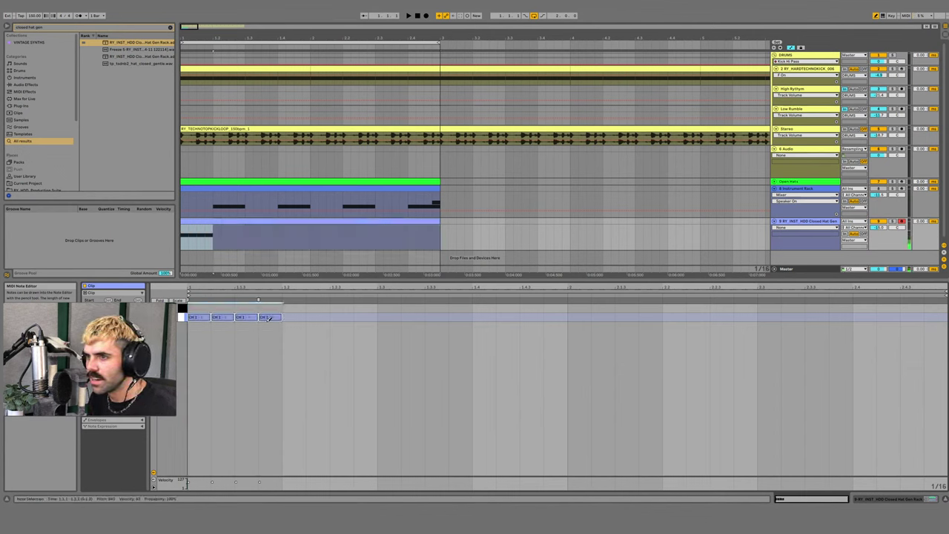
key("ctrl+d")
key("ctrl+d")
key("ctrl+d")
key("ctrl+d")
key("ctrl+d")
key("ctrl+d")
key("ctrl+d")
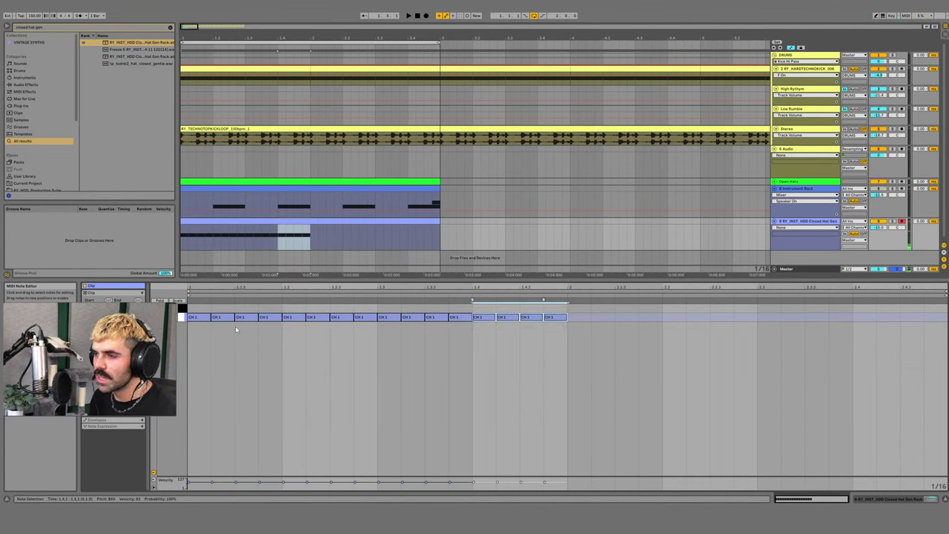
- Audition the soloed closed hat track and adjust its volume during playback
key("space")
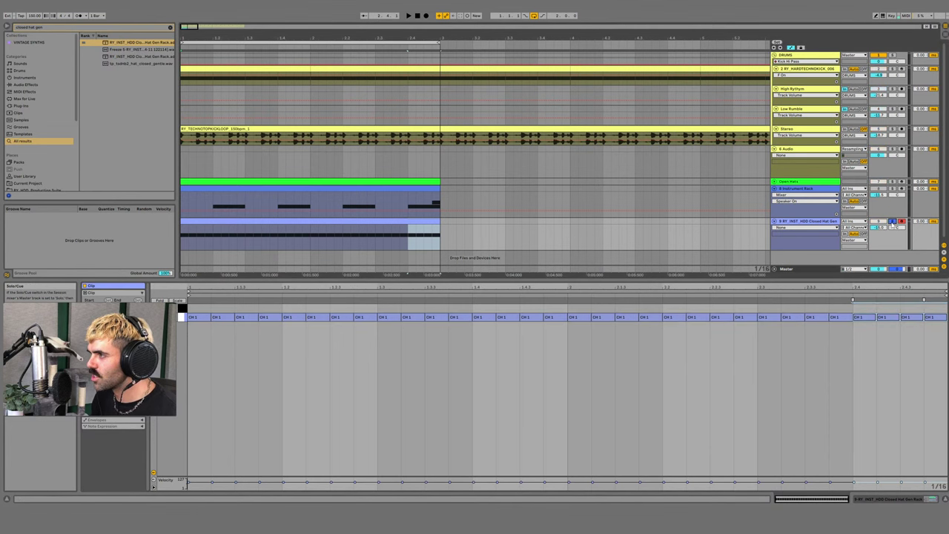
left_click_drag(879, 227, 879, 223)
key("shift+Tab")
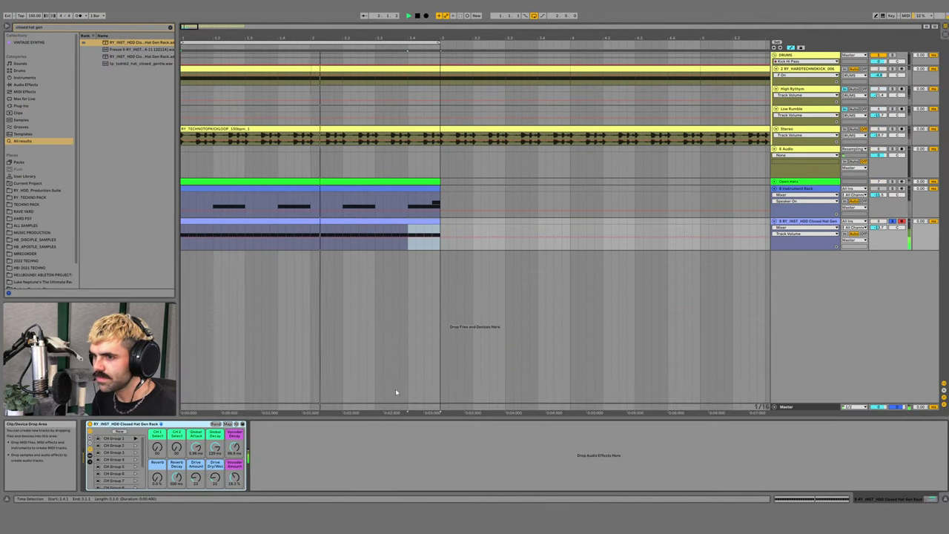
key("space")
- Add a CH 2 note on the third sixteenth of the first beat and repeat it on every beat of the clip
double_click(274, 222)
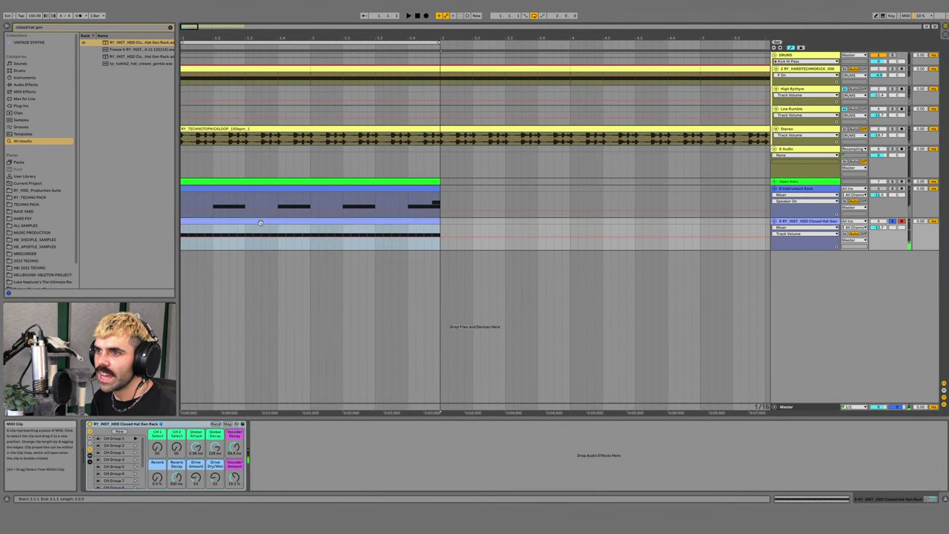
double_click(250, 308)
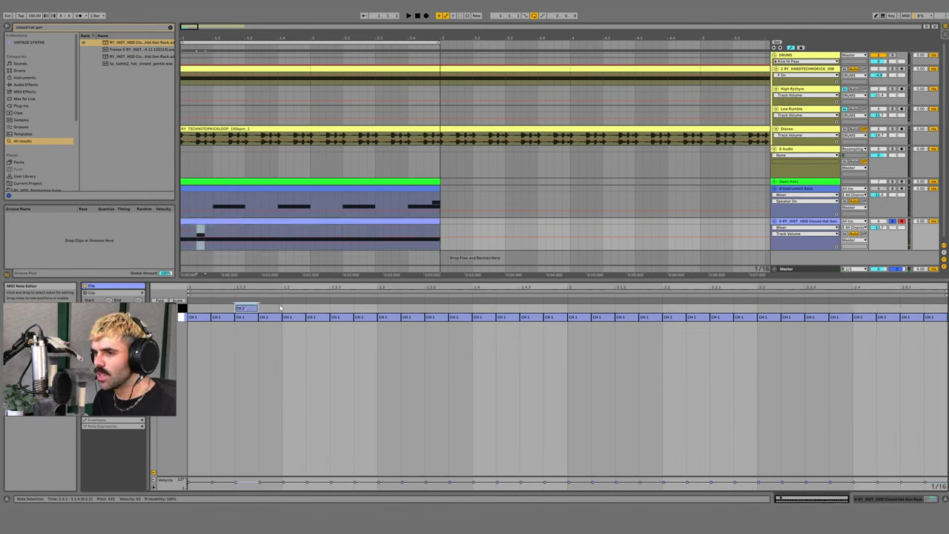
key("ctrl+d")
key("ctrl+d")
key("ctrl+d")
key("ctrl+d")
key("ctrl+d")
key("ctrl+d")
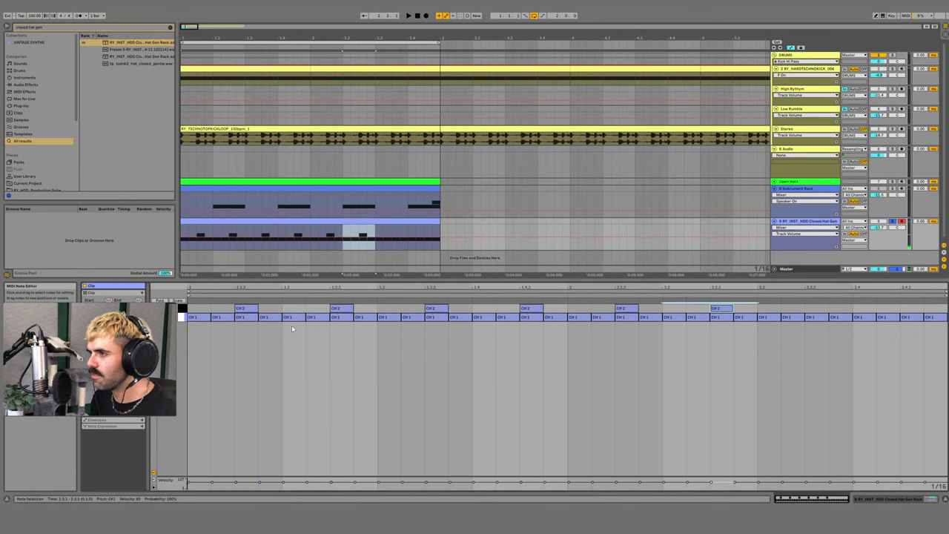
key("ctrl+d")
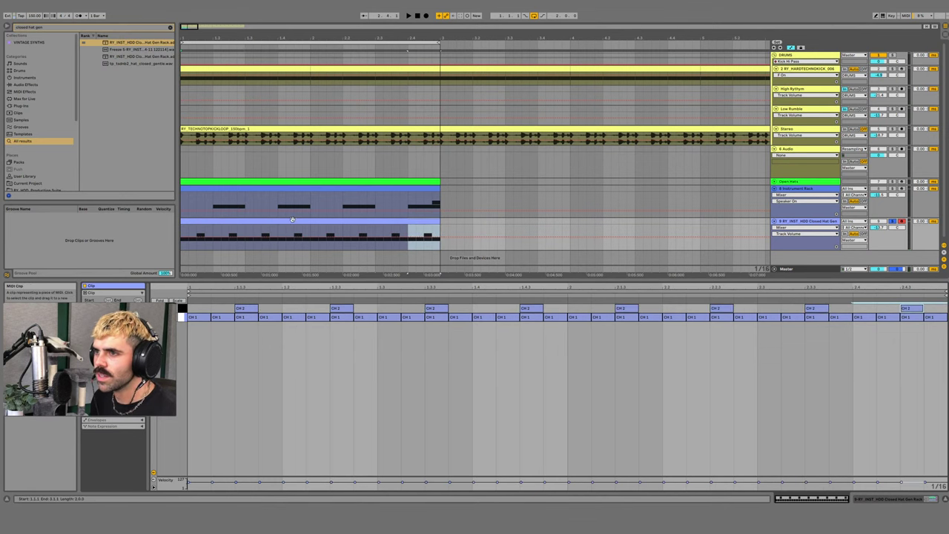
- Play the hat pattern and raise the rack's CH 2 Select macro to pick a different second hat
left_click(303, 230)
key("space")
key("shift+Tab")
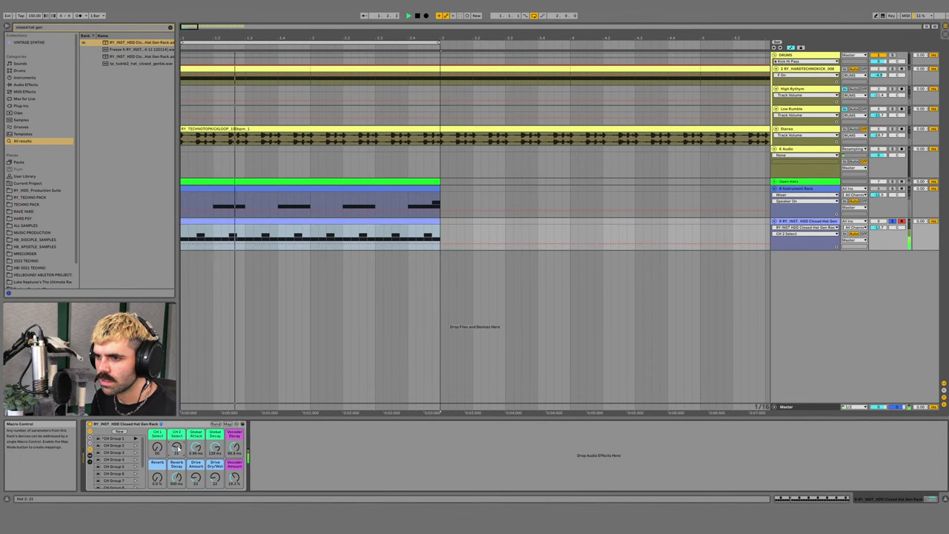
- Lower the velocity of all CH 1 notes and raise the velocity of all CH 2 notes to accent the offbeats
double_click(246, 218)
left_click(186, 318)
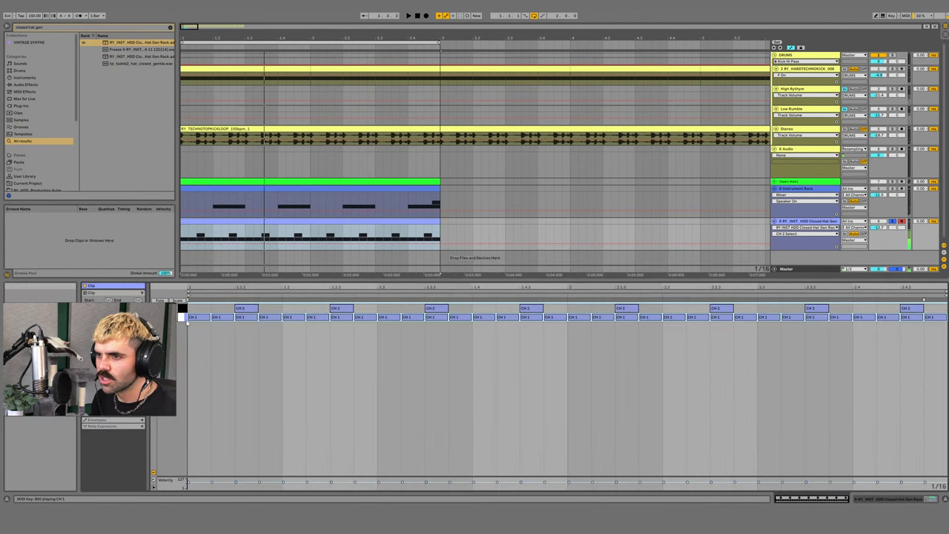
left_click(196, 319)
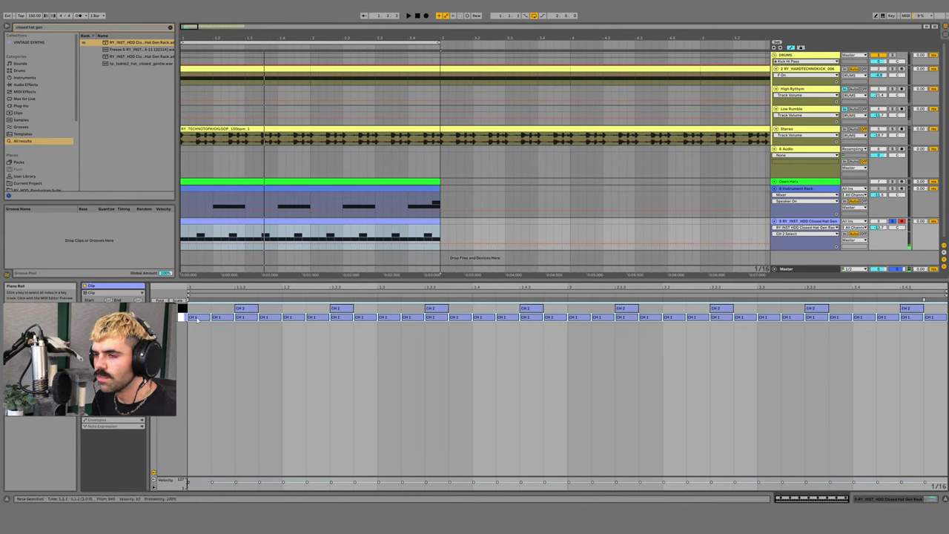
left_click_drag(197, 319, 197, 331)
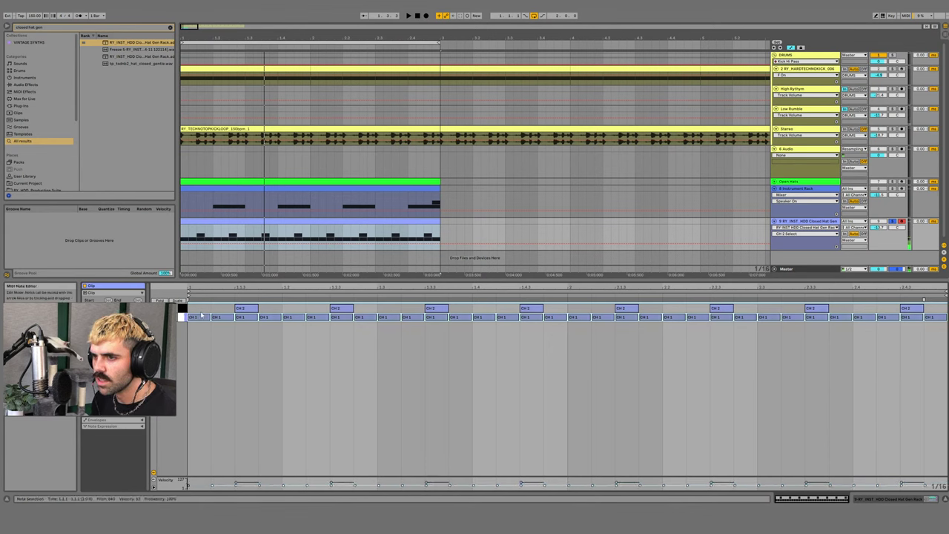
left_click(240, 309)
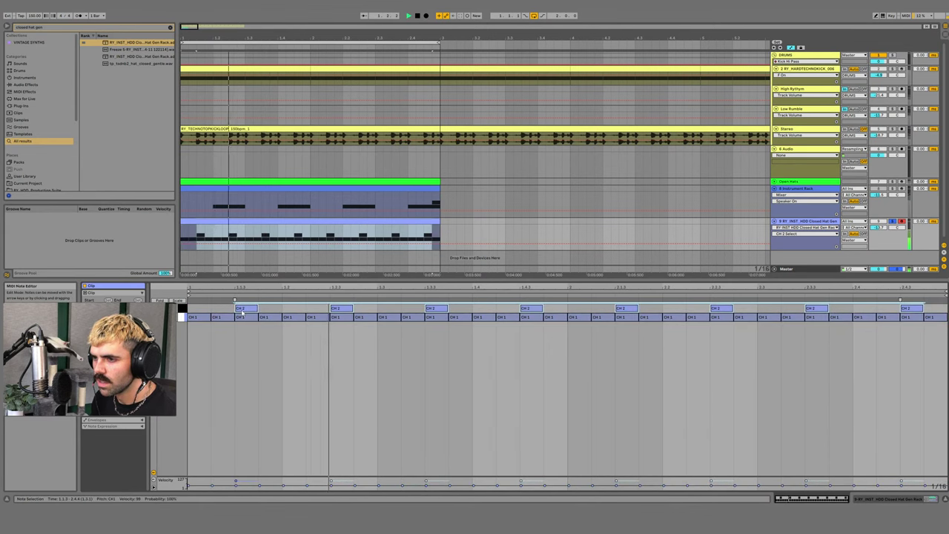
key("shift+Tab")
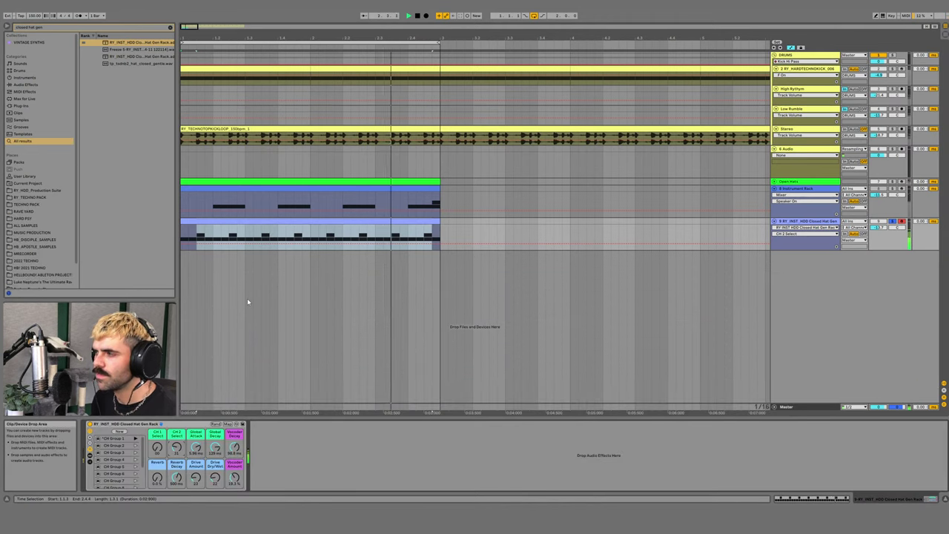
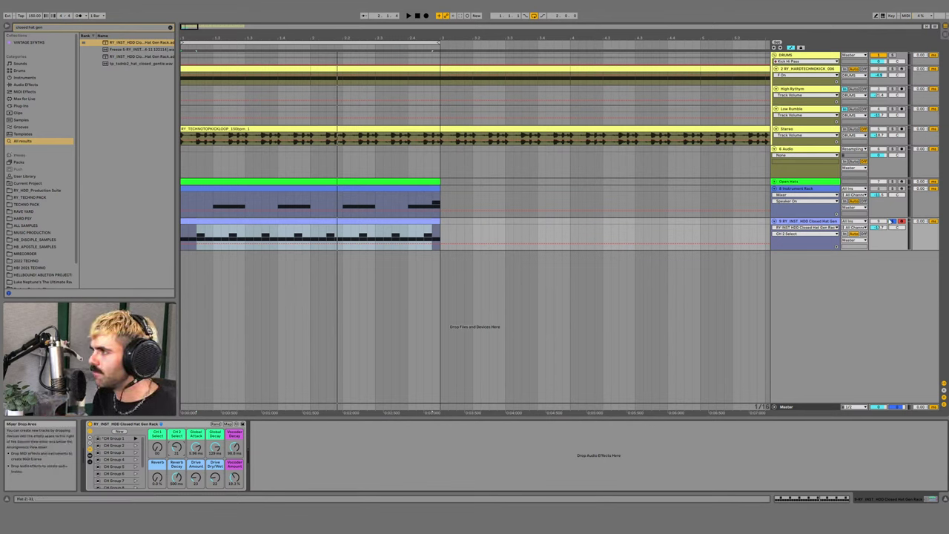
- Play the unsoloed closed hats with the full drum mix and unfold the Open Hats track
key("space")
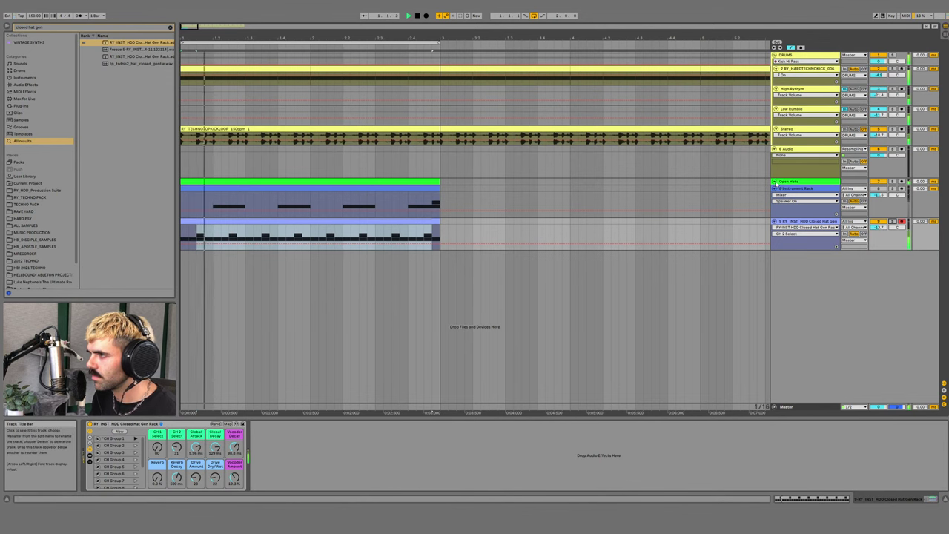
left_click(775, 181)
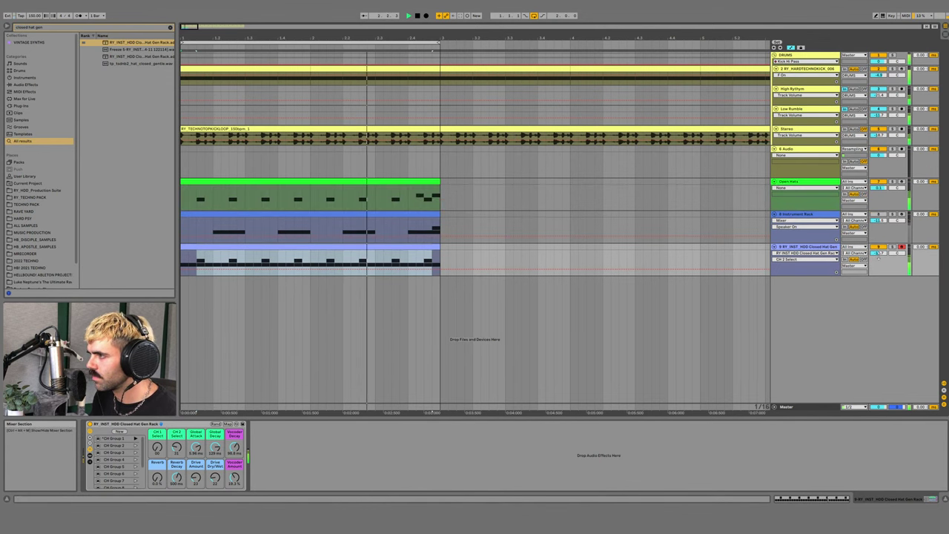
- Mute the Open Hats track and set the closed hat track's volume to -7.4 dB during playback
left_click_drag(878, 253, 877, 210)
left_click(878, 181)
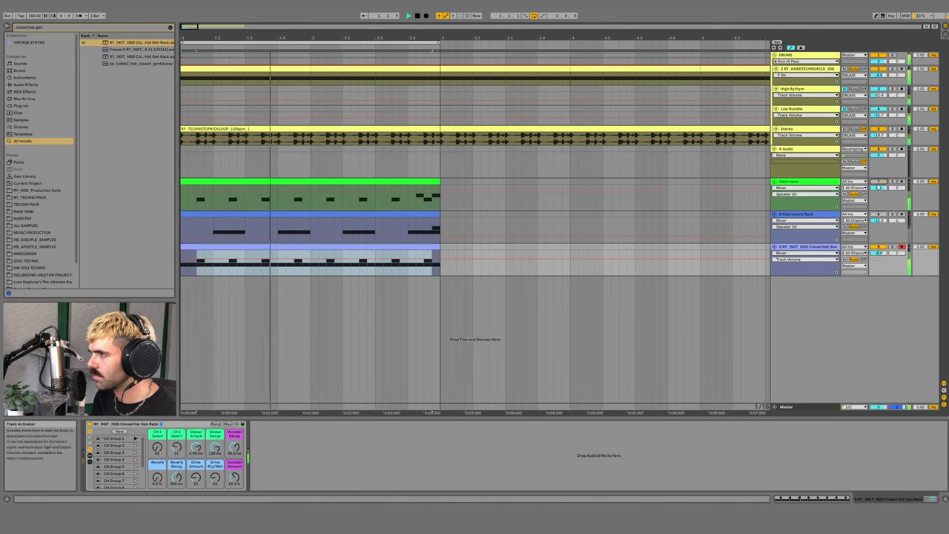
left_click_drag(879, 253, 878, 249)
- Raise the Vocoder Amount, Drive Dry/Wet and Reverb macros of the Closed Hat Gen Rack while listening to the hats
left_click(810, 215)
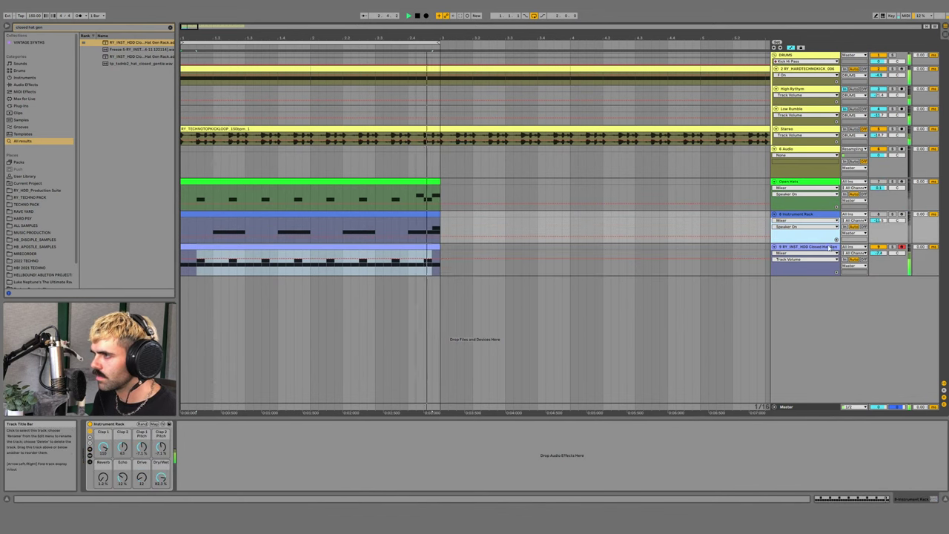
left_click(810, 247)
left_click_drag(234, 477, 215, 450)
left_click_drag(157, 477, 158, 434)
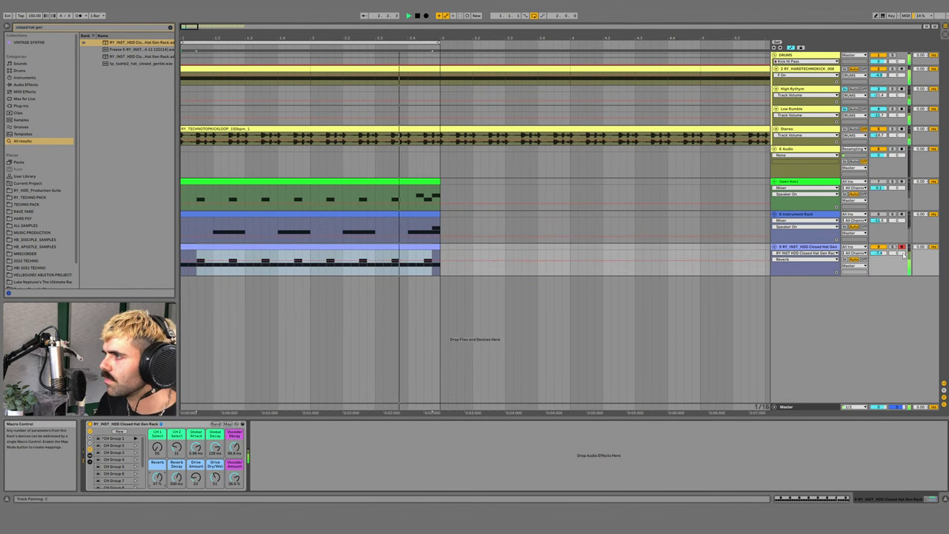
left_click(892, 247)
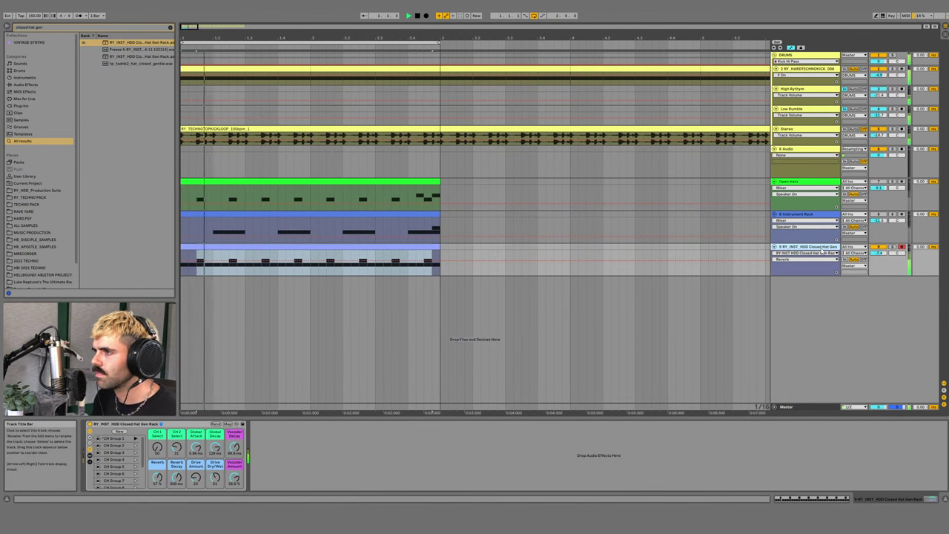
- Randomize the Open Hats rack's macros and lower its Echo and Reverb macros to about 10%
left_click(810, 182)
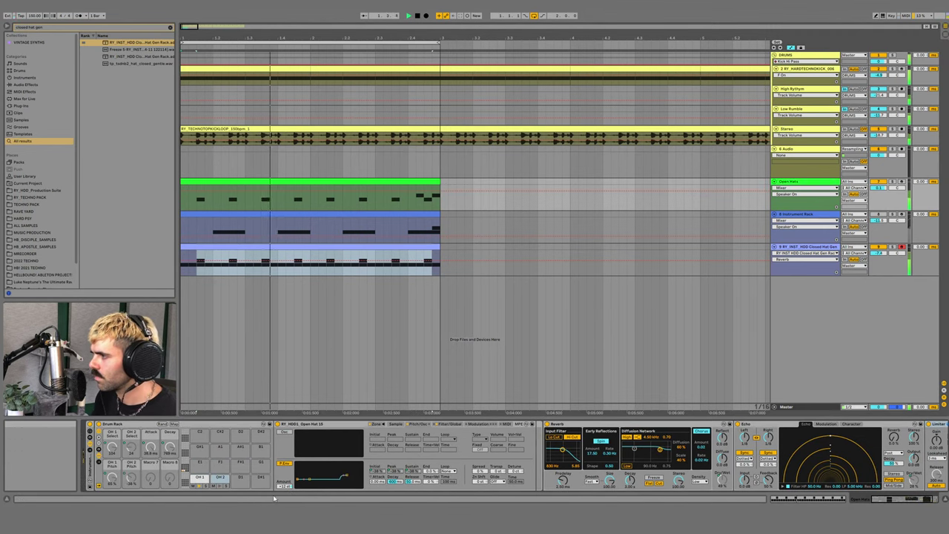
left_click(162, 424)
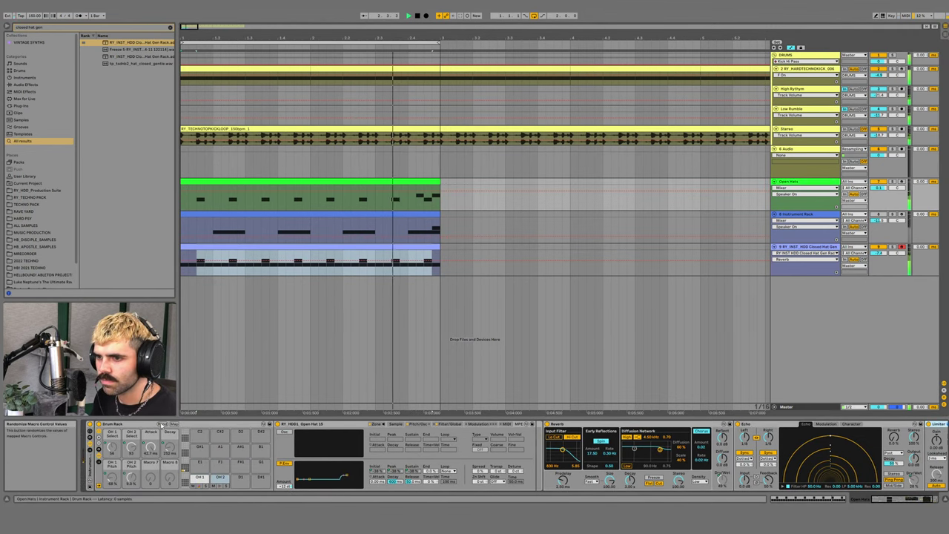
left_click(89, 432)
left_click(146, 425)
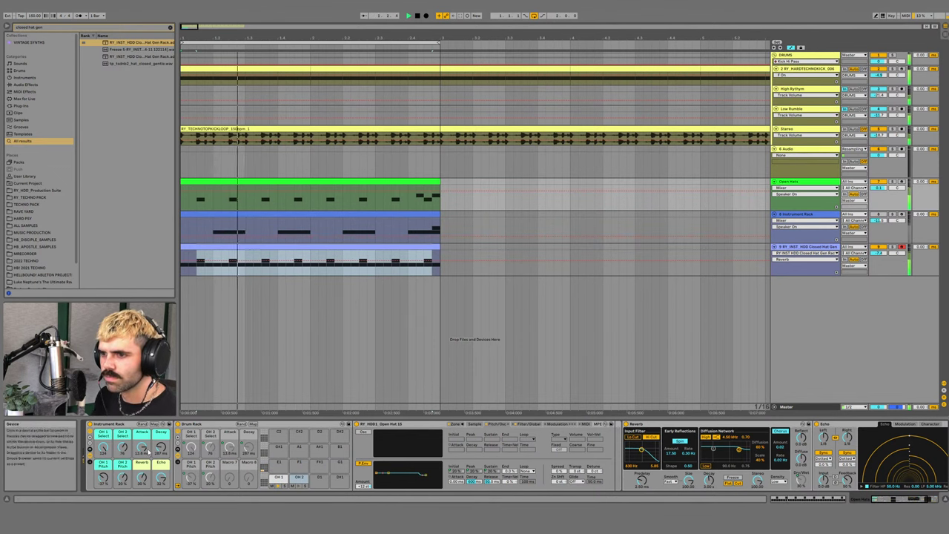
left_click_drag(161, 478, 161, 510)
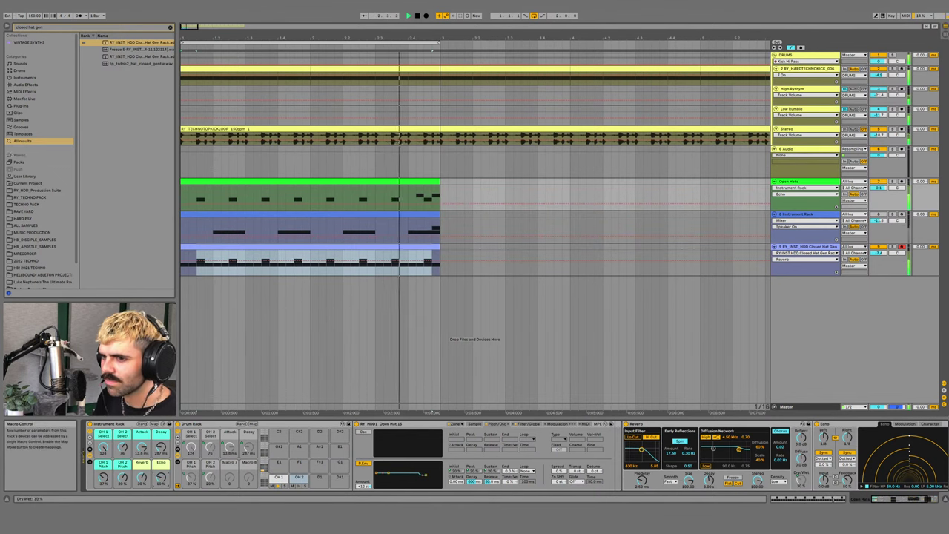
left_click_drag(142, 477, 141, 508)
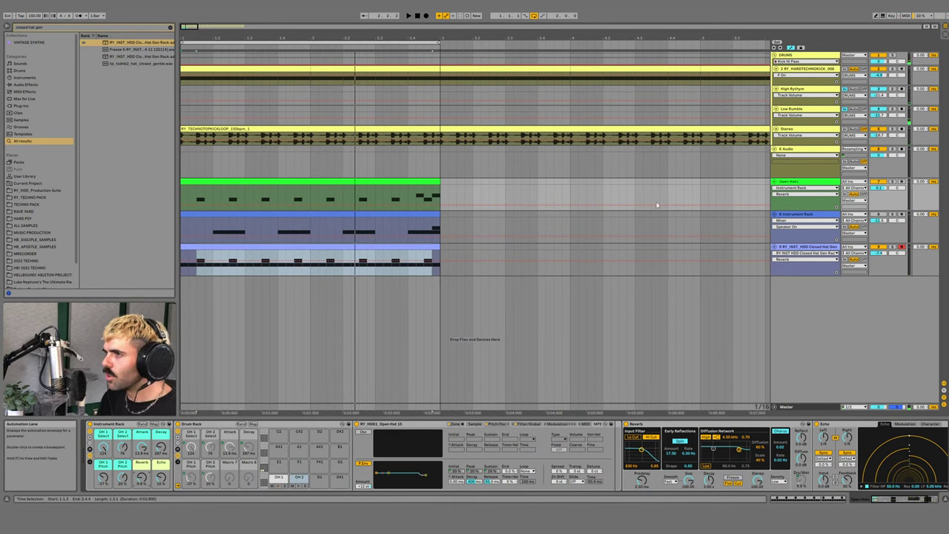
- Hide the automation lanes and delete the empty 6 Audio track
key("a")
left_click(794, 157)
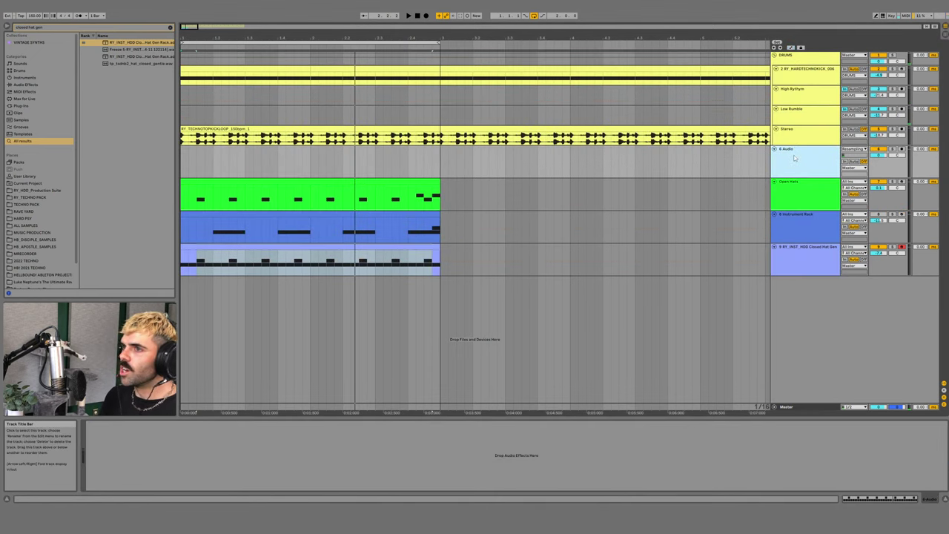
key("Delete")
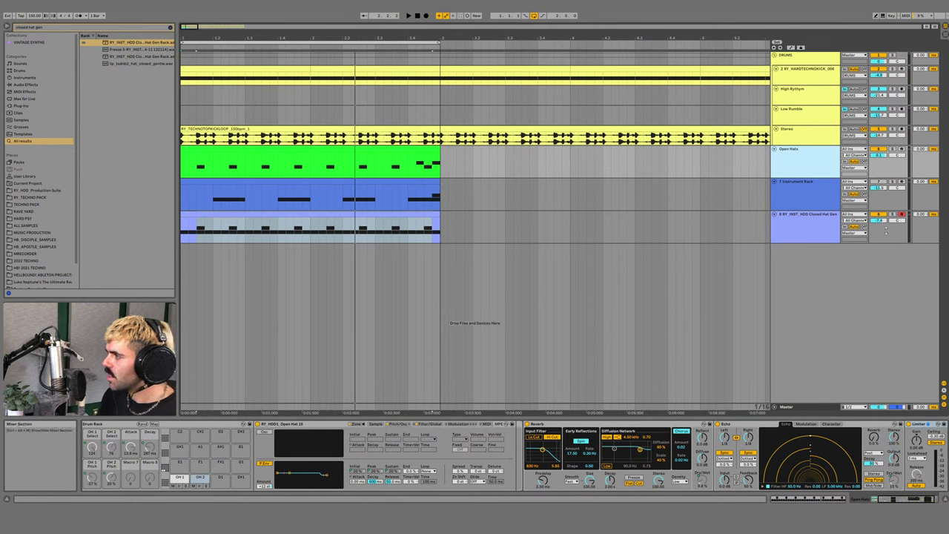
- Insert a new audio track below the closed hats and search the browser for "vocal"
left_click(813, 225)
key("ctrl+t")
type("v")
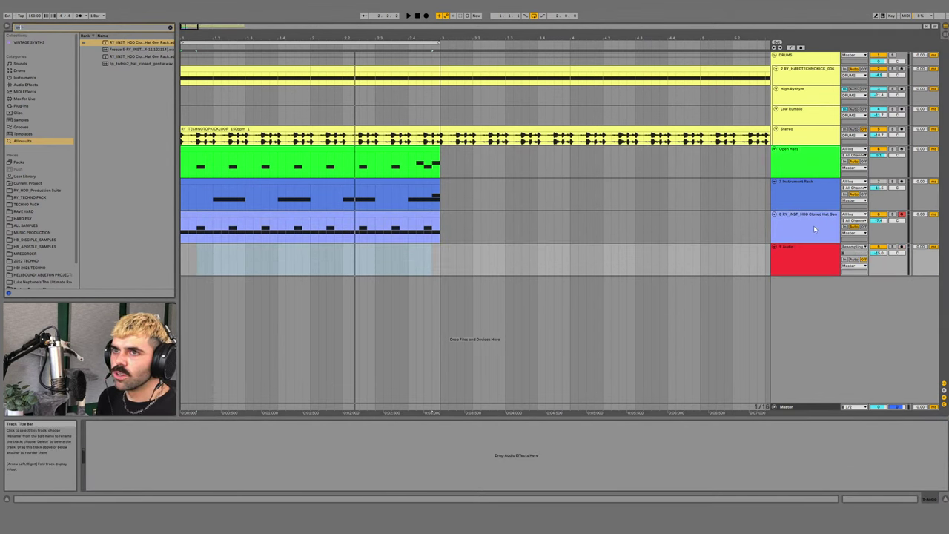
type("ocal")
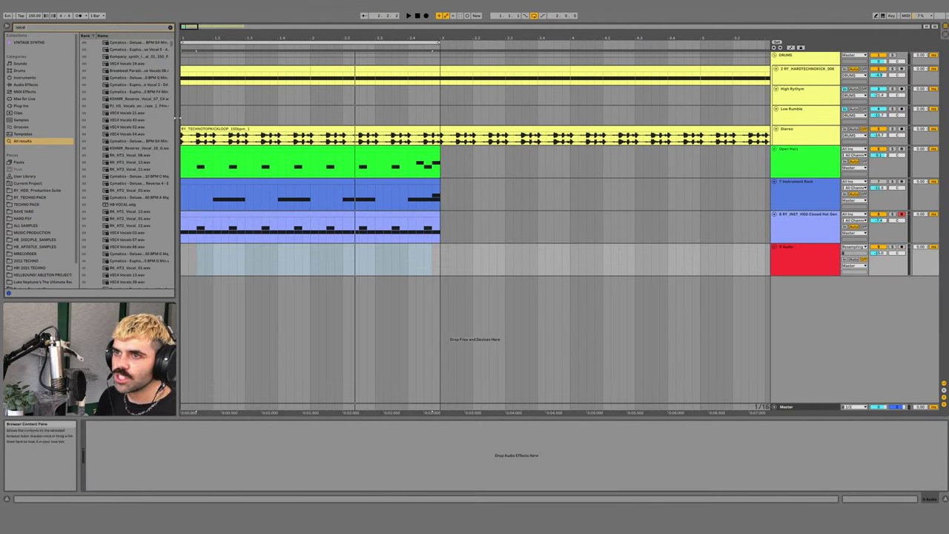
- Audition various vocal samples throughout the search results to find a suitable loop
left_click(130, 99)
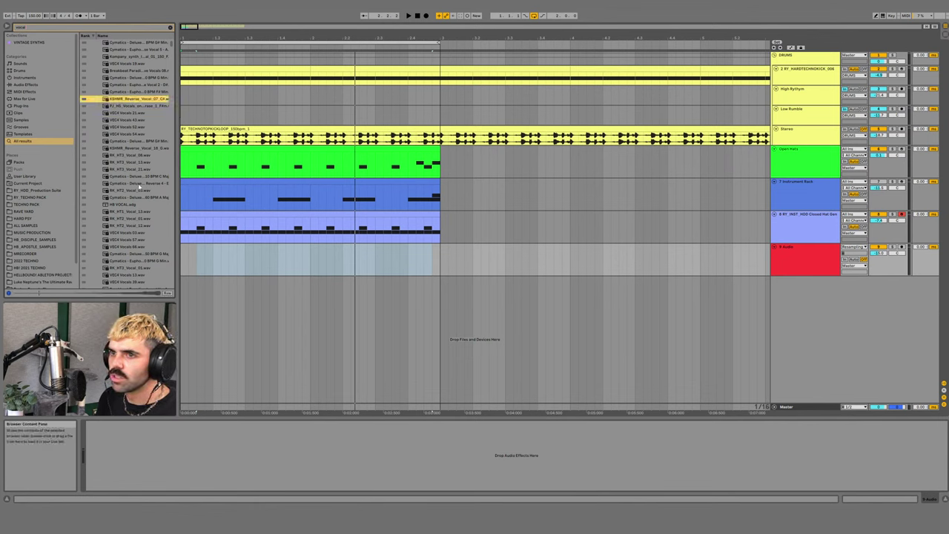
left_click(138, 228)
scroll(138, 228, "down", 5)
left_click(137, 246)
scroll(137, 246, "down", 5)
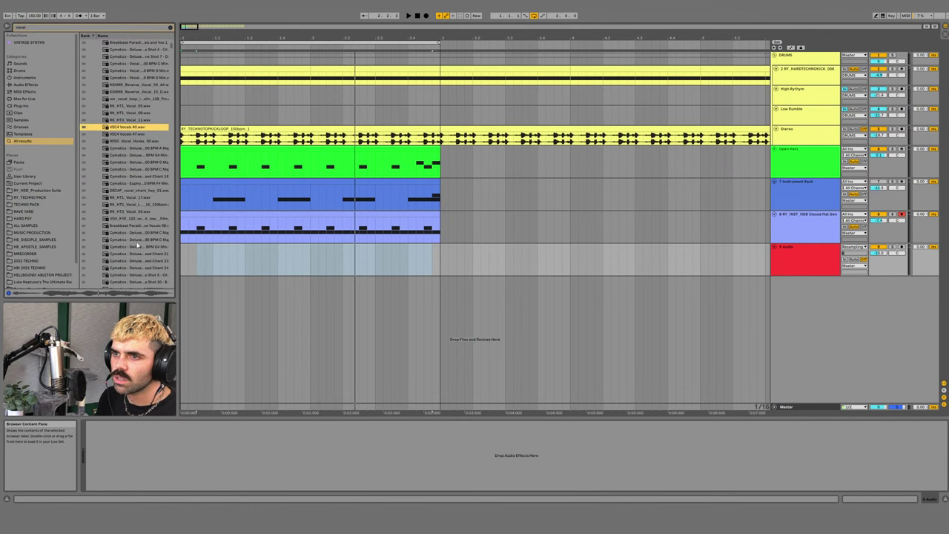
left_click(137, 246)
scroll(138, 245, "down", 10)
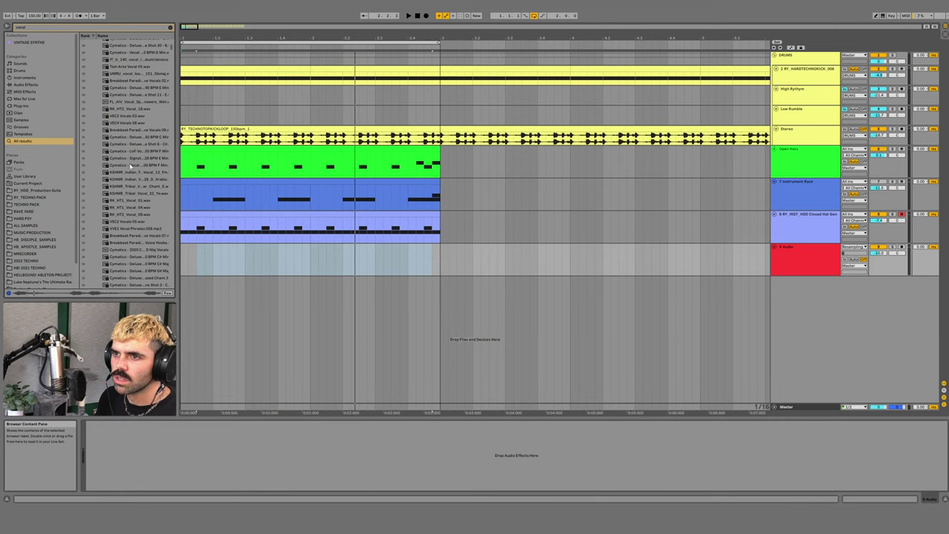
left_click(138, 179)
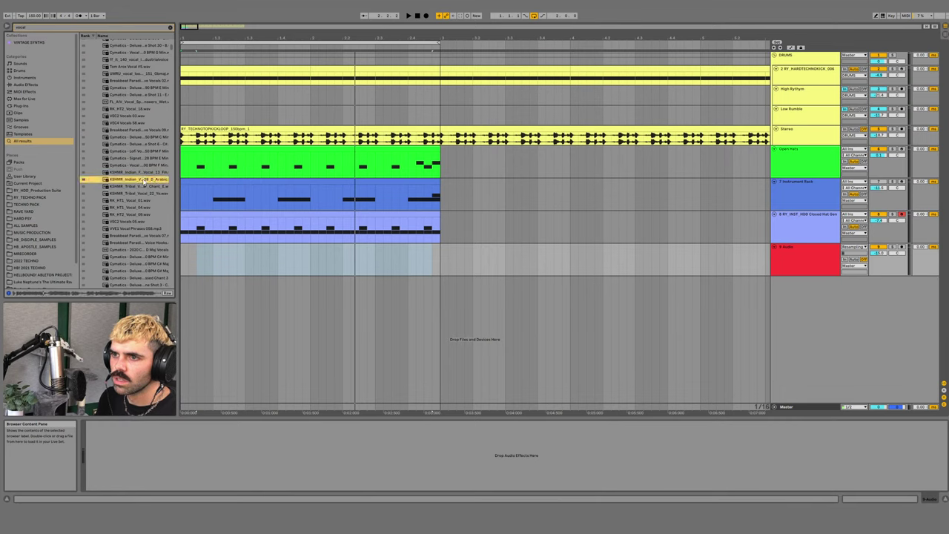
left_click(138, 188)
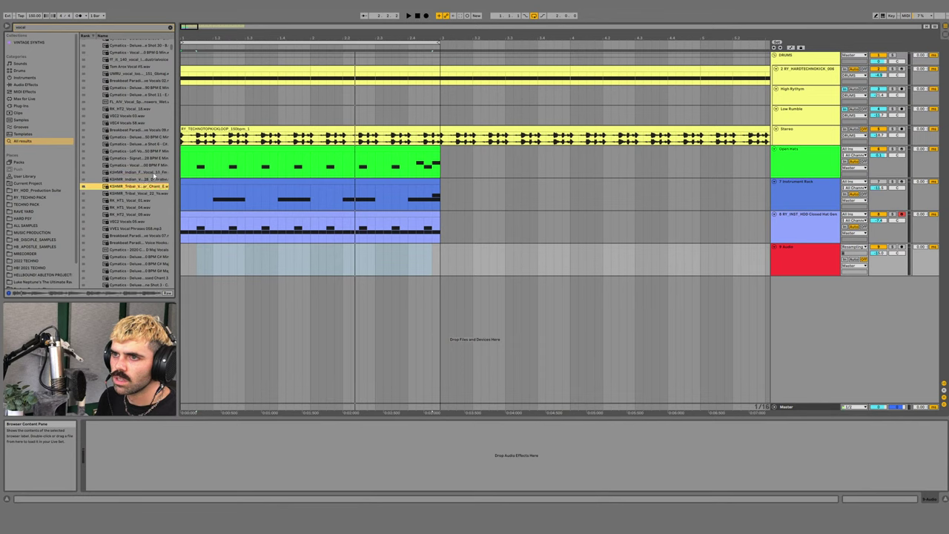
left_click(152, 173)
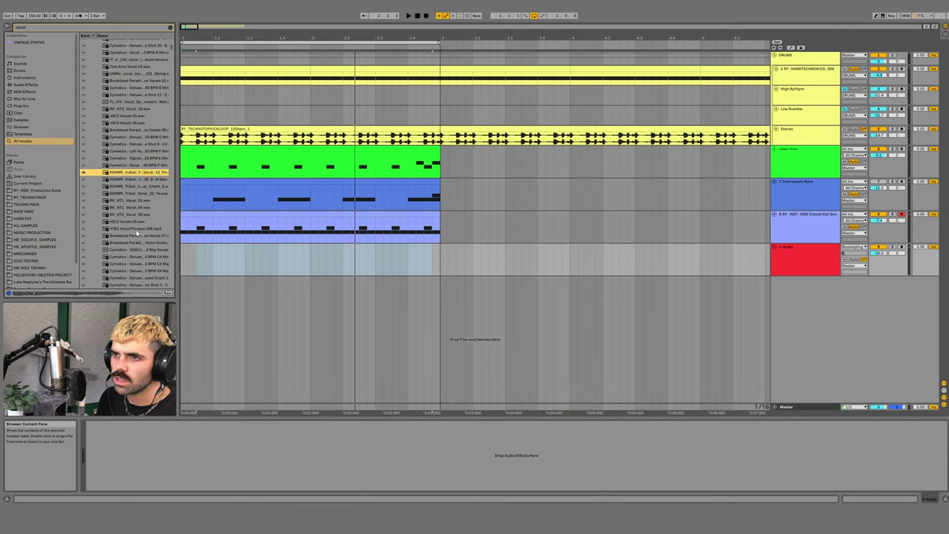
left_click(148, 257)
scroll(149, 256, "down", 3)
left_click(141, 253)
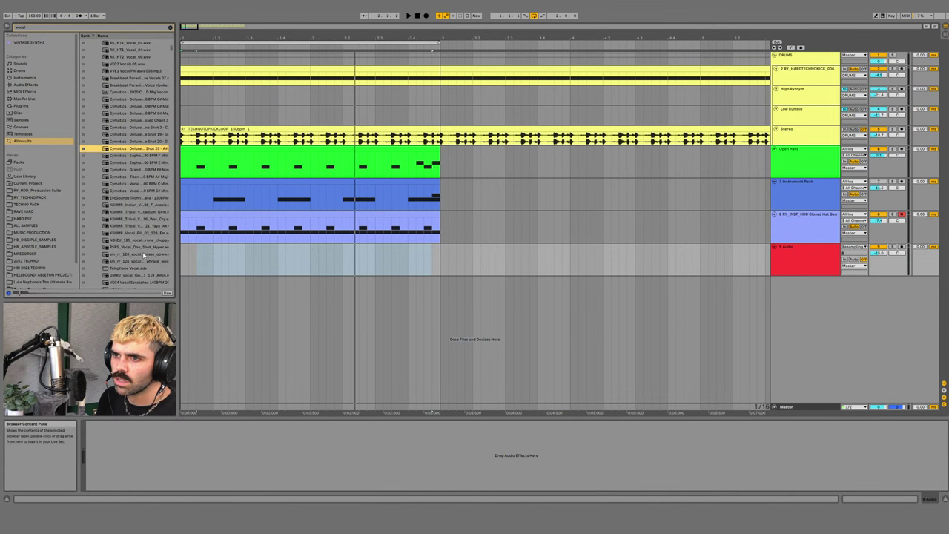
scroll(140, 253, "down", 3)
left_click(139, 252)
scroll(138, 256, "down", 4)
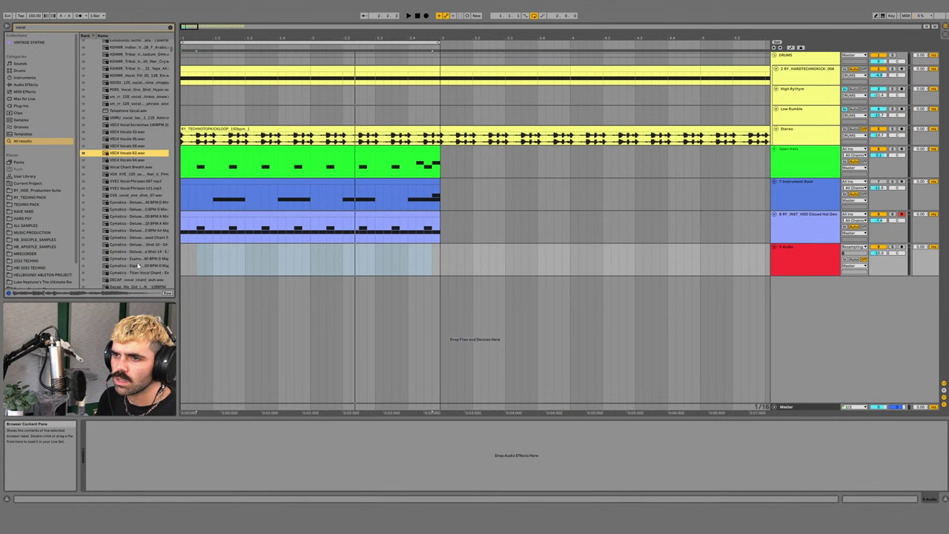
left_click(139, 263)
scroll(138, 262, "down", 3)
left_click(138, 262)
scroll(138, 264, "down", 4)
left_click(138, 264)
scroll(139, 264, "down", 3)
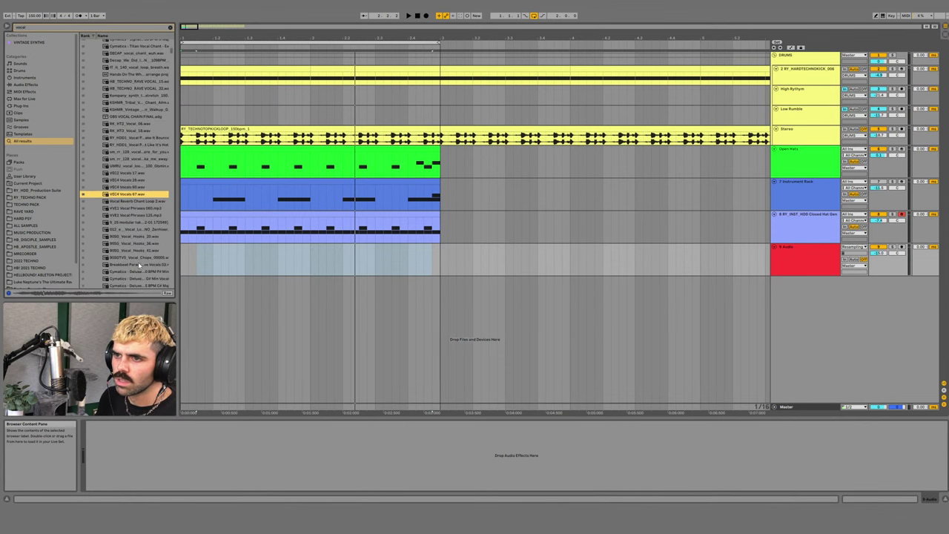
left_click(139, 265)
scroll(139, 264, "down", 3)
left_click(139, 264)
scroll(139, 265, "down", 3)
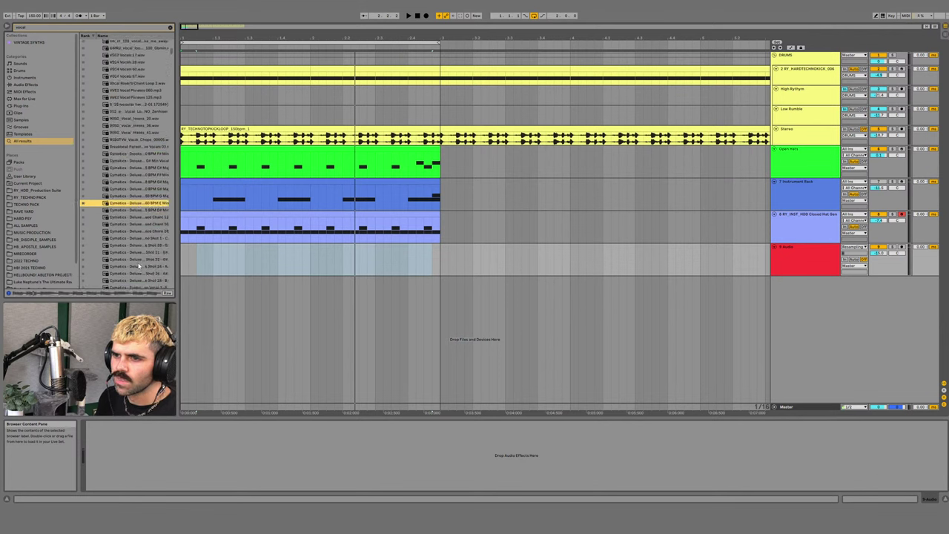
- Preview the KSHMR tribal and Indian vocals and place KSHMR_Indian_Vocal_Loop_18_128_F_Arabic at the start of the new audio track
scroll(140, 193, "up", 10)
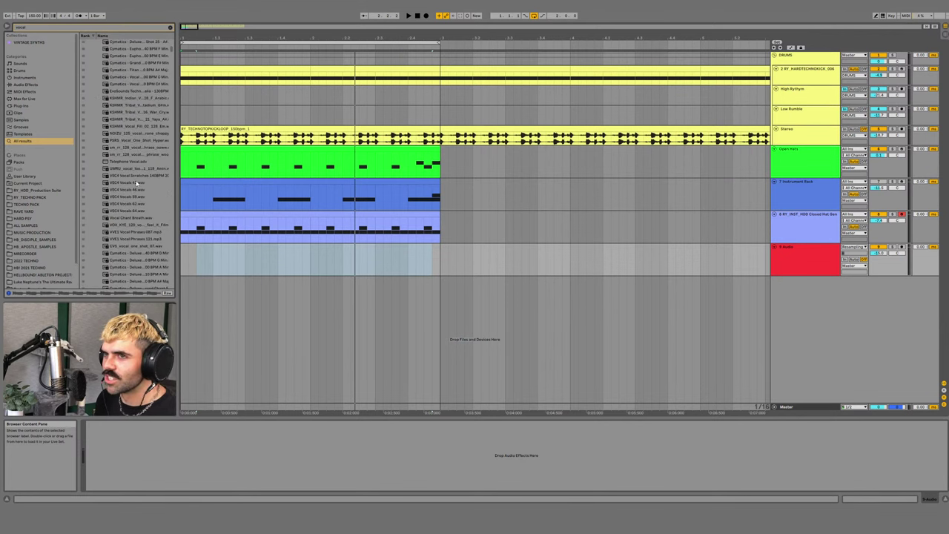
scroll(141, 175, "up", 2)
left_click(147, 149)
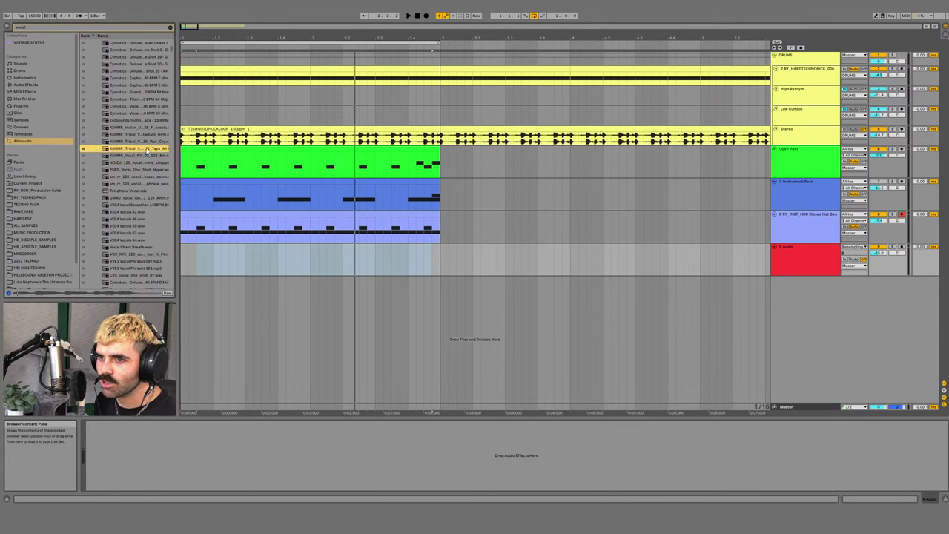
left_click(148, 142)
left_click(152, 135)
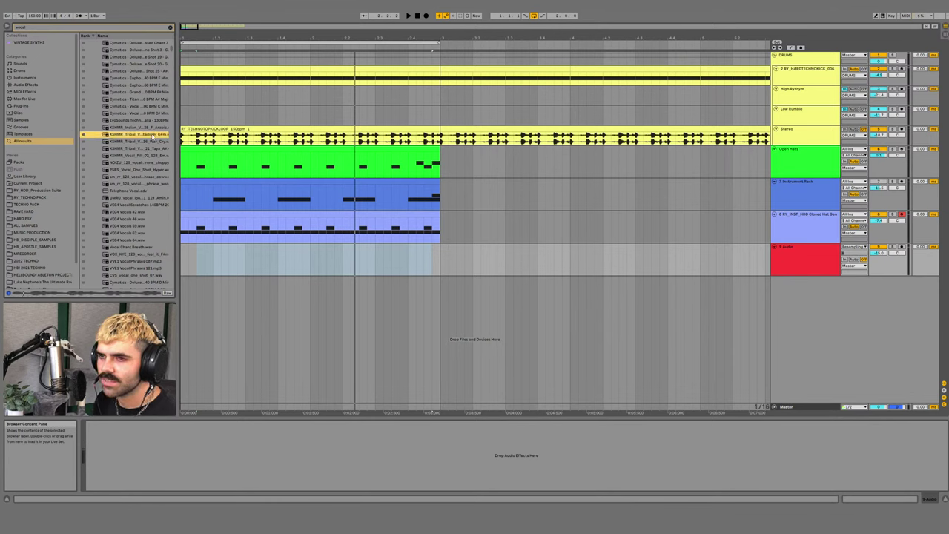
left_click(149, 128)
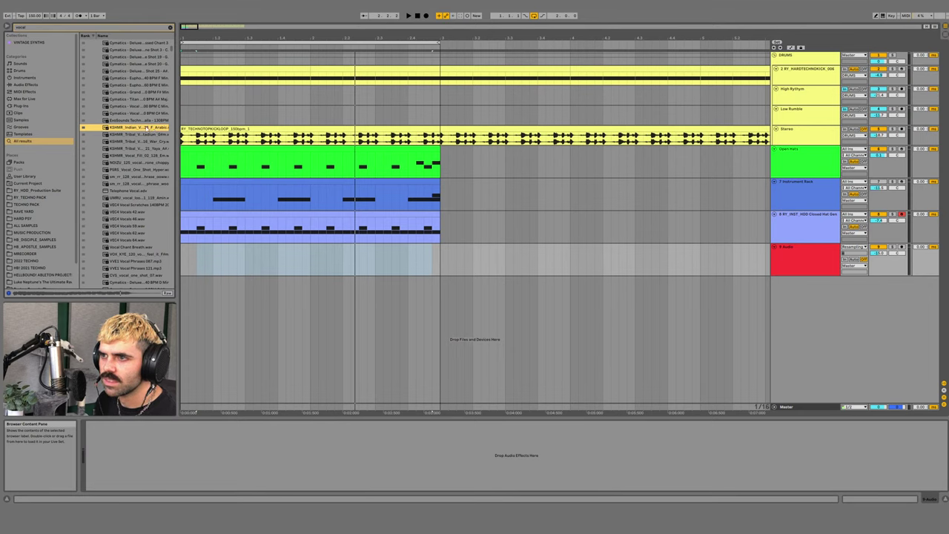
left_click_drag(146, 128, 182, 254)
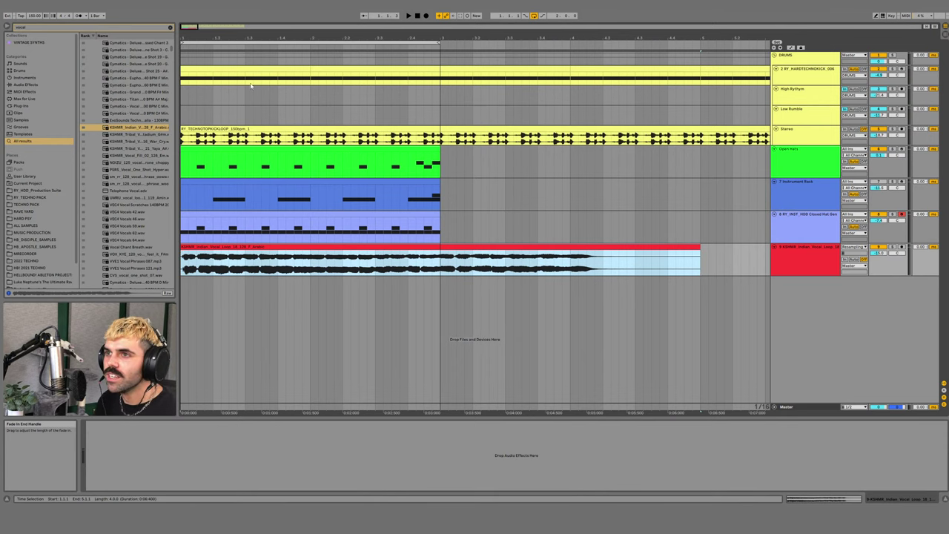
- Solo the vocal track and play the loop to hear its timing against the grid
scroll(217, 260, "up", 10)
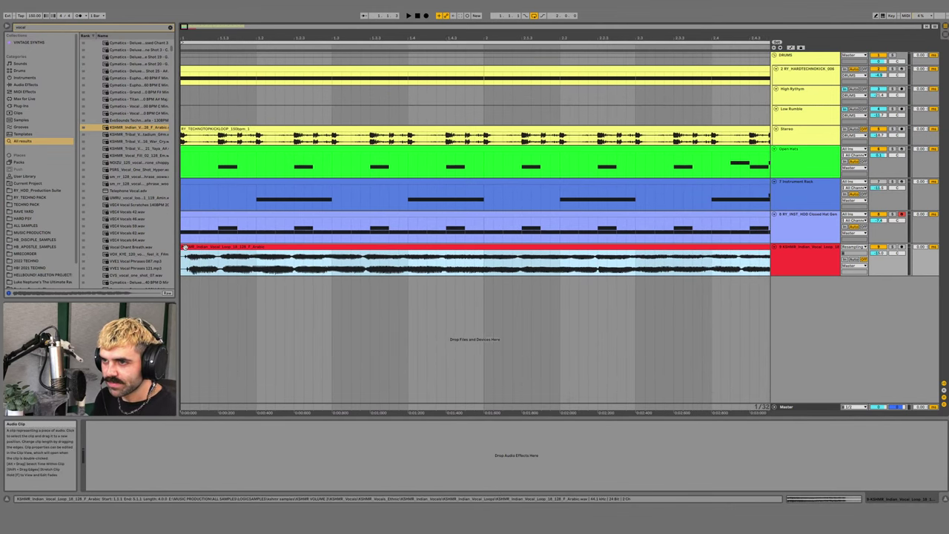
key("space")
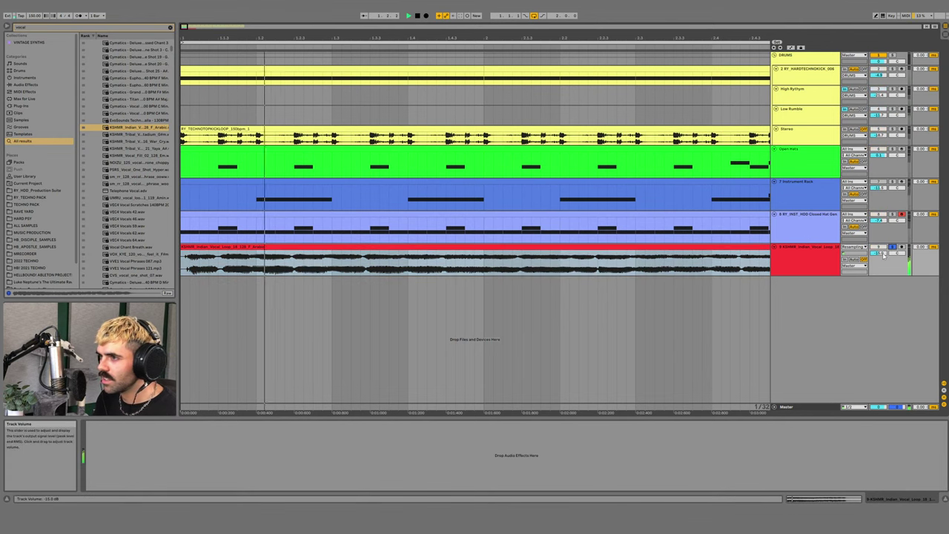
left_click_drag(504, 38, 504, 15)
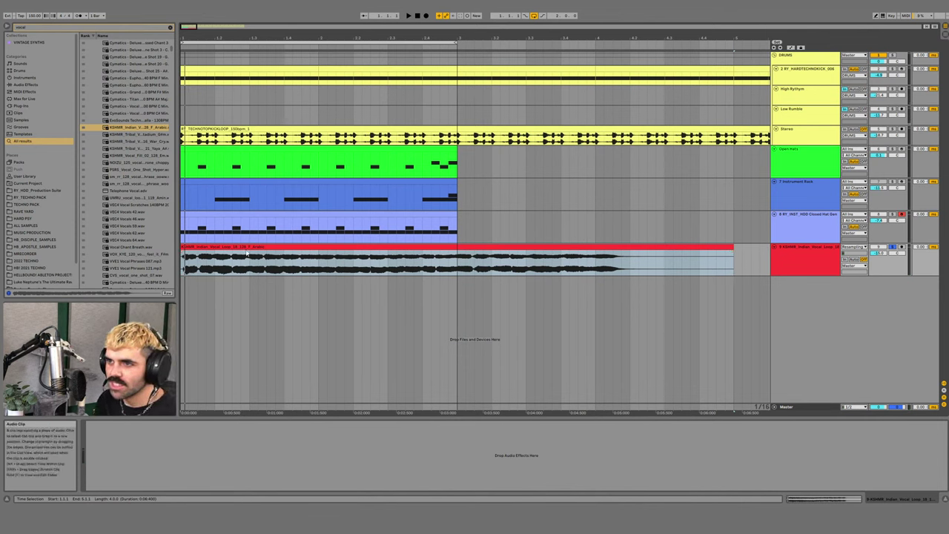
- Open the vocal loop's clip view and magnify the beginning of its waveform
left_click(244, 248)
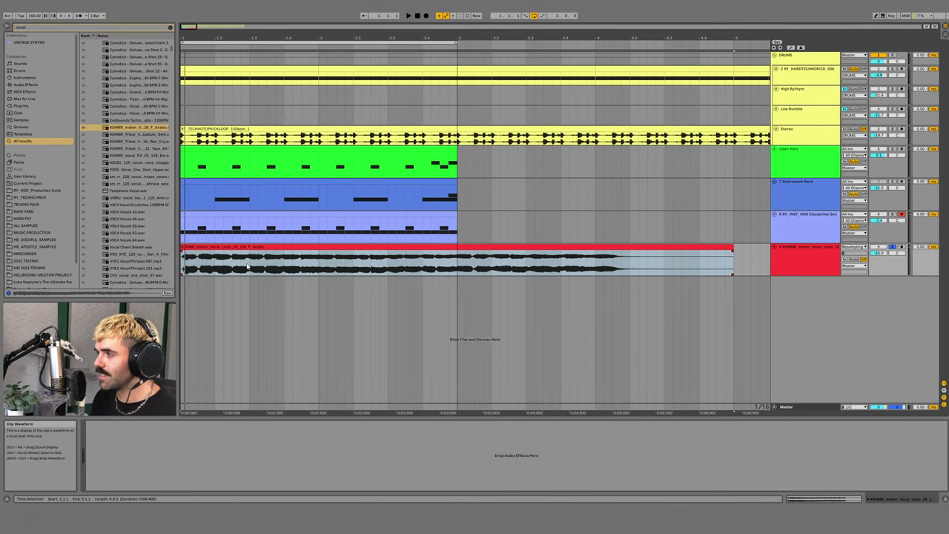
left_click(249, 247)
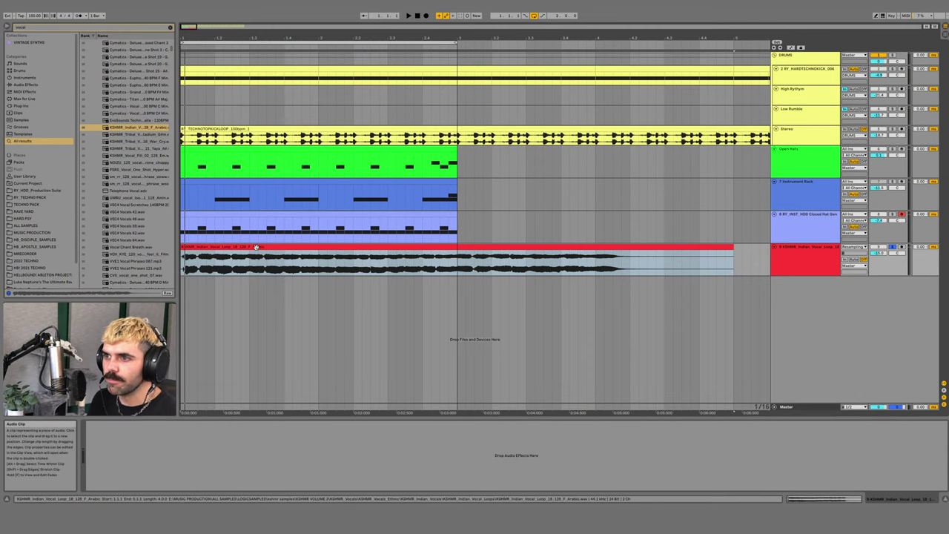
double_click(252, 247)
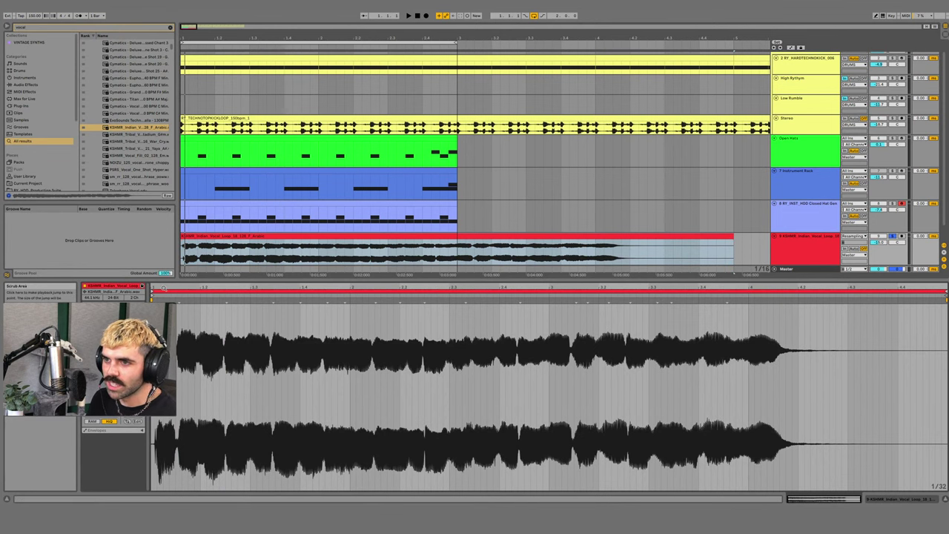
left_click_drag(233, 288, 234, 363)
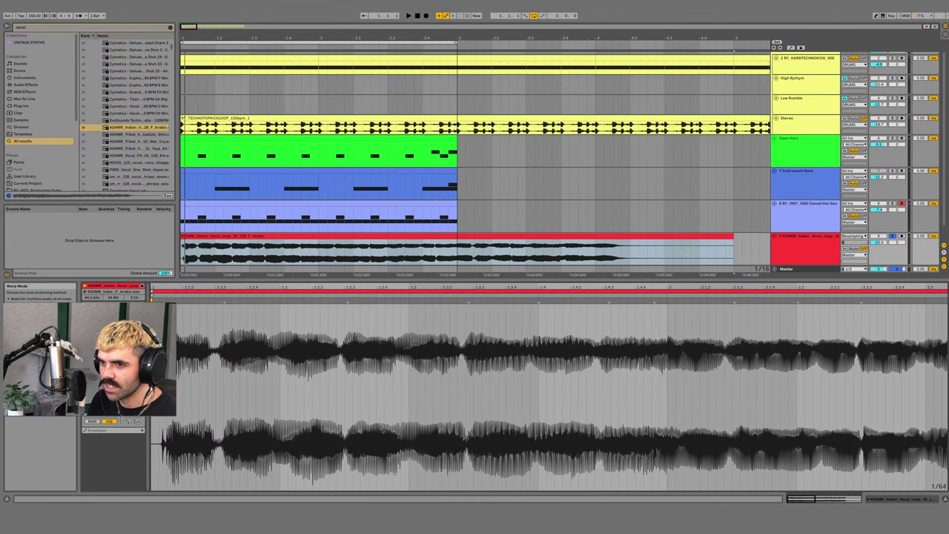
- Change the vocal clip's segment tempo, then replace the clip with a fresh copy of KSHMR_Indian_Vocal_Loop_18_128_F_Arabic at the track's start
left_click(92, 306)
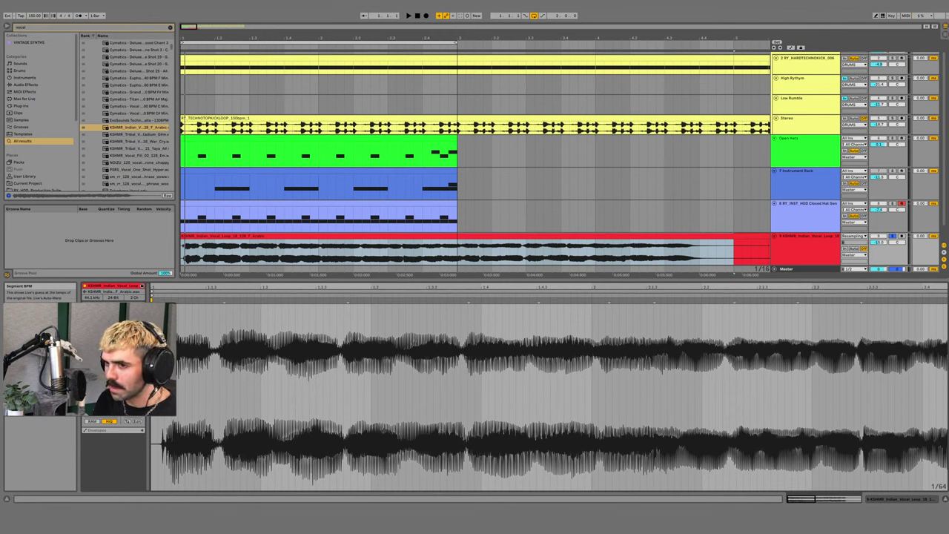
key("Return")
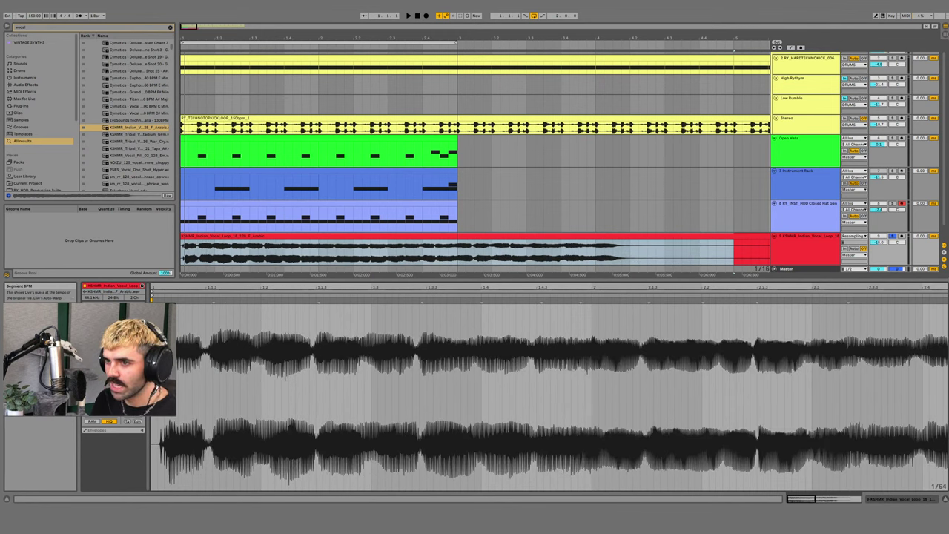
left_click(240, 235)
key("Delete")
left_click_drag(131, 126, 182, 247)
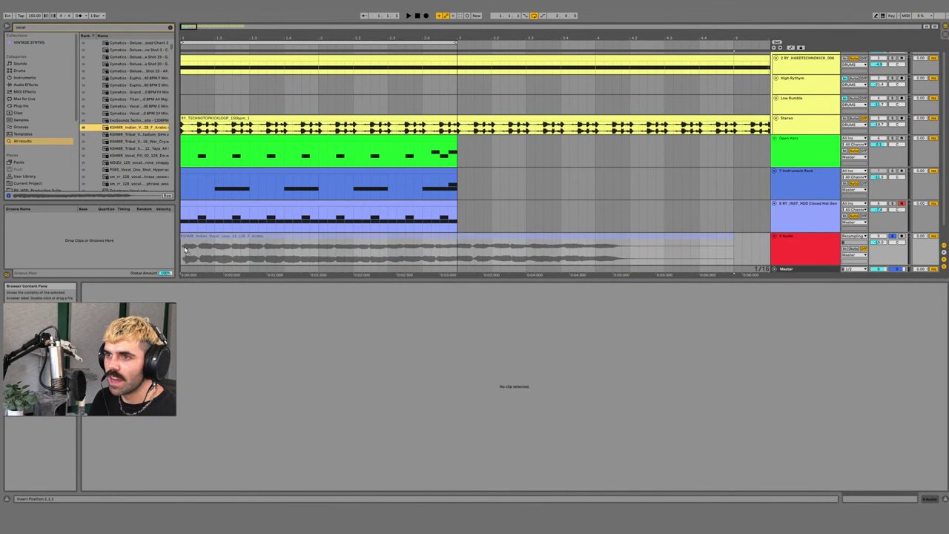
left_click(491, 246)
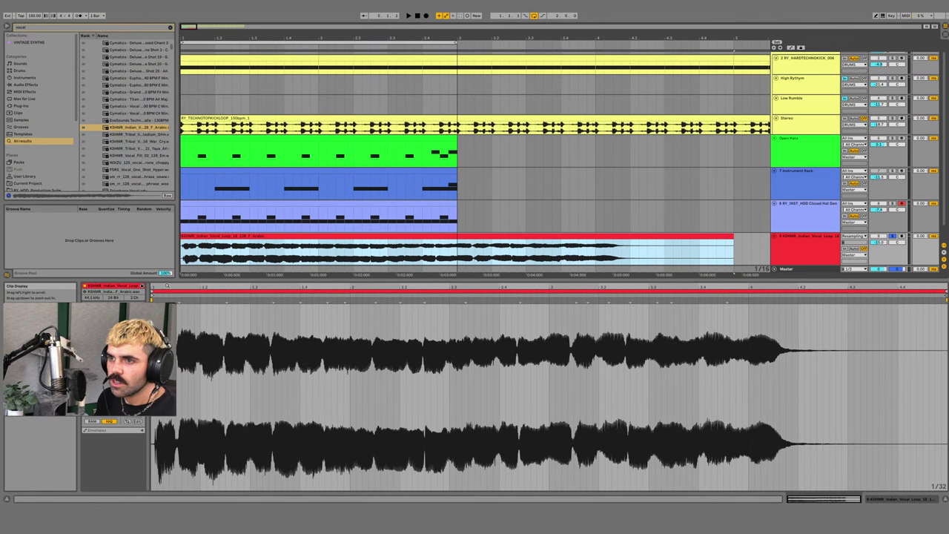
mouse_move(167, 285)
left_mouse_down()
mouse_move(167, 341)
mouse_move(166, 286)
left_mouse_up()
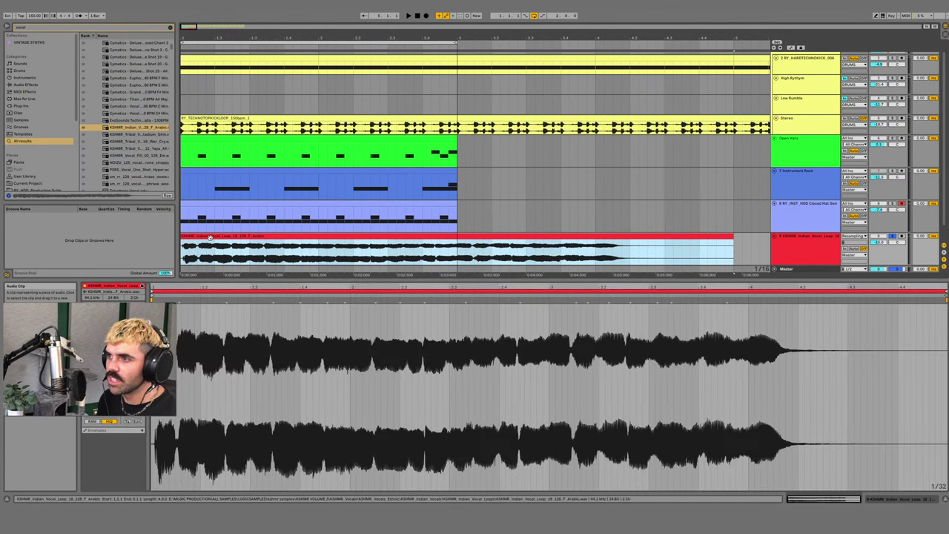
- Play the vocal loop with the drums and lower the vocal track's volume to about -11.7 dB
key("space")
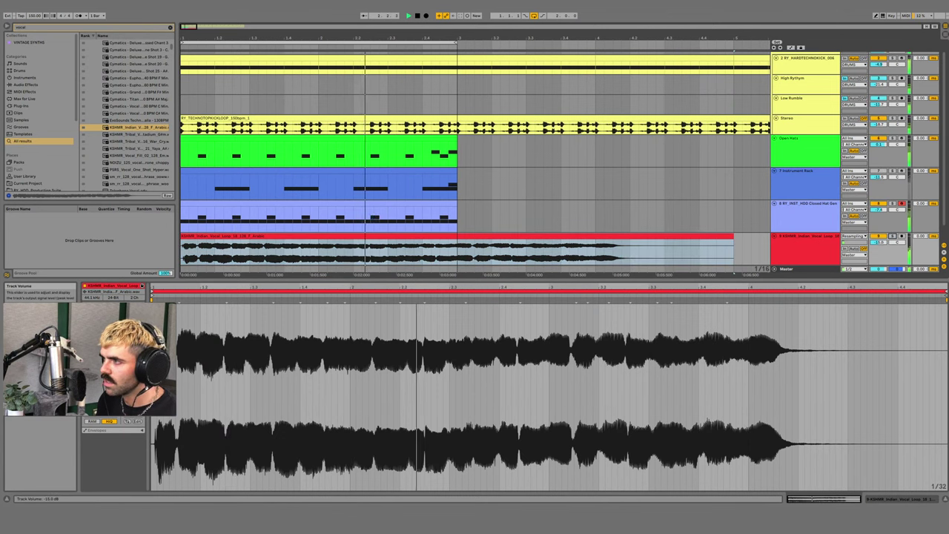
left_click_drag(879, 243, 879, 256)
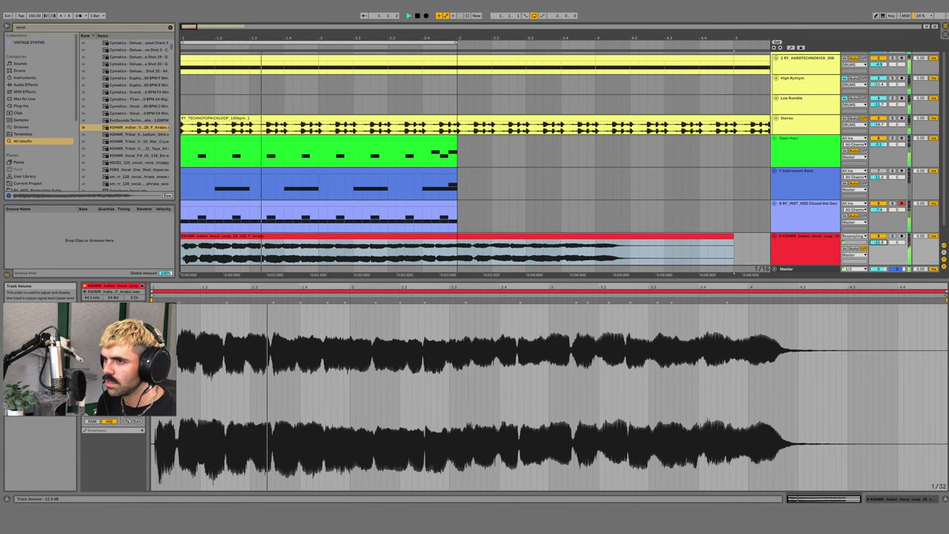
left_click_drag(202, 349, 202, 415)
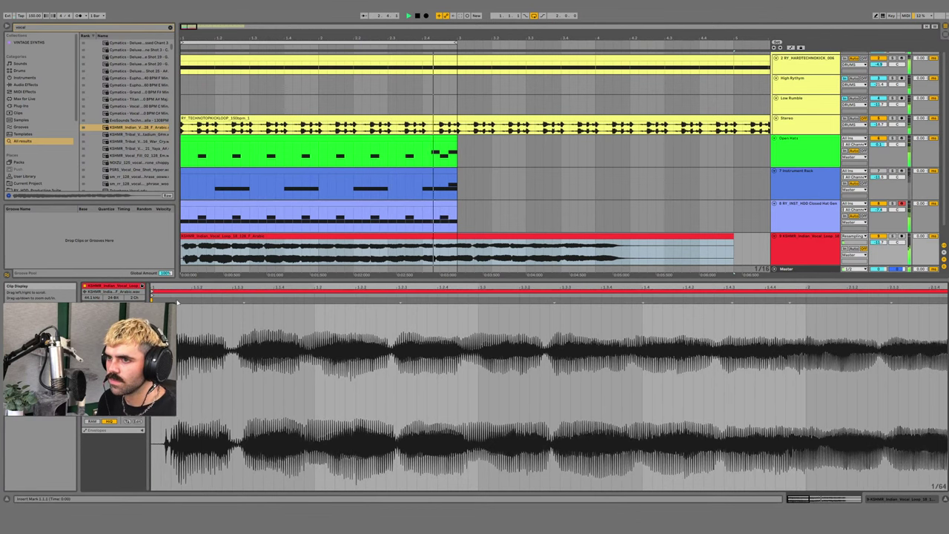
mouse_move(159, 287)
left_mouse_down()
mouse_move(159, 319)
mouse_move(145, 300)
mouse_move(167, 299)
mouse_move(200, 264)
mouse_move(194, 250)
left_mouse_up()
key("space")
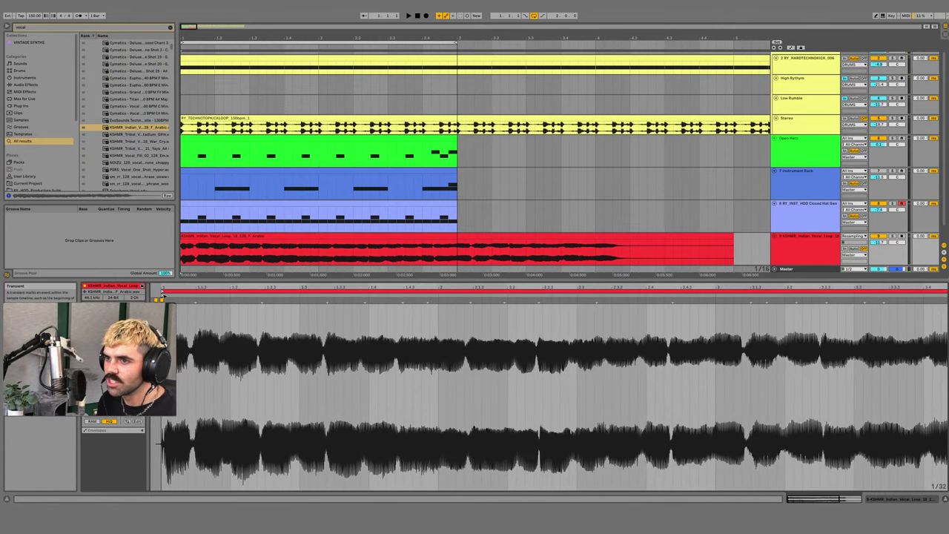
- Pin a warp marker on the vocal transient shortly after the start of bar 3 and check its timing against the drums
left_click_drag(161, 288, 160, 323)
scroll(173, 296, "down", 6)
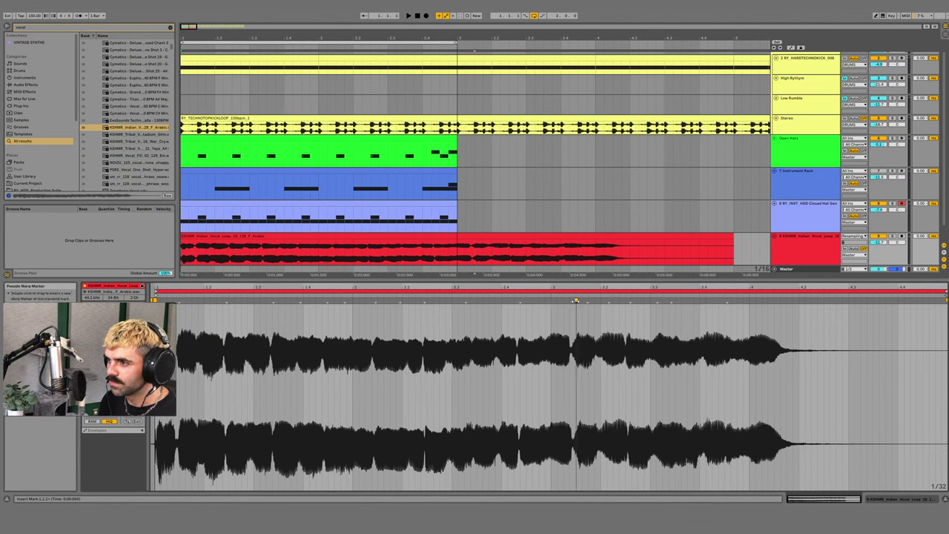
key("space")
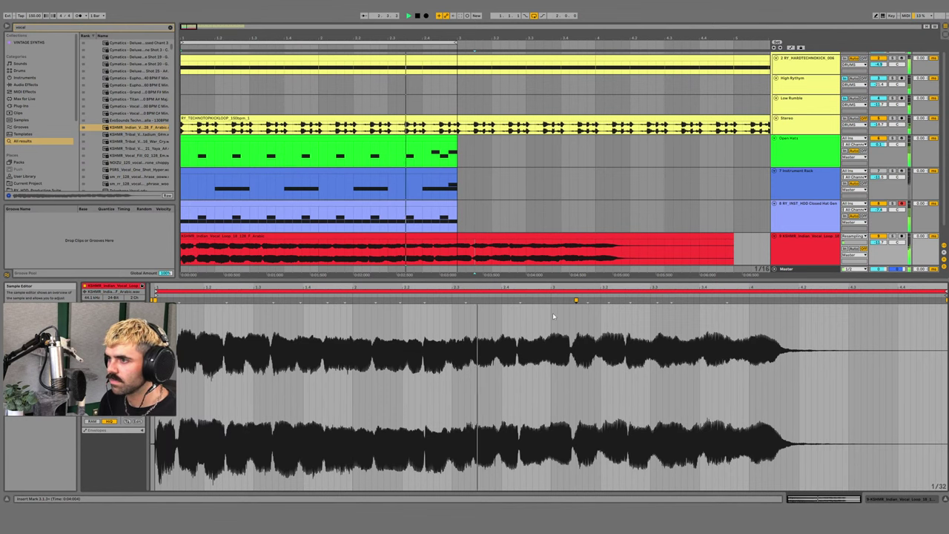
key("space")
mouse_move(570, 289)
left_mouse_down()
mouse_move(639, 299)
mouse_move(625, 245)
left_mouse_up()
key("space")
key("space")
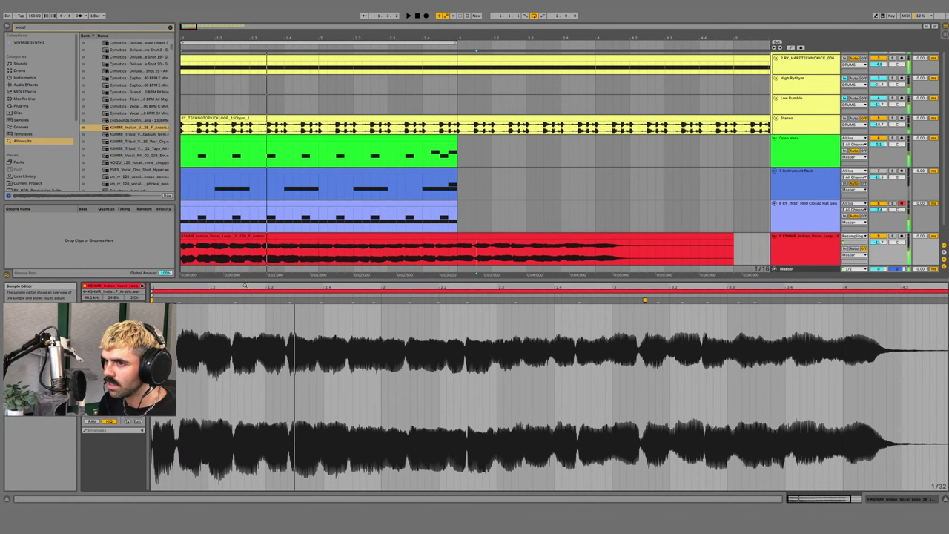
- Add warp markers to the vocal transients in bar 1 and at the start of bar 2, and nudge them onto the grid during playback
left_click_drag(245, 286, 245, 299)
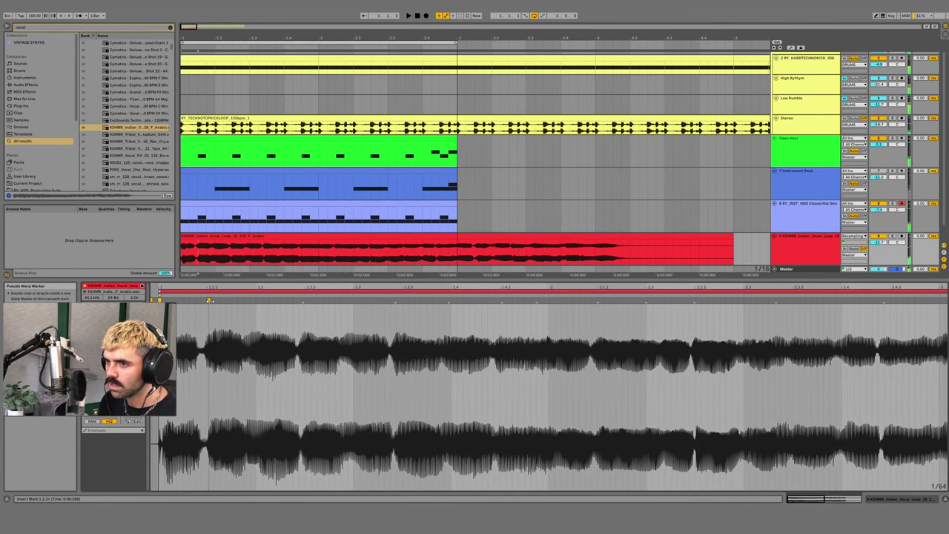
left_click_drag(302, 299, 306, 299)
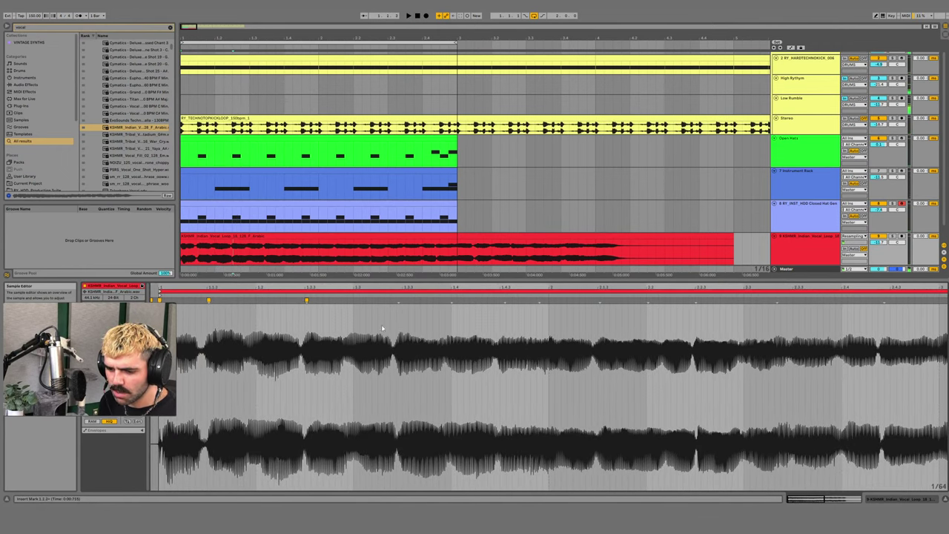
key("space")
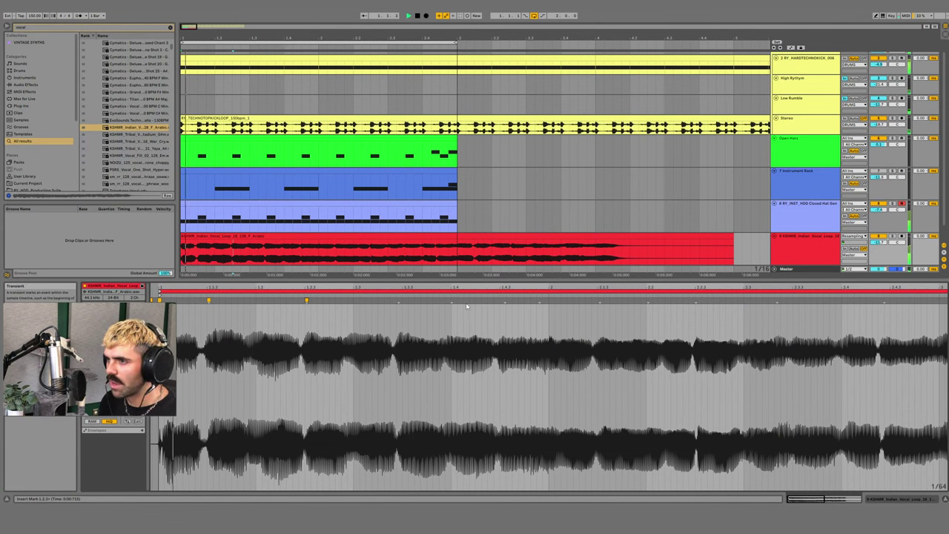
left_click_drag(399, 300, 405, 301)
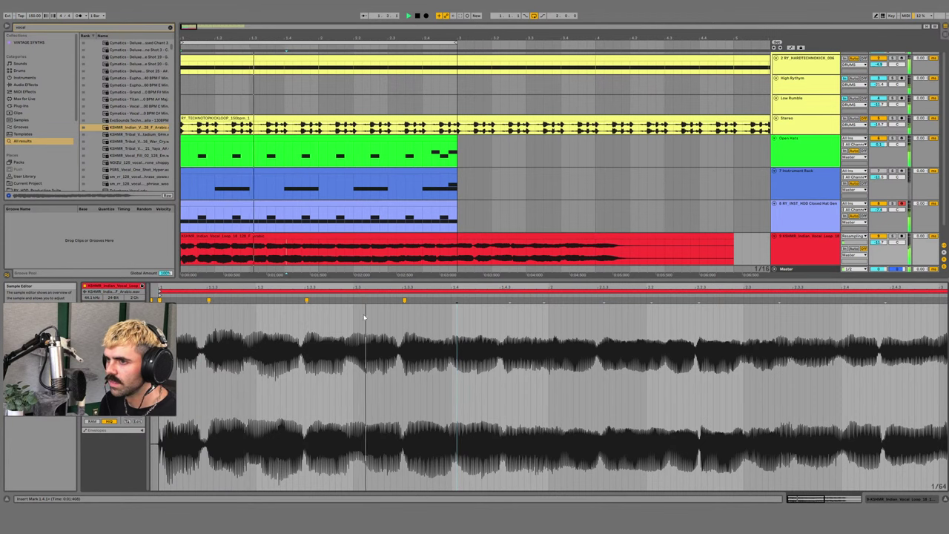
left_click(308, 302)
double_click(308, 300)
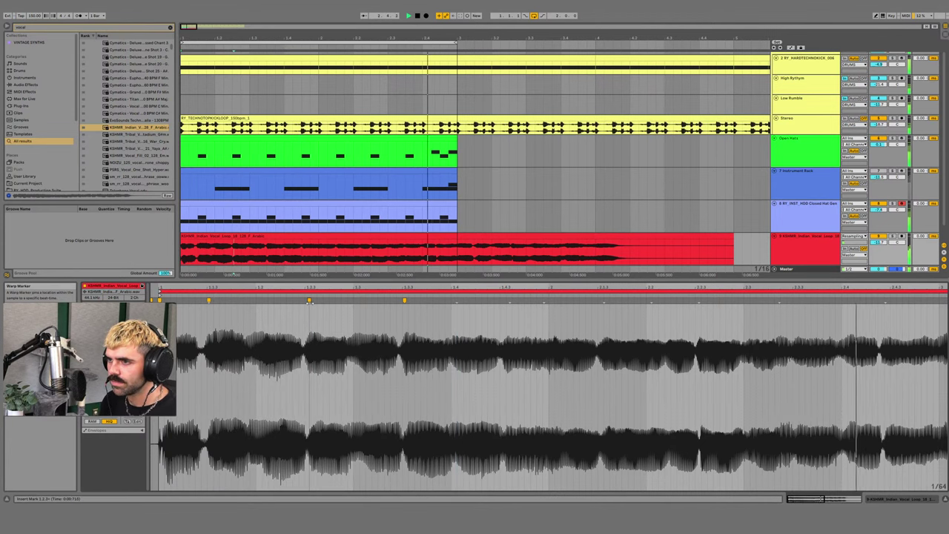
left_click_drag(544, 300, 549, 300)
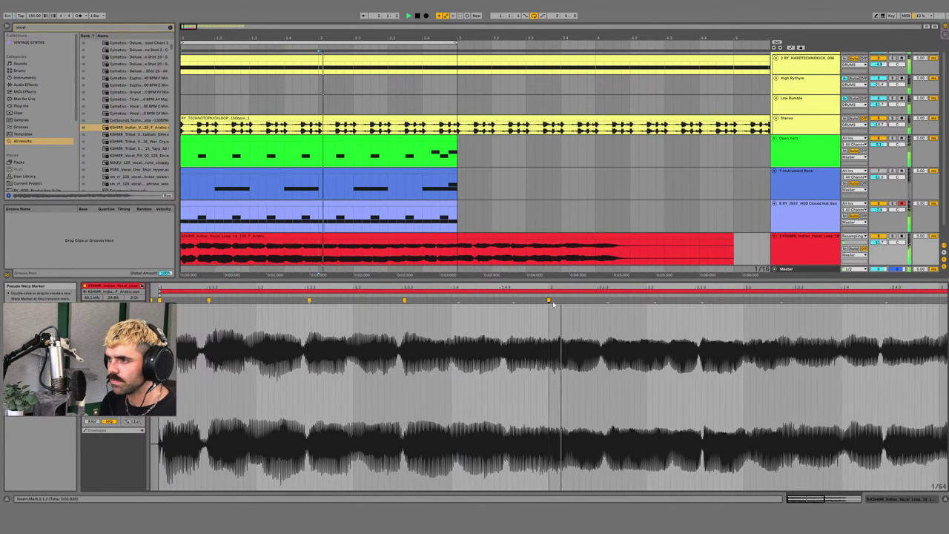
scroll(407, 324, "down", 5)
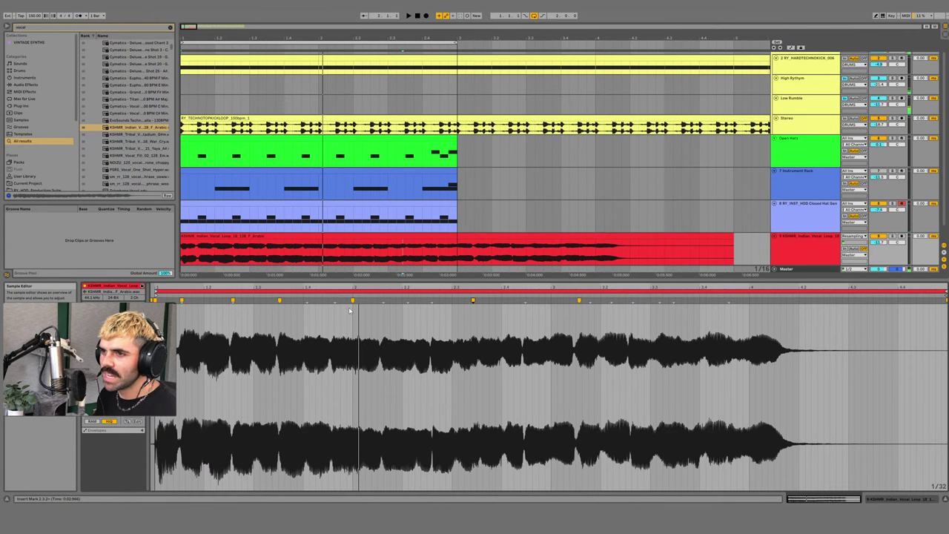
- Replay the vocal loop with the drums and add warp markers at the transients in the first half of bar 2
left_click(258, 243)
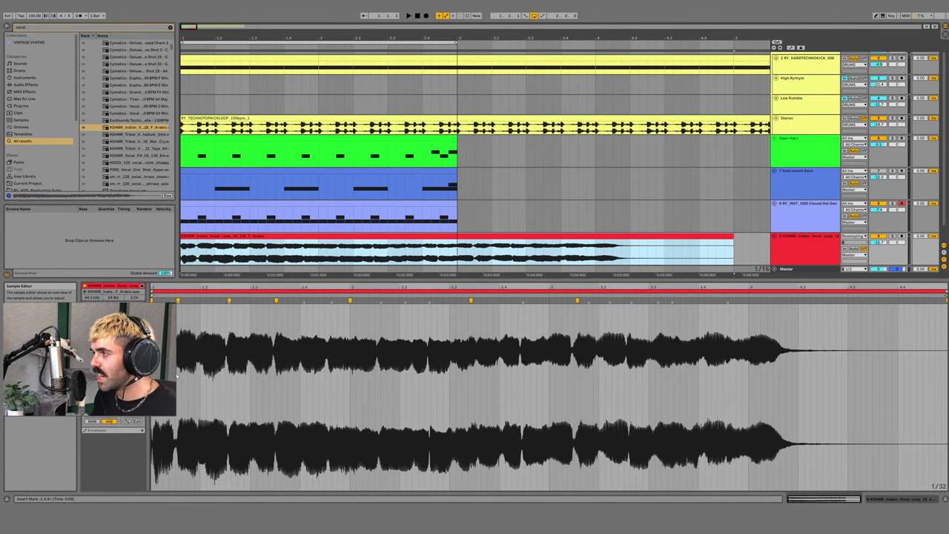
left_click(256, 235)
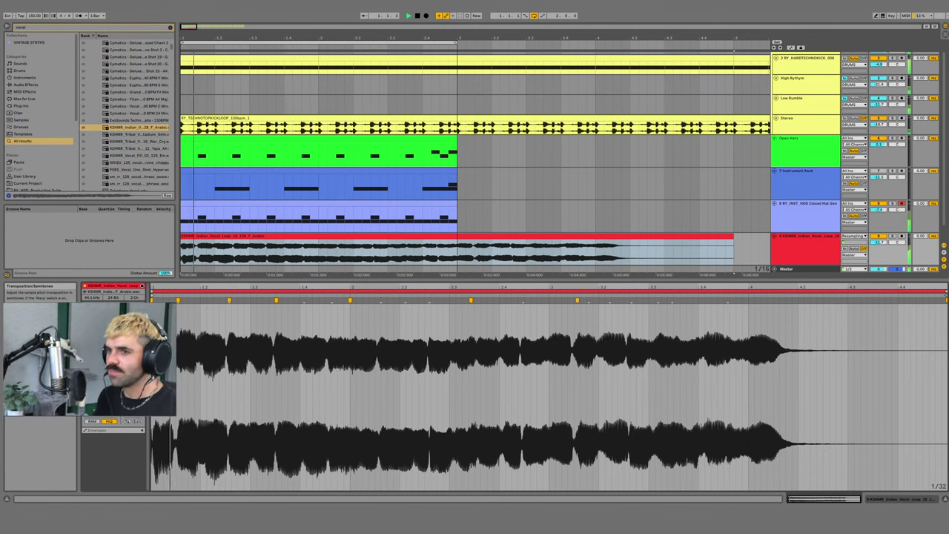
key("space")
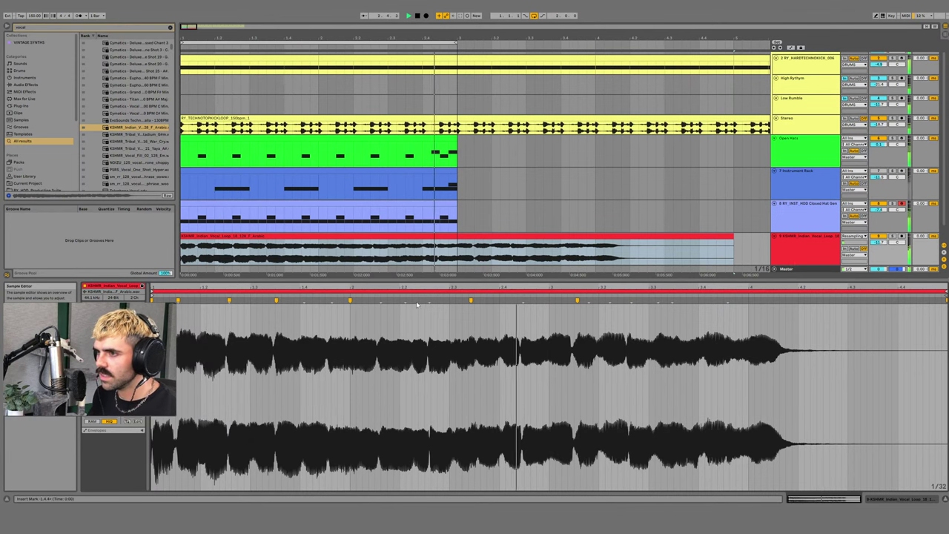
left_click_drag(429, 300, 427, 301)
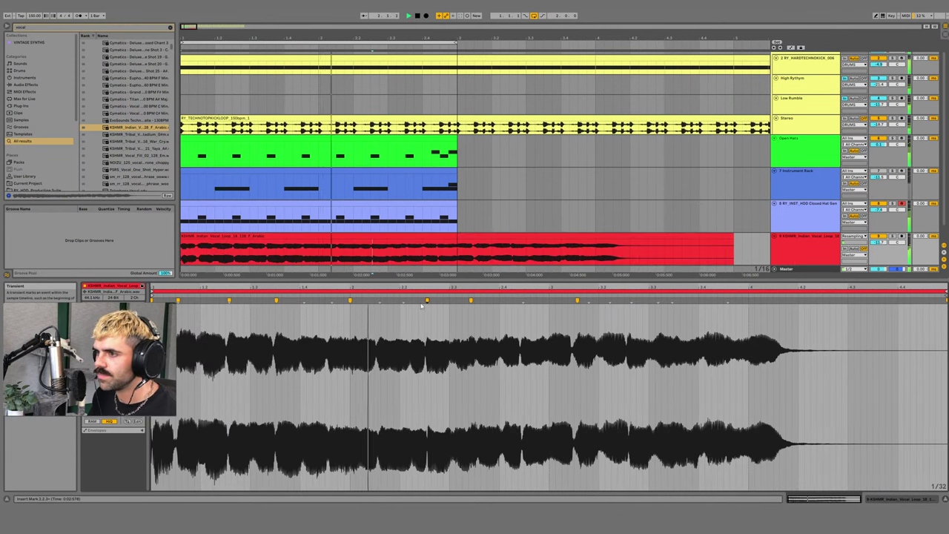
left_click(401, 300)
left_click(378, 300)
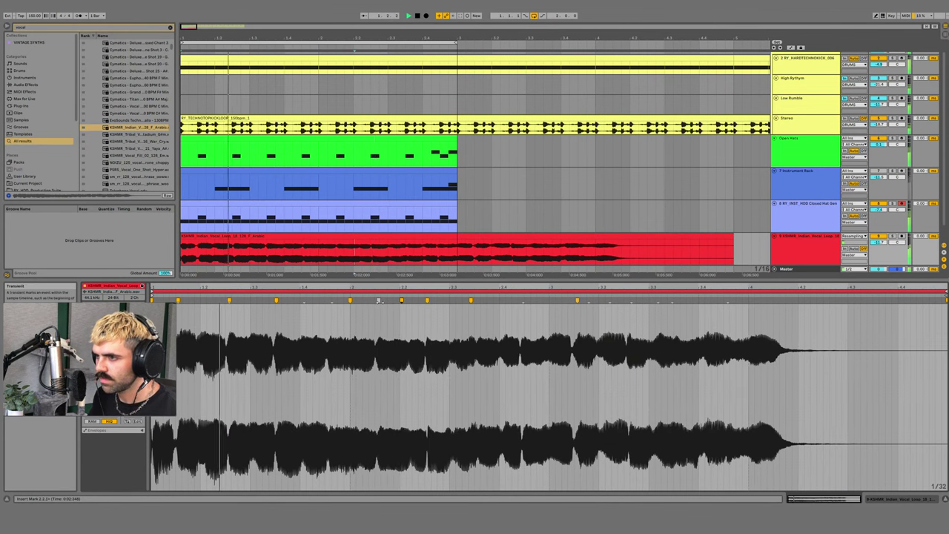
- Adjust the vocal's warp markers from the second half of bar 2 into early bar 3 to tighten its timing
left_click(470, 300)
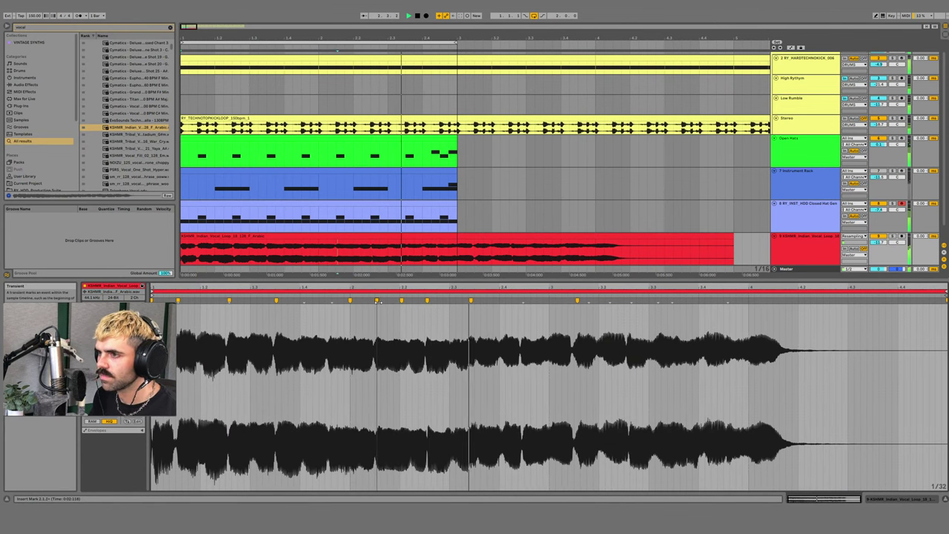
left_click_drag(471, 301, 521, 300)
left_click(578, 301)
left_click_drag(578, 300, 525, 300)
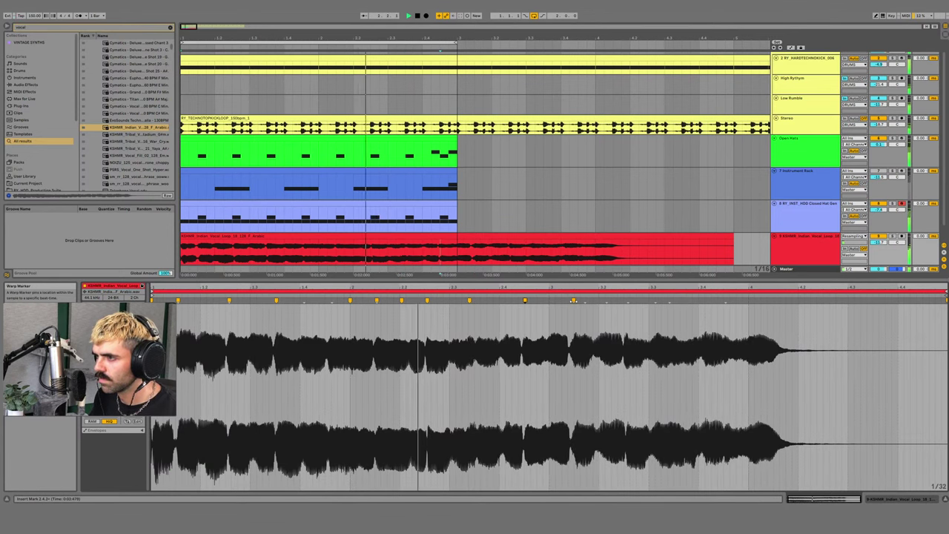
left_click(572, 300)
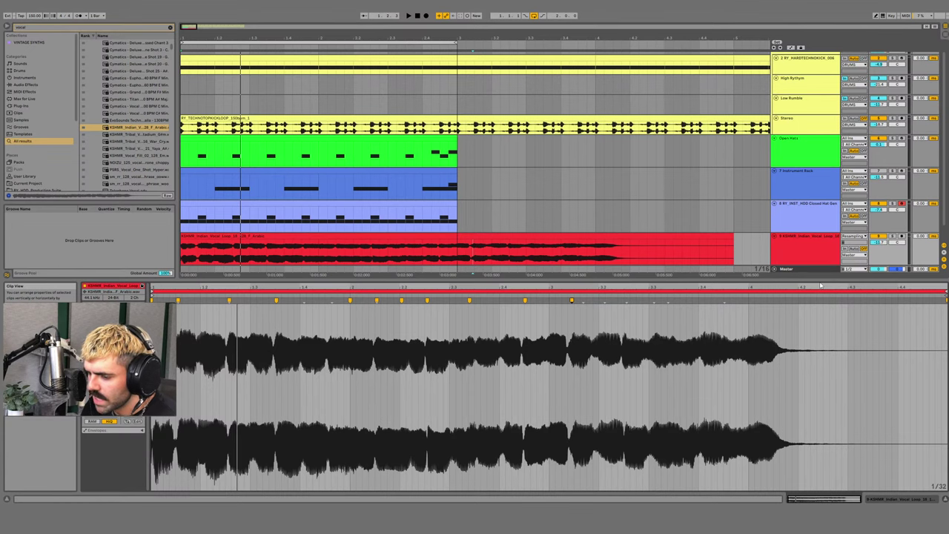
- Clear the vocal search from the browser and open the RY_HDD_Production Suite folder
scroll(820, 80, "up", 1)
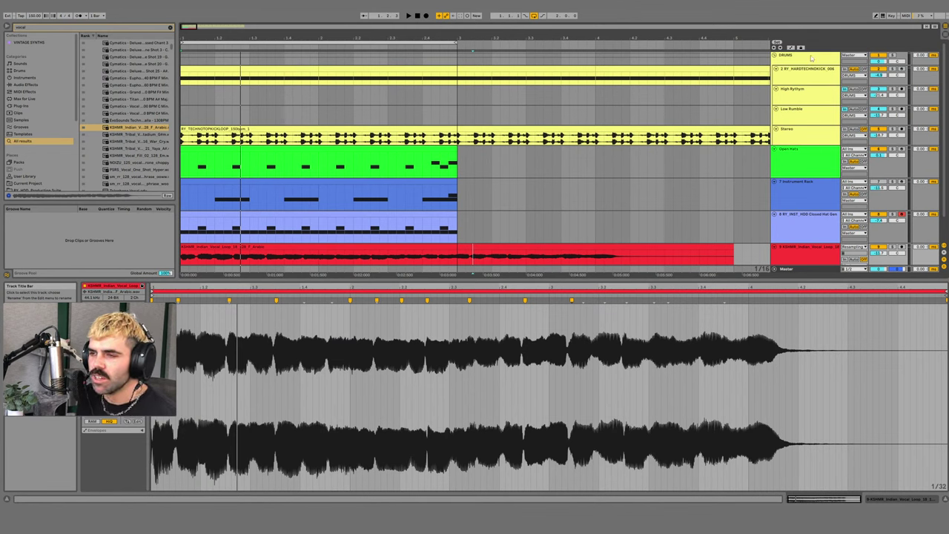
left_click(169, 29)
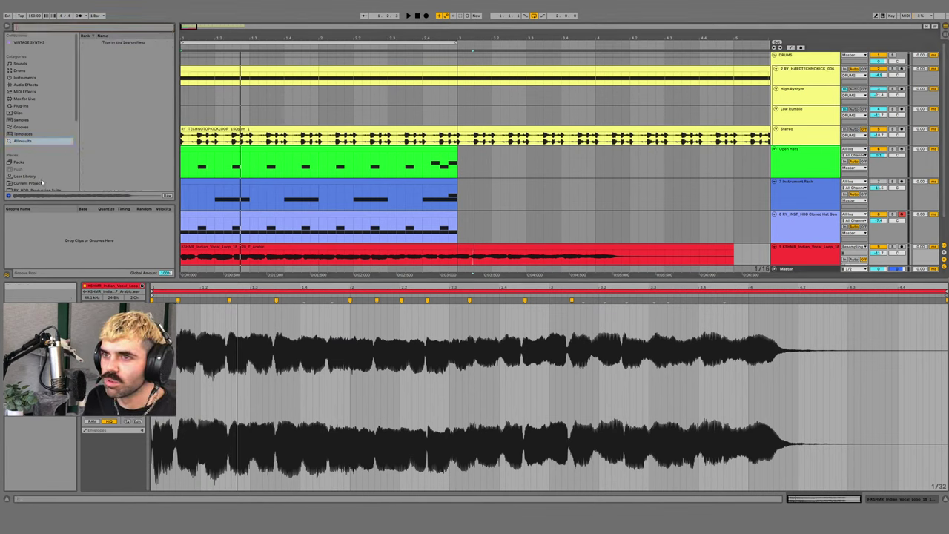
scroll(40, 179, "down", 2)
left_click(41, 161)
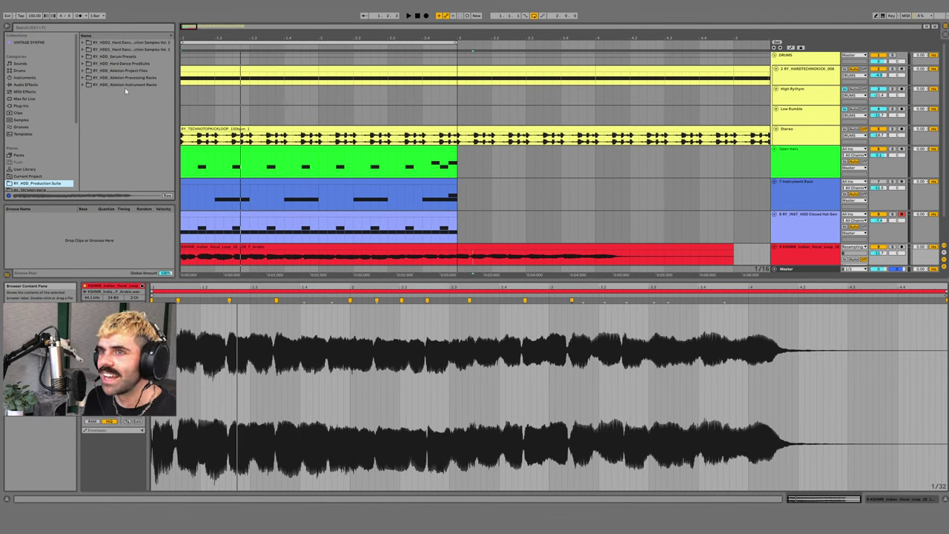
- Expand the Hard Dance Production Samples Vol. 1 folder down through its one-shot drums and kicks to the Gated Kicks
left_click(83, 49)
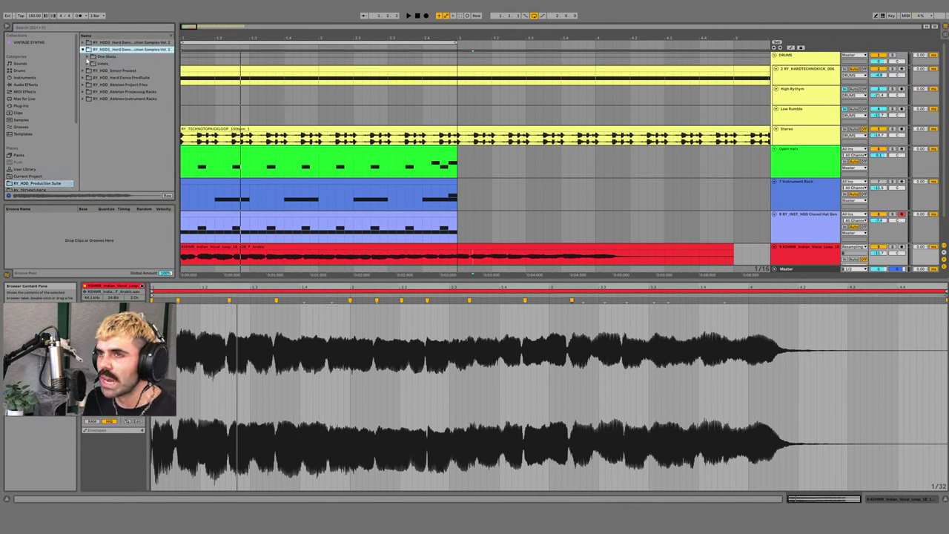
left_click(87, 57)
left_click(92, 107)
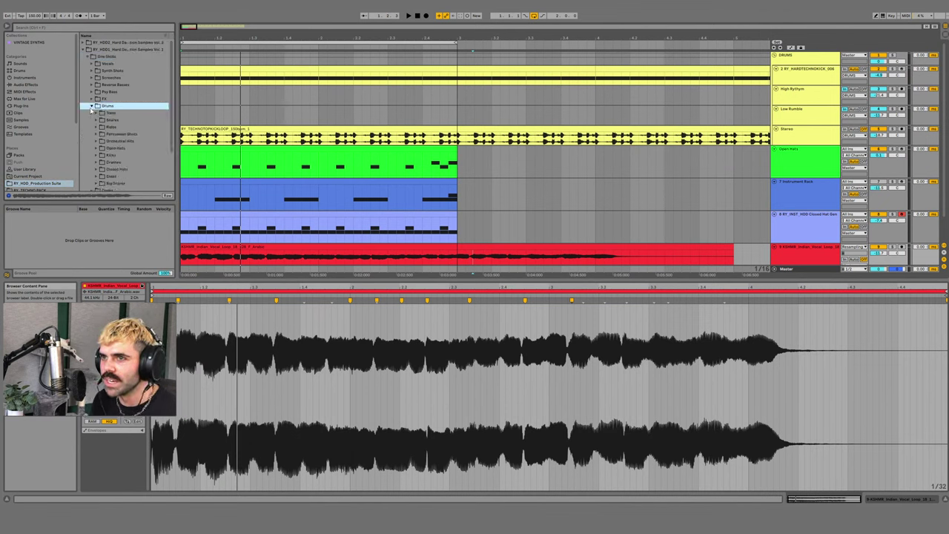
scroll(106, 167, "down", 2)
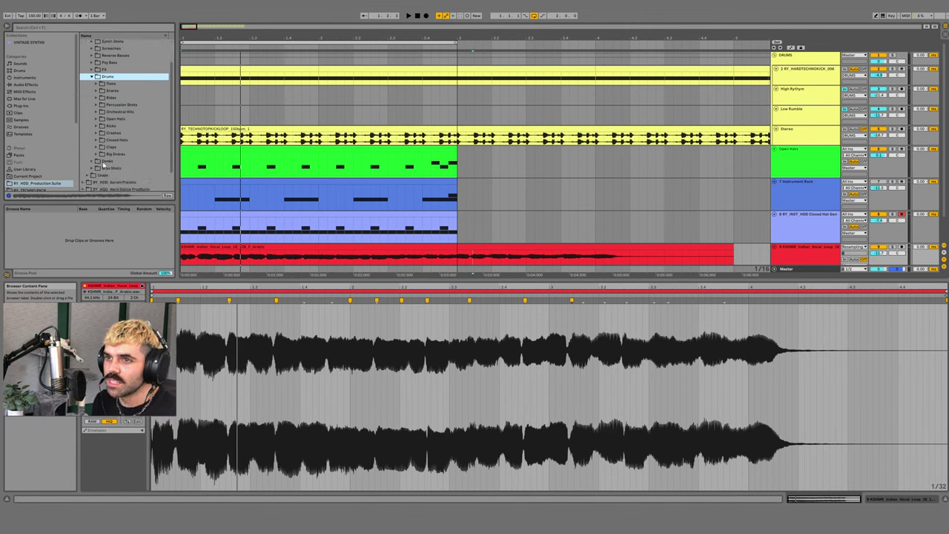
left_click(98, 126)
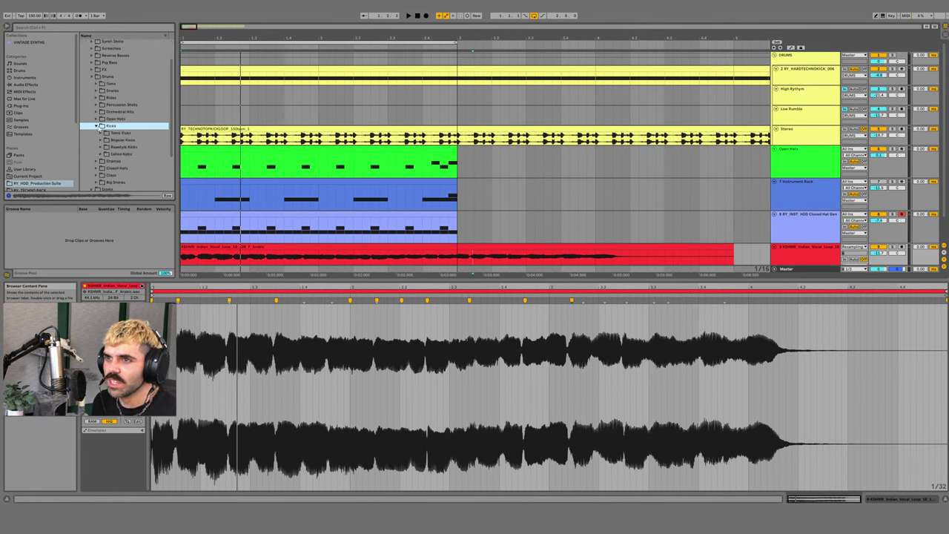
left_click(107, 154)
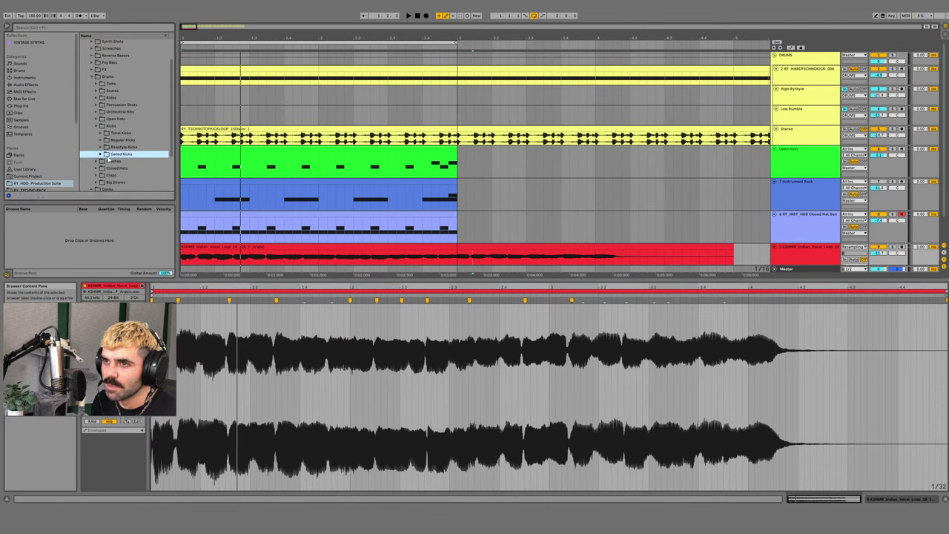
left_click(101, 154)
- Audition Gated Kick samples 10, 9 and 8 from the Gated Kicks folder
left_click(126, 161)
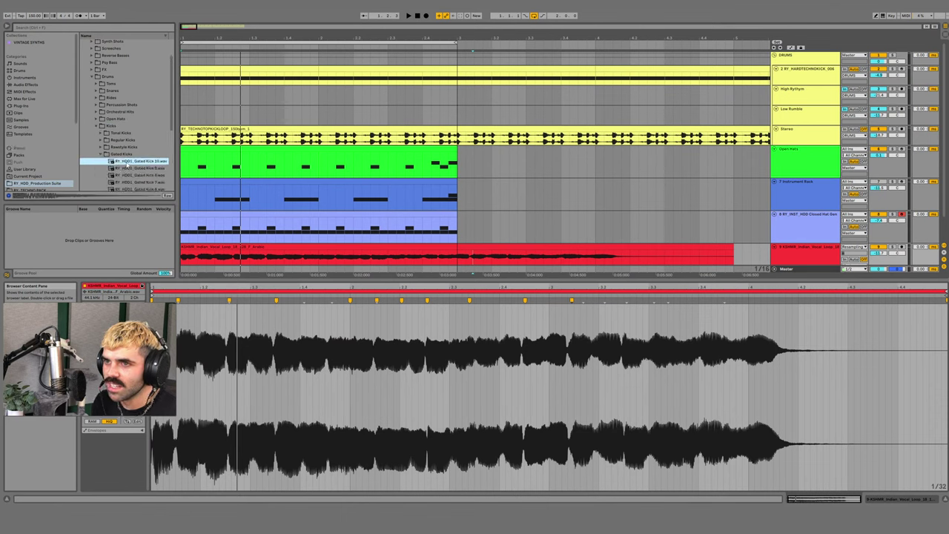
scroll(126, 161, "down", 4)
left_click(132, 110)
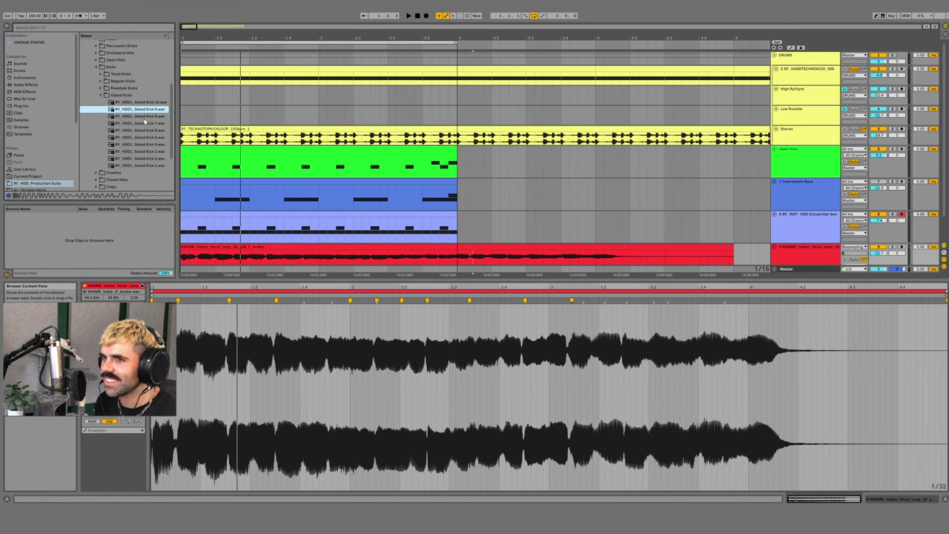
left_click(147, 117)
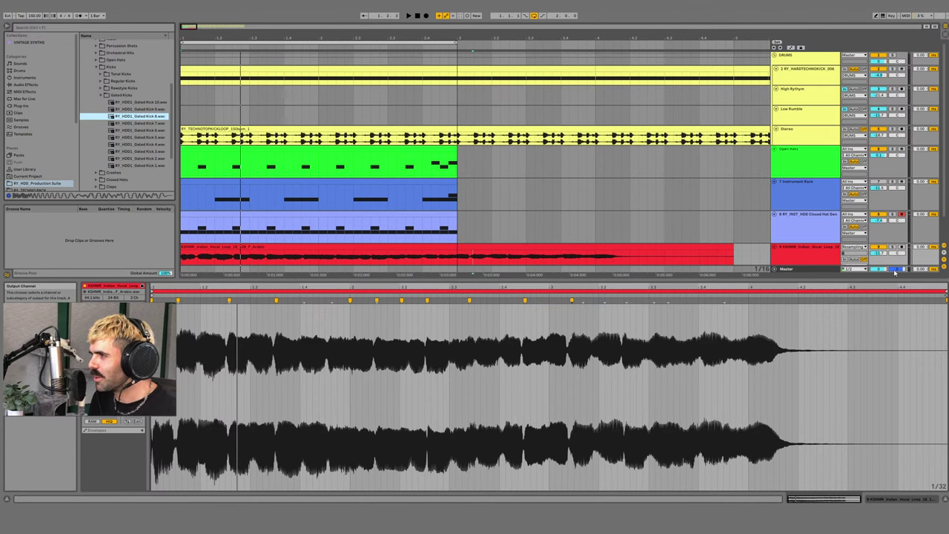
- Inspect the Master track's effect chain and bring the vocal clip's waveform back into view
double_click(812, 270)
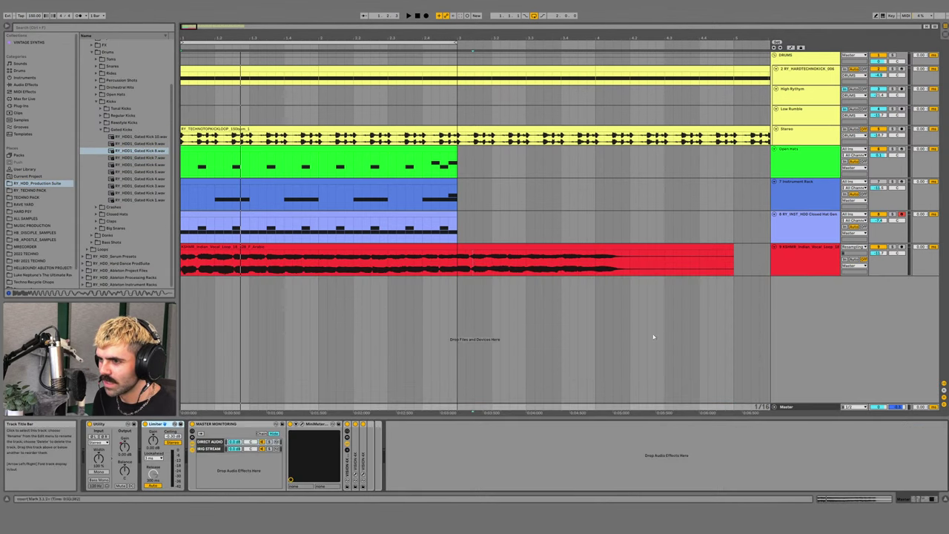
key("shift+Tab")
left_click(202, 147)
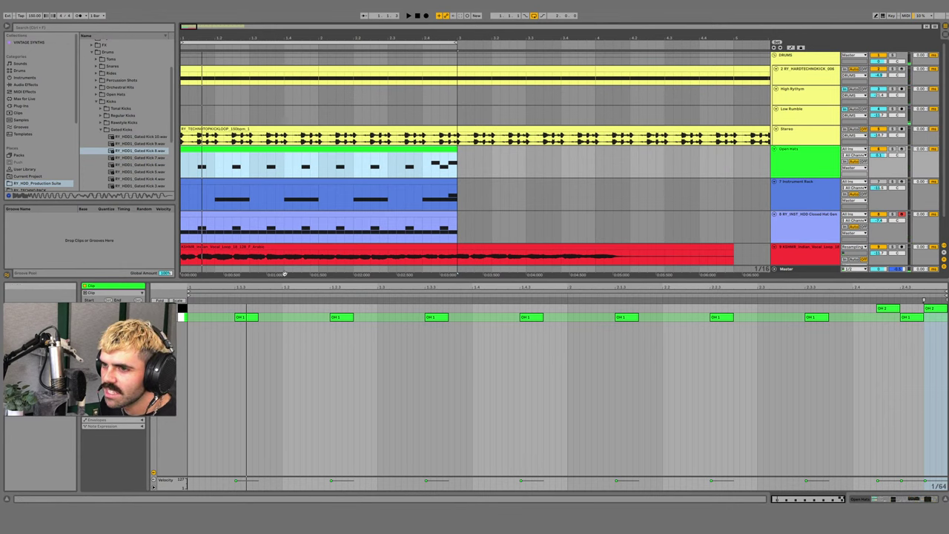
scroll(419, 218, "down", 1)
left_click(419, 218)
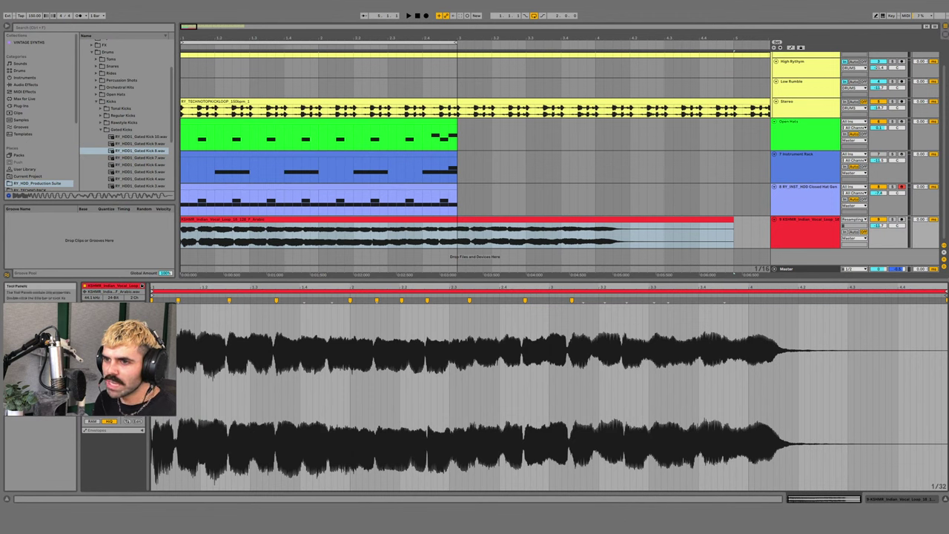
- Solo the vocal track and play its warped loop repeatedly to check how it sounds alone
key("space")
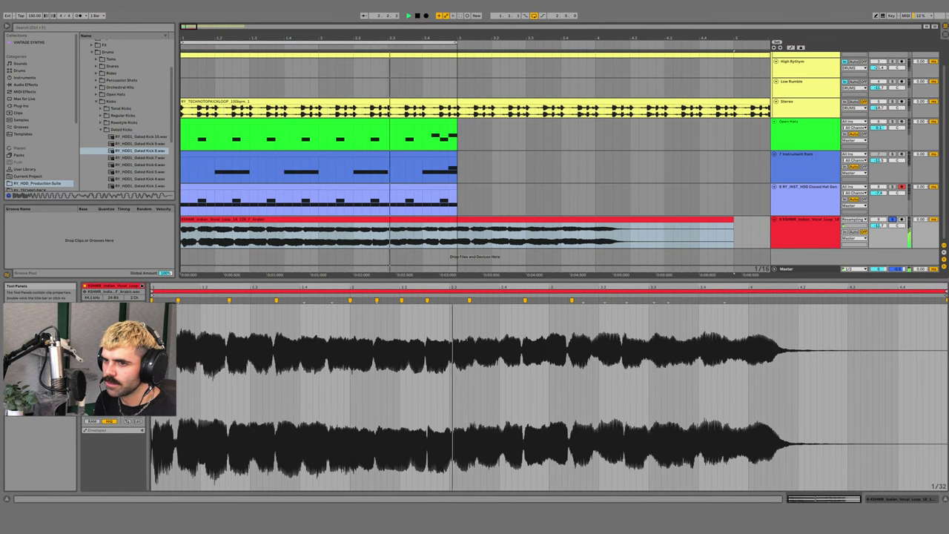
key("space")
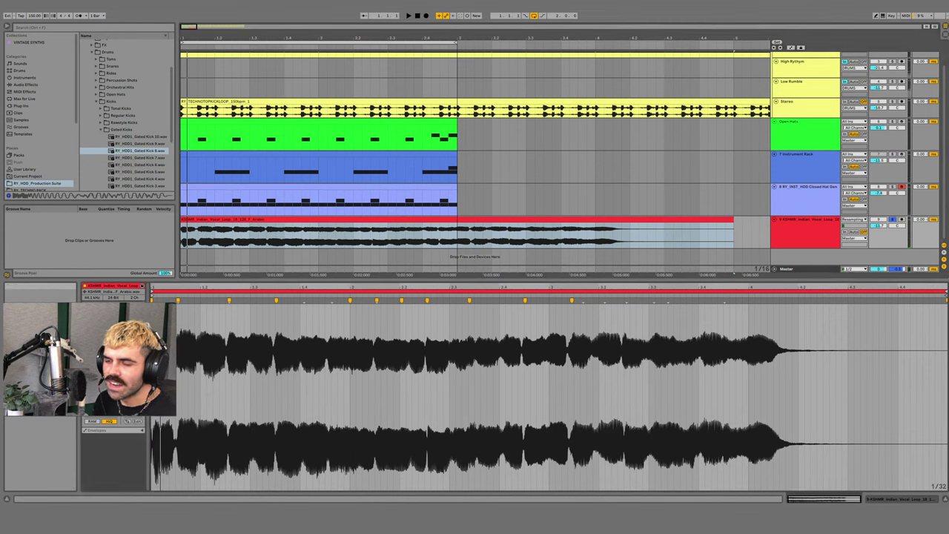
key("space")
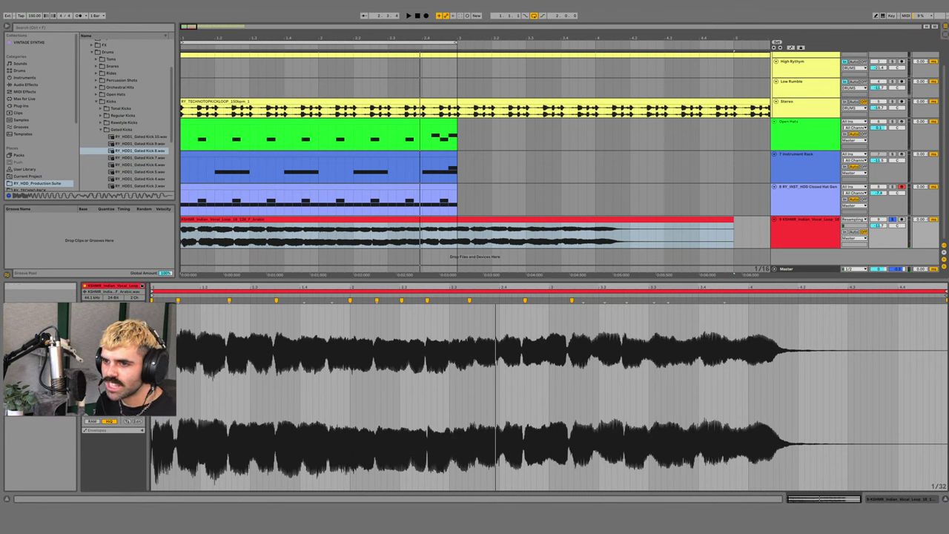
key("space")
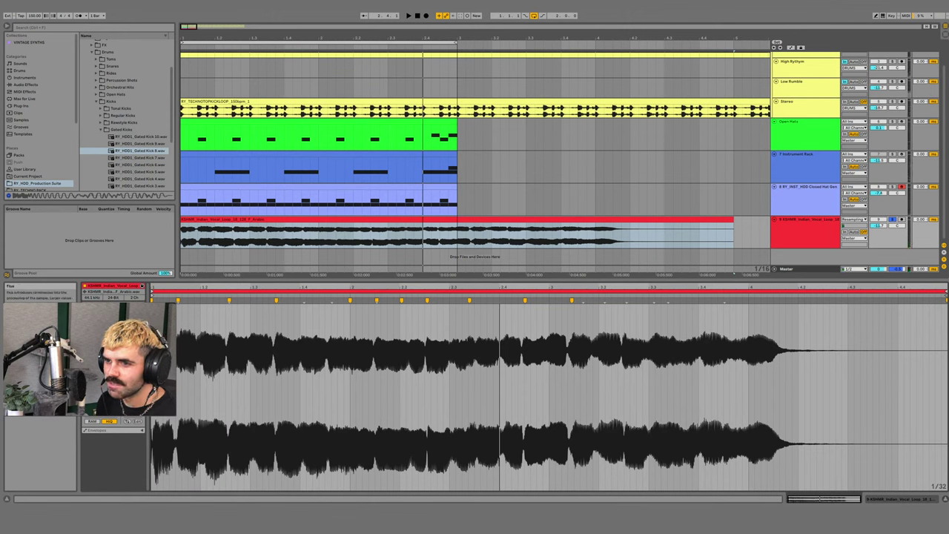
key("space")
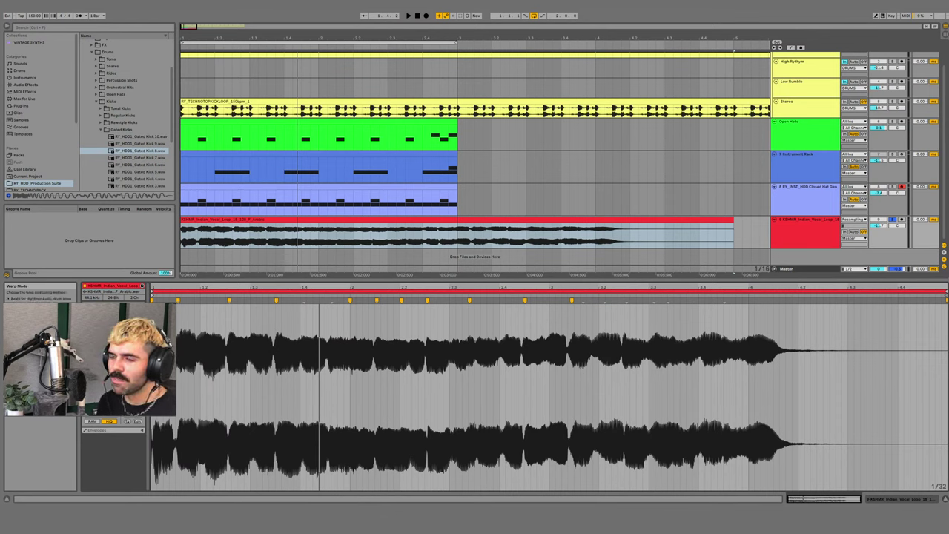
key("space")
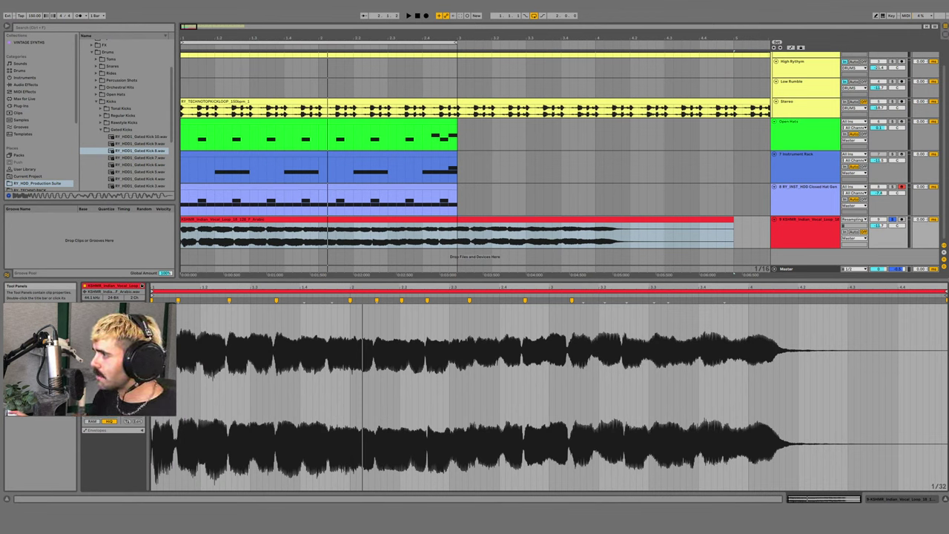
- During playback, add Ableton's Reverb to the vocal track, lengthen its decay to about 7.5 s and raise the dry/wet mix
key("space")
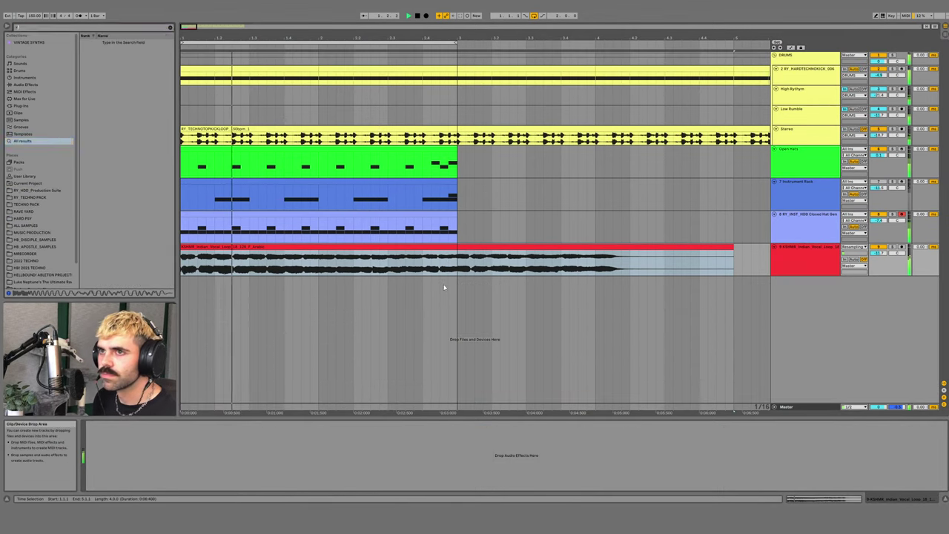
key("ctrl+f")
type("reverb")
key("Down")
key("Return")
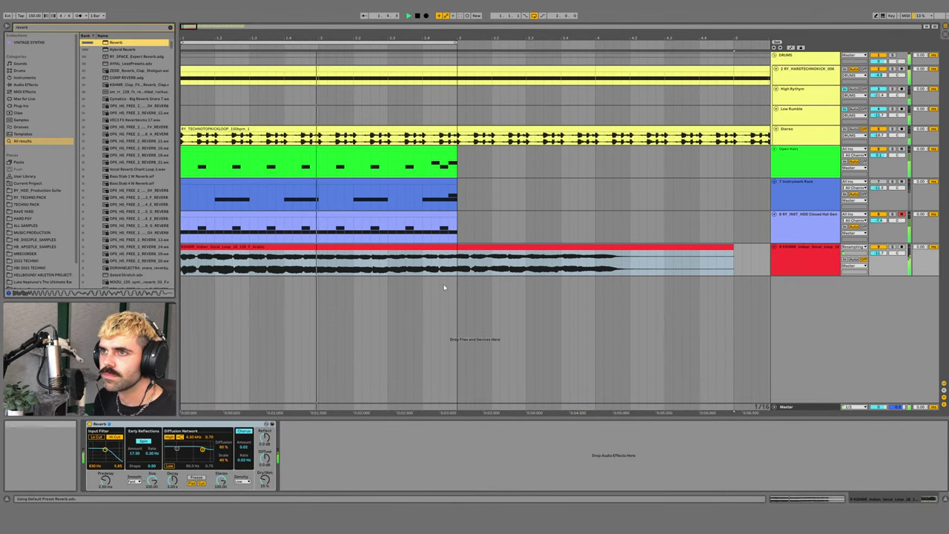
left_click_drag(265, 480, 265, 452)
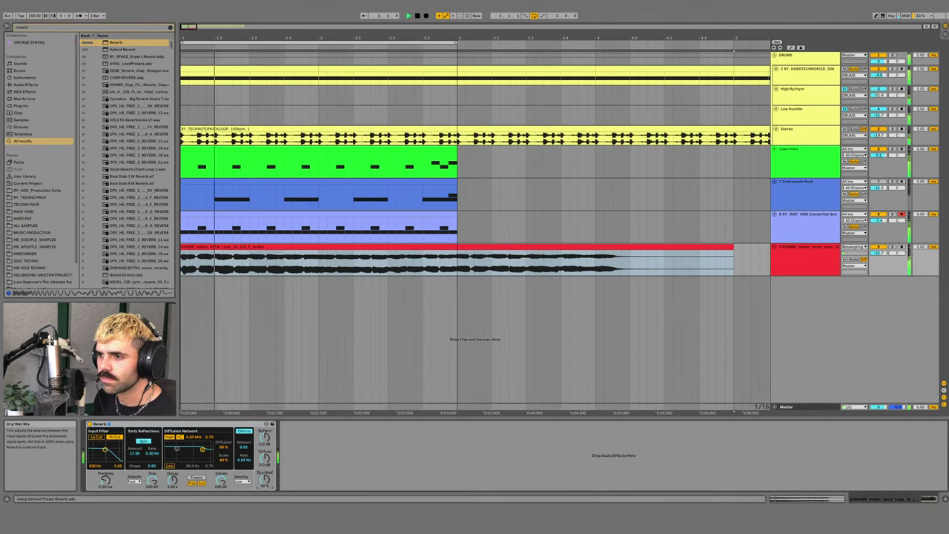
left_click_drag(172, 481, 172, 471)
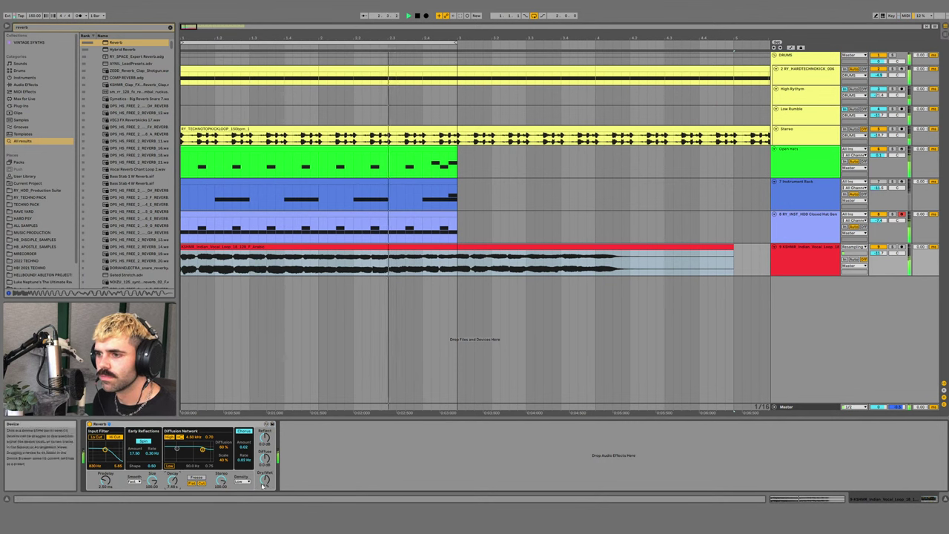
left_click_drag(265, 487, 264, 489)
- Add the Kickstart 2 sidechain plugin after the Reverb on the vocal track and close its window
key("ctrl+f")
type("kick")
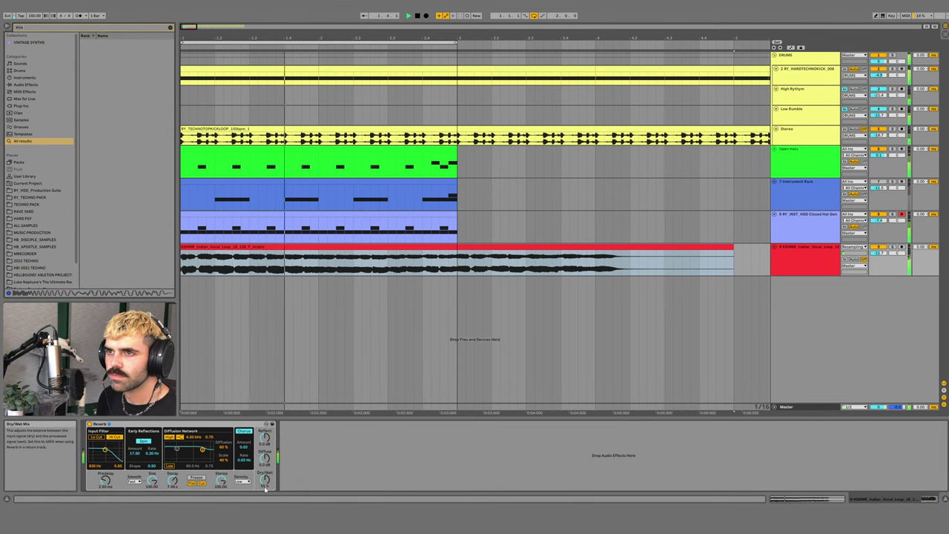
type("start")
key("Down")
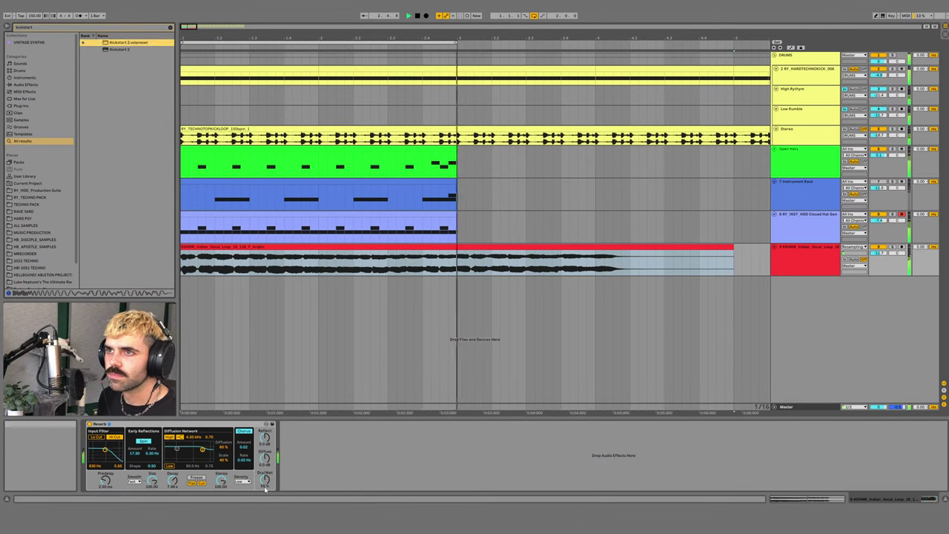
key("Down")
key("Return")
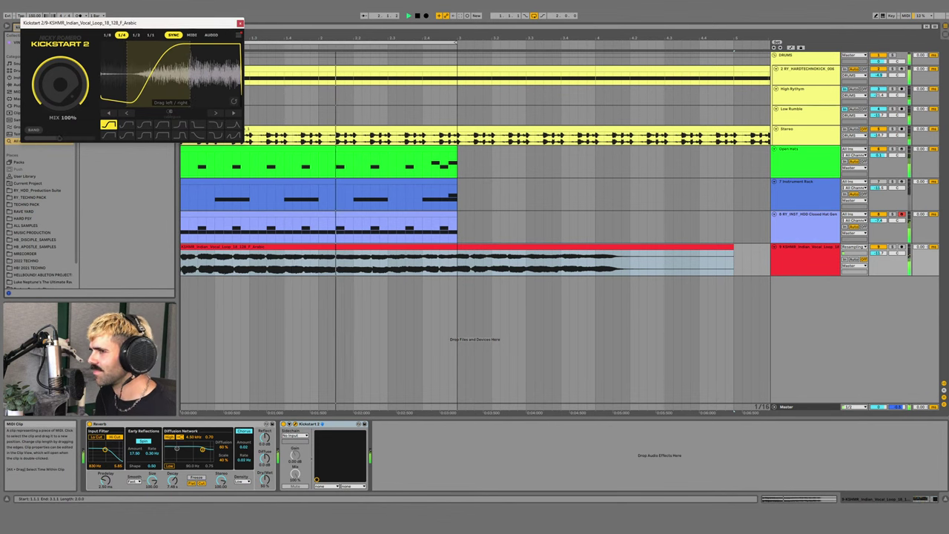
left_click(239, 23)
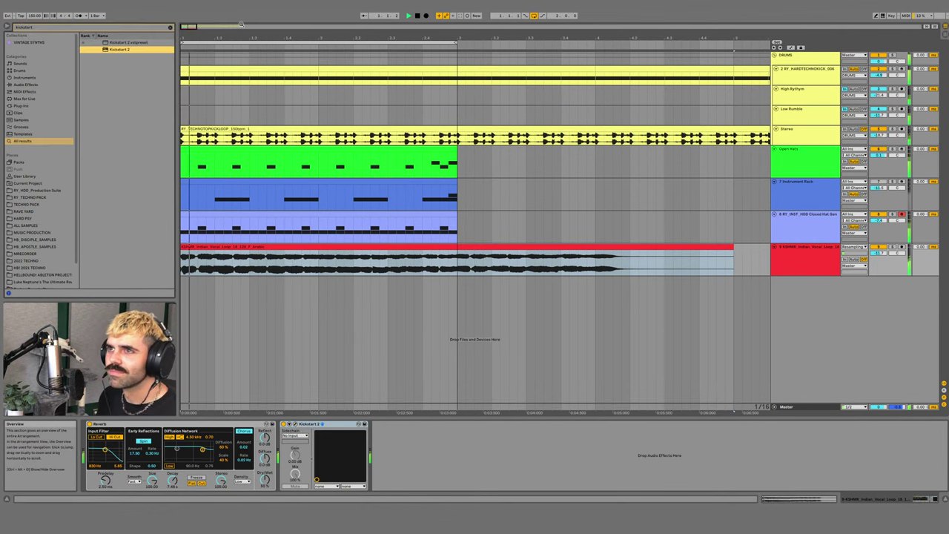
- Find kHs Trance Gate in the browser and insert it between Reverb and Kickstart 2 on the vocal track
left_click(249, 264)
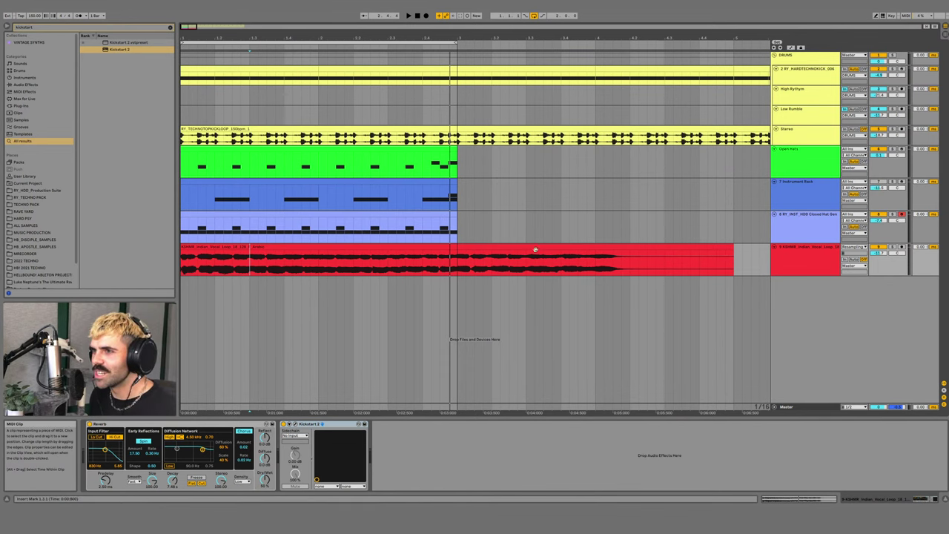
left_click(822, 259)
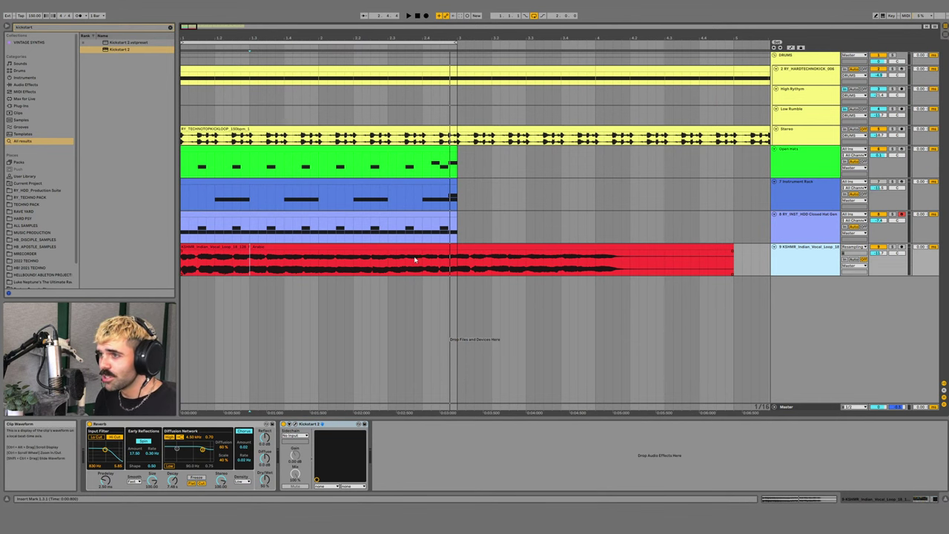
left_click(379, 248)
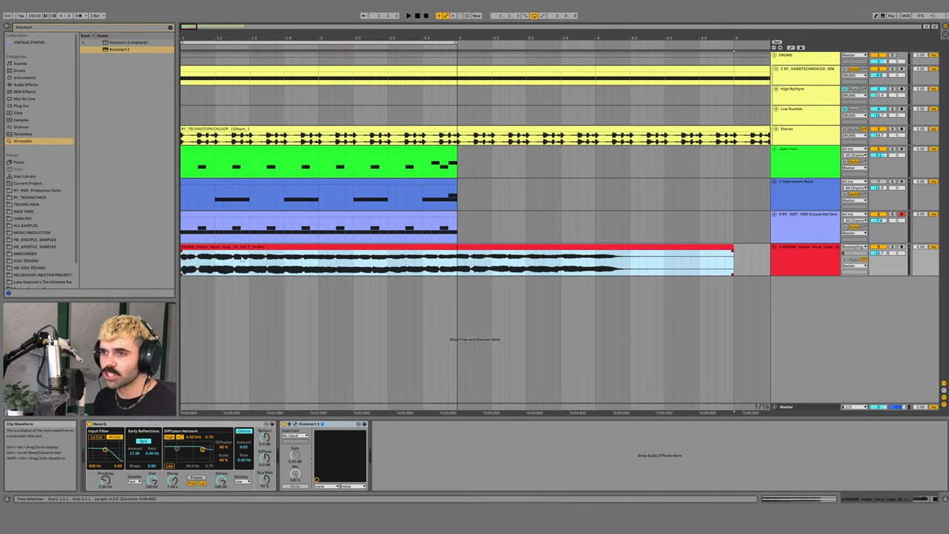
left_click(339, 366)
key("ctrl+f")
type("sfx trance")
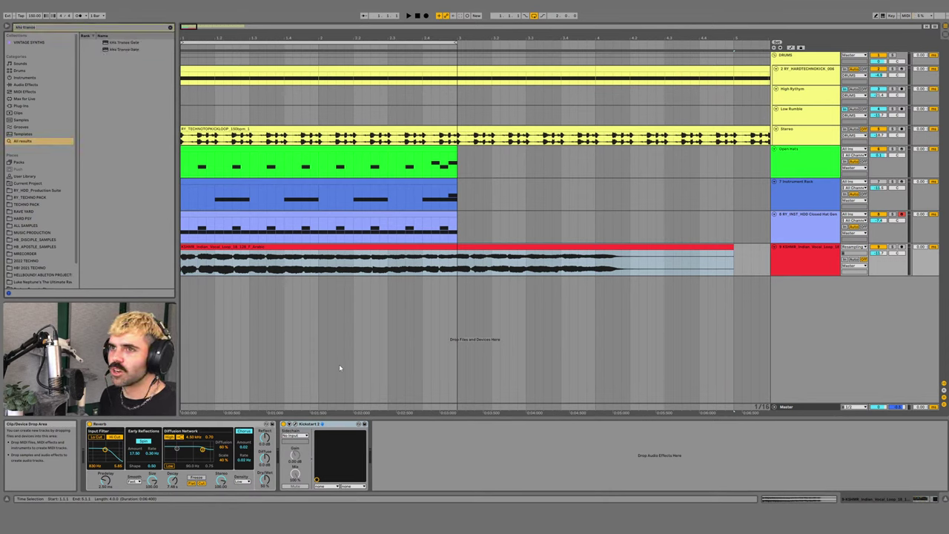
key("Down")
key("Down")
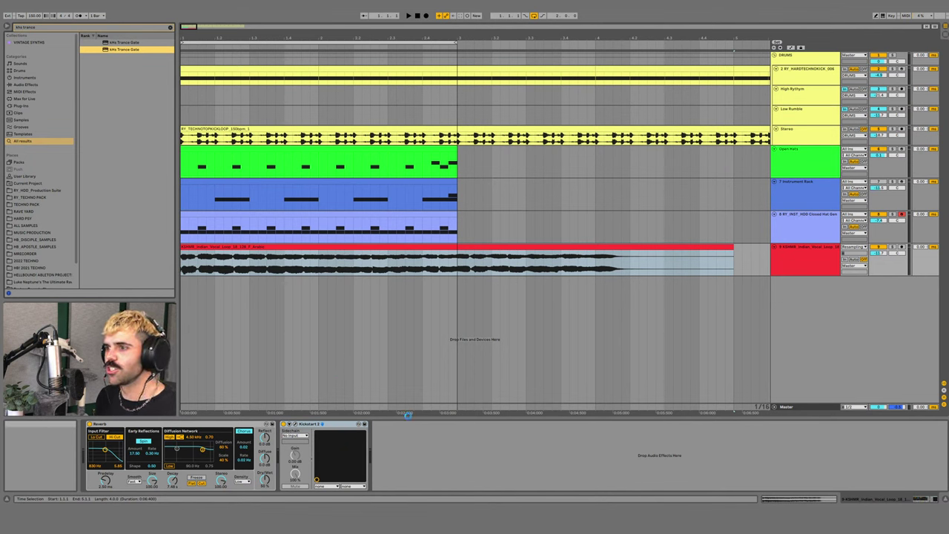
key("Return")
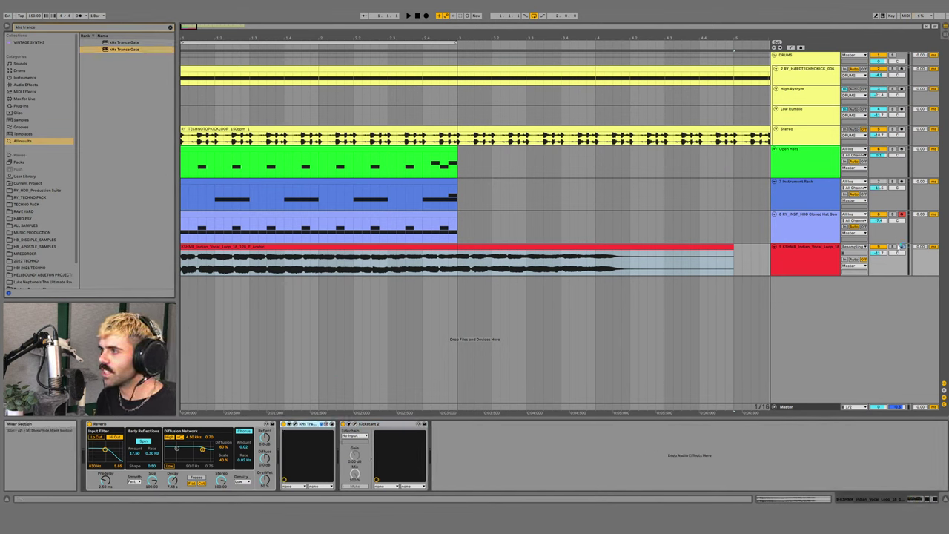
- Play the vocal soloed with the Trance Gate and place the plugin's window over the arrangement
key("space")
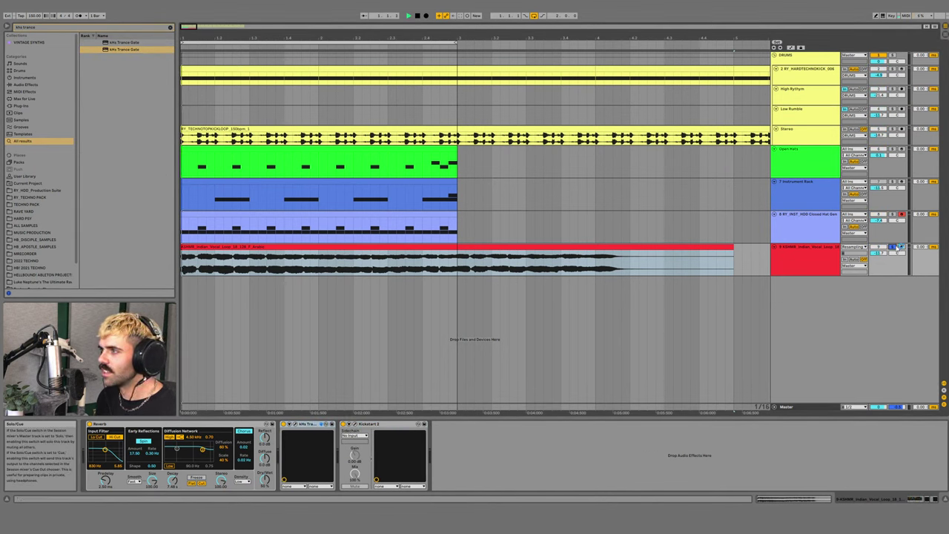
left_click(296, 425)
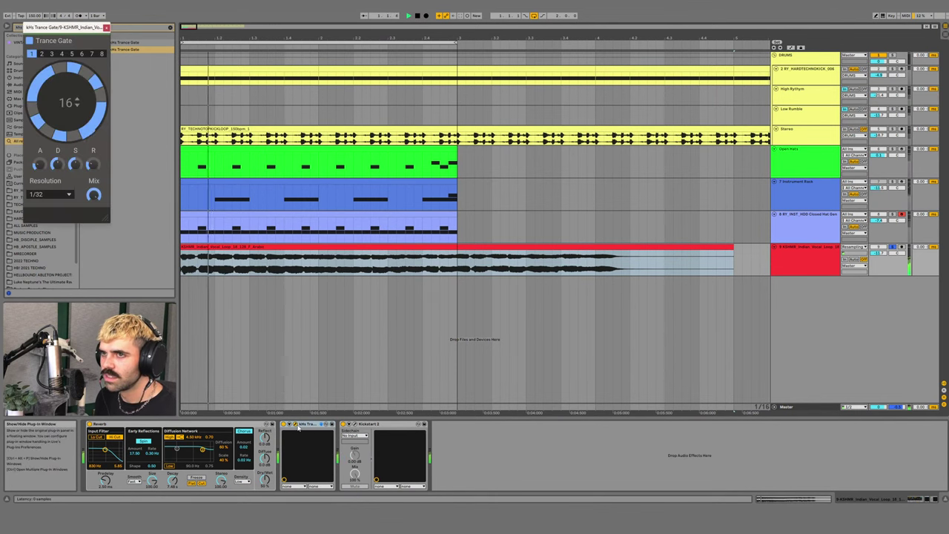
left_click_drag(60, 30, 353, 130)
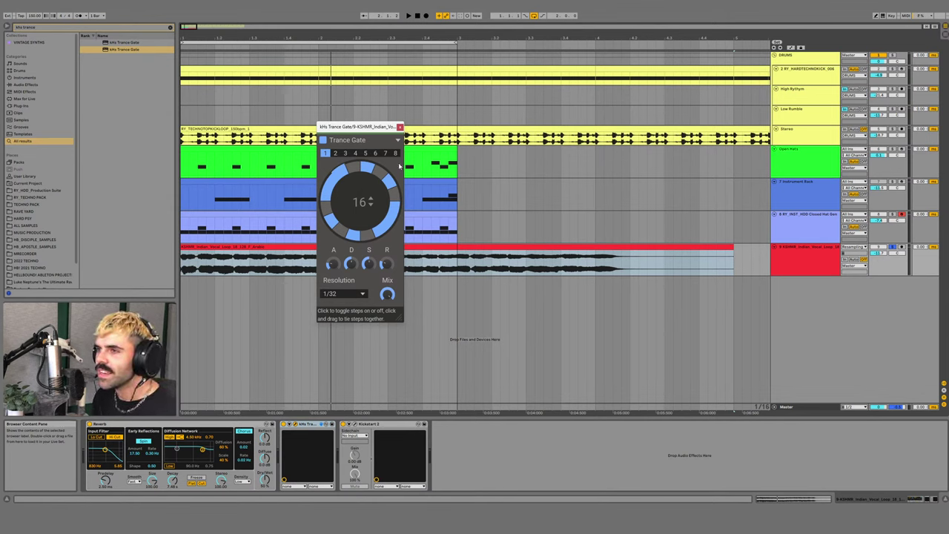
- Remove the Trance Gate from the vocal track, reinsert kHs Trance Gate between Reverb and Kickstart 2, and open its window
key("Delete")
left_click(135, 51)
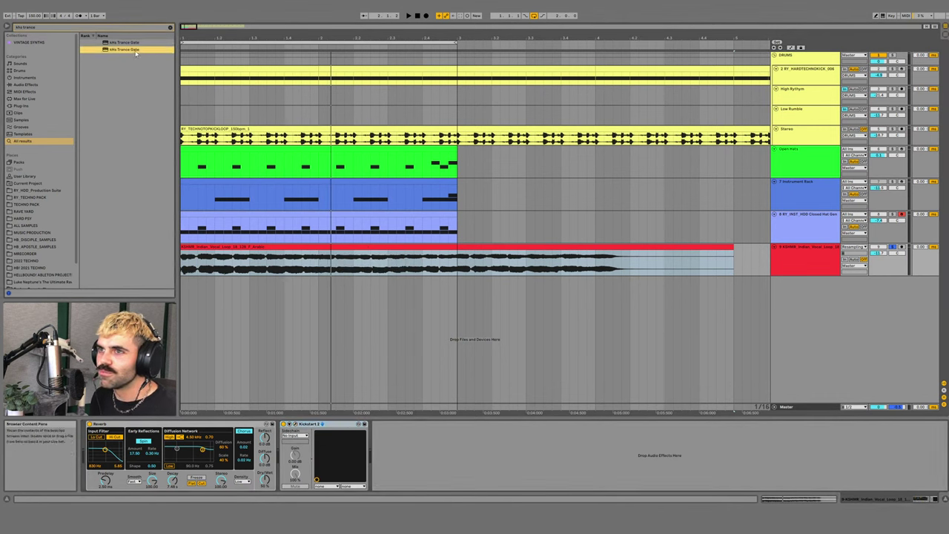
left_click_drag(135, 52, 291, 433)
left_click(295, 424)
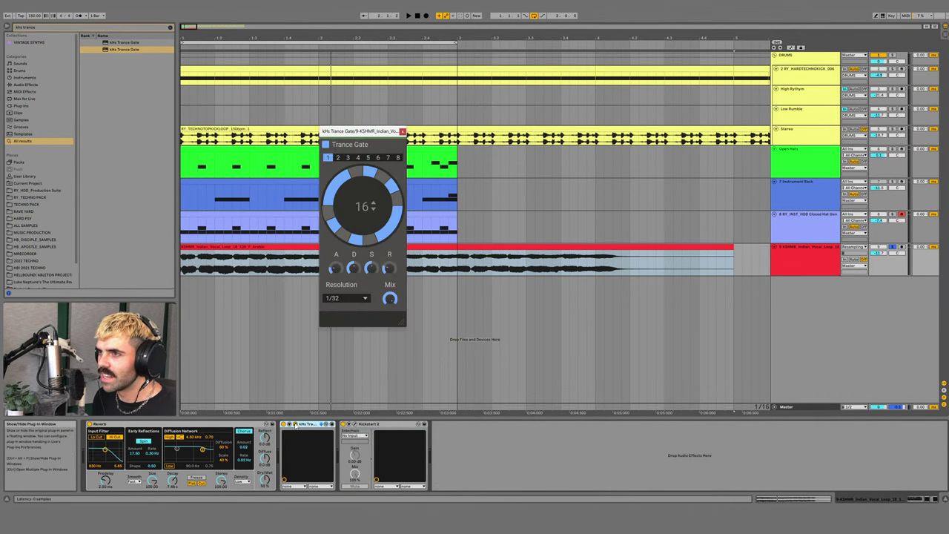
- Audition Trance Gate pattern slots 2 and 3 during playback, unsolo the vocal track and close the plugin window
key("space")
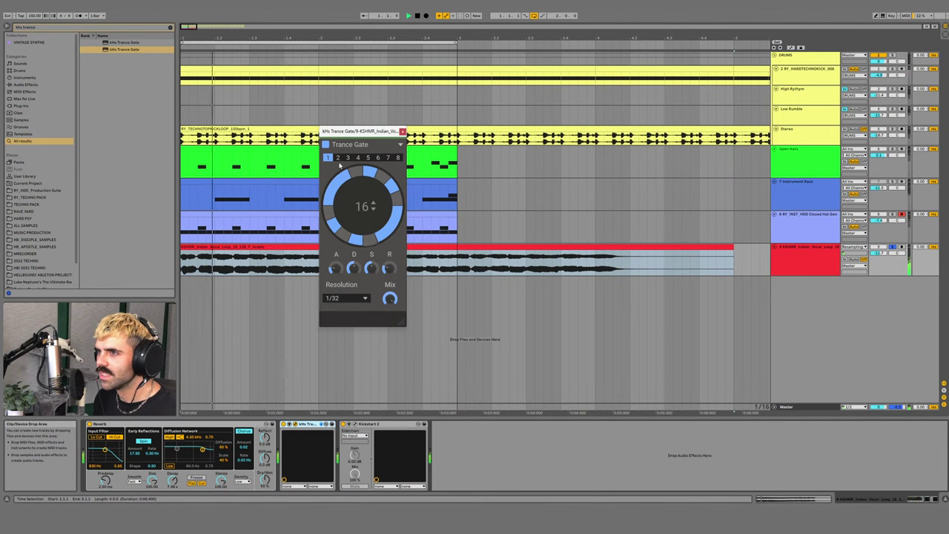
left_click(338, 158)
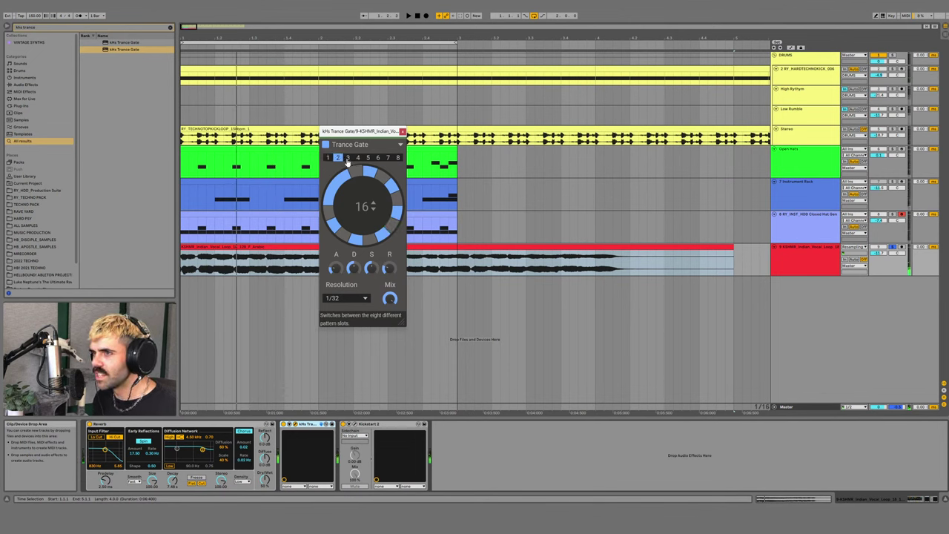
left_click(347, 159)
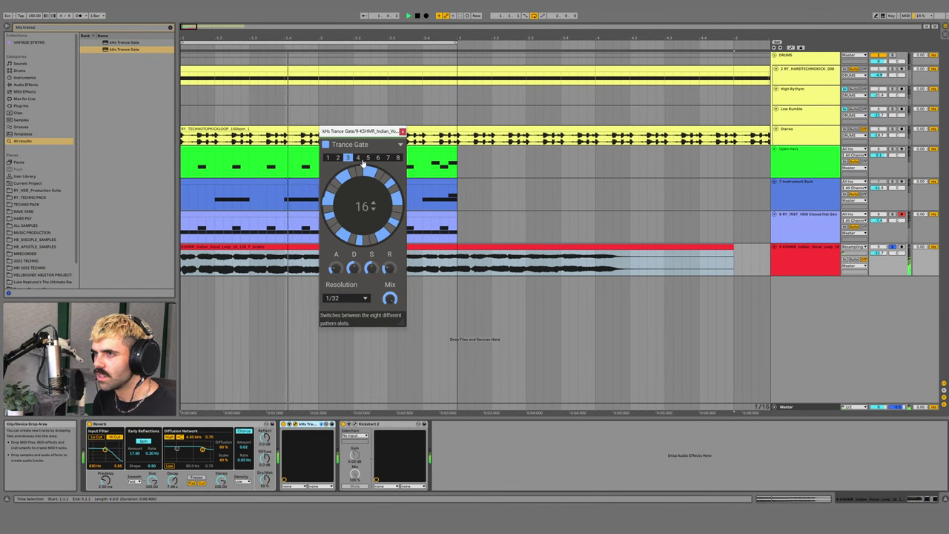
left_click(890, 246)
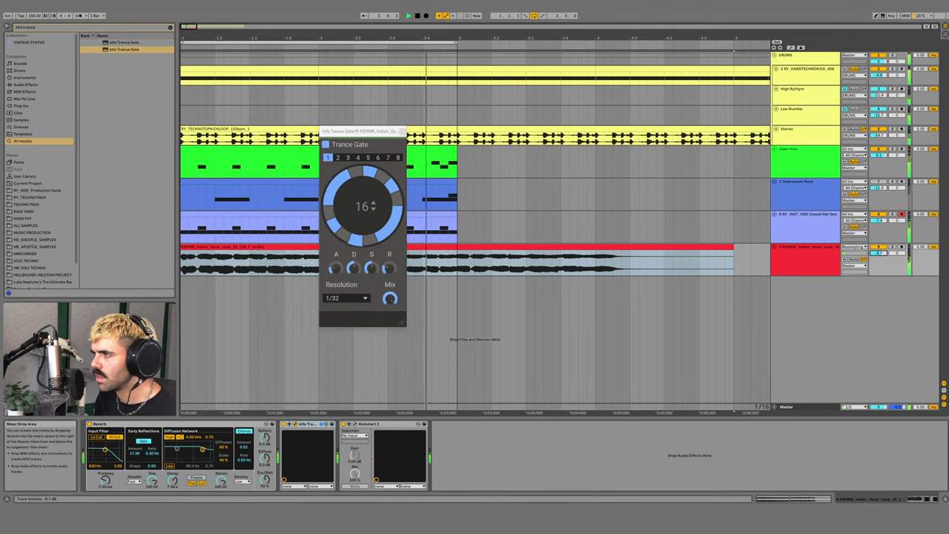
left_click(402, 130)
- Insert Ableton's Saturator between the Trance Gate and Kickstart 2 on the vocal track and raise its drive
key("ctrl+f")
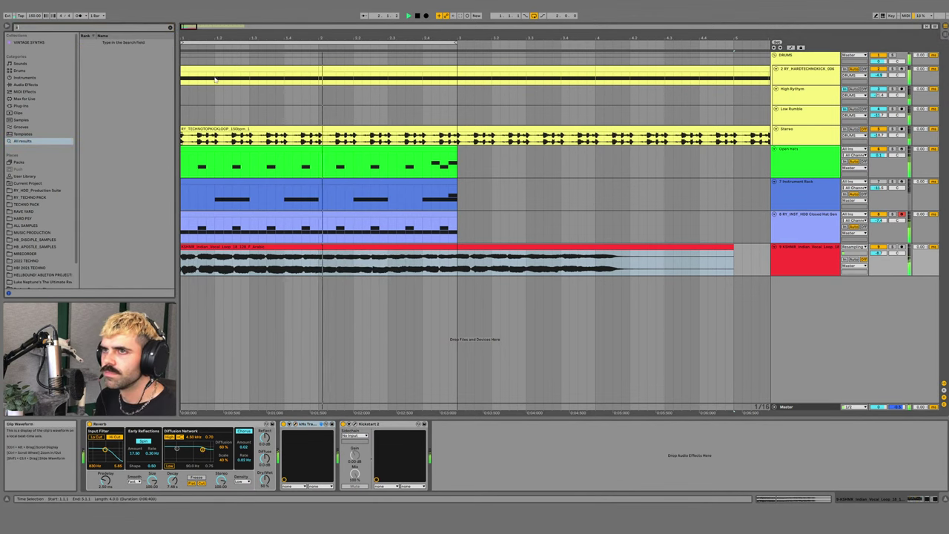
key("ctrl+f")
type("sat")
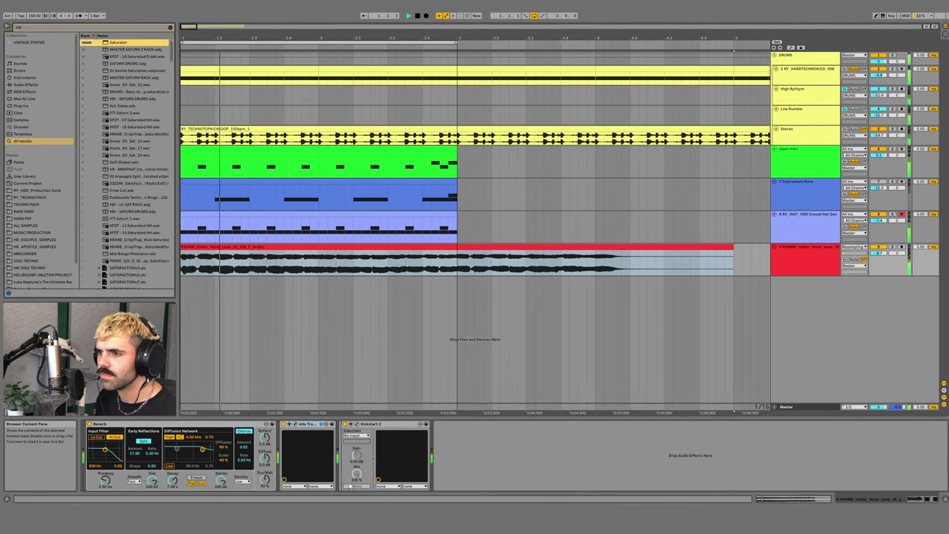
key("Return")
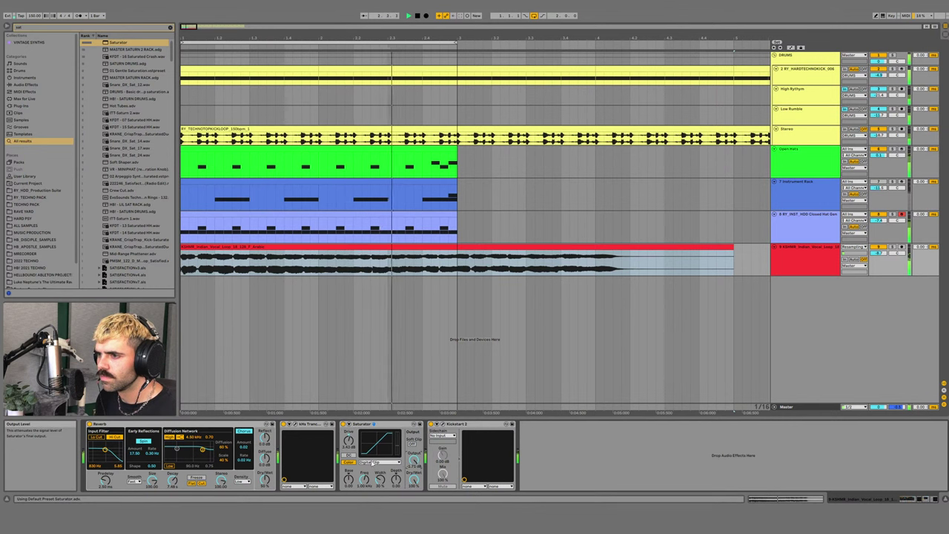
left_click_drag(348, 439, 349, 431)
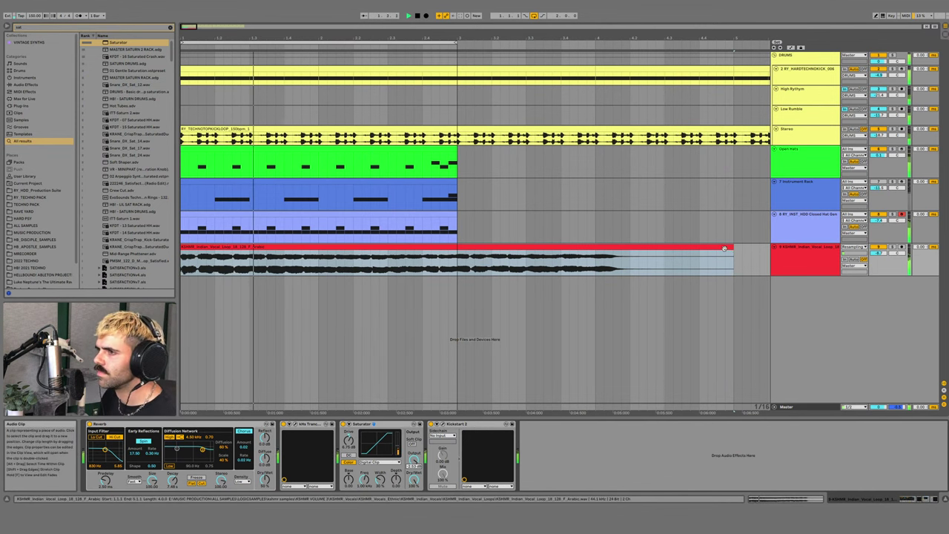
- Insert another Ableton Reverb ahead of the existing Reverb on the Open Hats track
left_click(790, 185)
left_click(790, 154)
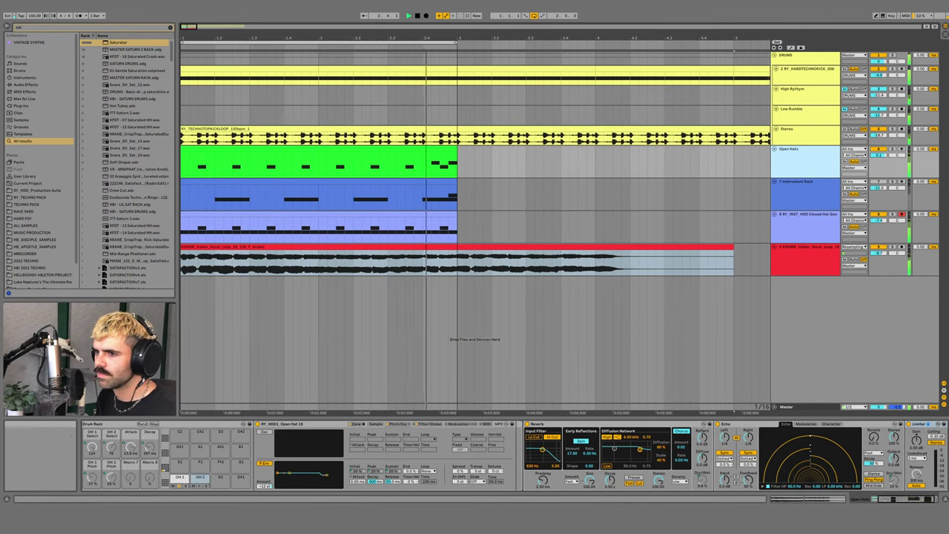
key("ctrl+f")
type("rev")
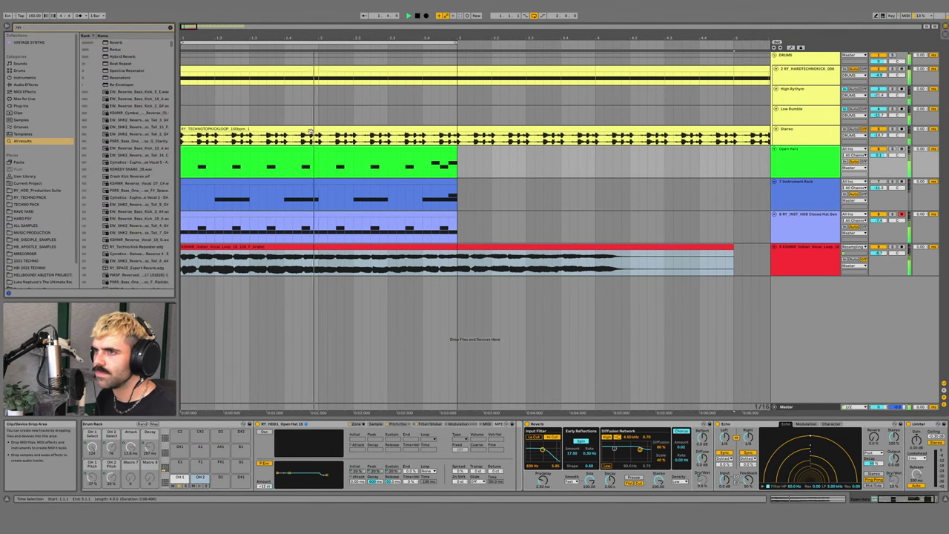
type("er")
key("Down")
key("Return")
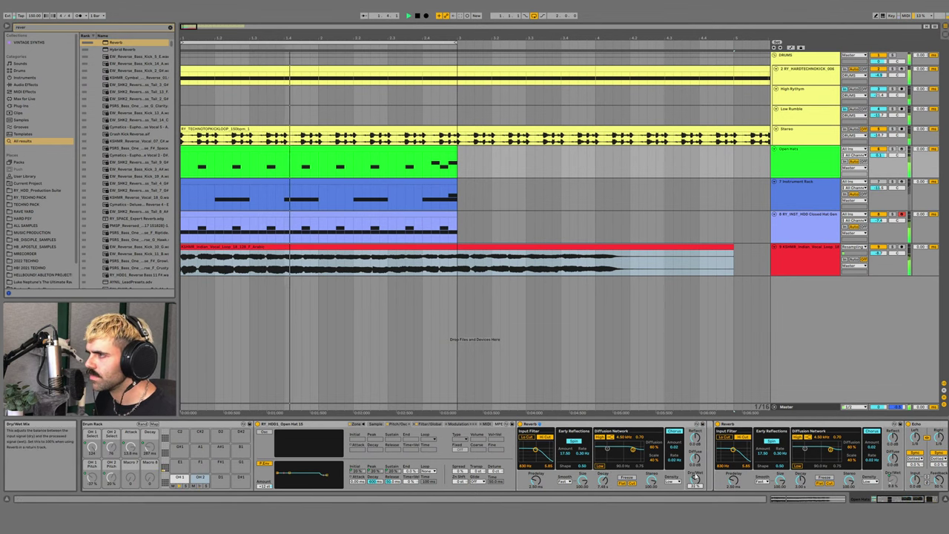
- Delete the Instrument Rack track below Open Hats and rename the Indian vocal loop track to Vocal
left_click(783, 191)
key("Delete")
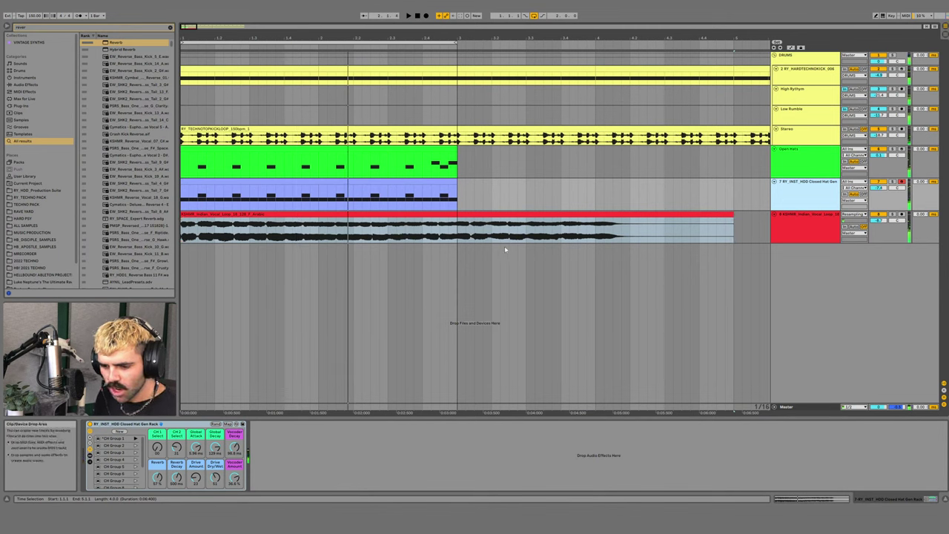
left_click(801, 170)
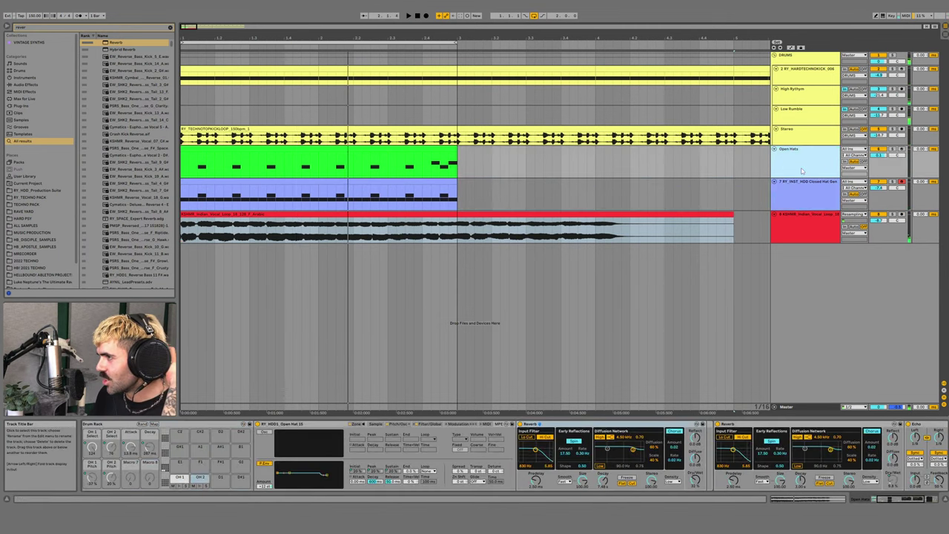
left_click(799, 216)
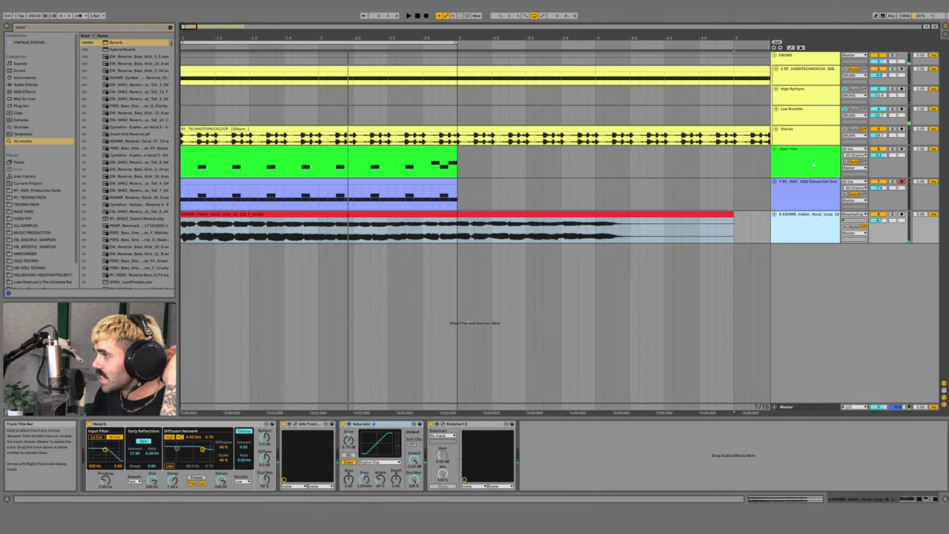
left_click(812, 201)
left_click(801, 226)
key("ctrl+r")
type("V")
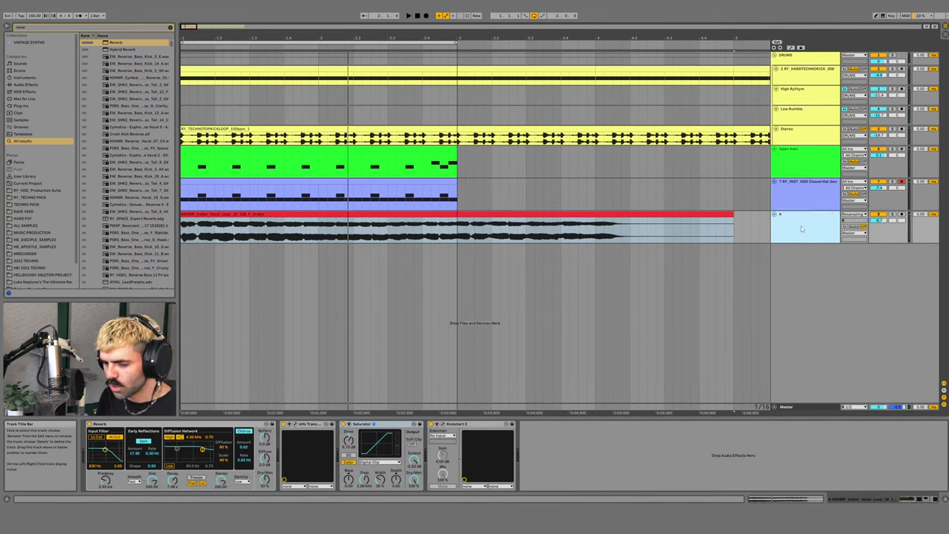
type("ocal")
key("Return")
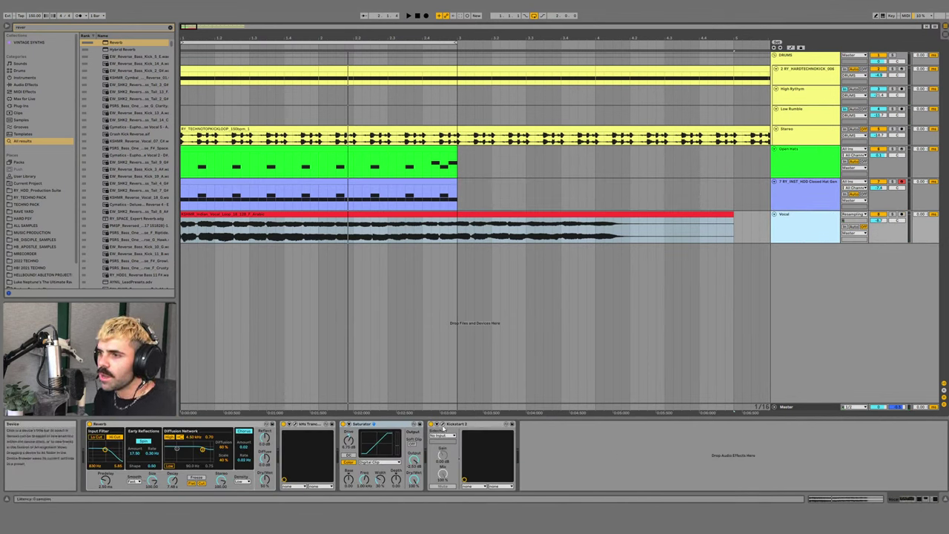
- Replace Kickstart 2 at the end of the Vocal track's device chain with a fresh Kickstart 2 and open its window
left_click(442, 425)
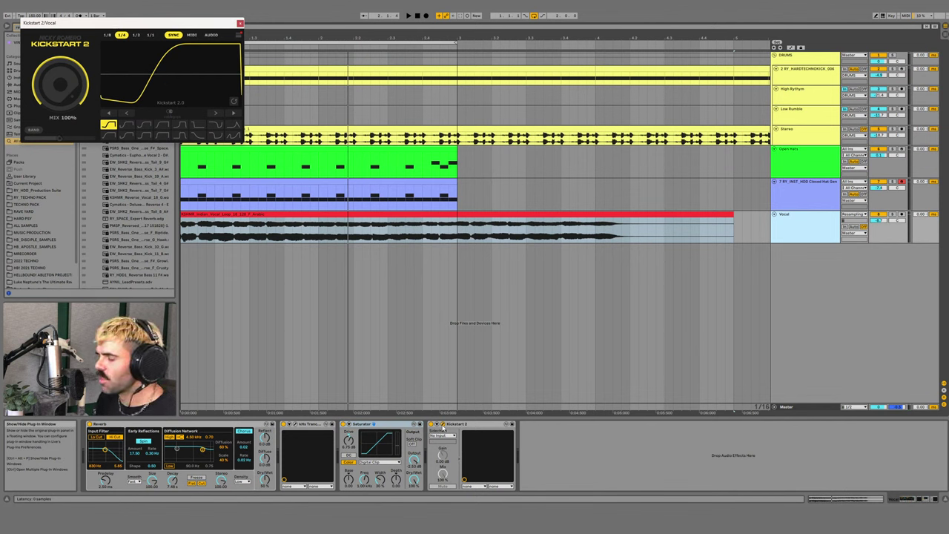
left_click_drag(145, 23, 452, 256)
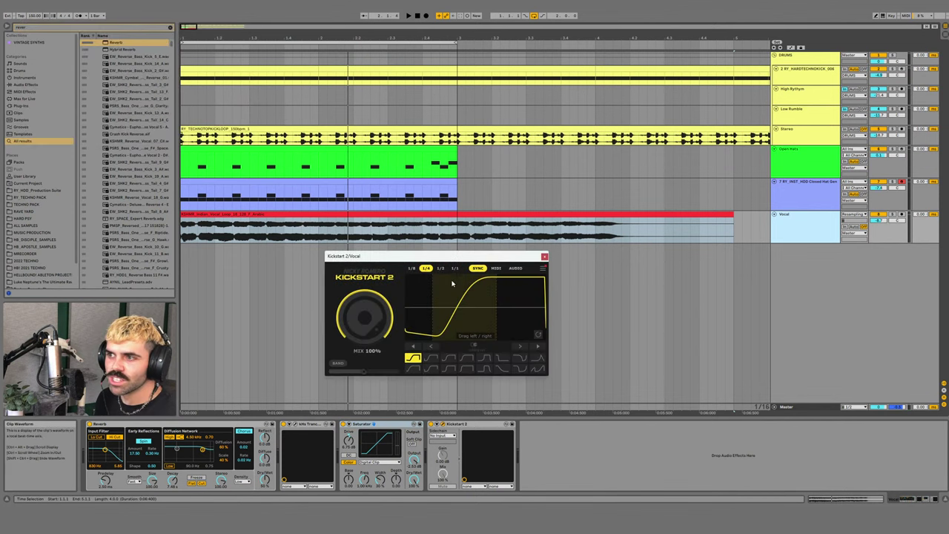
left_click(467, 424)
key("Delete")
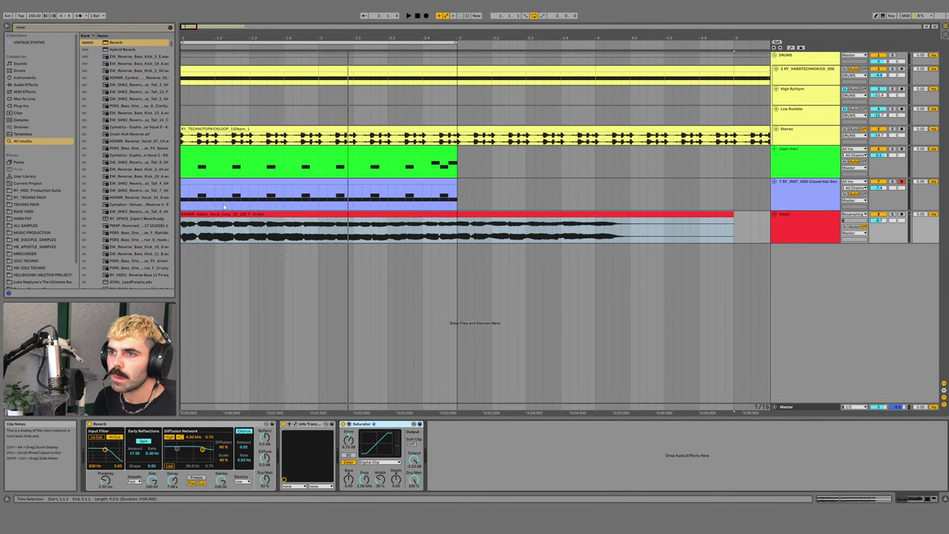
key("ctrl+f")
type("kickstart")
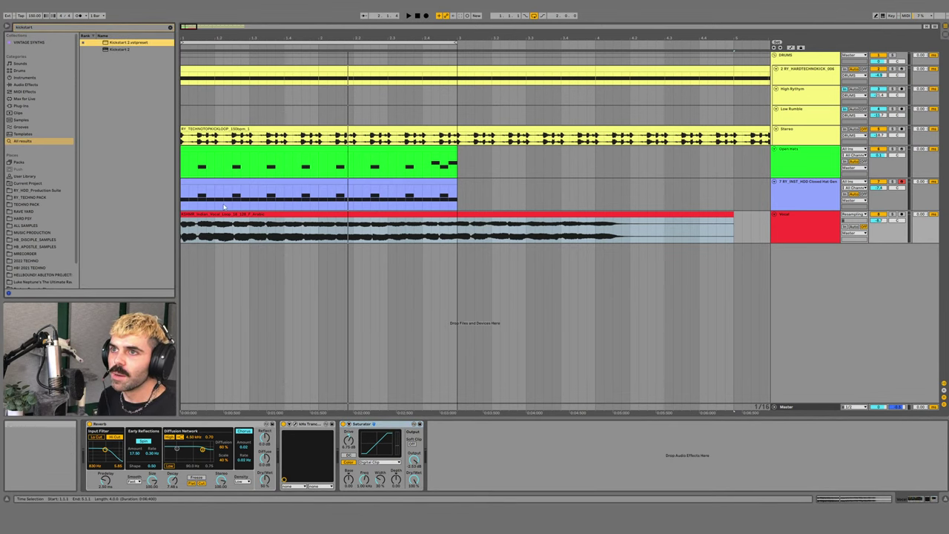
key("Return")
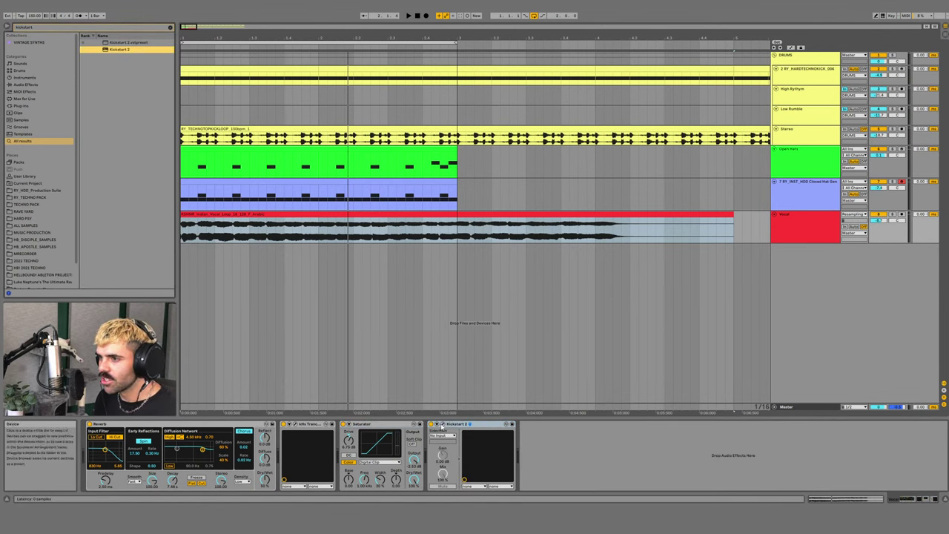
left_click(442, 424)
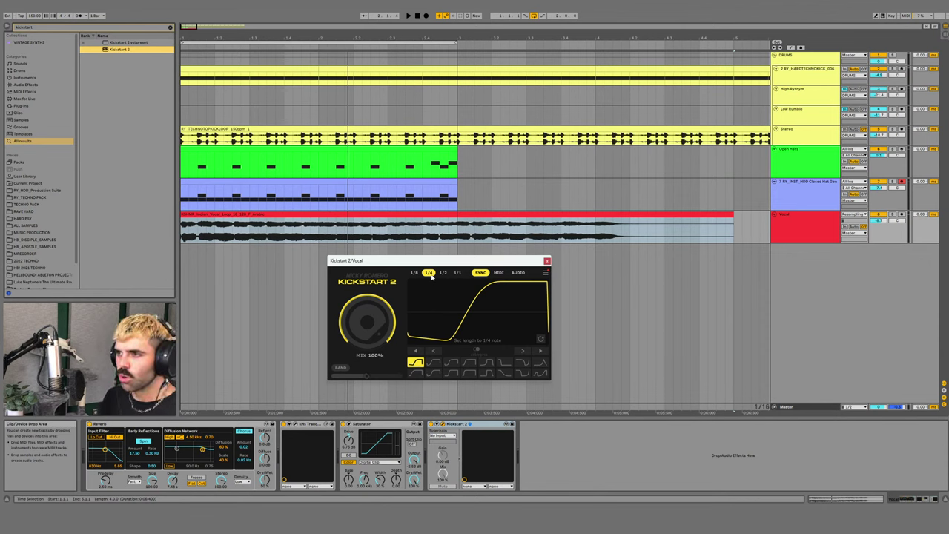
- Play the loop, try Kickstart 2's MIDI and Audio trigger modes, and return the plugin to Sync
key("space")
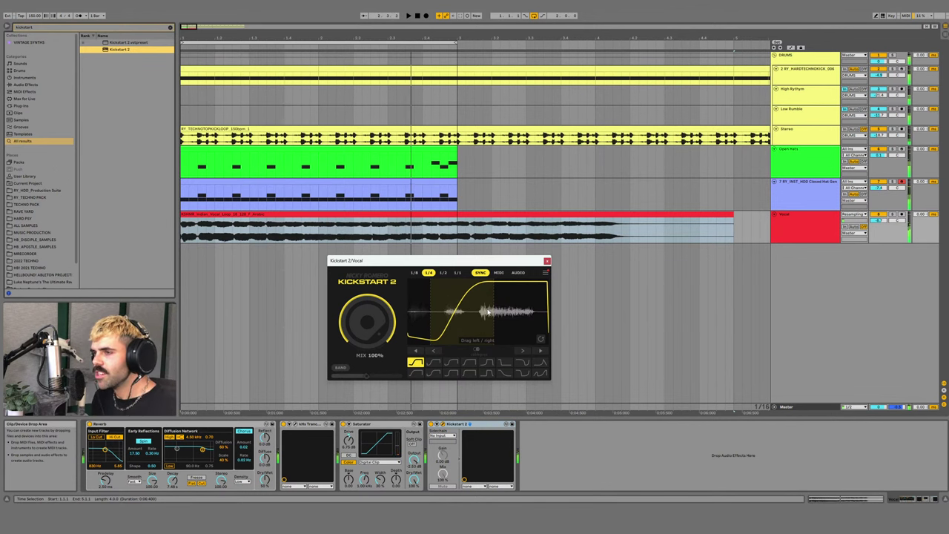
left_click(500, 273)
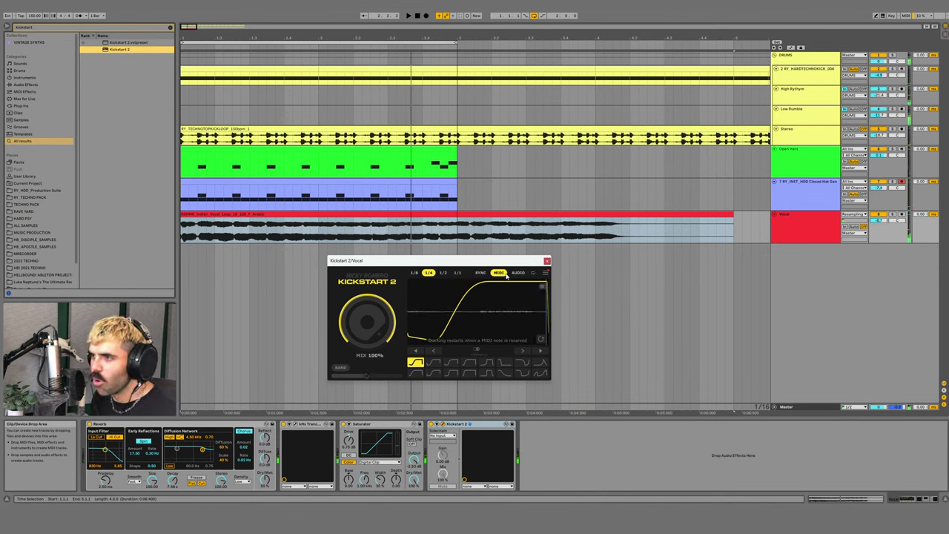
left_click(542, 275)
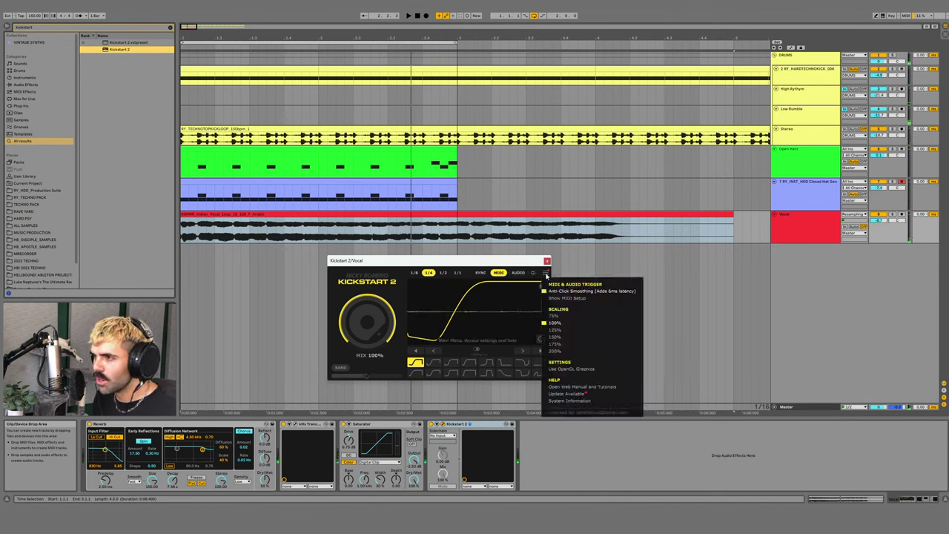
left_click(542, 275)
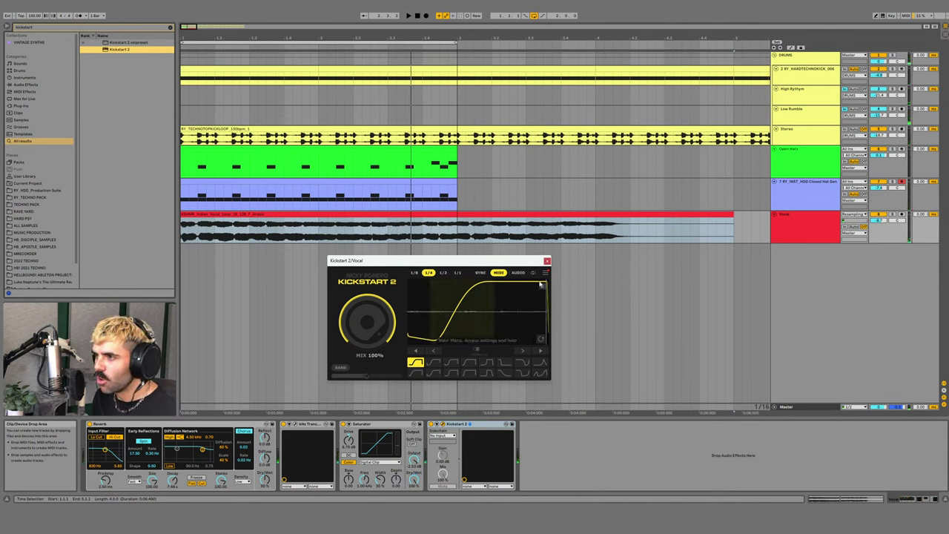
left_click(480, 272)
left_click(523, 274)
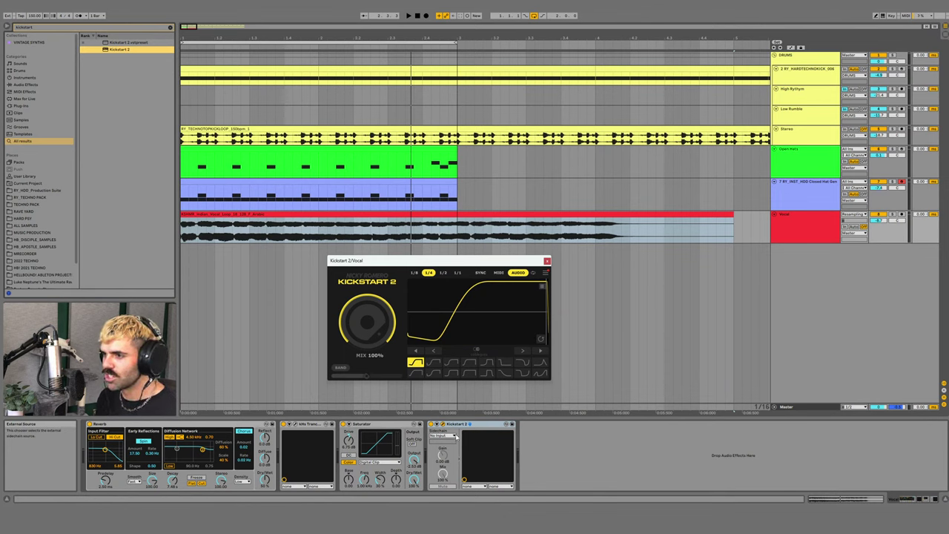
left_click(480, 272)
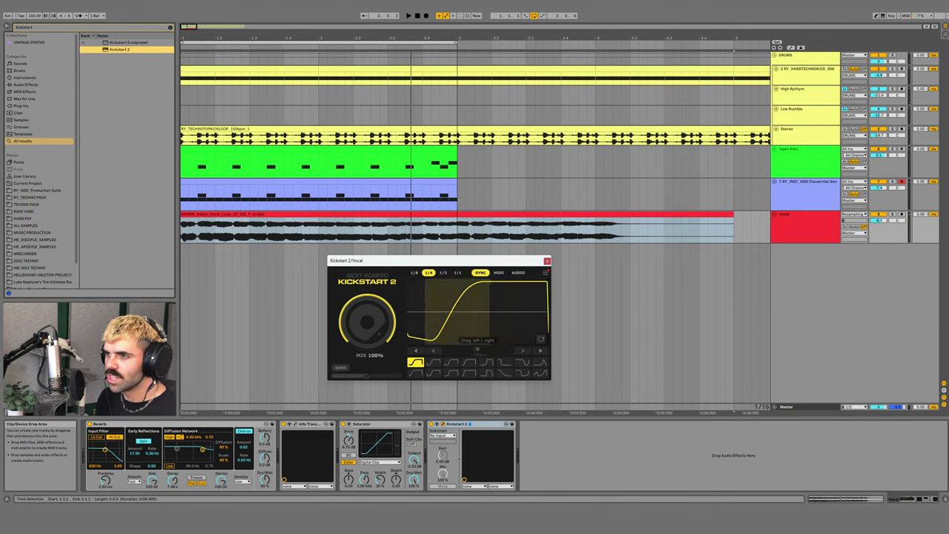
- Play the loop to check Kickstart 2's ducking on the vocal, moving the plugin window up over the Vocal track
key("space")
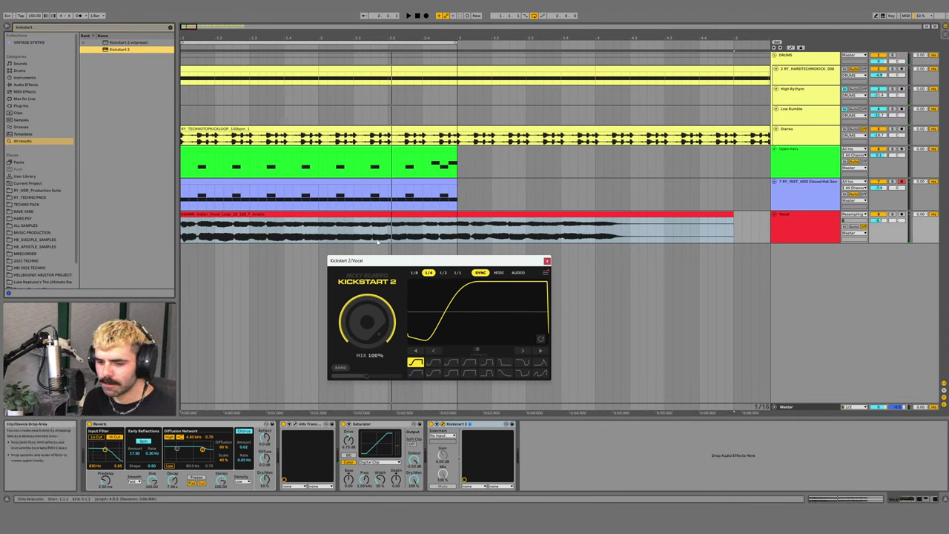
left_click_drag(508, 264, 509, 220)
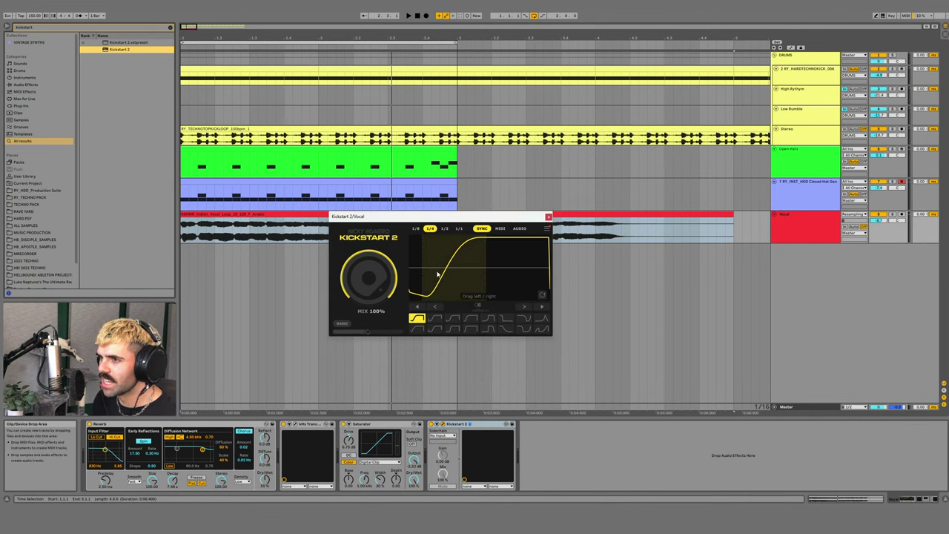
key("space")
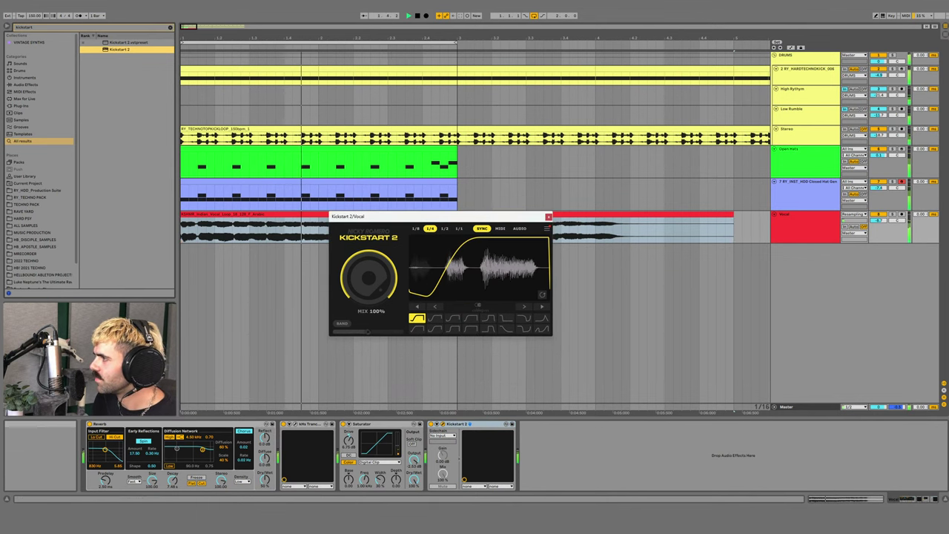
left_click_drag(948, 245, 923, 311)
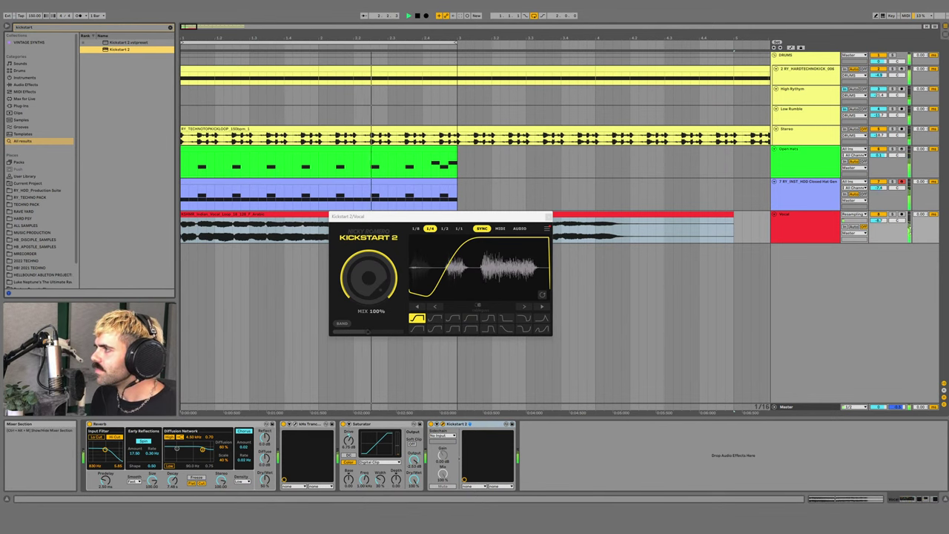
left_click(562, 222)
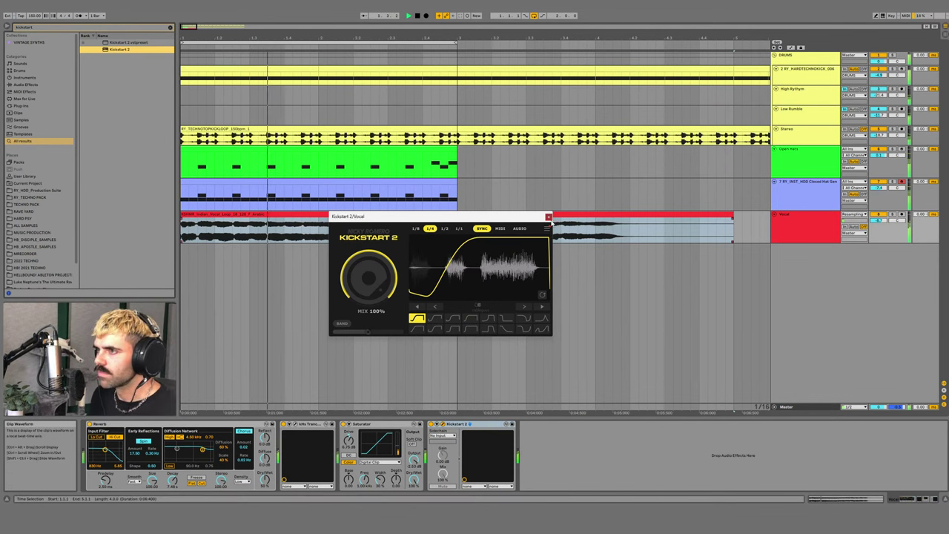
- Close the Kickstart 2 plugin window and remove the plugin from the Vocal track
left_click(548, 217)
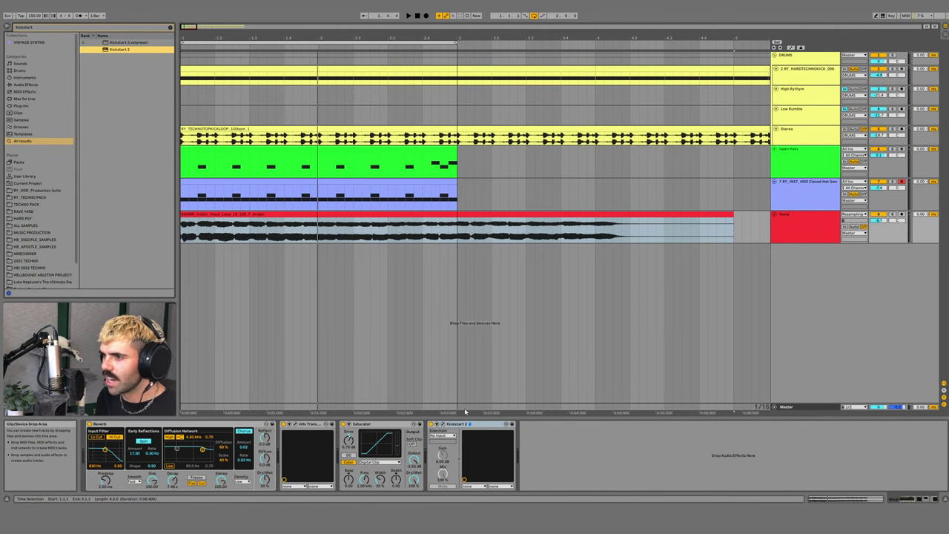
key("Delete")
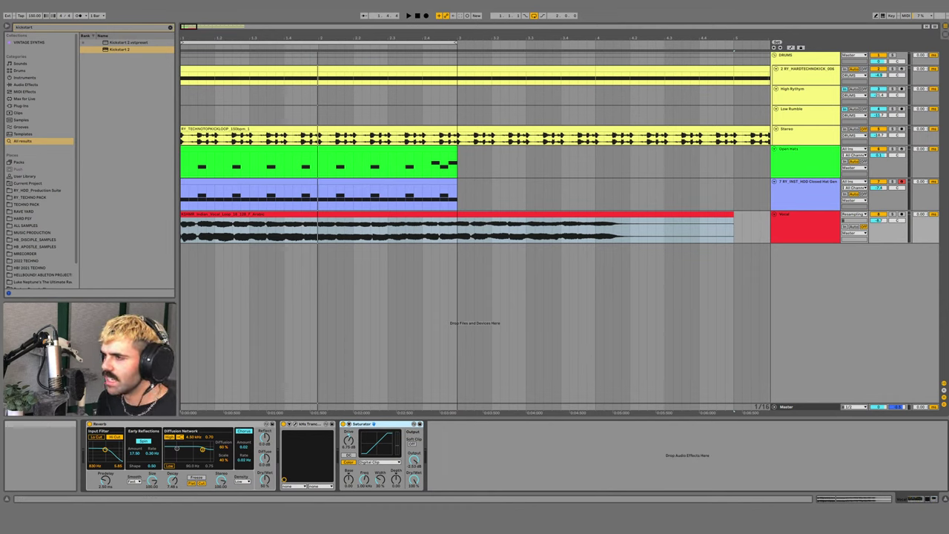
- Add a MIDI track with an empty Sampler below the hard techno kick track and name it Trigger
left_click(810, 69)
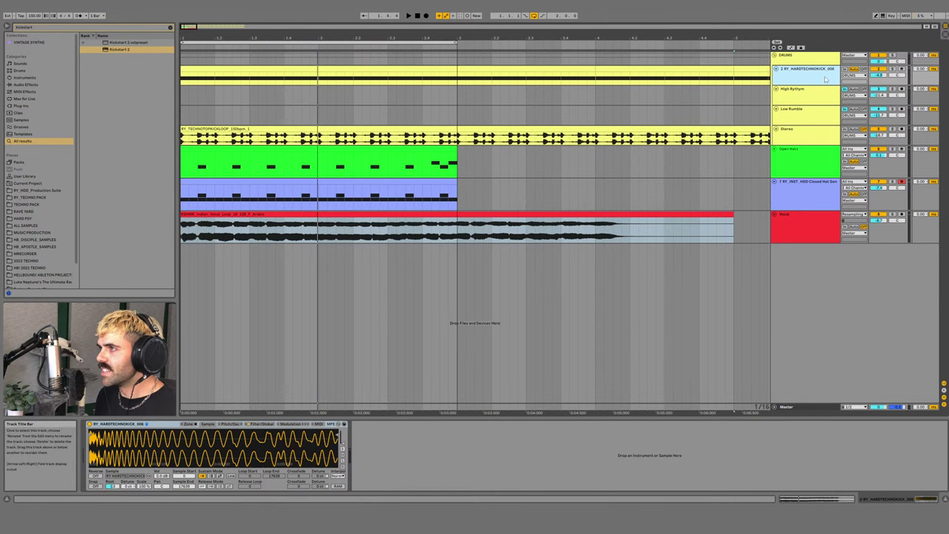
key("ctrl+shift+t")
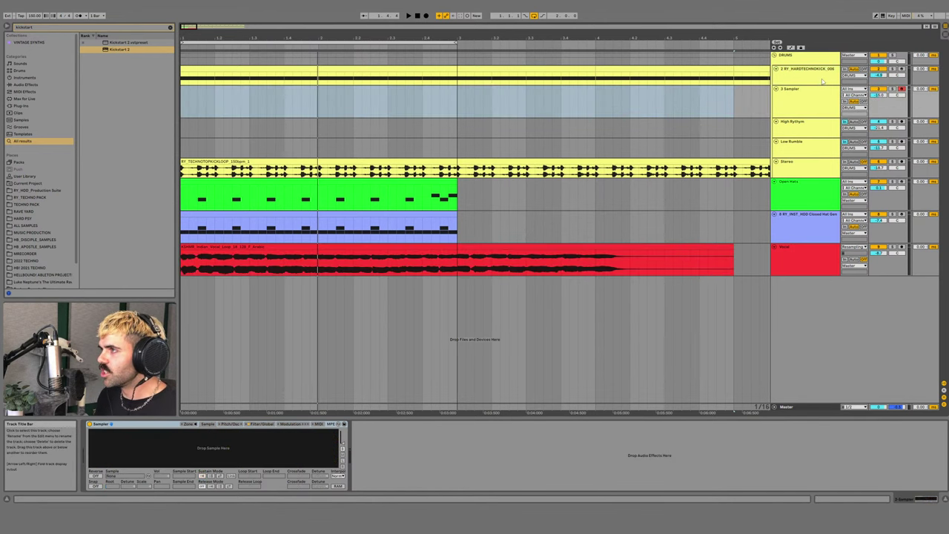
left_click(809, 99)
key("ctrl+r")
type("Trigger")
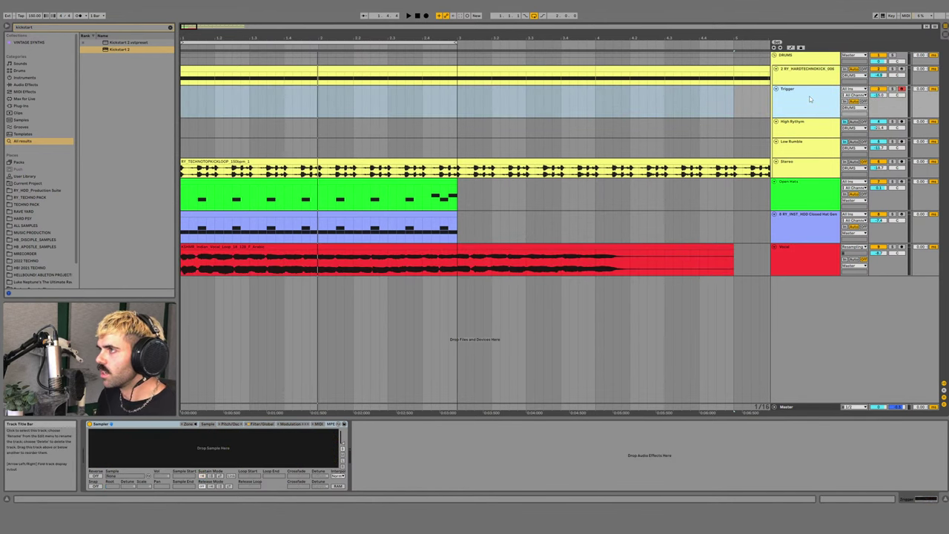
key("Return")
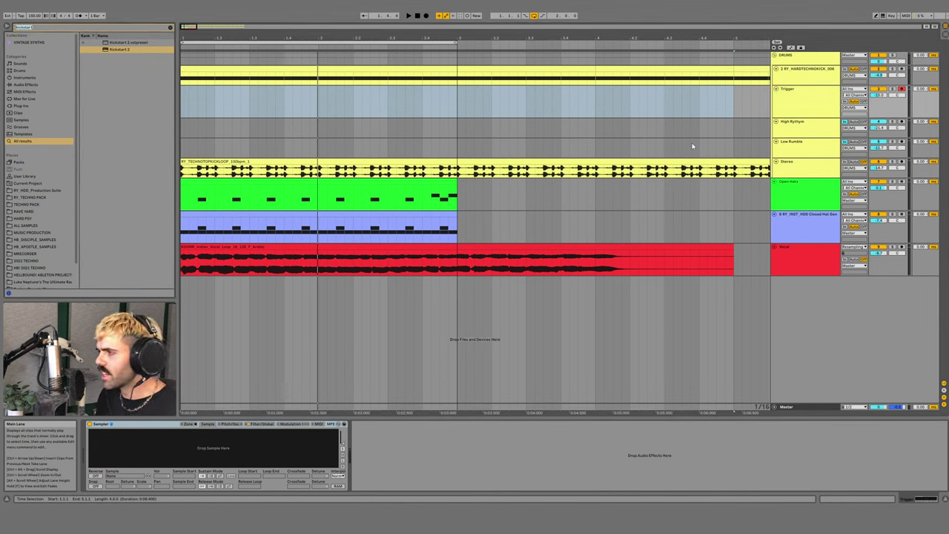
- Search the library for "trap kick" and load Trap Kick 2.wav into the Trigger track's Sampler
type("trap kick")
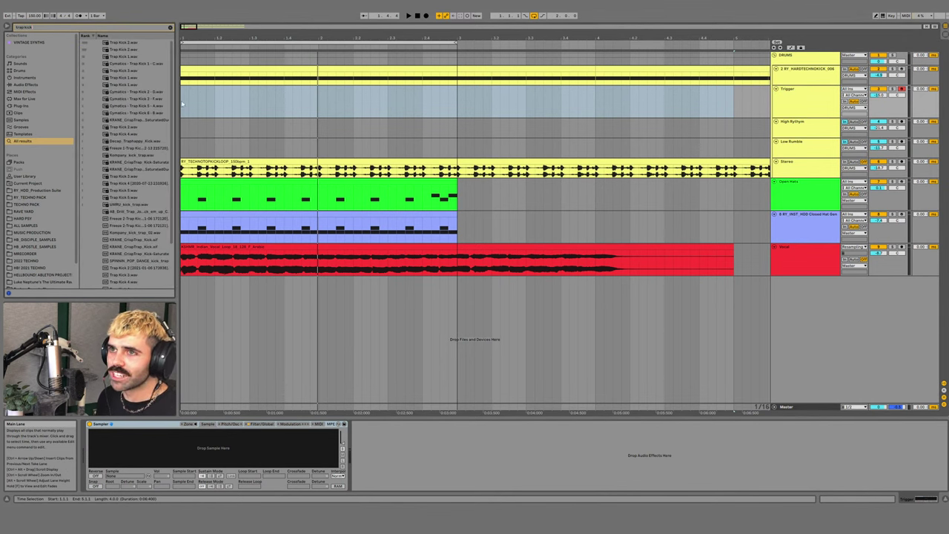
left_click(113, 44)
left_click_drag(120, 52, 117, 449)
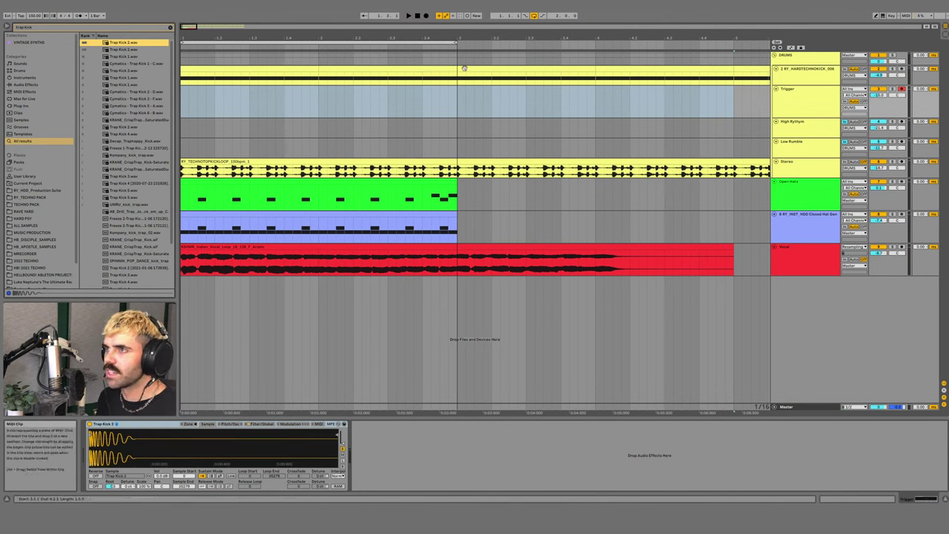
- Copy the kick track's MIDI pattern from 1.1.1 to 3.1.1 onto the Trigger track
left_click(346, 69)
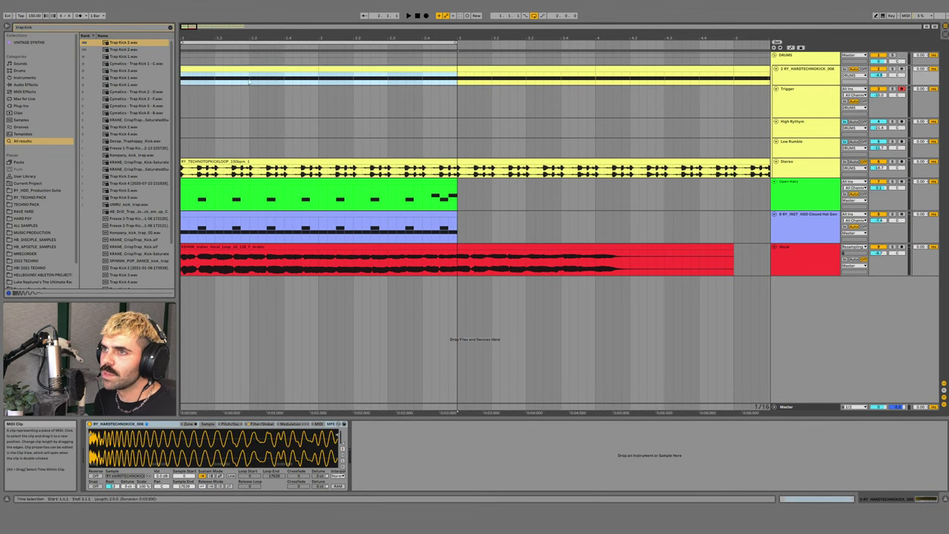
key("Down")
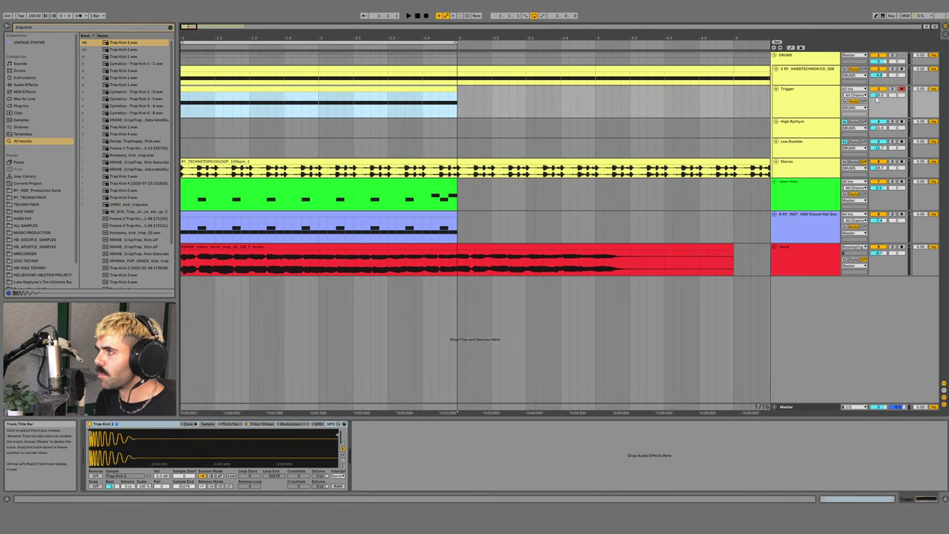
- Audition the Trigger track in solo, turn its solo off again and mute the track
left_click(892, 88)
key("space")
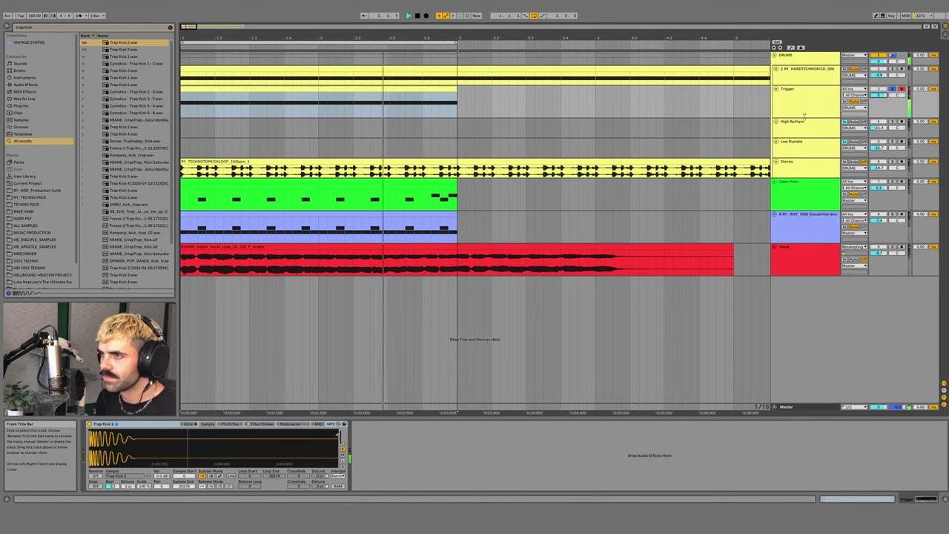
key("space")
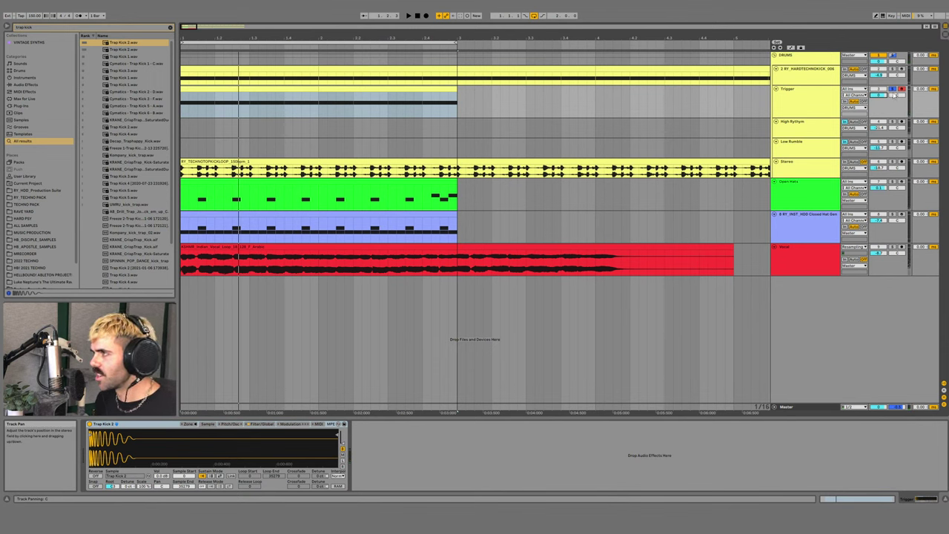
left_click(892, 89)
left_click(880, 89)
- Find the stock Compressor and add it after the Saturator on the Vocal track
left_click(799, 257)
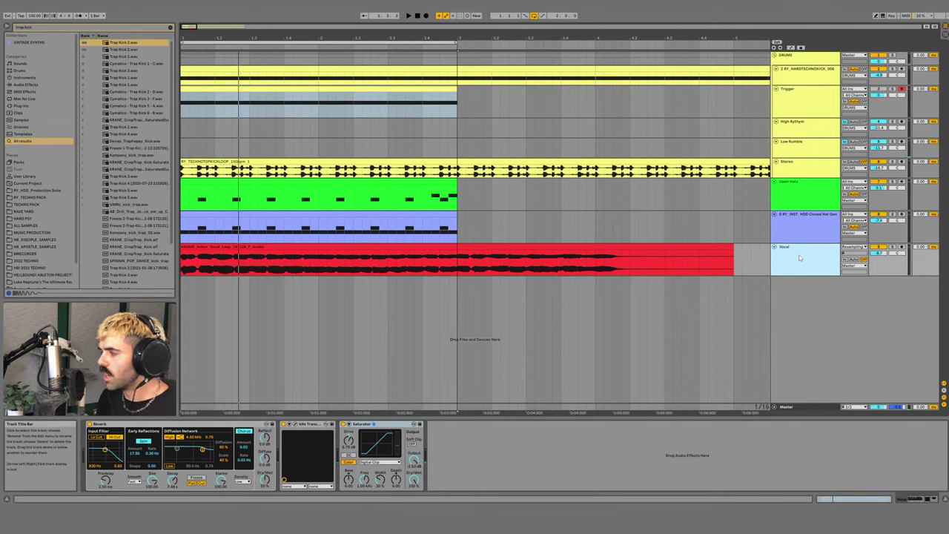
key("ctrl+f")
type("comp")
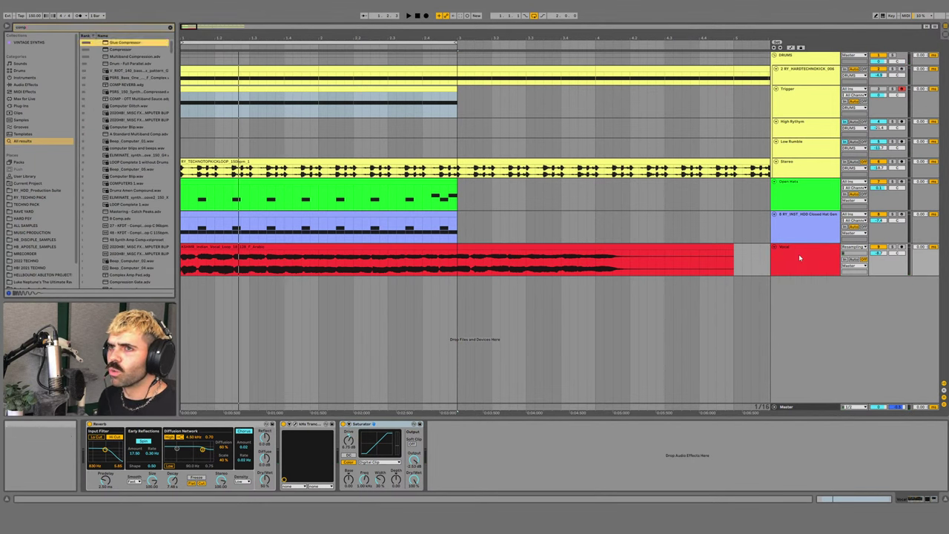
key("Down")
key("Return")
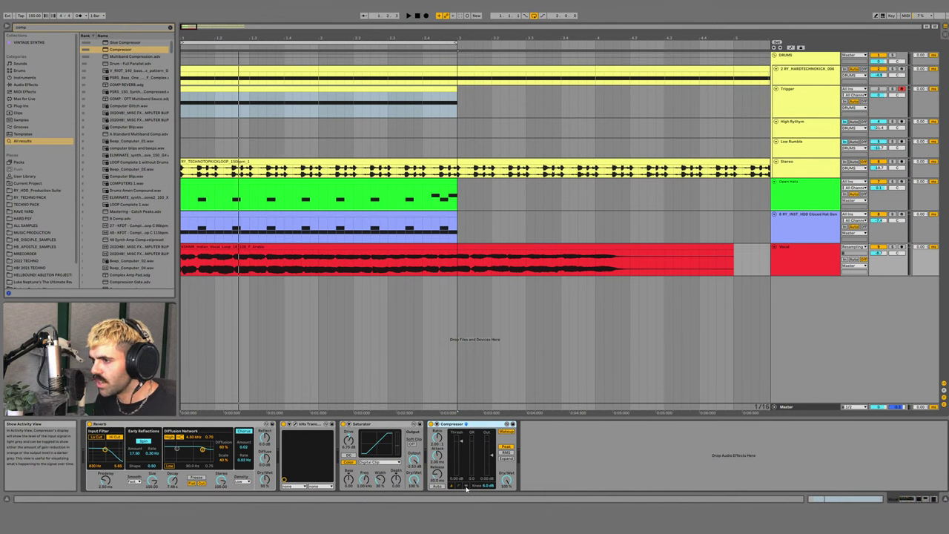
- Show the Compressor's gain reduction graph and enable its sidechain with the Trigger track as the audio source
left_click(467, 486)
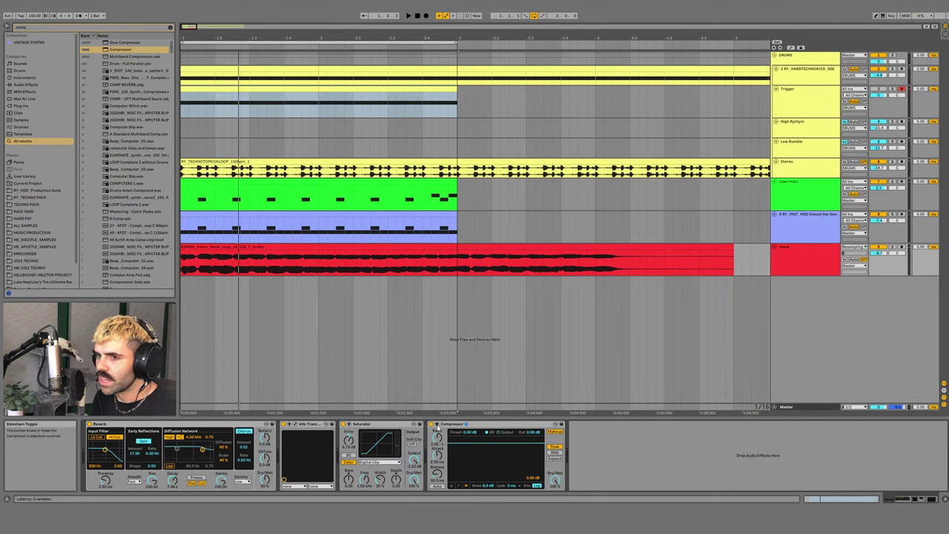
left_click(436, 424)
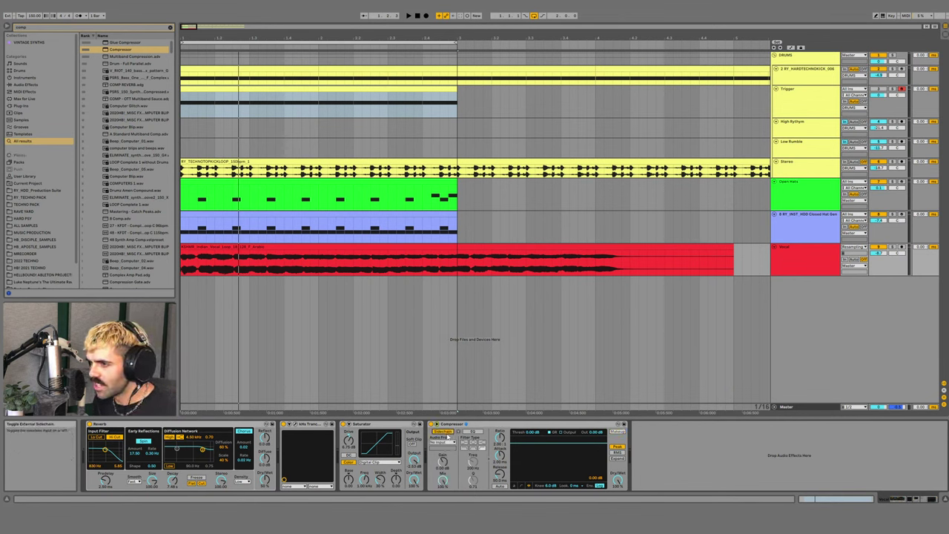
left_click(445, 441)
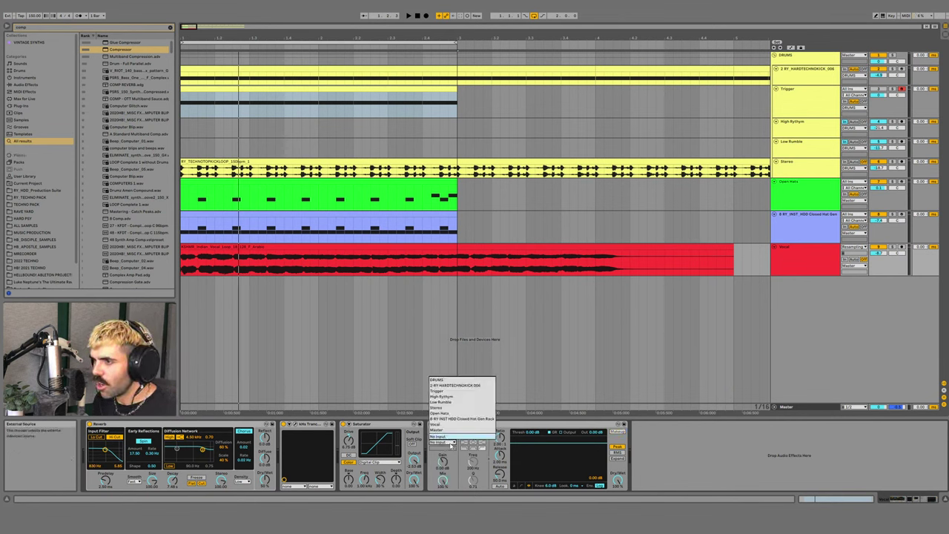
left_click(442, 392)
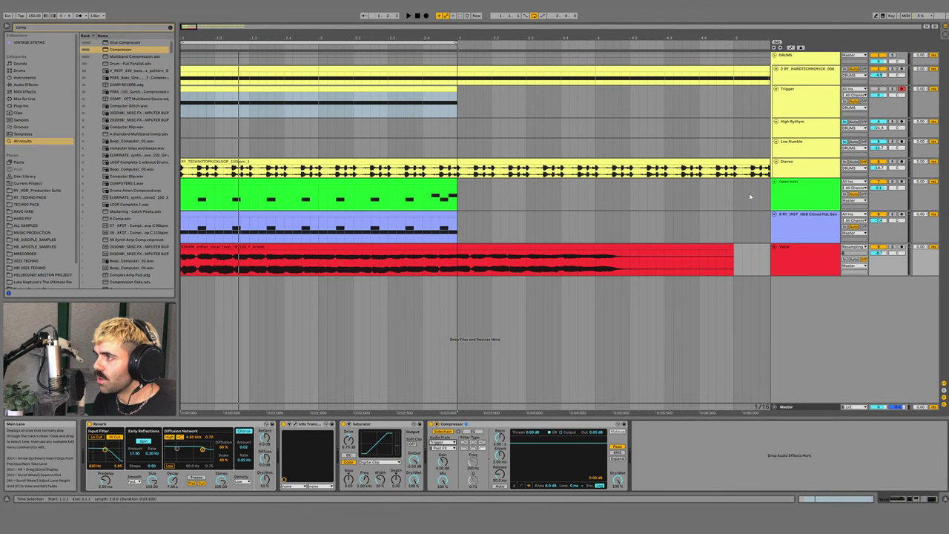
- Lower the Vocal Compressor's threshold to about -41.5 dB while playing the loop
key("space")
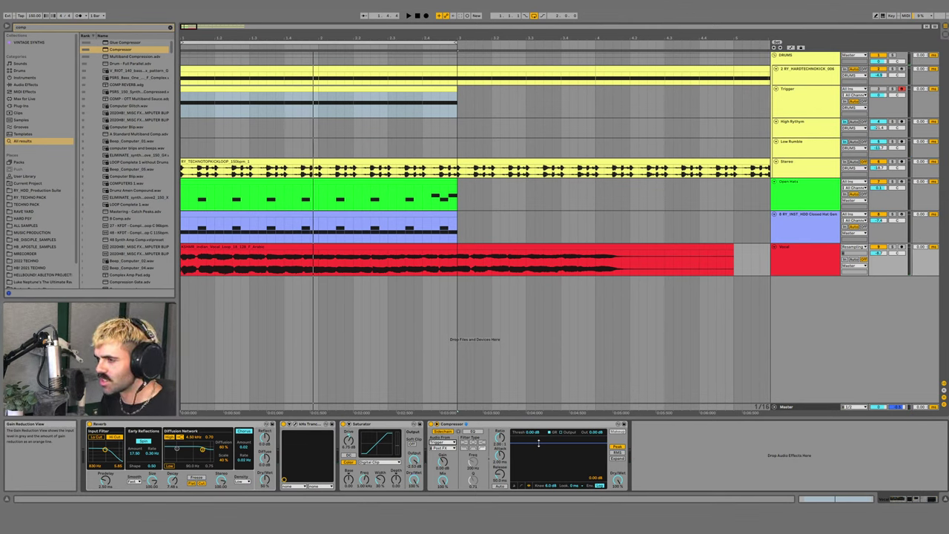
key("space")
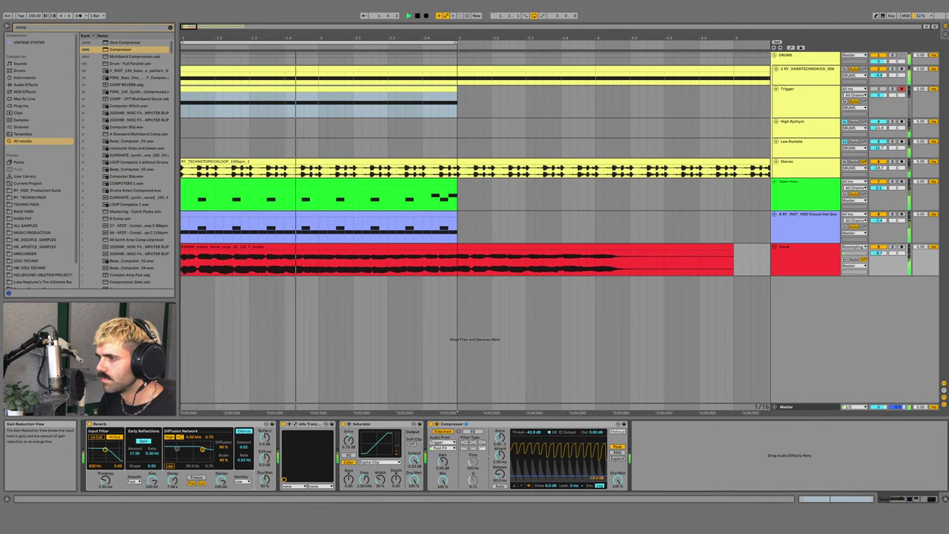
left_click_drag(539, 476, 539, 475)
key("space")
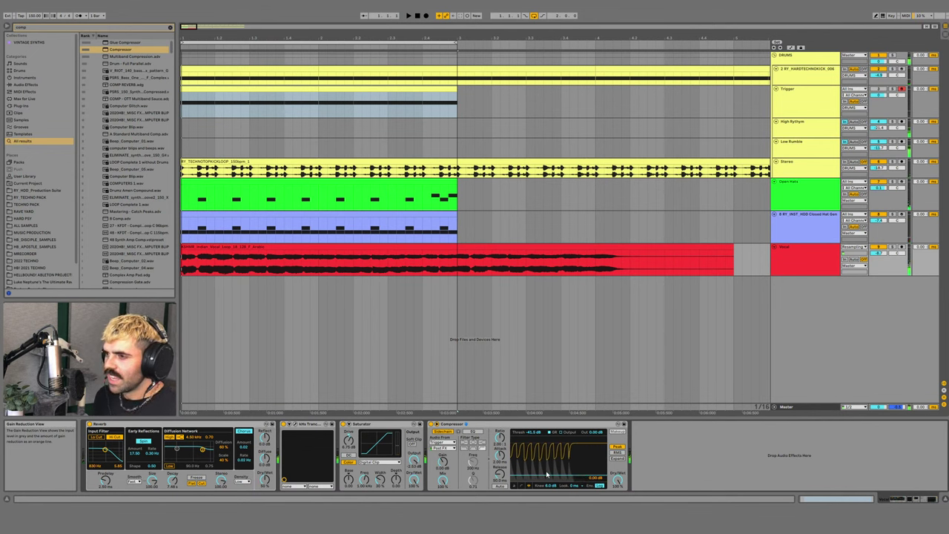
- Try the 2 RY_HARDTECHNOKICK_006 track as the Vocal Compressor's sidechain source during playback, and switch the source back to Trigger
left_click(793, 93)
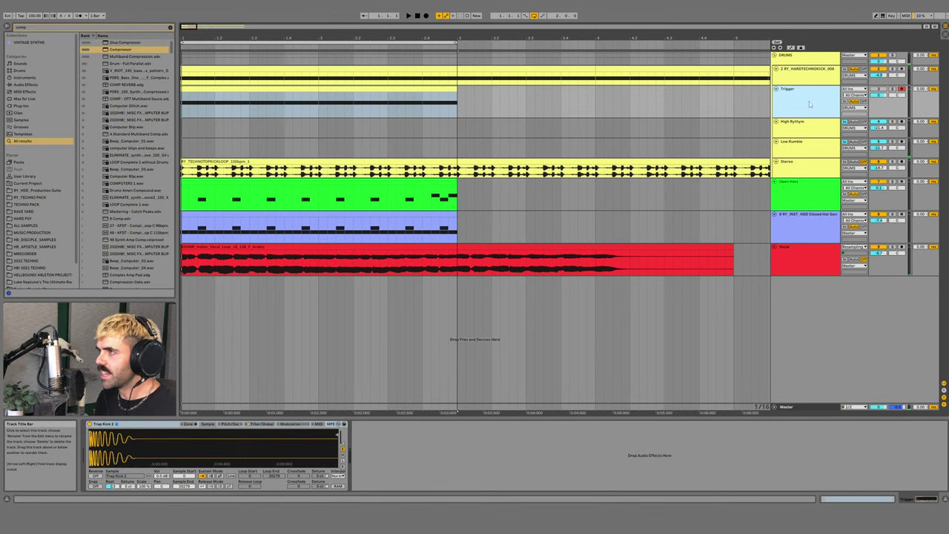
left_click(799, 252)
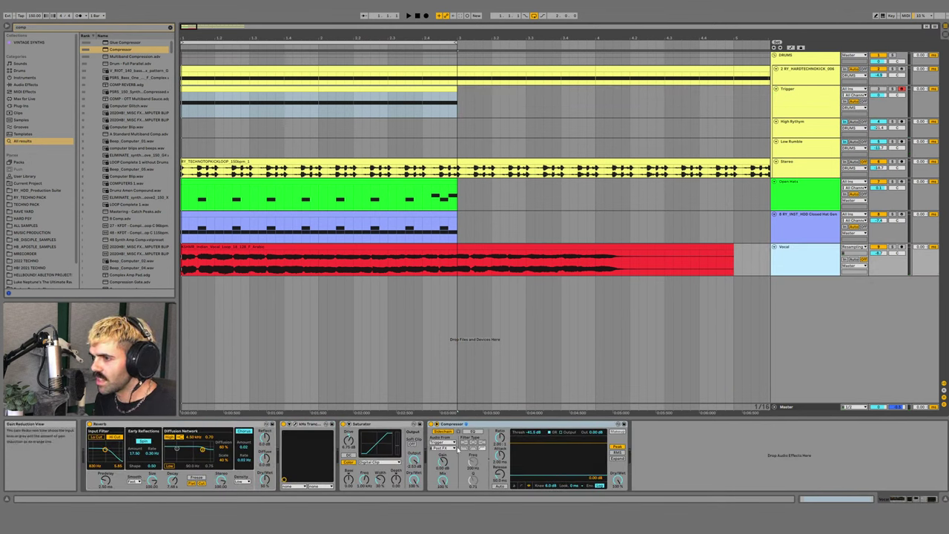
left_click(443, 442)
left_click(459, 396)
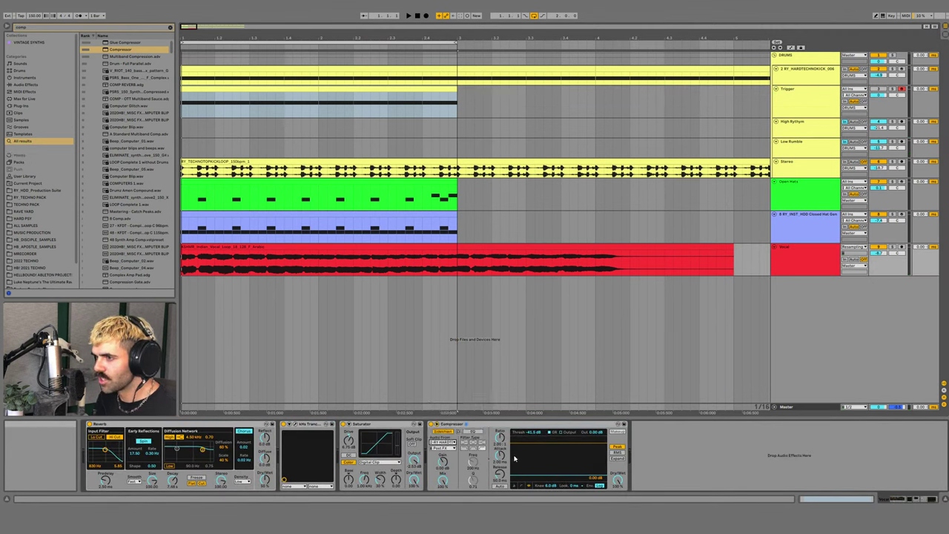
key("space")
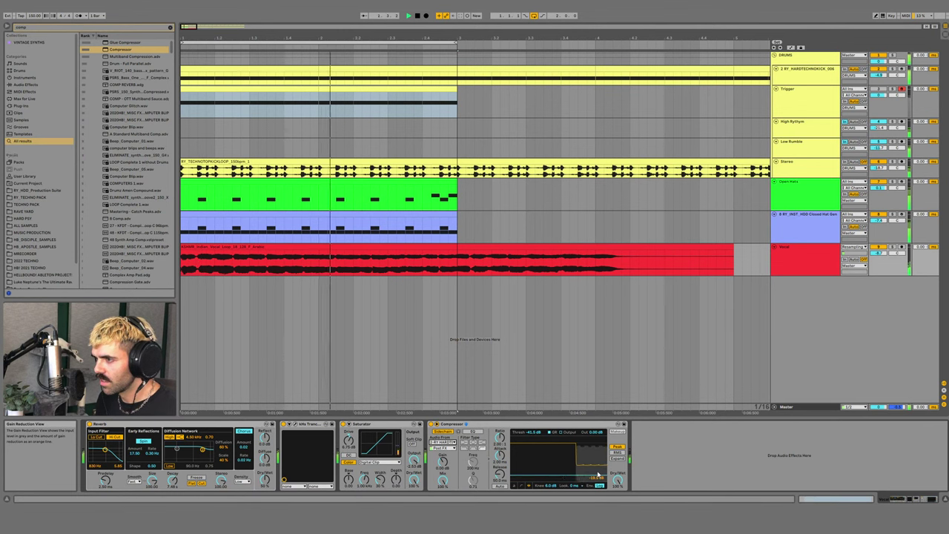
key("space")
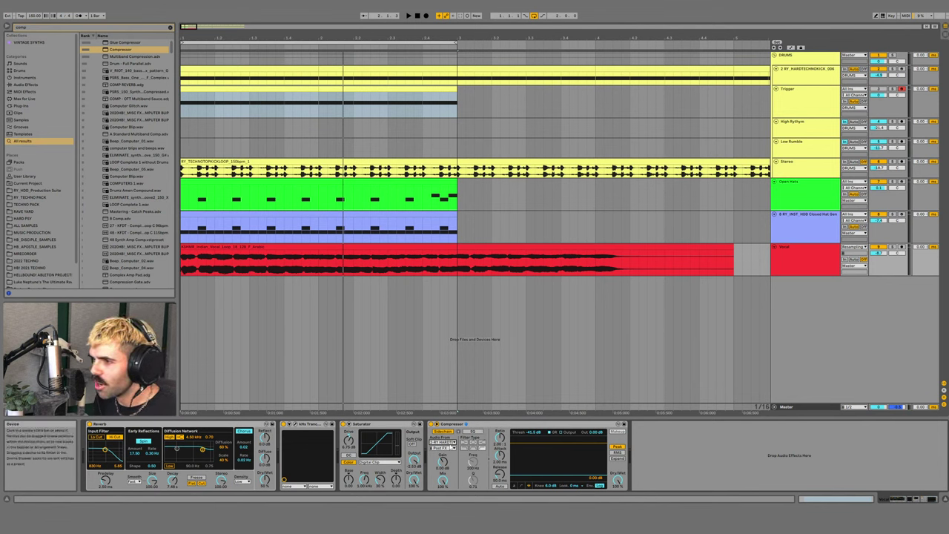
left_click(443, 442)
left_click(454, 393)
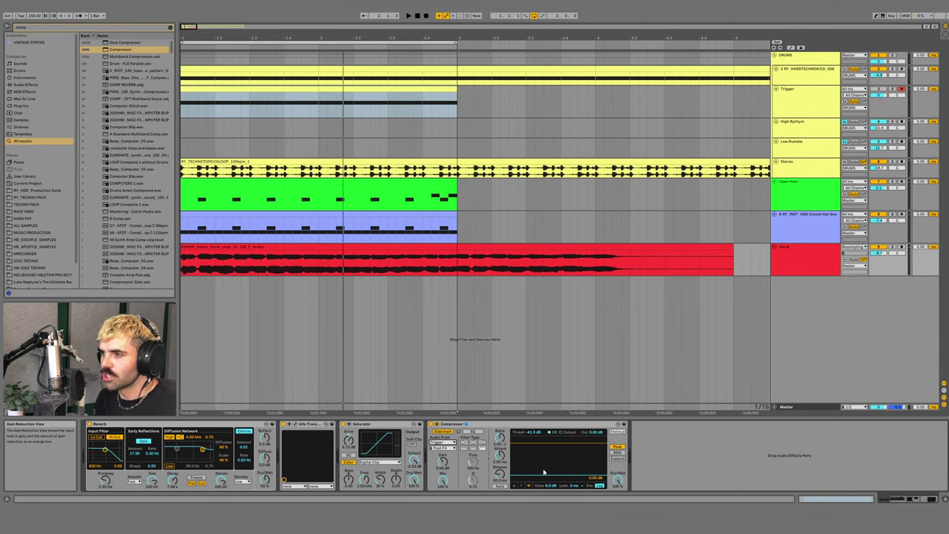
- Set the Vocal Compressor's threshold to about -40.3 dB and test its ratio control while playing the loop
key("space")
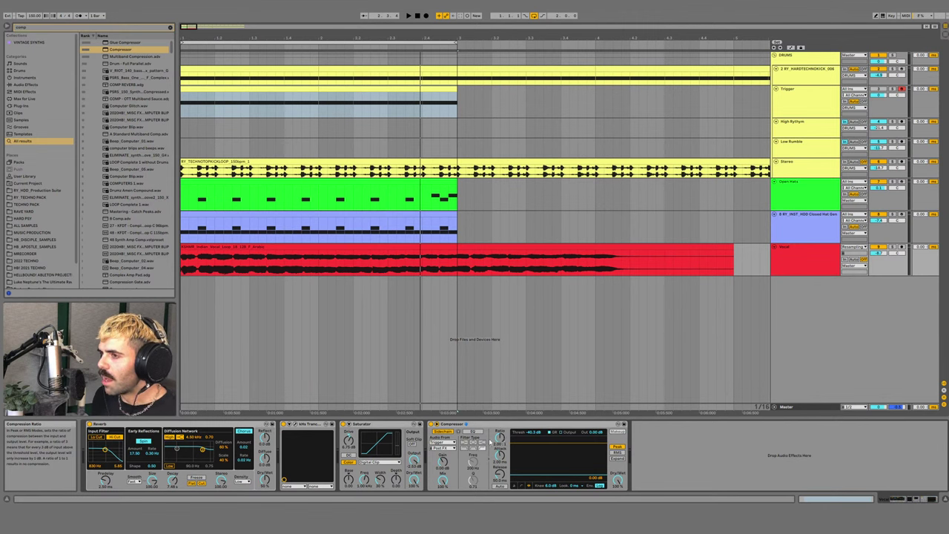
left_click_drag(501, 436, 498, 444)
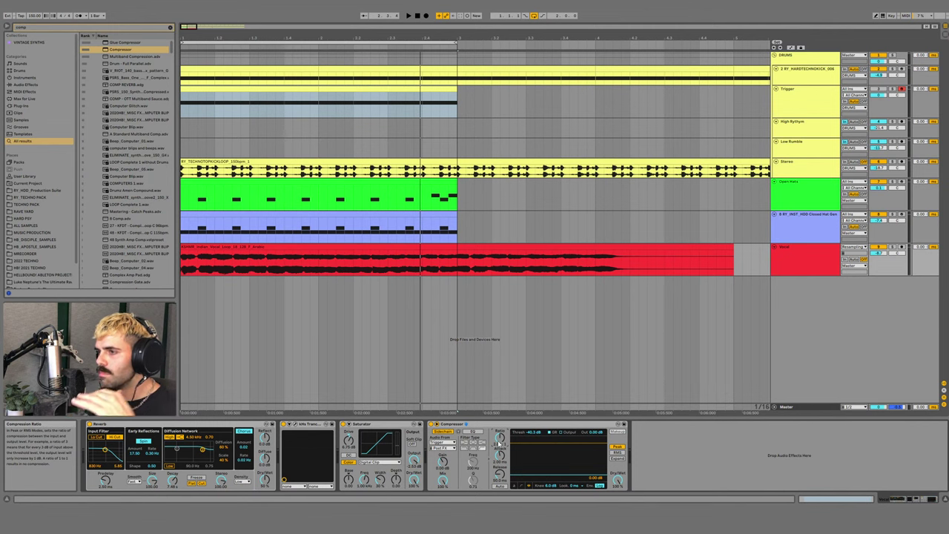
key("space")
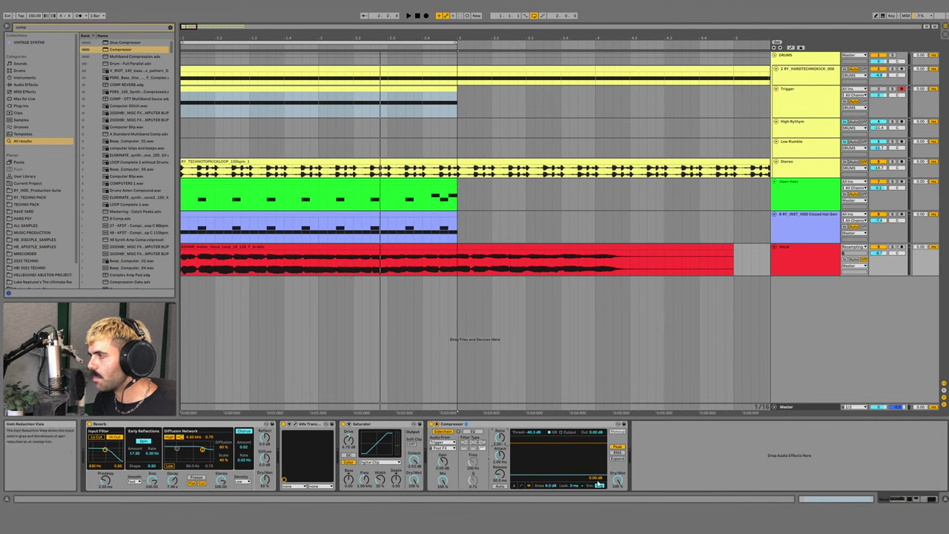
key("space")
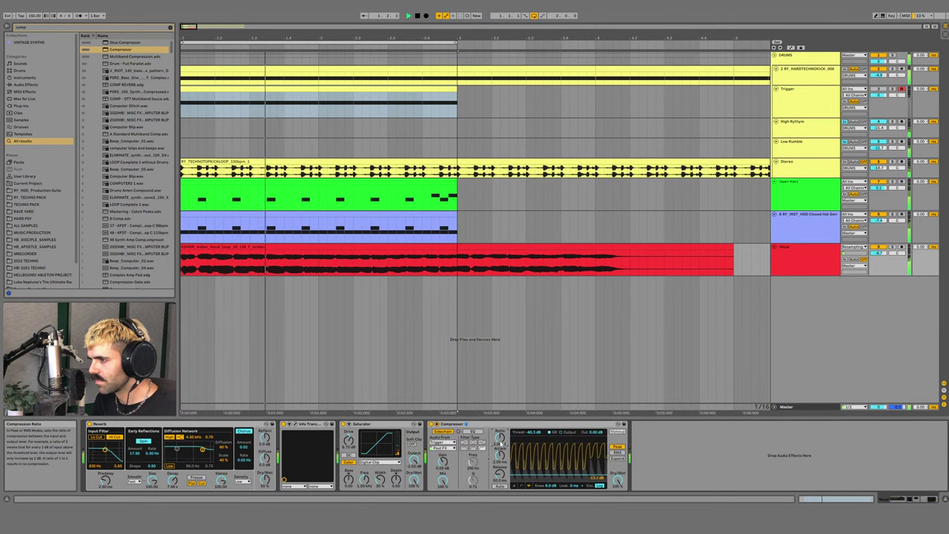
- Test the Vocal Compressor's attack time during playback and set it to 0.01 ms
key("space")
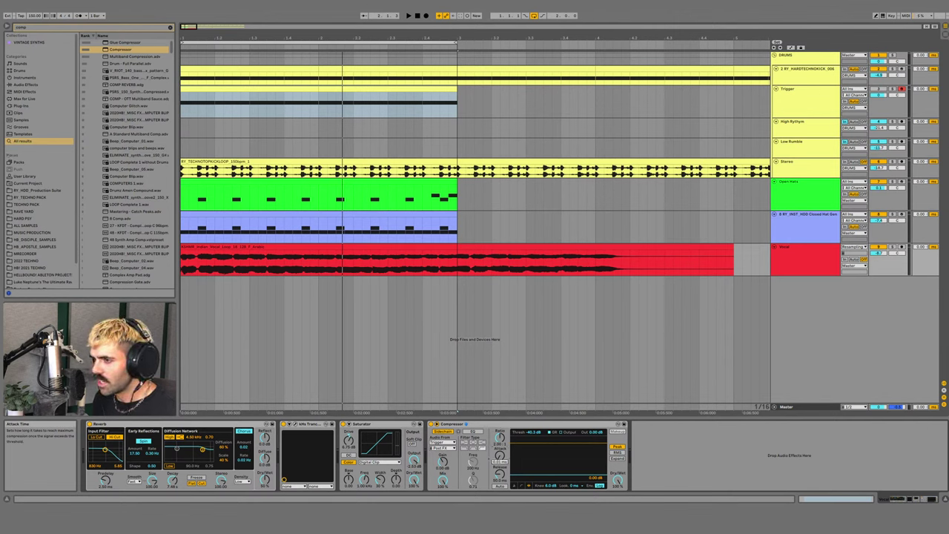
key("space")
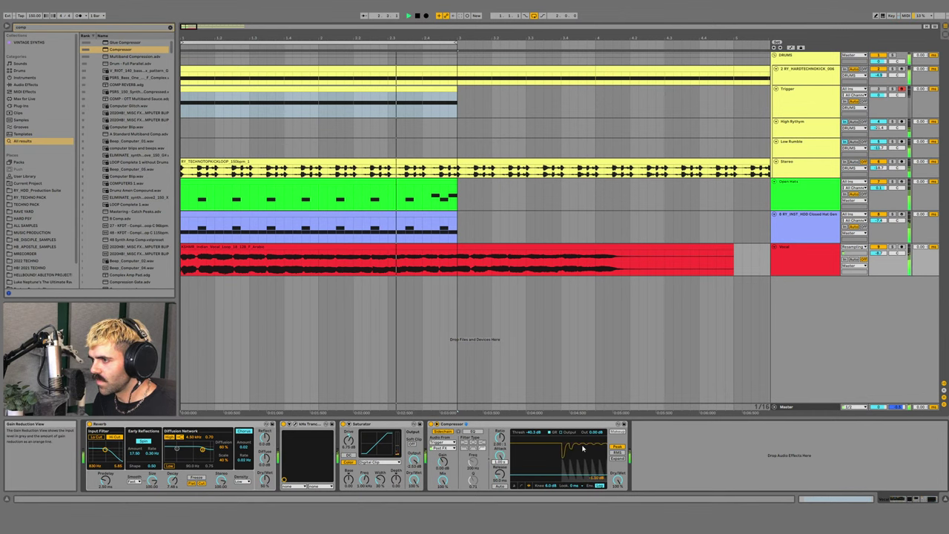
left_click_drag(500, 457, 501, 482)
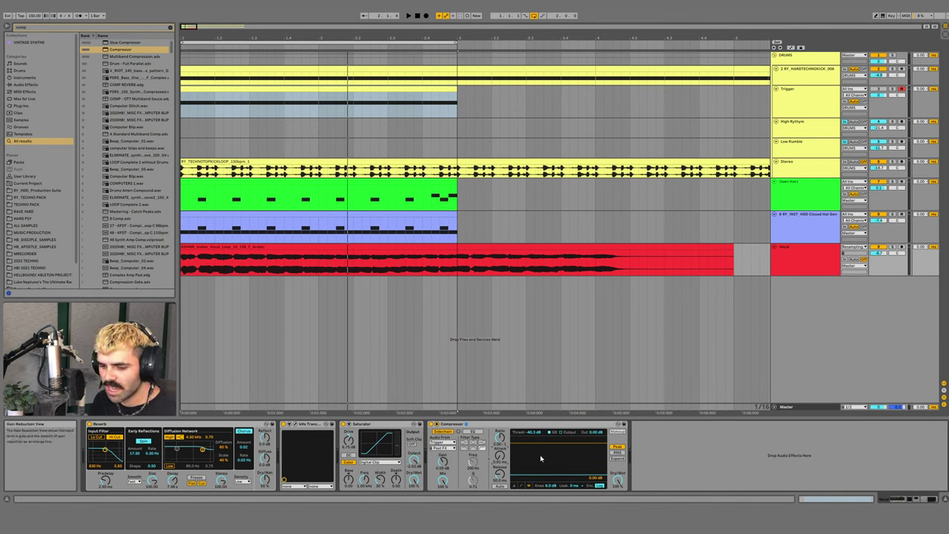
- Try a longer attack on the Vocal Compressor, restore it to 0.01 ms, and shorten the release time
left_click_drag(500, 461, 500, 423)
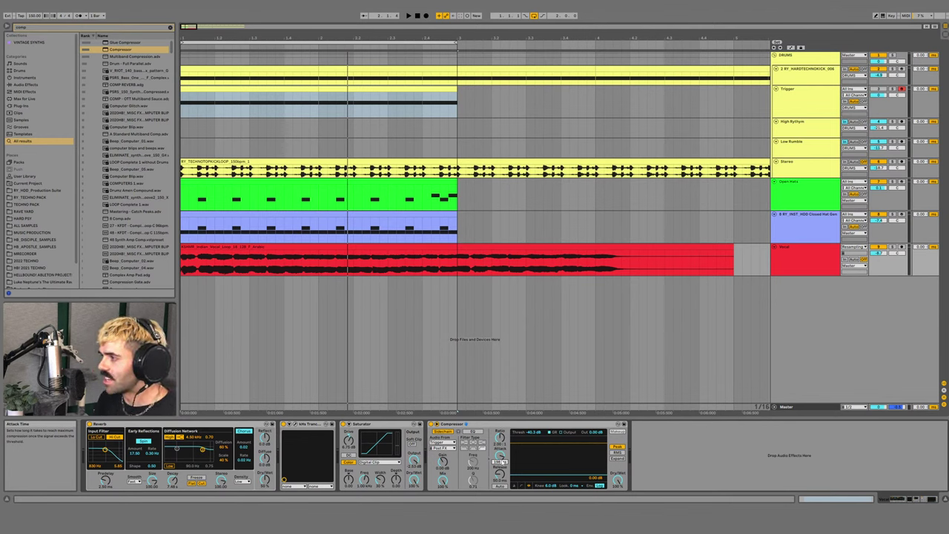
left_click_drag(502, 461, 503, 497)
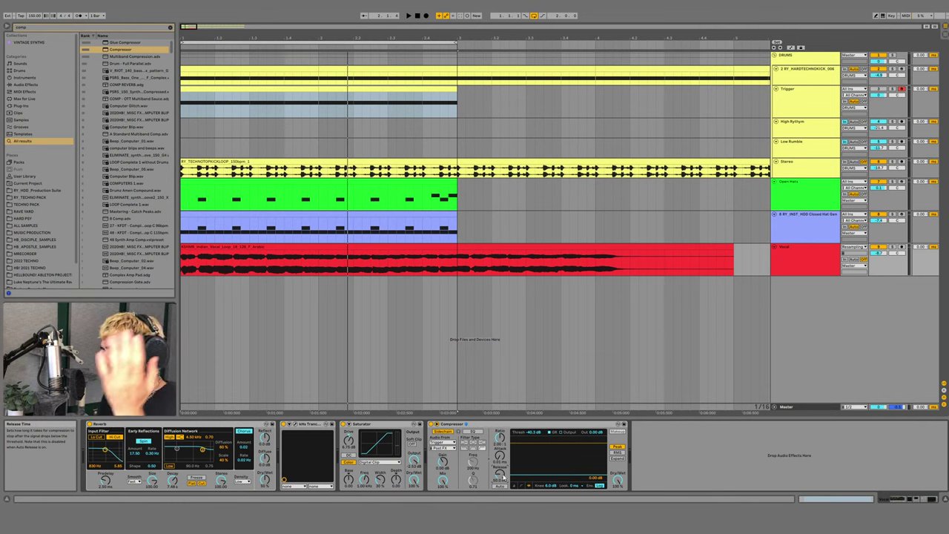
key("space")
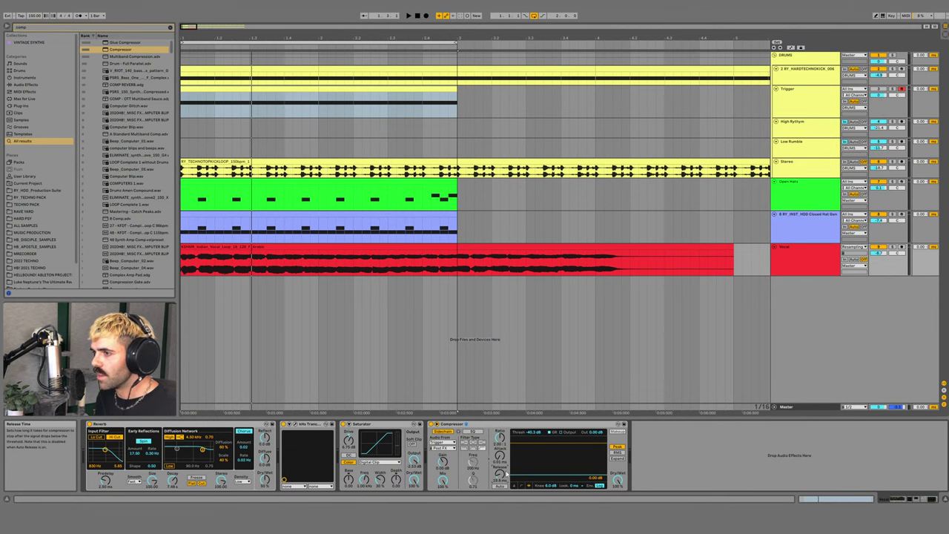
- Check the kick sampler on the Trigger track, return to the Vocal track's devices, and solo Vocal during playback
double_click(228, 89)
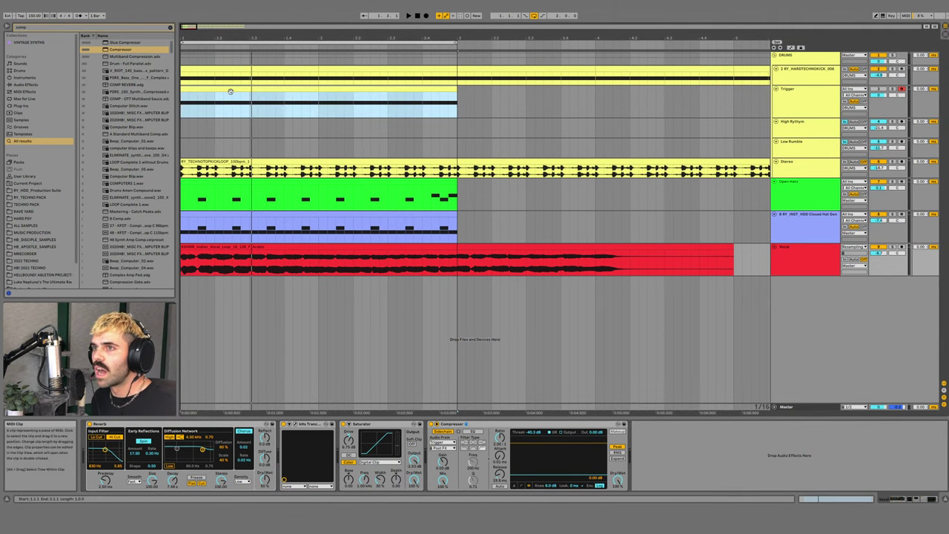
key("shift+Tab")
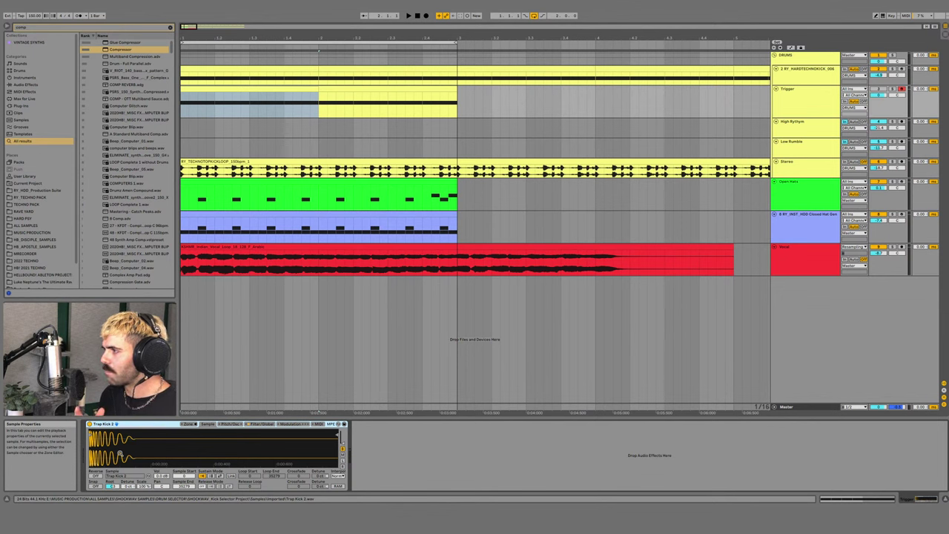
left_click(811, 231)
left_click(797, 255)
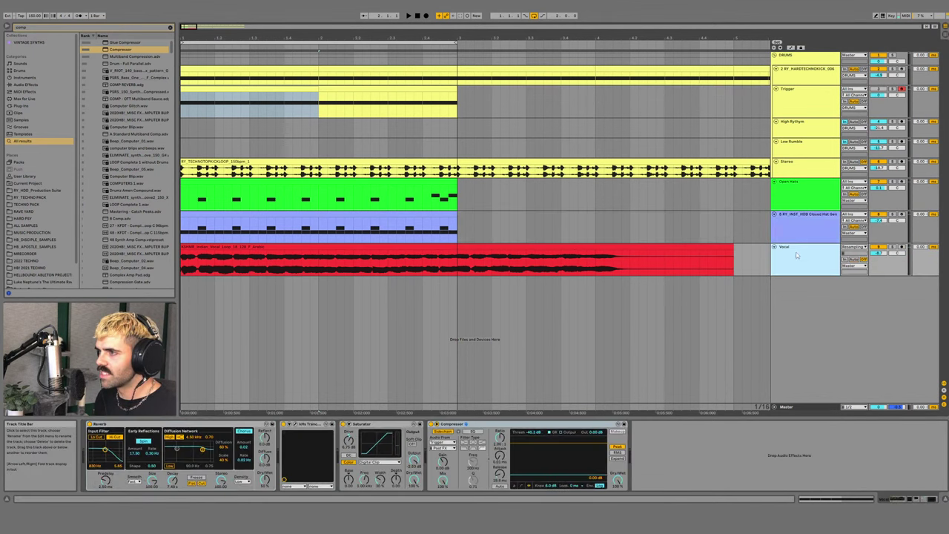
left_click(891, 247)
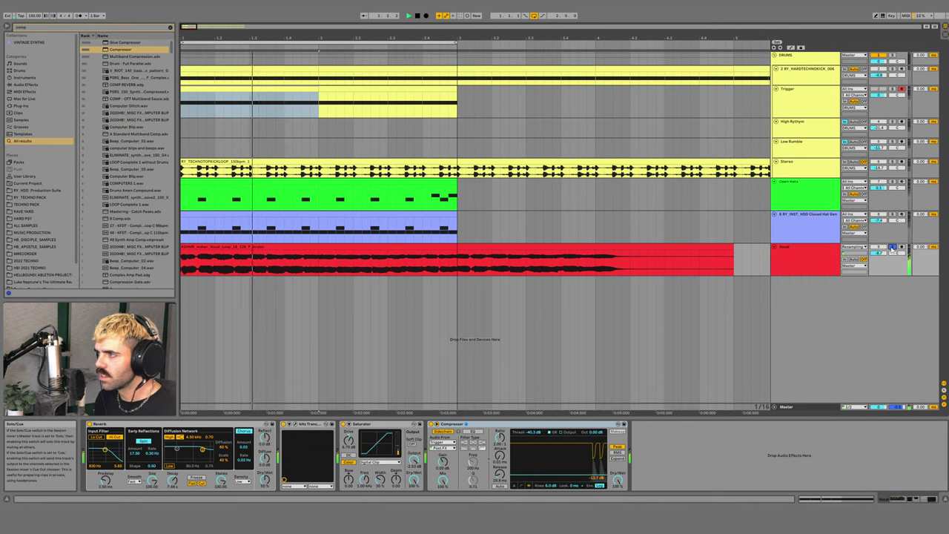
- Freeze the Vocal track and try to copy its frozen clip into the empty area below
right_click(815, 257)
left_click(830, 301)
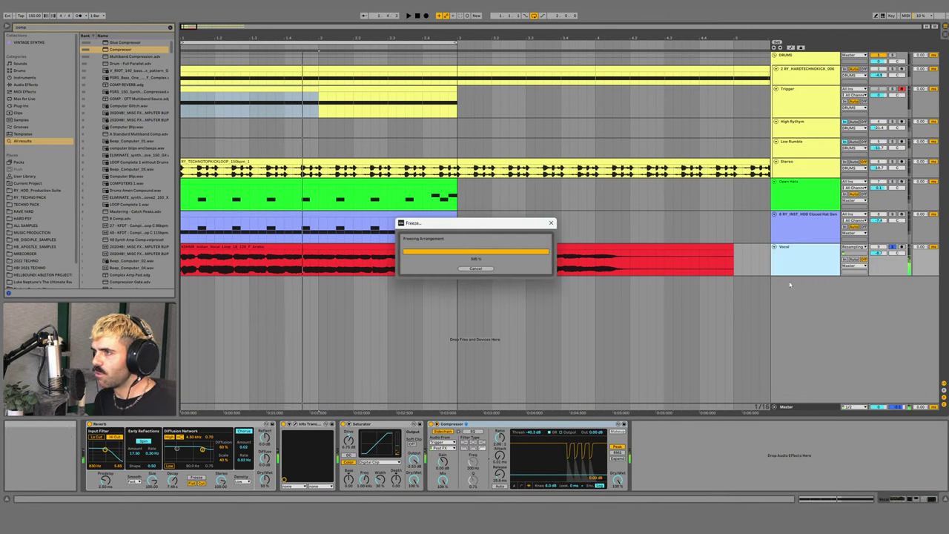
left_click(701, 254)
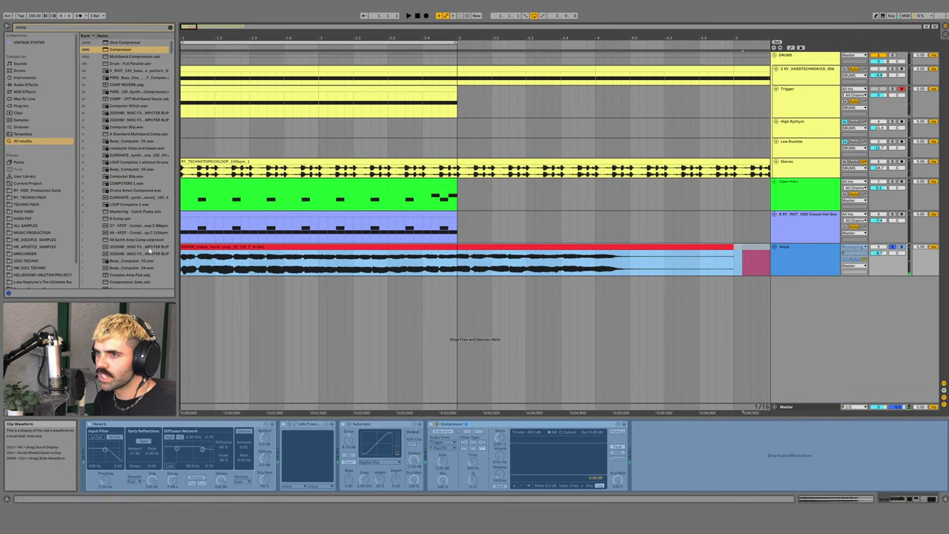
left_click_drag(213, 256, 198, 304)
left_click(198, 307)
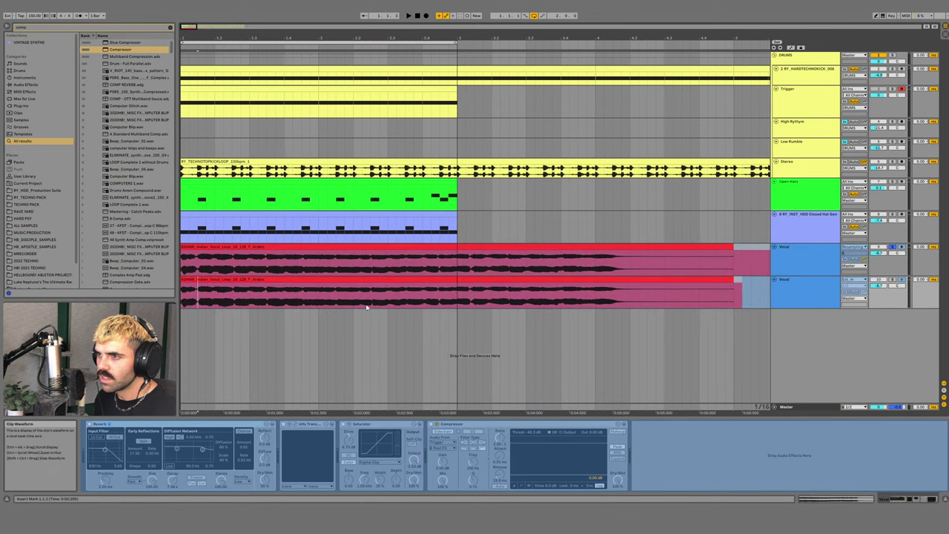
key("ctrl+z")
left_click(802, 264)
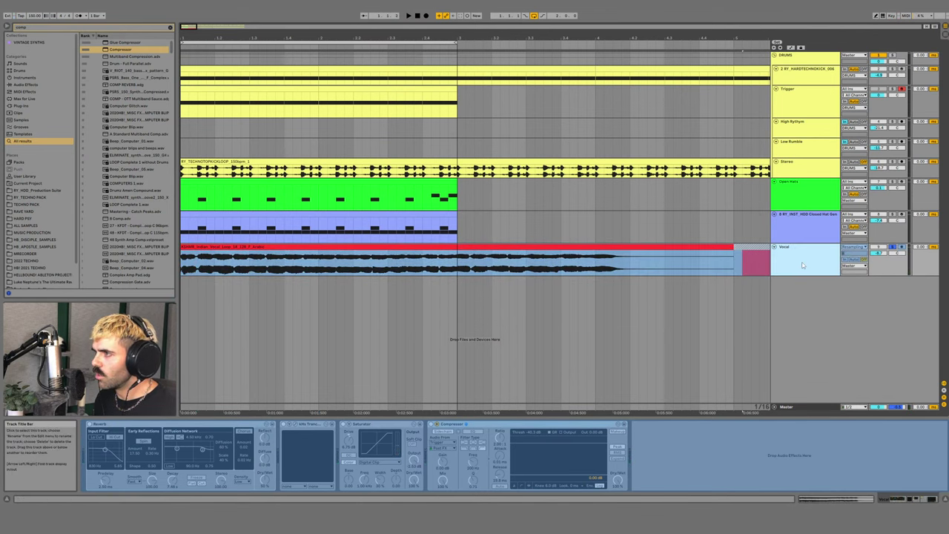
- Insert an audio track below Vocal and copy the frozen vocal clip onto it as audio
key("ctrl+t")
left_click_drag(741, 268, 198, 295)
left_click(189, 307)
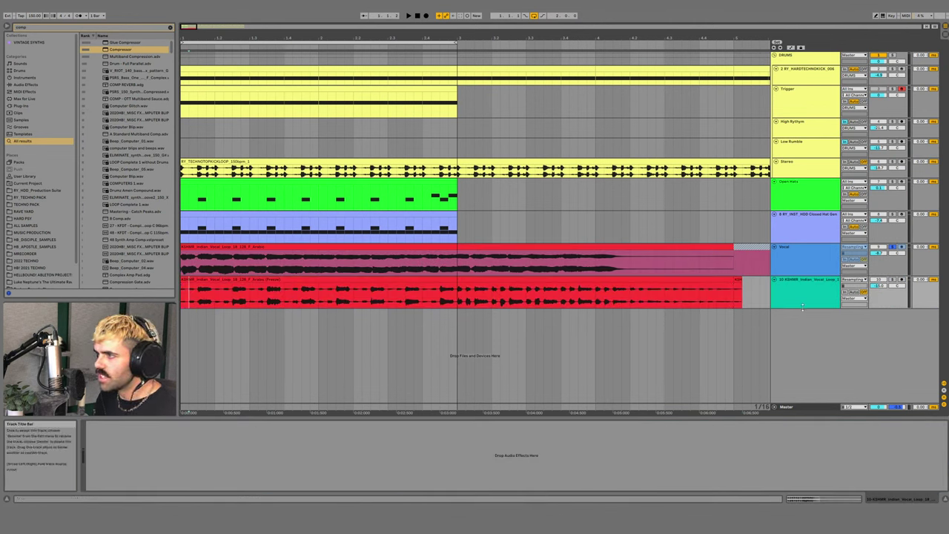
- Enlarge the new audio track and examine the ducked vocal waveform at the start of bar 1
left_click_drag(802, 306, 802, 345)
left_click_drag(184, 37, 185, 100)
left_click_drag(189, 304, 276, 298)
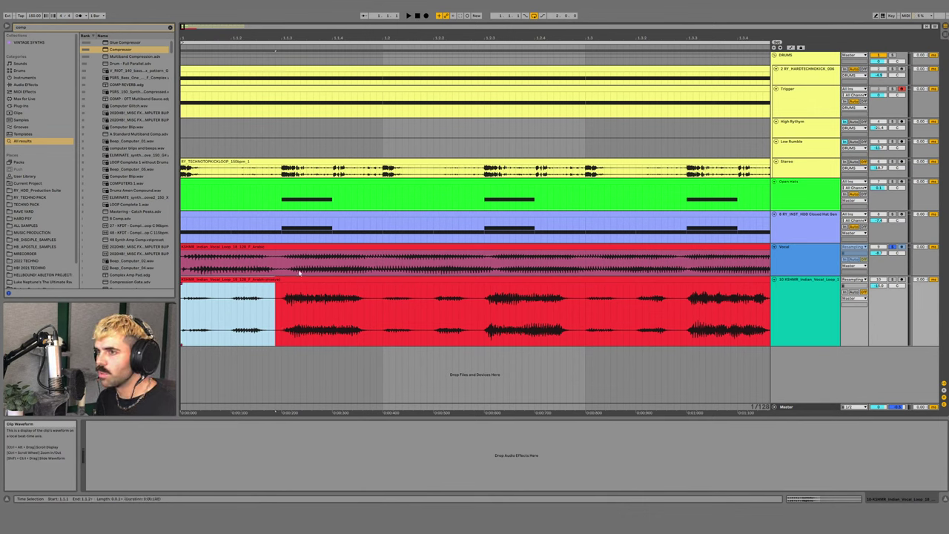
- Undo the copy of the frozen vocal clip and unfreeze the Vocal track
left_click(765, 310)
left_click(791, 308)
key("ctrl+z")
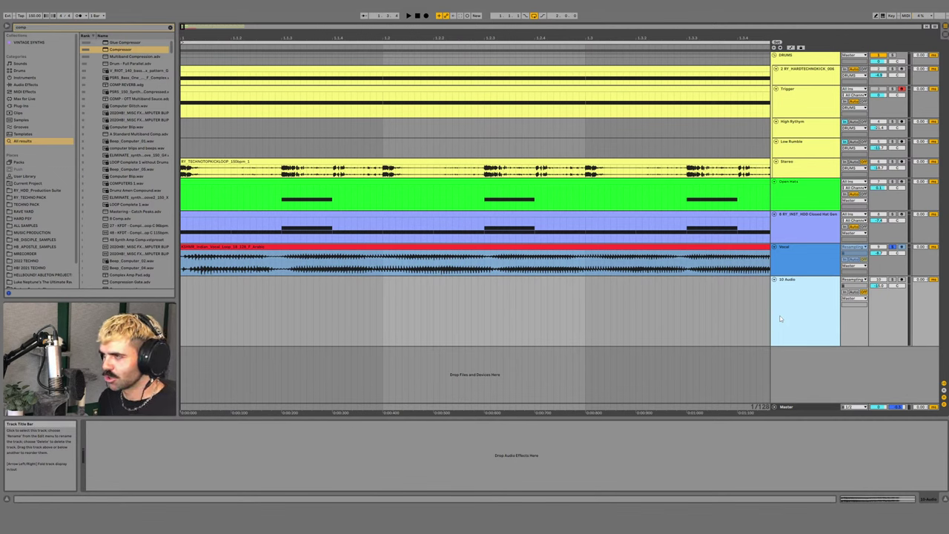
right_click(780, 318)
left_click(830, 305)
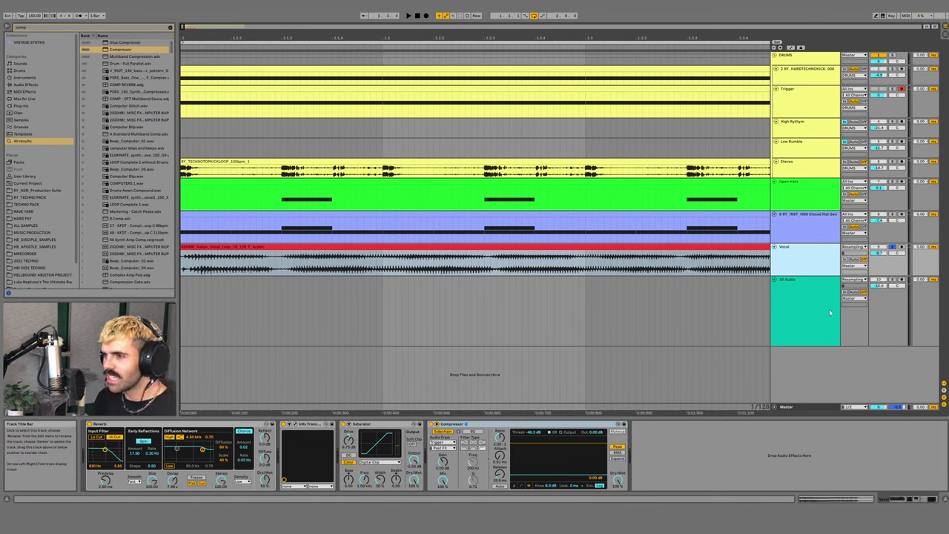
right_click(808, 269)
left_click(795, 269)
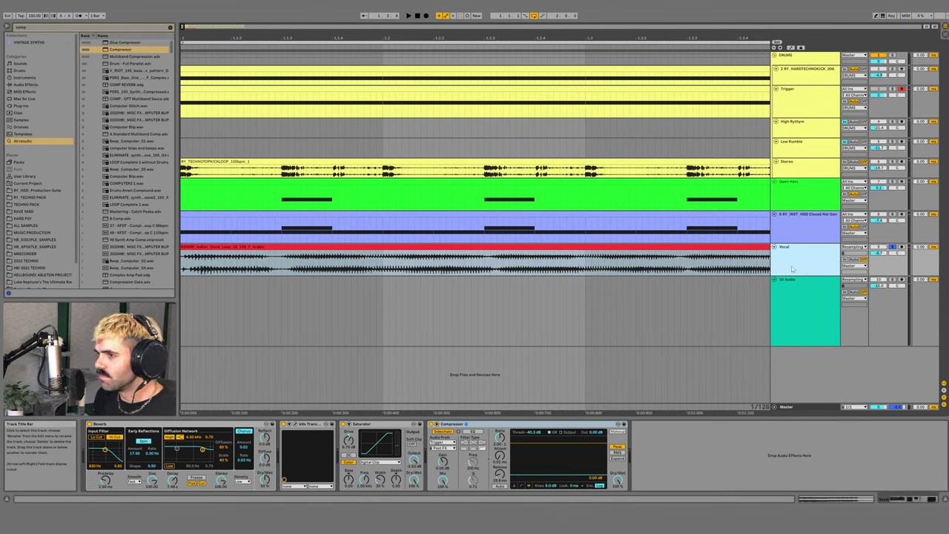
- Deactivate the plugin after Reverb on the Vocal track and insert a Gate before Saturator with its sidechain settings expanded
left_click(284, 424)
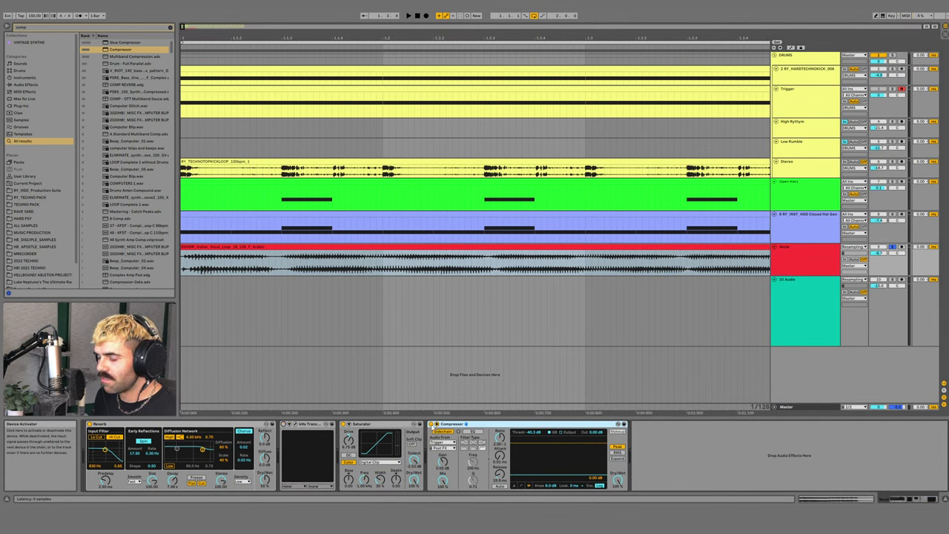
key("ctrl+f")
type("gated")
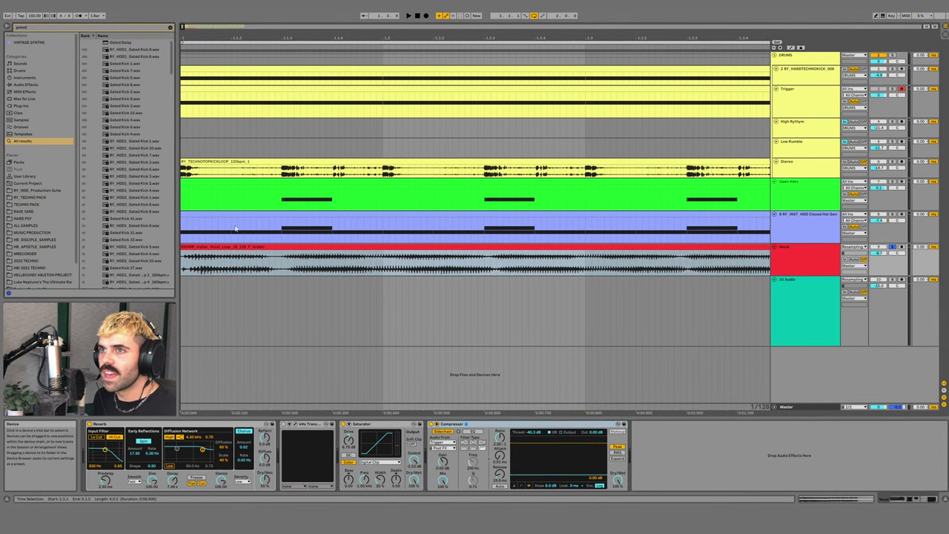
key("BackSpace")
key("BackSpace")
key("BackSpace")
key("BackSpace")
key("BackSpace")
type("ate")
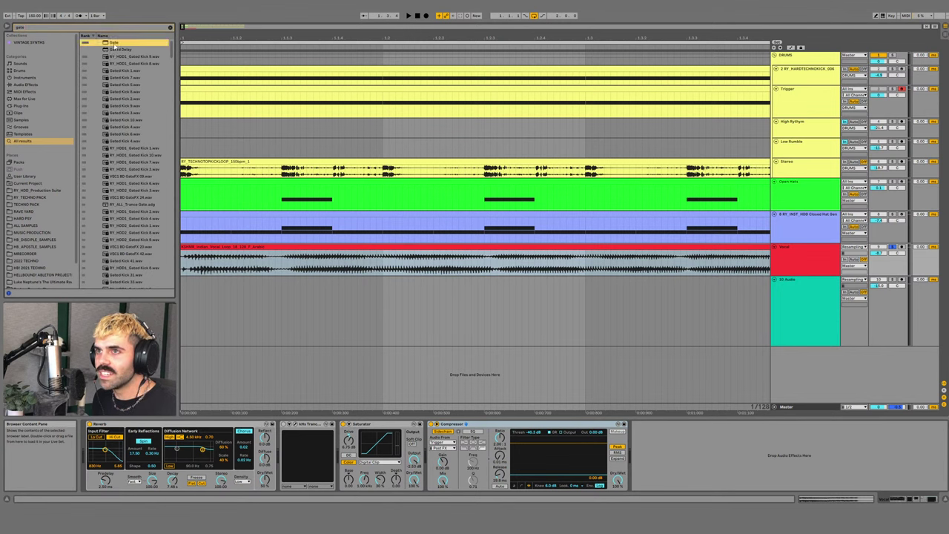
mouse_move(114, 45)
left_mouse_down()
mouse_move(311, 455)
mouse_move(336, 460)
left_mouse_up()
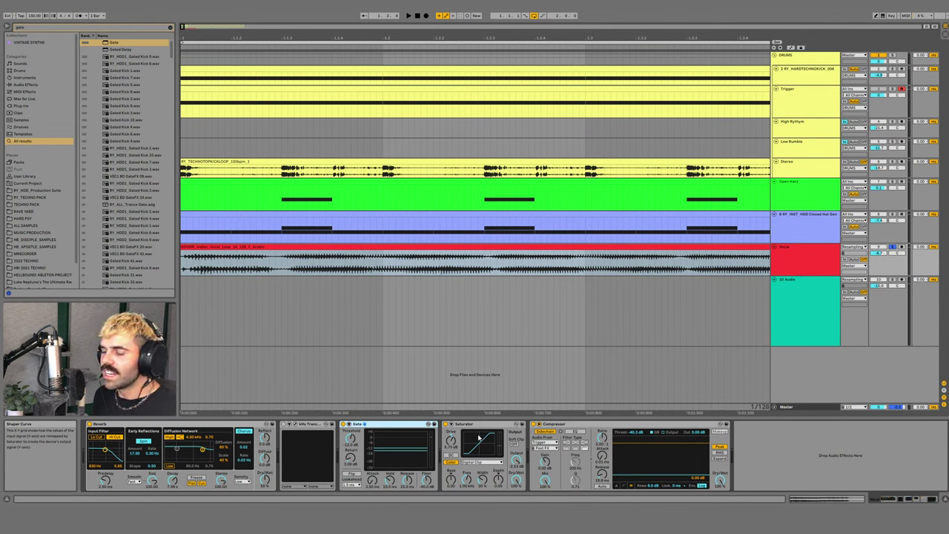
left_click(363, 425)
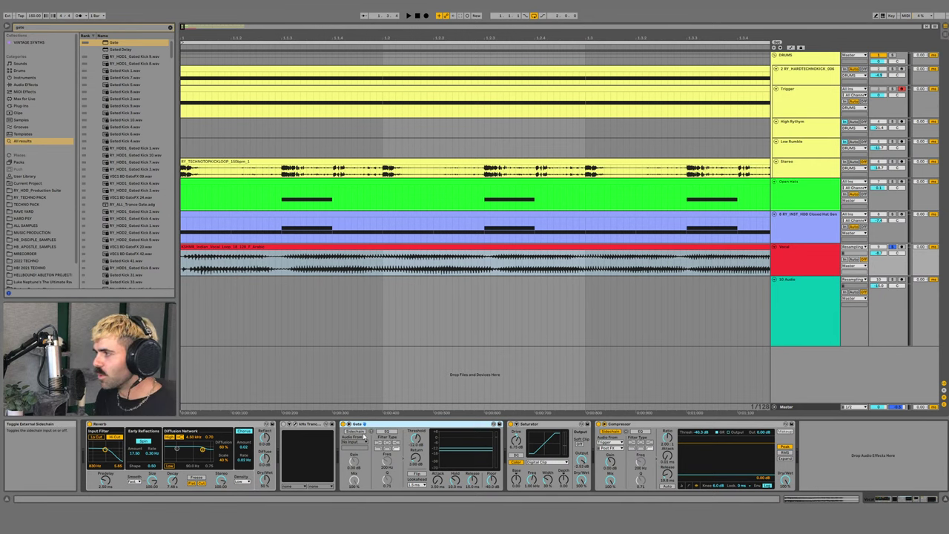
- Insert a MIDI track below Vocal and load the VST3 version of Serum onto it
left_click(807, 263)
key("ctrl+shift+t")
key("ctrl+f")
type("serum")
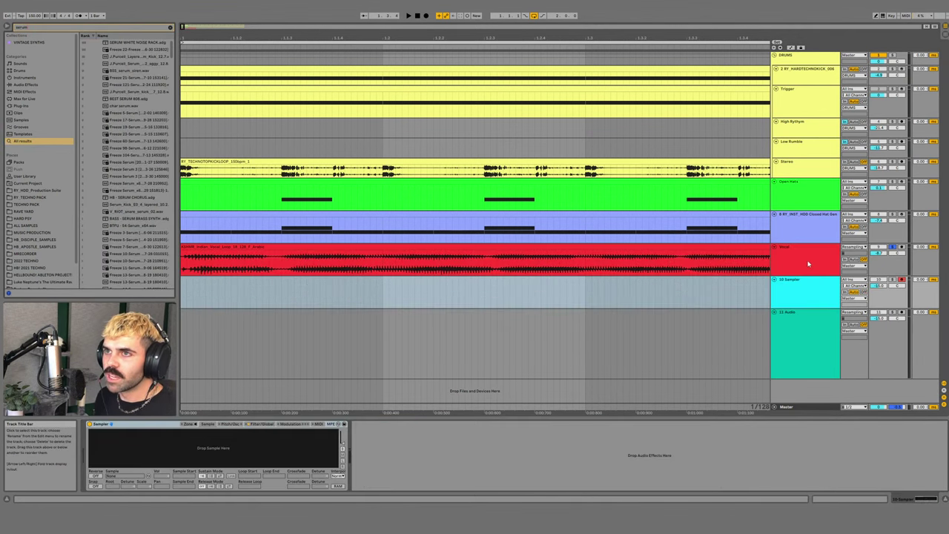
left_click(24, 106)
left_click(89, 49)
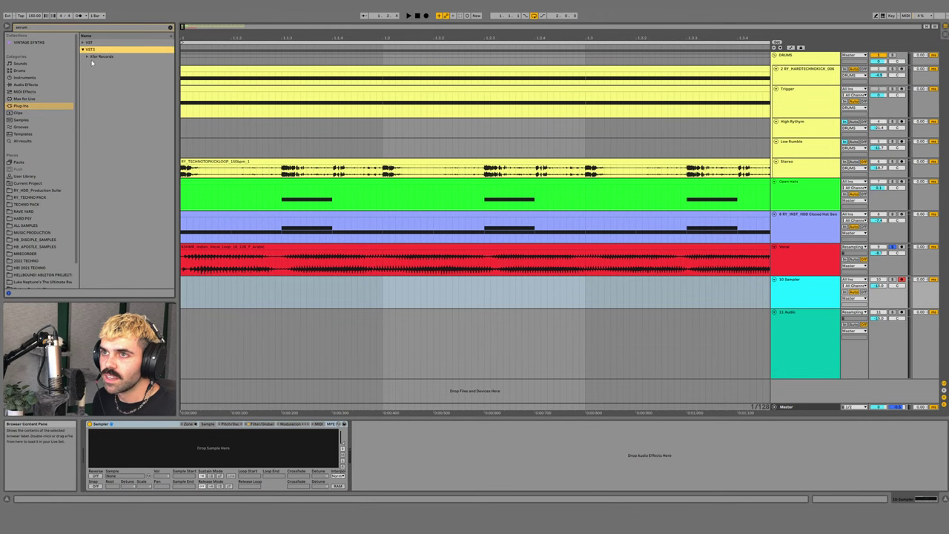
left_click(86, 58)
double_click(98, 64)
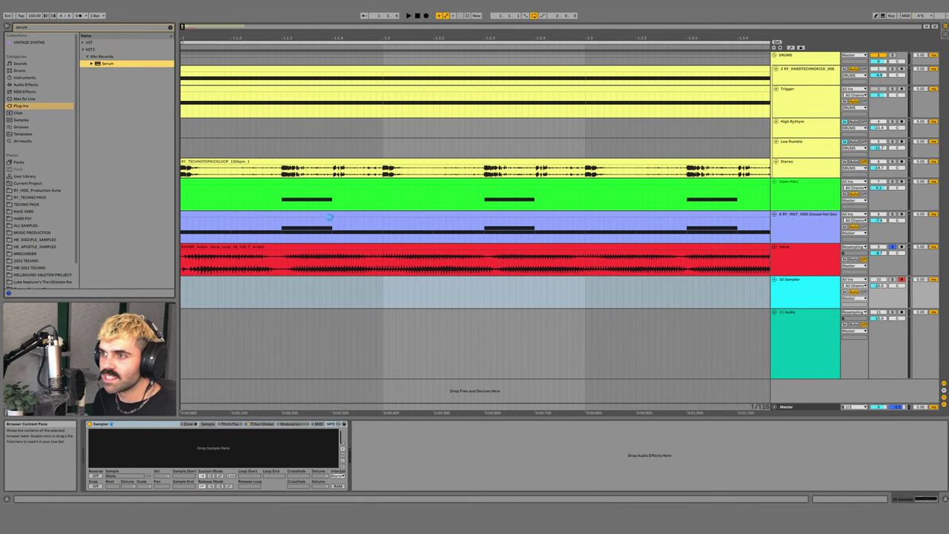
- Create a one-bar MIDI clip at bar 1 of the Serum track and set its note grid to 1/16
left_click_drag(377, 34, 376, 14)
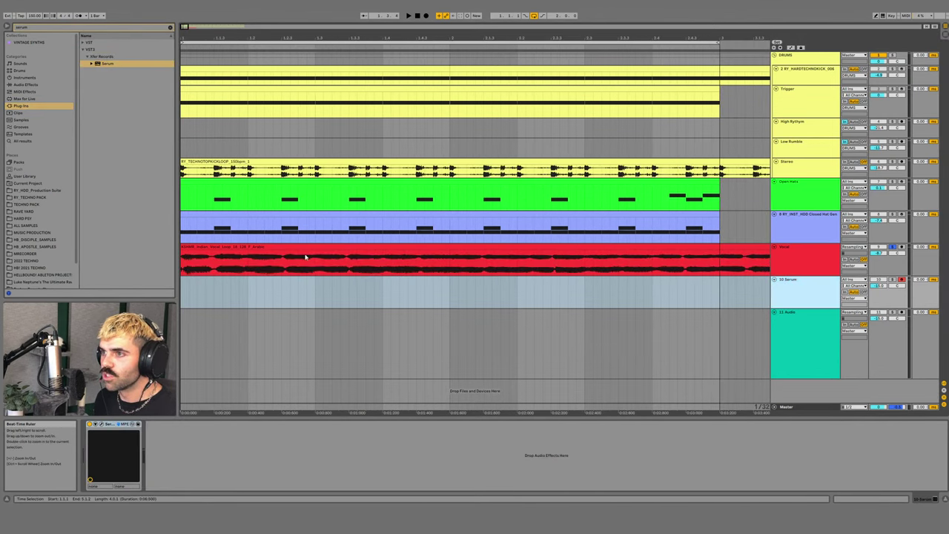
left_click(391, 282)
left_click_drag(452, 290, 180, 290)
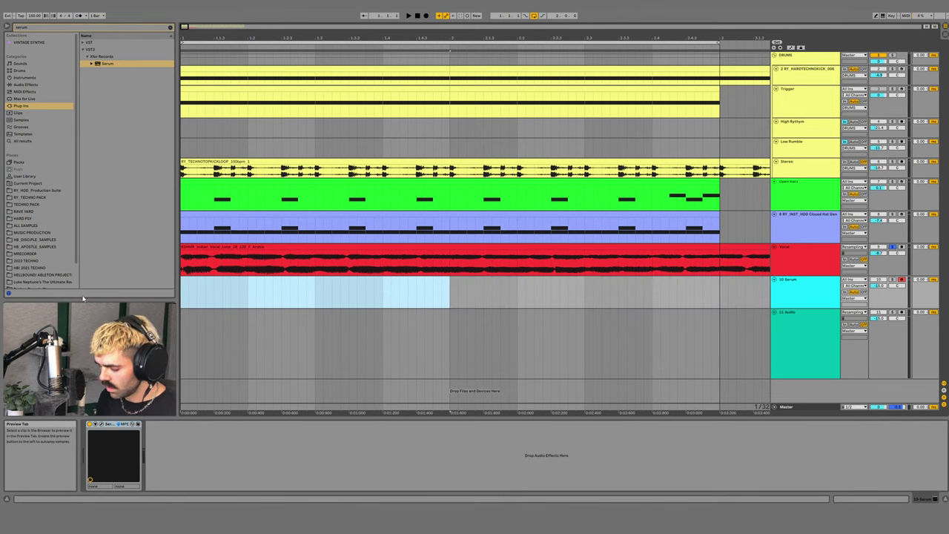
key("ctrl+shift+m")
right_click(258, 439)
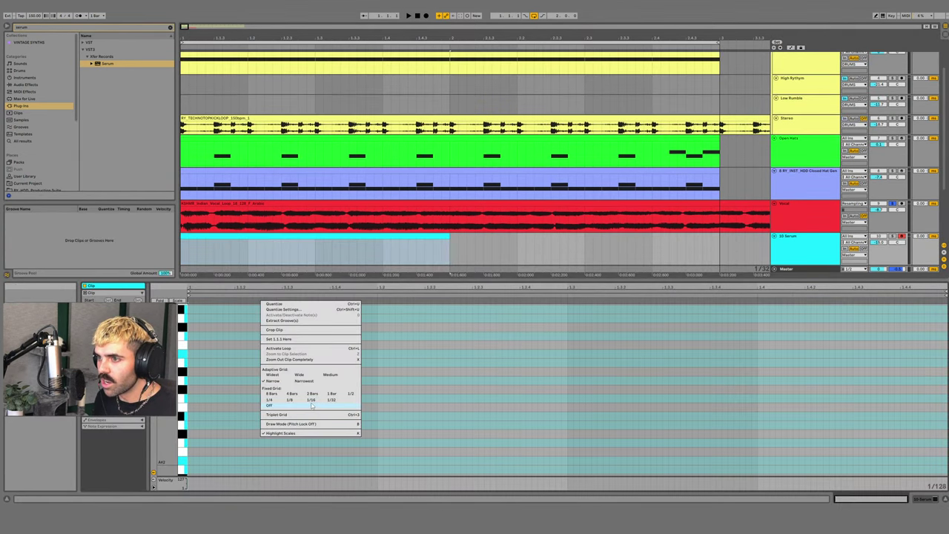
left_click(312, 403)
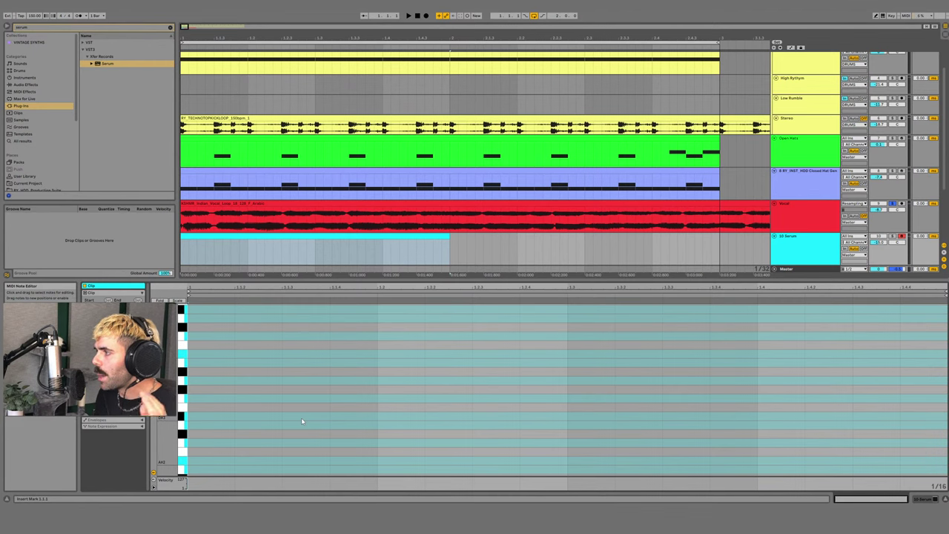
- Enter an A#2 pattern on the clip's first beat: two shortened sixteenth notes followed by one longer note
double_click(216, 461)
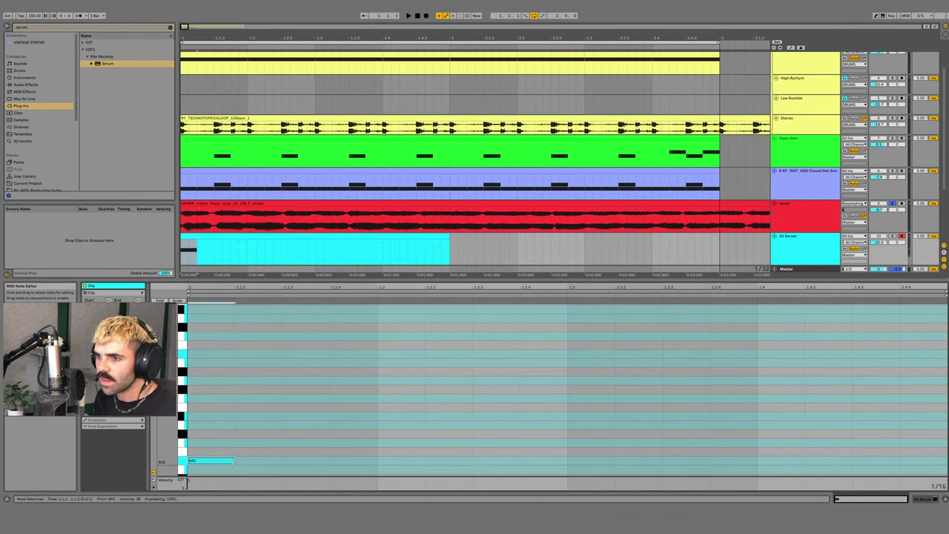
left_click_drag(233, 461, 217, 460)
key("ctrl+d")
key("ctrl+d")
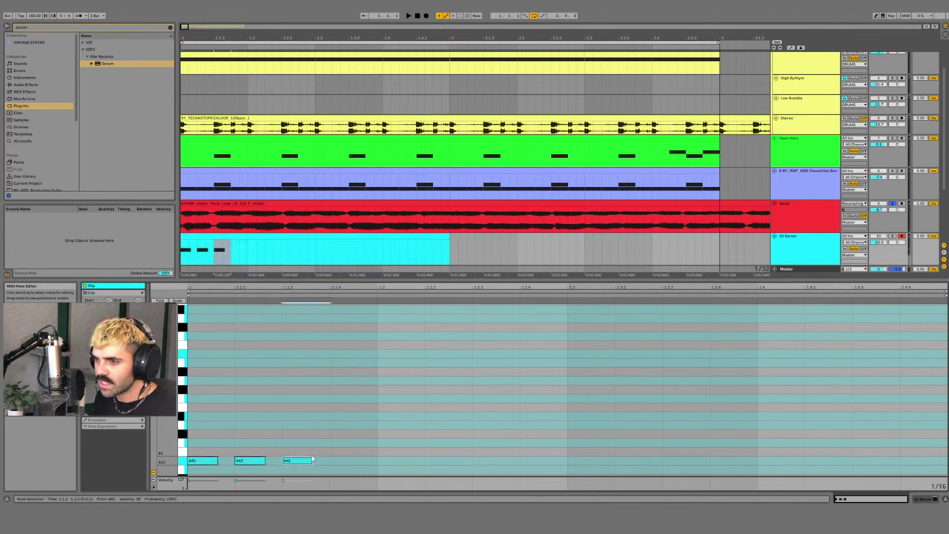
left_click_drag(311, 461, 178, 465)
key("ctrl+d")
key("ctrl+d")
key("ctrl+d")
key("ctrl+z")
key("ctrl+z")
key("ctrl+z")
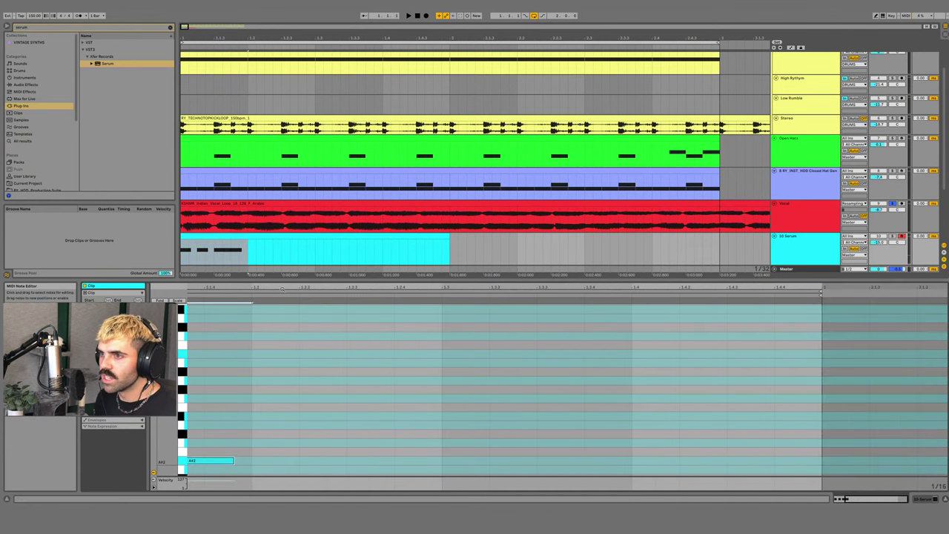
- Duplicate the first beat's three A#2 notes three times to fill the one-bar clip
left_click_drag(283, 290, 409, 289)
left_click_drag(368, 449, 190, 475)
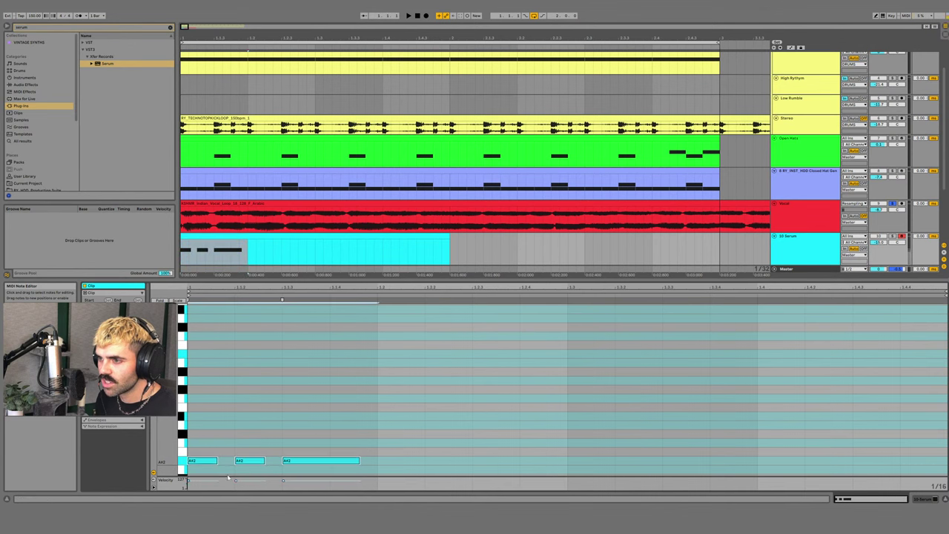
key("ctrl+d")
key("ctrl+d")
key("ctrl+d")
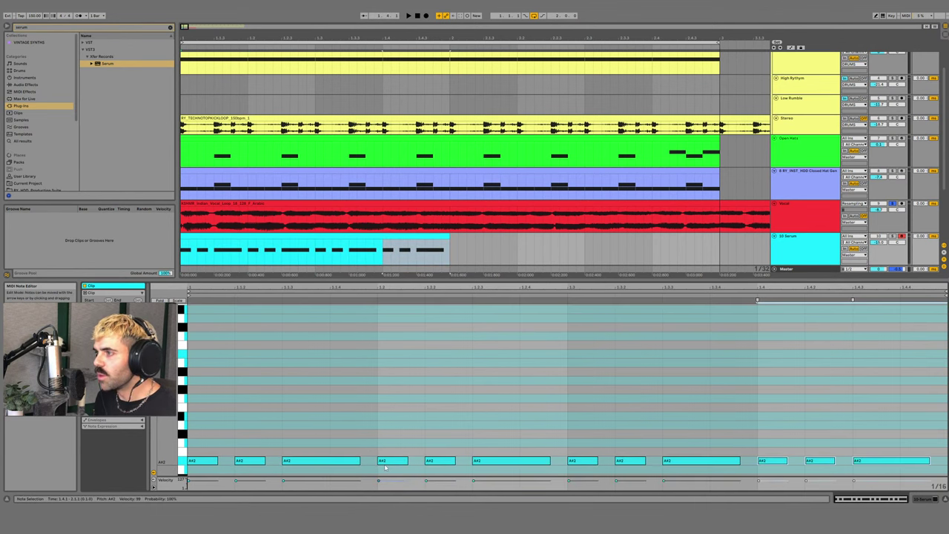
- Duplicate the Serum track's one-bar clip into bar 2 and rename the track Gate
key("shift+Tab")
left_click(378, 279)
key("ctrl+d")
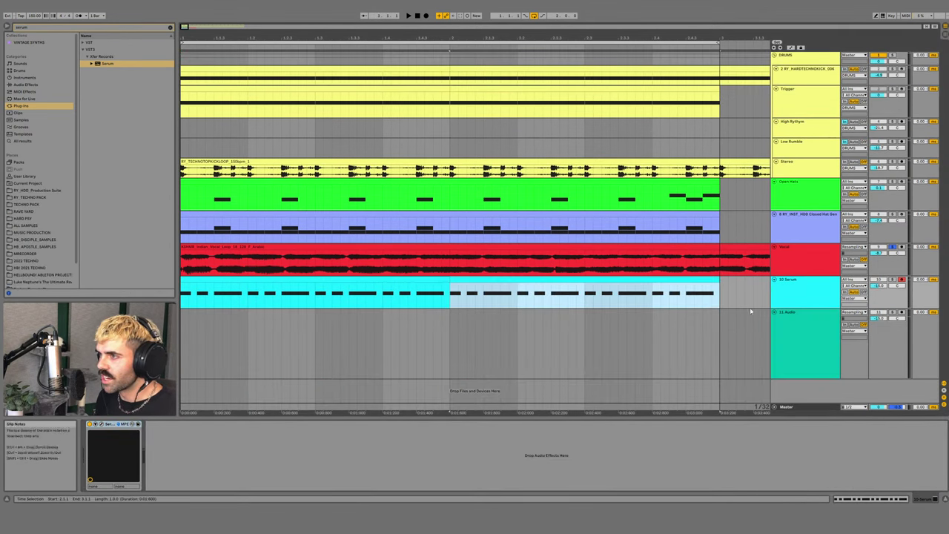
left_click(821, 300)
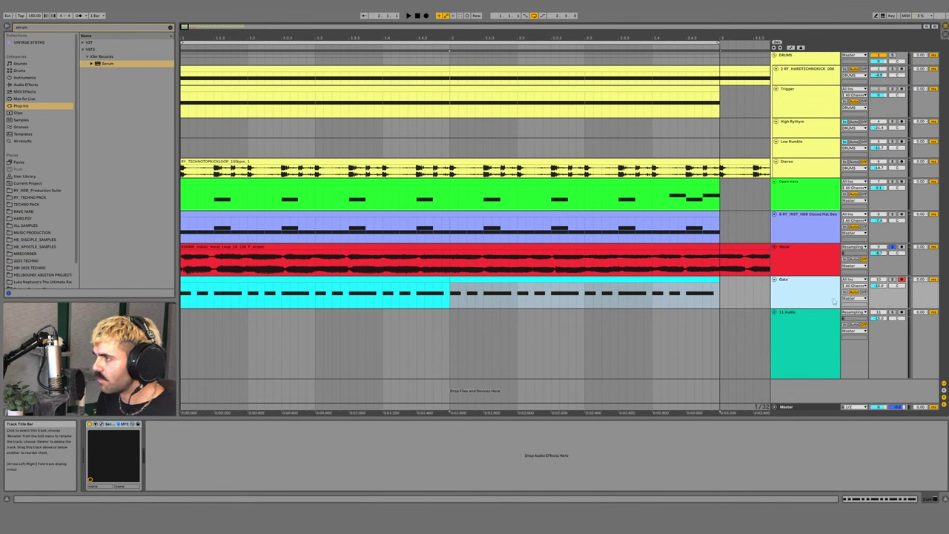
- Solo the Gate track and listen to its MIDI pattern from the start of the loop
left_click(892, 279)
left_click(398, 280)
key("space")
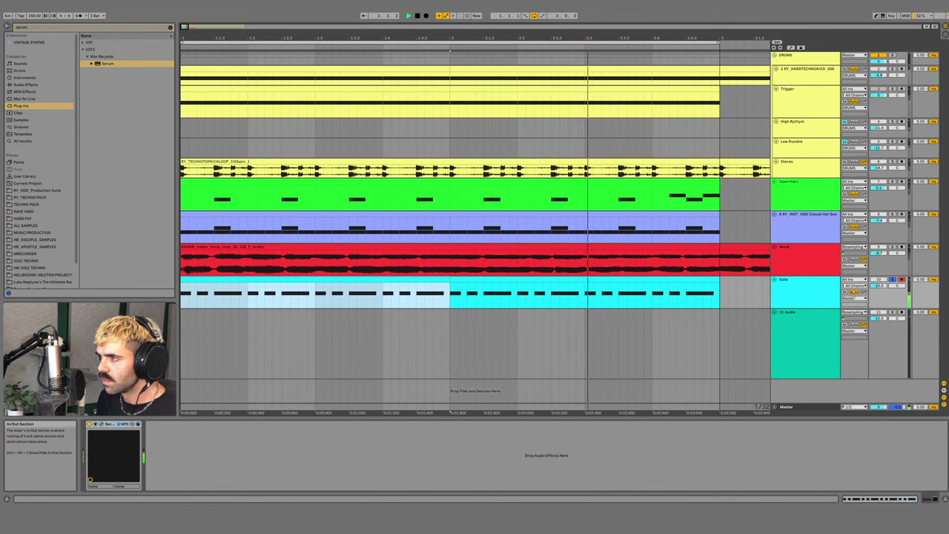
key("space")
- Enable the external sidechain on the Vocal track's Gate device and choose the Gate track as its audio source
left_click(810, 265)
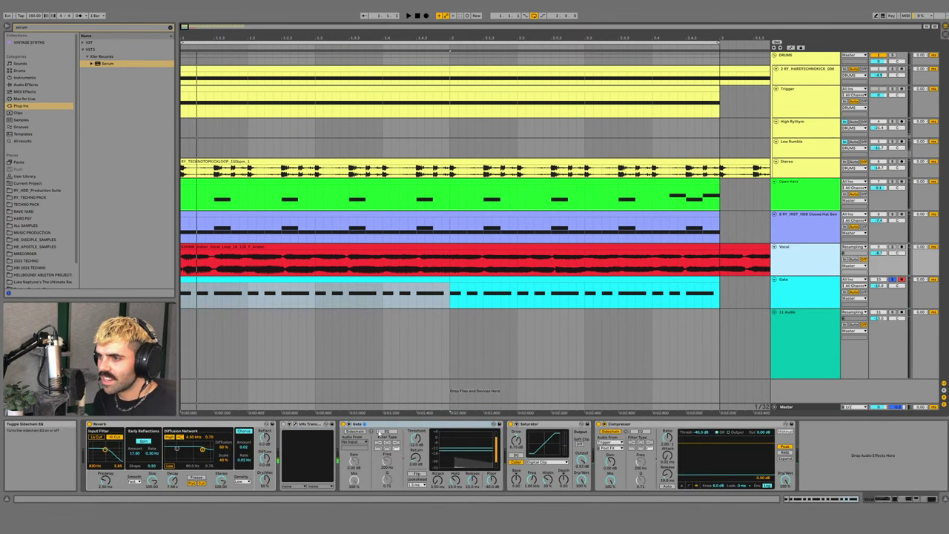
left_click(352, 435)
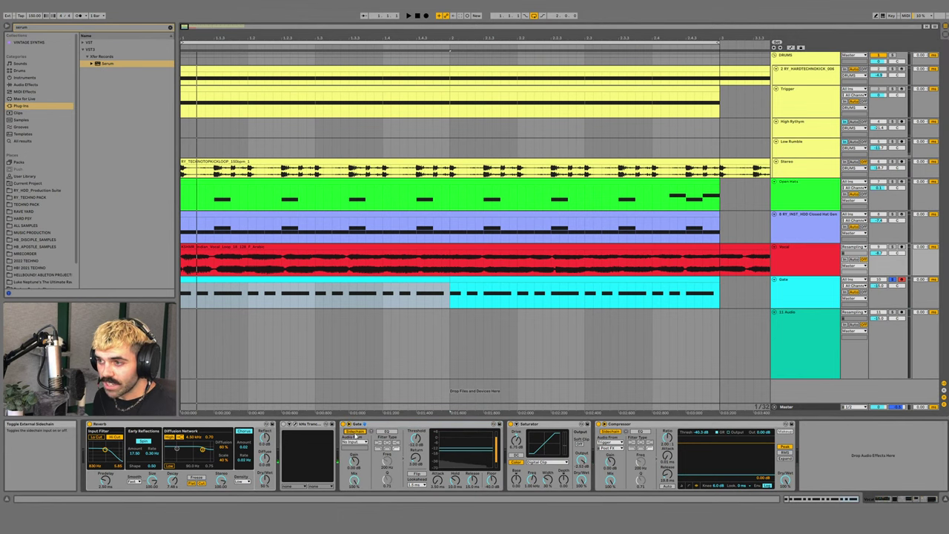
left_click(348, 424)
left_click(348, 424)
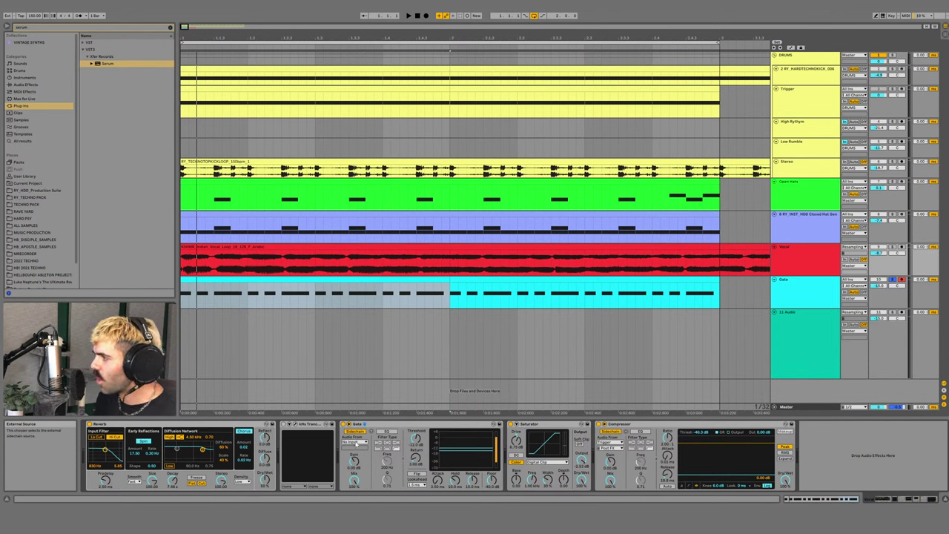
left_click(356, 442)
left_click(355, 422)
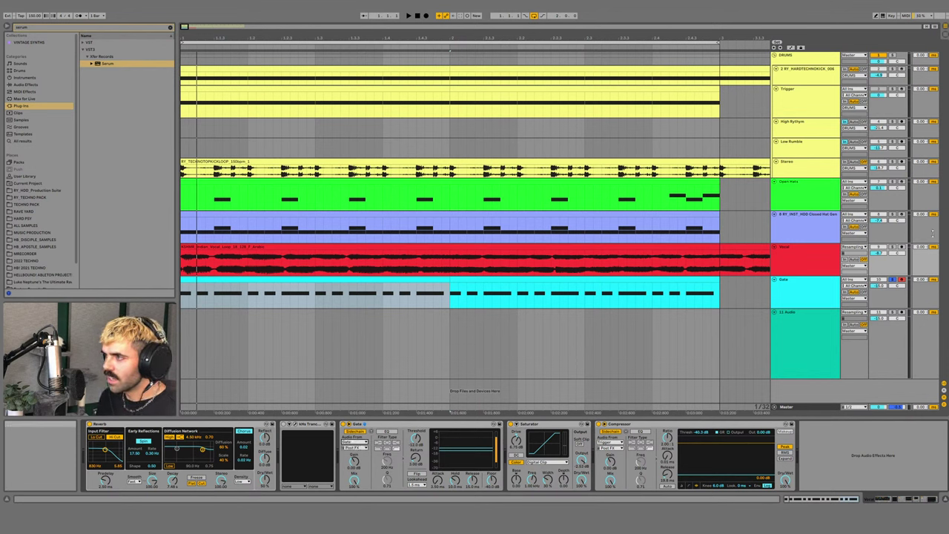
- Audition the soloed Vocal with the Gate device's sidechain switched off, adjusting the threshold to about -12.4 dB
left_click(824, 271)
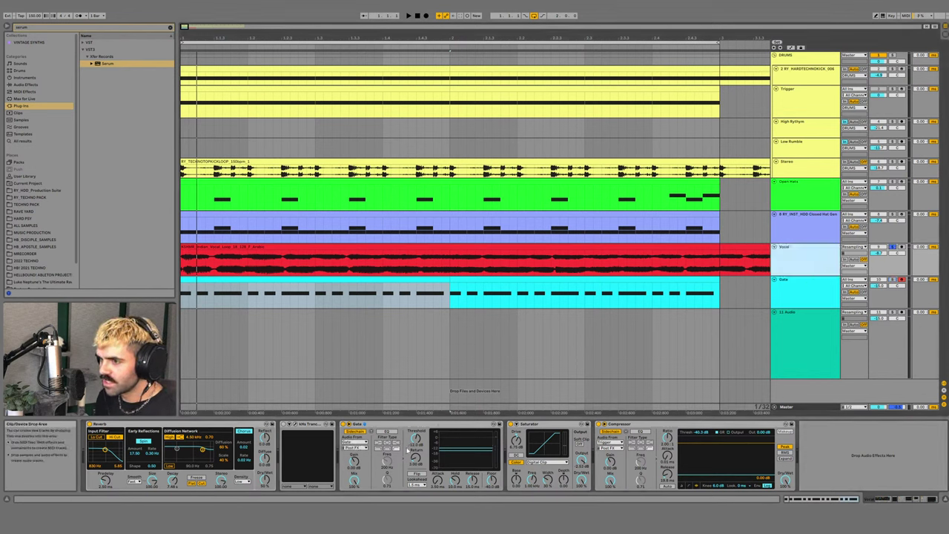
left_click(359, 432)
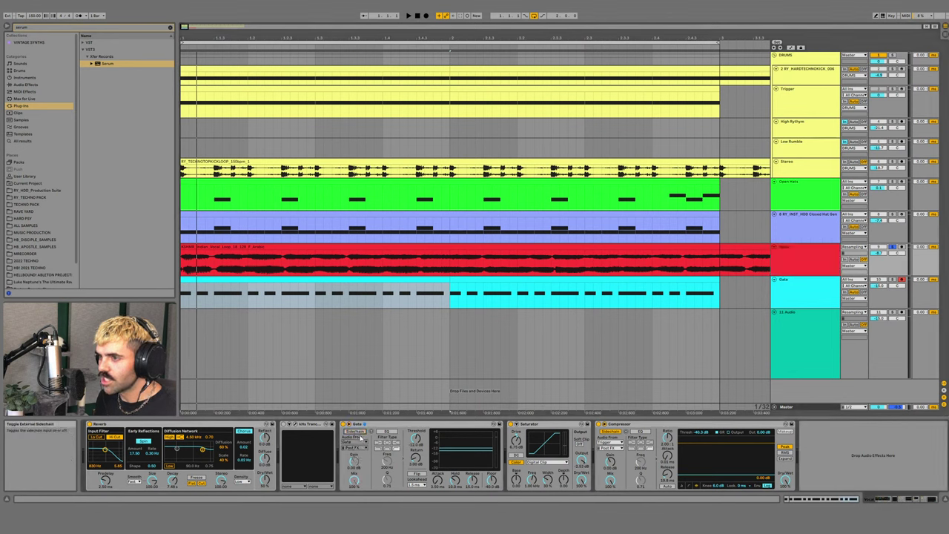
left_click(233, 248)
key("space")
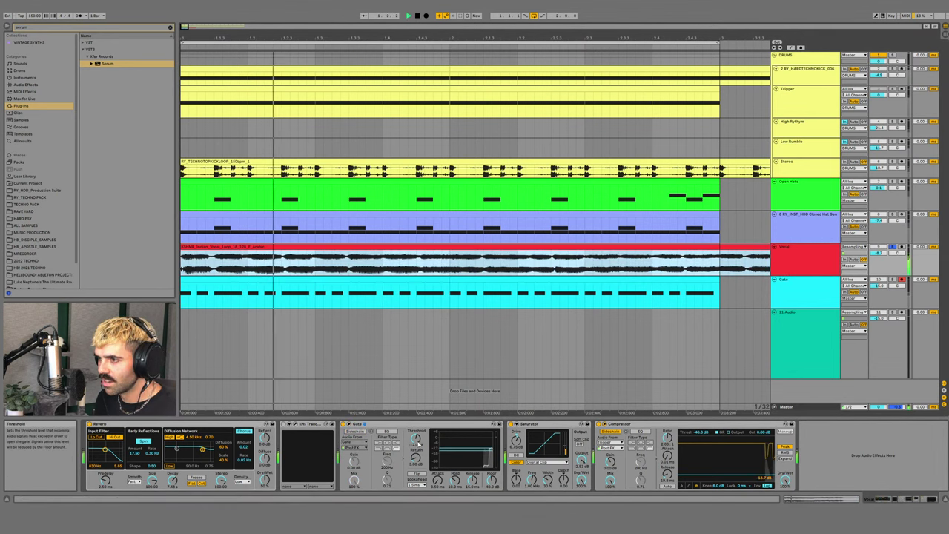
left_click_drag(415, 438, 416, 432)
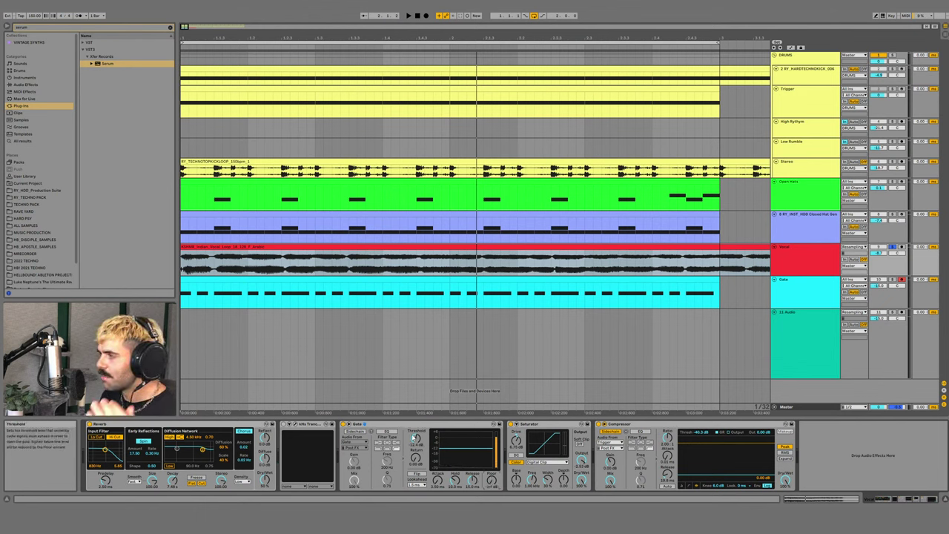
key("space")
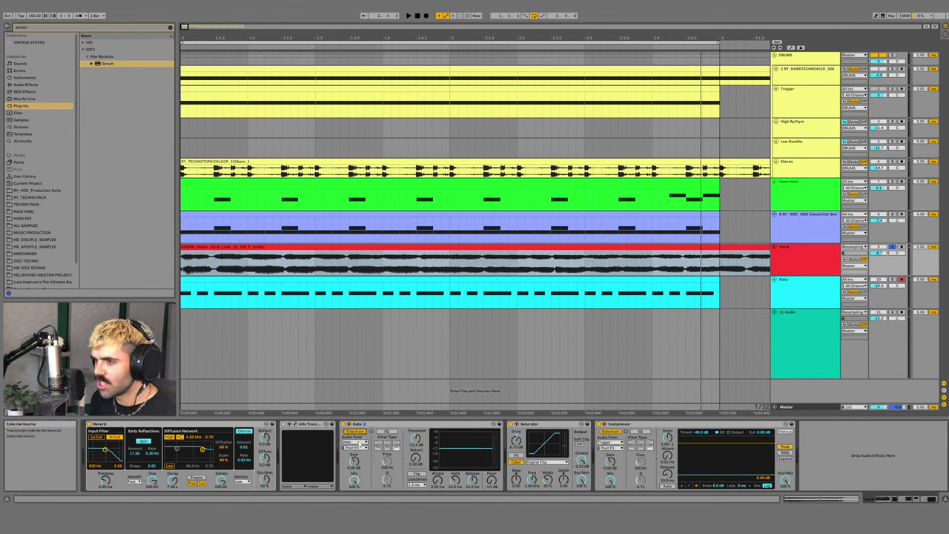
- Shorten all A#2 notes in the Gate track's bar 1 clip by about a 1/32 note and play the result
key("space")
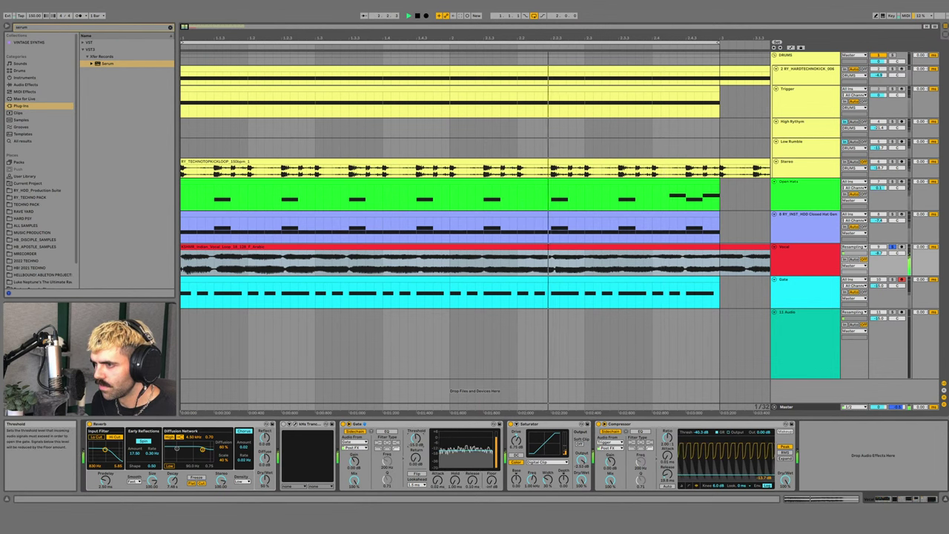
double_click(268, 279)
key("ctrl+a")
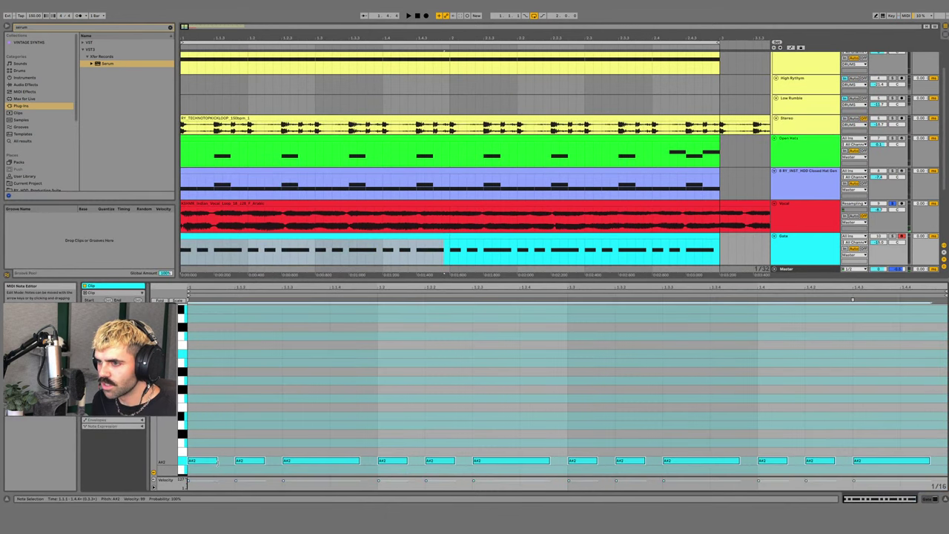
left_click_drag(216, 461, 203, 461)
left_click(222, 442)
key("space")
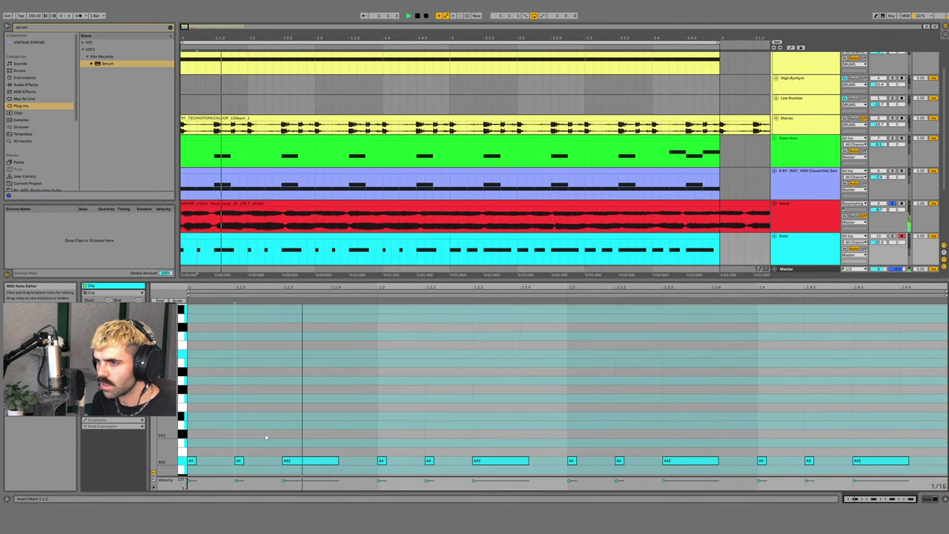
- Duplicate the Gate track's bar 1 clip over the bar 2 clip and play both bars
key("shift+Tab")
left_click(443, 274)
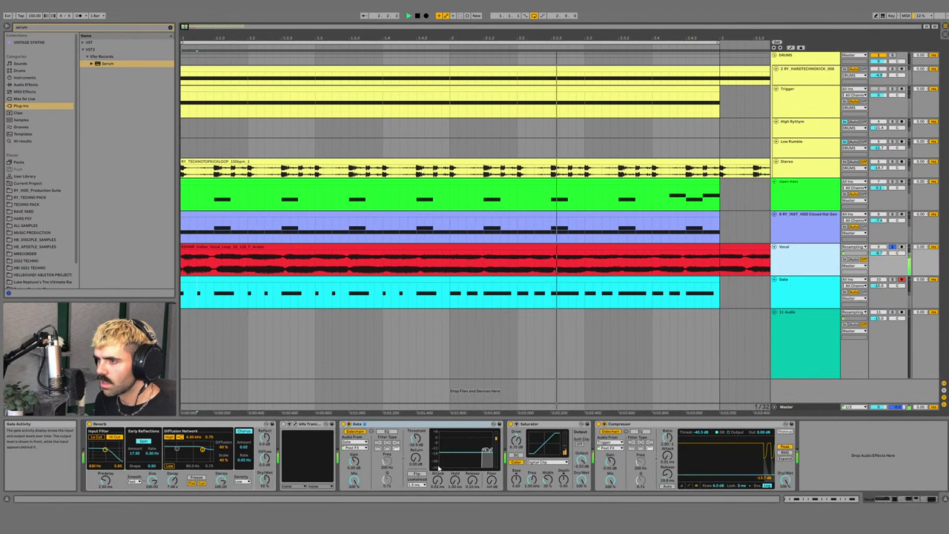
left_click(427, 278)
key("ctrl+d")
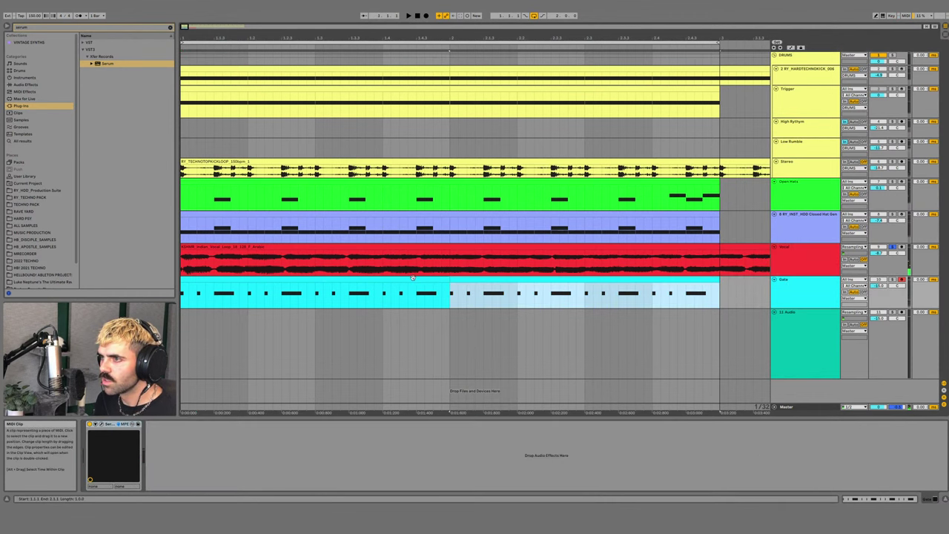
left_click(425, 279, "shift")
key("space")
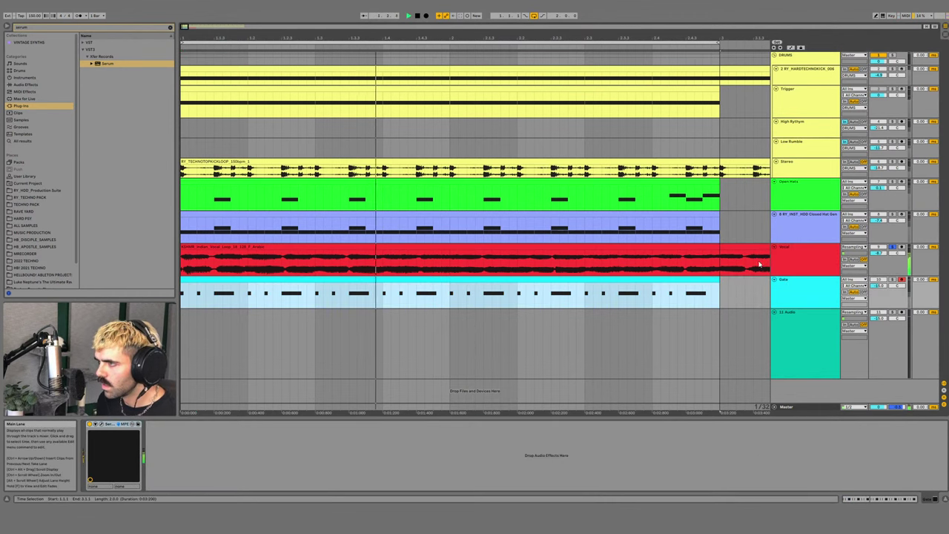
- Mute the Gate track and raise the Vocal track's volume slightly while the full mix plays
left_click(413, 271)
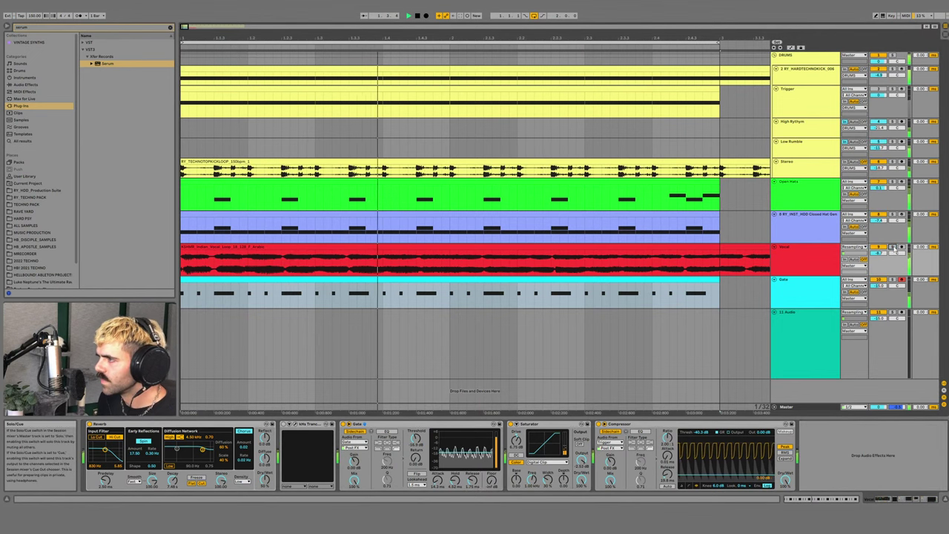
left_click(877, 279)
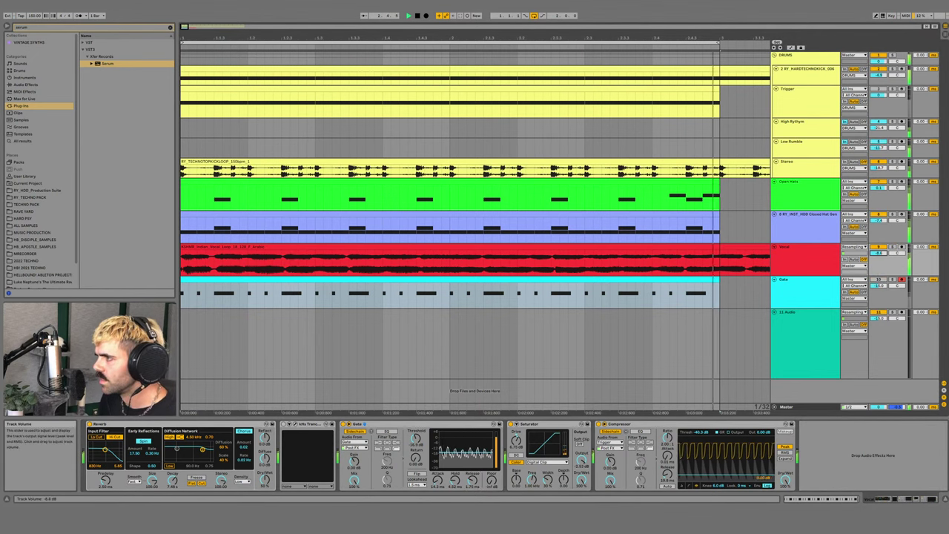
left_click_drag(878, 253, 878, 245)
- Adjust the release and lower the floor to about -70 dB on the Vocal track's Gate device
left_click(804, 252)
left_click_drag(471, 480, 472, 466)
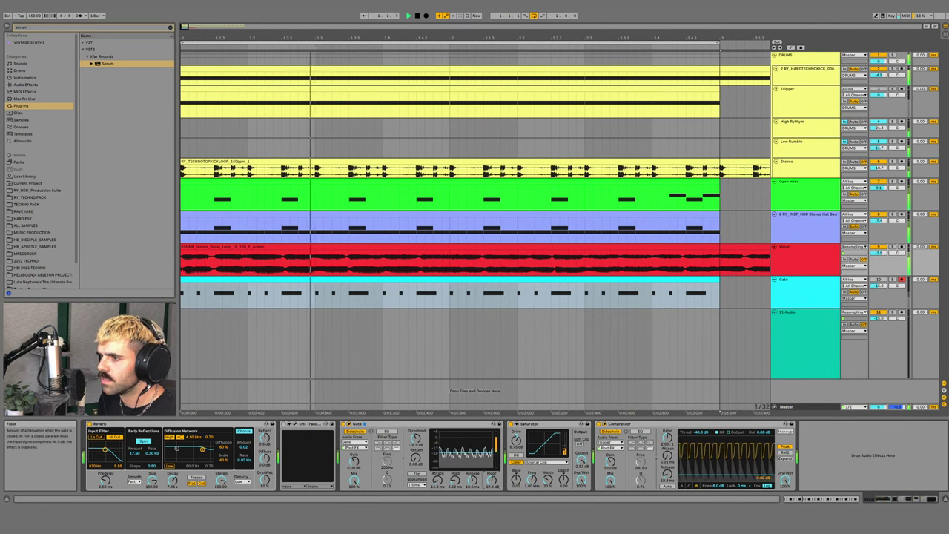
left_click_drag(492, 479, 491, 515)
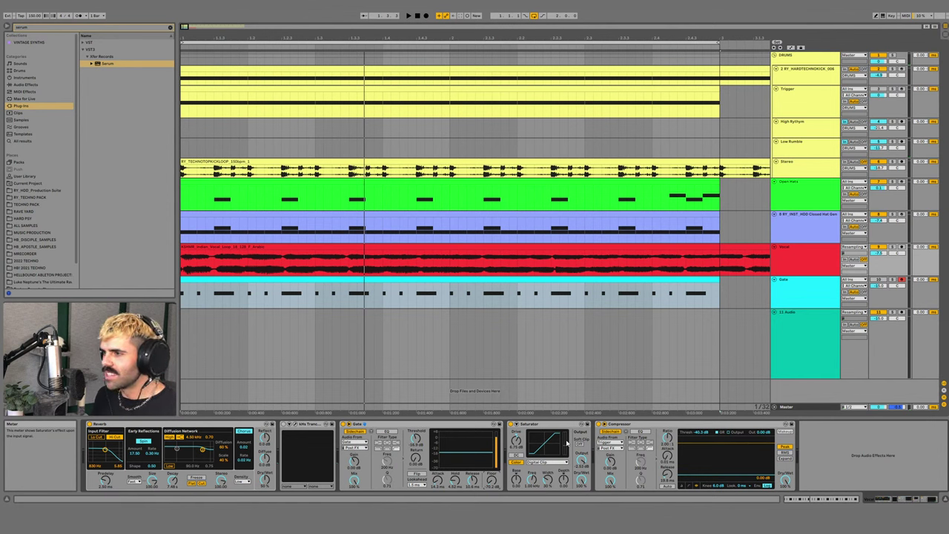
- Insert a new audio track below the Gate track and make the arrangement tracks shorter
key("ctrl+t")
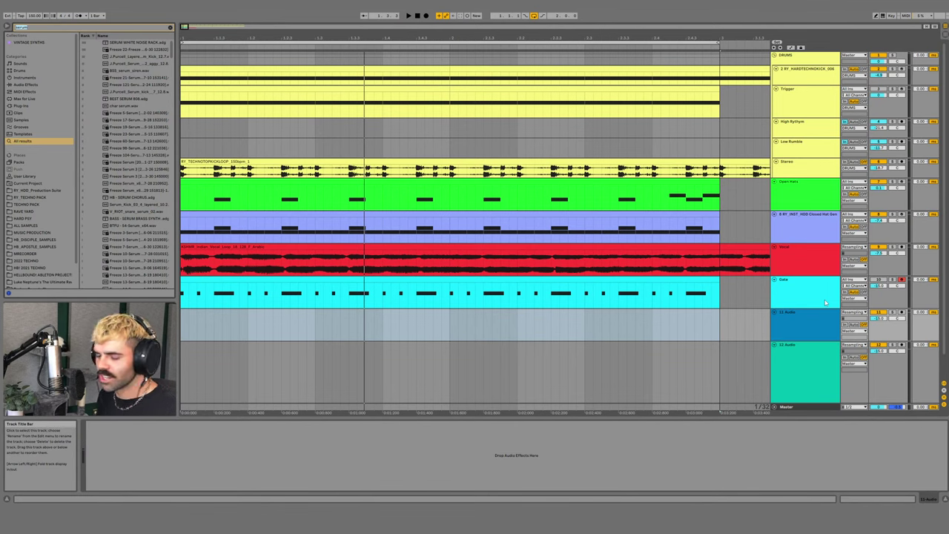
key("ctrl+f")
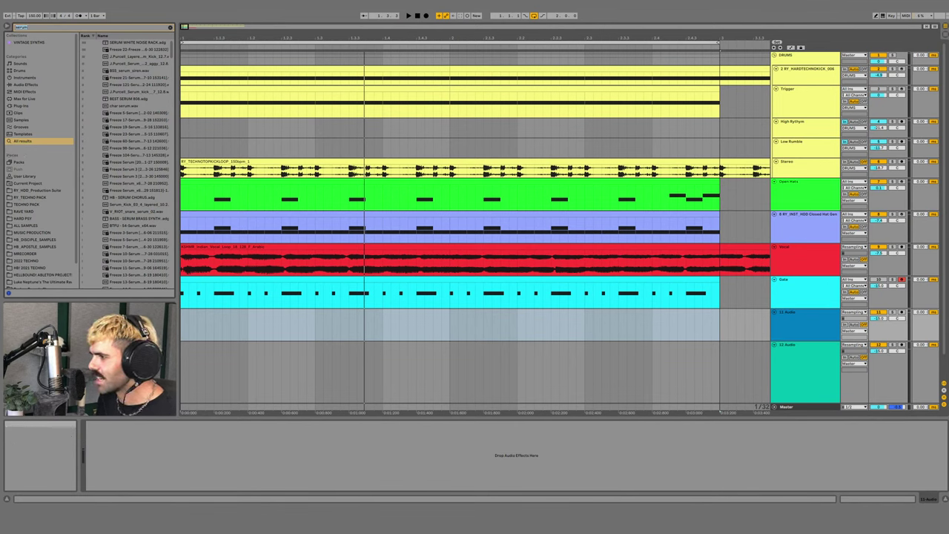
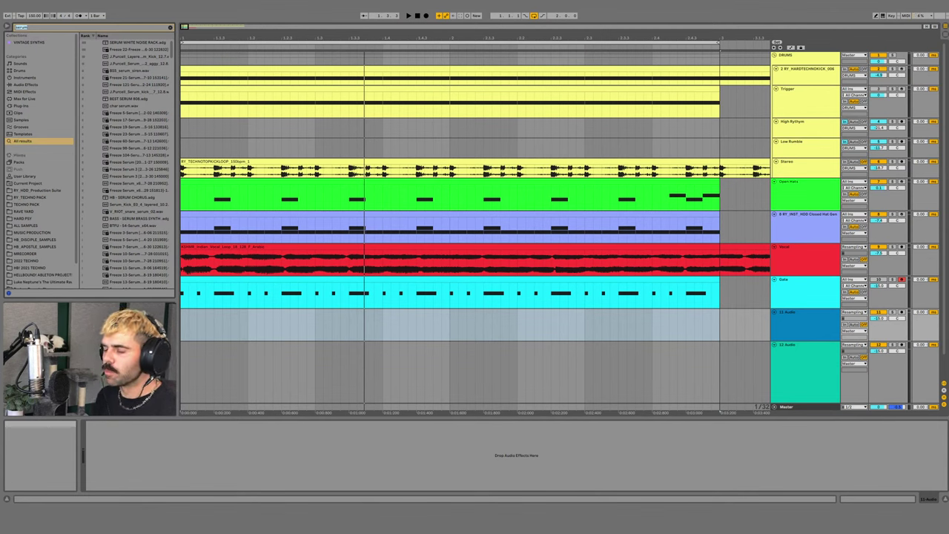
scroll(816, 370, "down", 1)
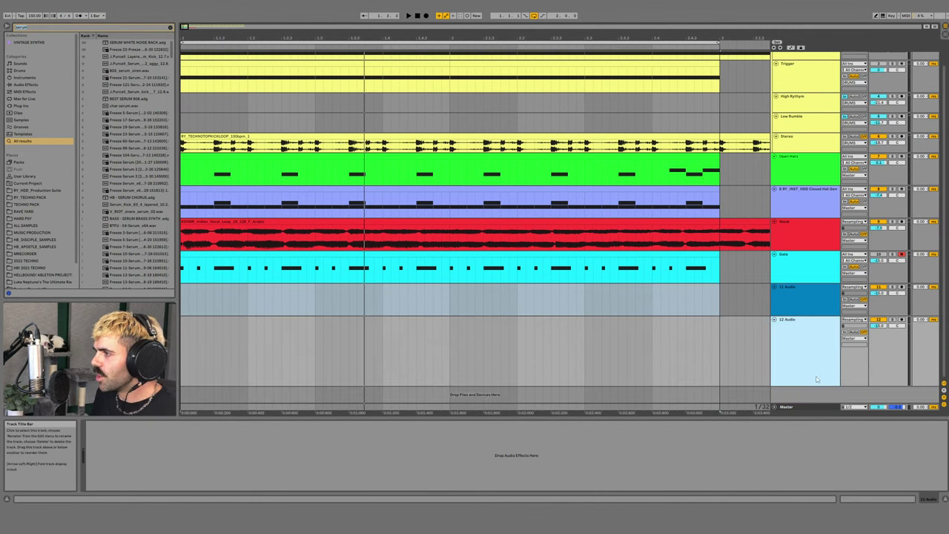
scroll(806, 383, "up", 2)
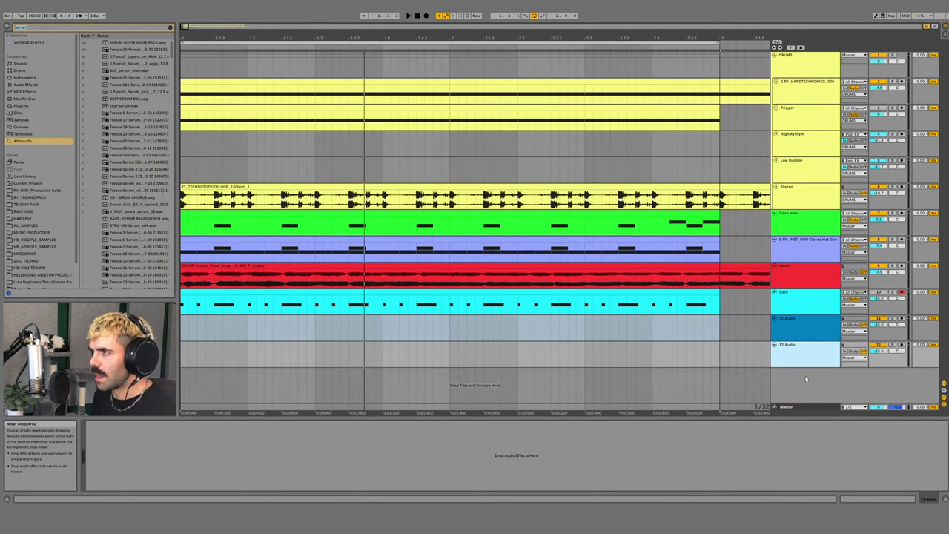
- Insert a MIDI track below the 11 Audio track and load an empty Simpler on it
left_click(808, 338)
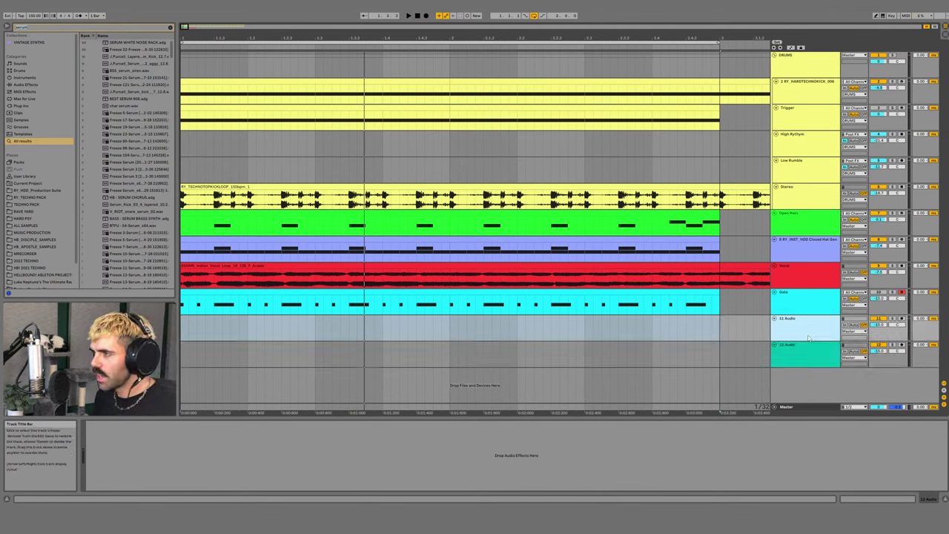
key("ctrl+shift+t")
key("ctrl+f")
type("simpler")
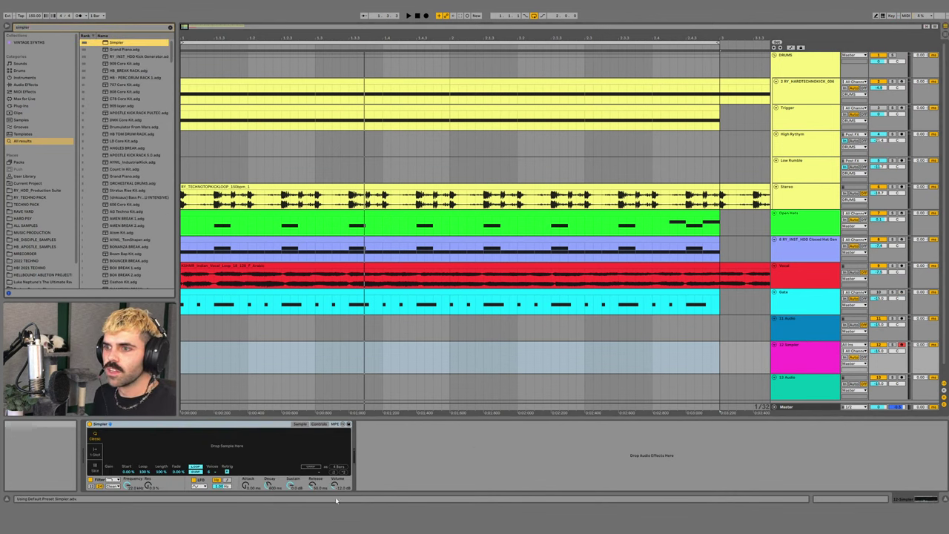
left_click(815, 355)
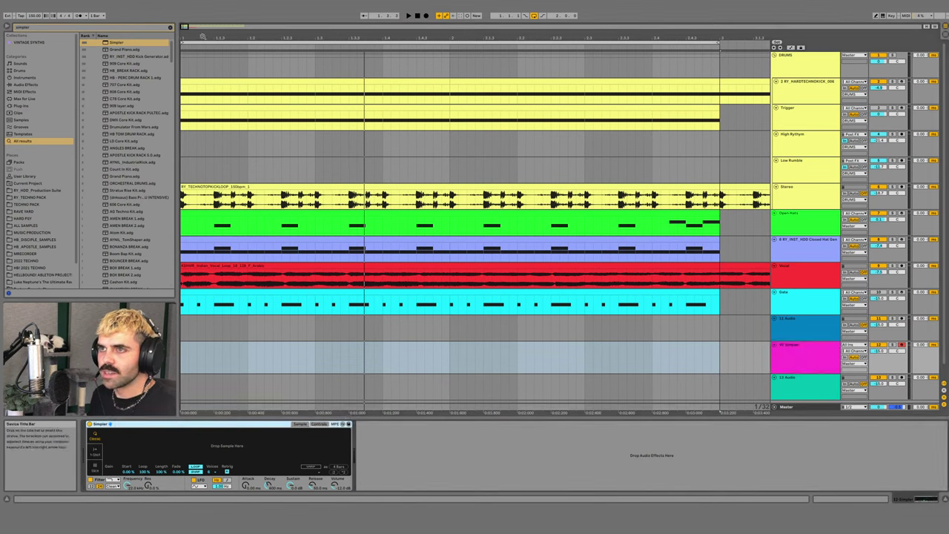
- Clear the browser search and browse the MRECORDER folder, previewing recordings from 2020 for the Simpler track
left_click(170, 29)
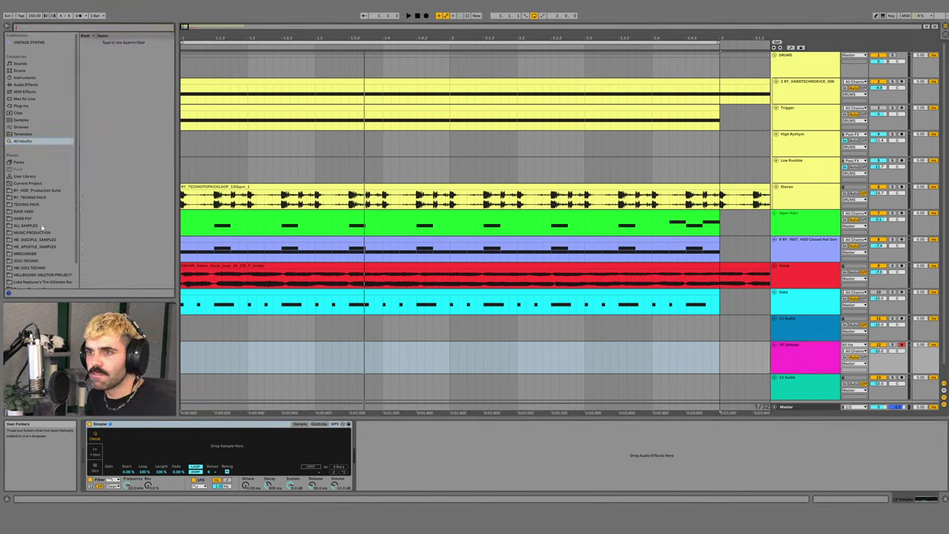
left_click(33, 246)
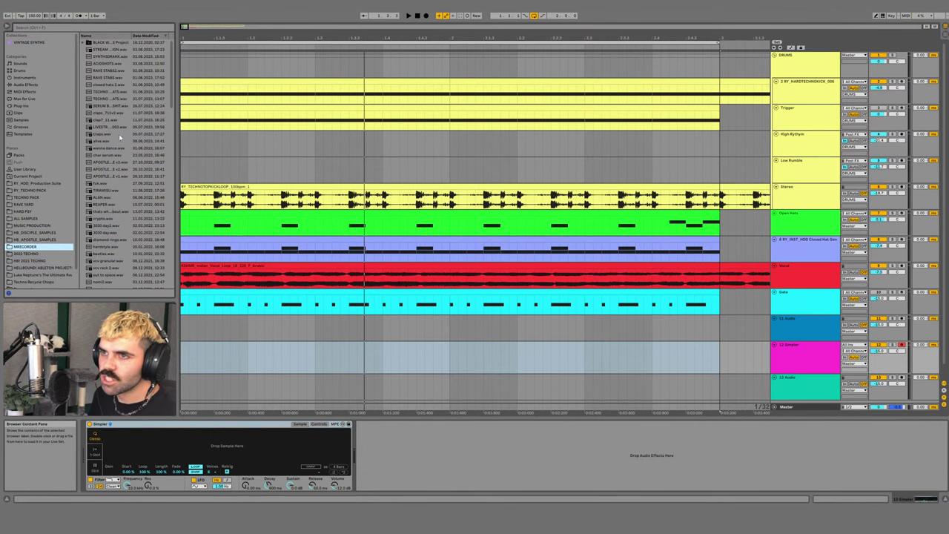
scroll(127, 170, "down", 2)
scroll(127, 170, "down", 3)
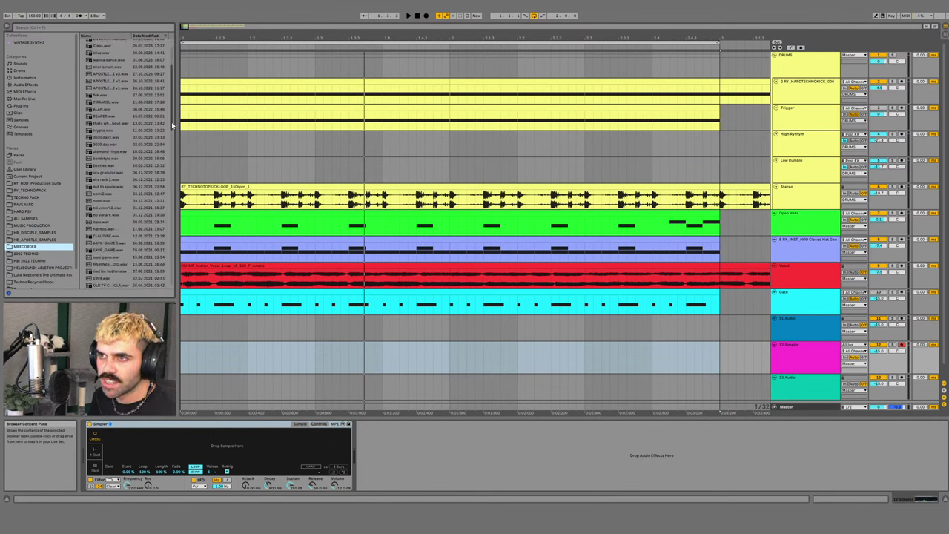
left_click_drag(171, 126, 172, 215)
left_click(126, 205)
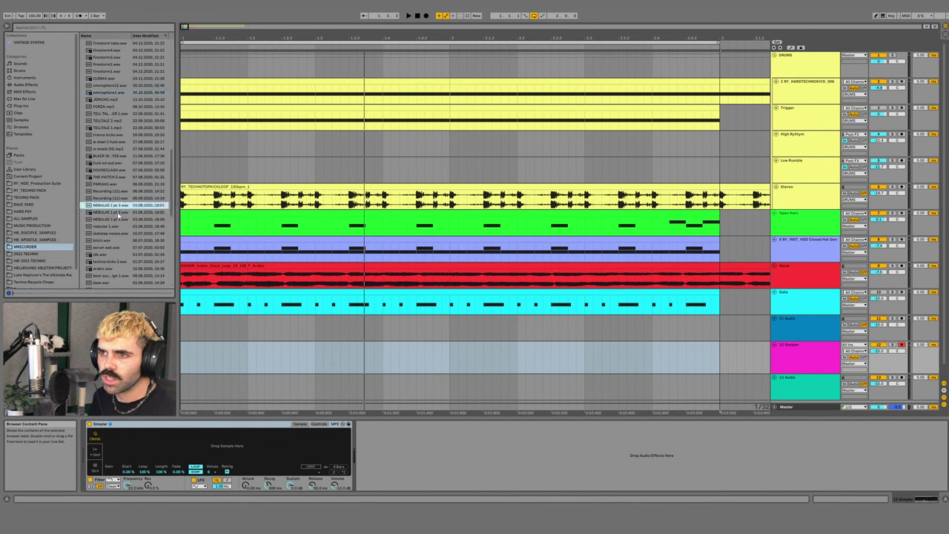
scroll(167, 225, "down", 3)
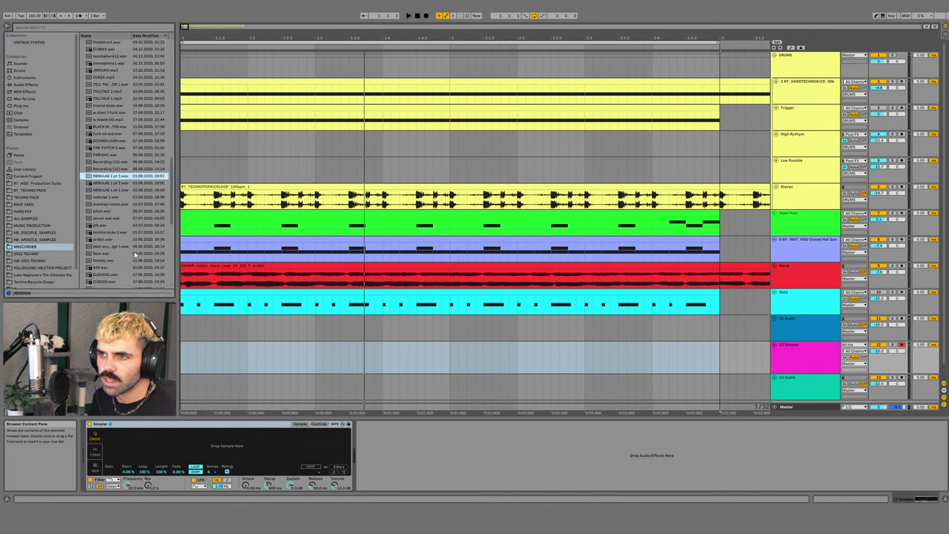
scroll(168, 225, "down", 3)
left_click(104, 244)
scroll(107, 252, "down", 4)
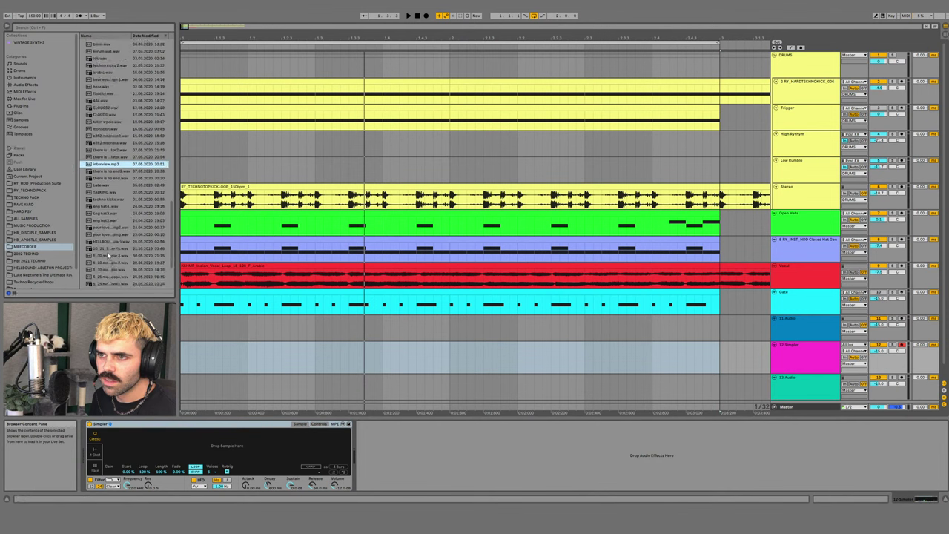
- Audition the oldest recordings in the MRECORDER folder, working back up the list to arabic.wav
left_click(102, 249)
left_click(117, 263)
scroll(125, 272, "down", 3)
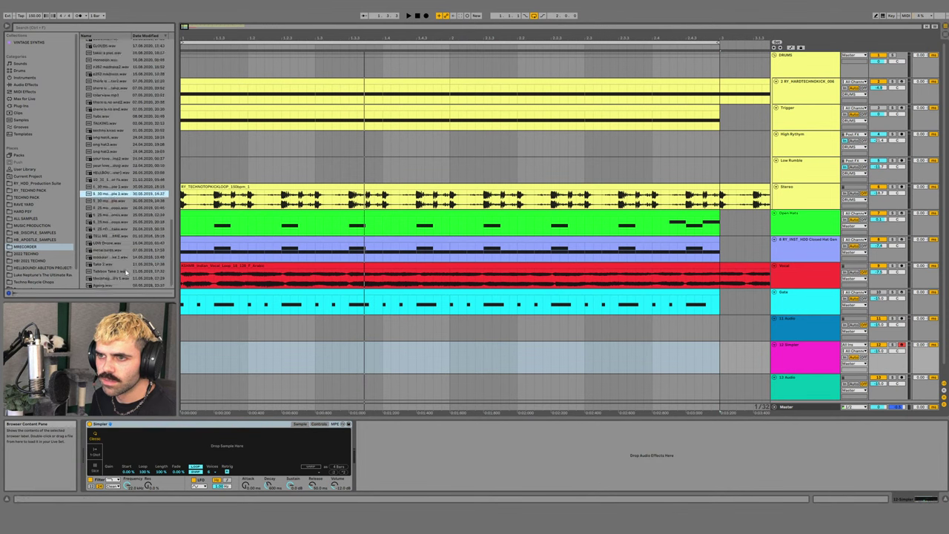
left_click(122, 265)
left_click(116, 243)
left_click(119, 229)
left_click(123, 222)
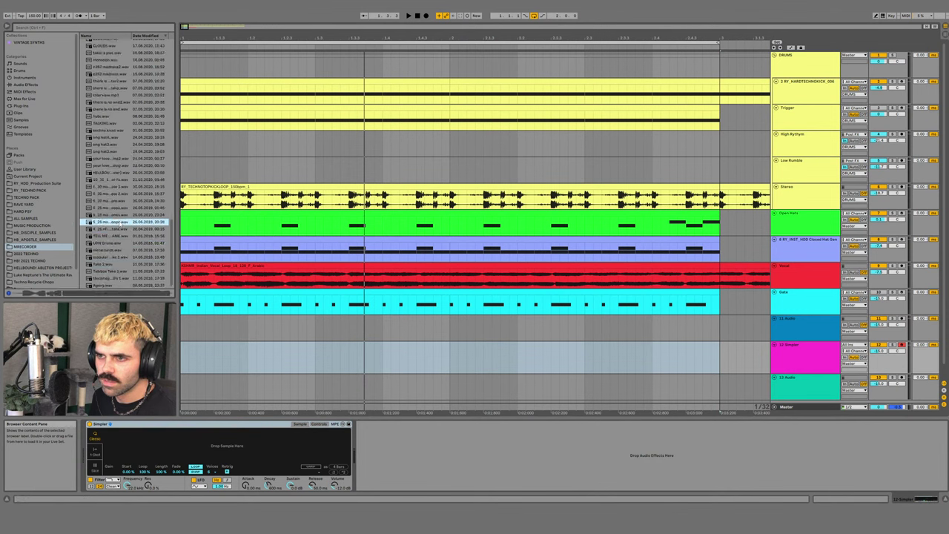
left_click(119, 201)
scroll(172, 237, "up", 2)
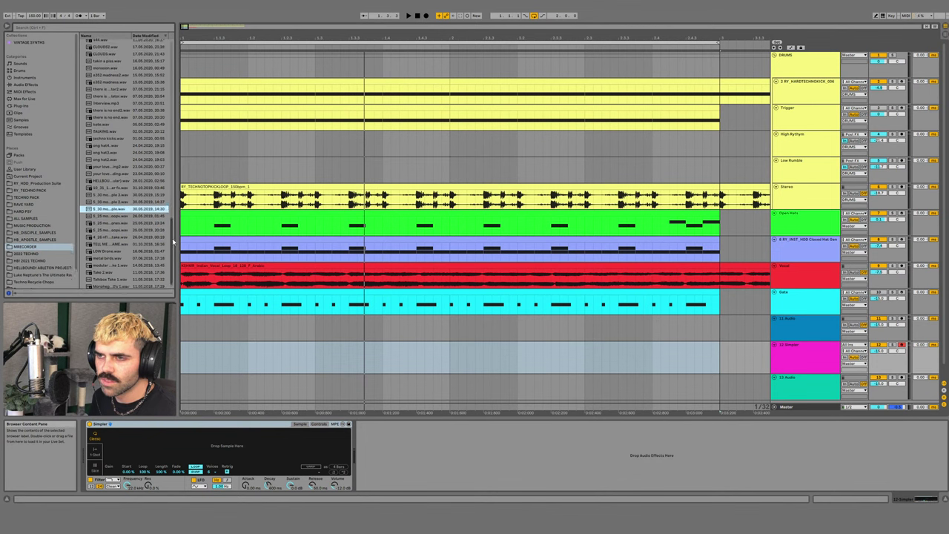
left_click(122, 108)
scroll(122, 126, "up", 4)
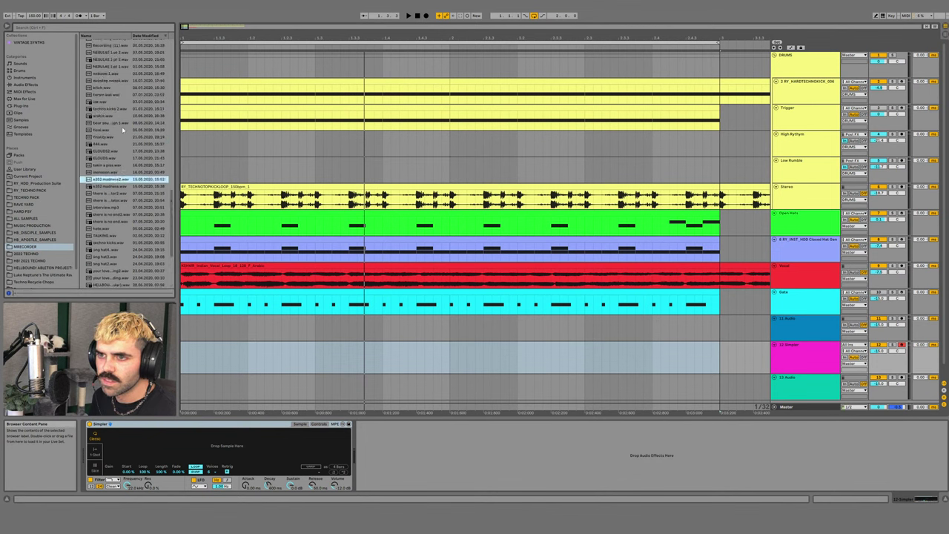
left_click(120, 116)
scroll(120, 118, "up", 3)
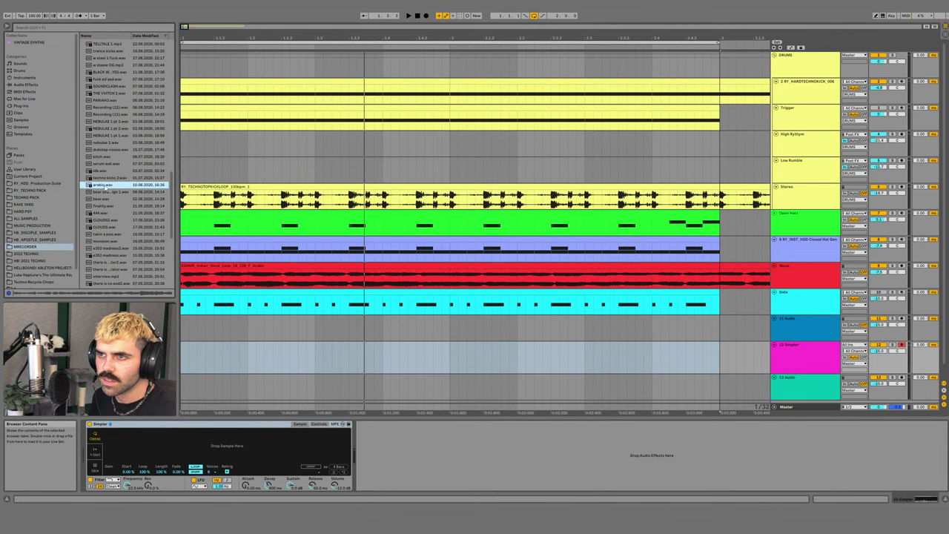
left_click_drag(106, 185, 183, 452)
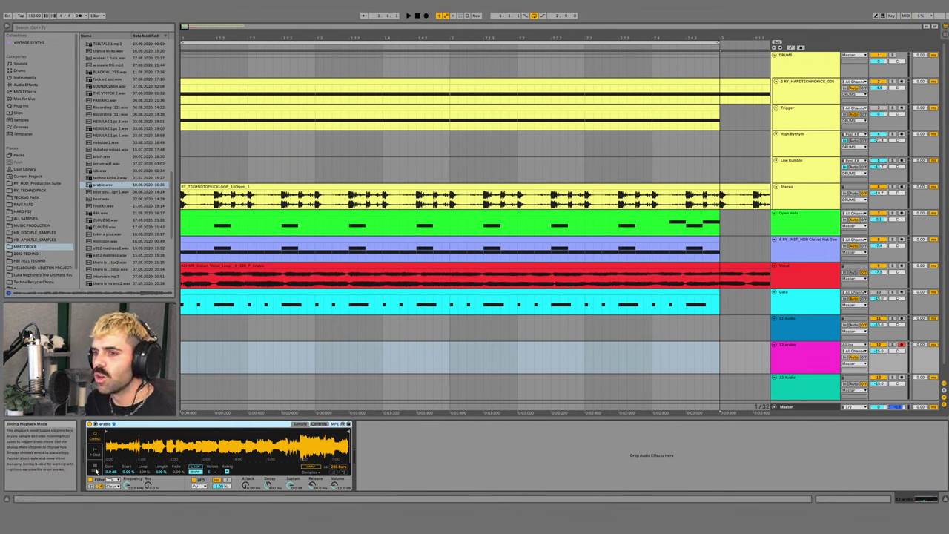
left_click(95, 472)
mouse_move(113, 447)
left_mouse_down()
mouse_move(113, 489)
mouse_move(114, 447)
left_mouse_up()
left_click_drag(196, 440, 196, 482)
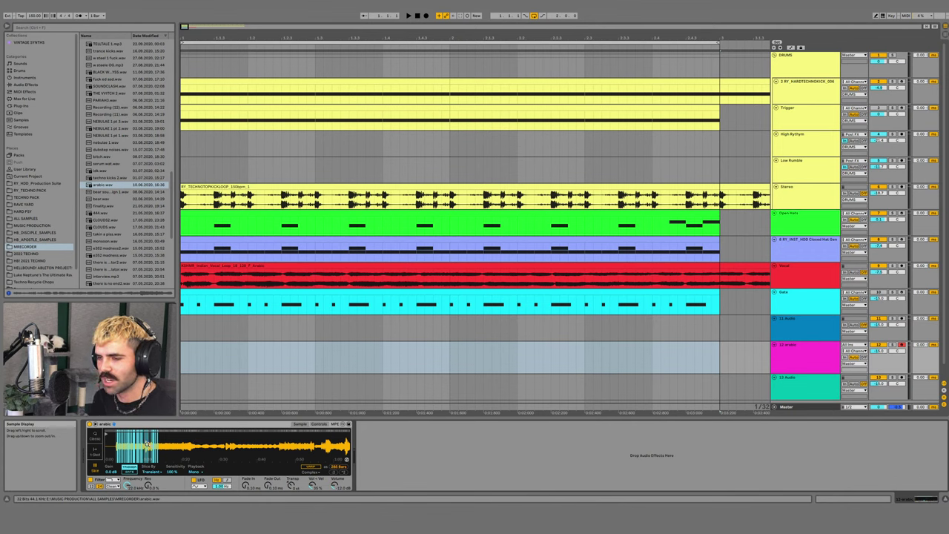
key("Delete")
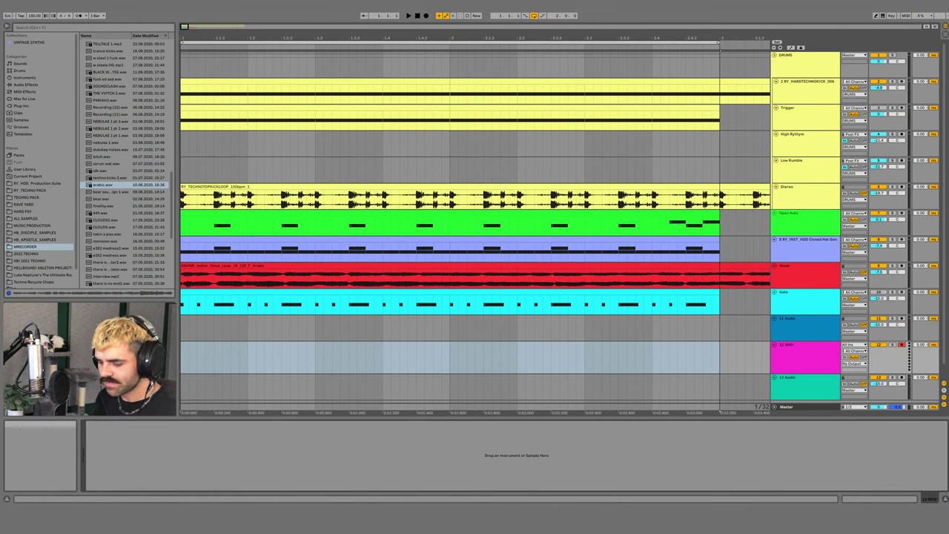
- Search the browser for simpler and load a fresh, empty Simpler on the MIDI track below 11 Audio
key("ctrl+f")
type("simpler")
key("Down")
key("Return")
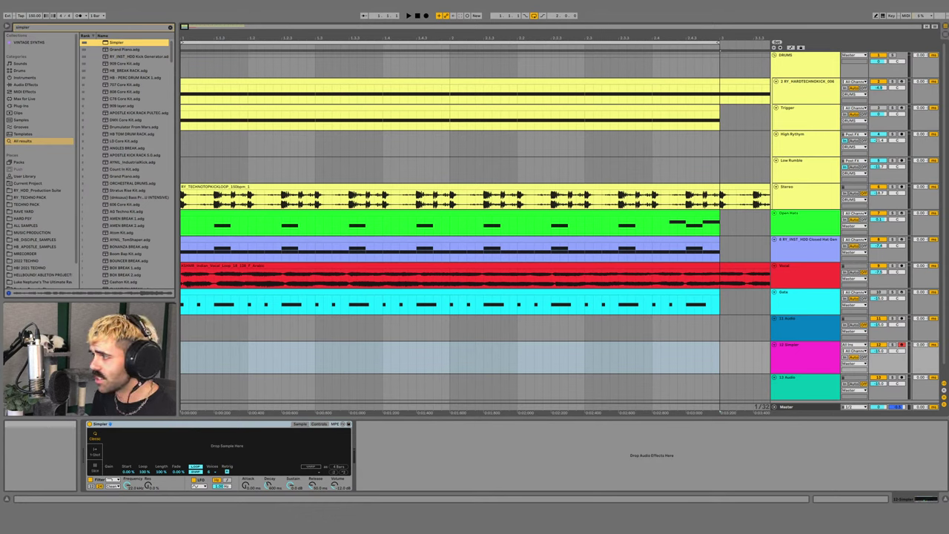
- Load arabic.wav from the MRECORDER folder into Simpler and switch it to slicing playback mode
left_click(170, 28)
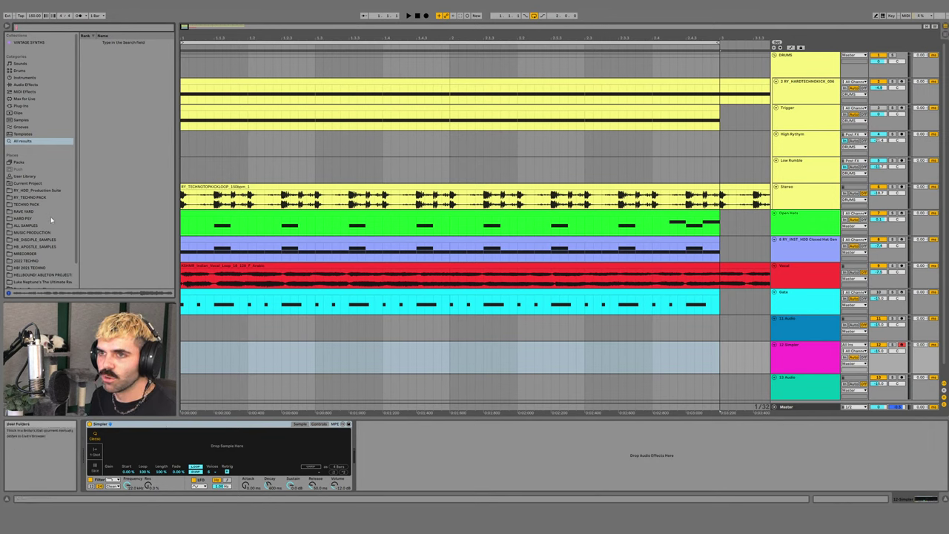
left_click(29, 254)
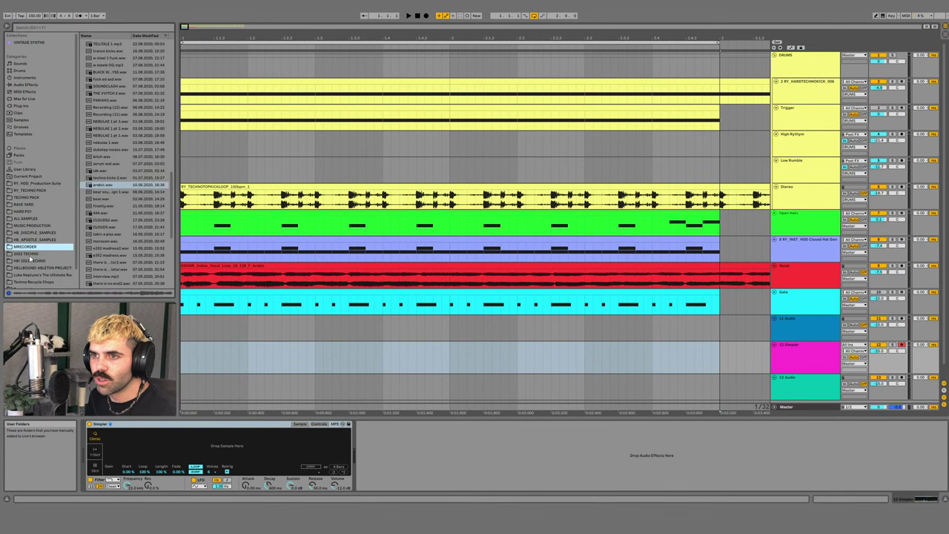
left_click_drag(102, 184, 175, 451)
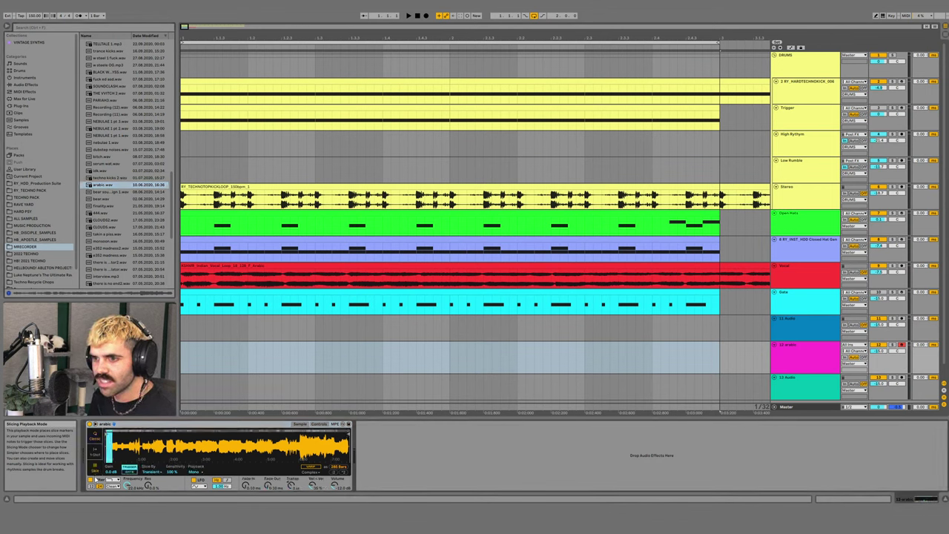
left_click(94, 470)
- Examine the slice markers on the arabic sample and set Simpler to slice by Beat
left_click_drag(141, 445, 161, 476)
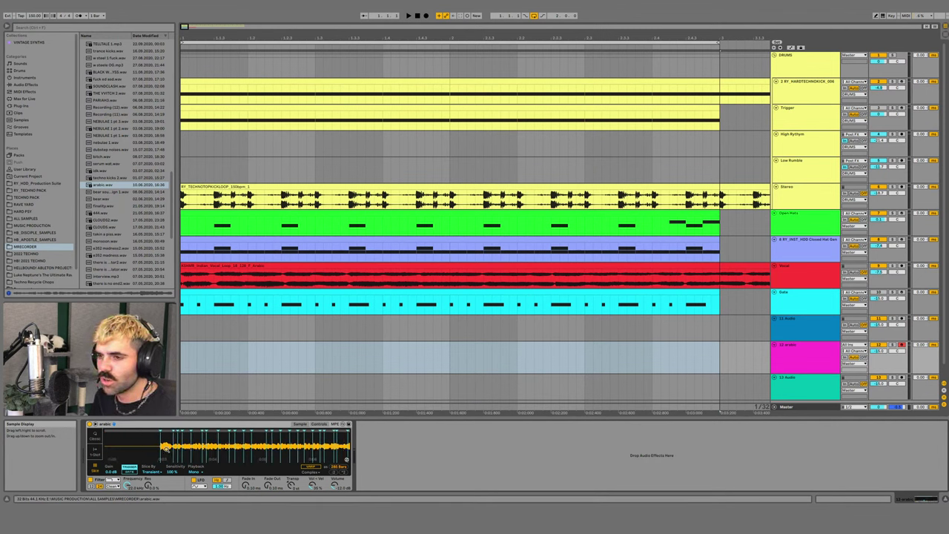
left_click_drag(241, 450, 153, 446)
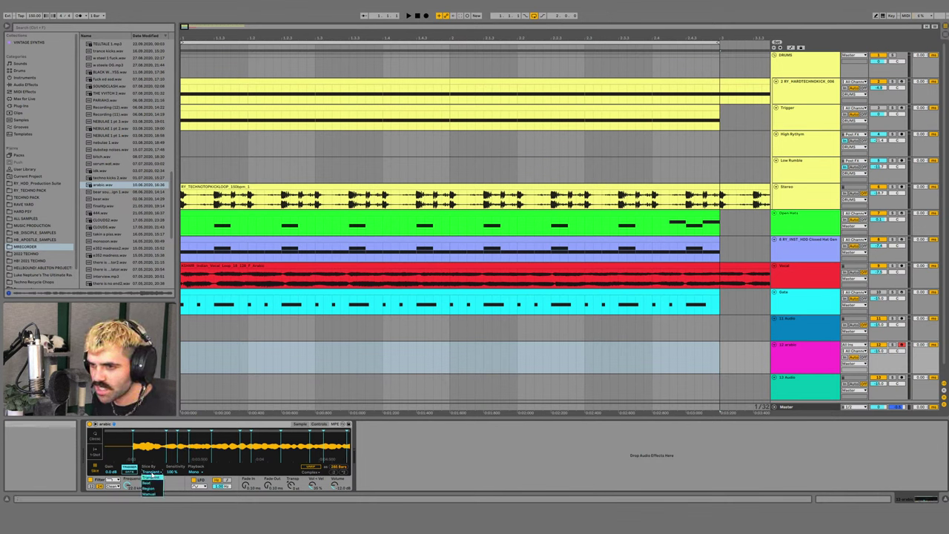
left_click(147, 482)
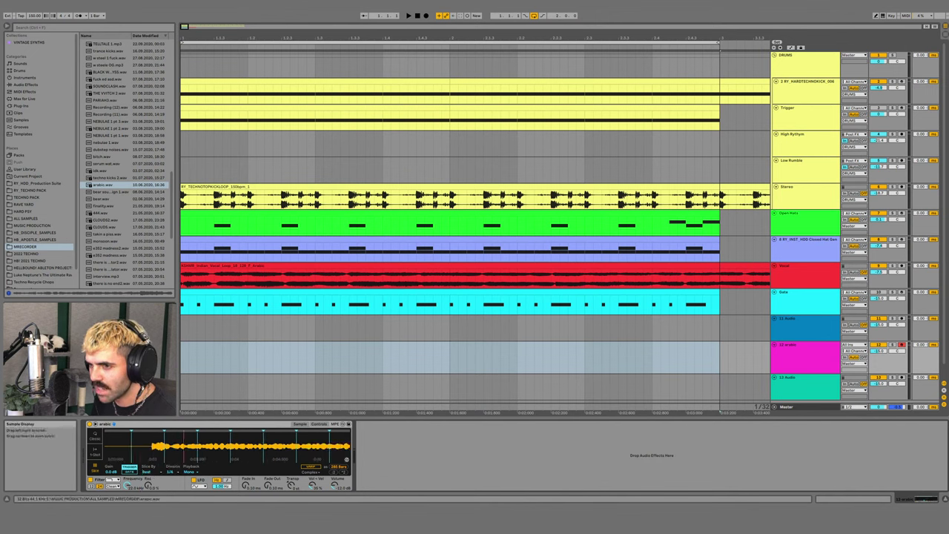
left_click_drag(178, 456, 141, 448)
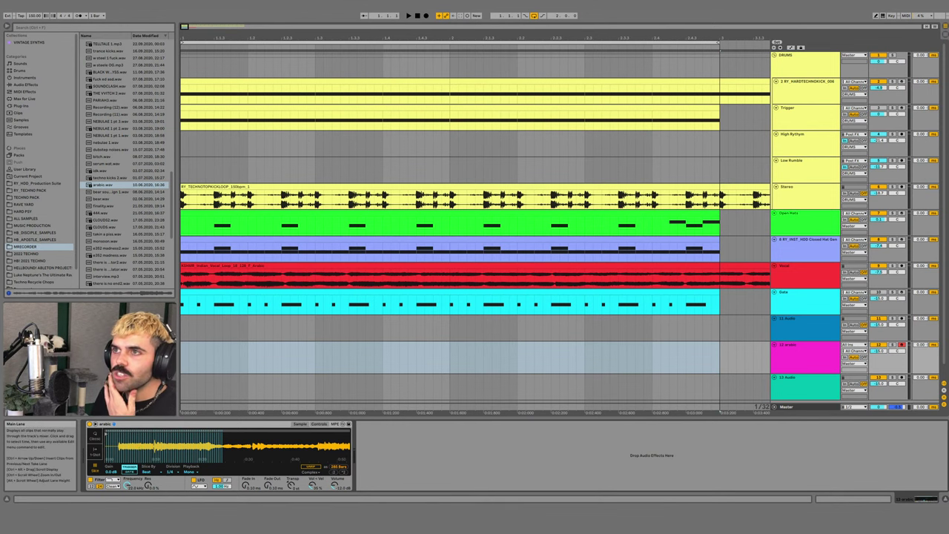
- Select the first bar on the arabic track, from 1.1.1 to 2.1.1, and set the arrangement loop to it
left_click_drag(195, 36, 196, 44)
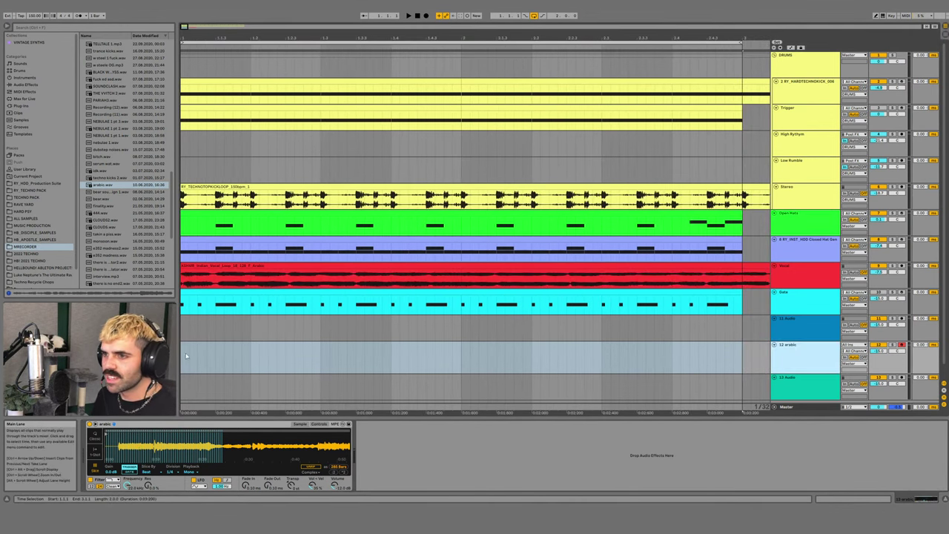
left_click(465, 357)
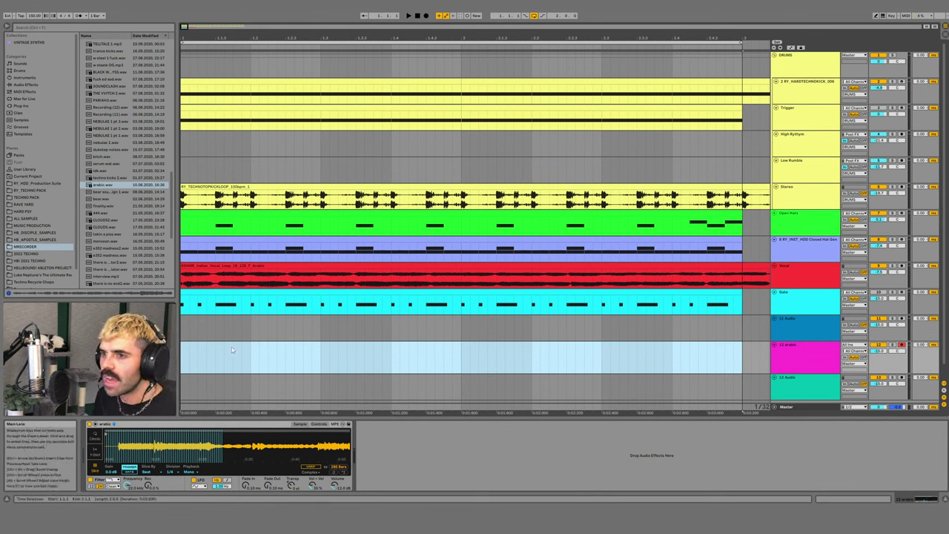
left_click_drag(116, 438, 125, 443)
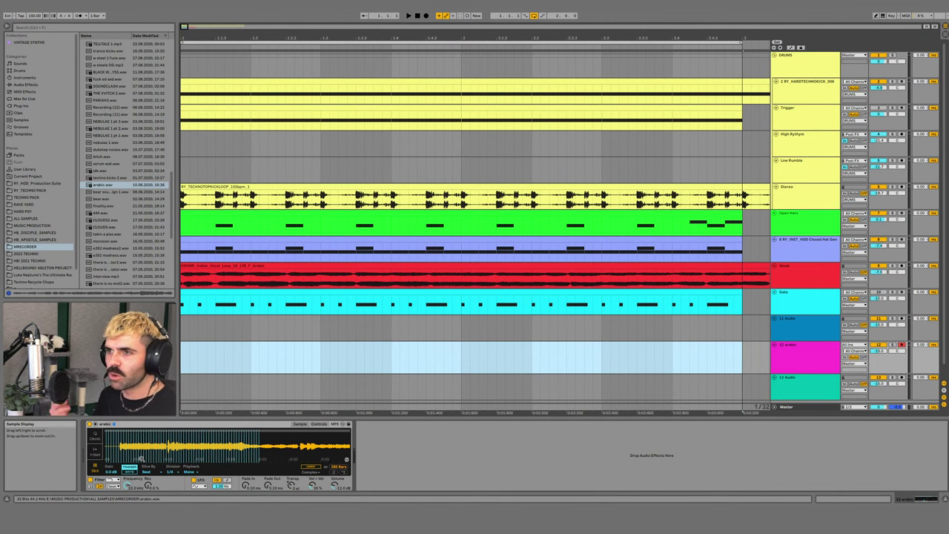
left_click_drag(220, 38, 220, 28)
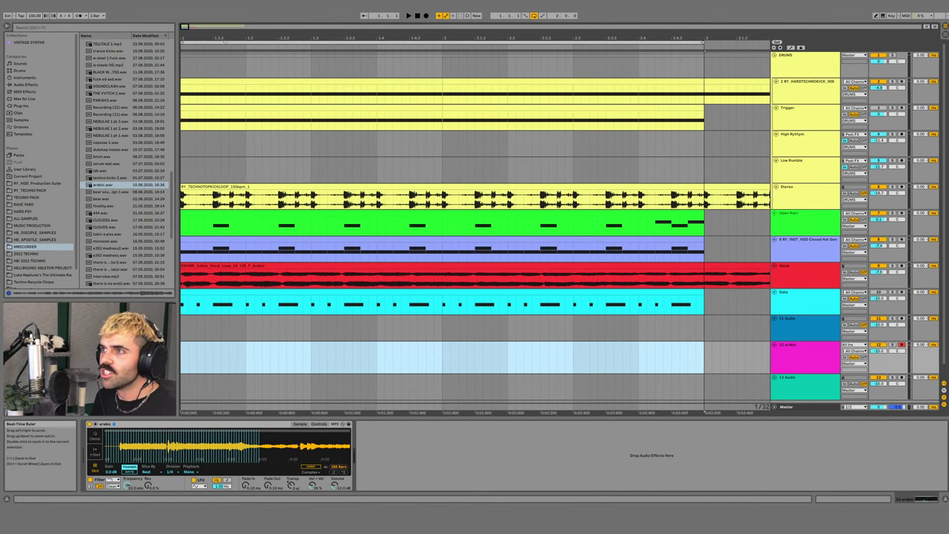
left_click_drag(441, 356, 180, 357)
key("ctrl+l")
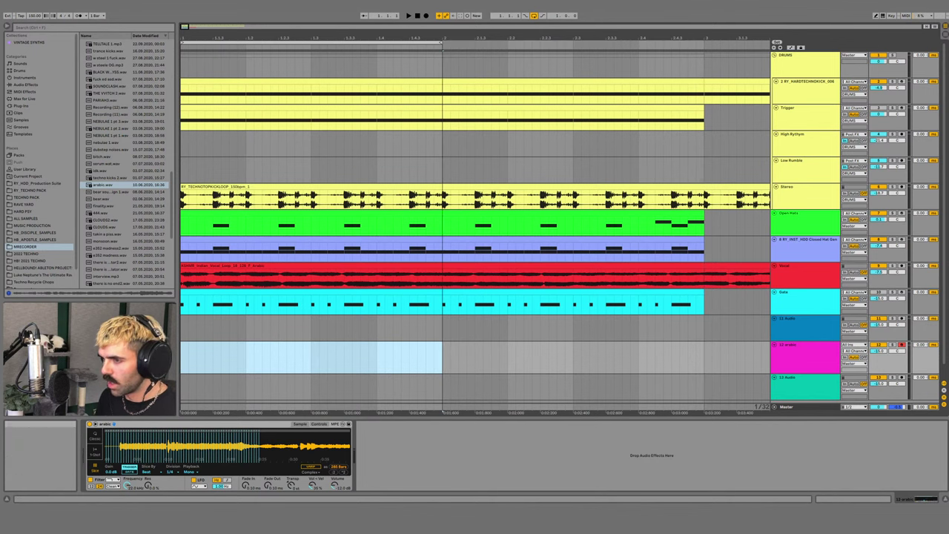
left_click_drag(326, 38, 325, 52)
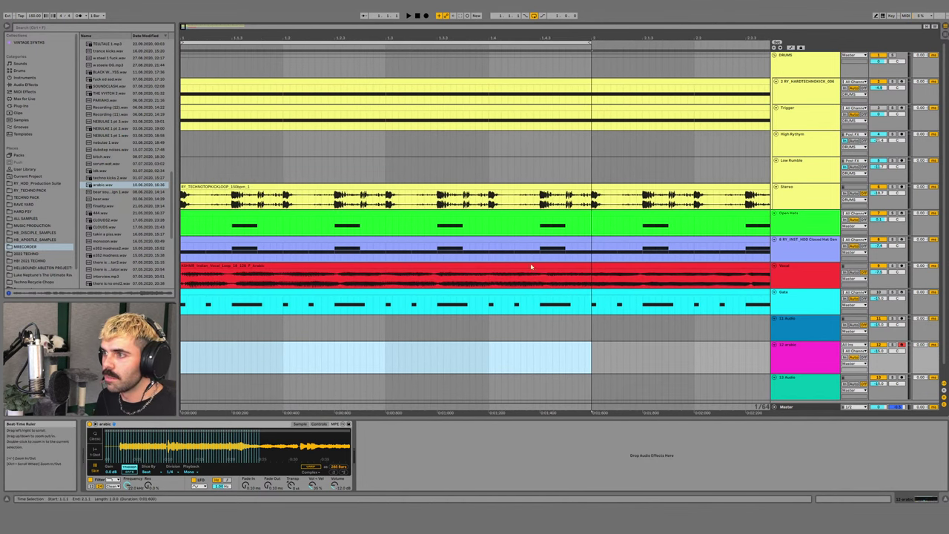
- Insert an empty one-bar MIDI clip over the looped bar on the arabic track
left_click_drag(593, 355, 549, 359)
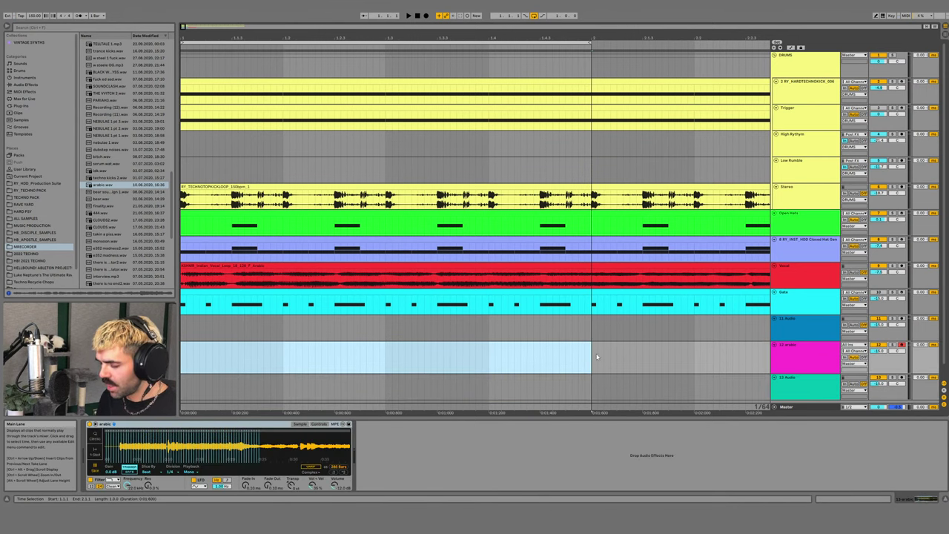
key("ctrl+shift+m")
right_click(589, 344)
left_click(638, 443)
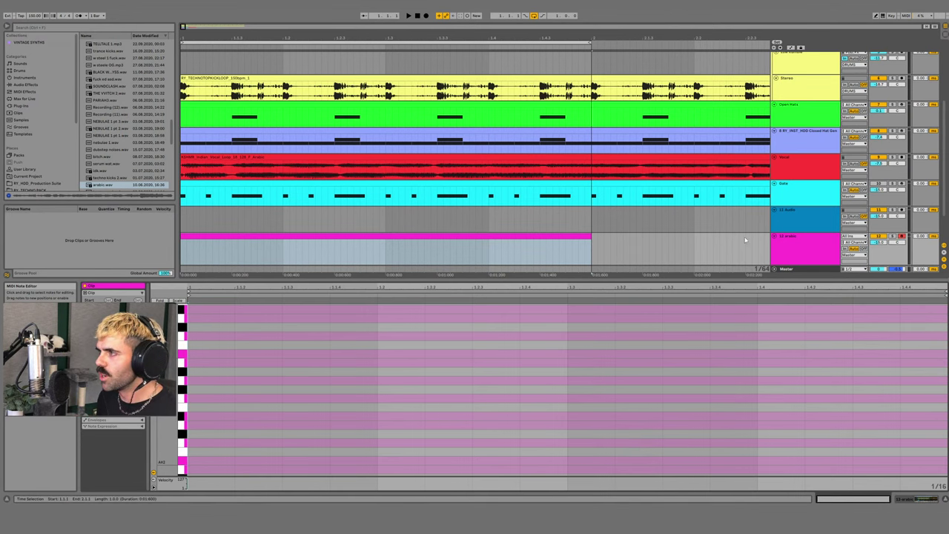
- Play the looped bar while toggling the Vocal track's activator, and display the Vocal track's device chain
key("space")
key("shift+Tab")
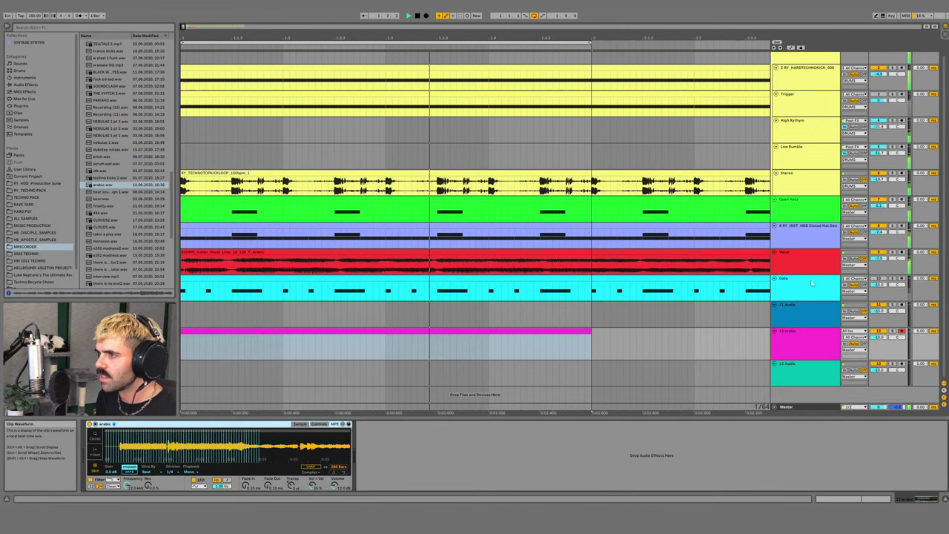
left_click(873, 252)
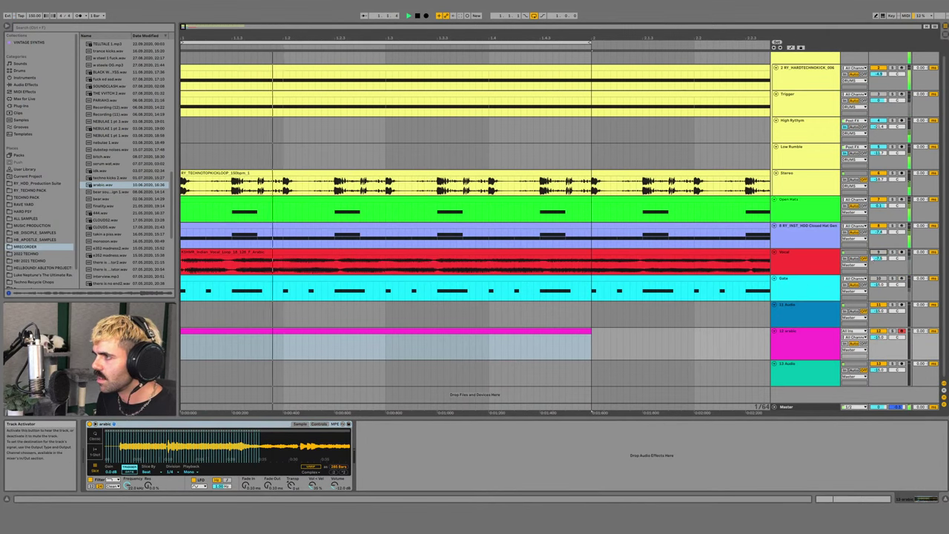
left_click(810, 267)
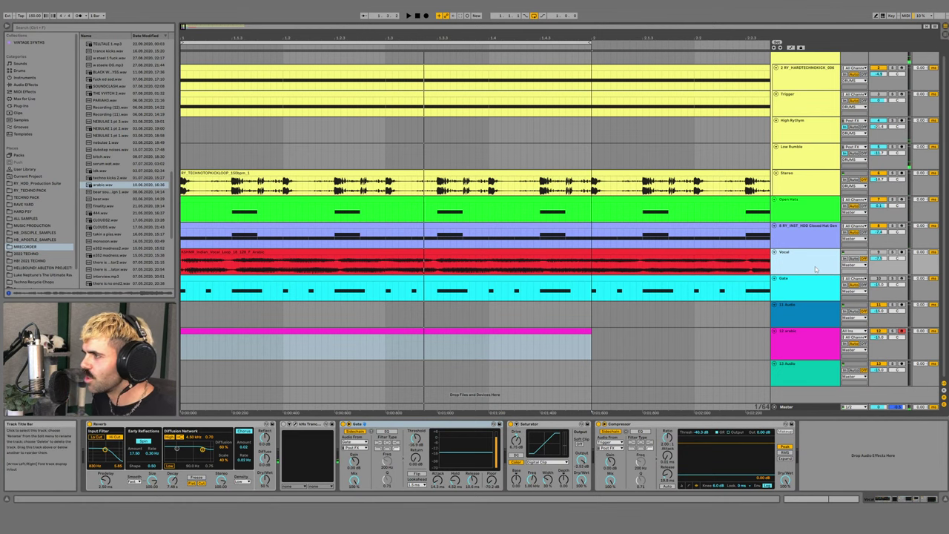
- Open the arabic track's one-bar MIDI clip in the note editor
left_click(470, 332)
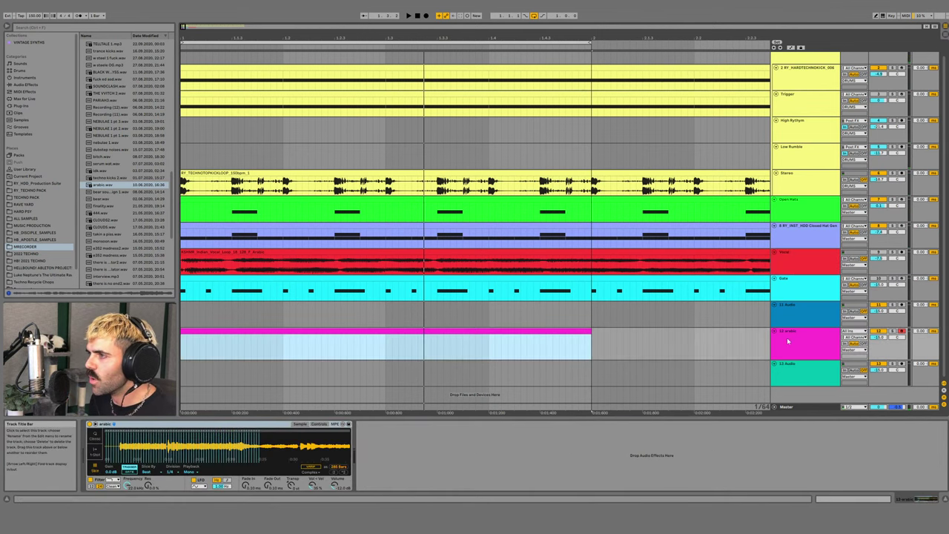
double_click(466, 331)
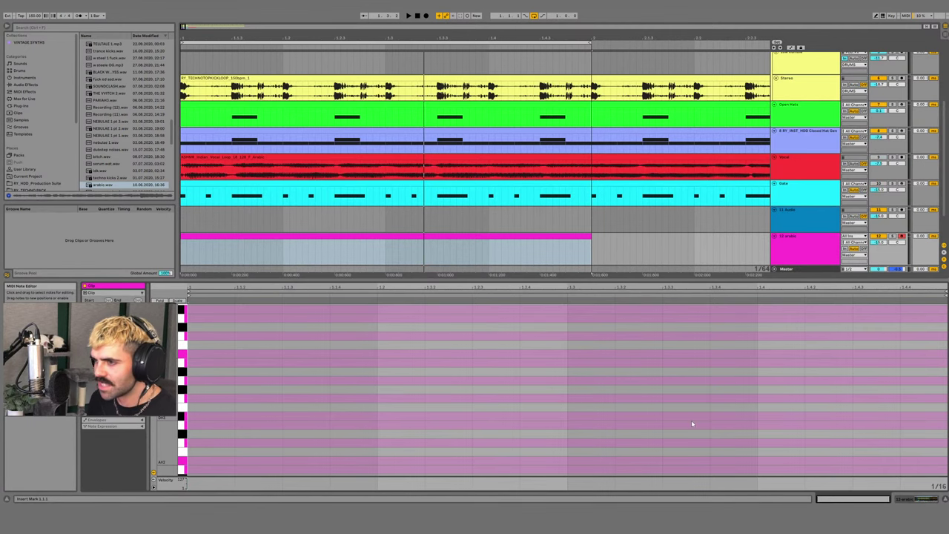
- Add a 1/16 note at 1.3.3 in the arabic clip during playback and move it up to E#
scroll(694, 457, "down", 3)
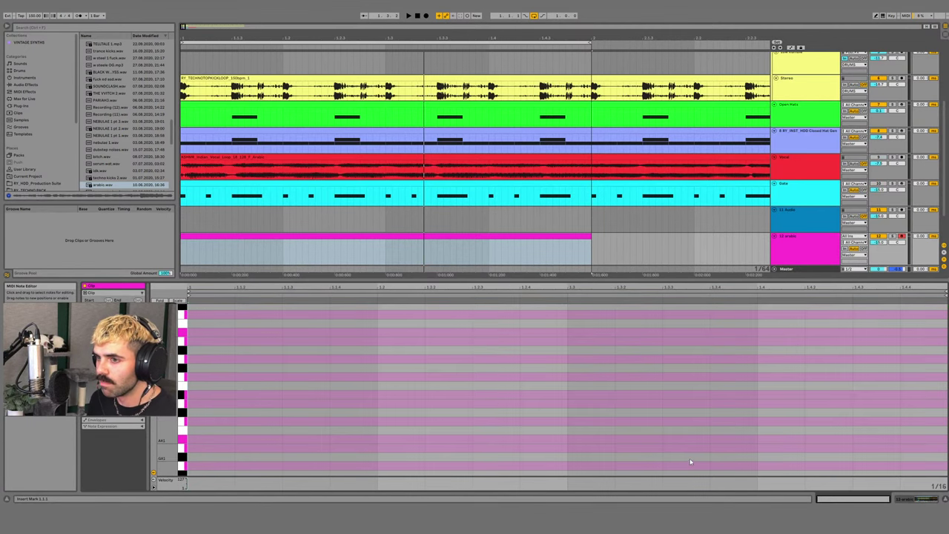
key("space")
double_click(700, 405)
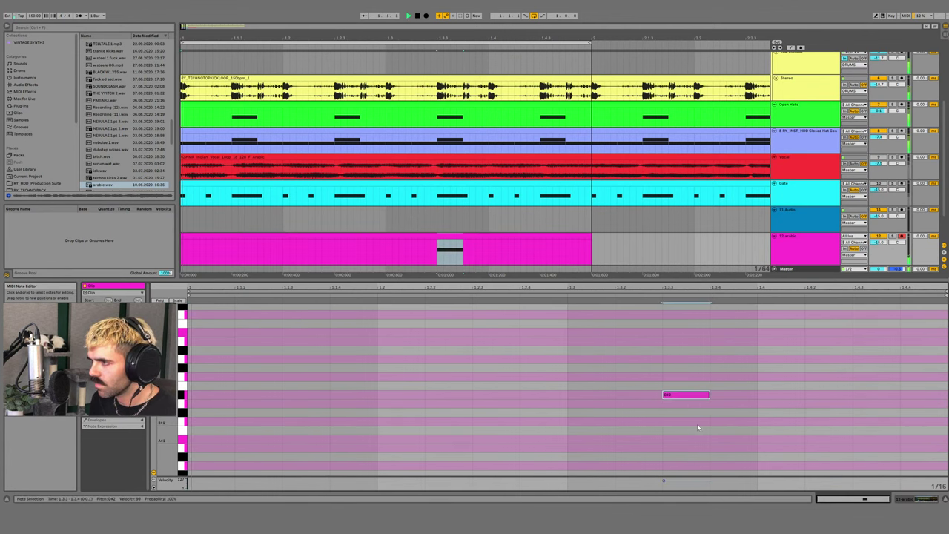
key("Up")
key("Up")
key("Up")
- Display the arabic track's Simpler, reset the track volume to 0 dB, and toggle the track's solo during playback
key("shift+Tab")
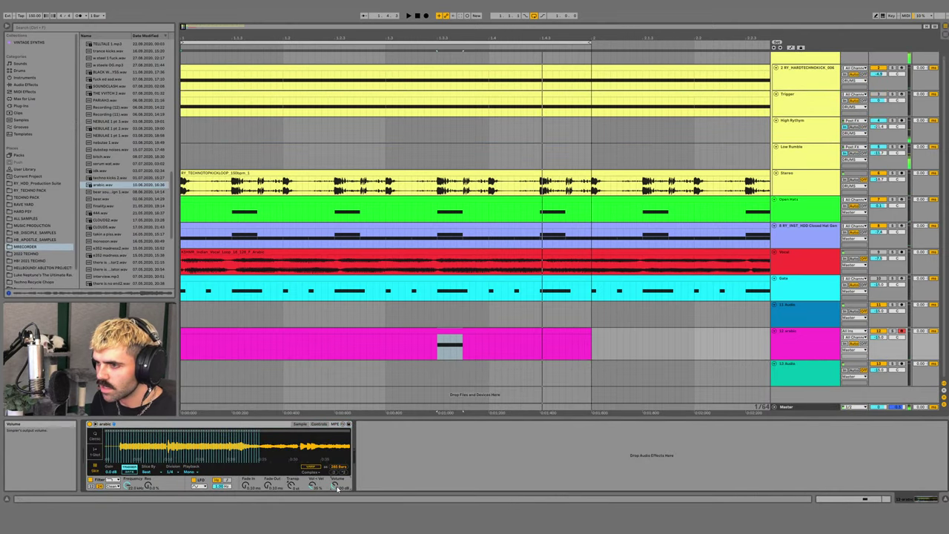
left_click(437, 349)
key("space")
double_click(879, 337)
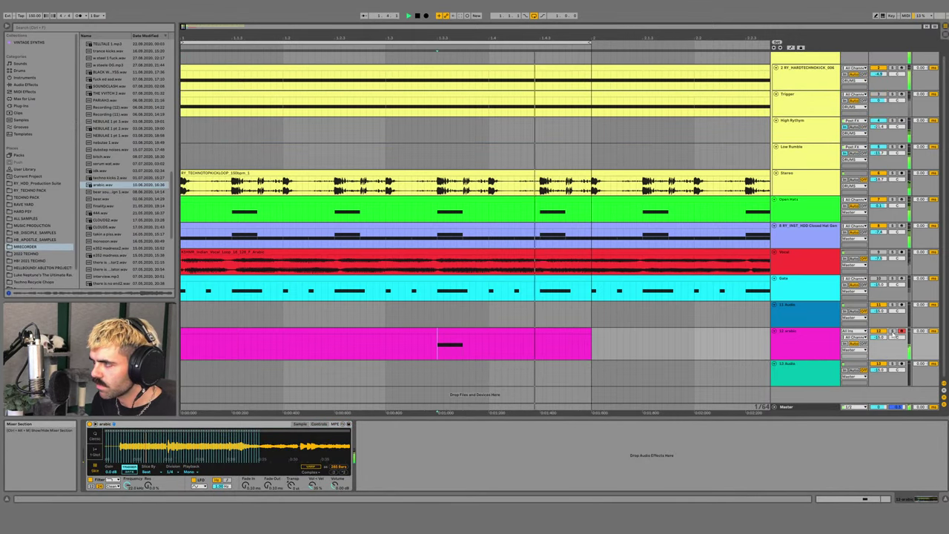
left_click(892, 331)
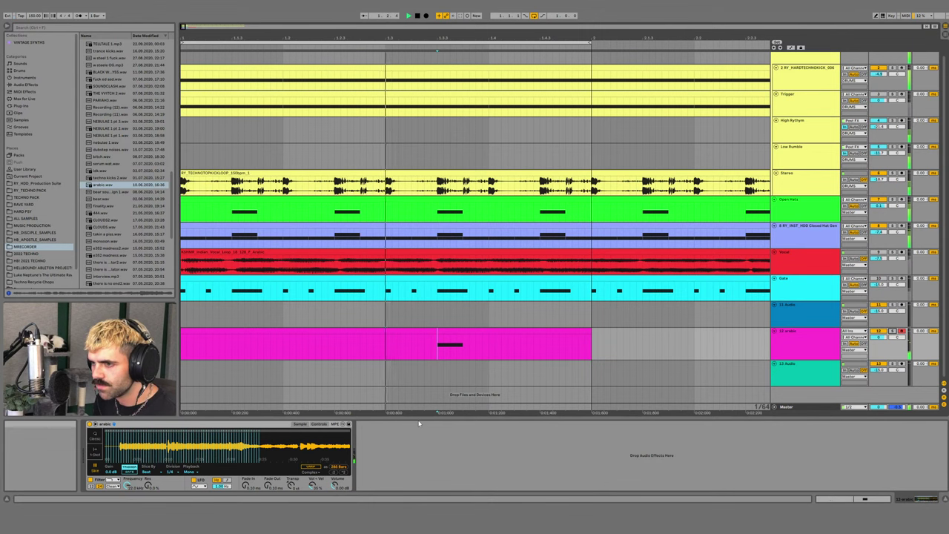
left_click(336, 315)
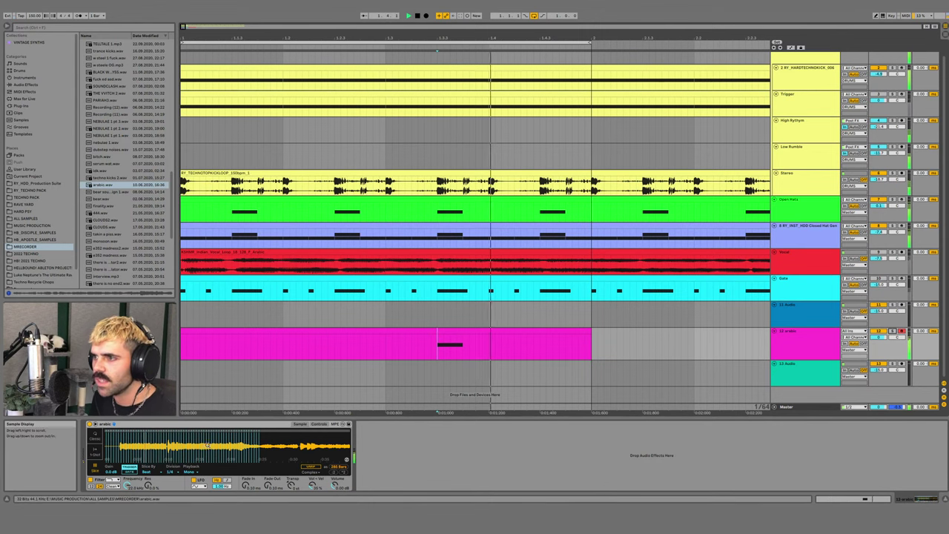
- Open the arabic clip in the note editor and listen to the looped bar with its 1.3.3 note
double_click(309, 331)
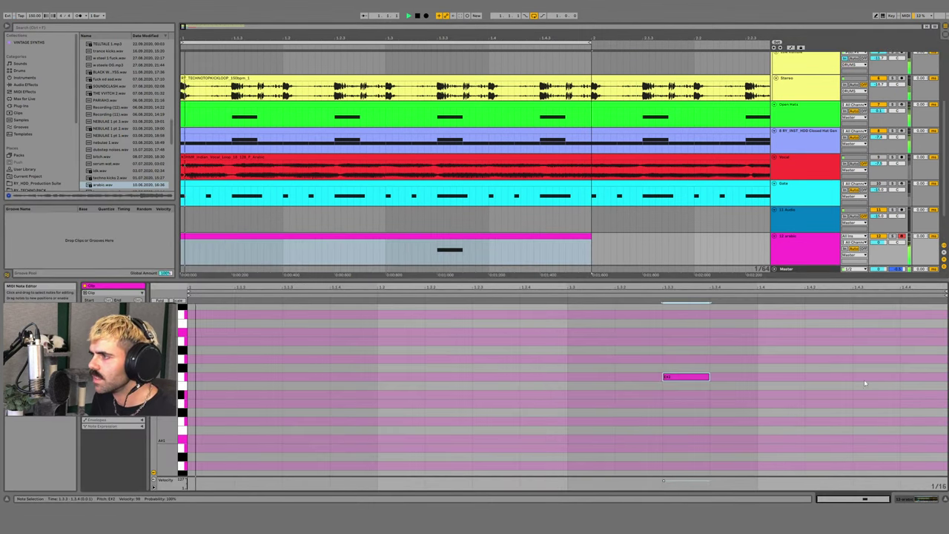
key("shift+Tab")
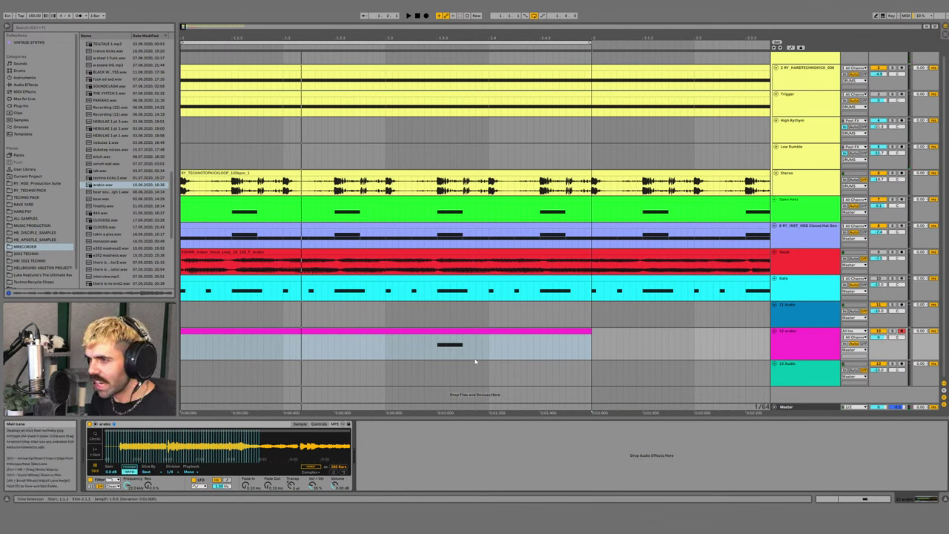
double_click(454, 341)
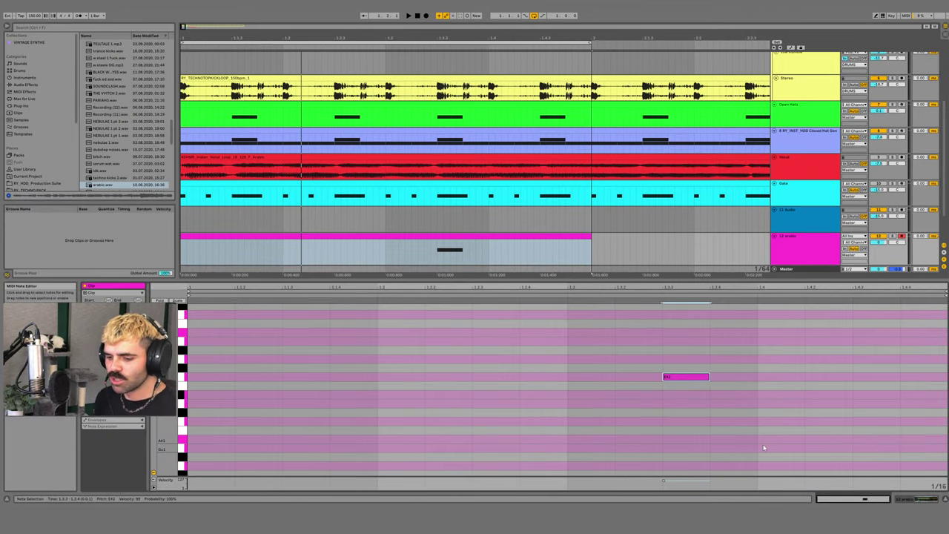
key("space")
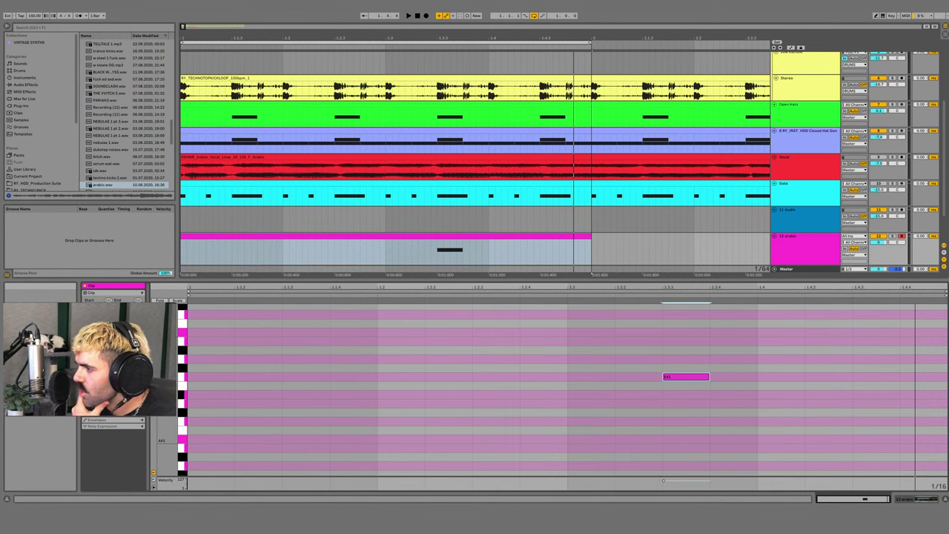
- Switch to Discord, browse the posts in the music-feedback channel, and minimise its window
key("alt+Tab")
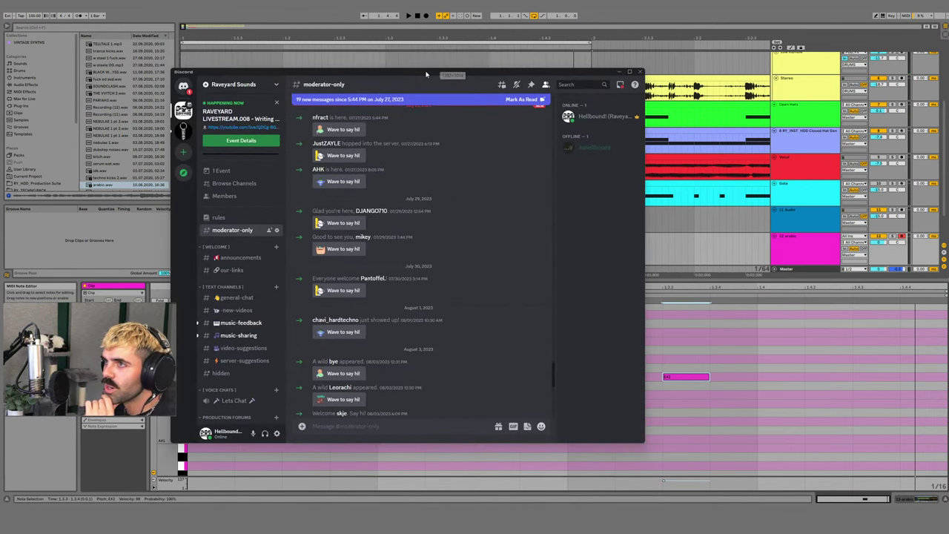
left_click_drag(441, 70, 532, 76)
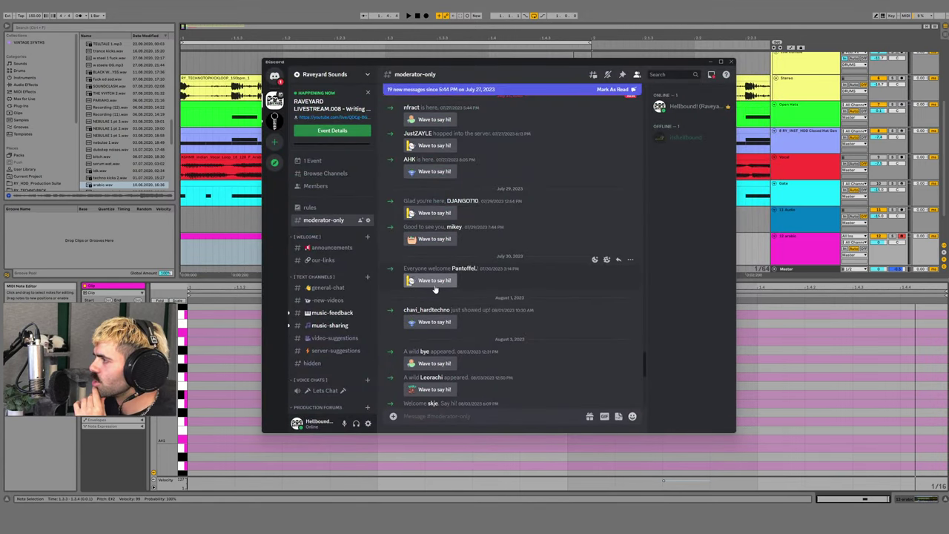
left_click(319, 314)
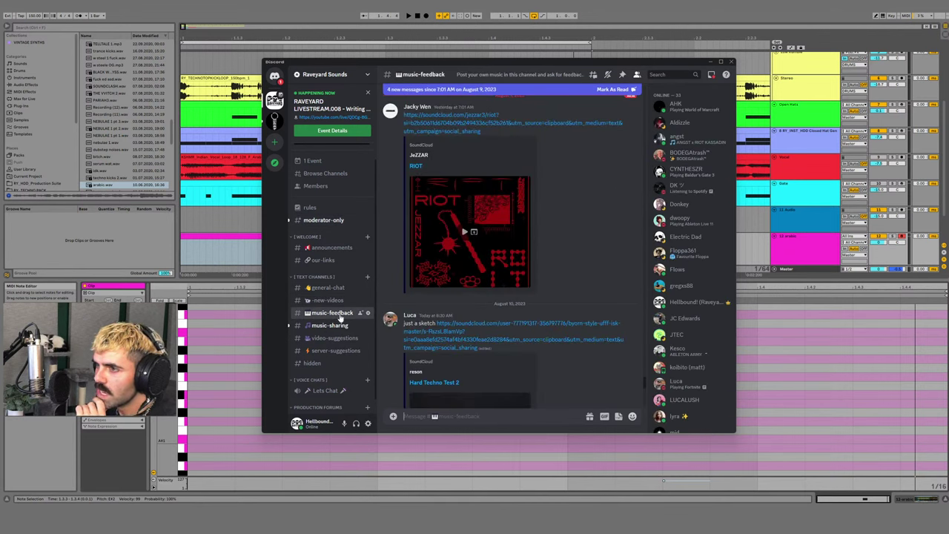
scroll(396, 313, "down", 6)
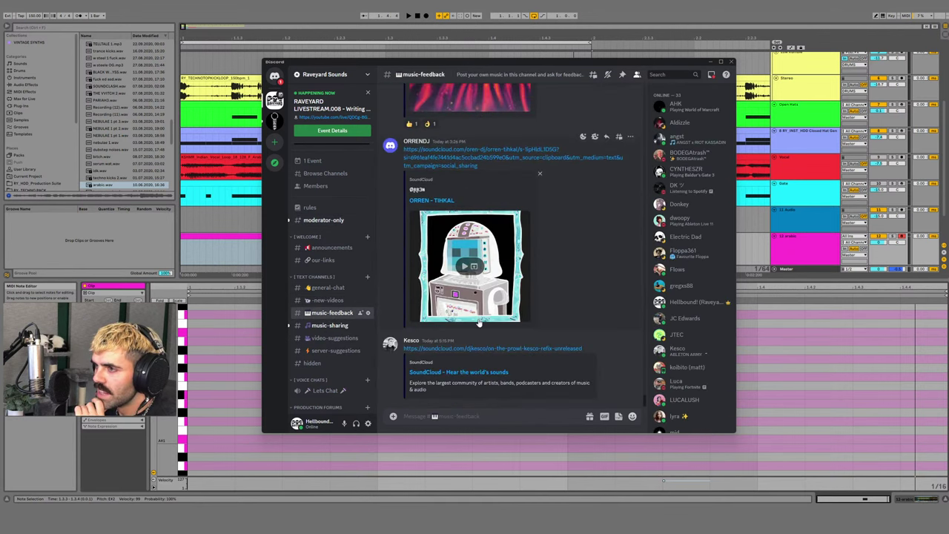
scroll(483, 333, "up", 5)
scroll(483, 334, "up", 5)
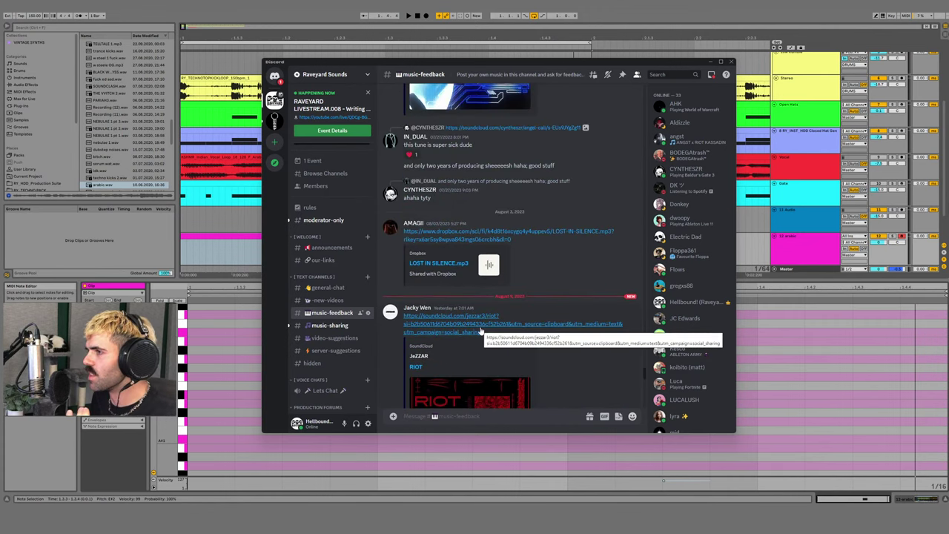
left_click(709, 62)
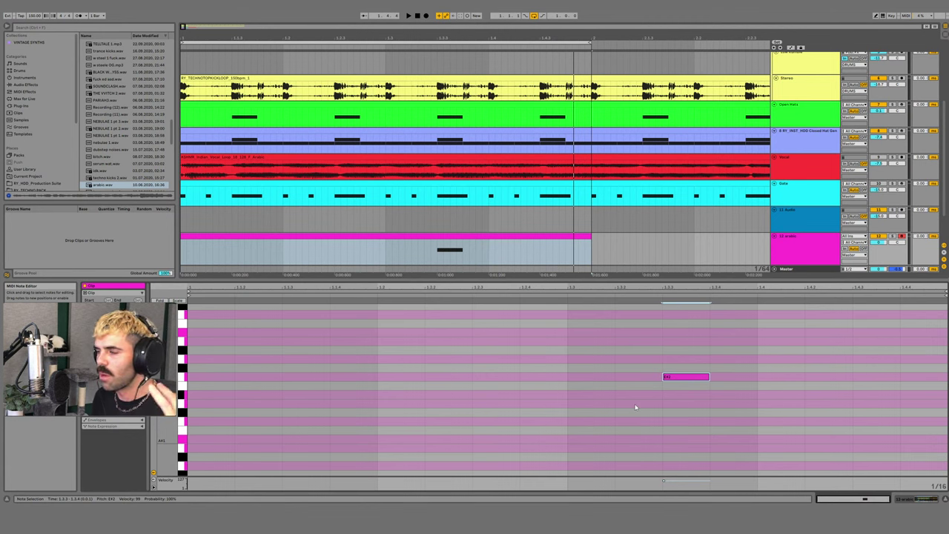
- Add a one-beat note from 1.1.1 to 1.2.1 in the arabic clip, pitched seven semitones above the 1.3.3 note
key("space")
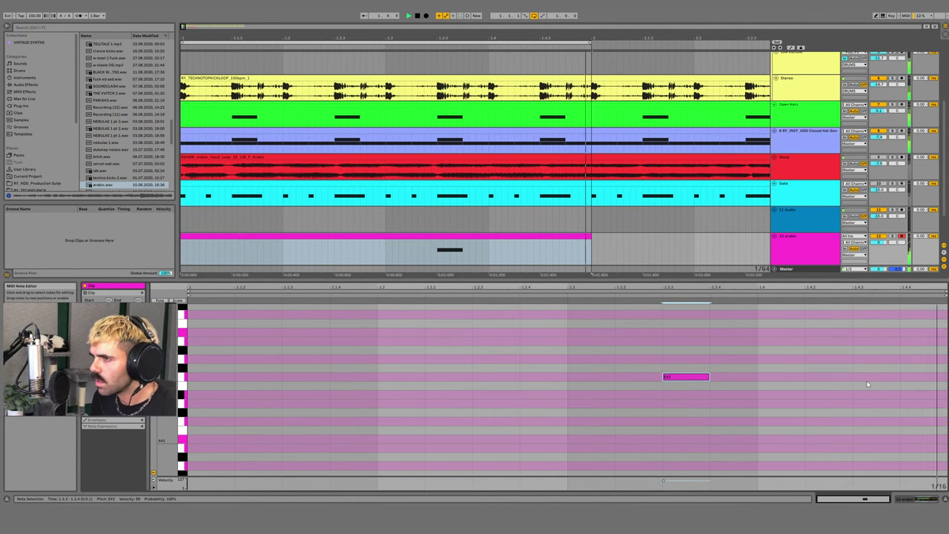
key("space")
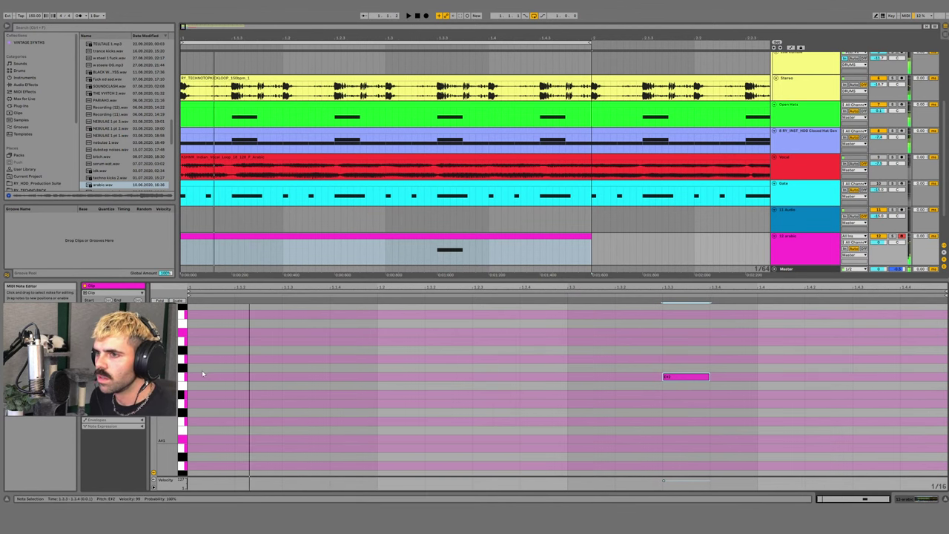
double_click(208, 377)
left_click_drag(232, 380, 378, 385)
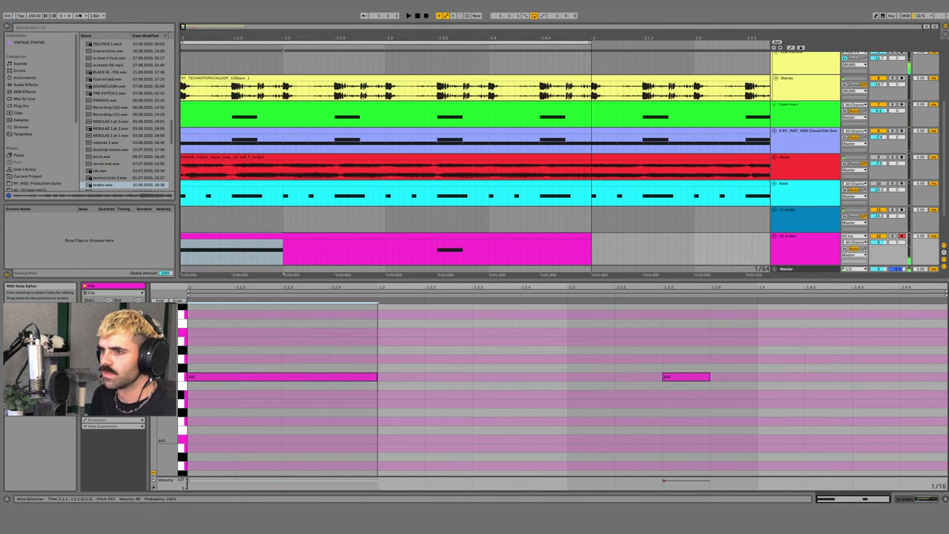
key("Down")
key("Down")
key("Down")
key("shift+Up")
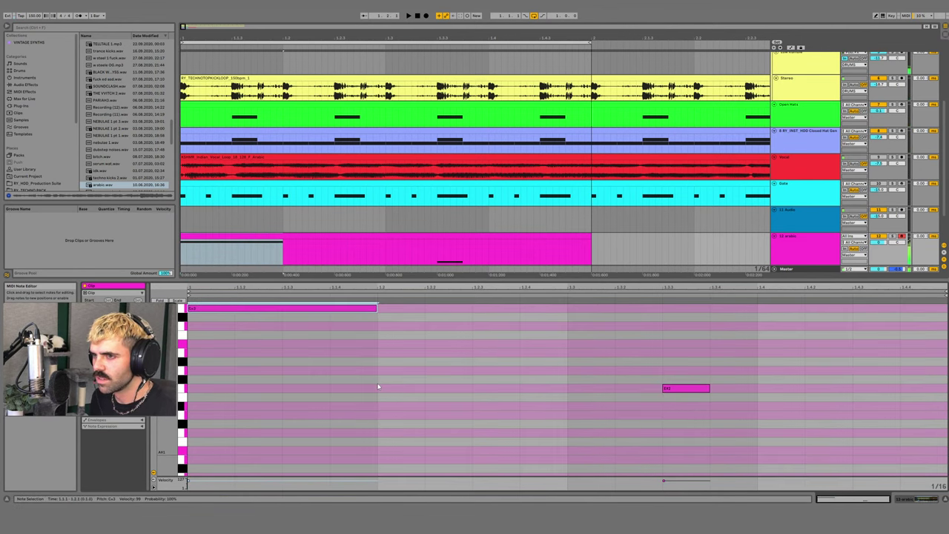
key("Down")
key("Down")
- Play the loop and add a 1/16 note at 1.4.2, pitched between the clip's two existing notes
key("space")
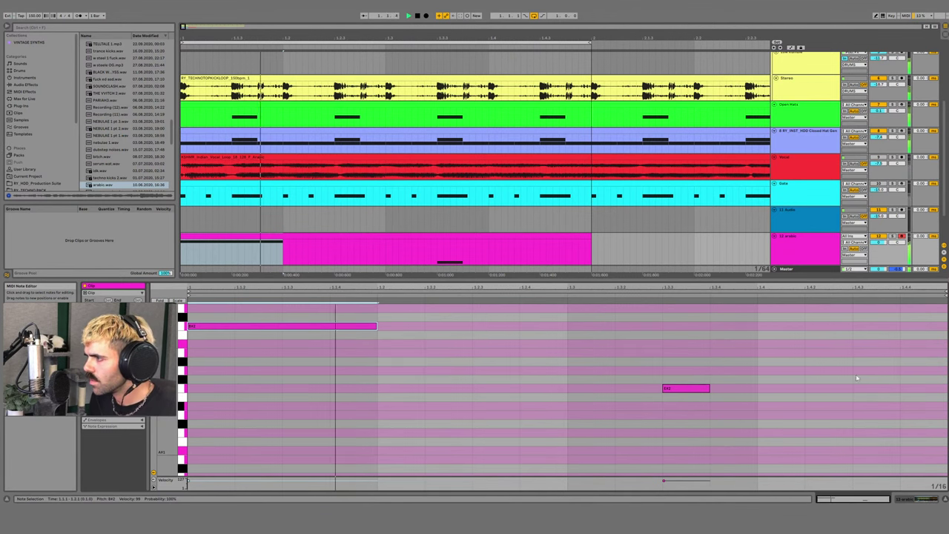
double_click(922, 353)
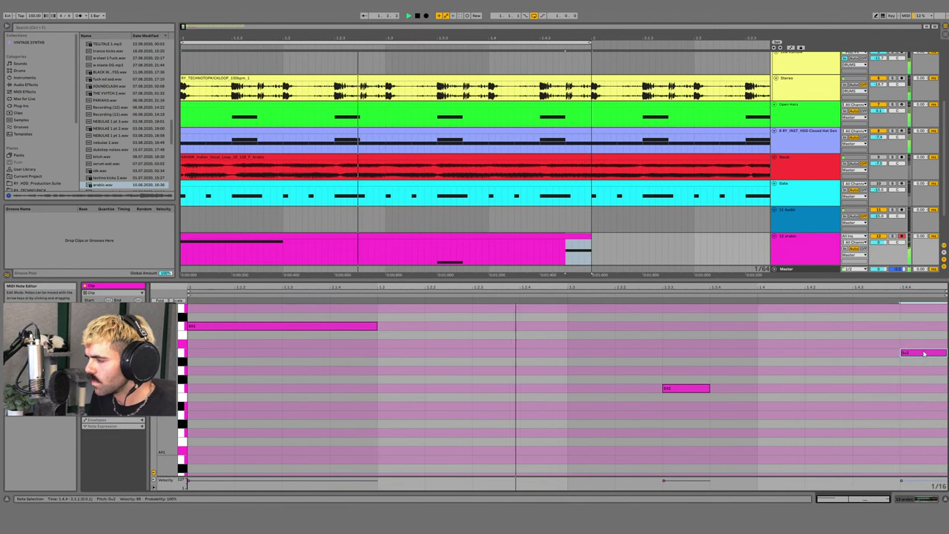
left_click_drag(923, 353, 842, 355)
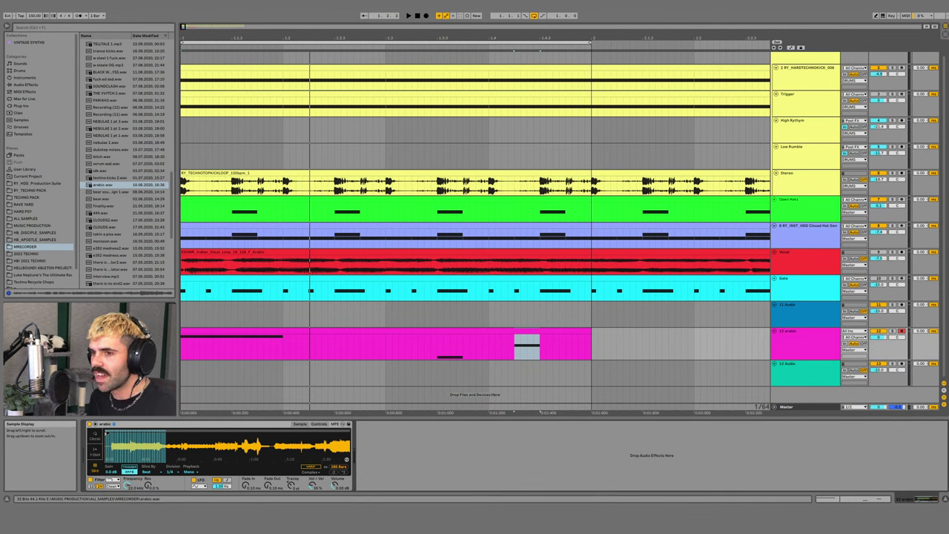
- Try progressively later sample start points for arabic.wav in Simpler while the loop plays, ending near the end of the file
left_click_drag(159, 439, 151, 469)
left_click_drag(128, 434, 205, 438)
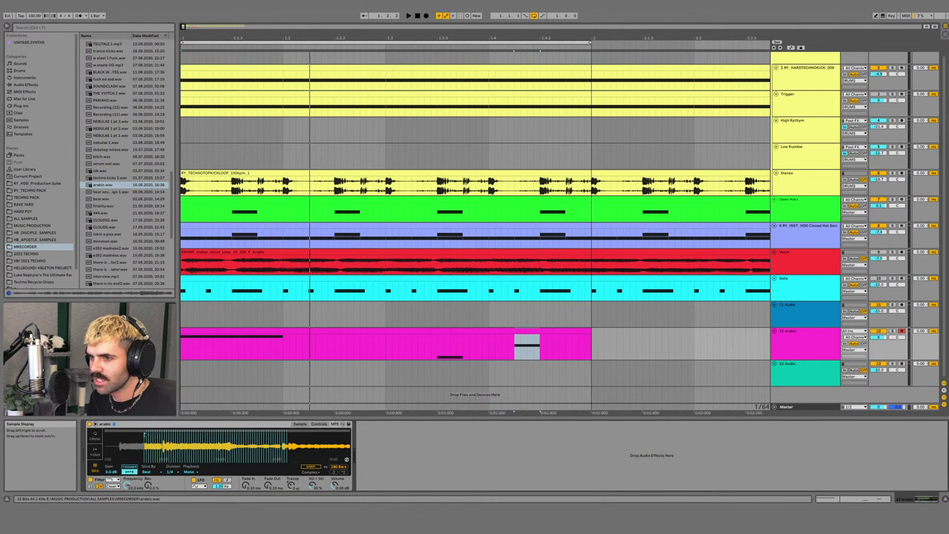
left_click(144, 434)
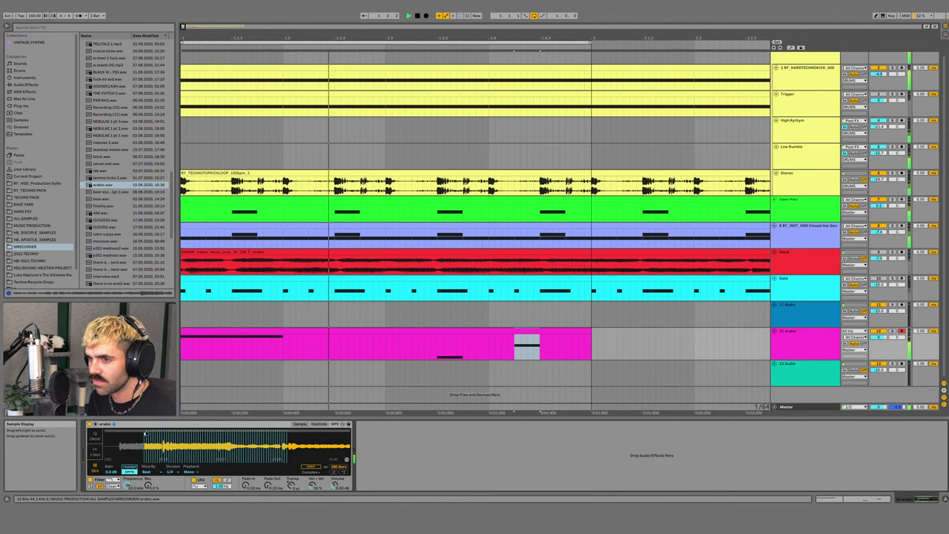
mouse_move(232, 447)
left_mouse_down()
mouse_move(178, 434)
mouse_move(219, 436)
left_mouse_up()
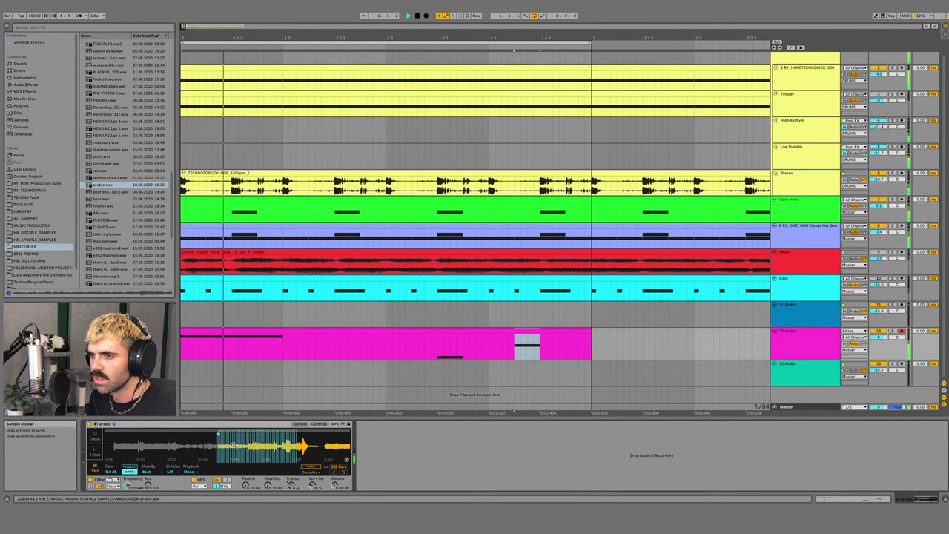
left_click(166, 434)
left_click(177, 434)
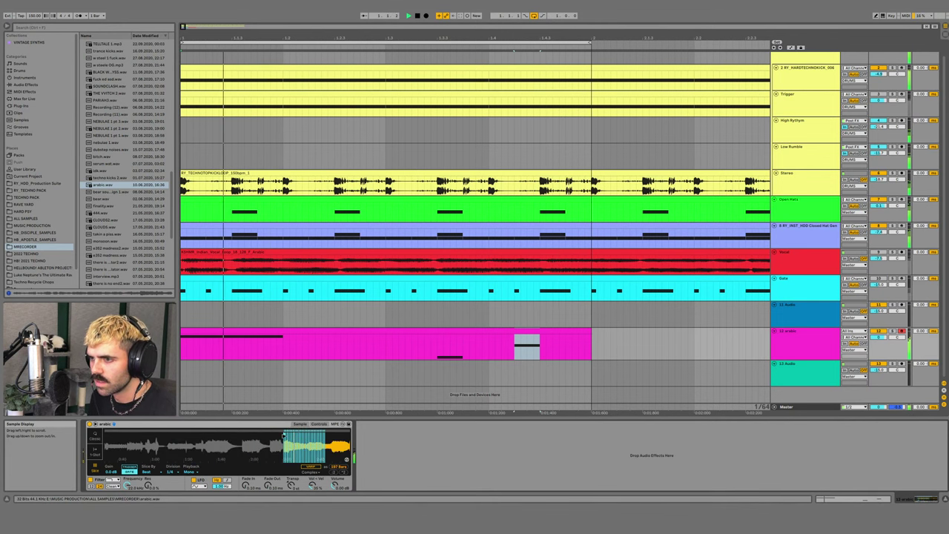
left_click_drag(286, 435, 307, 435)
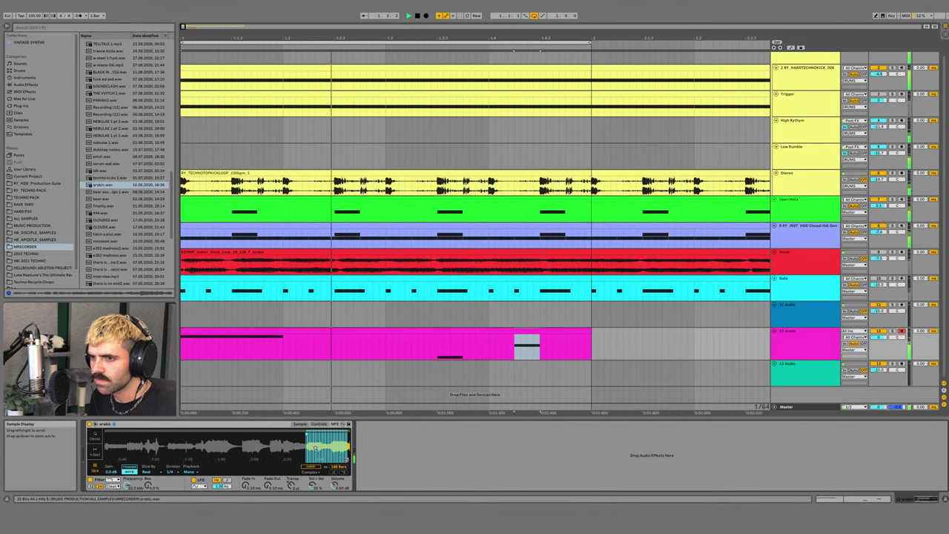
key("space")
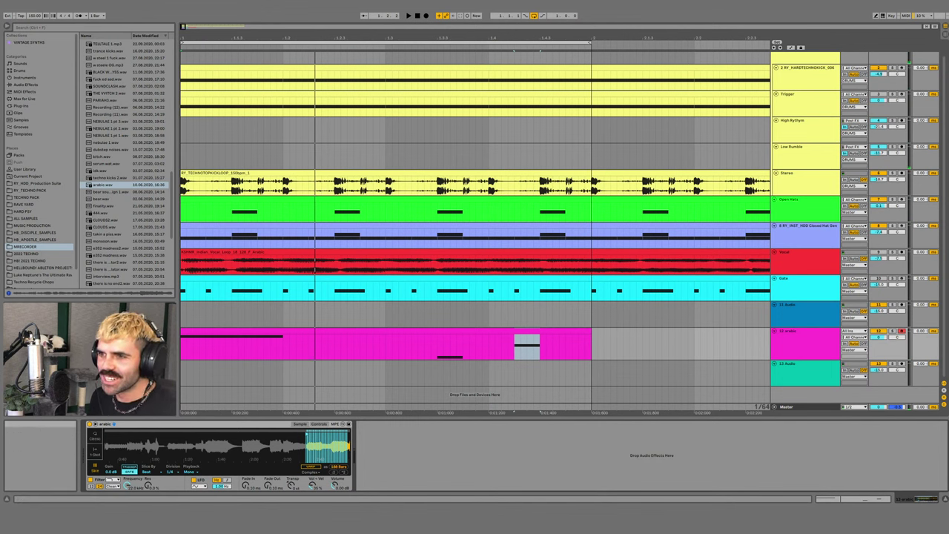
- Replace Simpler's sample with e302 madness.wav and slice it by Beat
left_click(108, 256)
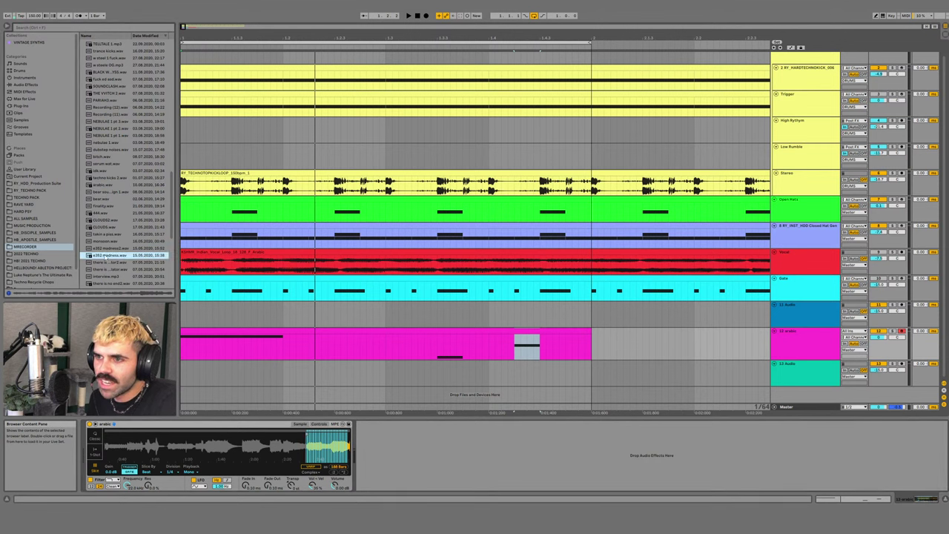
left_click_drag(186, 450, 184, 445)
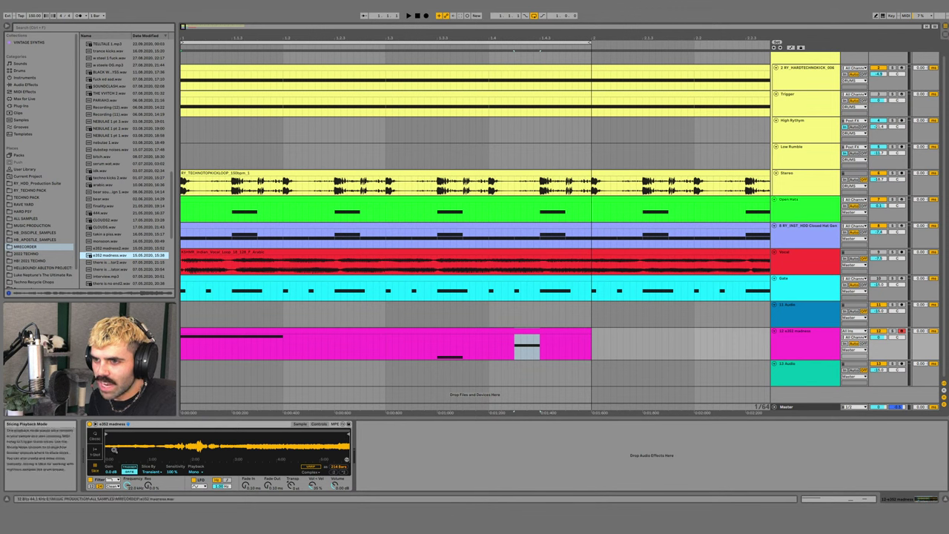
mouse_move(114, 450)
left_mouse_down()
mouse_move(114, 476)
mouse_move(115, 450)
left_mouse_up()
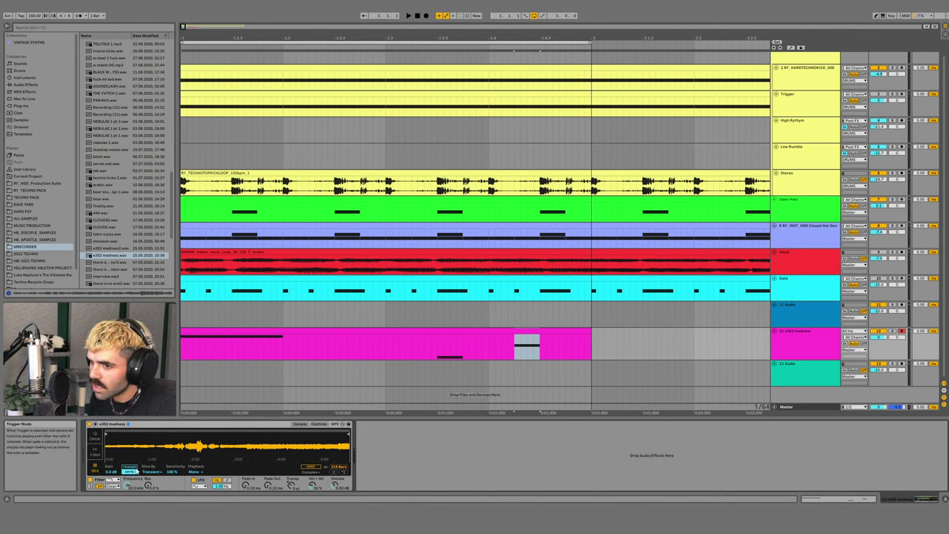
left_click(150, 472)
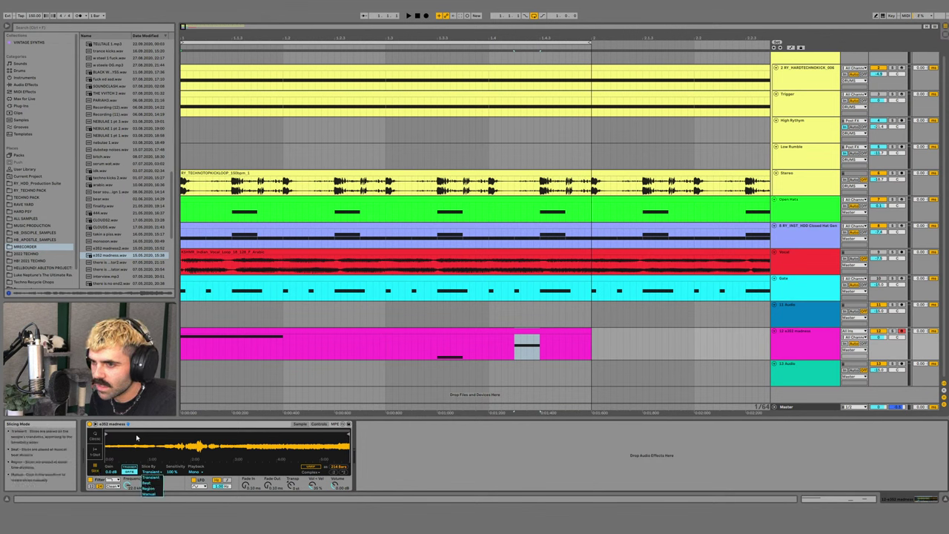
left_click(146, 482)
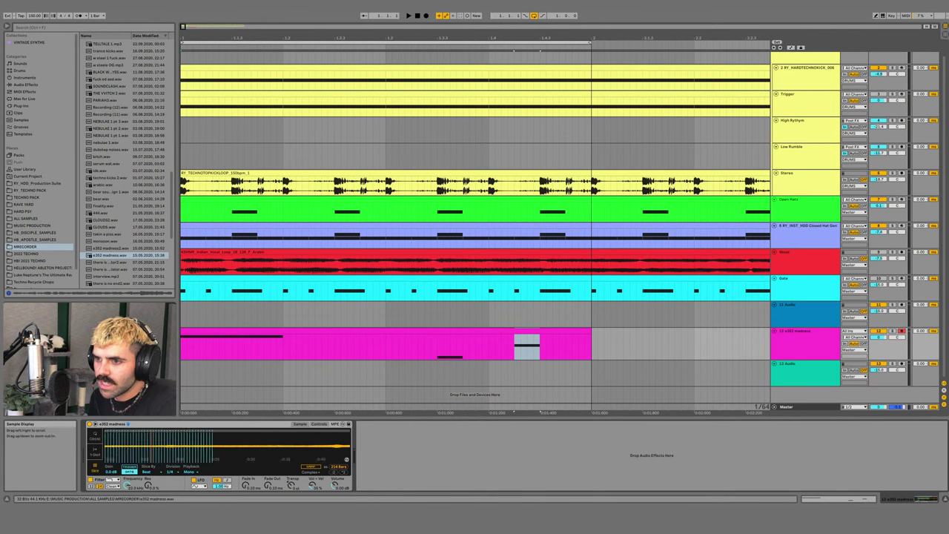
left_click_drag(151, 445, 152, 428)
- Find the RY_SYNTH_Power Rack preset in the browser and load it after Simpler on the e302 madness track
key("ctrl+f")
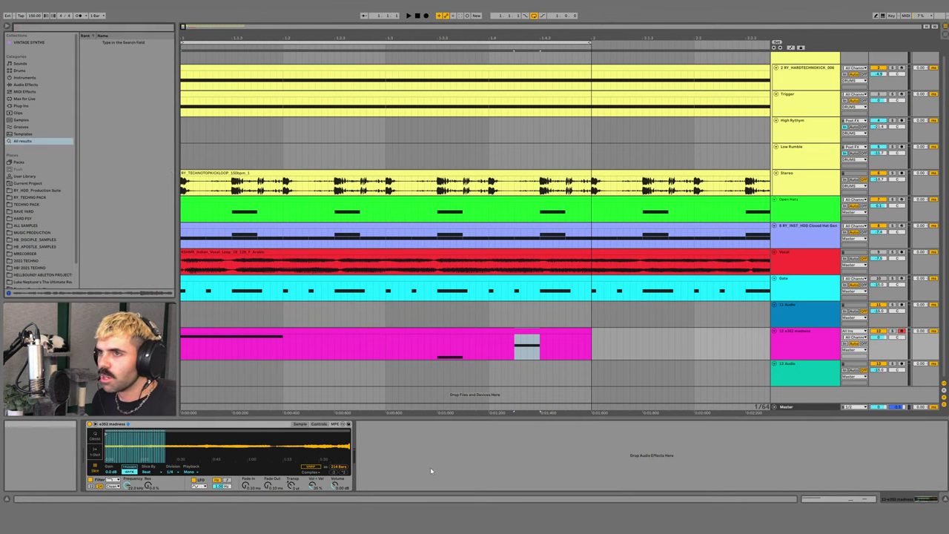
type("ry power")
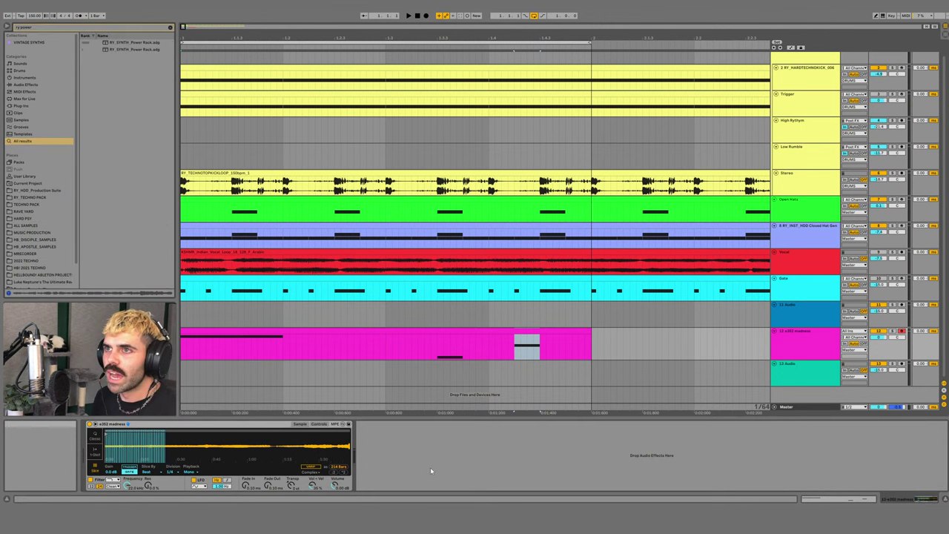
key("Down")
key("Return")
- With the e302 madness loop playing, set its track volume to -1.9 dB and raise the Power Rack's General Comp, Echo, Reverb and OTT macros
left_click(892, 331)
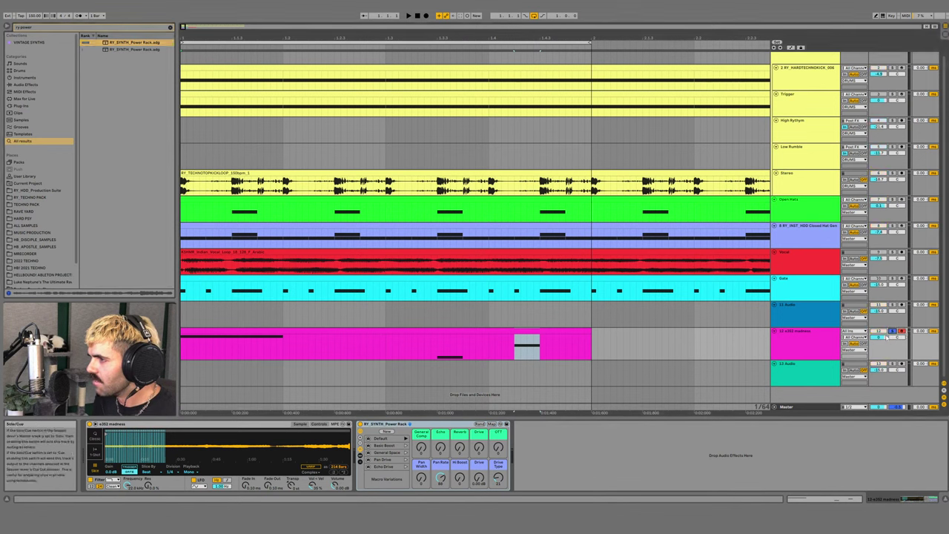
left_click_drag(880, 337, 879, 344)
key("space")
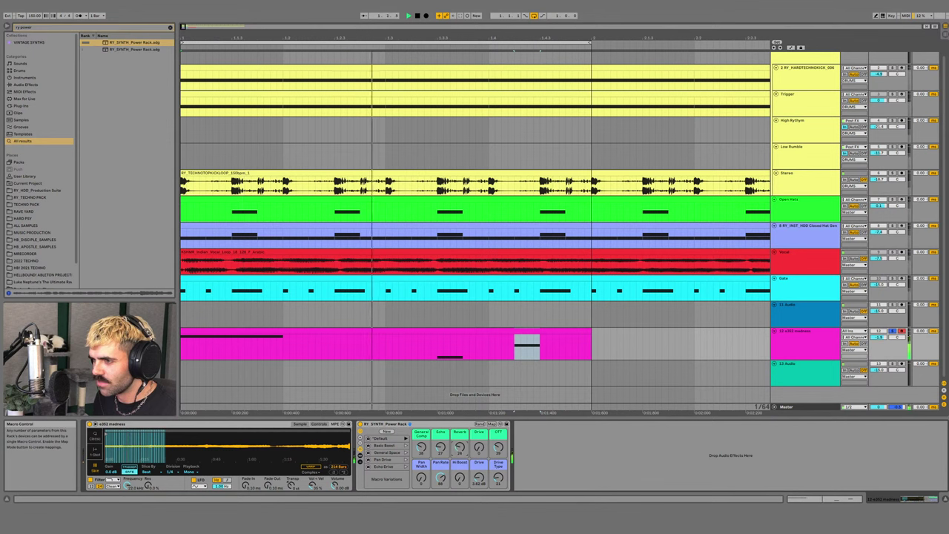
left_click_drag(457, 448, 457, 456)
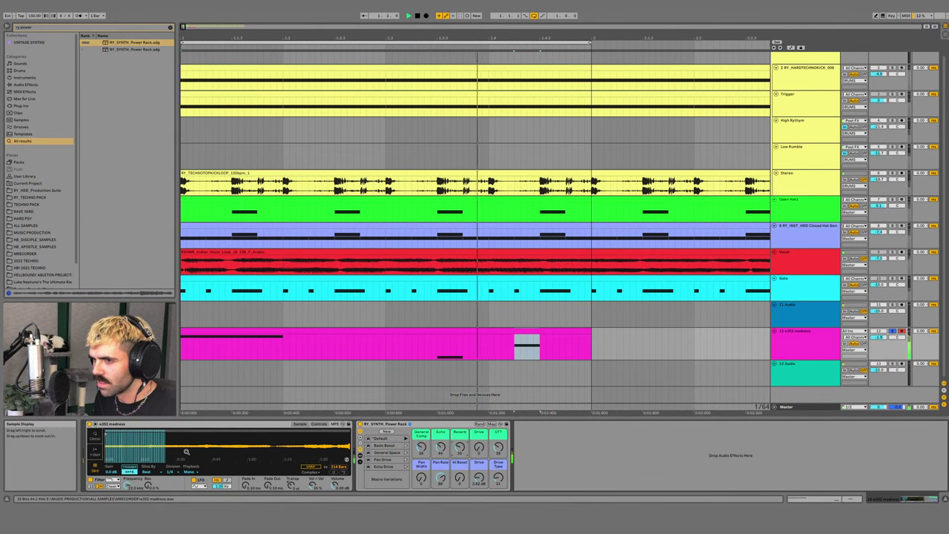
left_click_drag(186, 452, 145, 451)
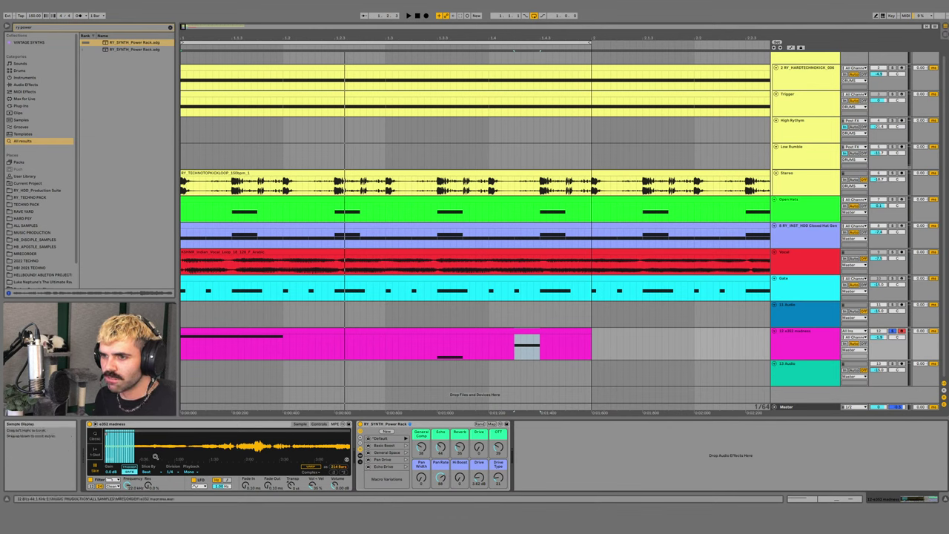
key("space")
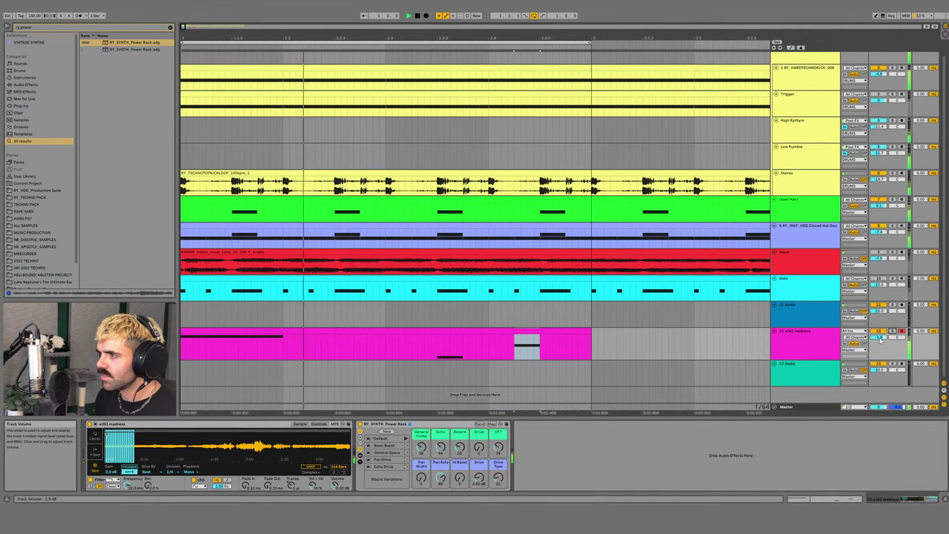
- Copy the sidechained Compressor from the Vocal track to the end of the e302 madness device chain and clear the browser search
left_click(811, 272)
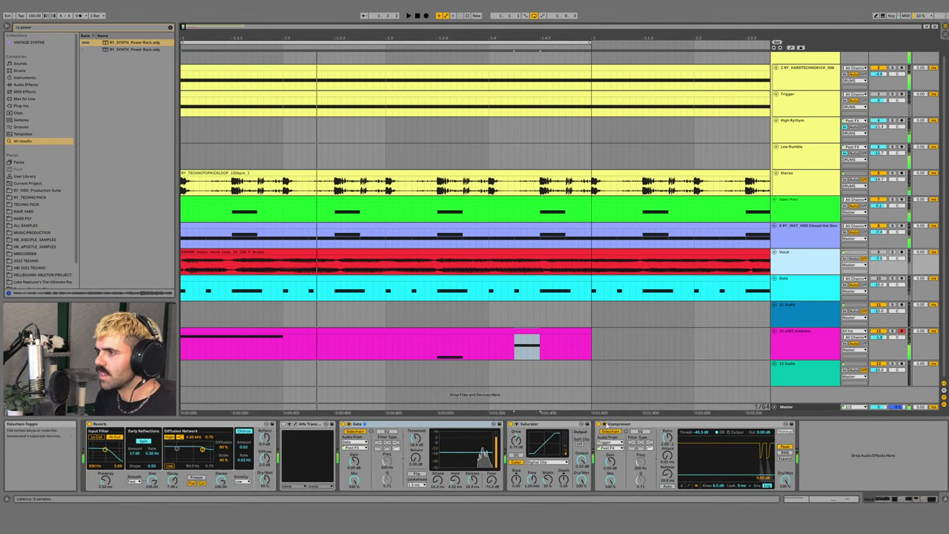
left_click(308, 355)
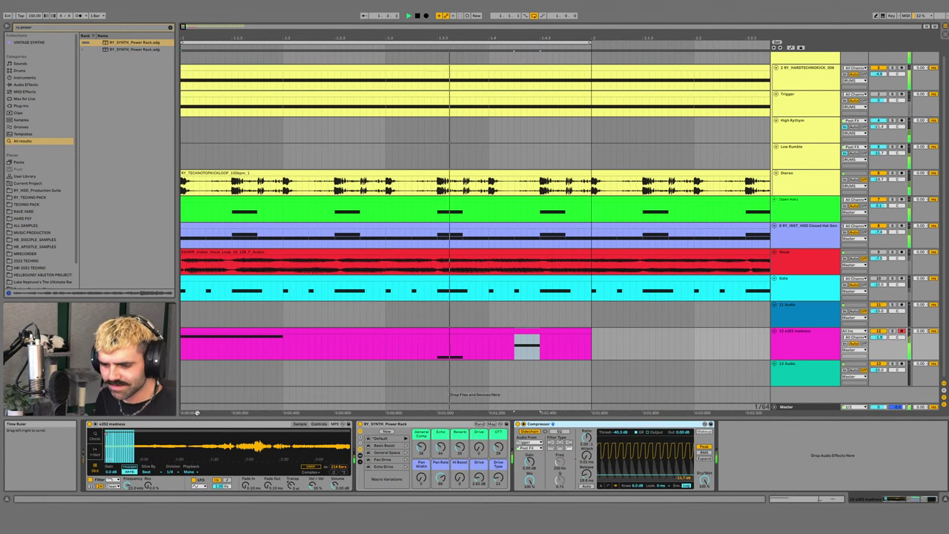
key("space")
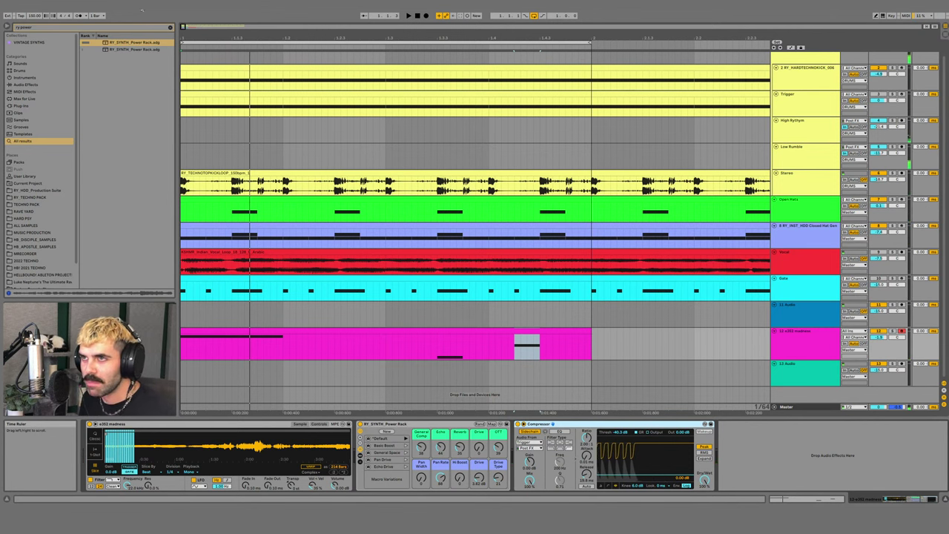
left_click(170, 27)
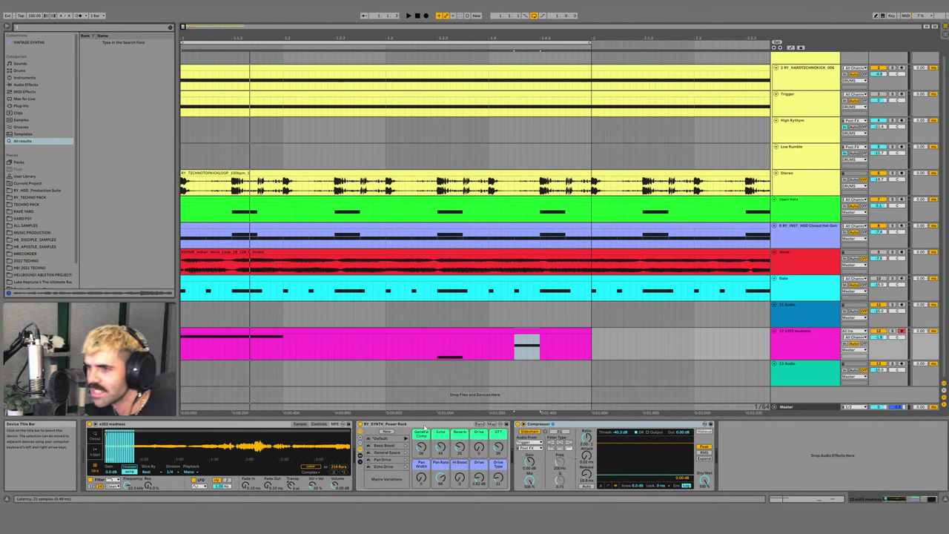
left_click(136, 448)
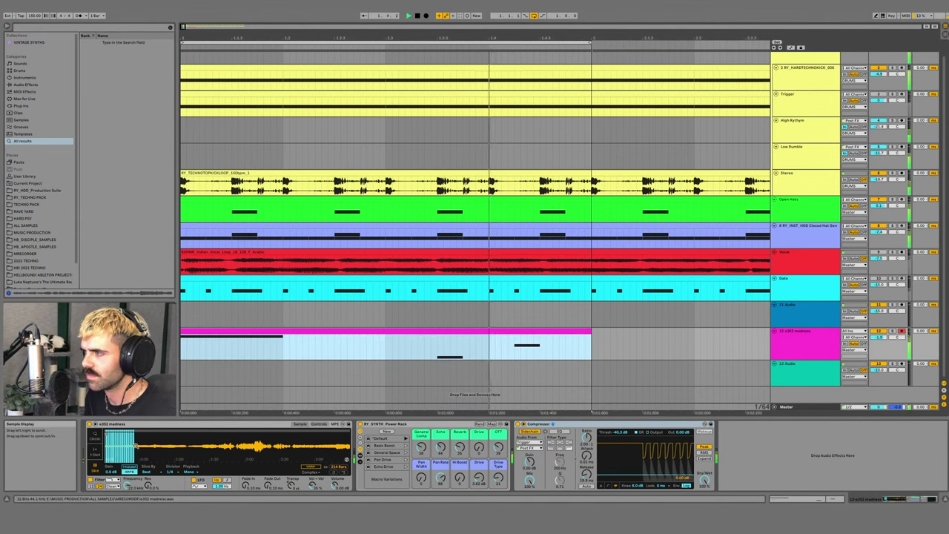
- Make the 13 Audio track taller and set its audio input to Resampling
left_click(798, 357)
left_click(800, 371)
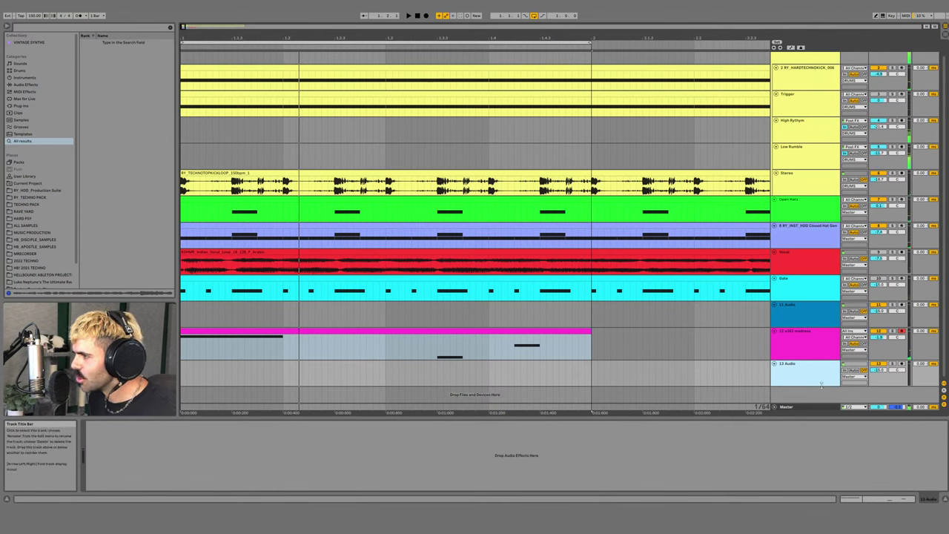
left_click_drag(823, 386, 824, 395)
left_click(858, 365)
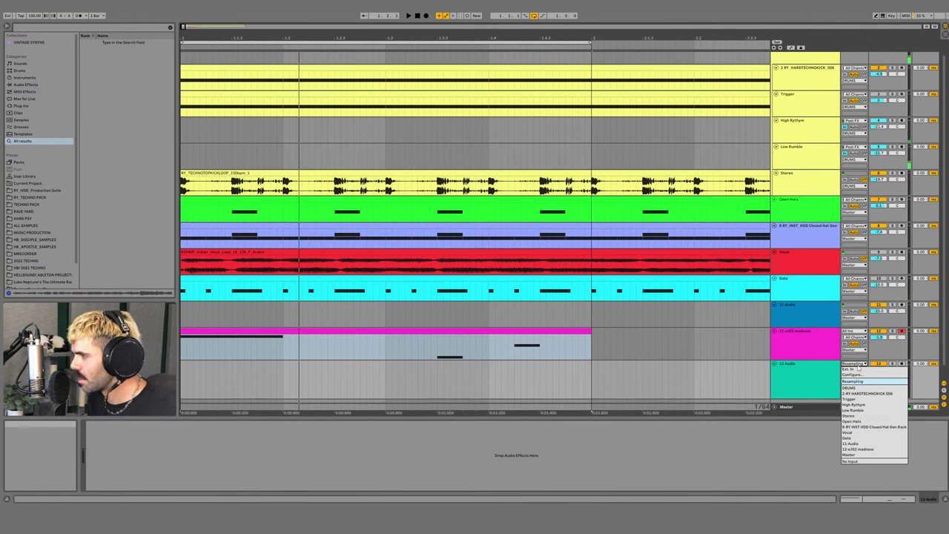
left_click(853, 381)
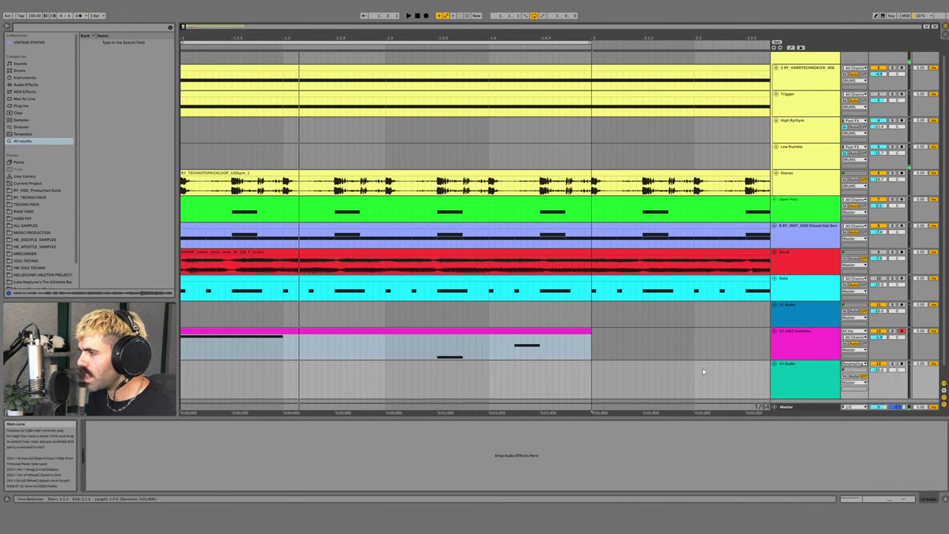
- Try freezing the e302 madness track and copying its frozen clip onto the 13 Audio track, and undo both
left_click(404, 335)
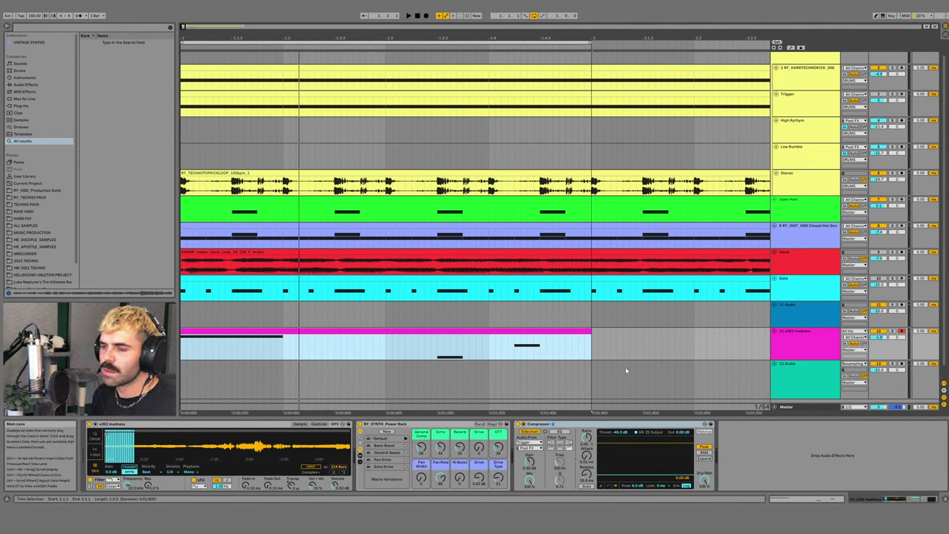
right_click(791, 345)
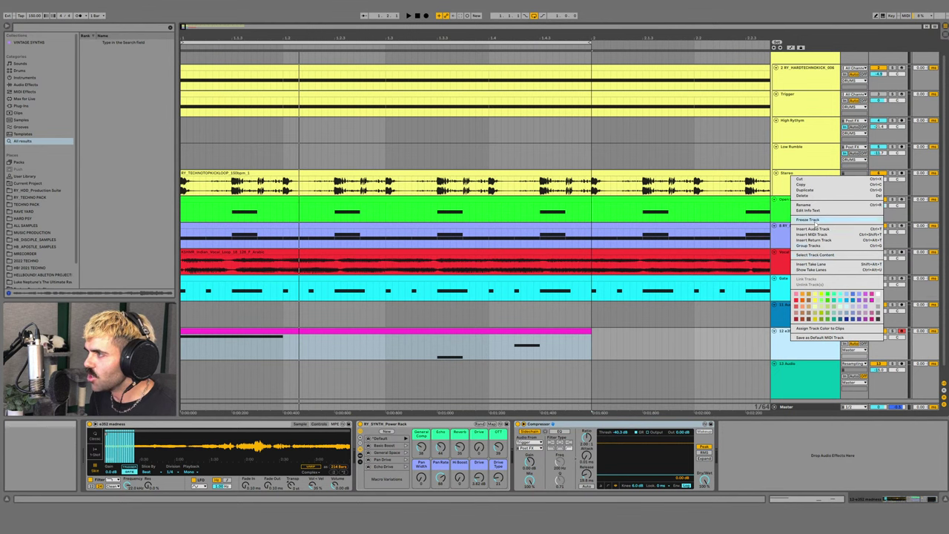
left_click(808, 220)
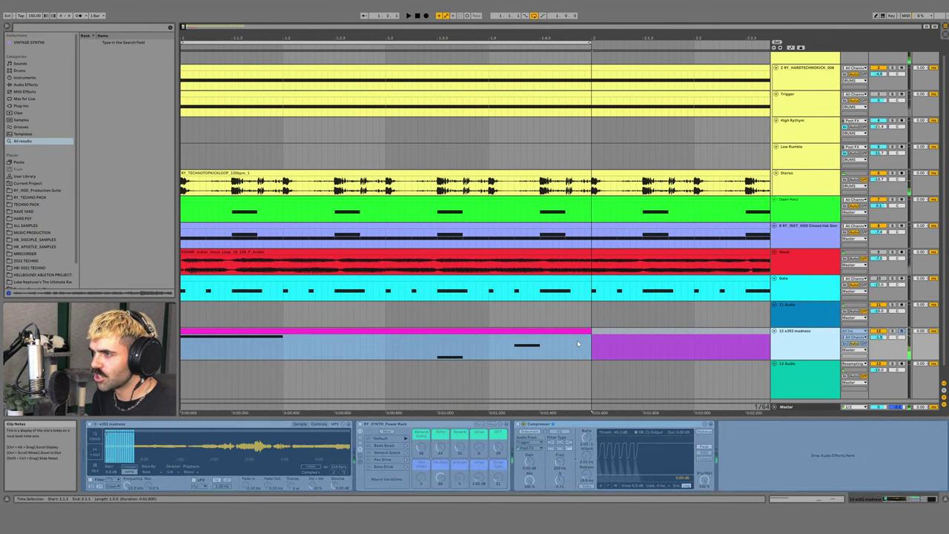
left_click_drag(576, 342, 202, 374)
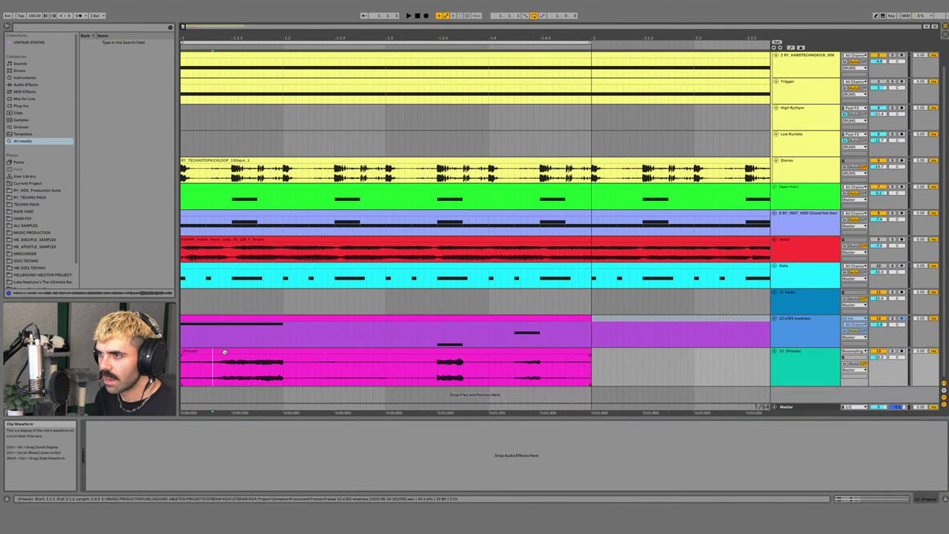
key("ctrl+z")
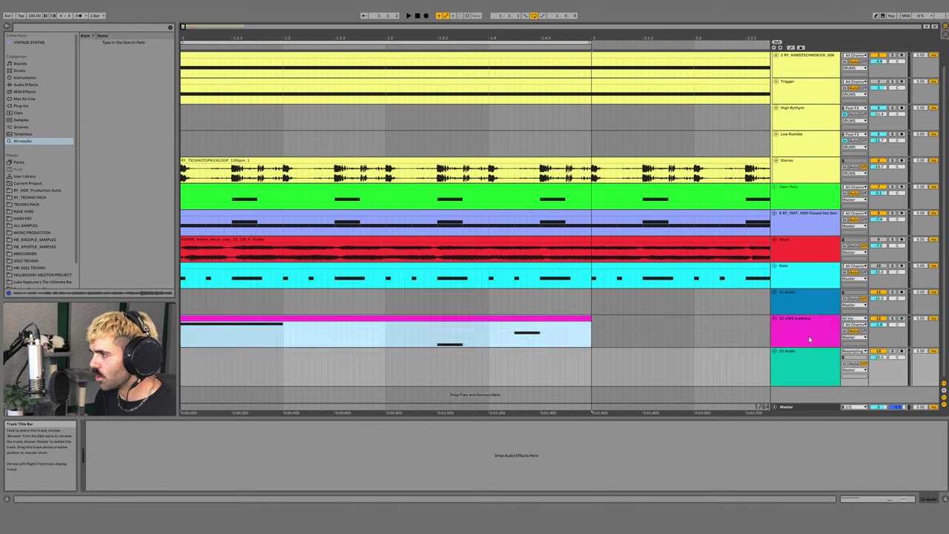
- Set the 13 Audio track's input to 12-e302 madness, tapped Post Mixer
left_click(813, 357)
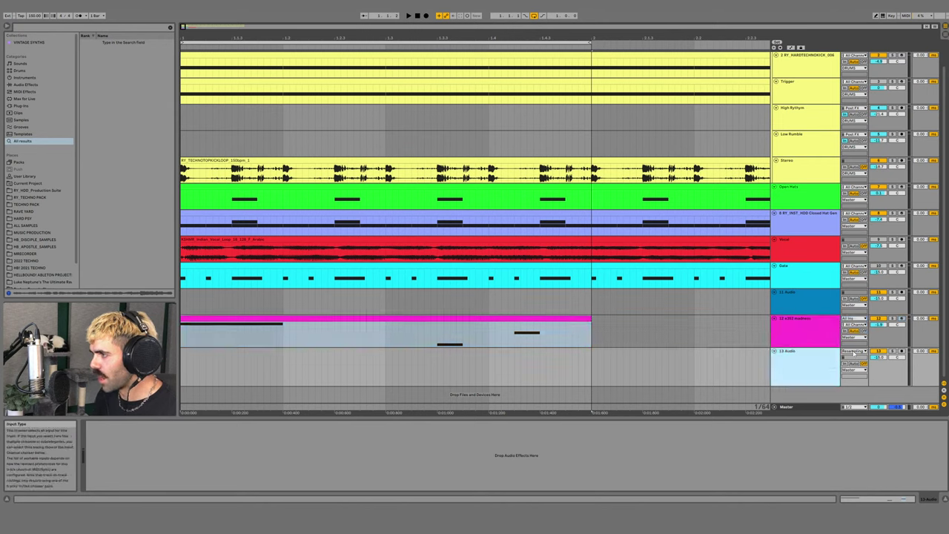
left_click(944, 384)
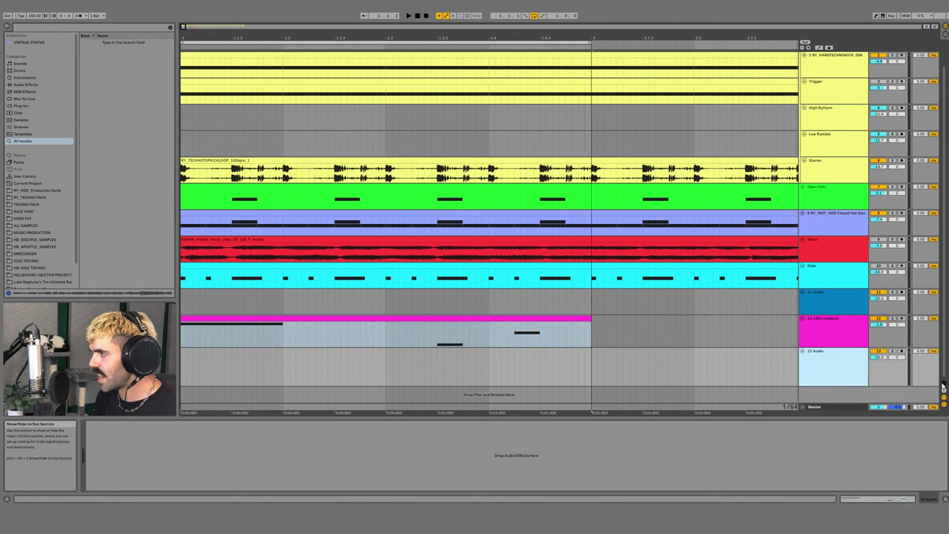
left_click(944, 384)
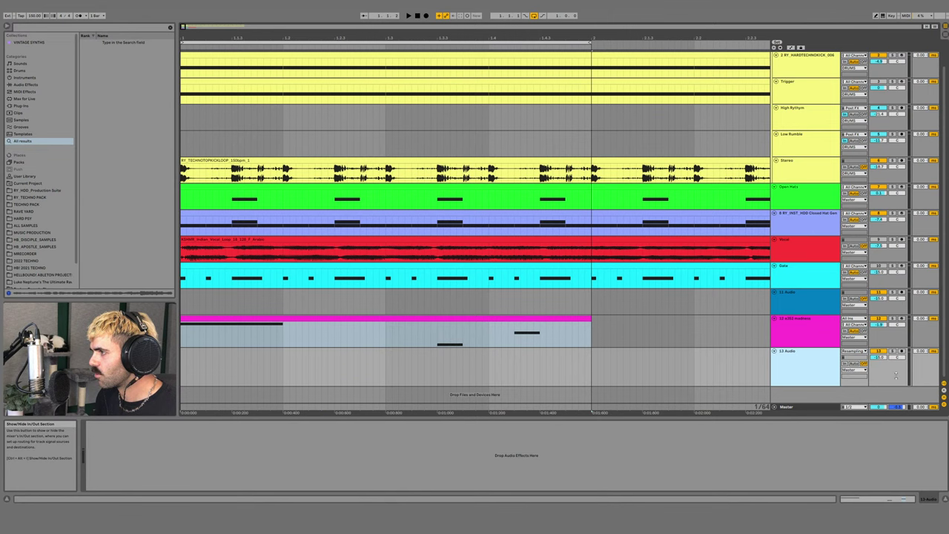
left_click(854, 352)
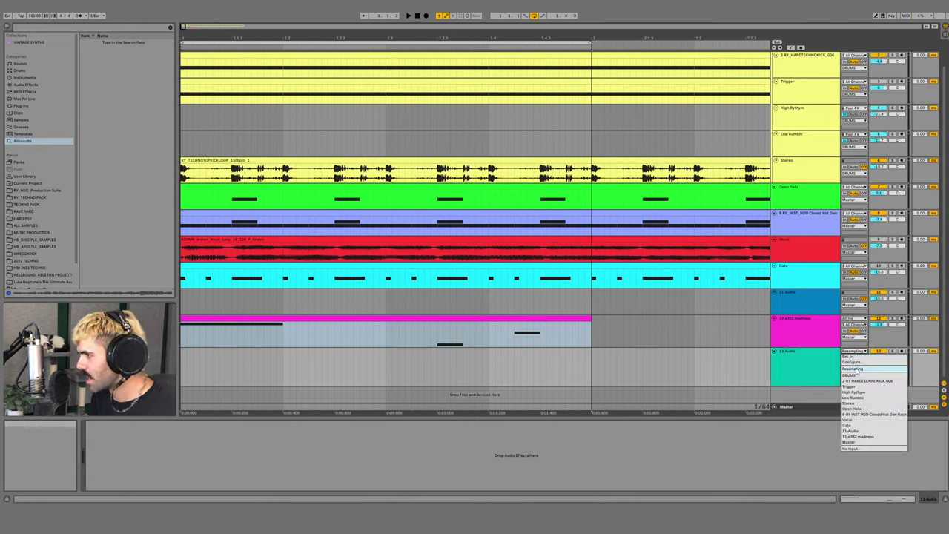
left_click(856, 351)
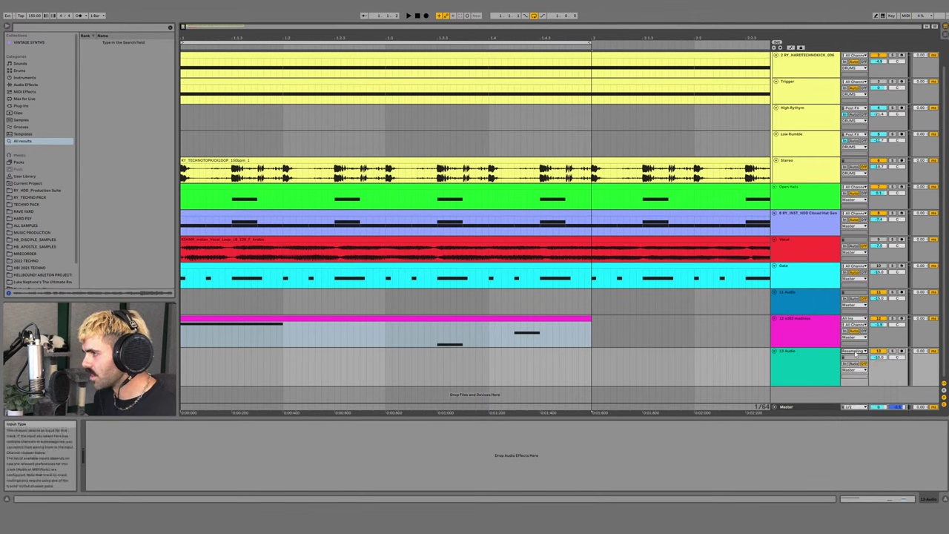
left_click(855, 352)
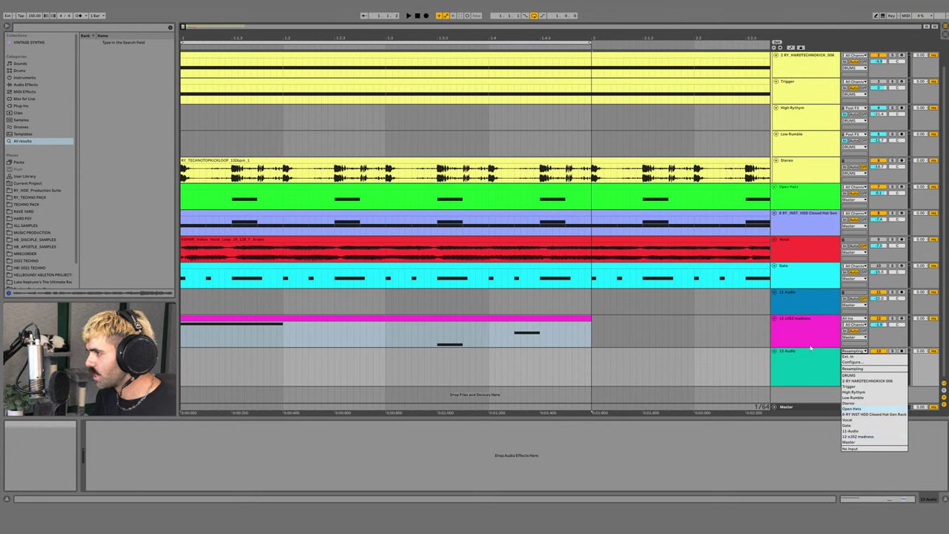
left_click(860, 436)
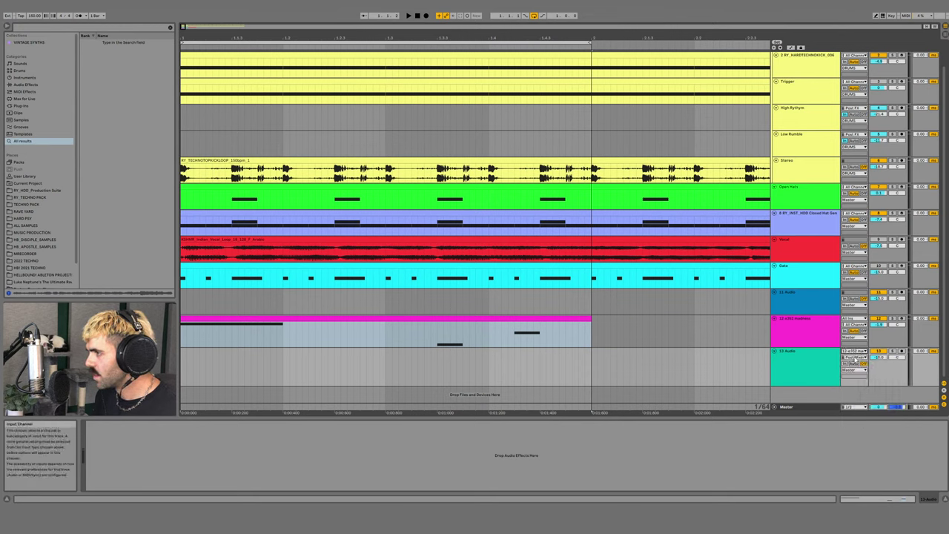
left_click(862, 358)
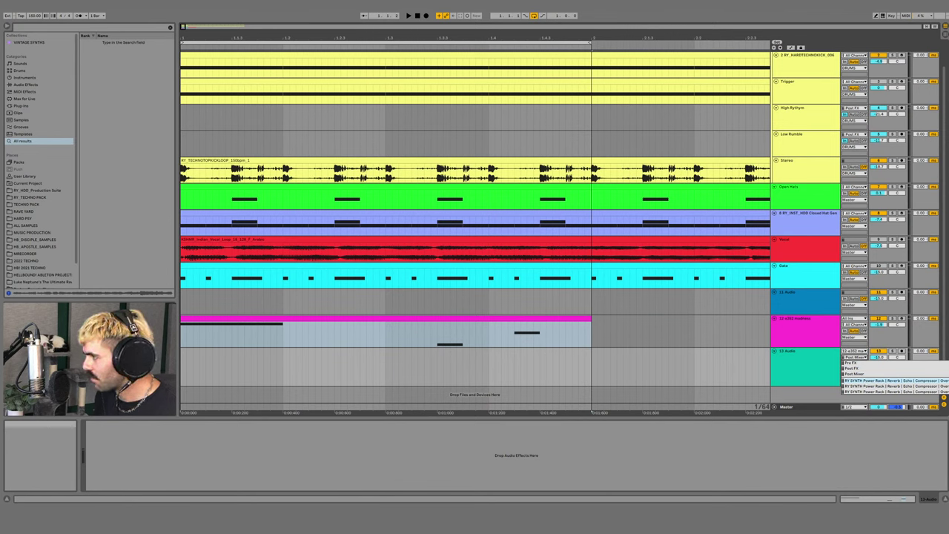
left_click(852, 362)
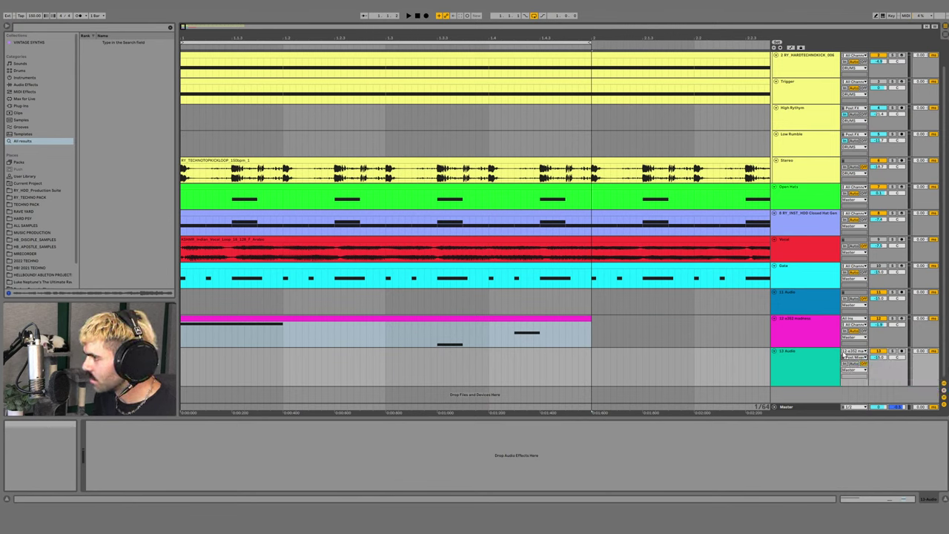
left_click(854, 357)
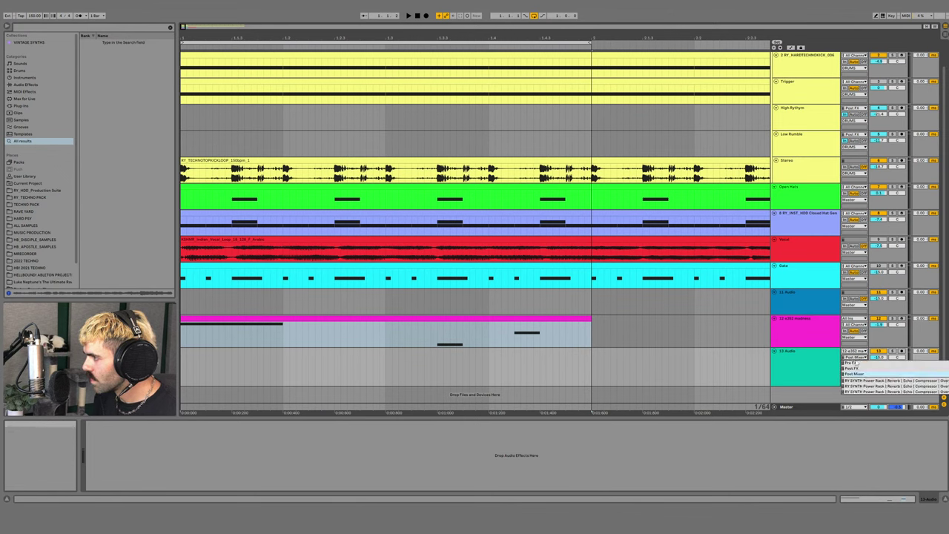
left_click(807, 335)
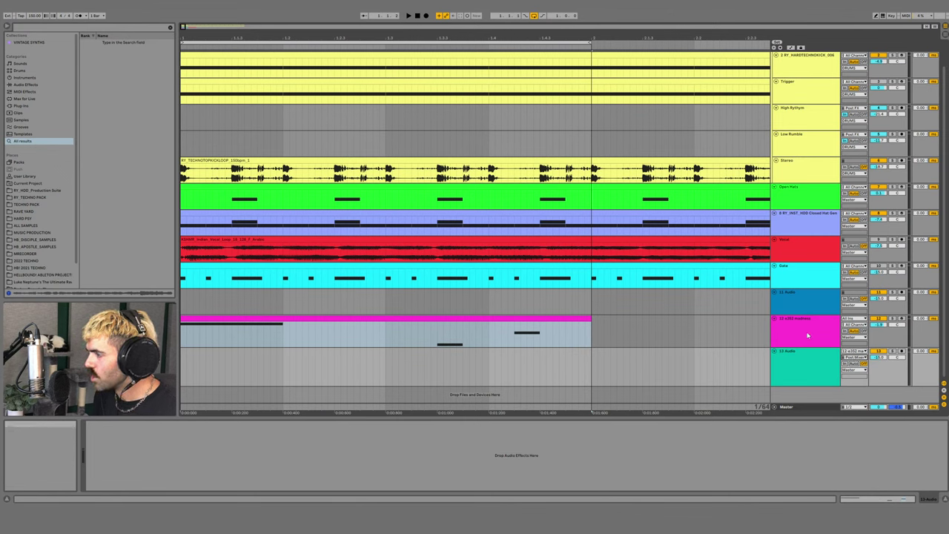
- Arm the 13 Audio track to record the one-bar e302 madness loop as audio, and rename the track Loop 1
left_click(901, 351)
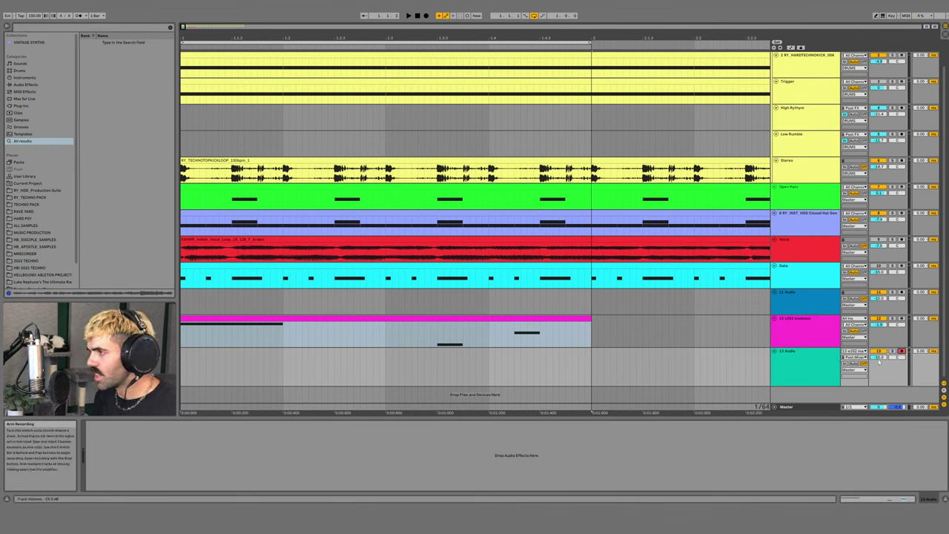
left_click(200, 319)
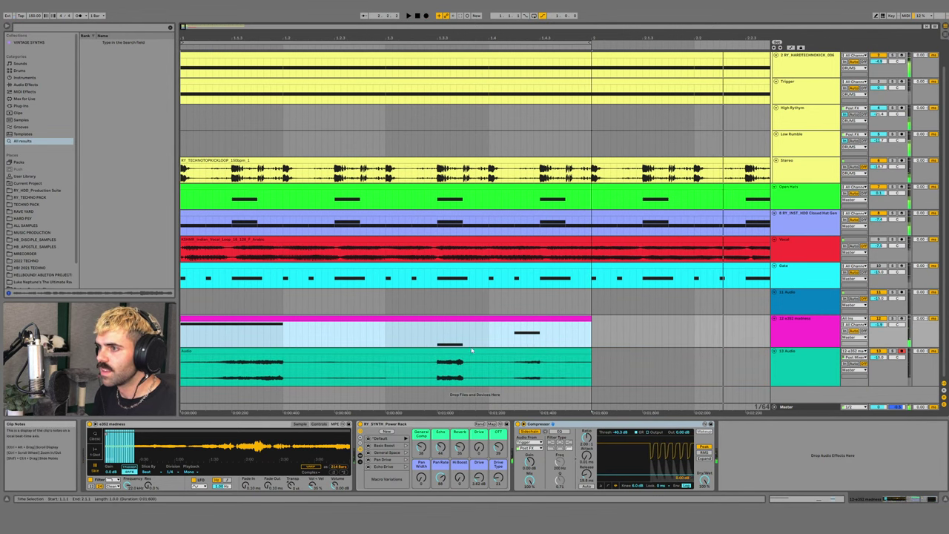
key("space")
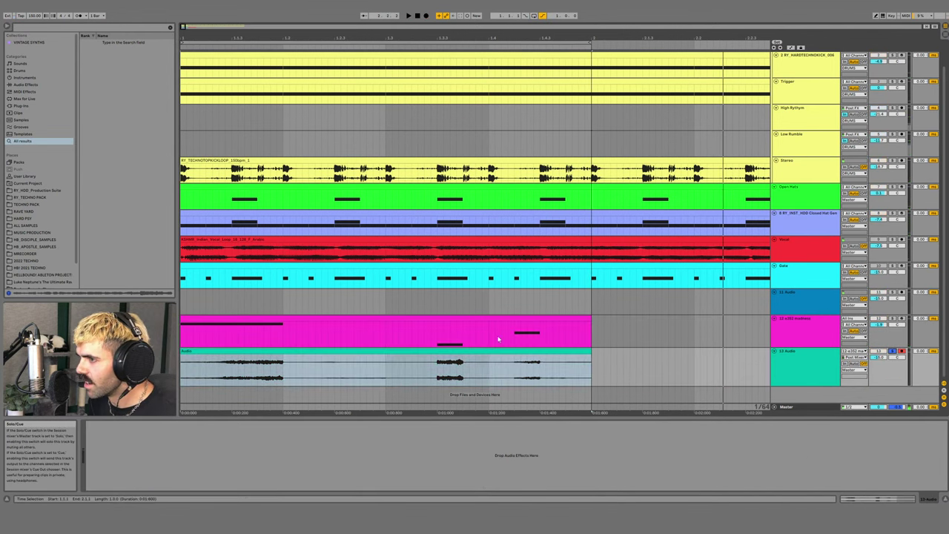
left_click(808, 365)
type("Loop 1")
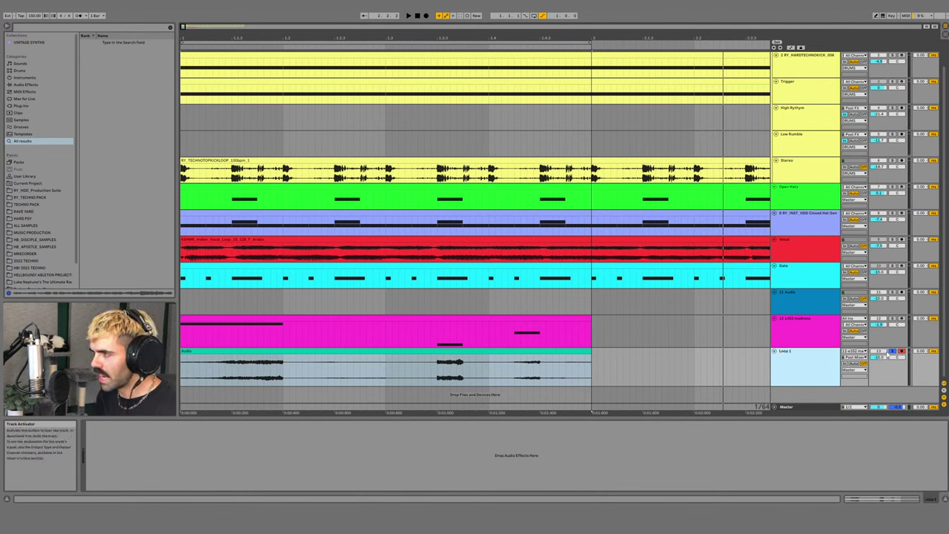
- Unsolo the Loop 1 track, select the e302 madness track and switch on looping for the first bar
left_click(892, 351)
left_click(809, 336)
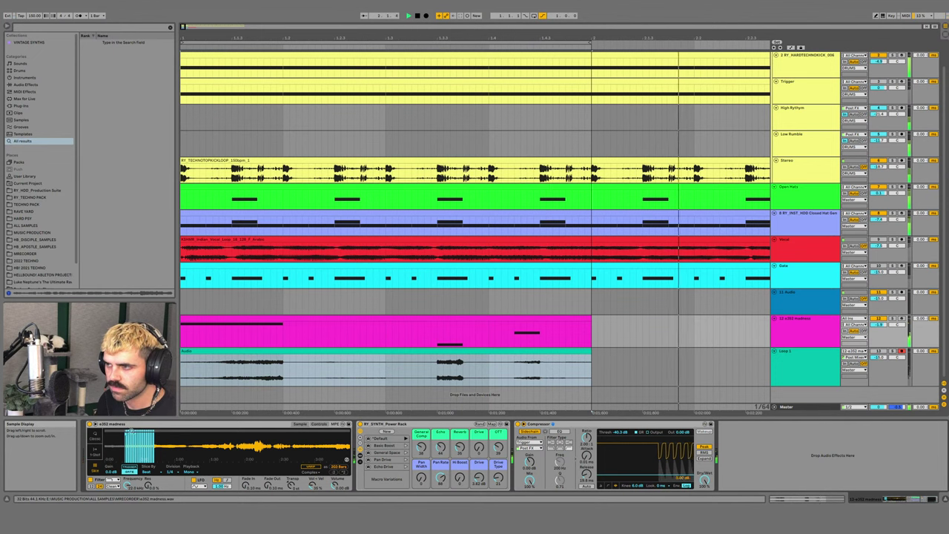
left_click(535, 15)
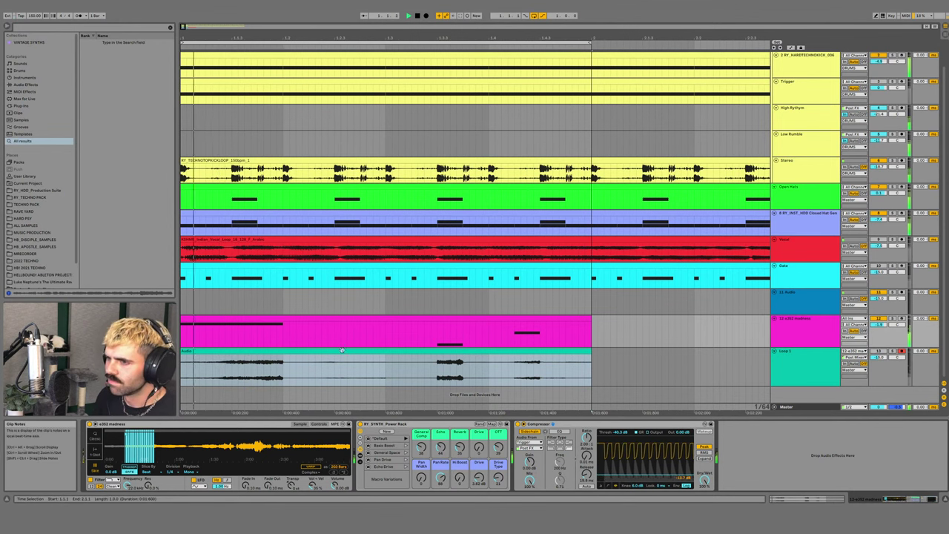
- Move the sliced region of the e302 madness sample and set its LFO to a beat-synced rate
left_click_drag(149, 443, 297, 486)
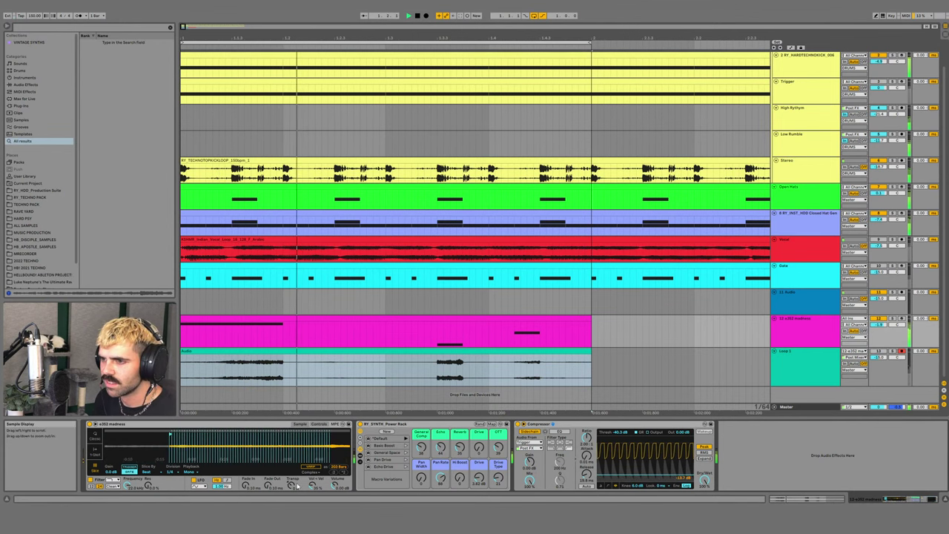
left_click(317, 424)
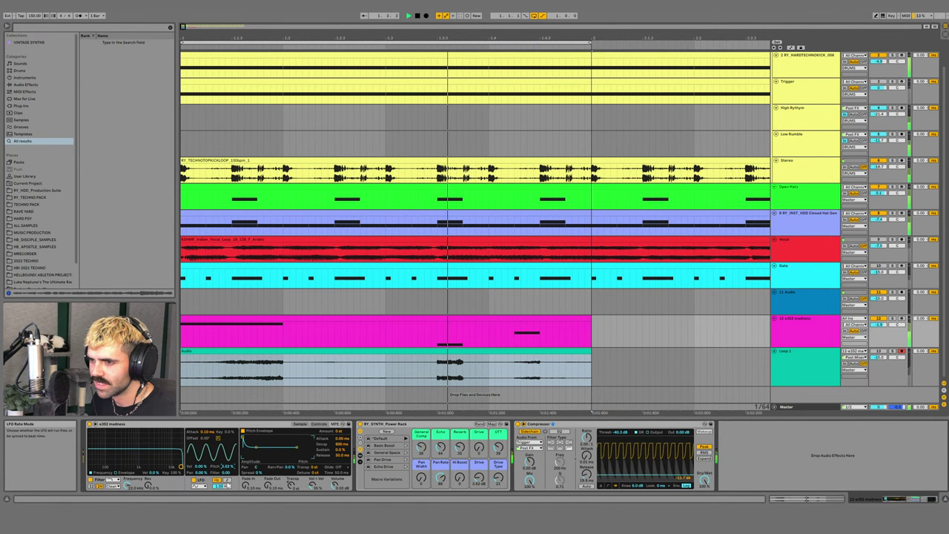
left_click(226, 480)
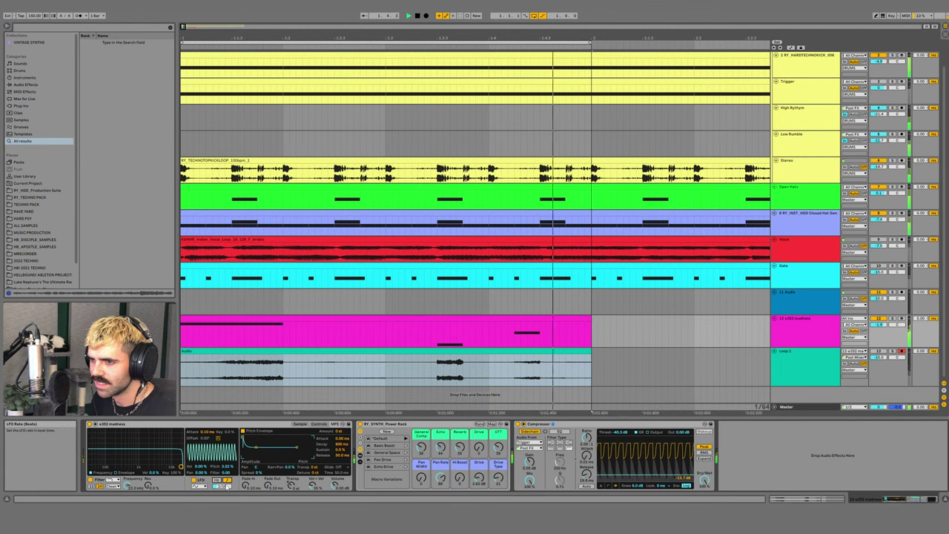
left_click_drag(221, 486, 221, 486)
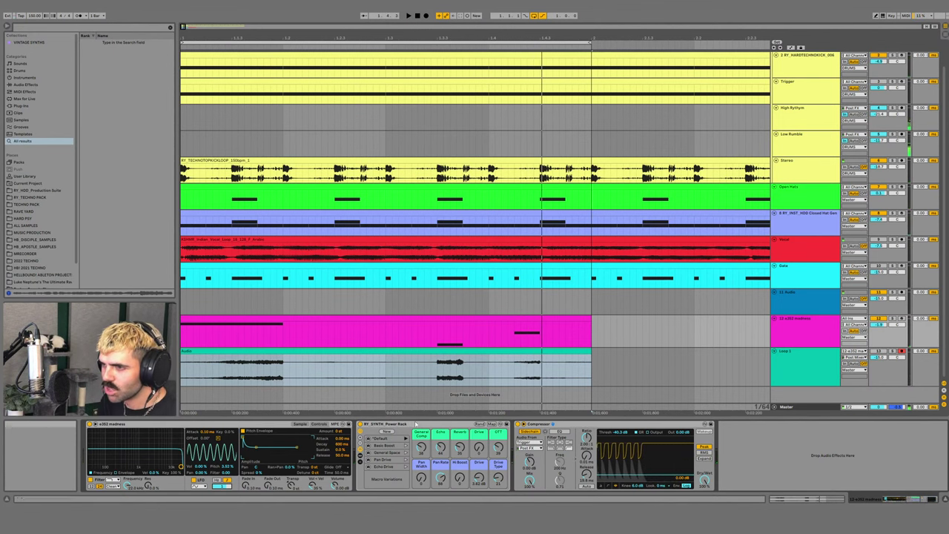
left_click(410, 428)
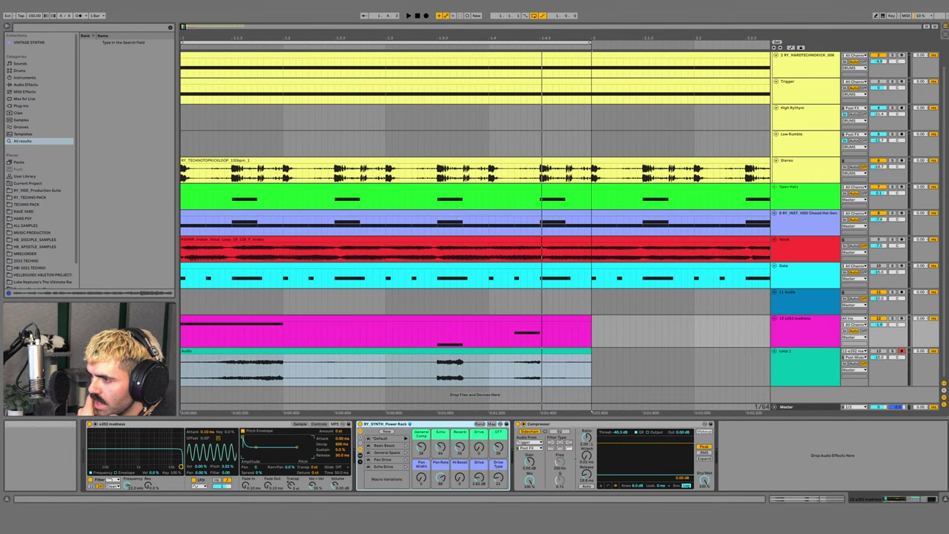
- Switch to the browser and open raveyardsounds.com in a new tab
key("alt+Tab")
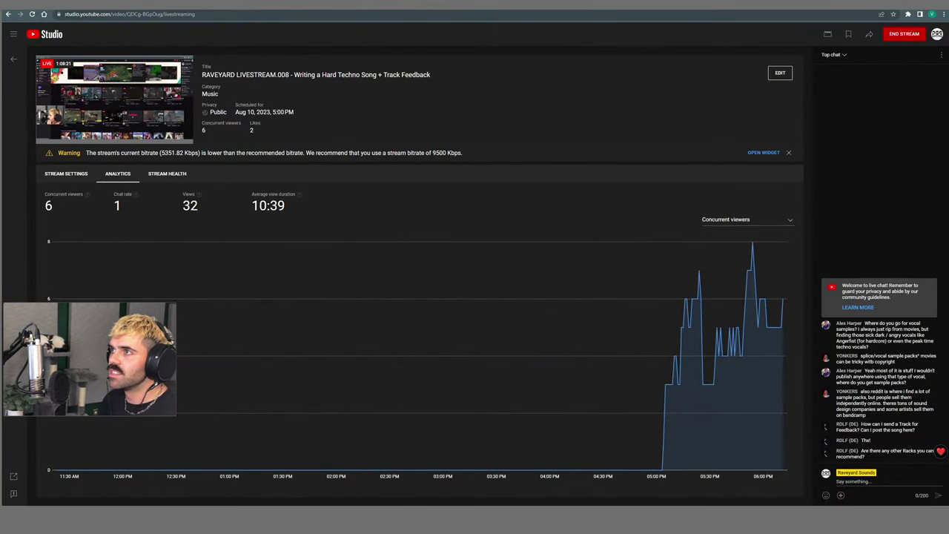
key("ctrl+t")
type("rave")
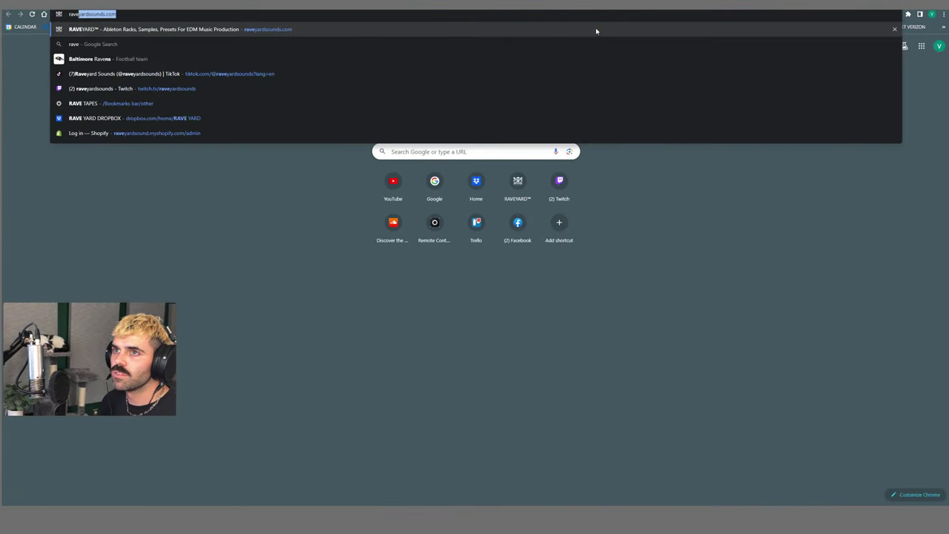
key("Return")
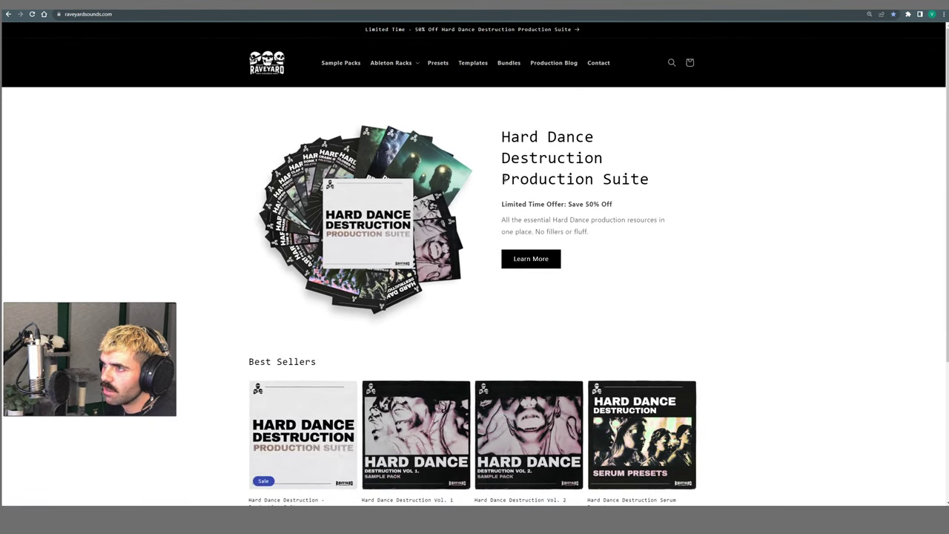
left_click_drag(505, 178, 698, 173)
left_click(697, 173)
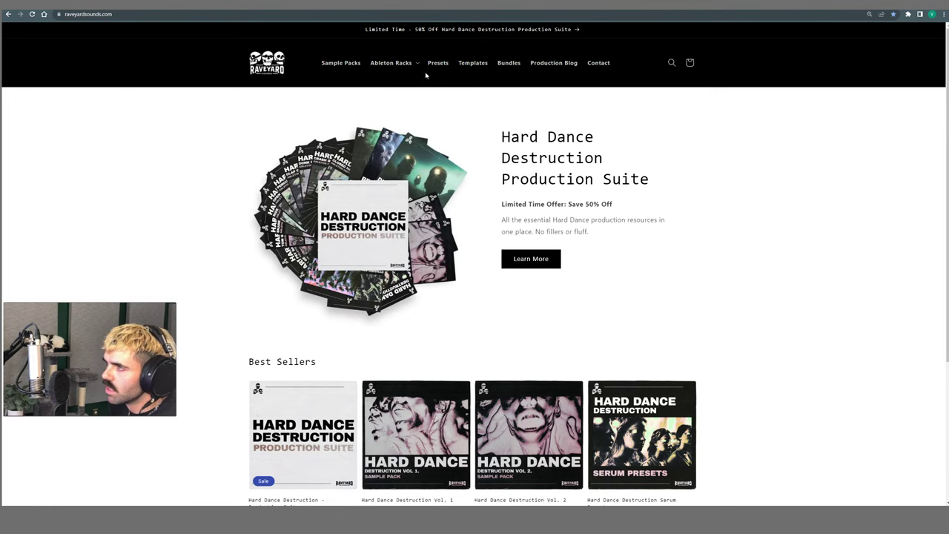
- Open the Ableton Instrument Racks collection and look through its products
left_click(393, 63)
left_click(399, 82)
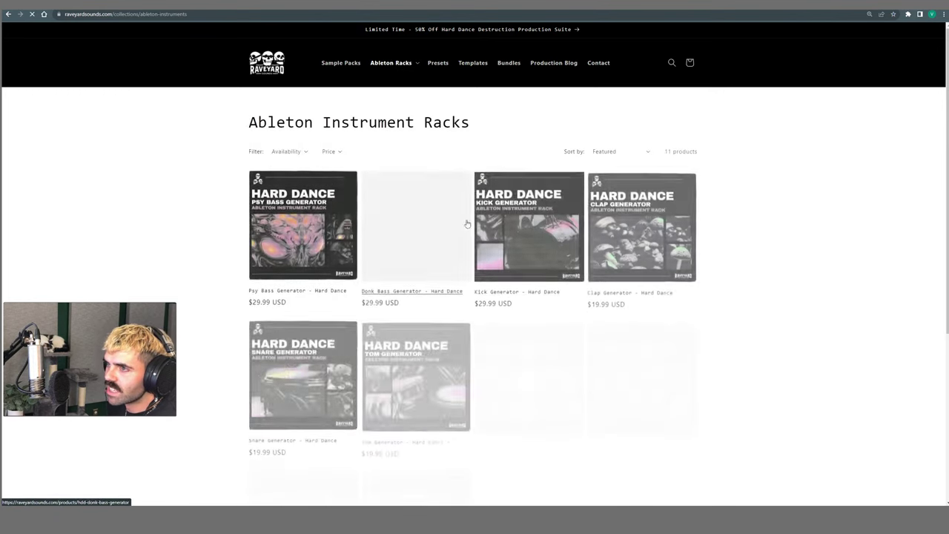
scroll(468, 223, "down", 4)
scroll(512, 304, "up", 4)
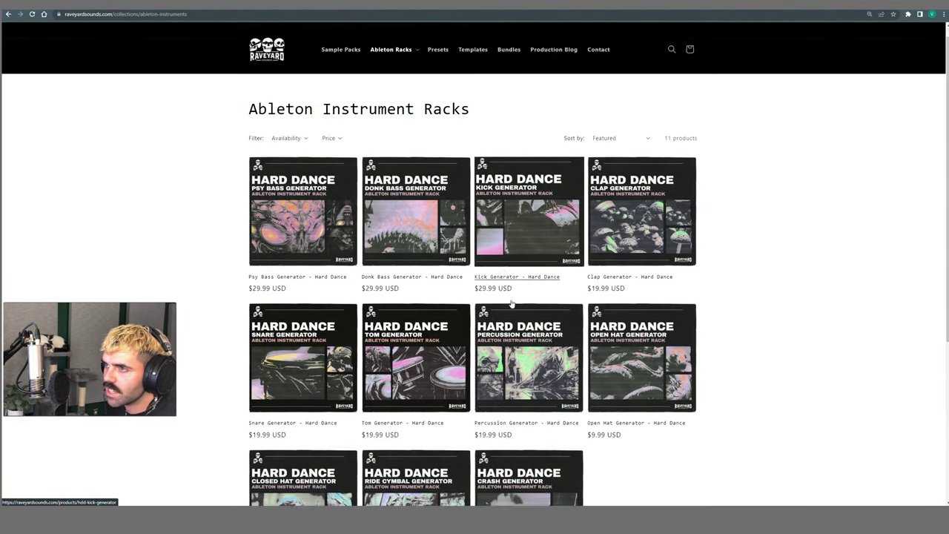
scroll(464, 178, "up", 1)
- Open the Hard Dance Destruction - Ableton Audio Racks product from the Processing Racks collection and look through its page
left_click(393, 63)
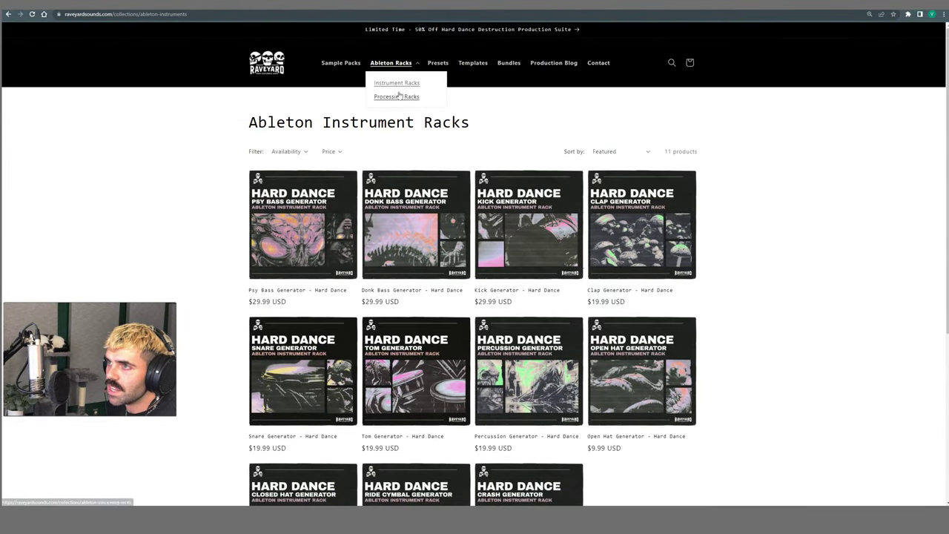
left_click(397, 96)
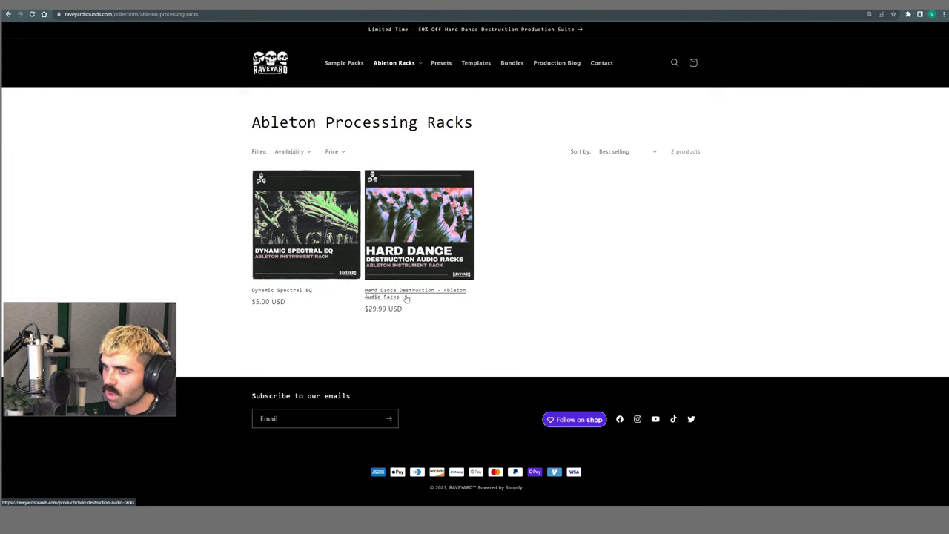
left_click(419, 296)
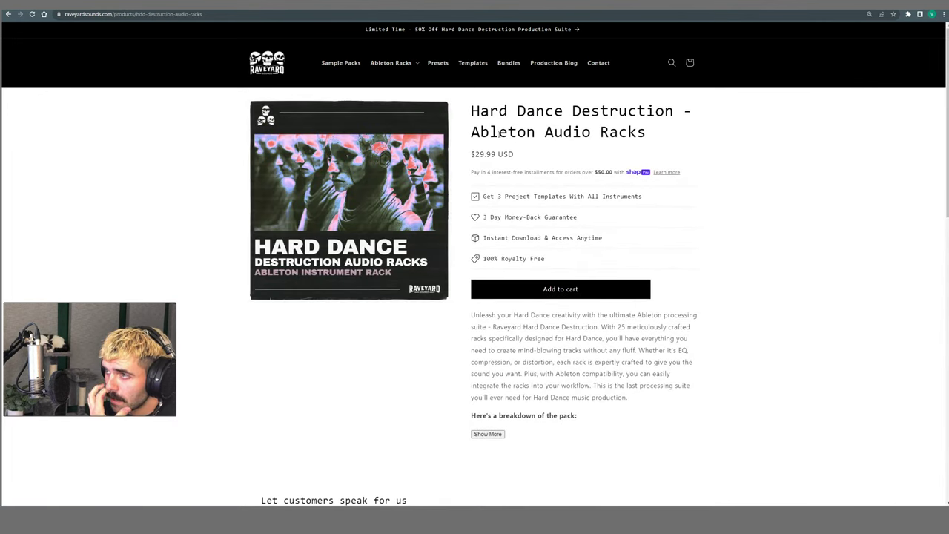
scroll(578, 201, "down", 4)
scroll(568, 234, "up", 3)
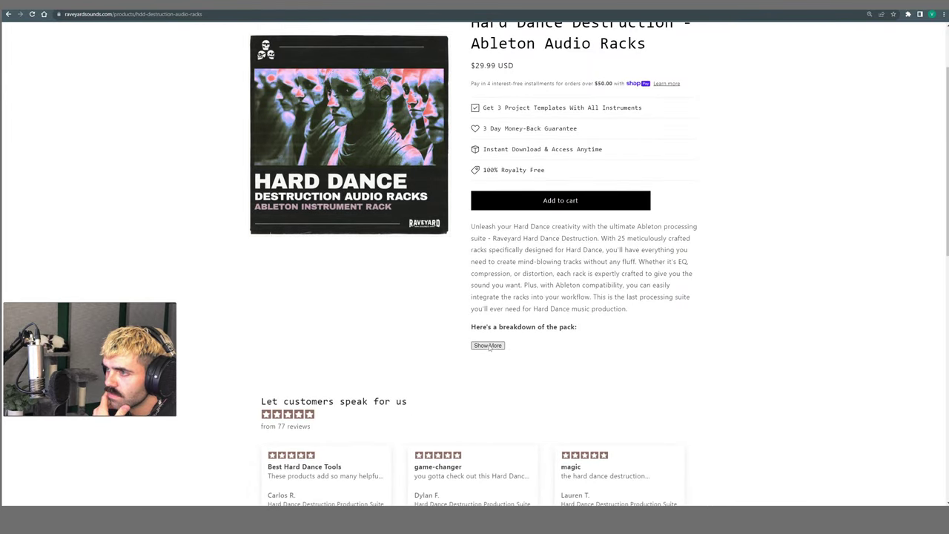
scroll(489, 347, "down", 6)
scroll(513, 330, "down", 2)
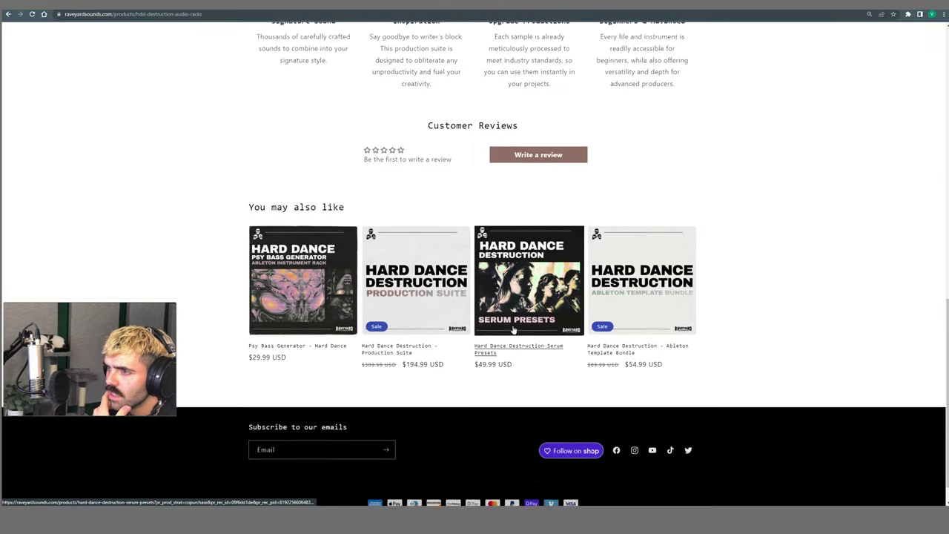
scroll(513, 330, "up", 10)
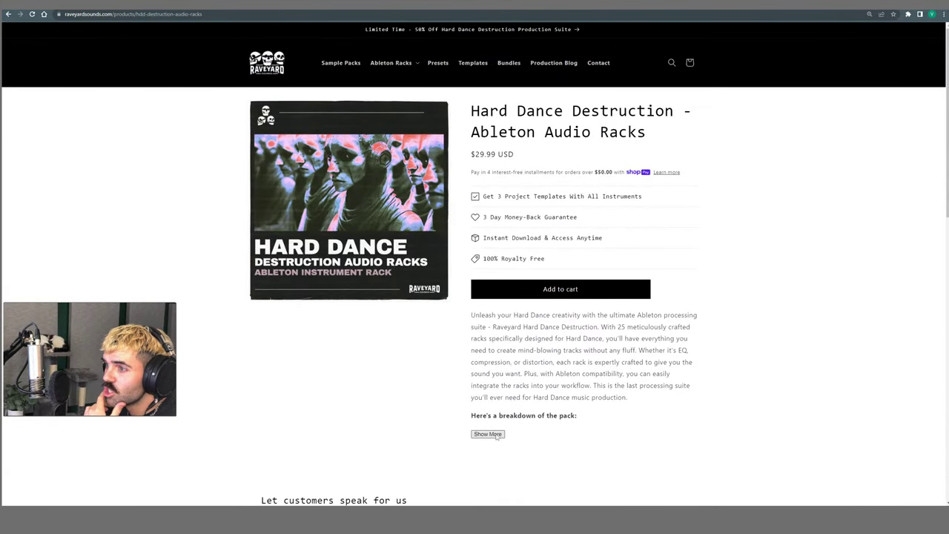
scroll(460, 422, "down", 2)
scroll(504, 356, "up", 2)
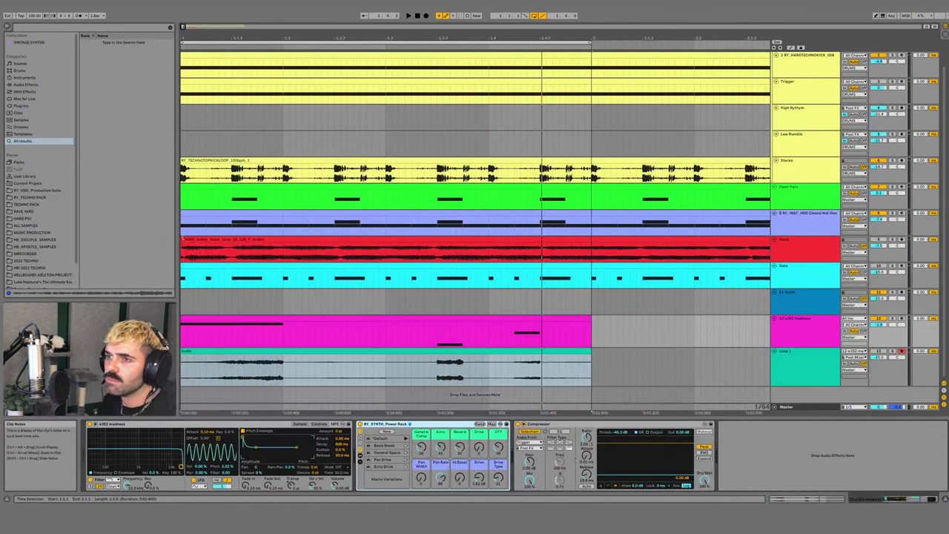
- Switch back to Ableton Live, try inserting an audio track below e302 madness while the loop plays, and undo it
left_click(806, 341)
key("space")
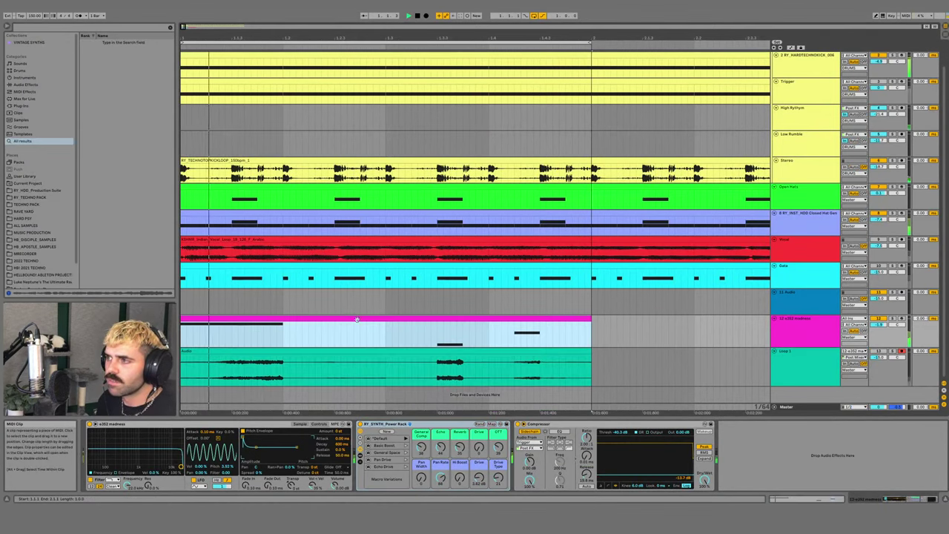
left_click(805, 340)
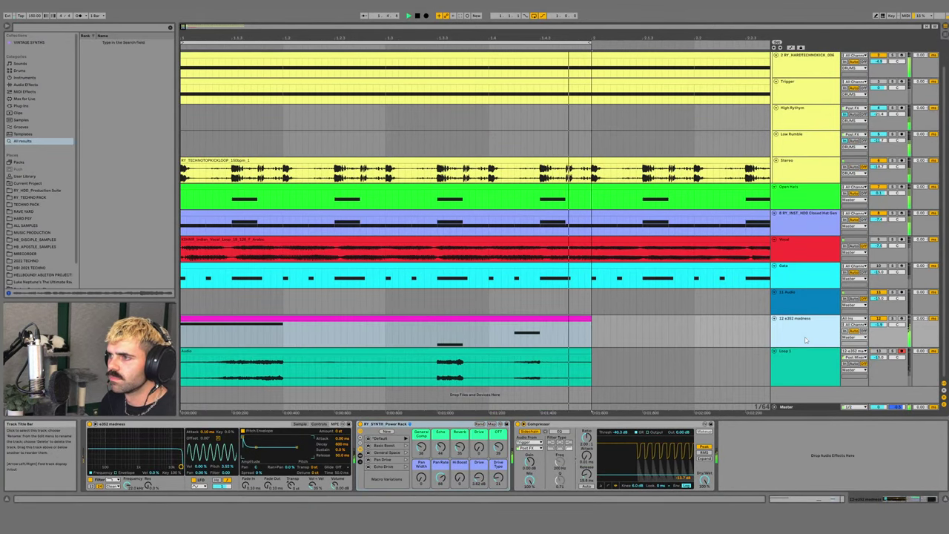
key("ctrl+t")
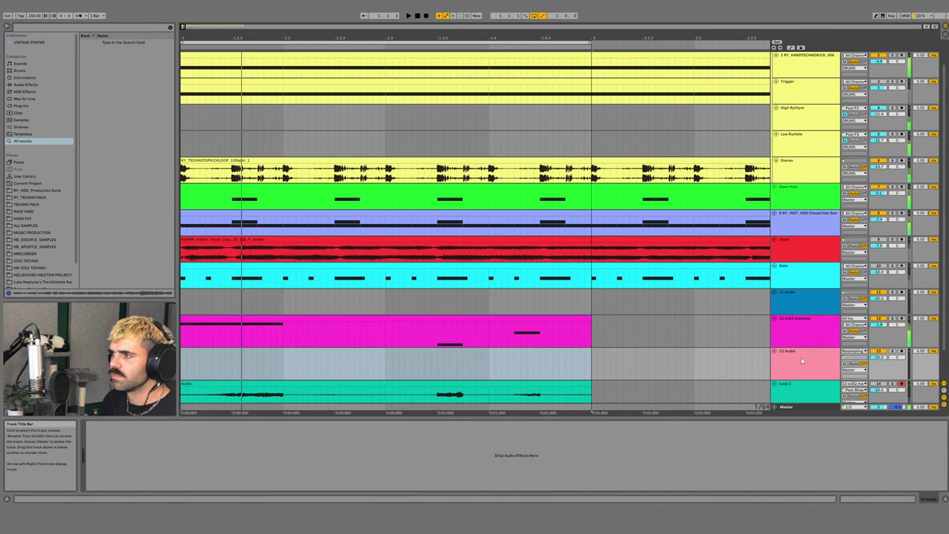
key("ctrl+z")
- Duplicate the Loop 1 track and delete the recorded clip from the upper, armed copy
left_click(809, 368)
key("ctrl+d")
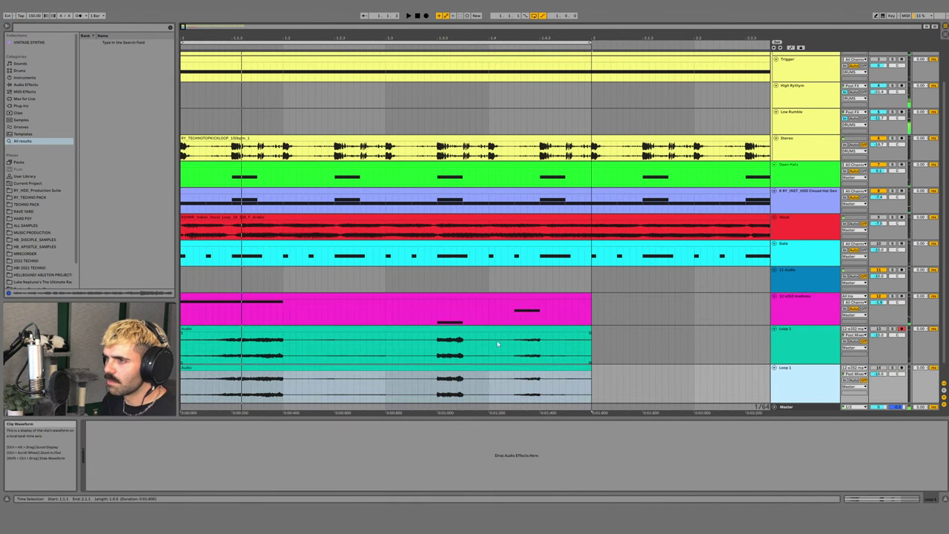
left_click(495, 332)
key("Delete")
- Record the changed e302 madness bar as audio onto the emptied Loop 1 track, with looping switched on for playback
left_click(425, 14)
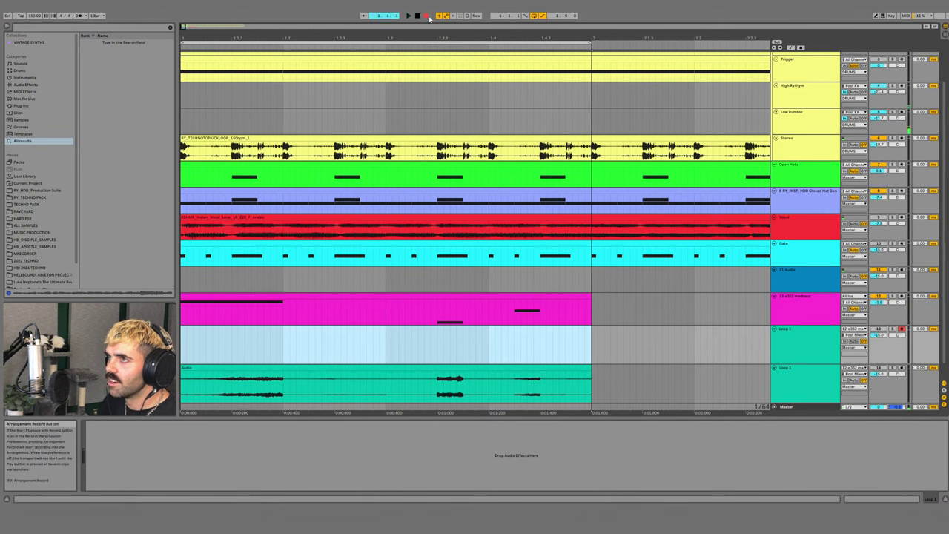
key("space")
left_click(534, 15)
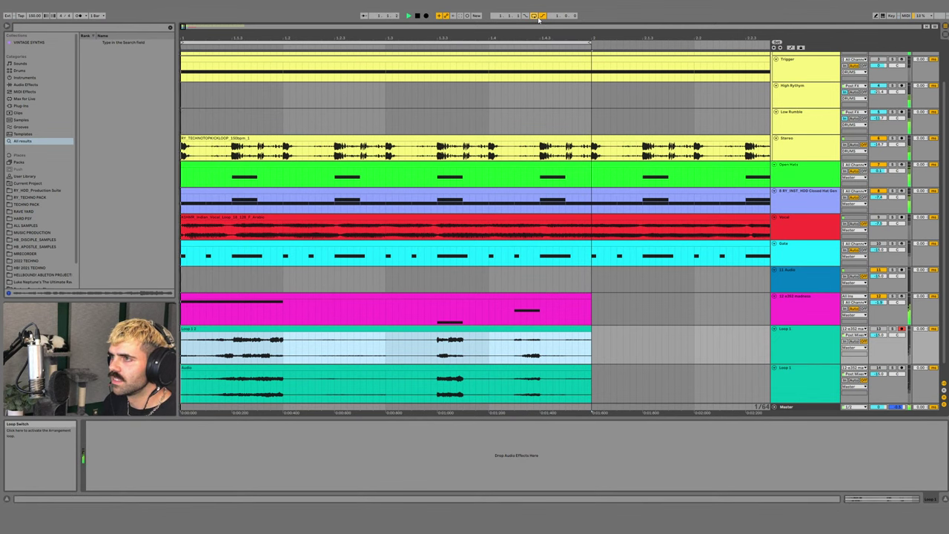
- Record another take of the e302 madness bar onto the armed Loop 1 track, with looping switched off
left_click(792, 307)
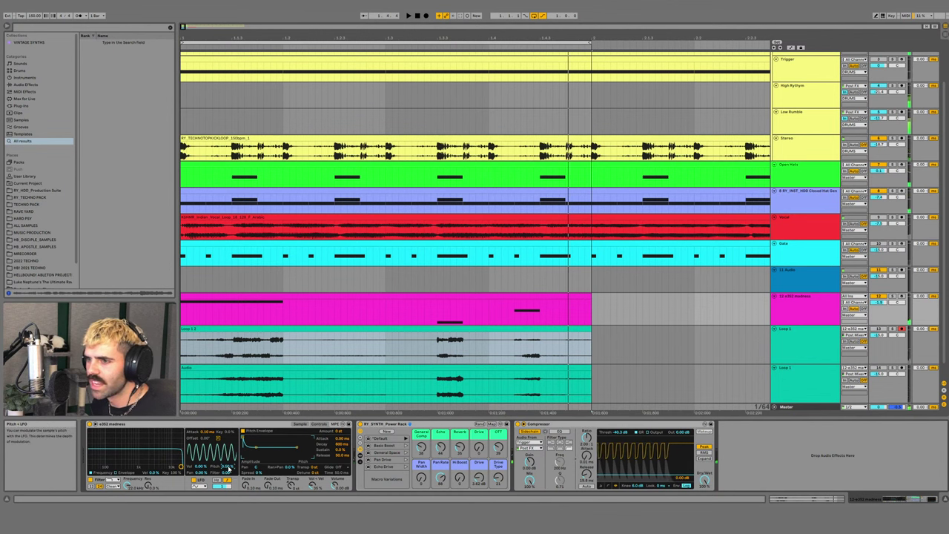
left_click(425, 15)
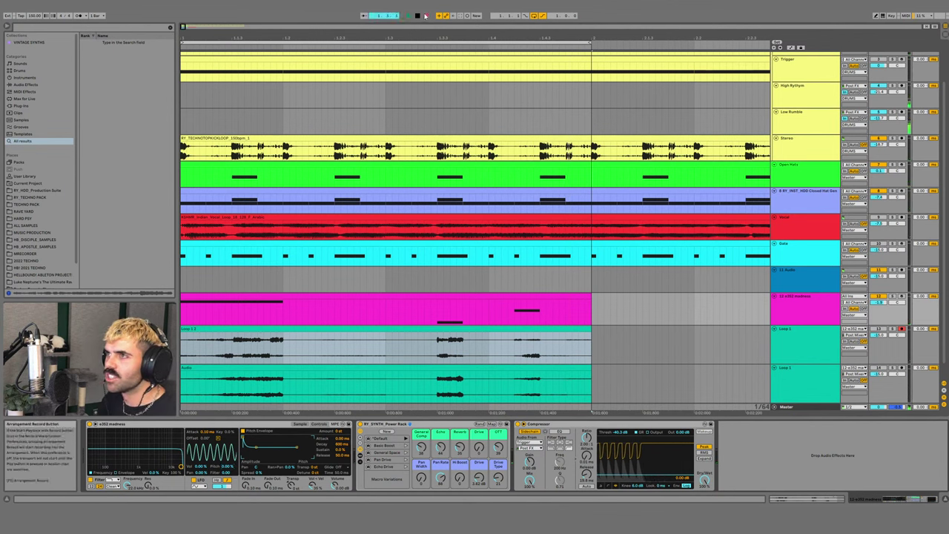
left_click(533, 16)
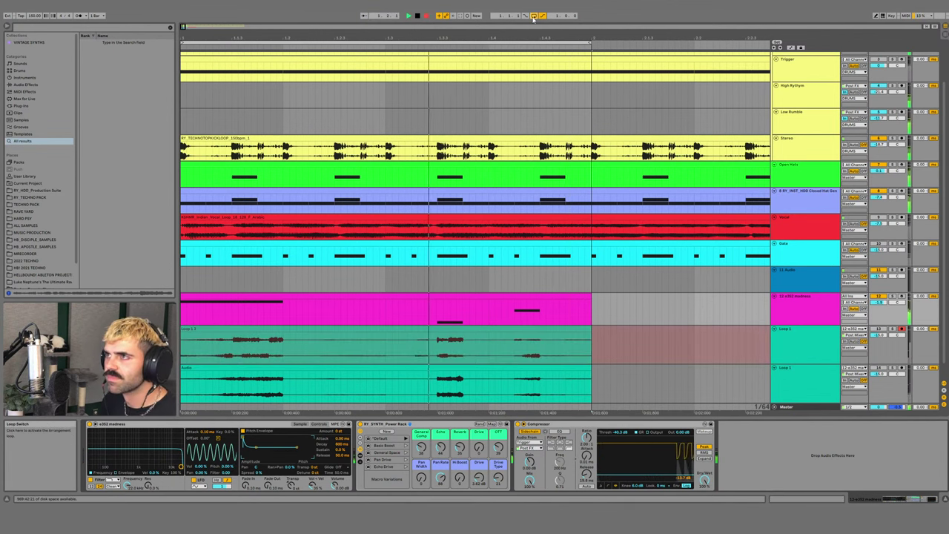
key("space")
- Duplicate the Loop 1 track holding the latest take and clear the armed track for the next recording
left_click(800, 330)
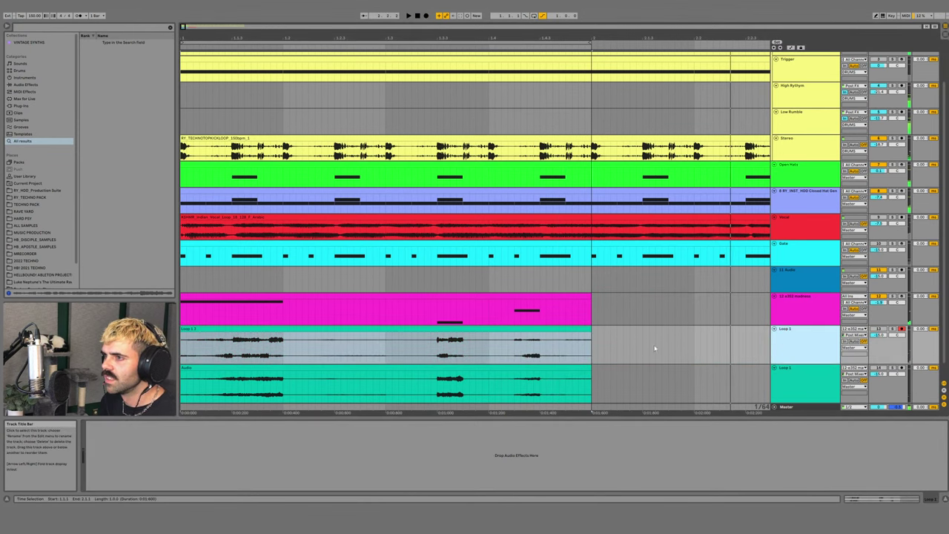
key("ctrl+d")
left_click(564, 329)
key("Delete")
- Shift the start of the sliced region in the e302 madness sample and play the bar to audition it
left_click(780, 319)
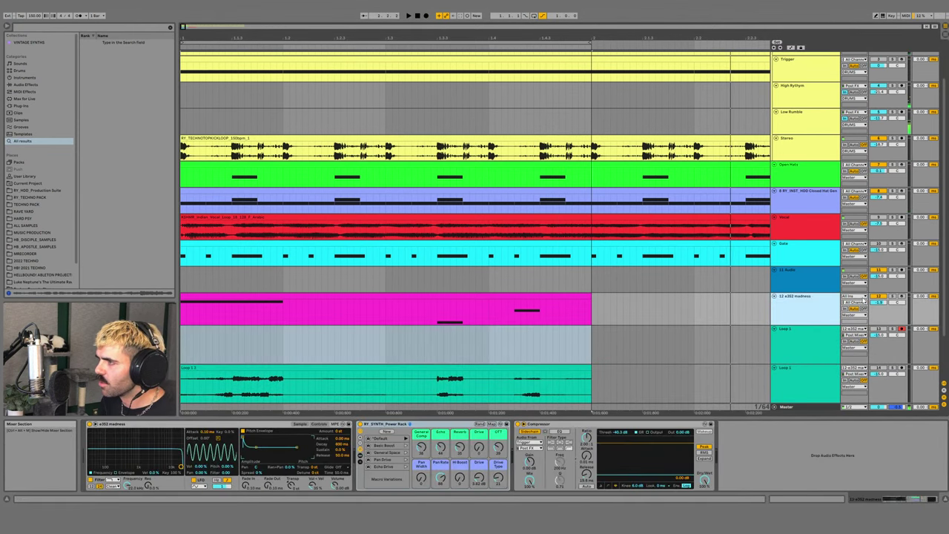
left_click(299, 424)
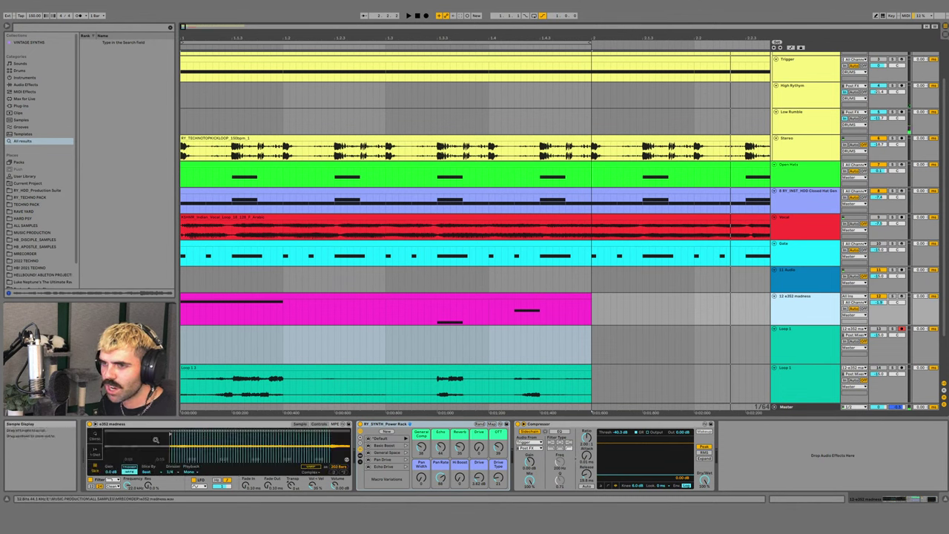
left_click_drag(182, 445, 168, 439)
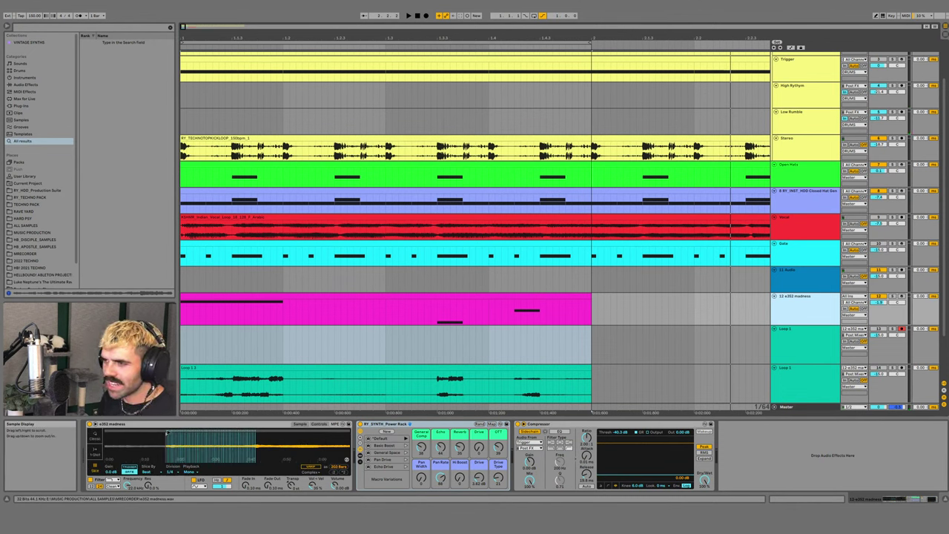
key("space")
mouse_move(167, 433)
left_mouse_down()
mouse_move(204, 435)
mouse_move(172, 435)
left_mouse_up()
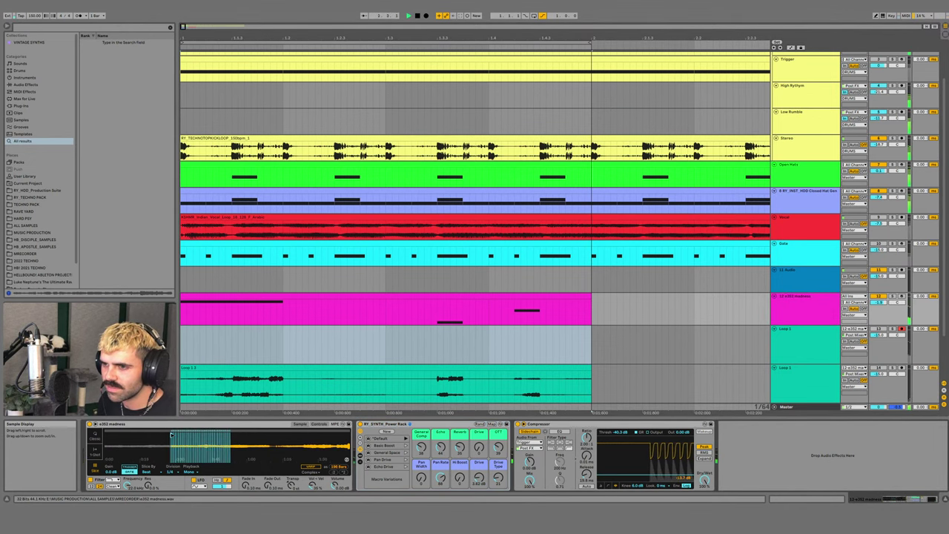
left_click(374, 306)
key("space")
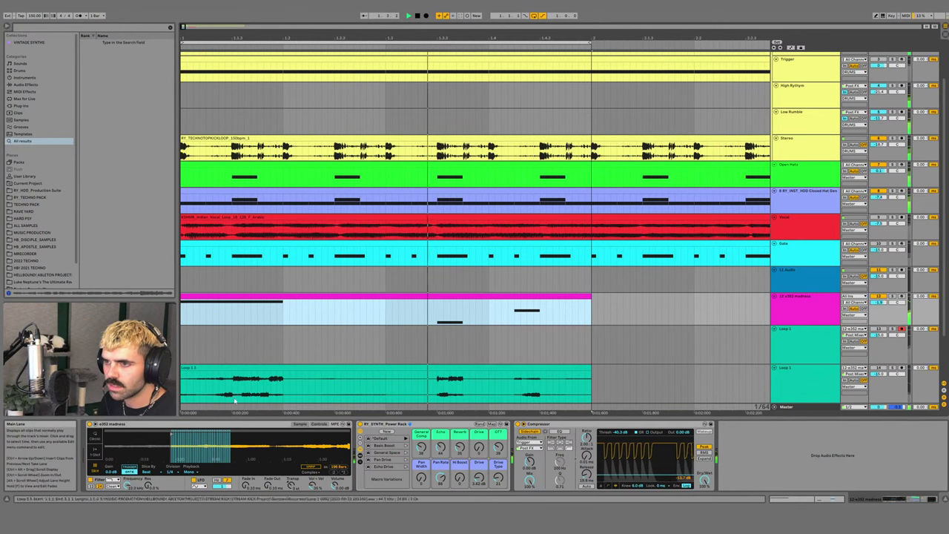
- Move the sliced region in the e302 madness sample to a slightly later part of the waveform while the bar plays
left_click_drag(195, 449, 236, 434)
left_click_drag(141, 433, 199, 434)
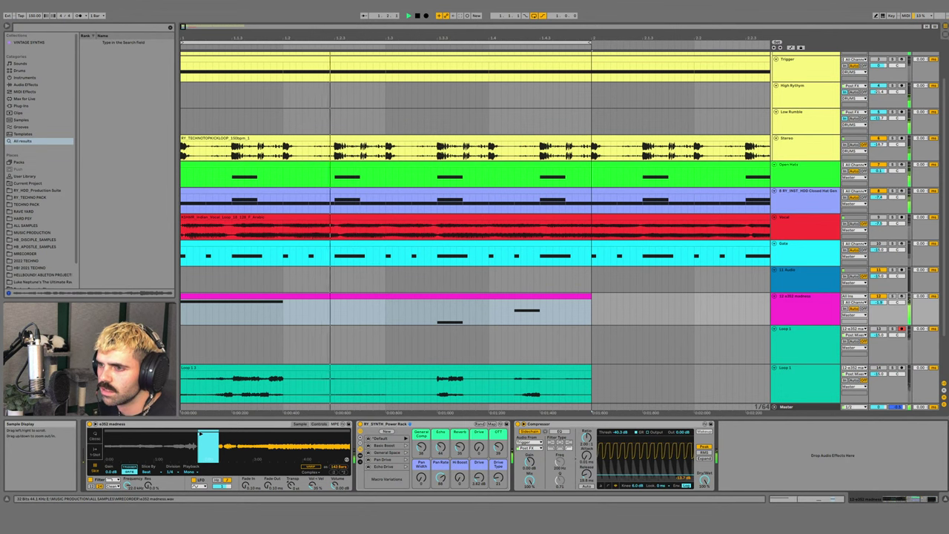
mouse_move(200, 434)
left_mouse_down()
mouse_move(215, 433)
mouse_move(206, 434)
left_mouse_up()
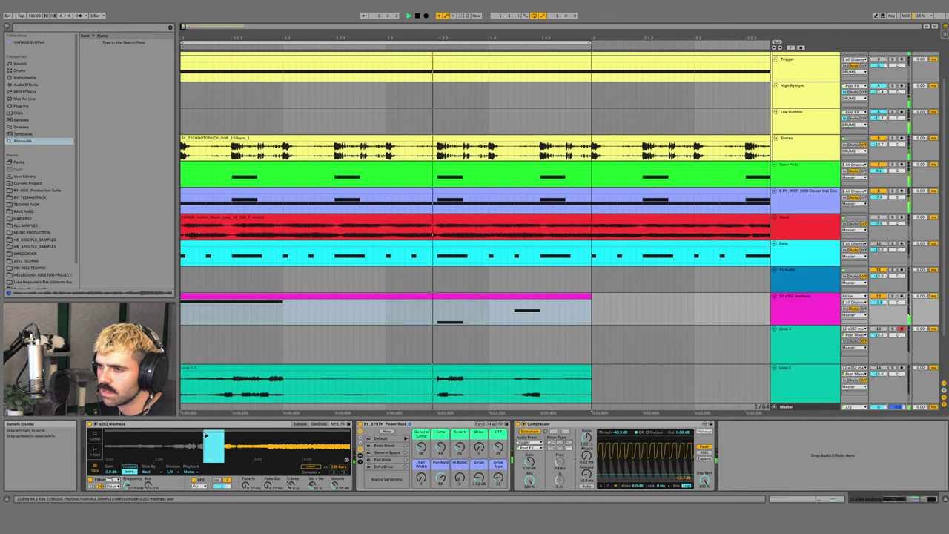
- Lower the pitch of the short third-beat note and the long opening note in the e302 madness MIDI clip
double_click(246, 295)
key("space")
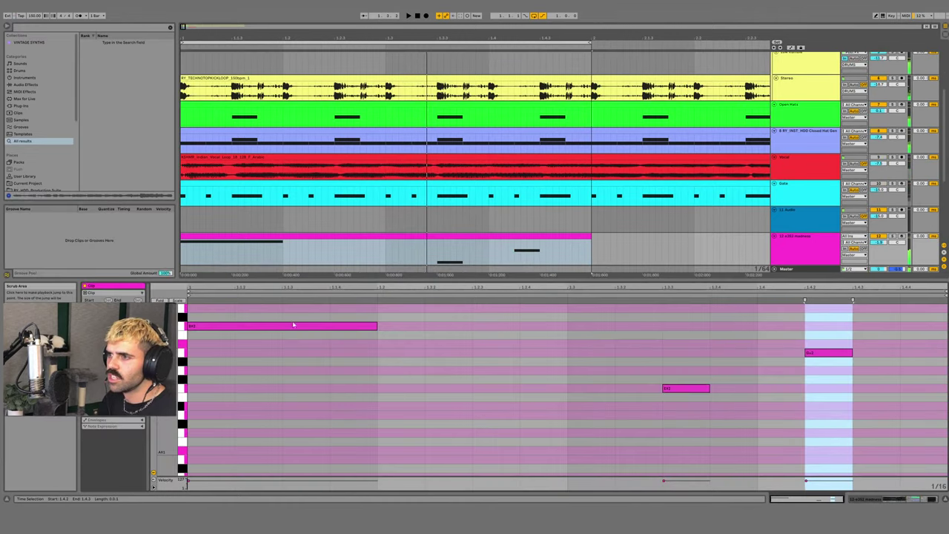
left_click(686, 388)
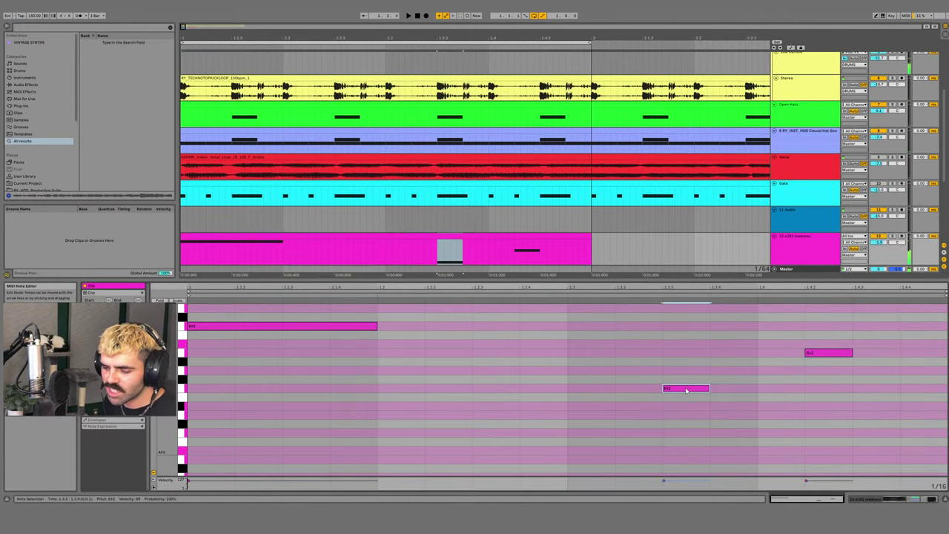
key("Down")
key("Down")
key("Down")
key("Down")
key("Down")
key("Down")
key("Down")
key("Down")
key("Down")
key("Down")
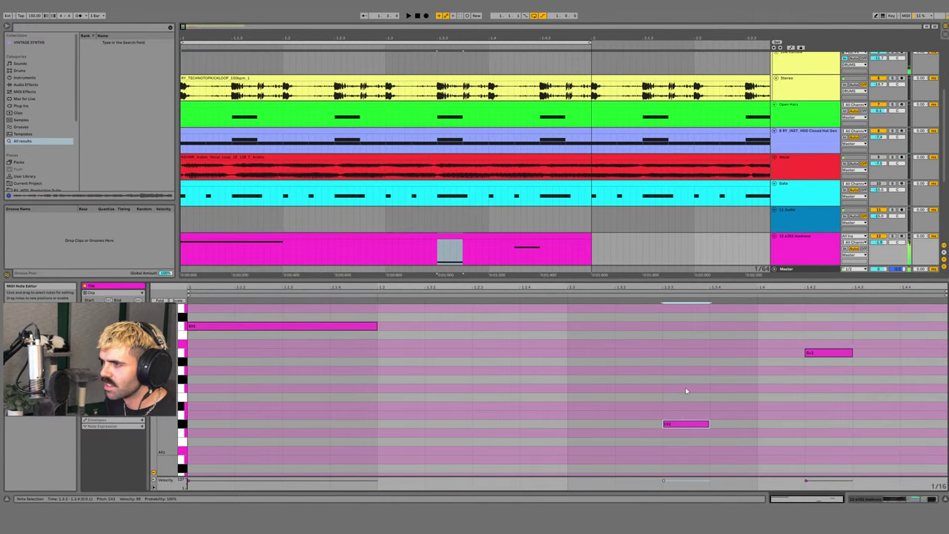
key("Down")
key("Down")
key("Down")
key("Down")
key("Down")
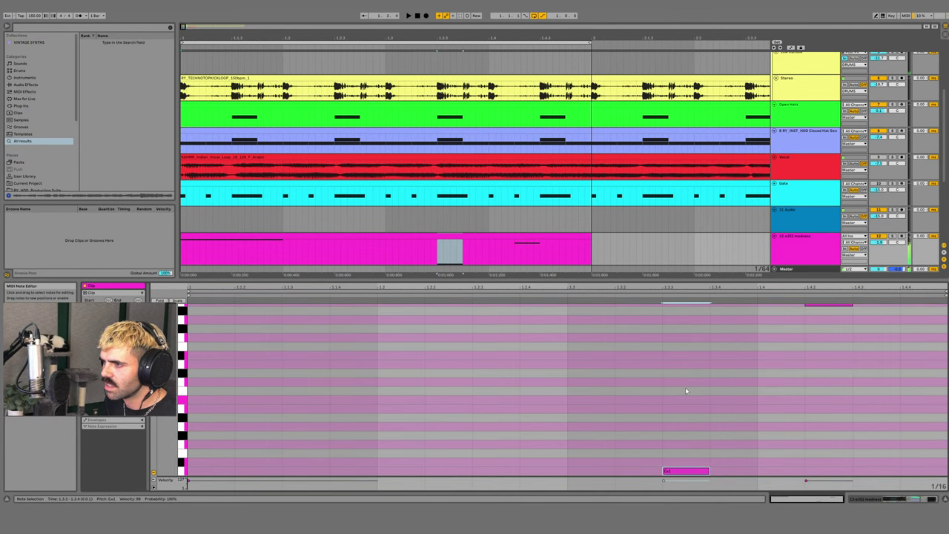
scroll(380, 341, "up", 3)
left_click_drag(373, 335, 353, 391)
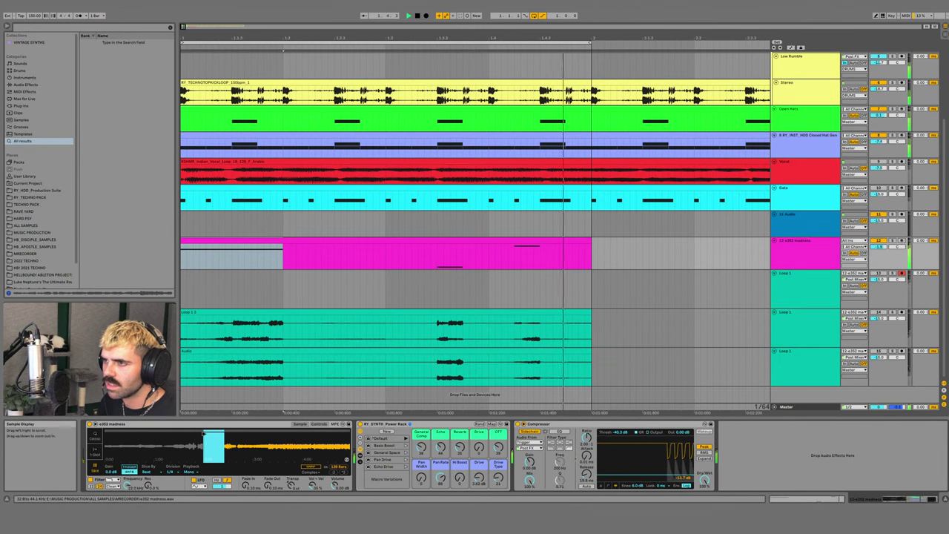
- Split the e302 madness clip at the third beat and deactivate its second half
left_click(386, 258)
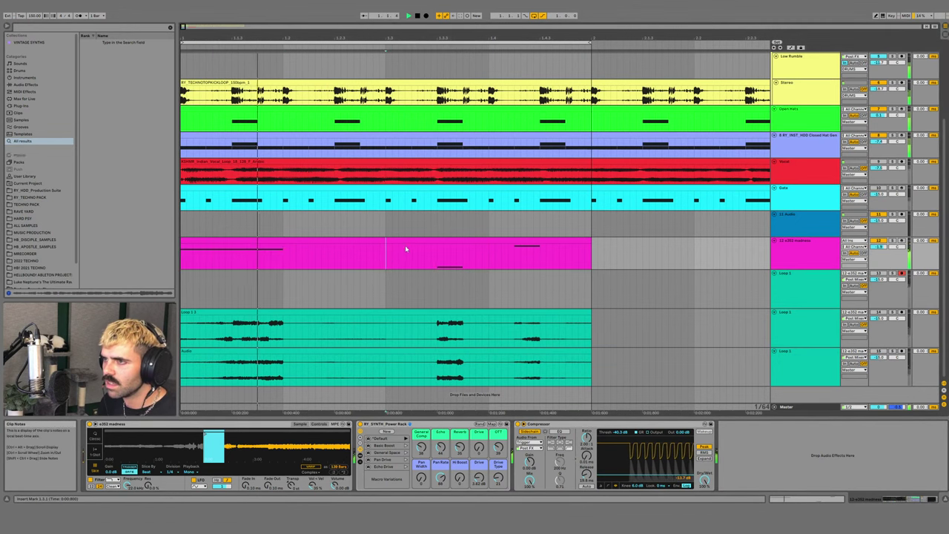
key("ctrl+e")
left_click(419, 240)
key("Right")
key("Left")
key("0")
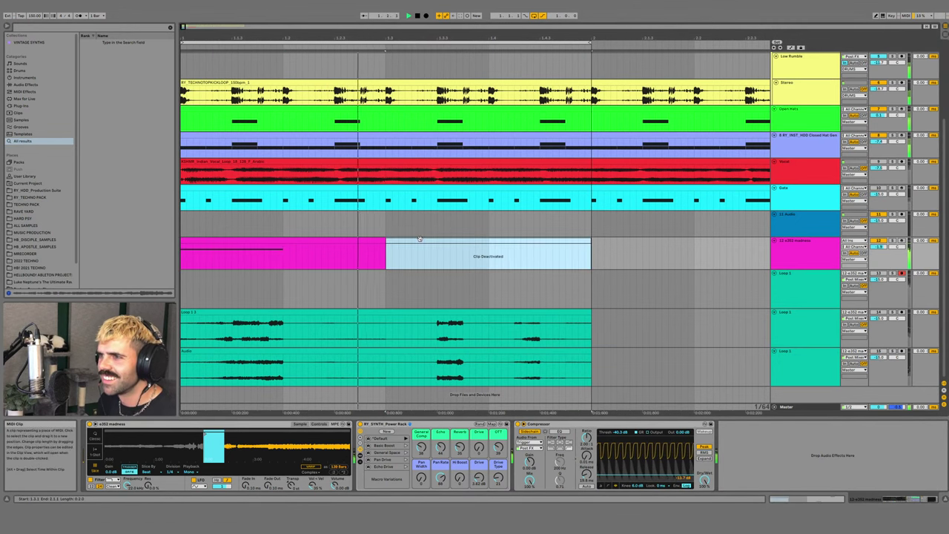
- Duplicate the e302 madness track, leaving only an active second-half clip on the original
left_click(779, 263)
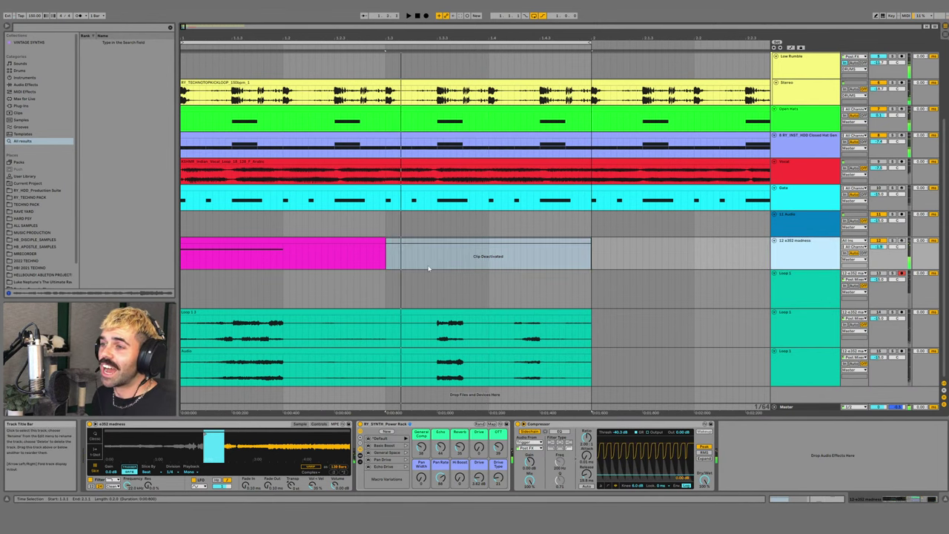
key("ctrl+d")
left_click(309, 241)
key("space")
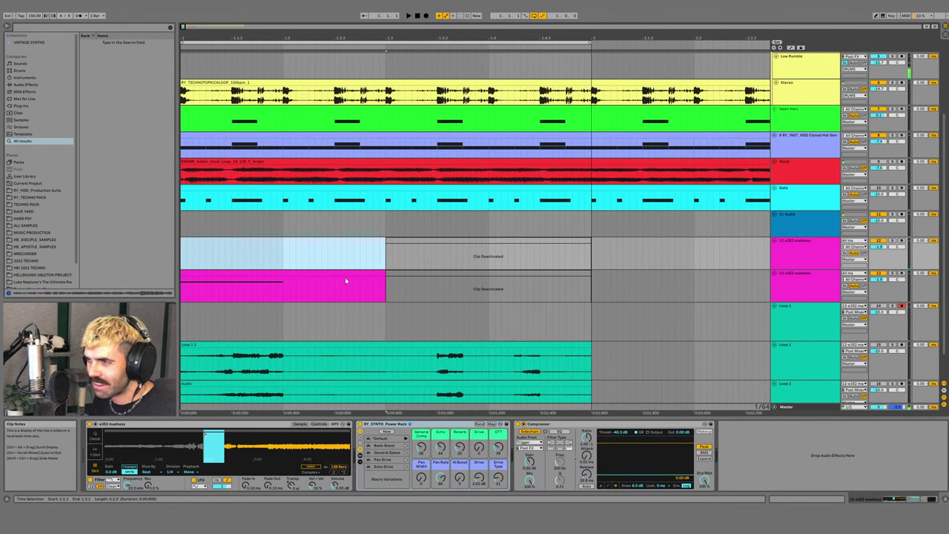
left_click(450, 239)
key("0")
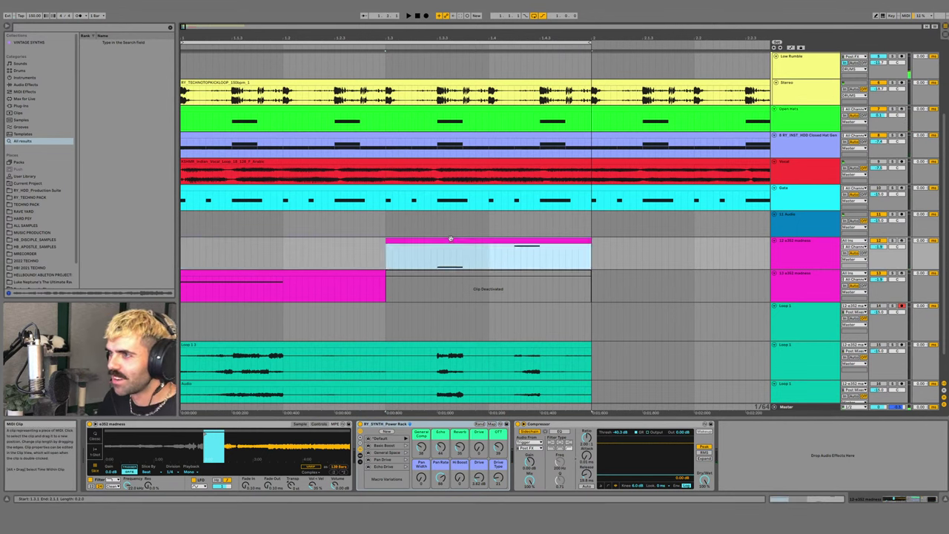
- Shift the sliced sample region on the upper e302 madness track to a later part of the waveform and audition it
left_click(814, 284)
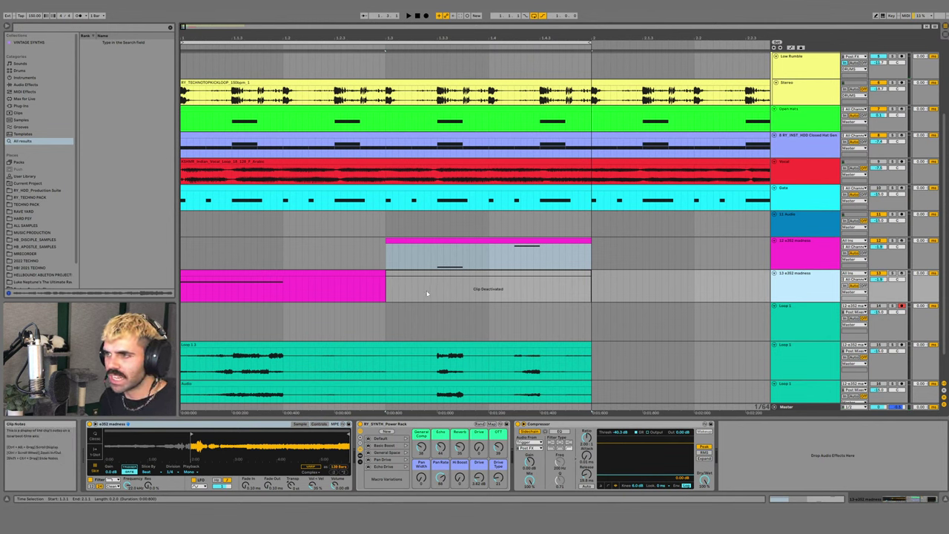
left_click(332, 275)
left_click(851, 254)
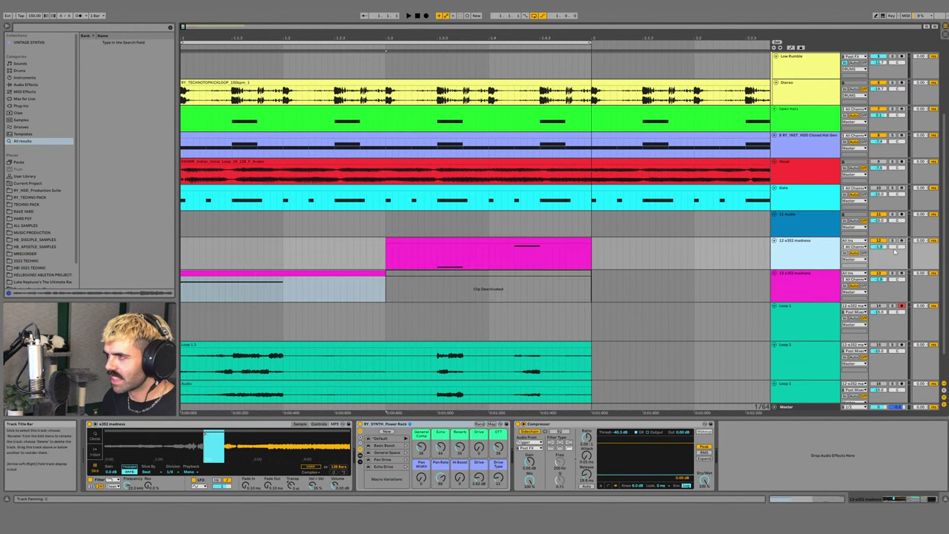
left_click_drag(208, 436, 272, 443)
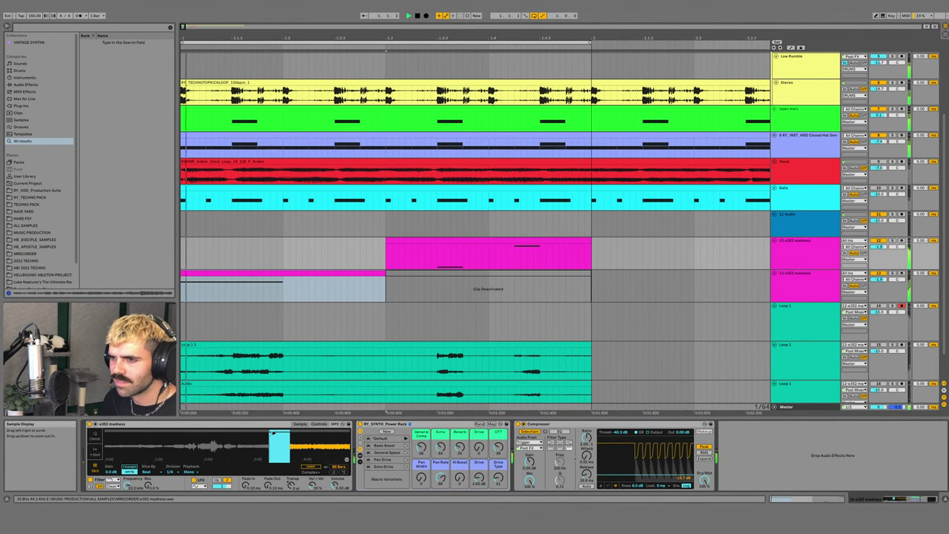
left_click_drag(273, 433, 279, 434)
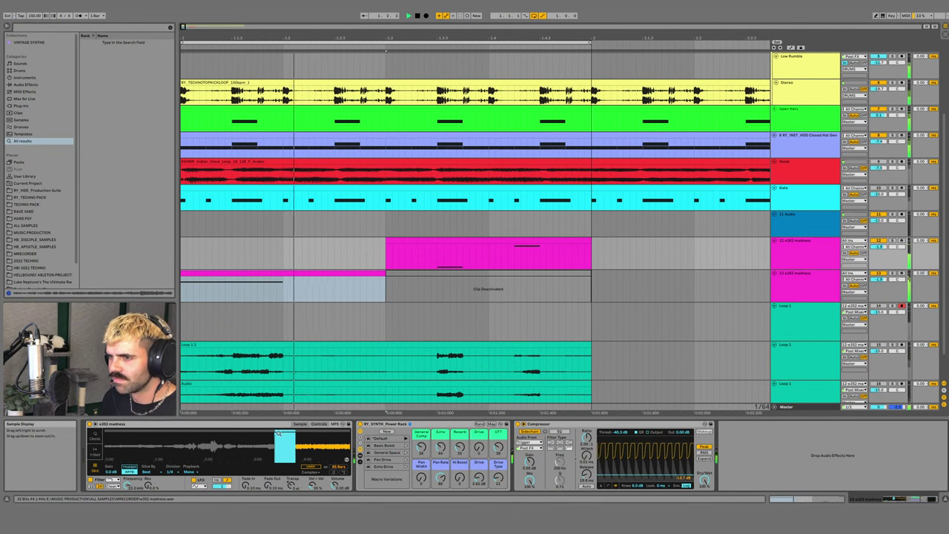
- Find the Redux effect and insert it before the Compressor on the upper e302 madness track
left_click(808, 247)
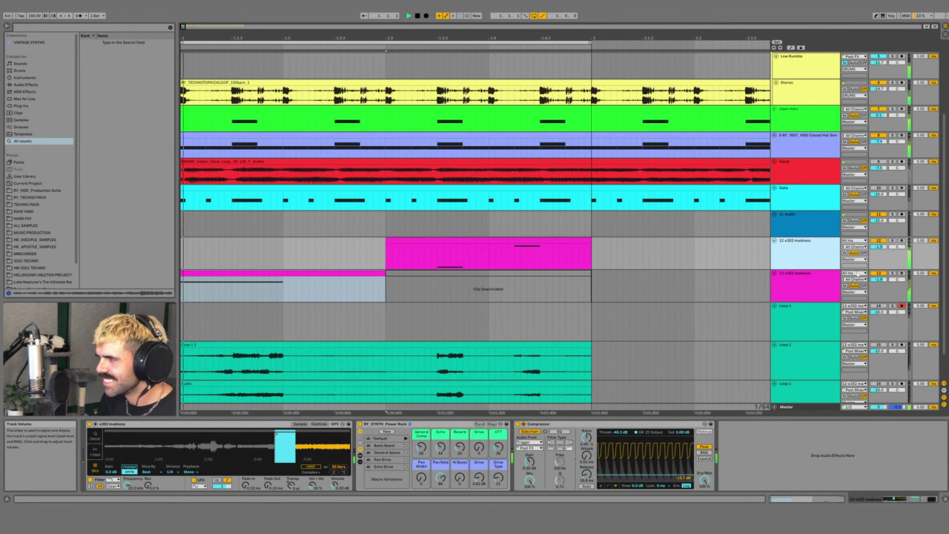
left_click(879, 247)
key("ctrl+f")
type("redux")
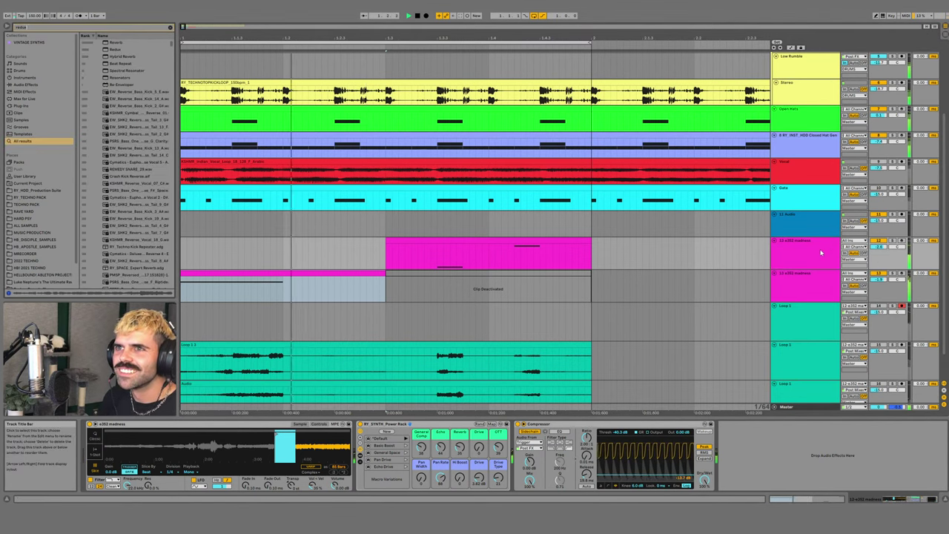
left_click_drag(744, 424, 570, 458)
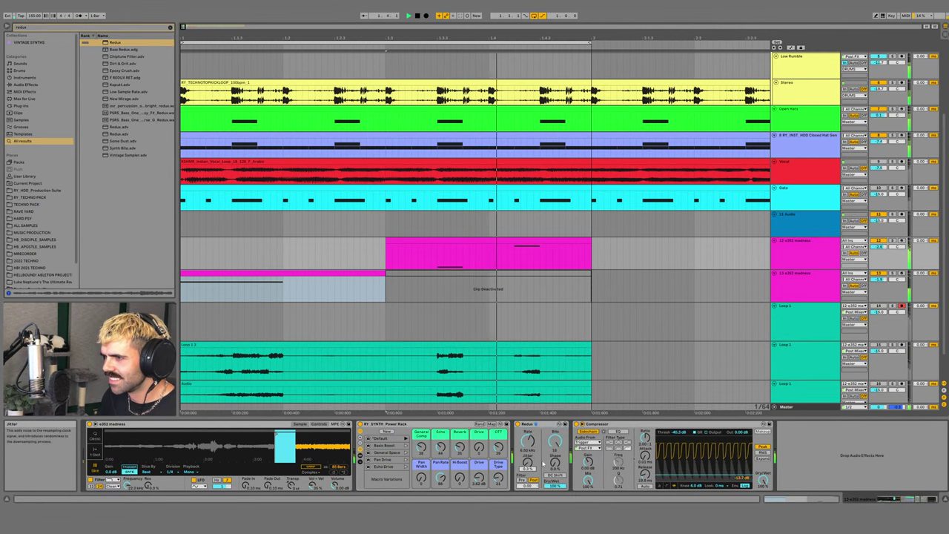
- Tune Redux's downsampling, bit reduction and post filter by ear while the loop plays
left_click(533, 480)
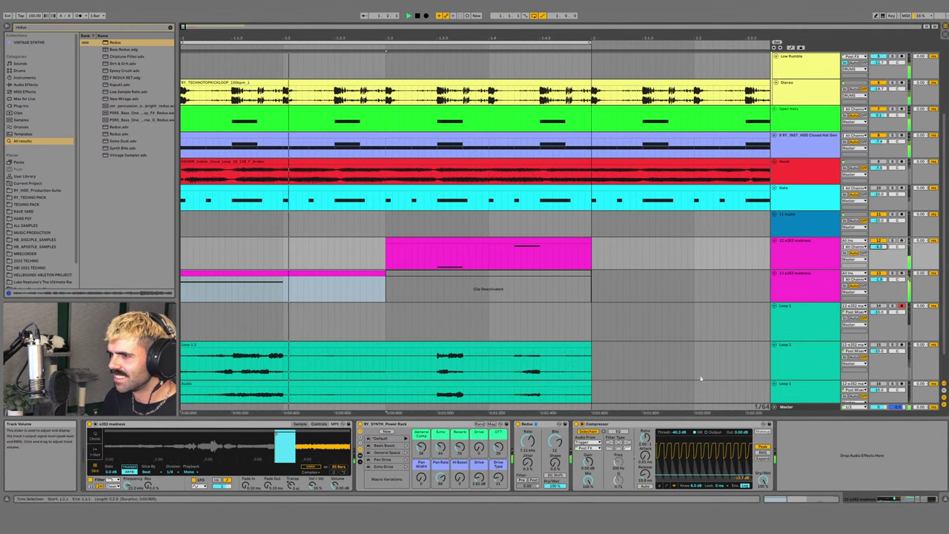
left_click_drag(528, 486, 528, 476)
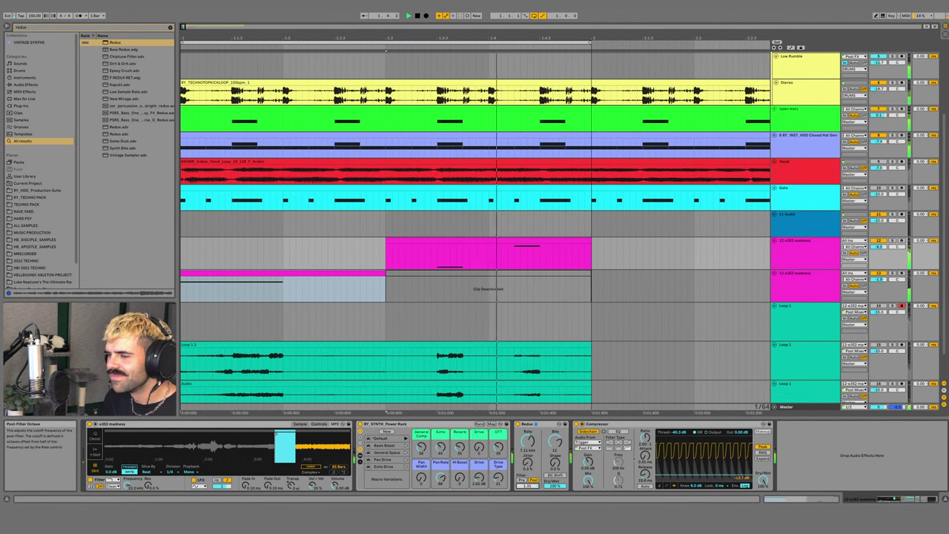
left_click_drag(527, 461, 527, 458)
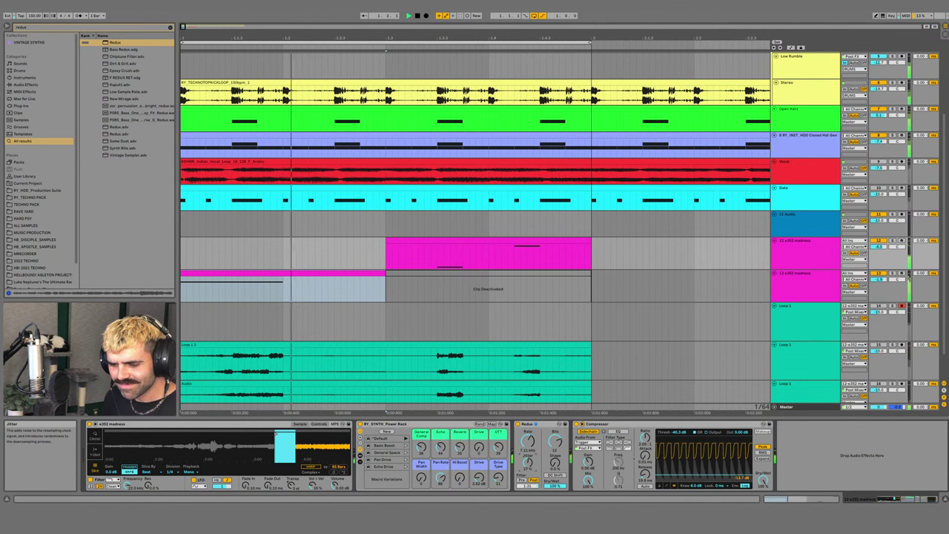
- Duplicate the e302 madness track with Redux and shift the copy's sliced sample region towards the end of the waveform
left_click(800, 254)
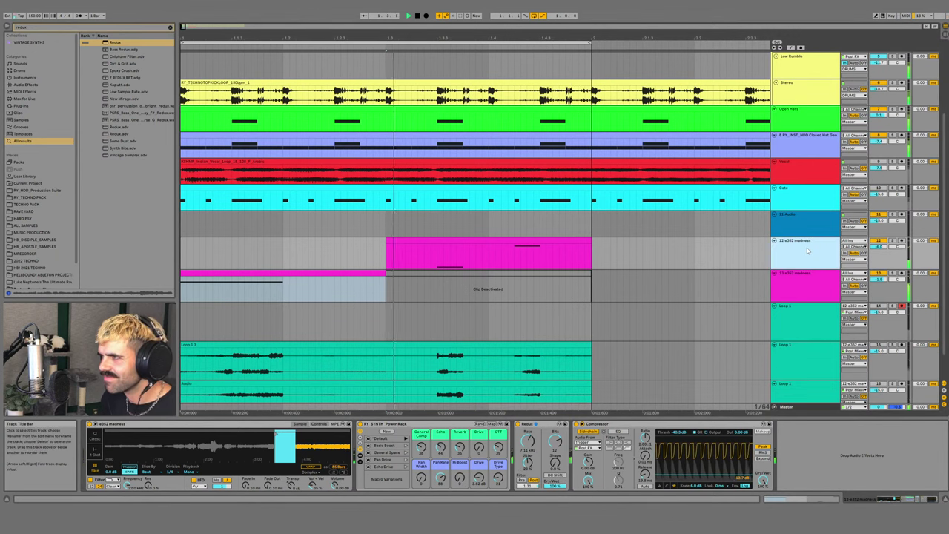
key("ctrl+d")
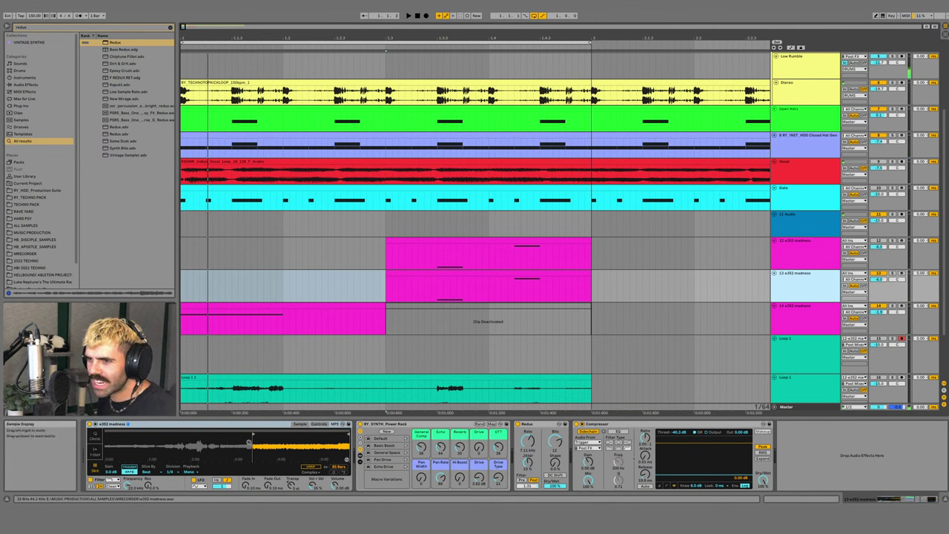
key("space")
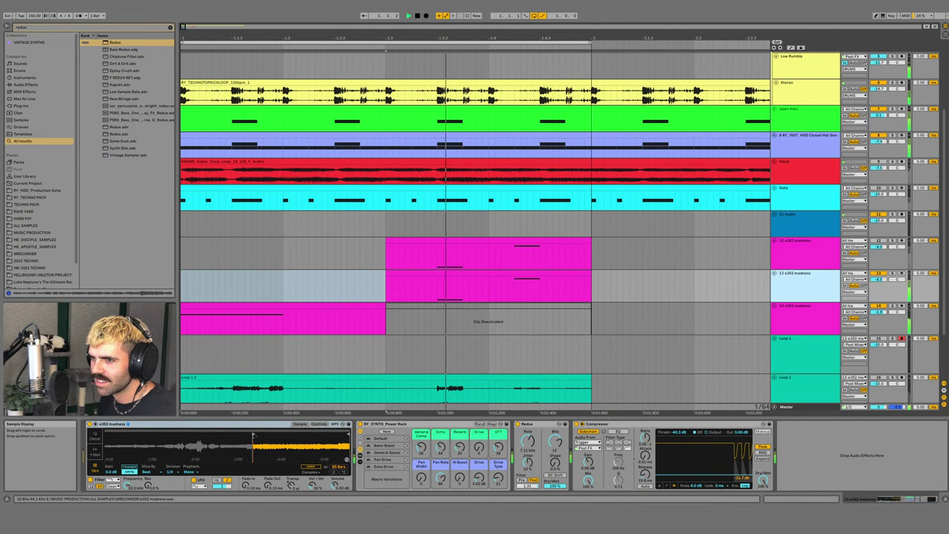
left_click_drag(253, 436, 325, 444)
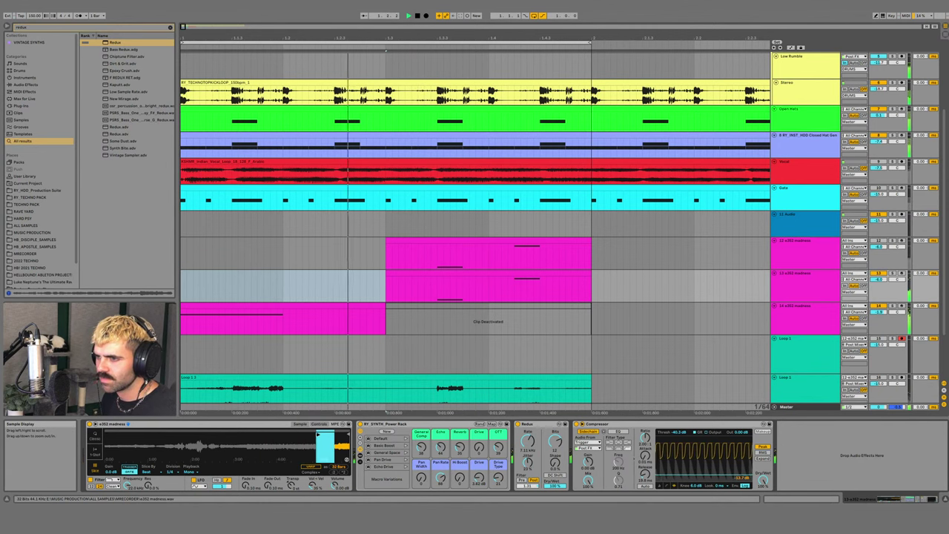
- Bypass Redux on the copied e302 madness track and move its sliced region even closer to the sample's end
left_click(517, 424)
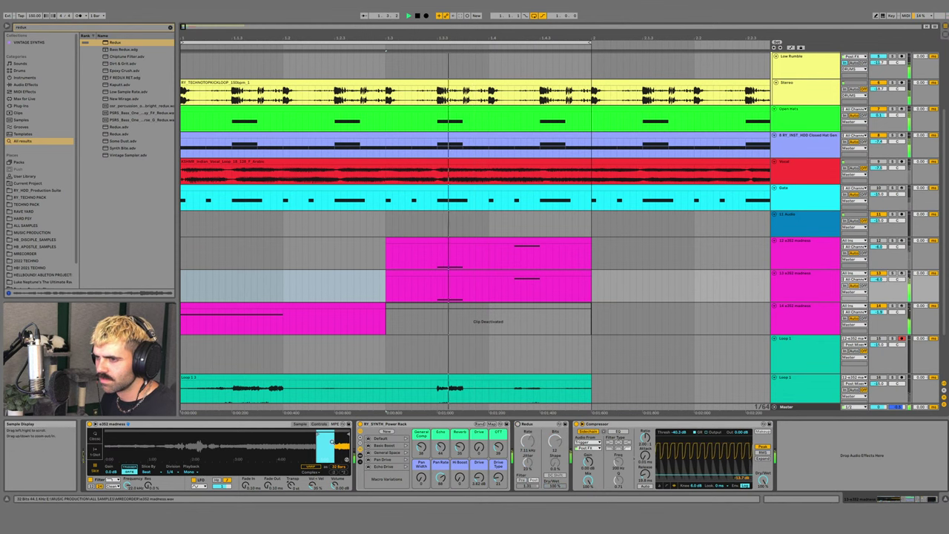
left_click_drag(318, 434, 326, 434)
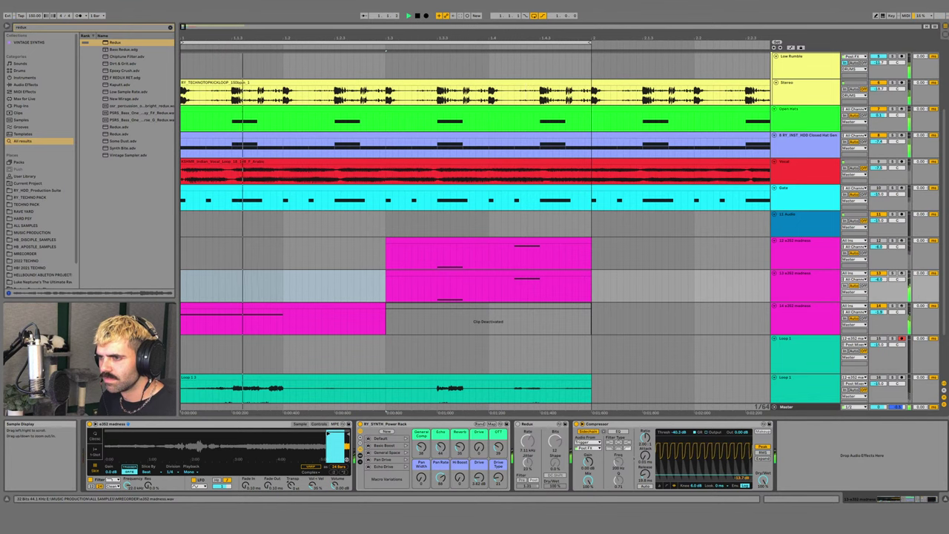
key("space")
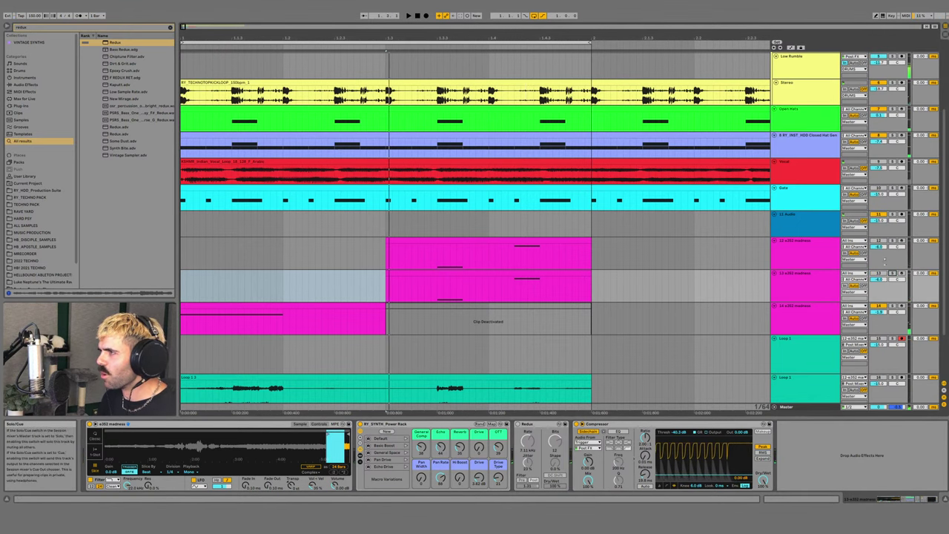
- Audition the loop again and delete the middle e302 madness track
key("space")
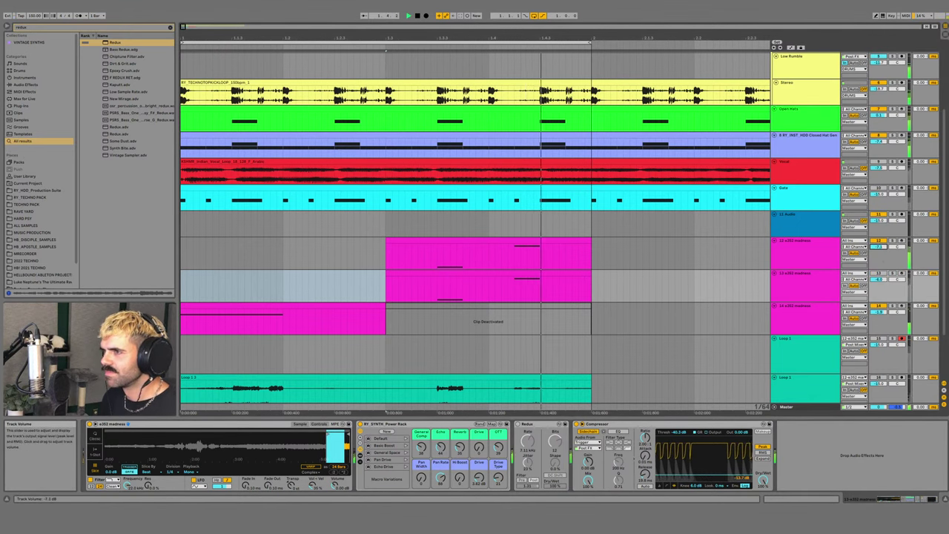
left_click(806, 286)
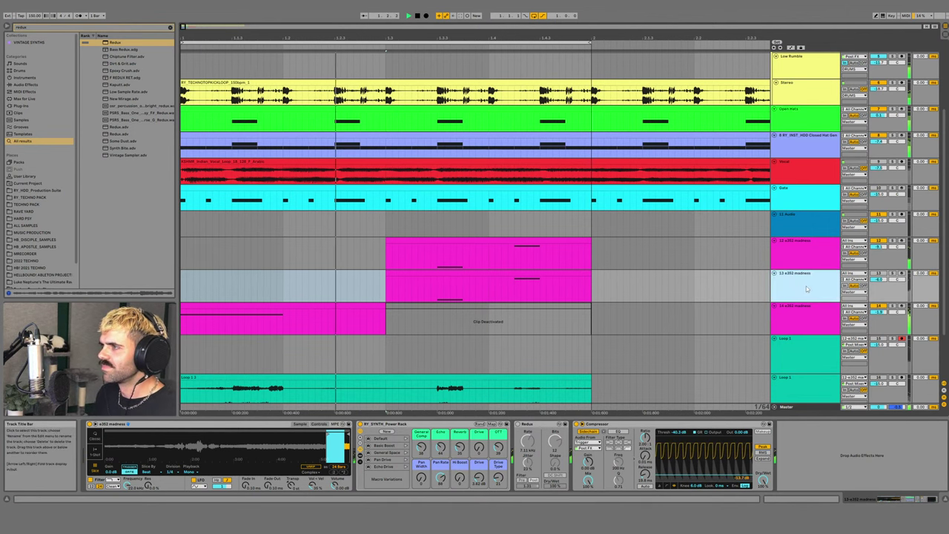
key("Delete")
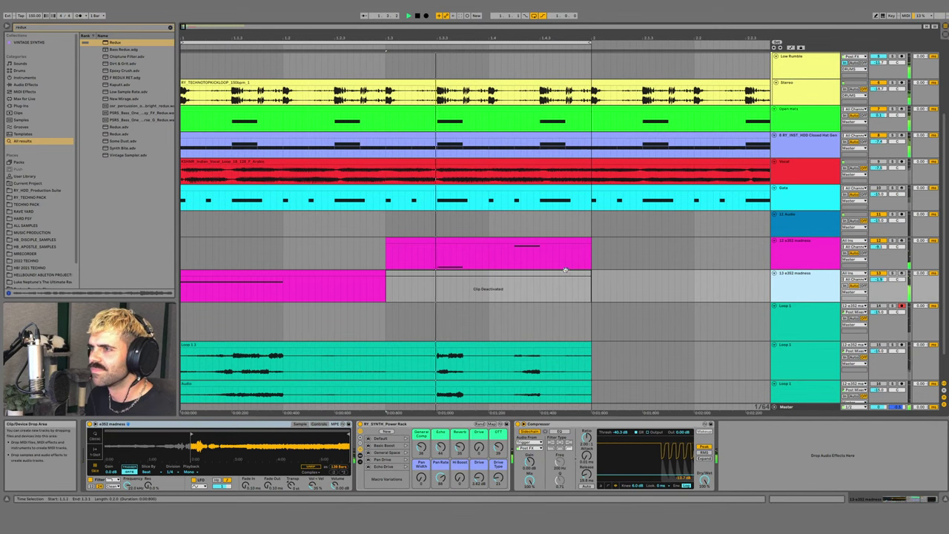
- Delete the deactivated second-half clip from the lower e302 madness track
left_click(416, 271)
key("Delete")
scroll(498, 305, "down", 1)
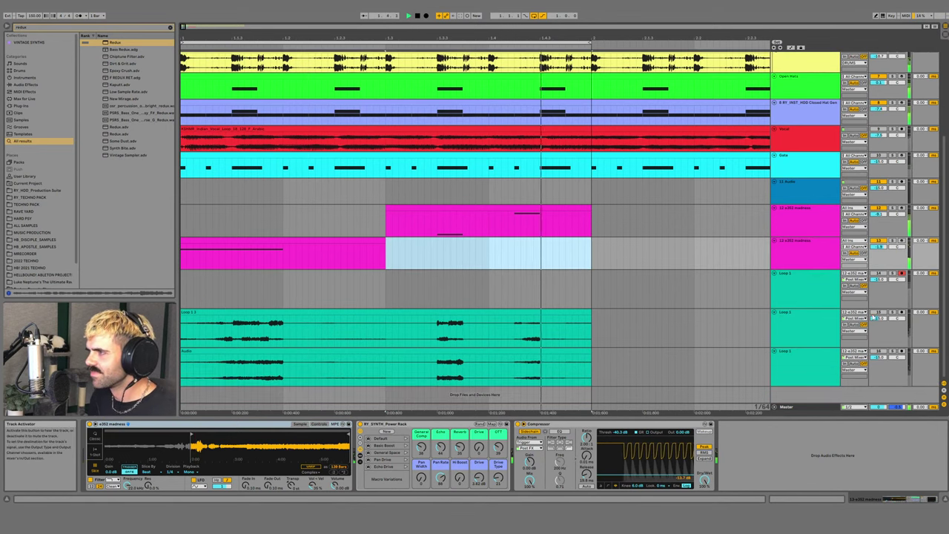
- Activate the recorded Loop 1 takes for playback and lower the volume of the bottom Loop 1 track
left_click(878, 313)
key("space")
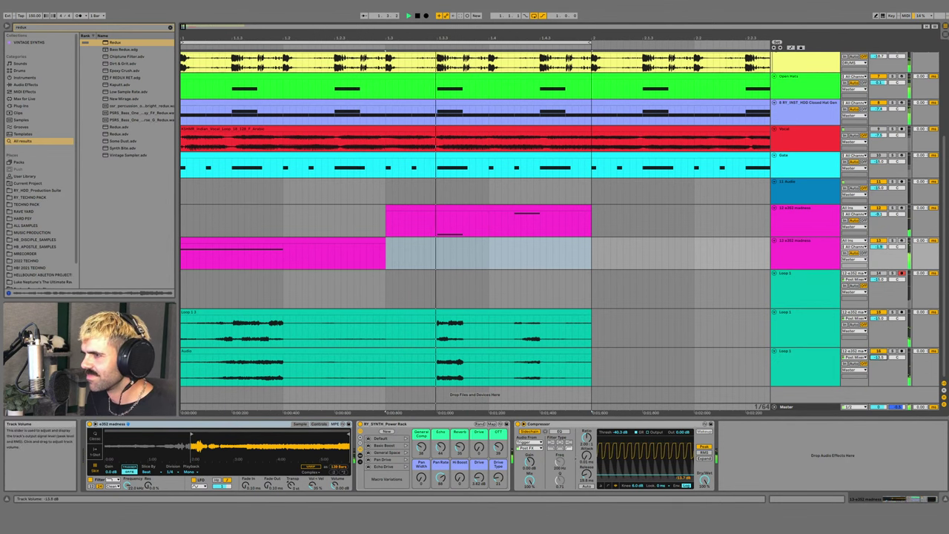
left_click_drag(879, 357, 878, 362)
left_click(819, 339)
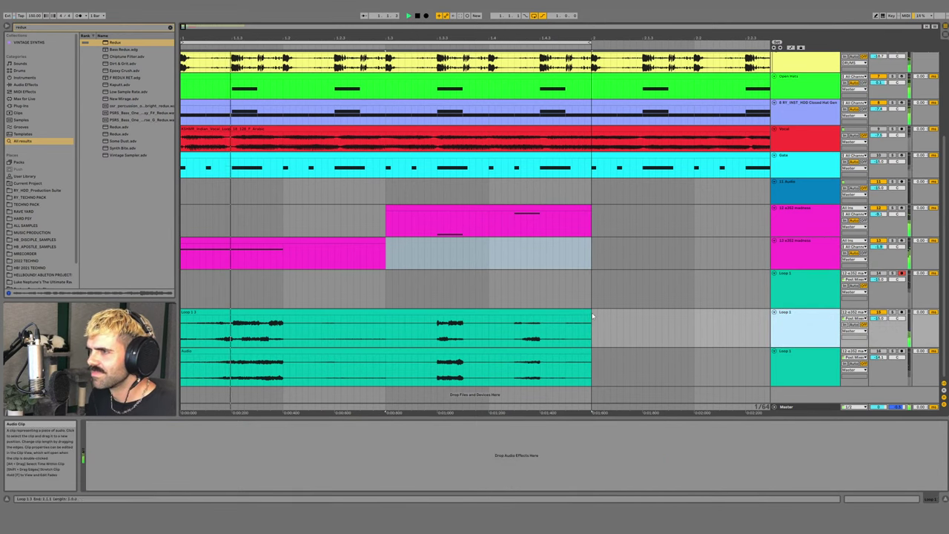
- Delete the second half of the upper recorded Loop 1 clip and check the two e302 madness tracks by muting and playback
key("Delete")
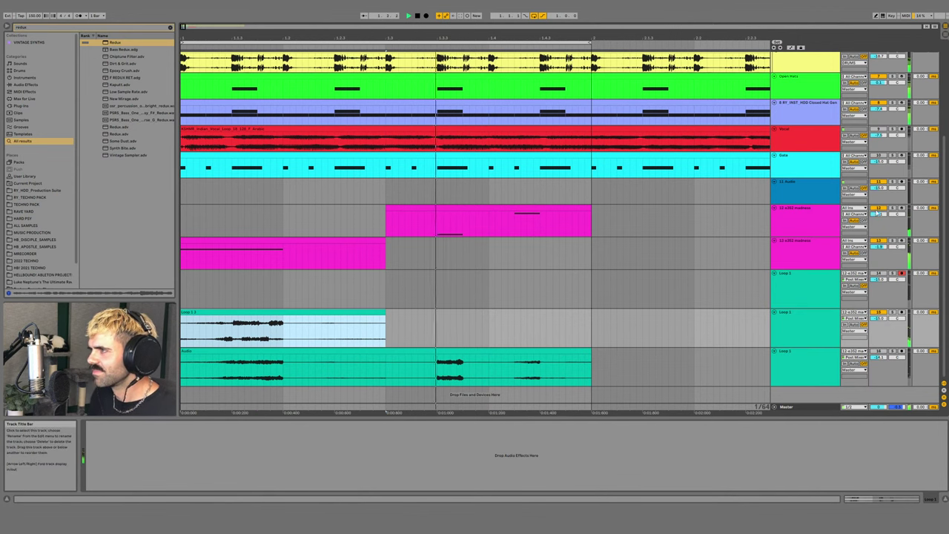
left_click(878, 208)
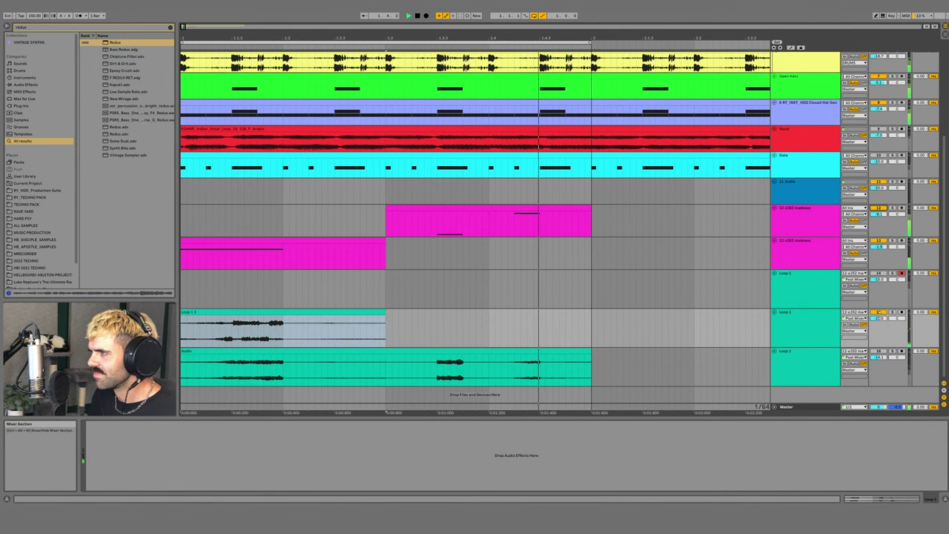
left_click(816, 259)
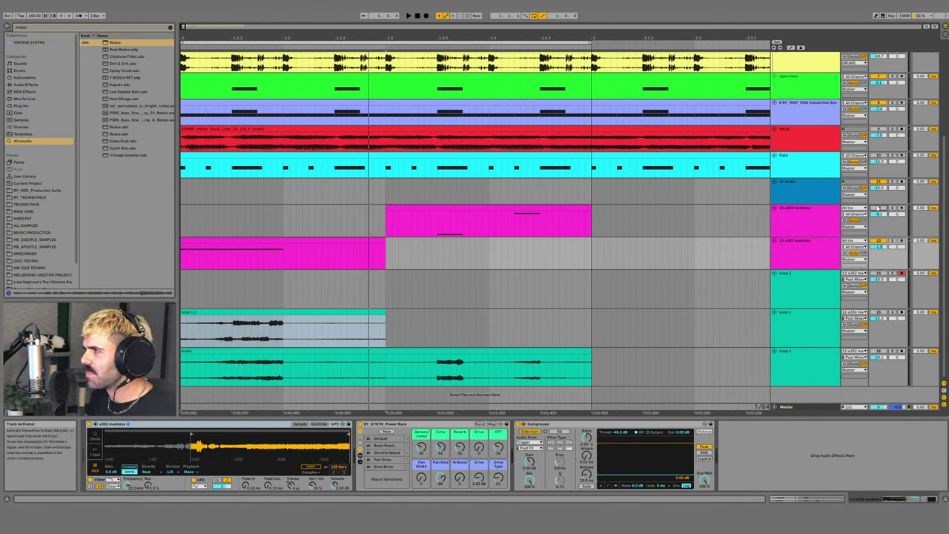
left_click(195, 252)
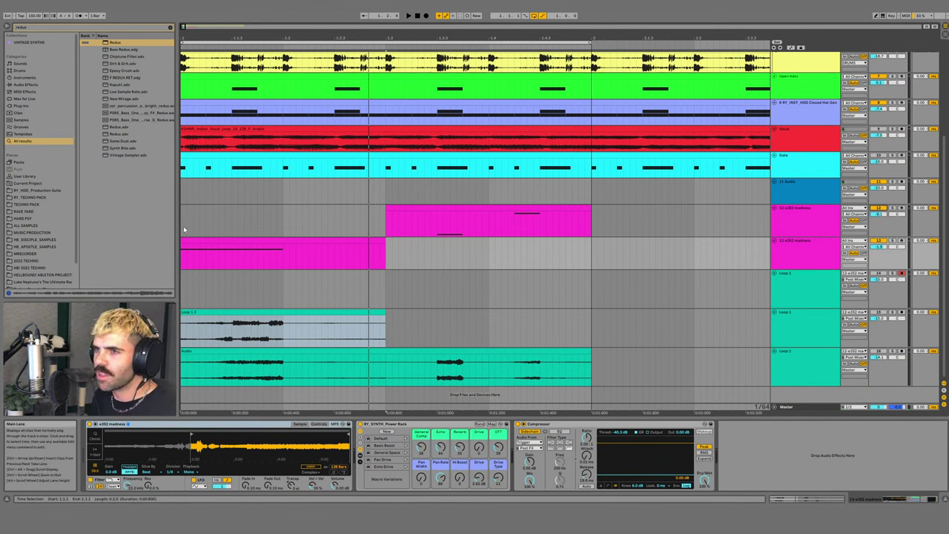
left_click(185, 229)
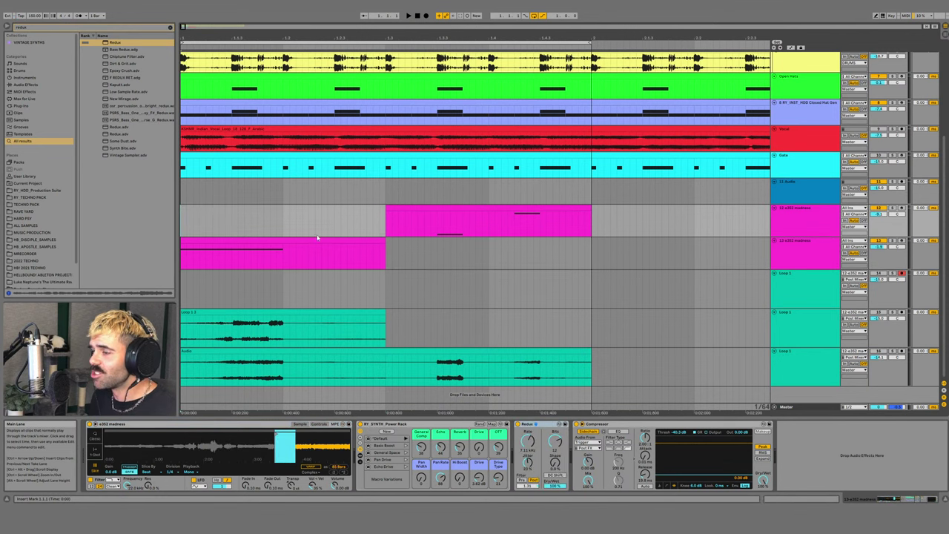
left_click(811, 250)
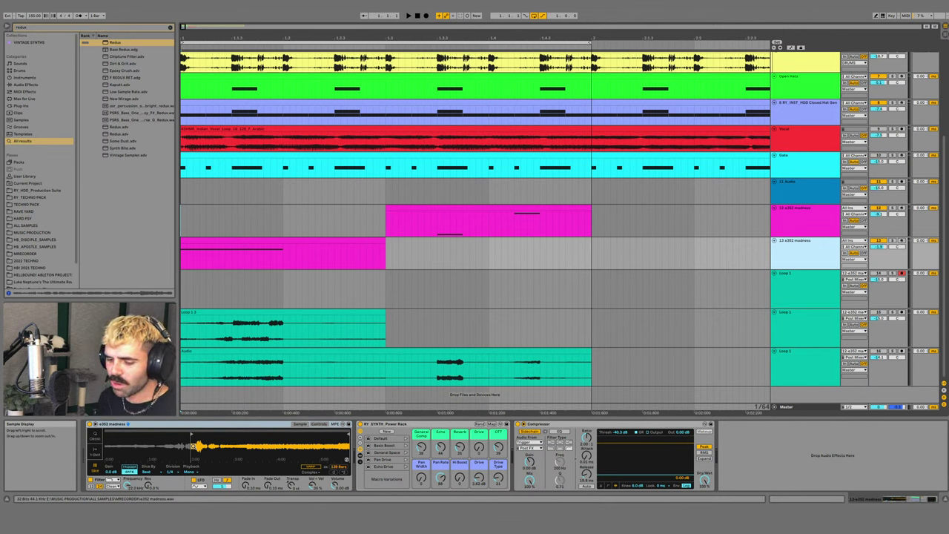
key("space")
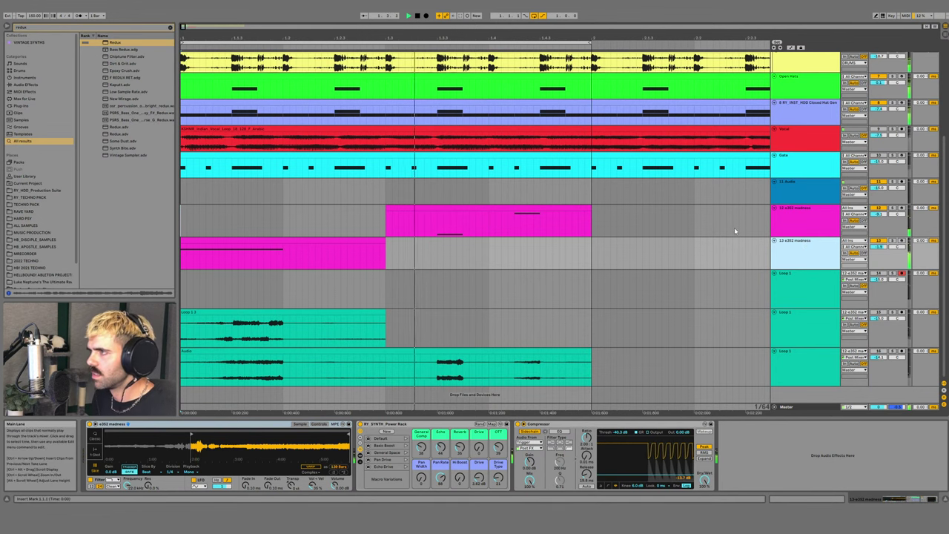
- Group the two e302 madness tracks and name the group Synths
left_click(810, 215, "shift")
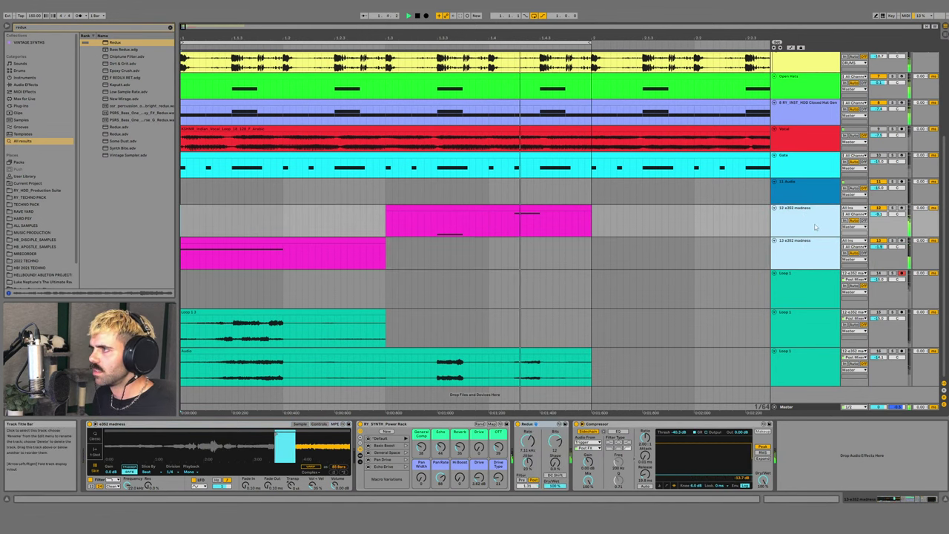
key("ctrl+g")
key("ctrl+r")
type("Synth")
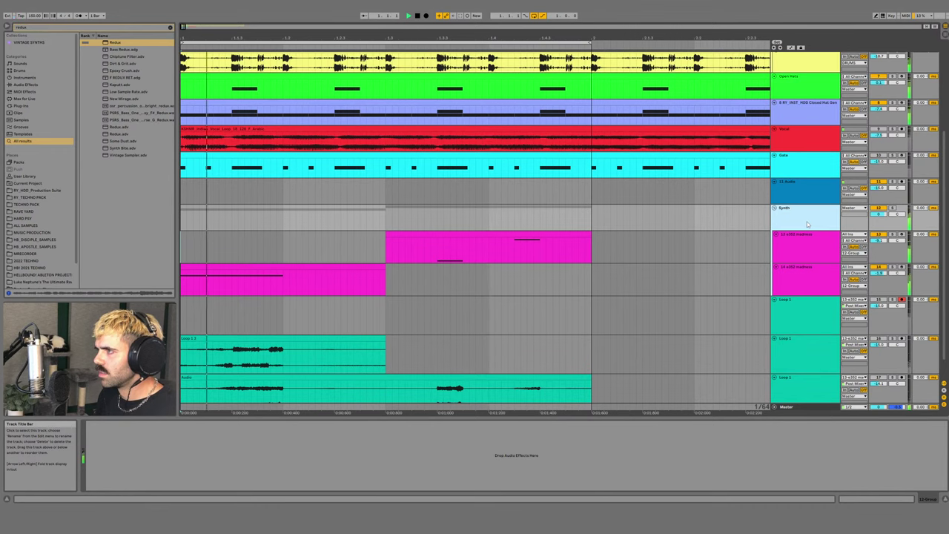
type("s")
key("Return")
- Try a copy of the Vocal track's Gate on the Synths group and adjust its threshold during playback
key("space")
left_click(807, 134)
left_click(405, 425)
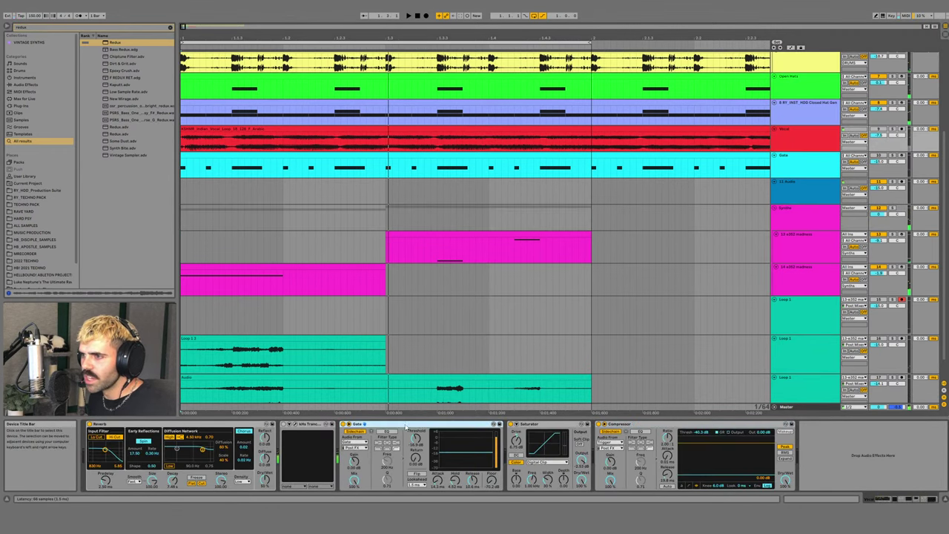
left_click_drag(794, 224, 794, 226)
key("space")
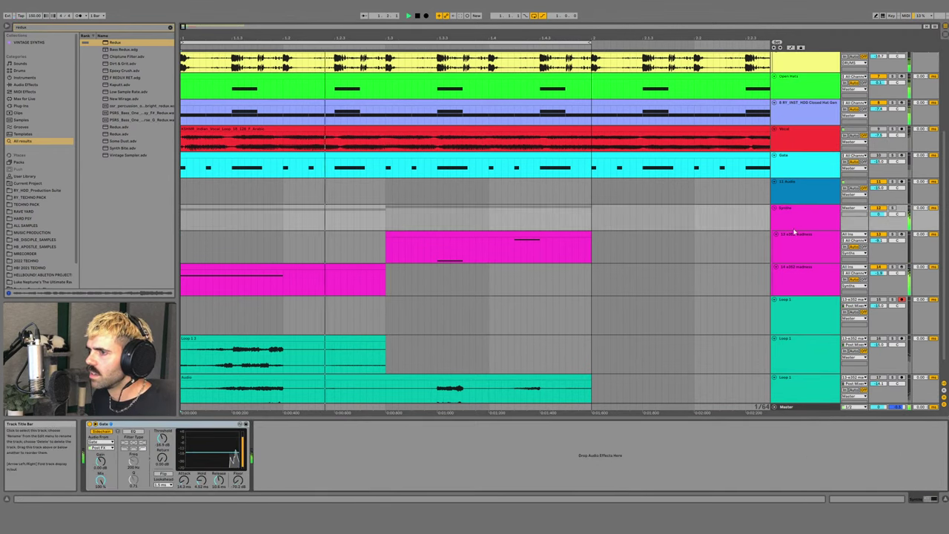
left_click_drag(162, 439, 163, 443)
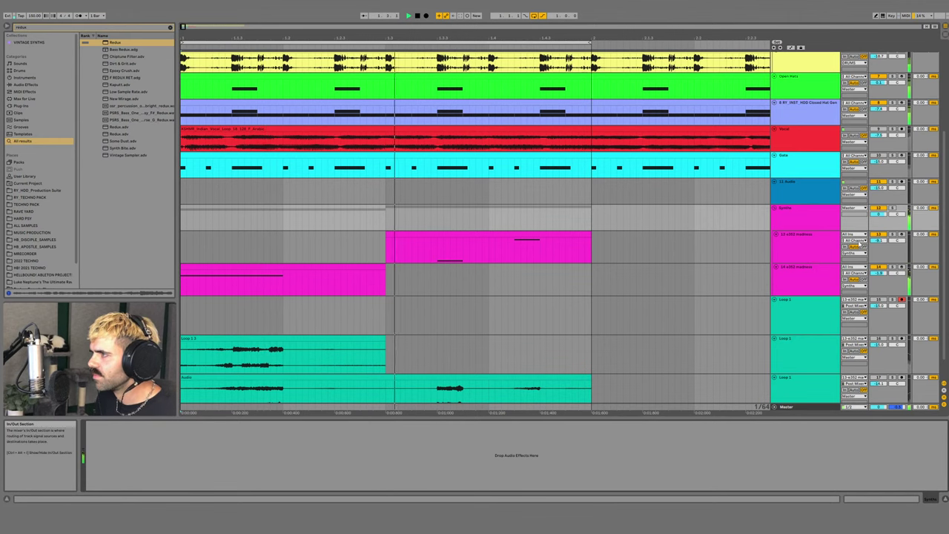
left_click(816, 248)
- Add EQ Eight to the Synths group and narrow it to a band around 1 kHz with its outer filters
left_click(806, 226)
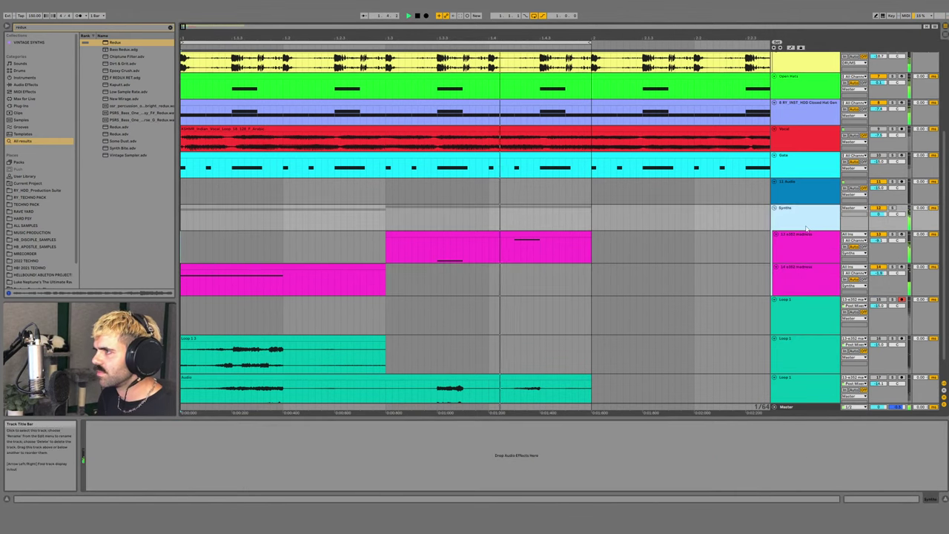
key("ctrl+f")
type("eq")
key("Down")
key("Return")
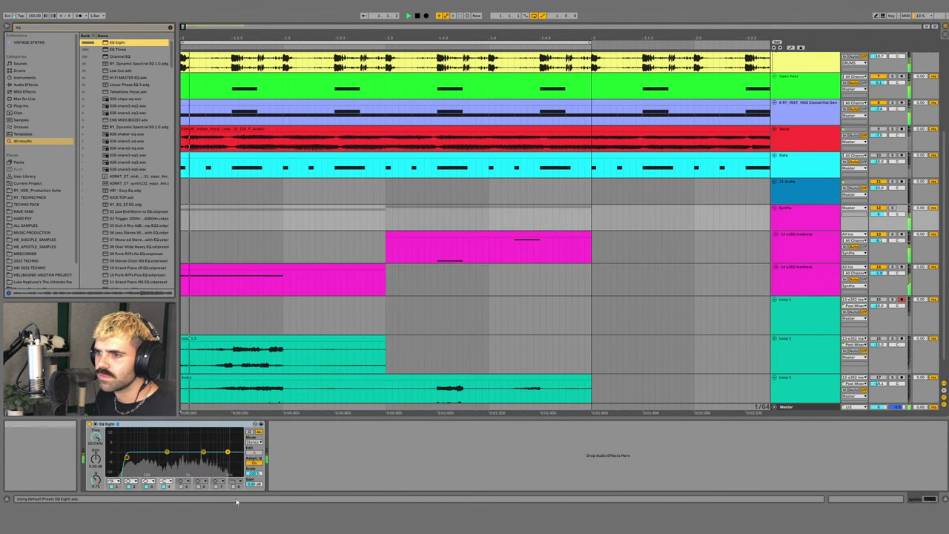
left_click_drag(238, 458, 193, 455)
left_click_drag(127, 460, 188, 454)
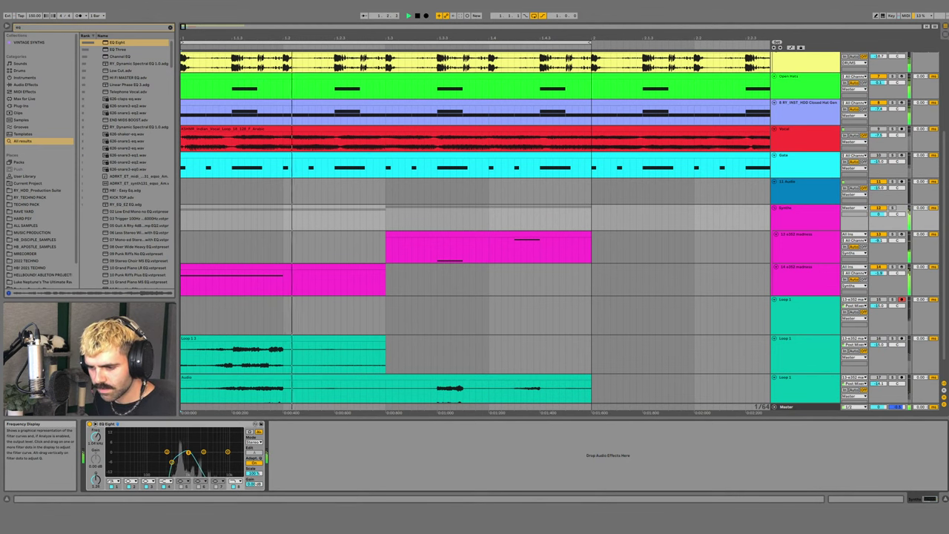
- Group the two e302 madness tracks inside Synths, name the nested group Simpler, and fold it
left_click(808, 248)
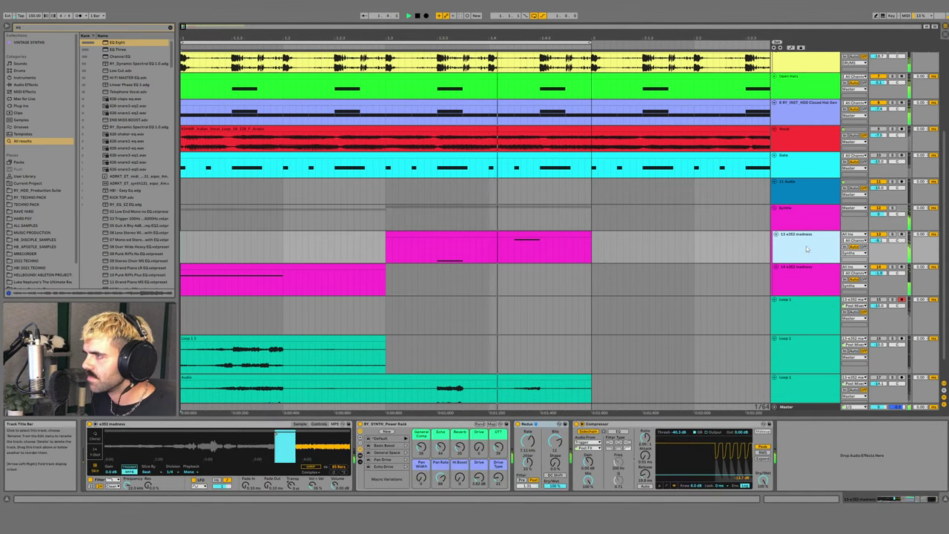
left_click(799, 285, "shift")
key("ctrl+g")
key("ctrl+r")
type("S")
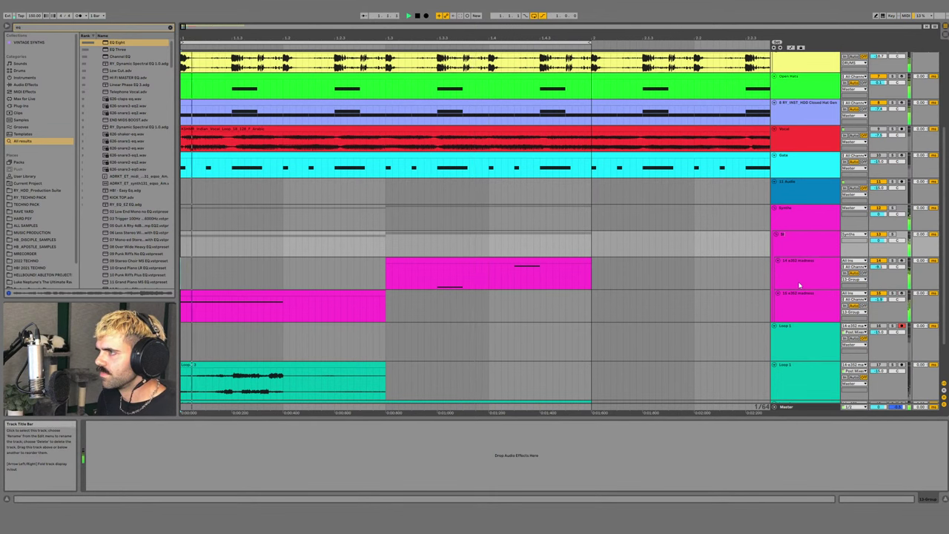
key("Escape")
left_click(815, 245)
key("ctrl+r")
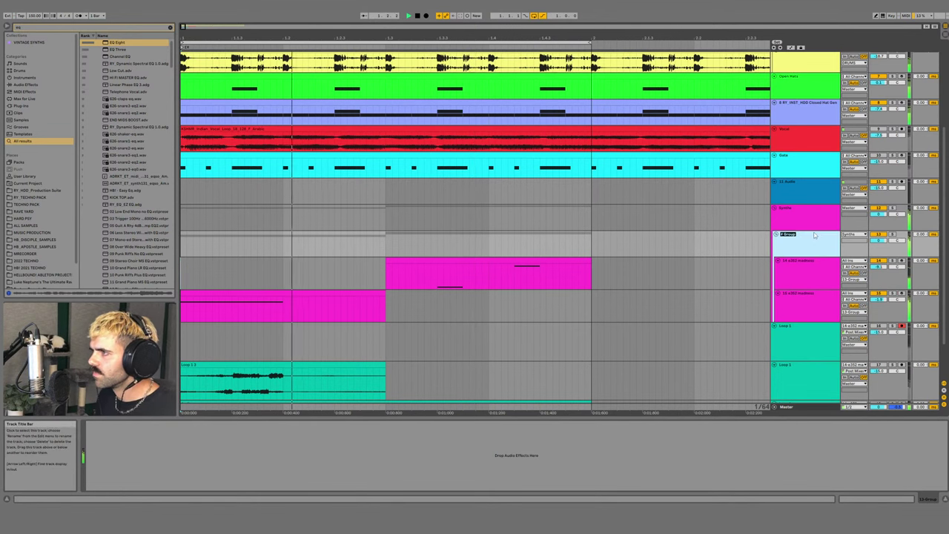
key("Escape")
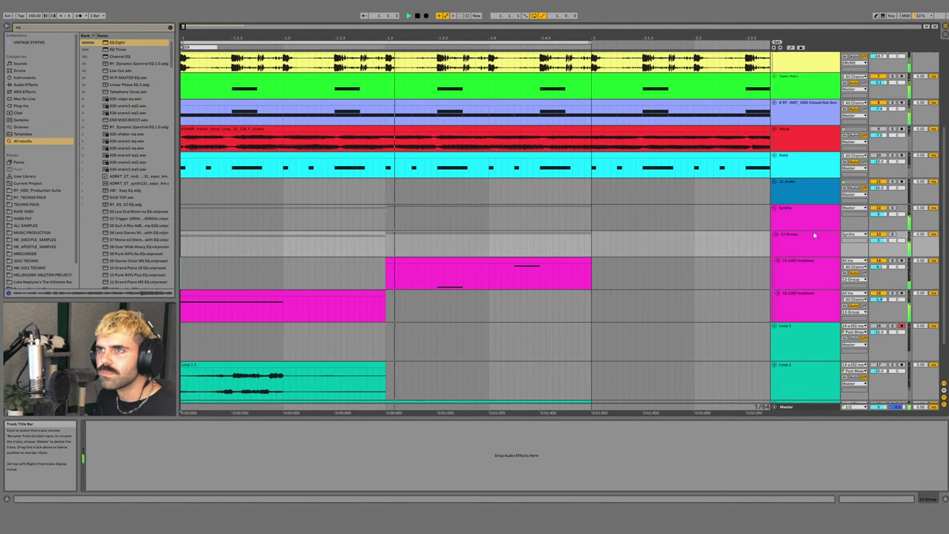
left_click(814, 233)
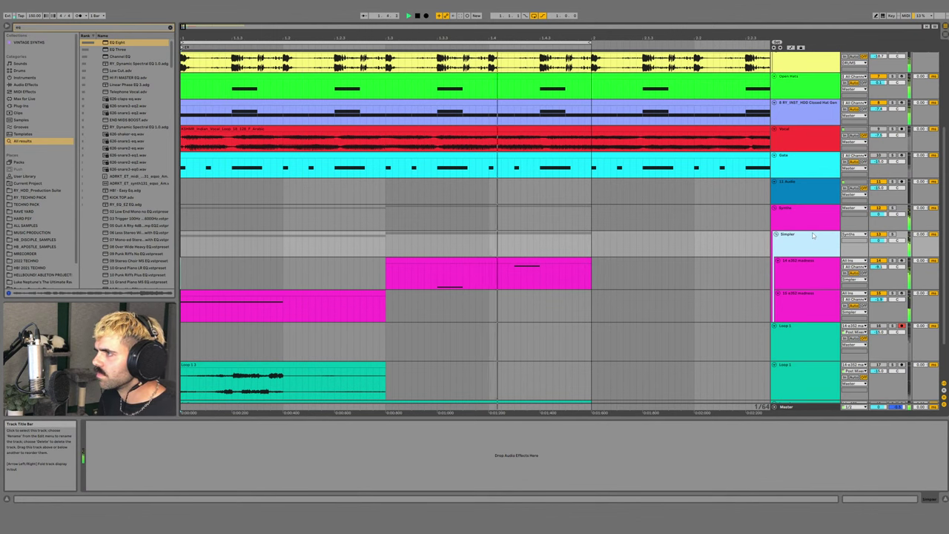
left_click(775, 235)
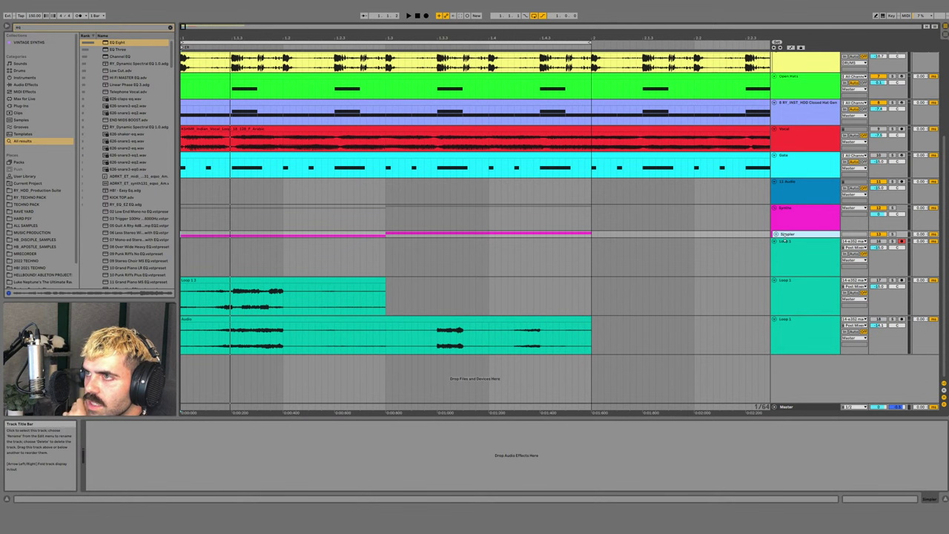
- Insert a new MIDI track below the closed hat track and search the browser for clap
scroll(788, 233, "up", 3)
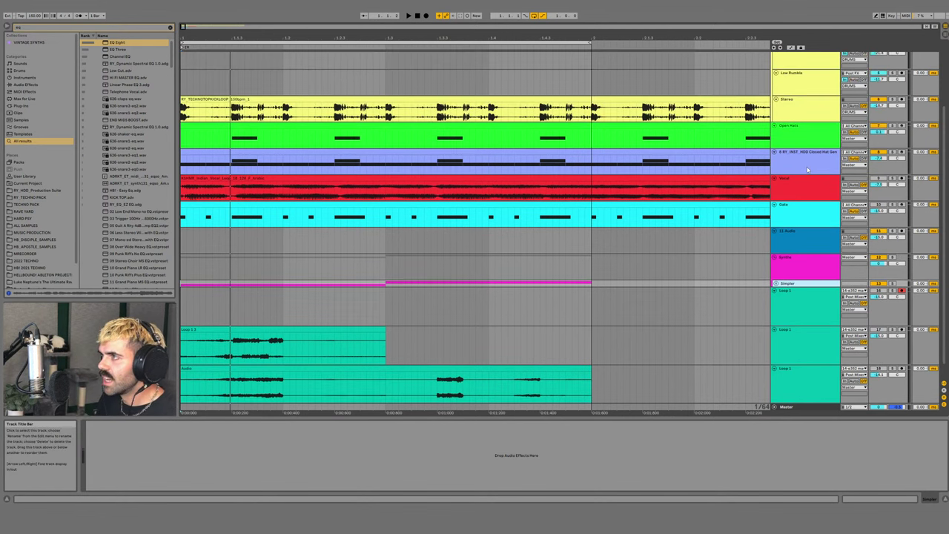
left_click(808, 169)
key("ctrl+shift+t")
key("ctrl+f")
type("clap")
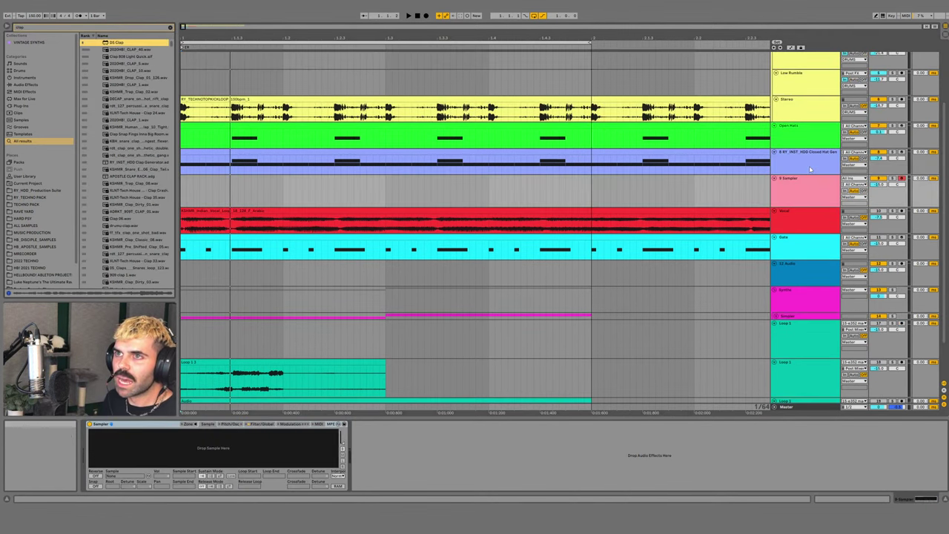
- Audition various clap samples from the search results, including the 2020HBC, KSHMR and Tech House claps
left_click(144, 84)
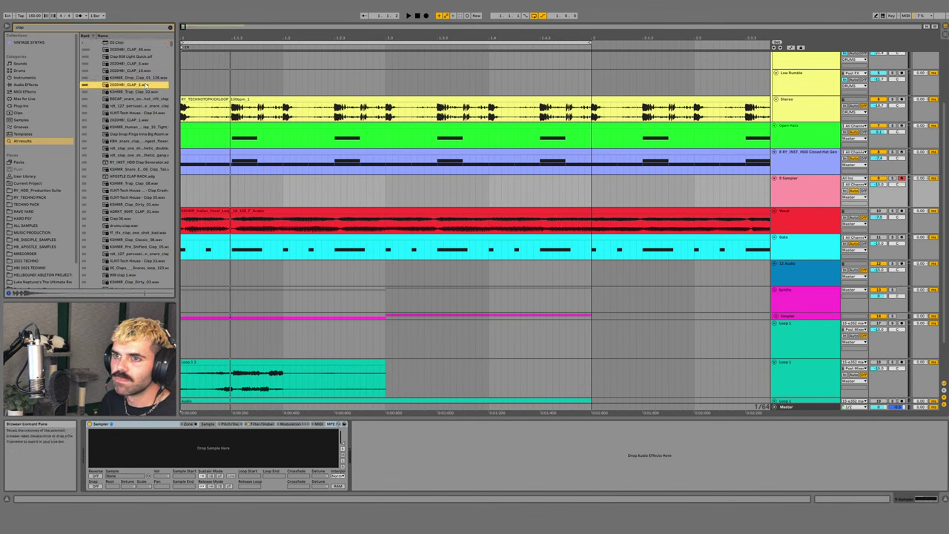
key("Up")
key("Up")
left_click(138, 113)
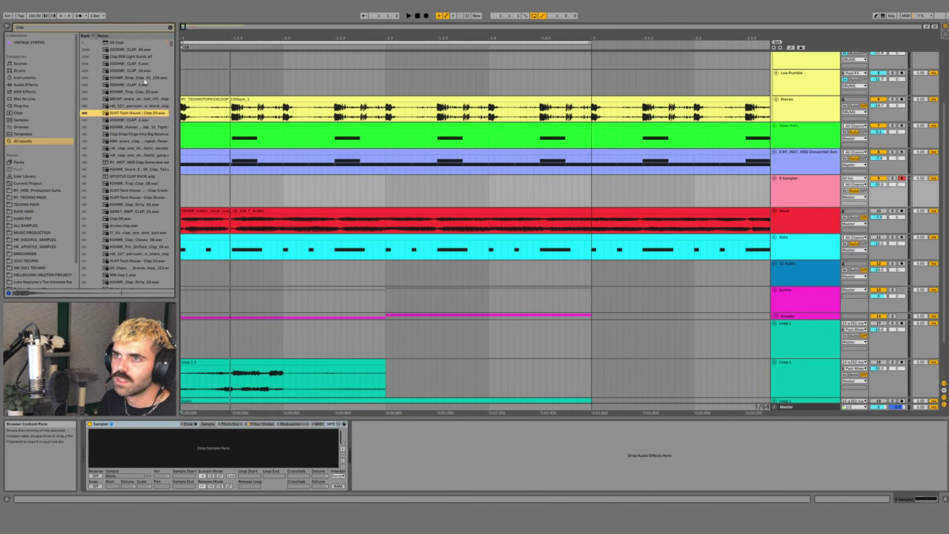
left_click(142, 77)
key("Up")
left_click(137, 155)
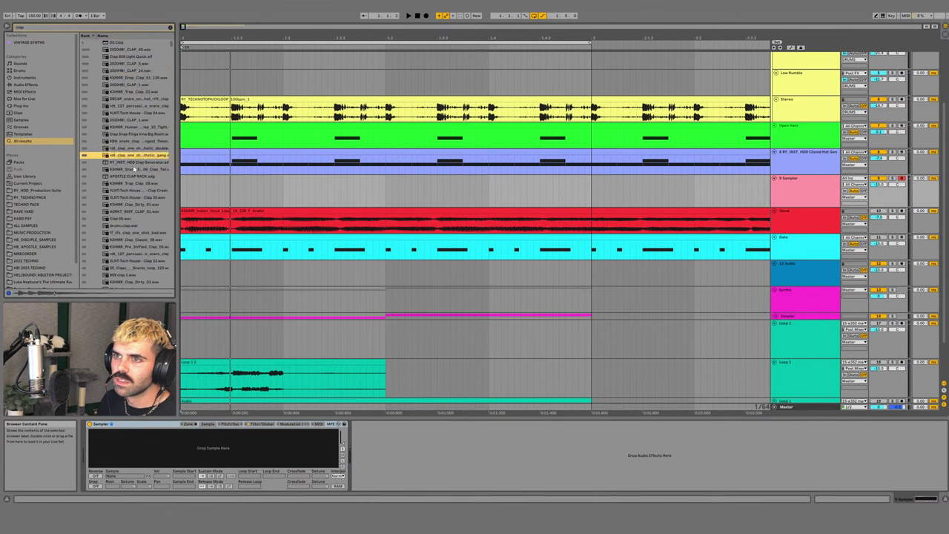
key("Down")
key("Down")
key("Down")
key("Down")
key("Down")
key("Down")
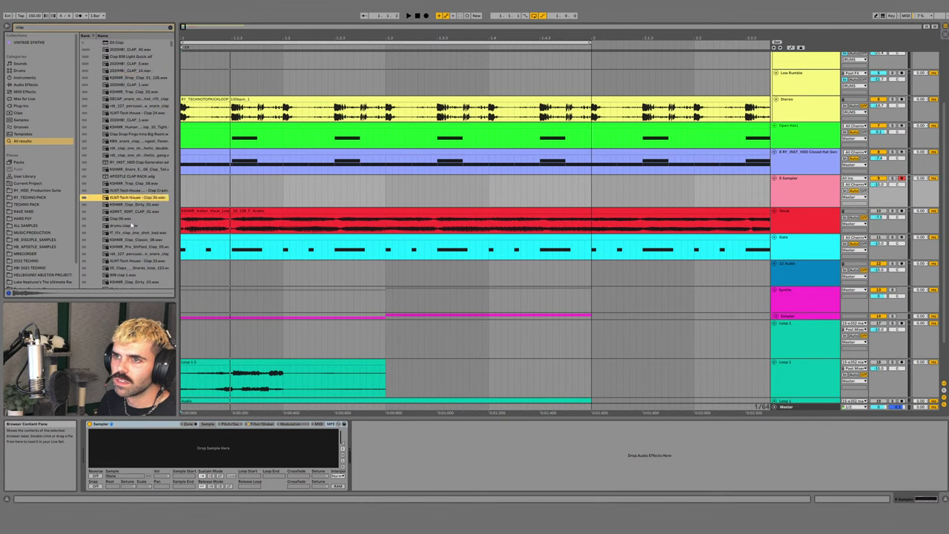
left_click(132, 213)
left_click(132, 219)
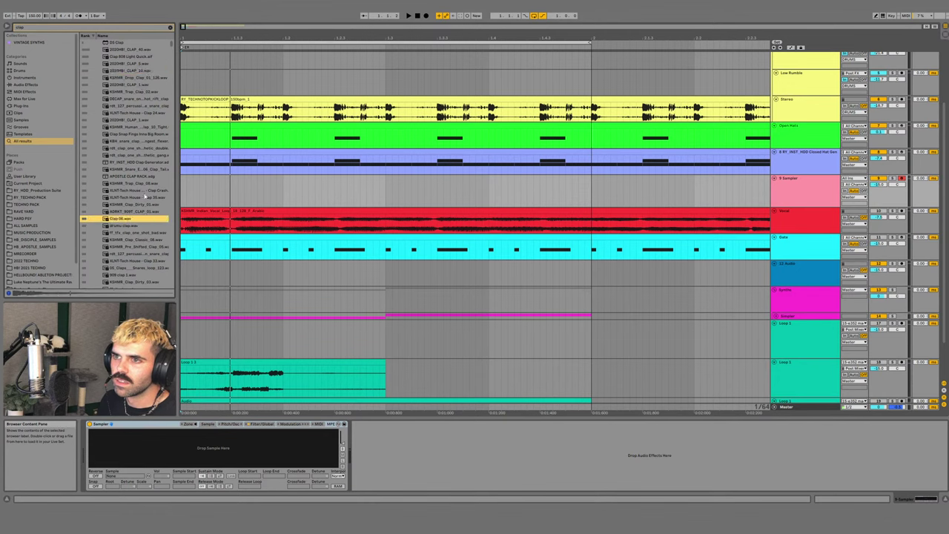
- Search the browser for ry clap and audition the RY_HDD1 clap samples
type("ry clap")
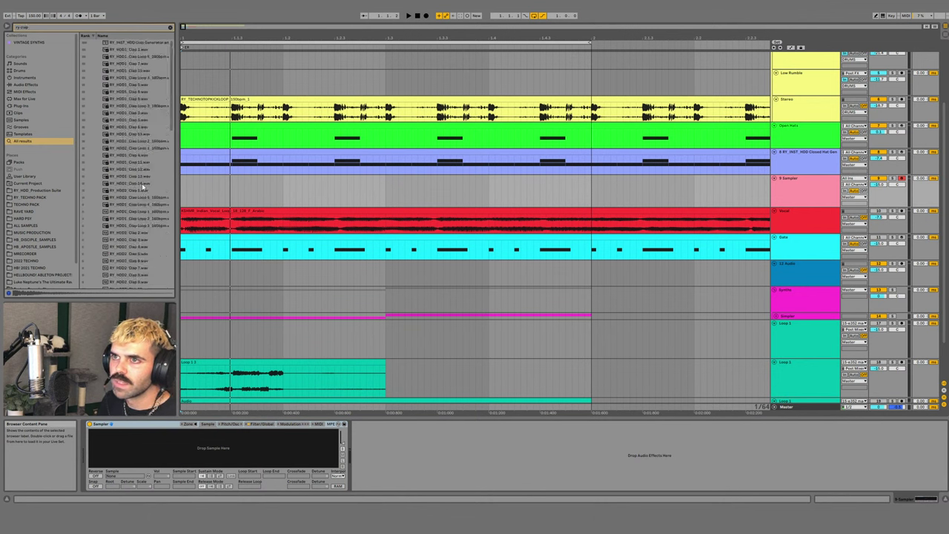
key("Up")
key("Up")
key("Up")
key("Up")
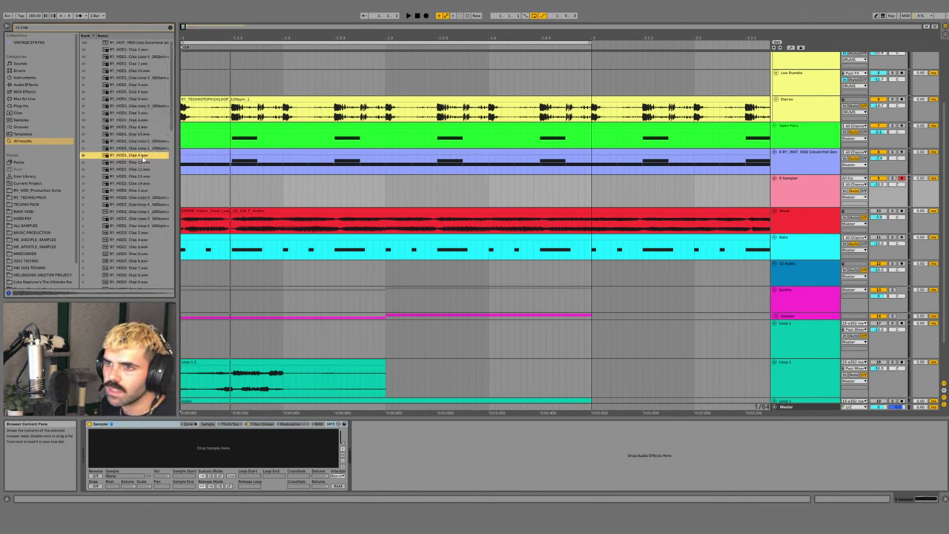
key("Up")
key("Up")
key("Up")
key("Up")
key("Up")
key("Up")
key("Up")
key("Up")
key("Up")
key("Up")
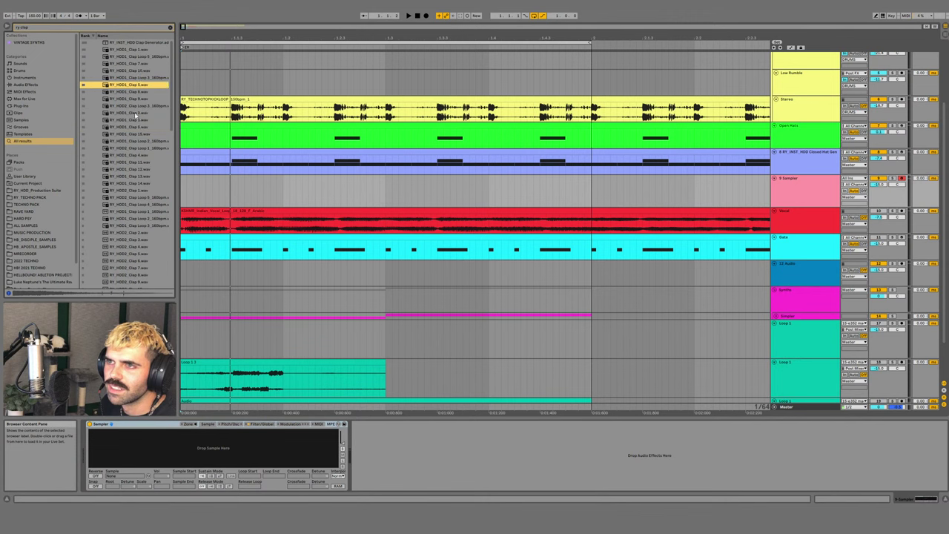
- Audition clap loops and RY_HDD2 clap samples further down the ry clap results
left_click(146, 267)
scroll(146, 267, "down", 4)
left_click(144, 264)
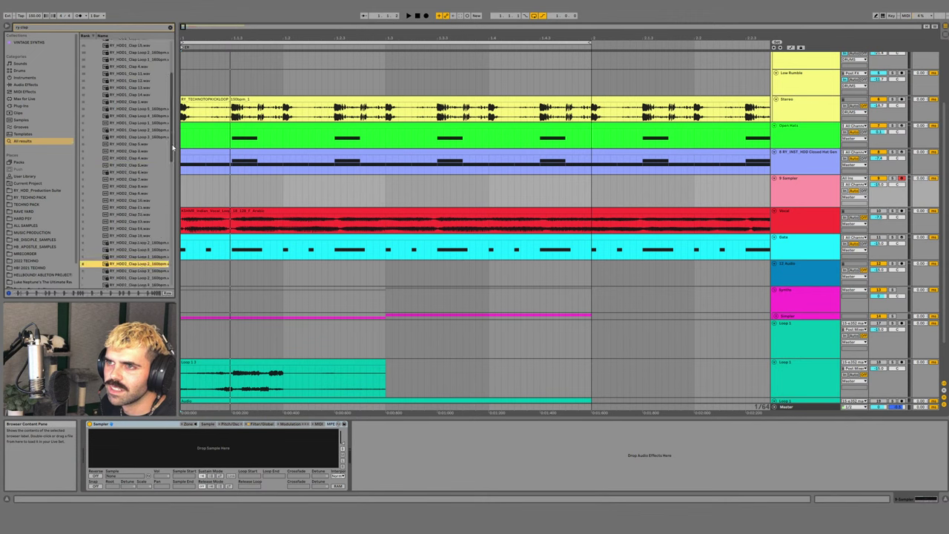
left_click_drag(173, 147, 172, 242)
left_click(123, 226)
key("Up")
key("Up")
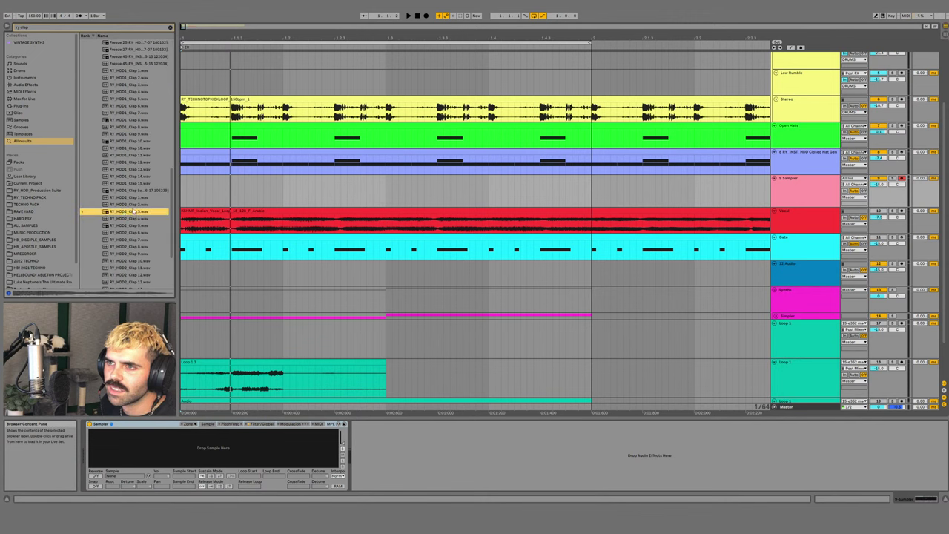
- Audition the RY_HDD2 clap samples in the browser's search results to find a clap for the loop
left_click(132, 197)
left_click(137, 225)
left_click(138, 247)
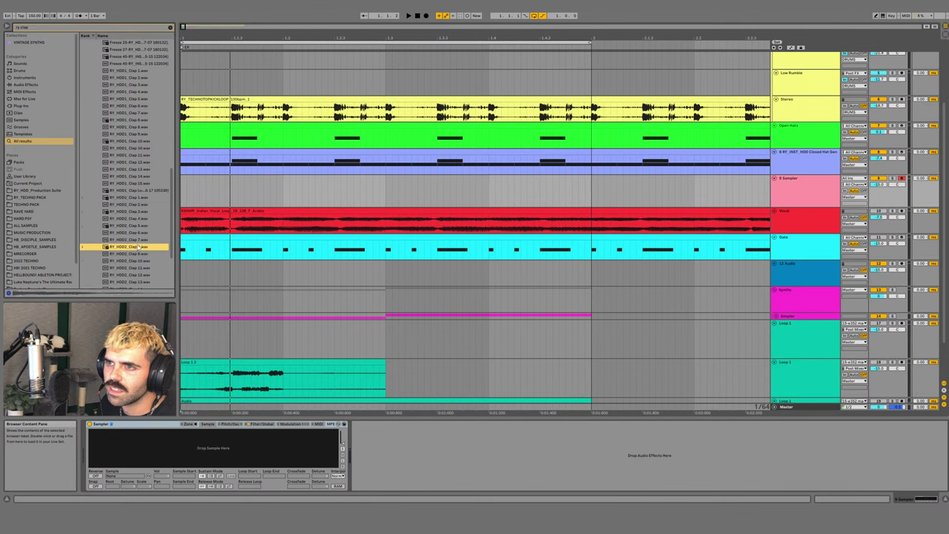
key("Up")
key("Up")
key("Up")
key("Up")
left_click(139, 261)
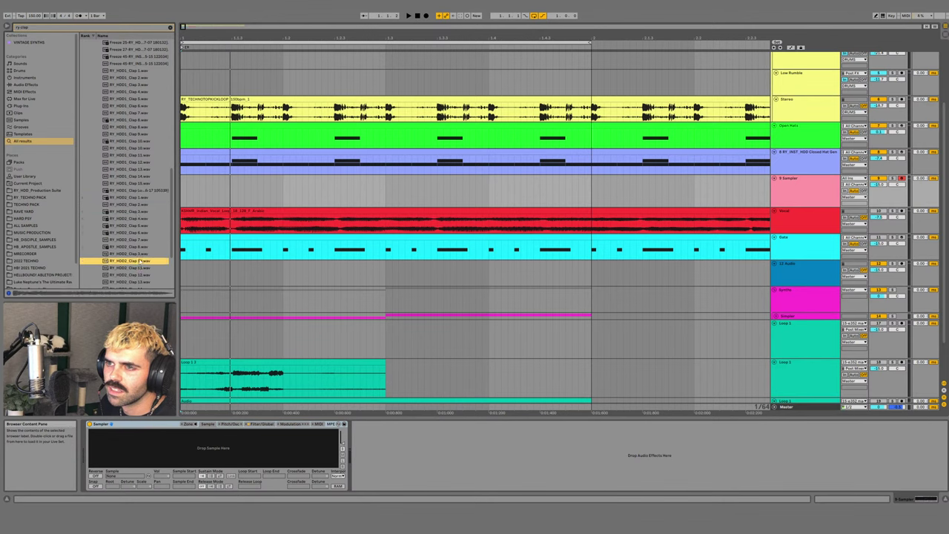
key("Up")
key("Up")
key("Up")
key("Up")
key("Up")
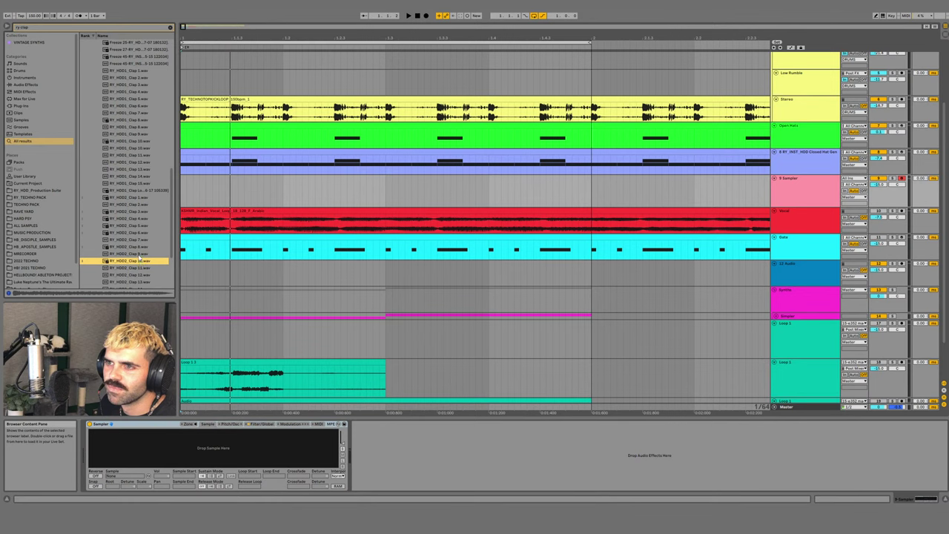
left_click(132, 255)
left_click(136, 240)
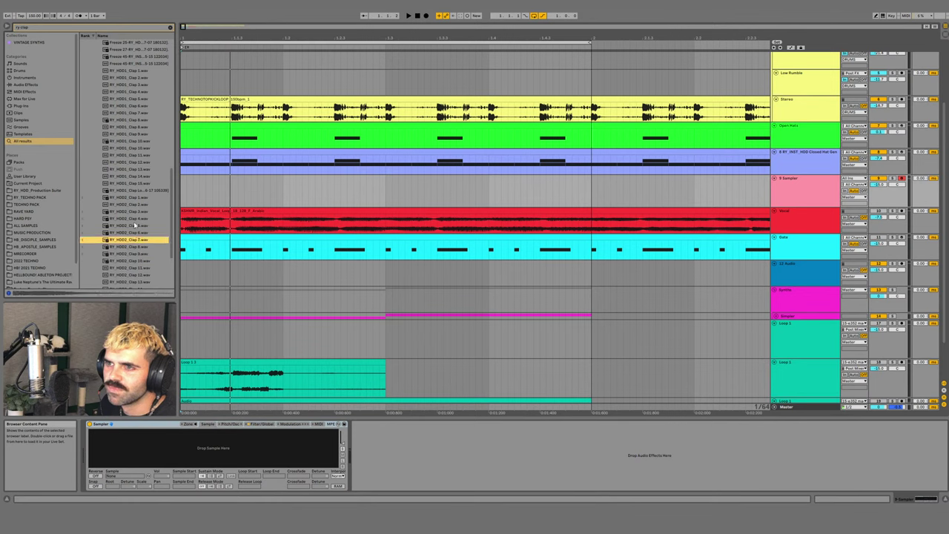
- Load RY_HDD2_Clap 4.wav into the empty Sampler track and create a one-bar MIDI clip from 1.1.1 to 2.1.1
left_click(133, 220)
left_click_drag(132, 220, 566, 181)
key("ctrl+shift+m")
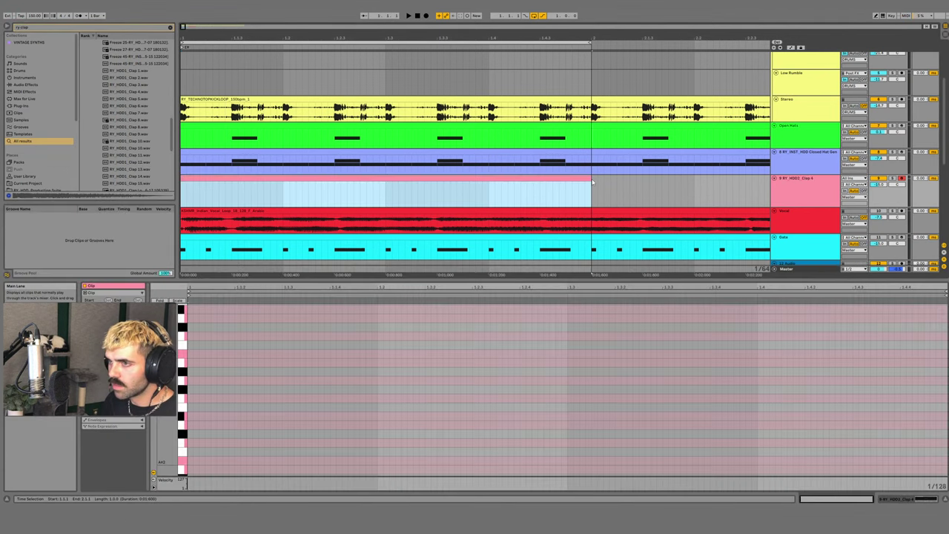
- Set the clap clip's fixed grid to 1/8 and place one-beat clap notes on beats 2 and 4
right_click(377, 445)
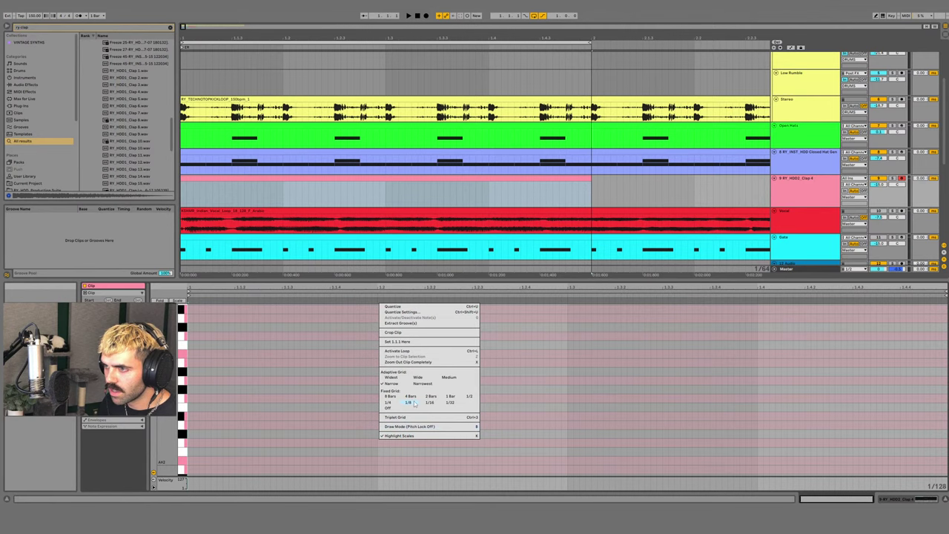
left_click(410, 403)
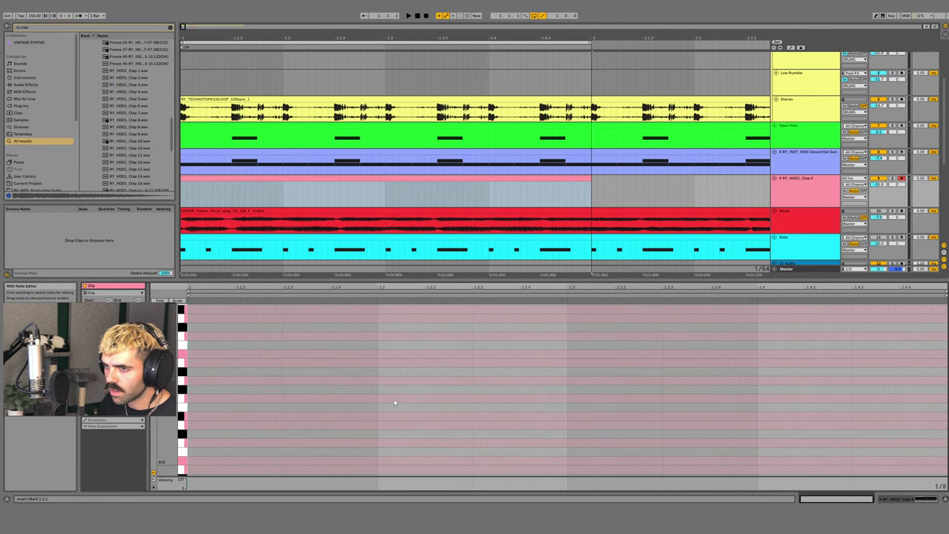
double_click(402, 443)
left_click_drag(470, 443, 532, 419)
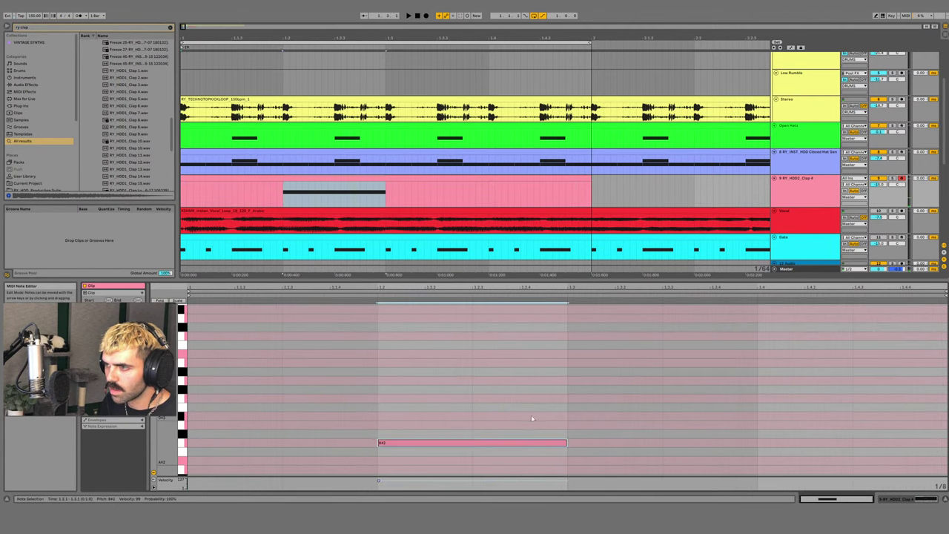
key("shift+Left")
key("Left")
key("ctrl+d")
key("shift+Tab")
left_click(260, 425)
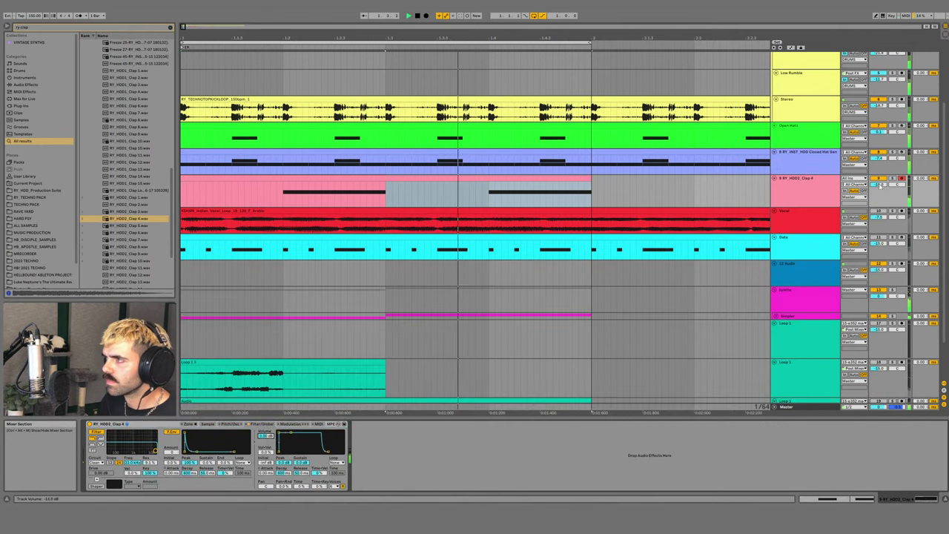
left_click_drag(877, 184, 878, 191)
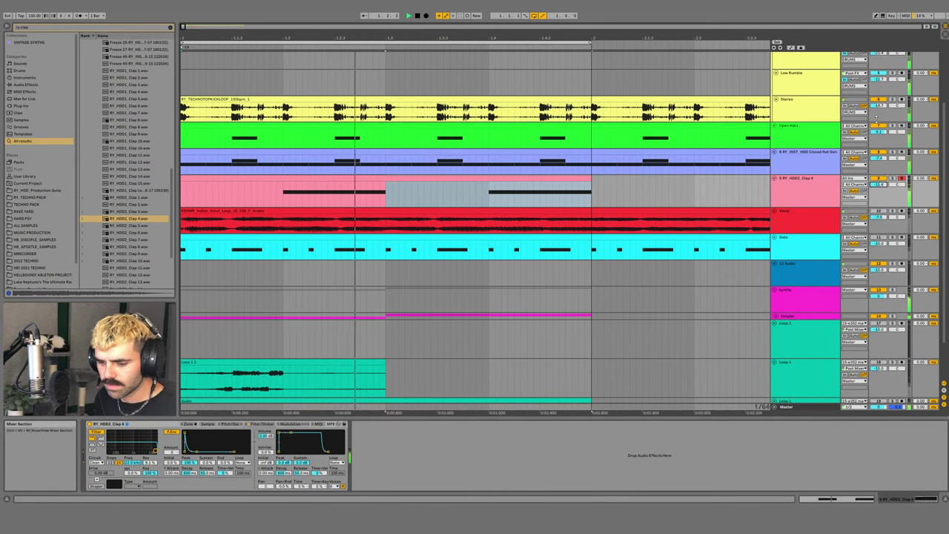
- Widen the frequency band of the EQ Eight on the Synths group and raise the open and closed hat volumes
left_click(780, 297)
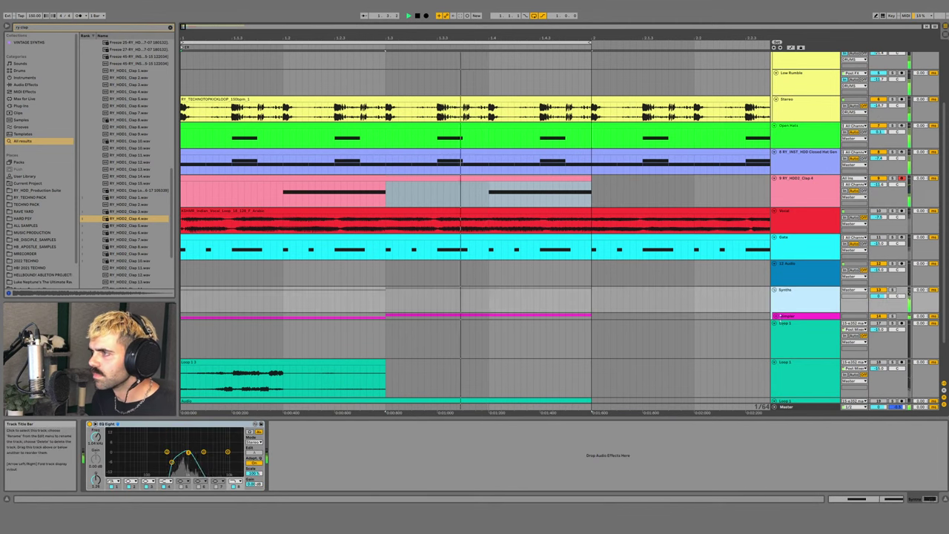
left_click_drag(188, 451, 170, 471)
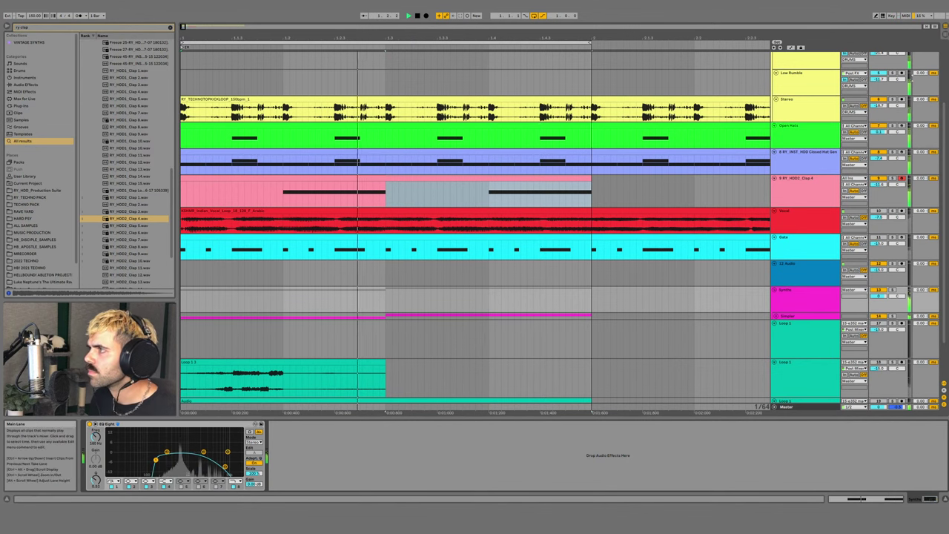
left_click_drag(879, 158, 879, 163)
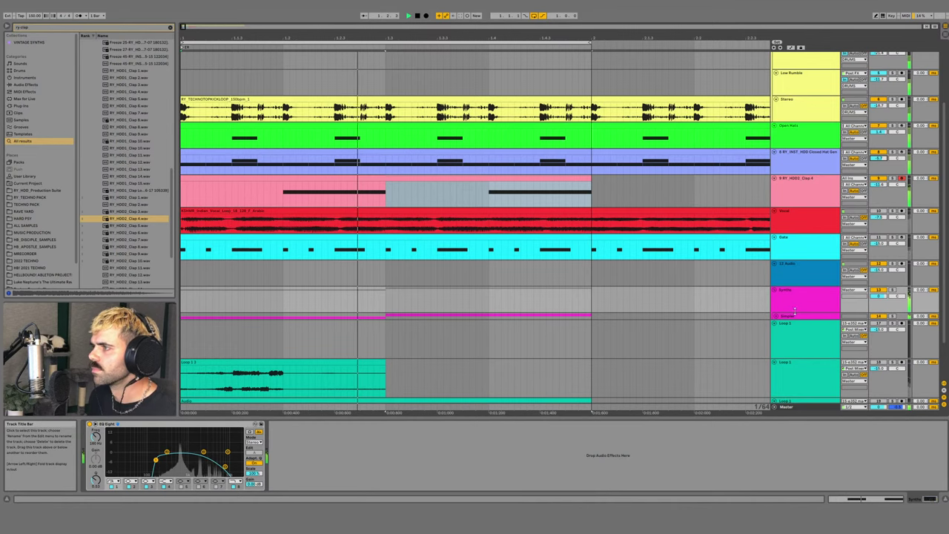
- Insert a new MIDI track below Simpler in the Synths group and search the browser for "serum"
scroll(795, 312, "down", 1)
left_click(798, 287)
key("ctrl+shift+t")
key("ctrl+f")
type("serum")
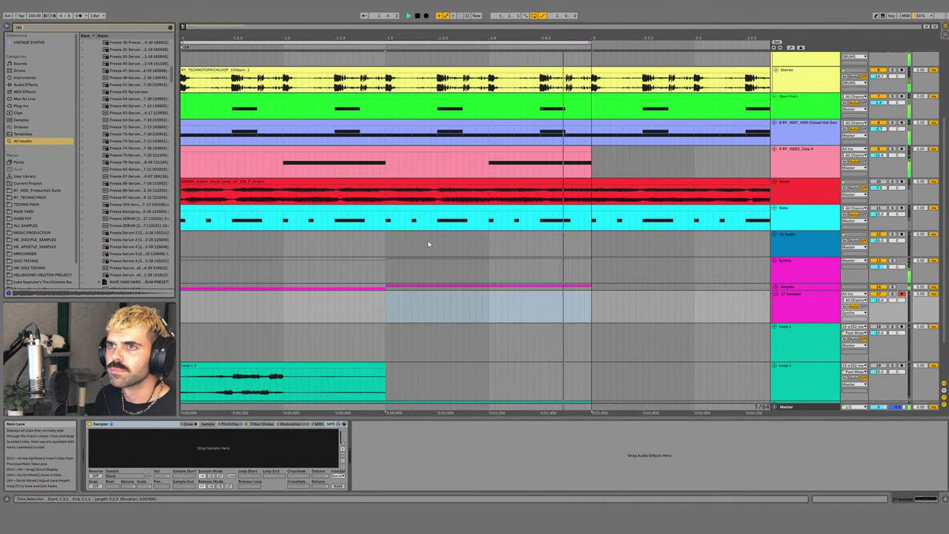
- Search for "vocal vec", place VEC4 Vocals 45.wav on a new audio track below the Sampler track, and raise its volume
left_click(126, 150)
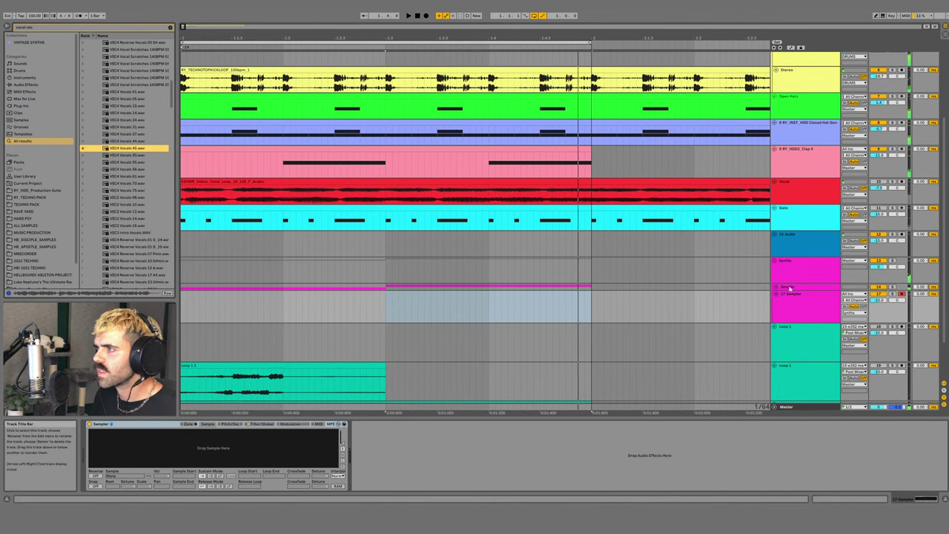
left_click(802, 317)
left_click_drag(141, 150, 204, 336)
key("space")
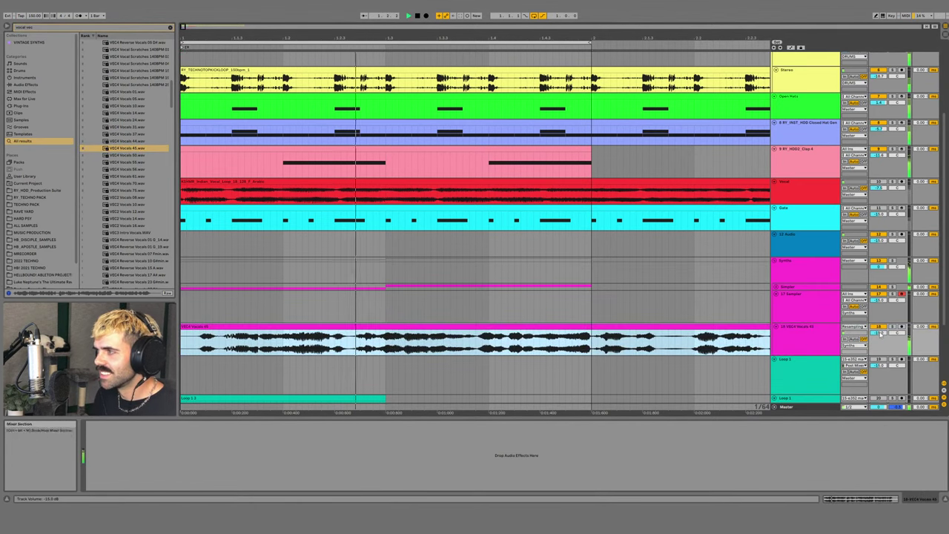
left_click_drag(878, 332, 877, 318)
left_click(597, 341)
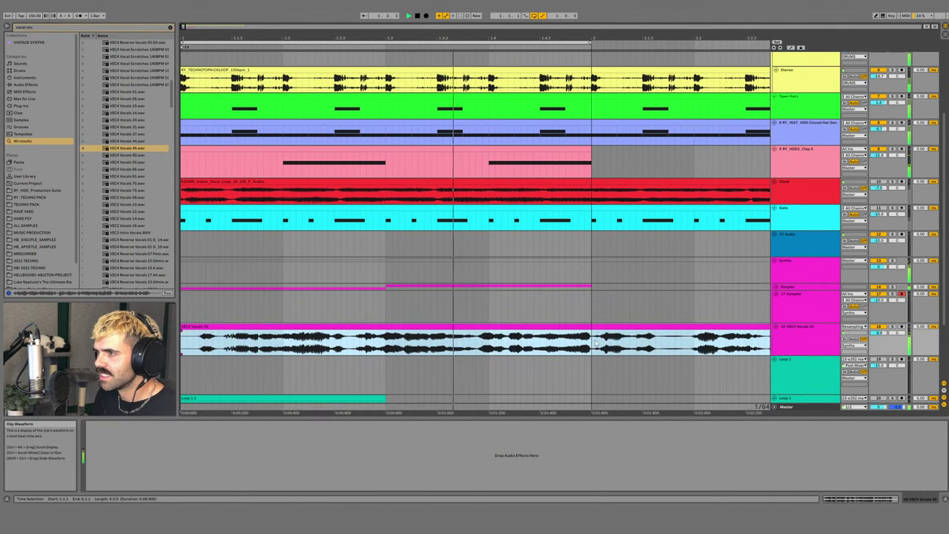
- Extend the arrangement loop to two bars and duplicate the Simpler and clap clips into the second bar
left_click_drag(597, 37, 596, 15)
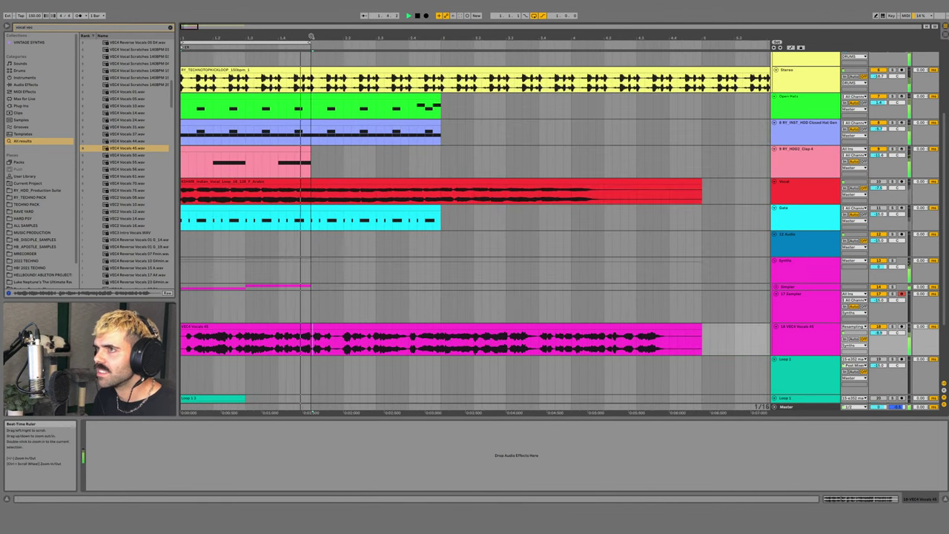
left_click_drag(311, 42, 440, 63)
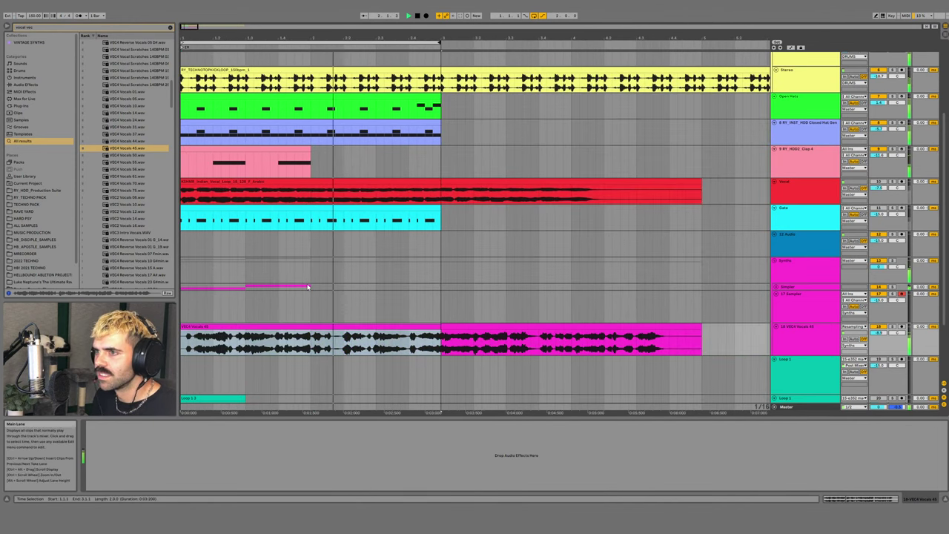
left_click_drag(310, 286, 182, 289)
key("ctrl+d")
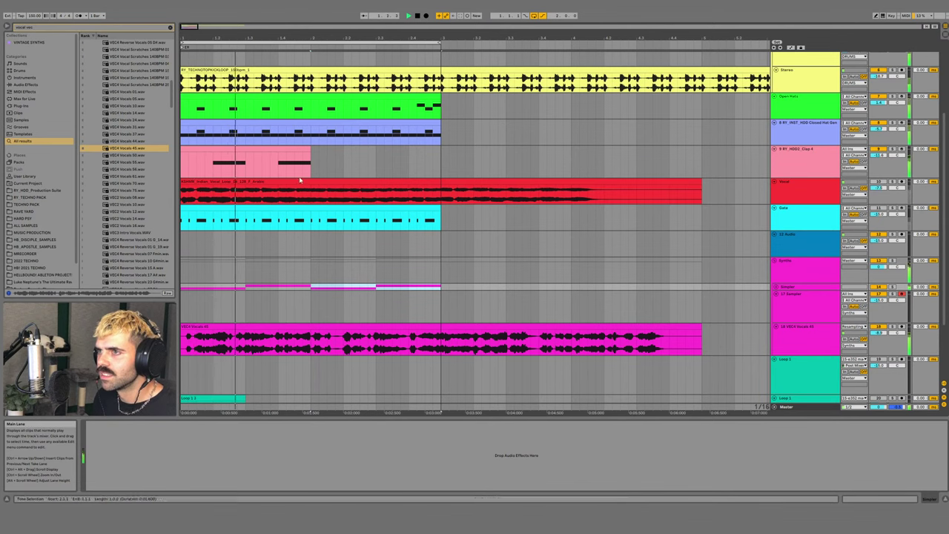
left_click(276, 148)
key("ctrl+d")
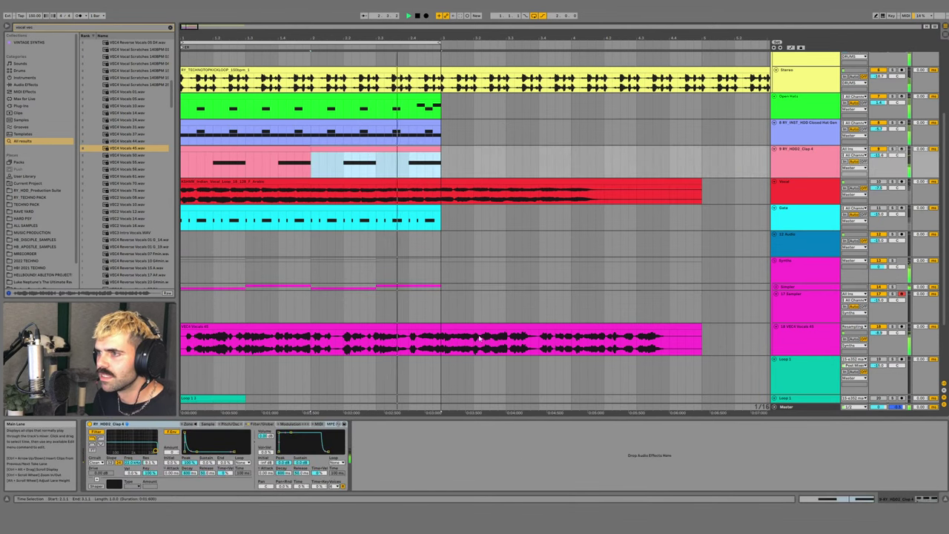
- Replace the VEC4 Vocals 45 clip with VEC4 Vocals 55.wav, repeated over both bars of the loop
left_click(805, 335)
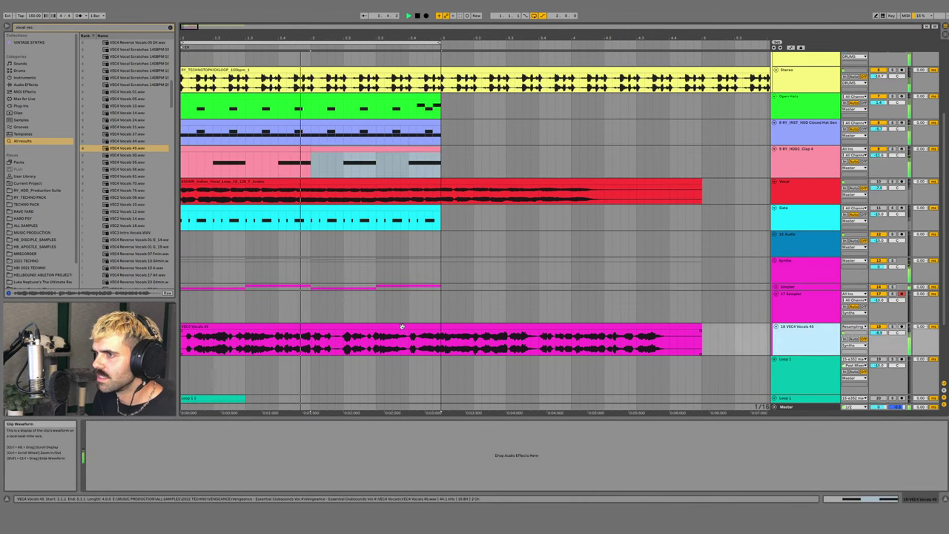
left_click(382, 339)
left_click_drag(126, 163, 264, 327)
key("ctrl+d")
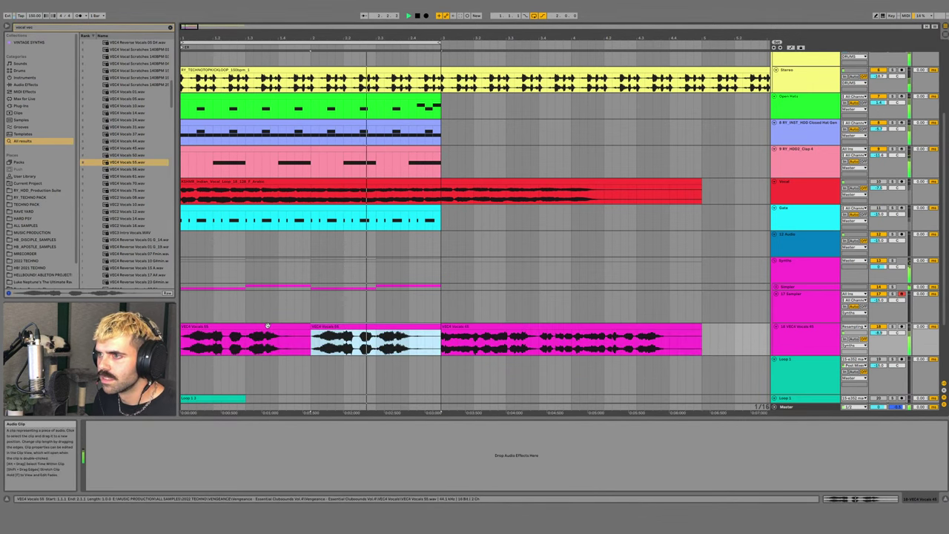
left_click(454, 324)
key("Delete")
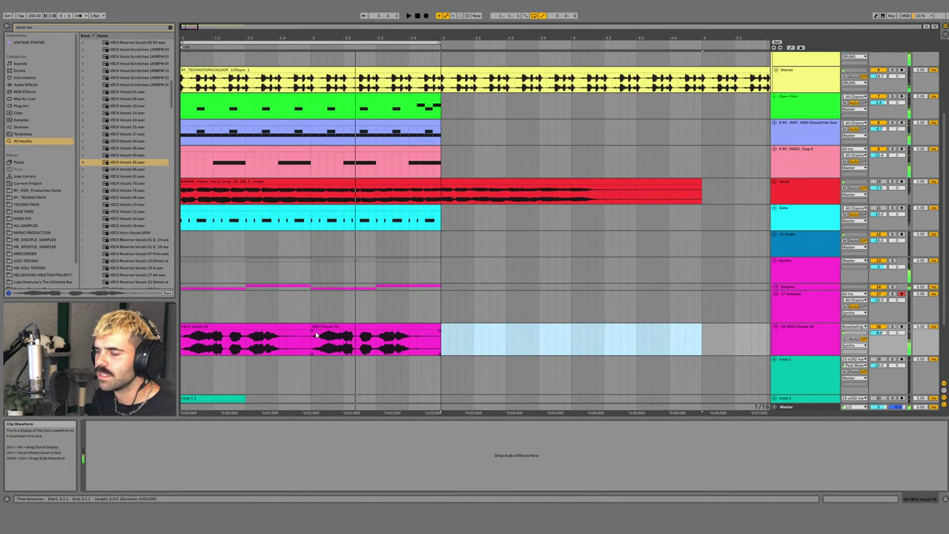
- Warp the start of the first VEC4 Vocals 55 clip later and duplicate the adjusted clip into the second bar
left_click(218, 328)
double_click(218, 328)
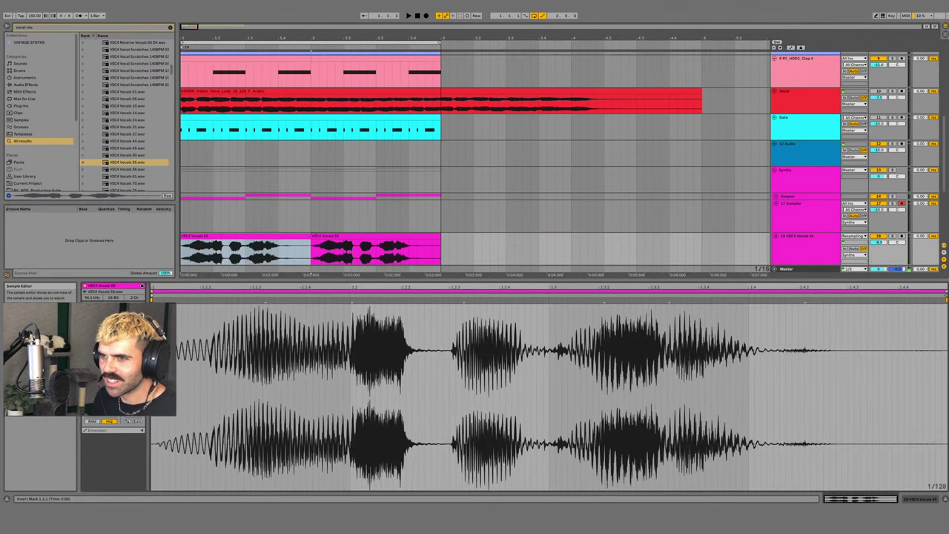
left_click_drag(152, 300, 163, 300)
key("ctrl+z")
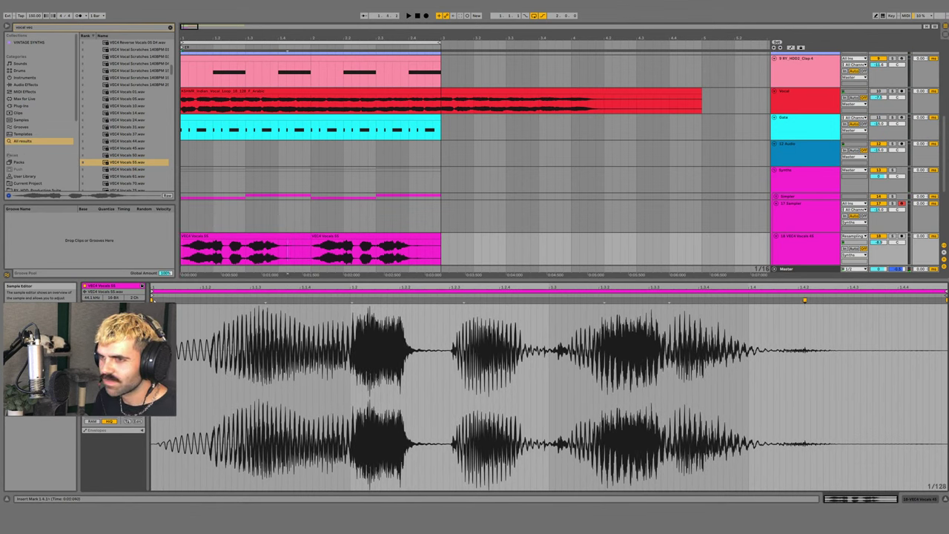
key("space")
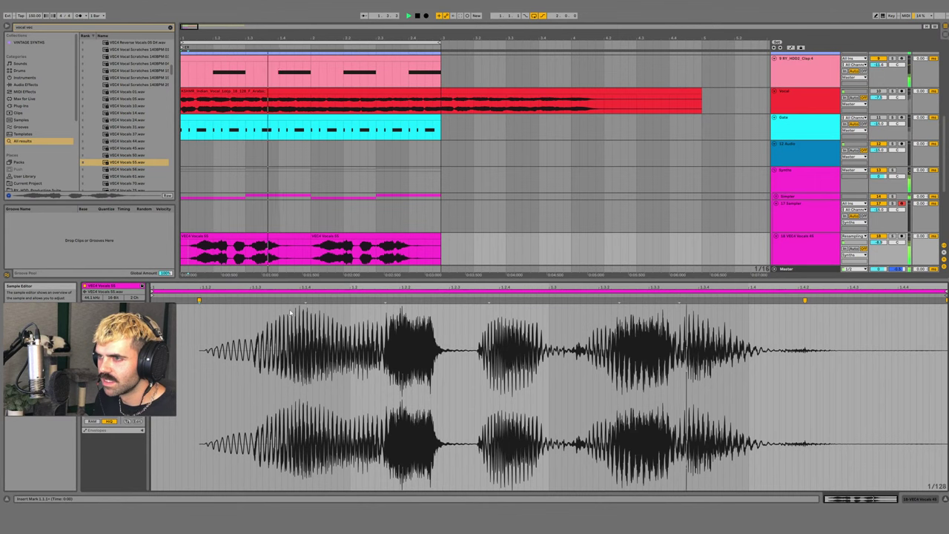
left_click(278, 237)
key("ctrl+d")
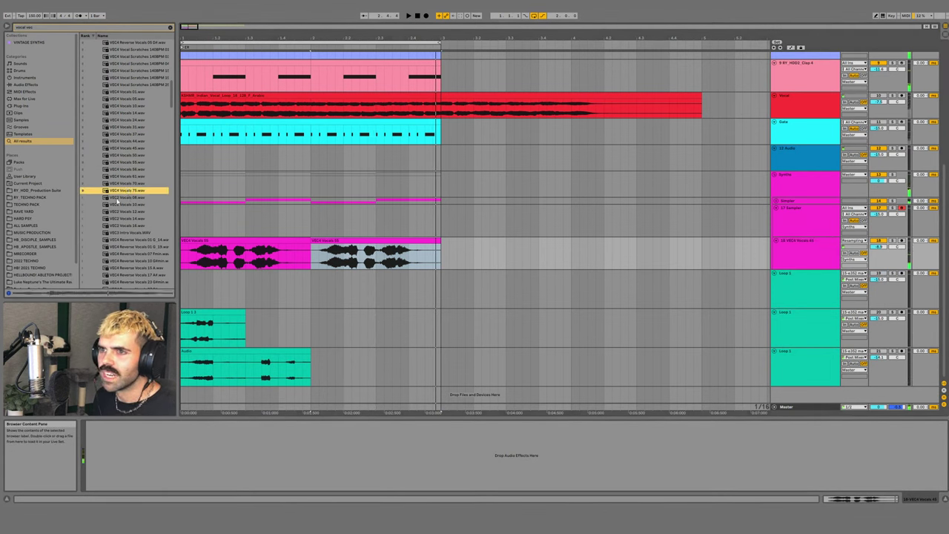
- Delete both VEC4 Vocals 55 clips from the audio track in the Synths group
left_click(299, 240)
key("Delete")
left_click(320, 234)
left_click(327, 240)
key("Delete")
- Audition VEC2 and VEC4 Vocals, reverse vocals and vocal scratches among the vocal search results
left_click(111, 211)
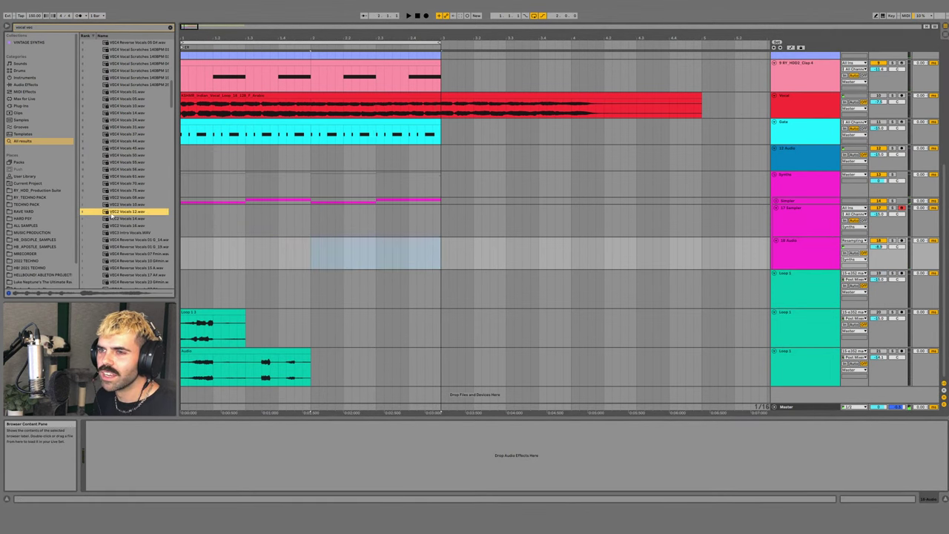
scroll(149, 169, "down", 3)
left_click(149, 160)
scroll(151, 159, "up", 3)
left_click(151, 110)
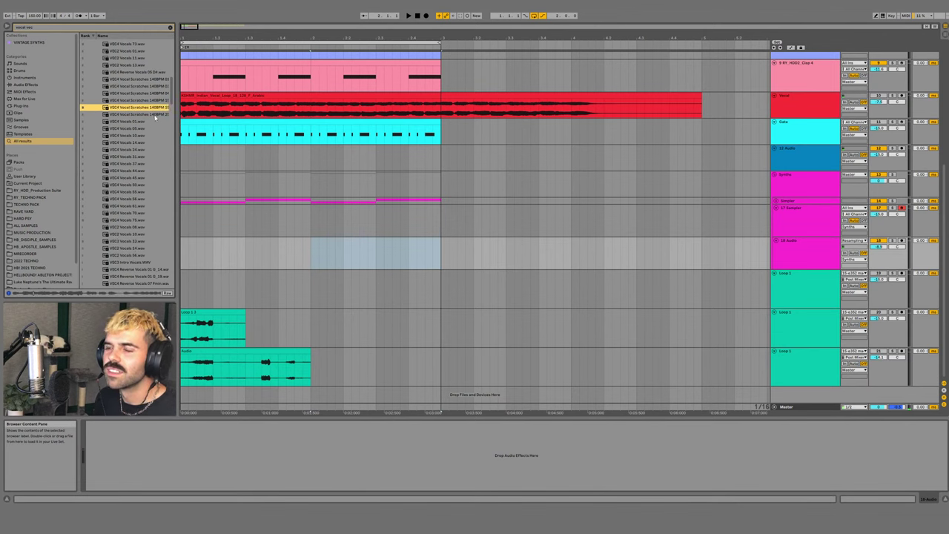
scroll(155, 117, "up", 2)
left_click(153, 86)
scroll(152, 89, "up", 2)
scroll(149, 93, "up", 3)
left_click(141, 93)
scroll(137, 95, "up", 3)
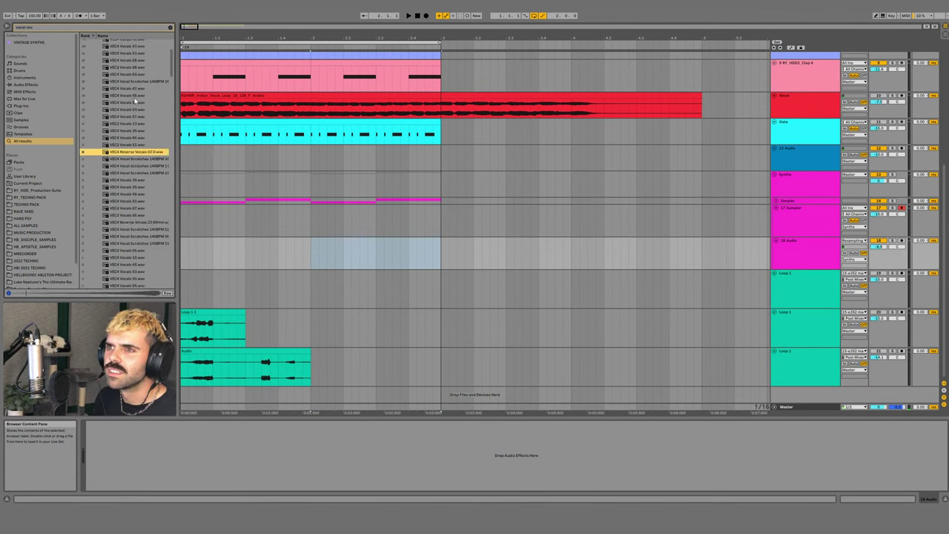
left_click(134, 96)
scroll(135, 97, "up", 2)
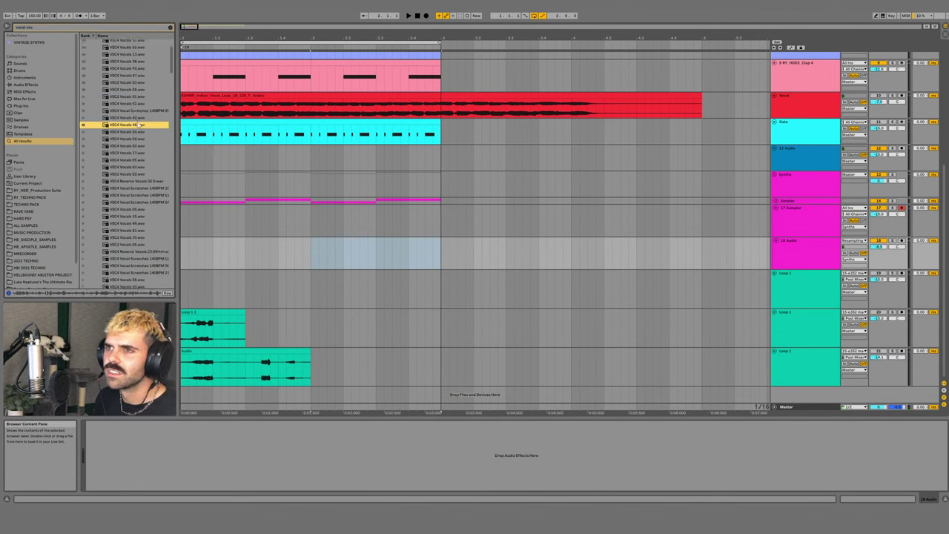
left_click(128, 87)
scroll(128, 86, "up", 2)
left_click(127, 81)
scroll(128, 78, "up", 2)
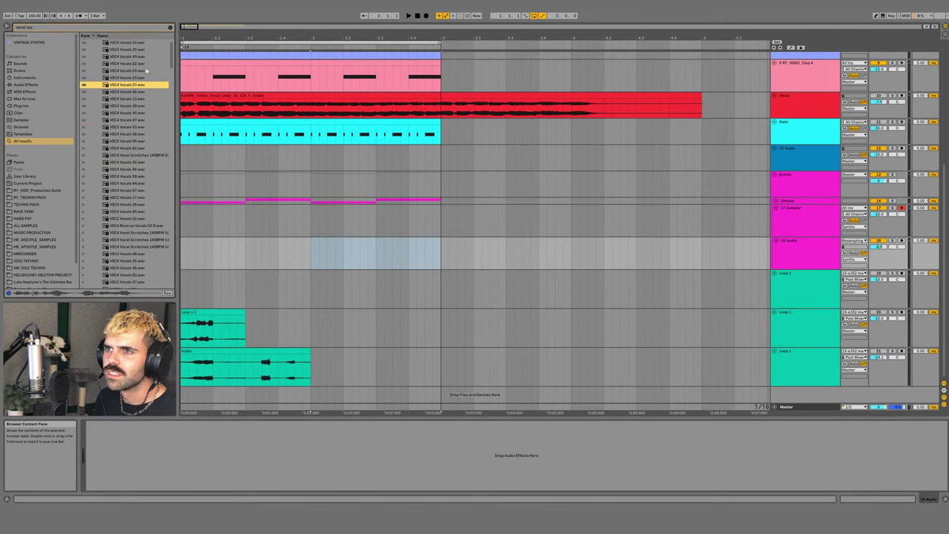
left_click(127, 65)
left_click(130, 51)
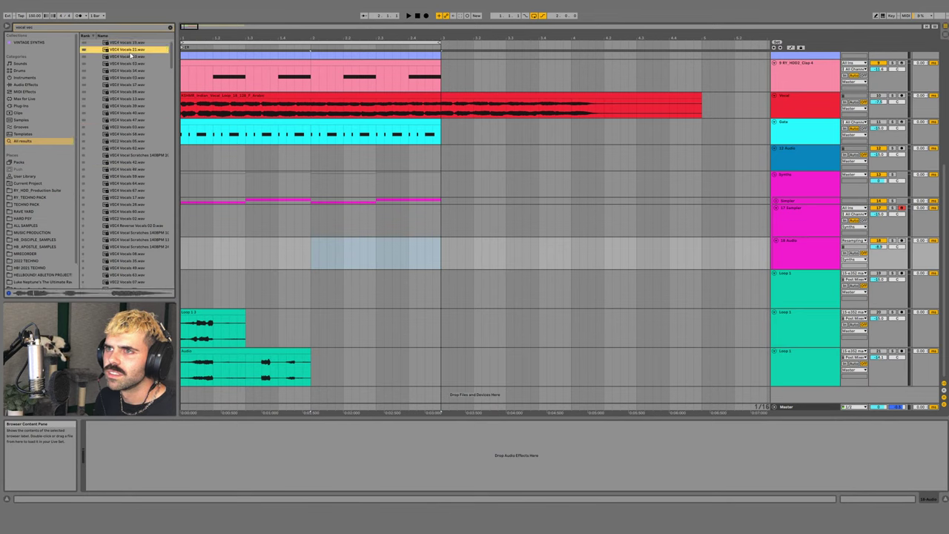
left_click(132, 127)
- Audition VEC2 Vocals 08.wav and several VEC4 Vocal Scratches 140BPM and VEC4 Reverse Vocals samples
left_click_drag(171, 65, 171, 144)
left_click(157, 170)
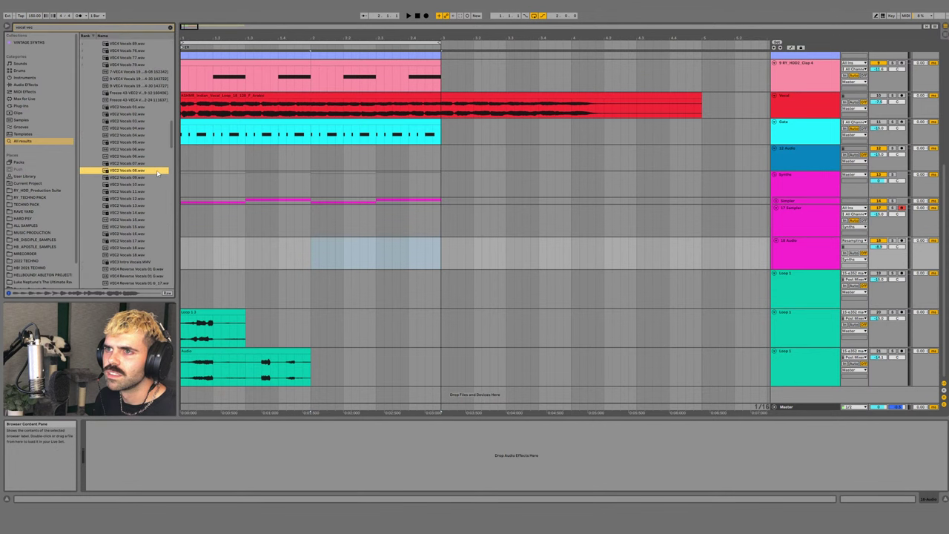
scroll(159, 178, "up", 5)
left_click(151, 206)
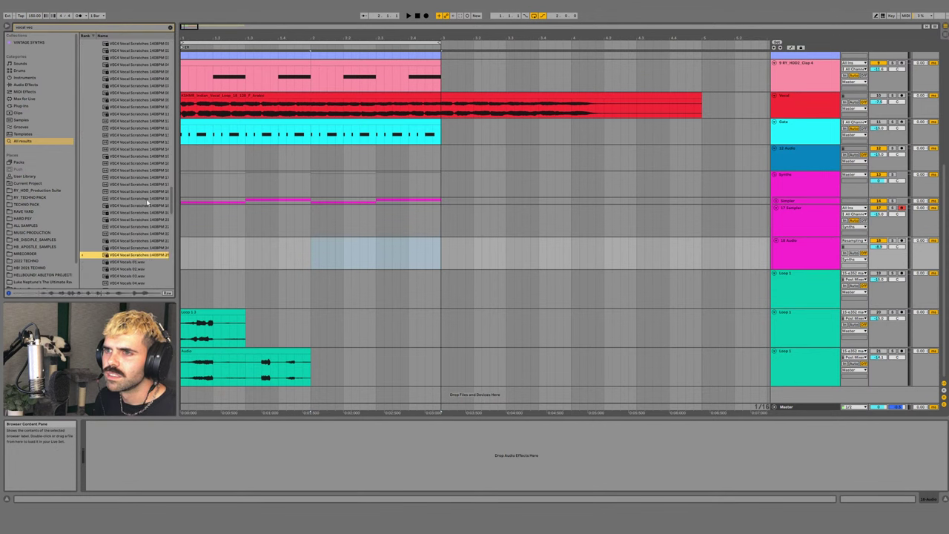
left_click(141, 150)
scroll(138, 140, "up", 1)
left_click(139, 122)
scroll(140, 124, "up", 2)
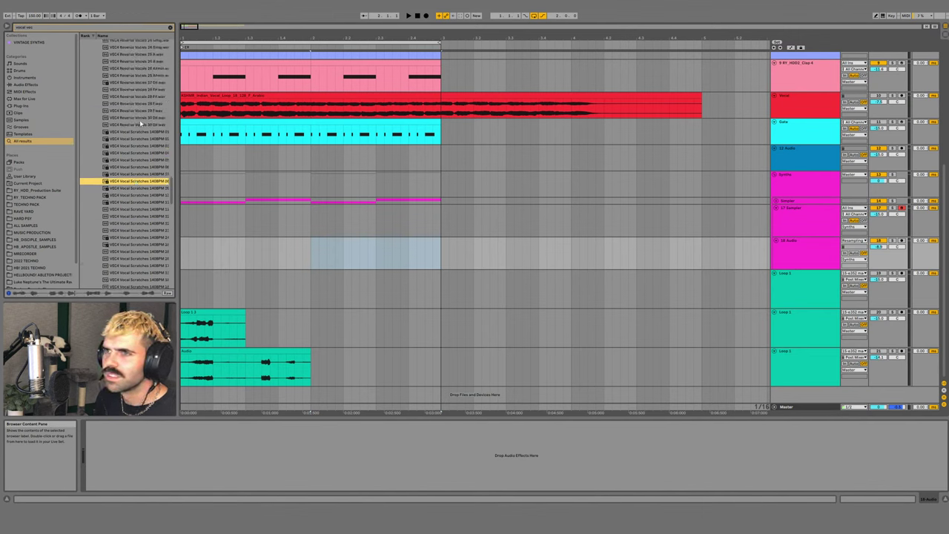
left_click(140, 120)
scroll(140, 122, "up", 2)
left_click(141, 128)
scroll(146, 137, "up", 3)
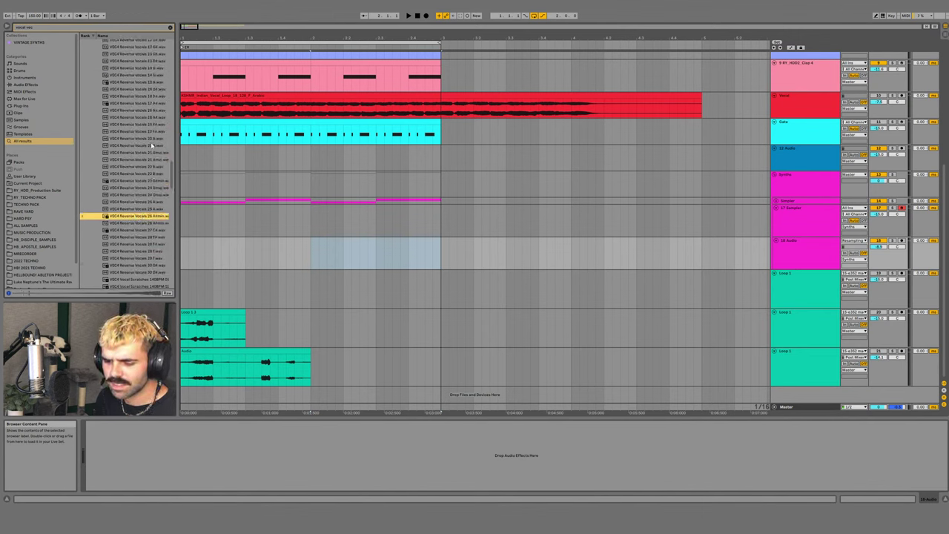
left_click(152, 145)
scroll(150, 143, "up", 3)
left_click(151, 137)
- Audition more of the numbered VEC4 Vocals samples up to VEC4 Vocals 79.wav, plus the 128BPM Vocal FX sample
left_click_drag(172, 184, 172, 234)
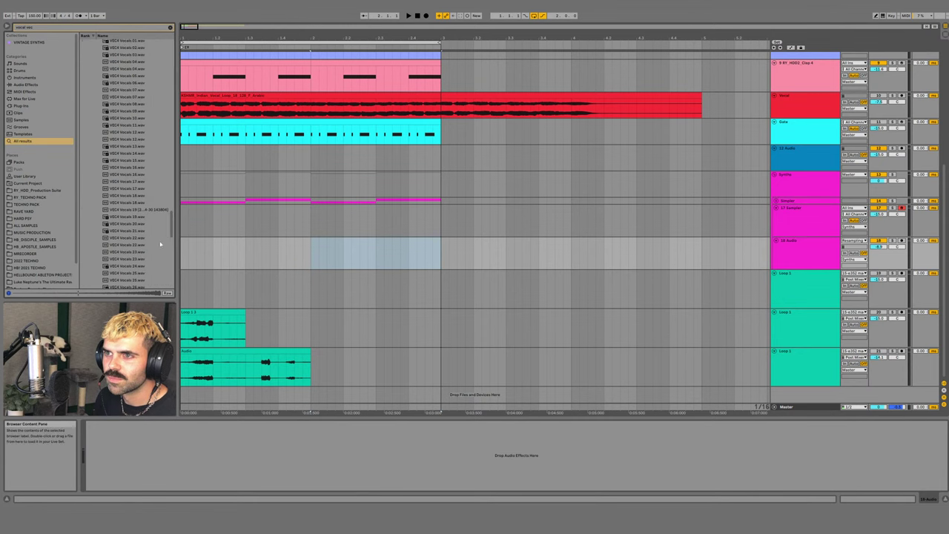
left_click(123, 284)
scroll(124, 280, "down", 5)
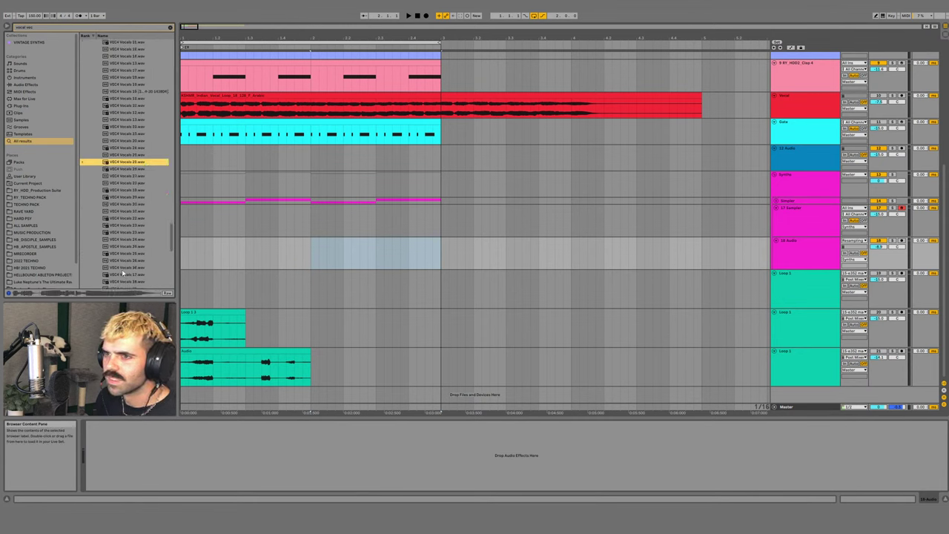
scroll(145, 215, "down", 2)
left_click(131, 219)
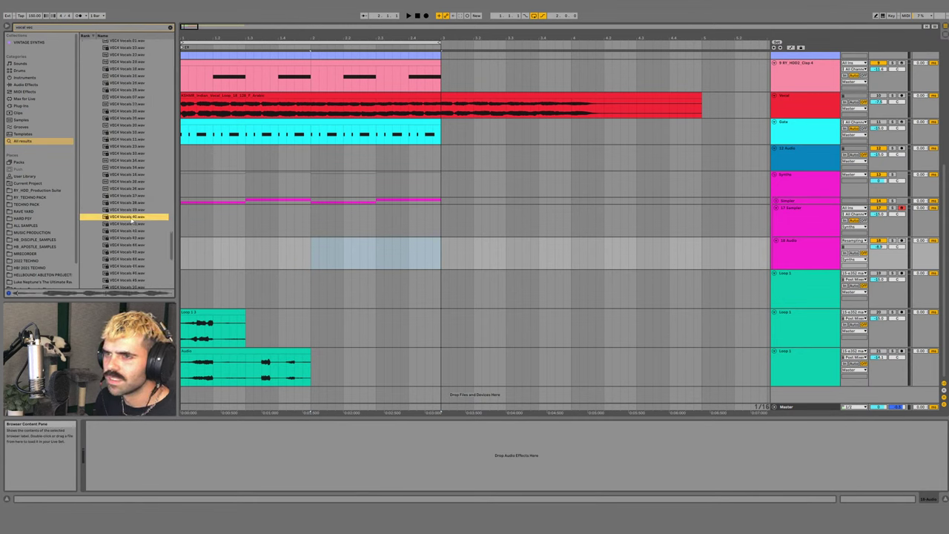
scroll(131, 217, "down", 5)
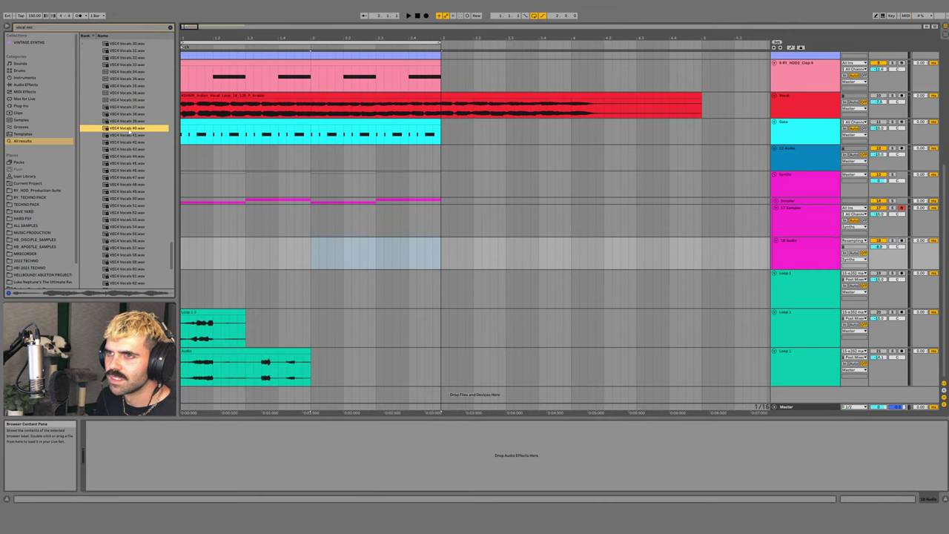
left_click(129, 198)
scroll(133, 226, "down", 5)
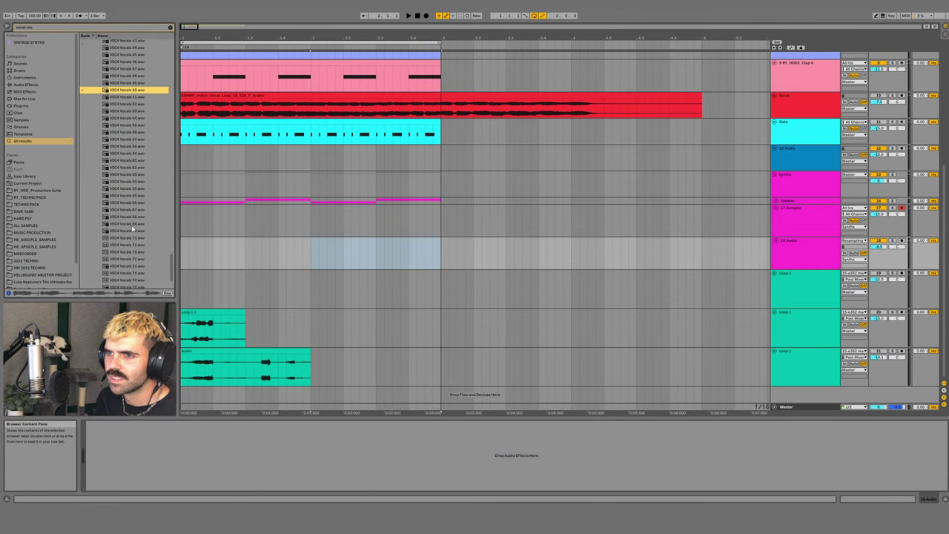
left_click(133, 229)
scroll(133, 228, "down", 3)
left_click(134, 228)
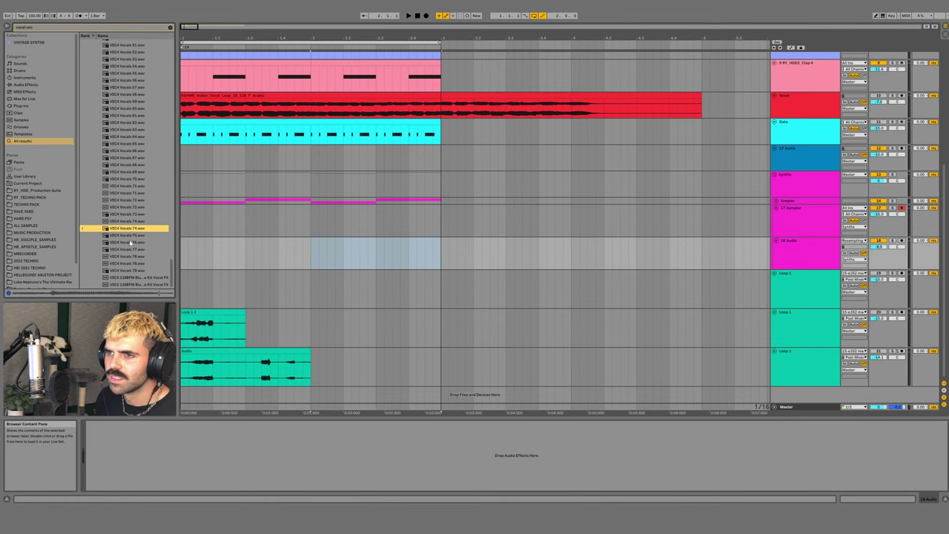
left_click(131, 243)
left_click(129, 264)
left_click(130, 271)
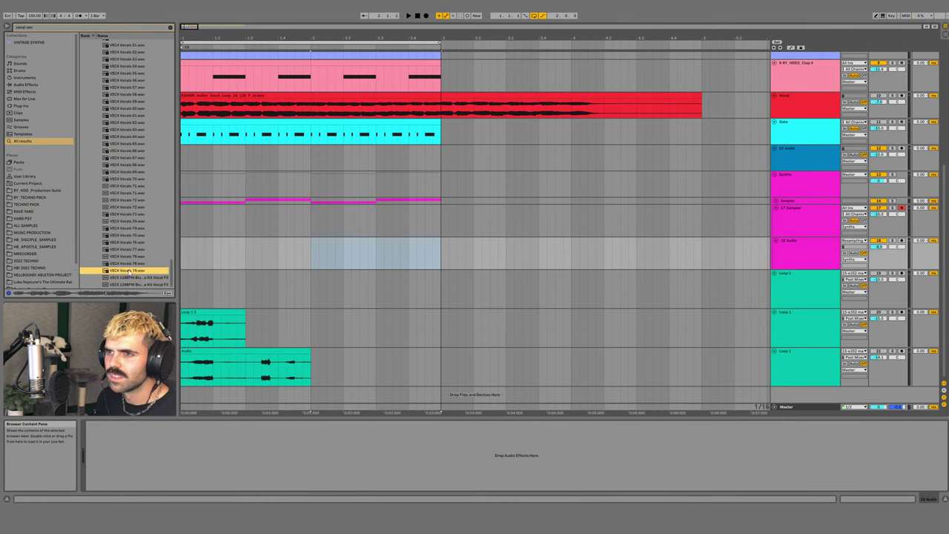
left_click(135, 278)
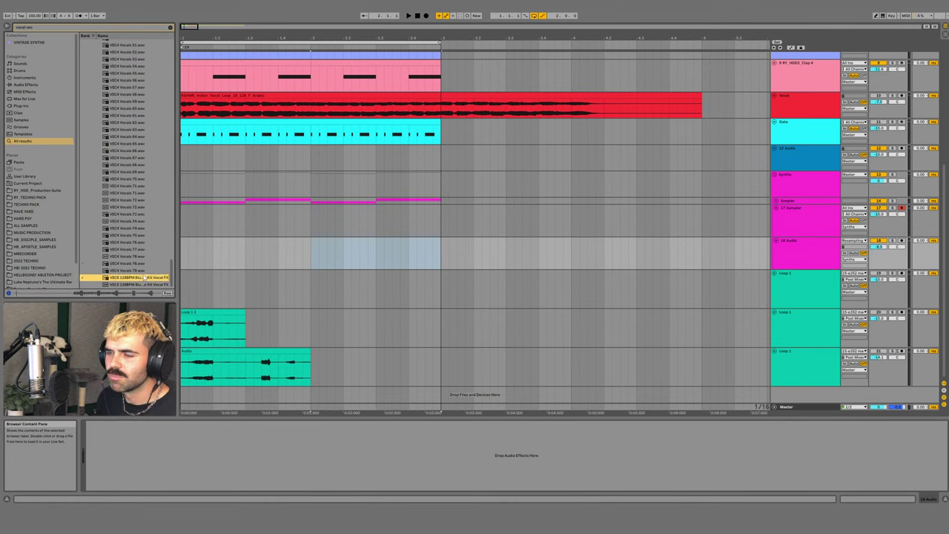
- Search the browser for "phrase" samples and play the two-bar loop while reviewing the tracks
key("ctrl+f")
type("phrase")
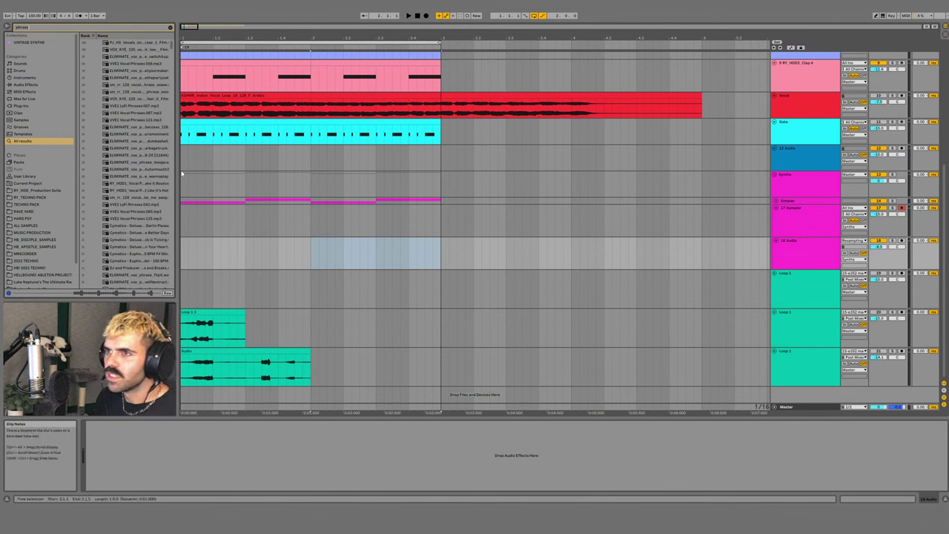
left_click(186, 169)
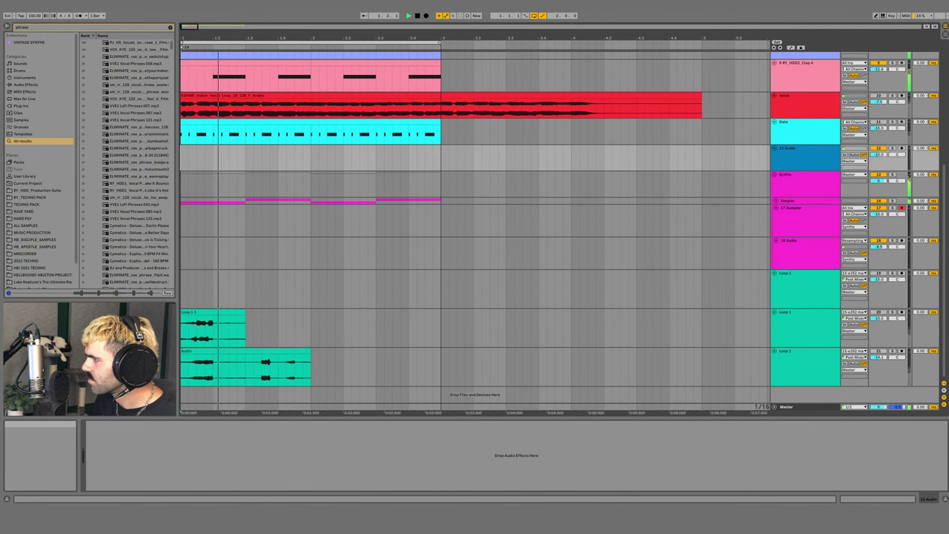
left_click(313, 182)
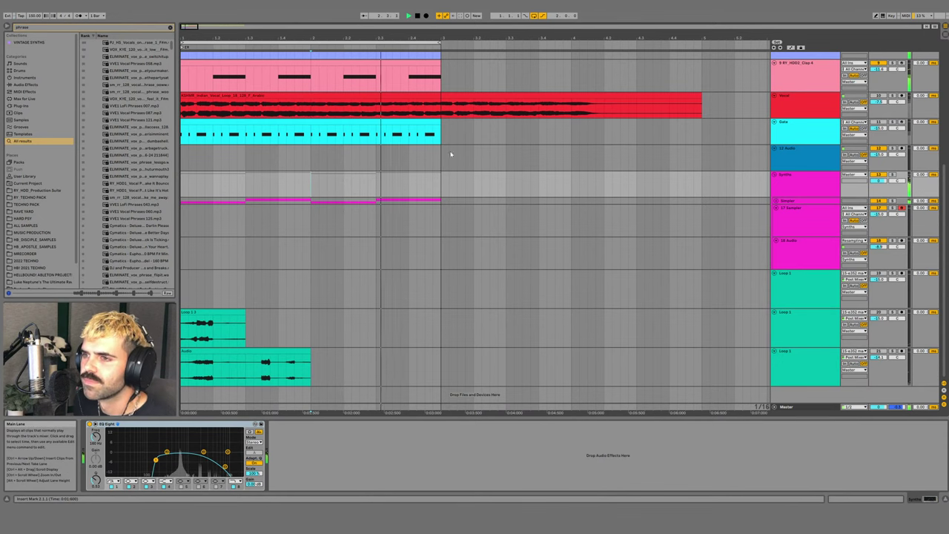
scroll(553, 224, "up", 4)
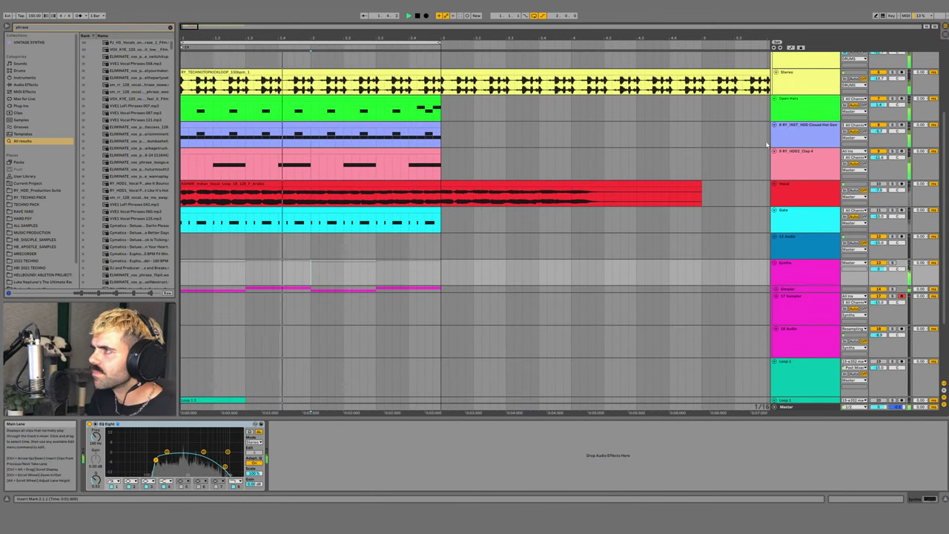
scroll(780, 255, "down", 2)
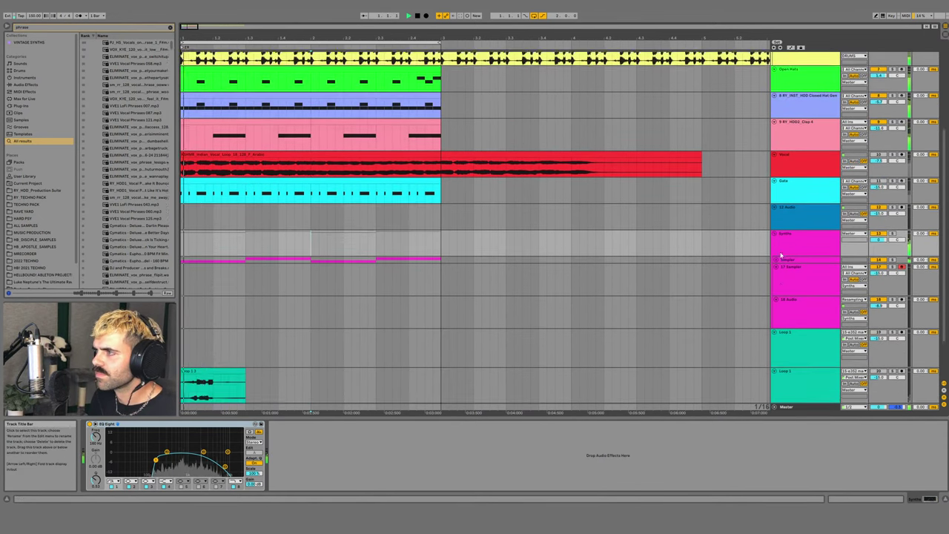
scroll(780, 255, "down", 2)
- Search the plug-ins for Serum and load the VST3 version in place of Sampler on track 17, closing its window
left_click(798, 267)
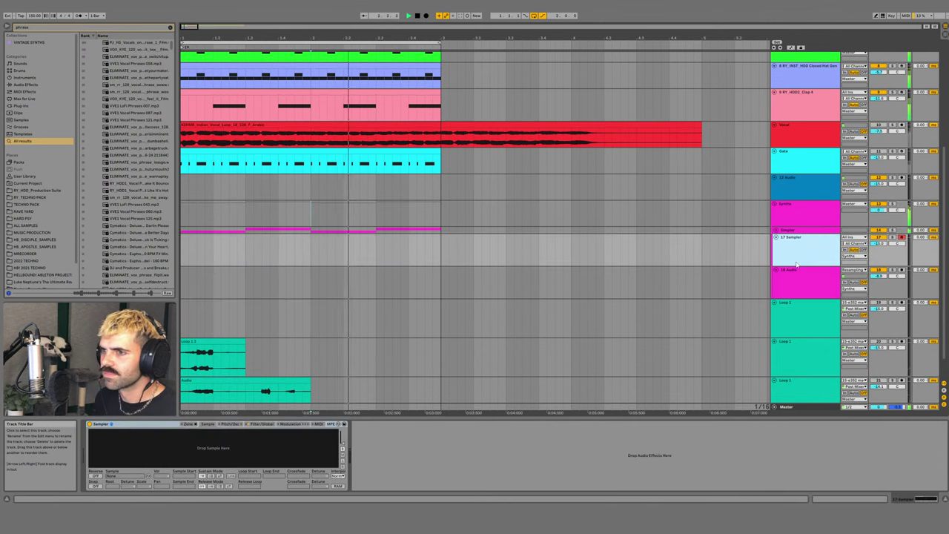
key("ctrl+f")
type("serum")
left_click(24, 106)
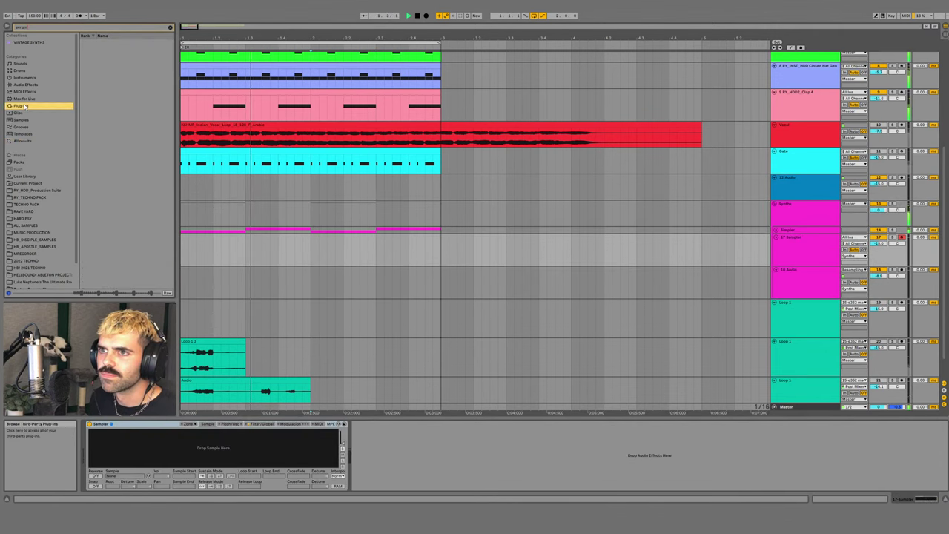
double_click(107, 63)
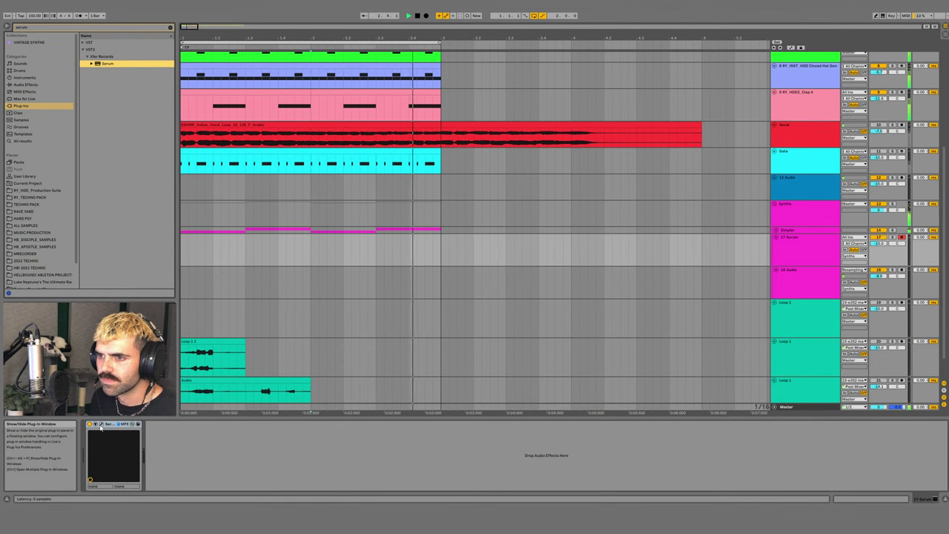
left_click(100, 425)
key("space")
key("ctrl+alt+p")
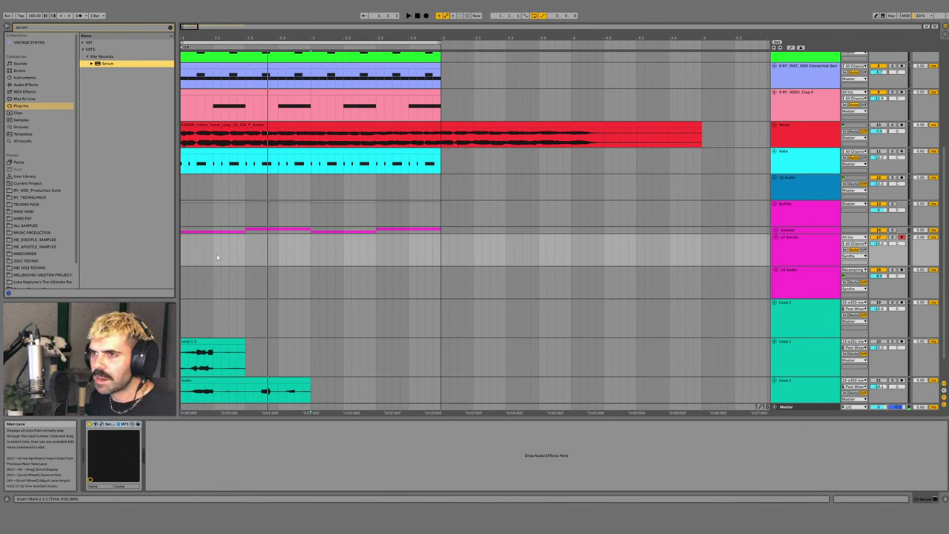
- Insert an empty one-bar MIDI clip in bar 1 of the Serum track and set its editor grid to 1/16
left_click_drag(182, 254, 304, 253)
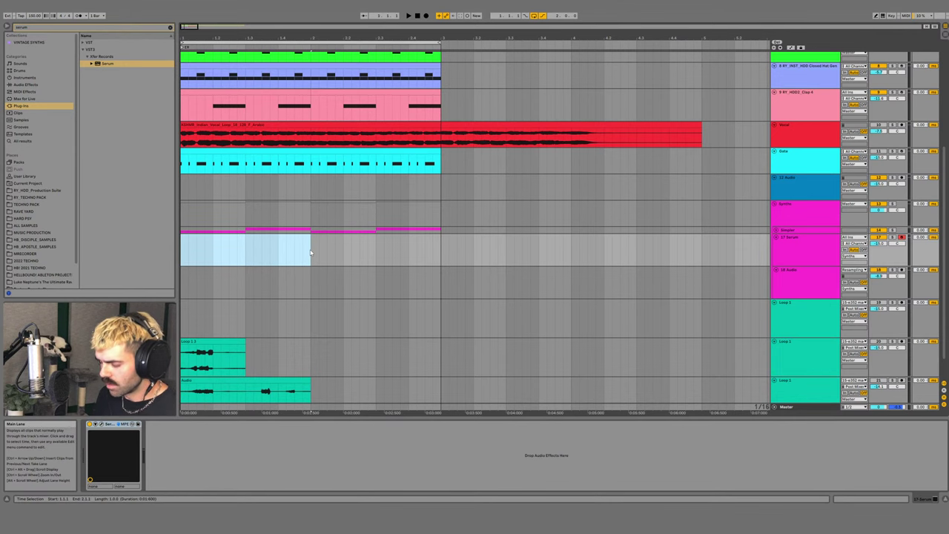
key("ctrl+shift+m")
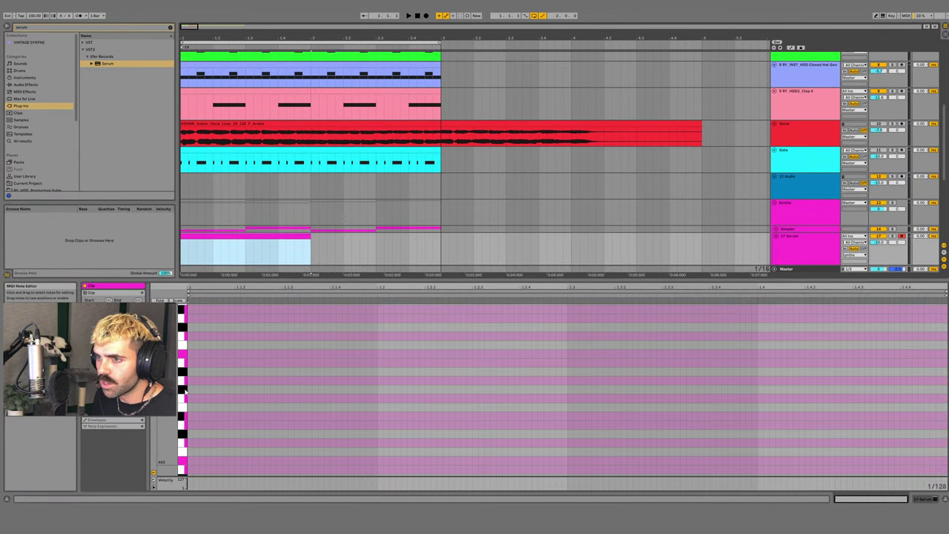
double_click(267, 354)
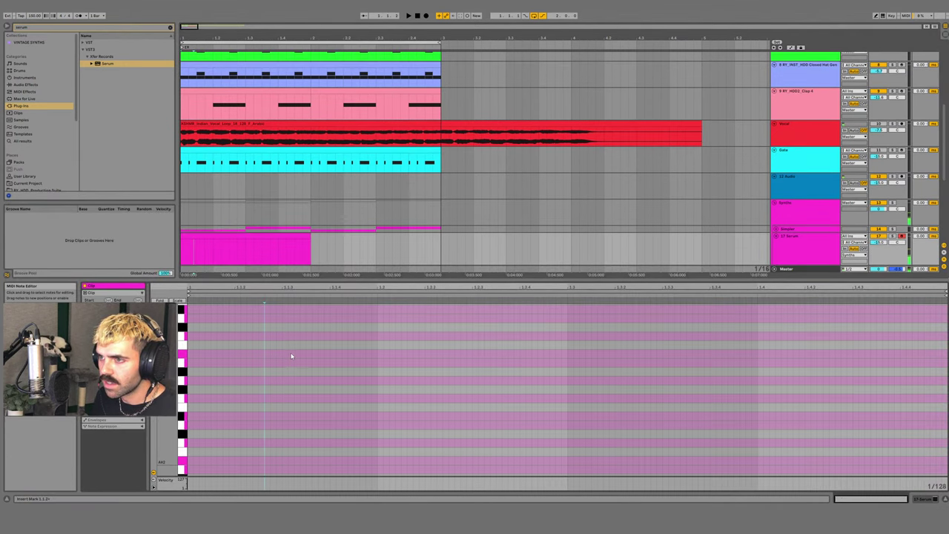
right_click(291, 357)
left_click(337, 453)
- Move the Serum track out of the Synths group to directly above it and start playback
double_click(796, 258)
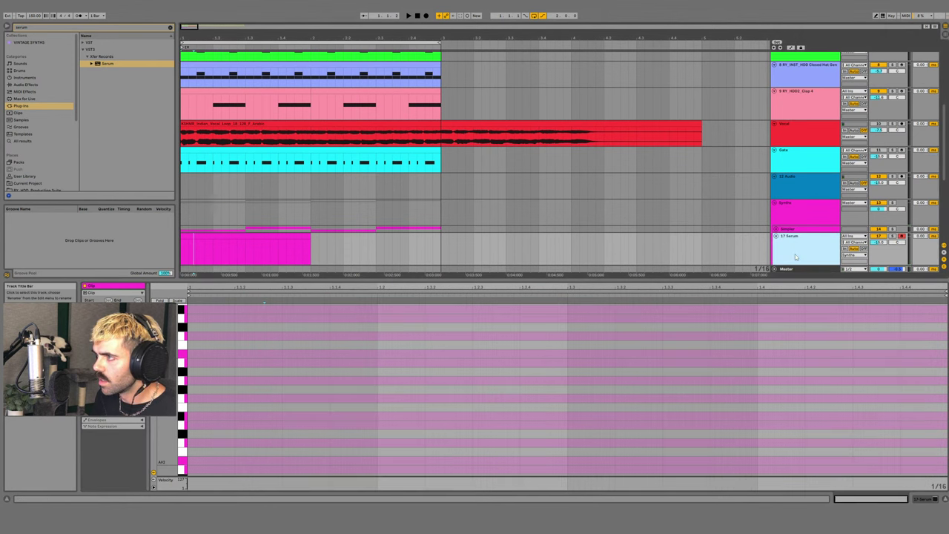
left_click_drag(805, 251, 787, 202)
key("space")
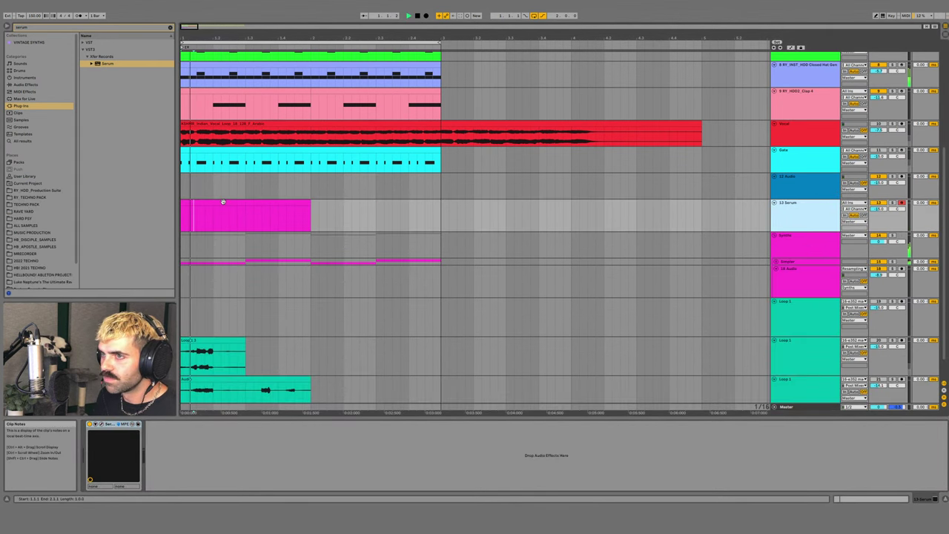
- Add a sixteenth note to the Serum clip, move it to E#3 at 1.2.3, play it back and select the clip
double_click(223, 201)
key("space")
double_click(650, 407)
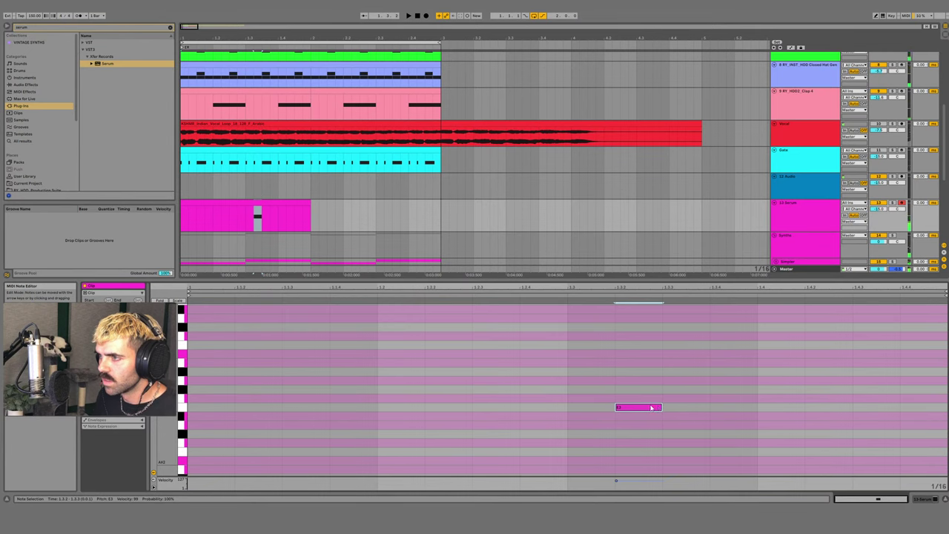
left_click_drag(650, 407, 507, 399)
key("space")
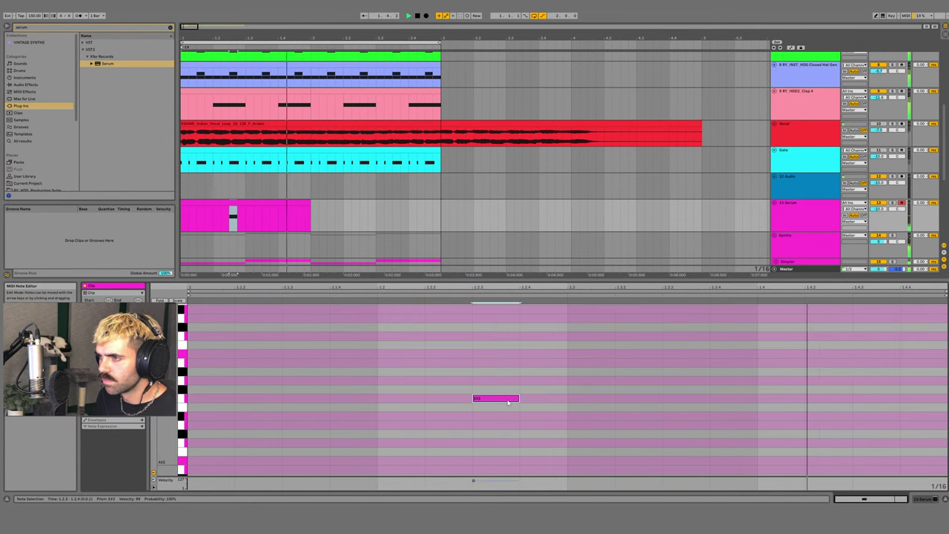
key("space")
left_click(290, 203)
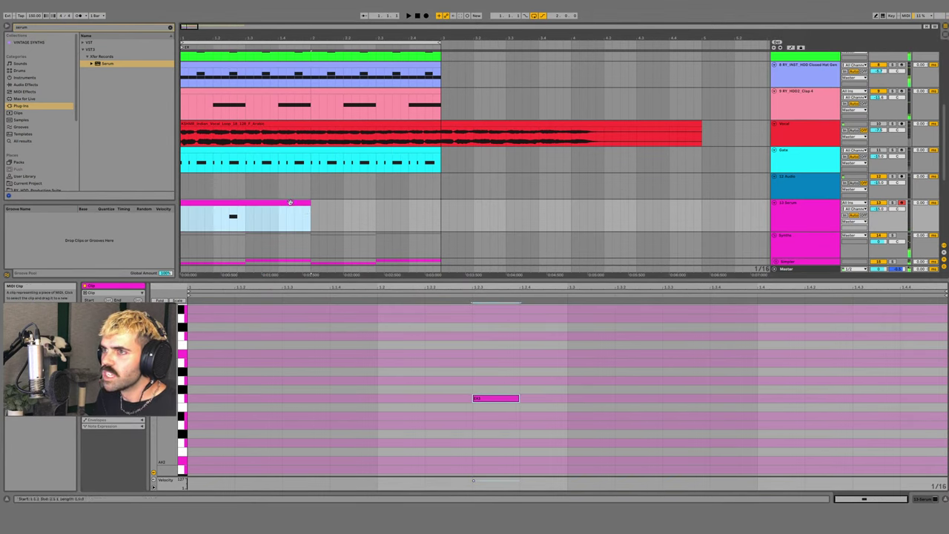
key("ctrl+d")
left_click(310, 212)
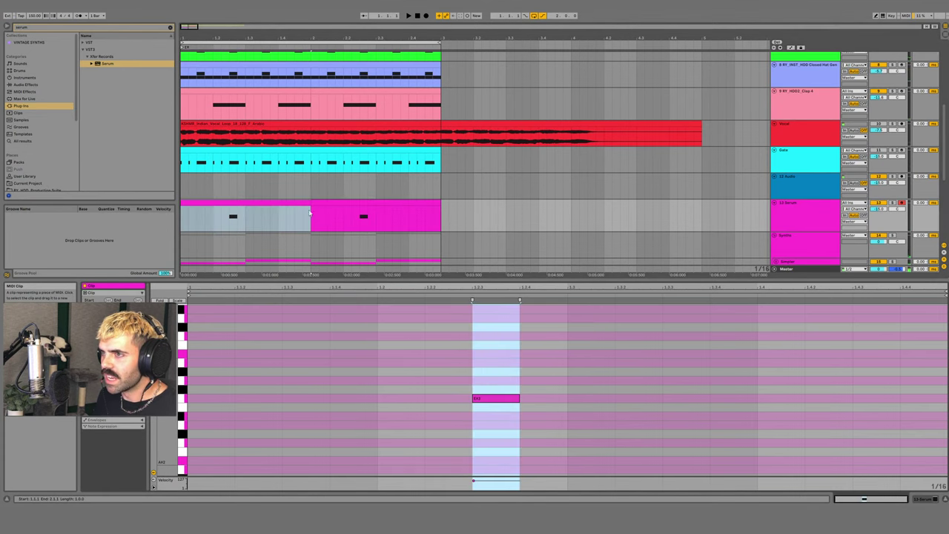
left_click(511, 398)
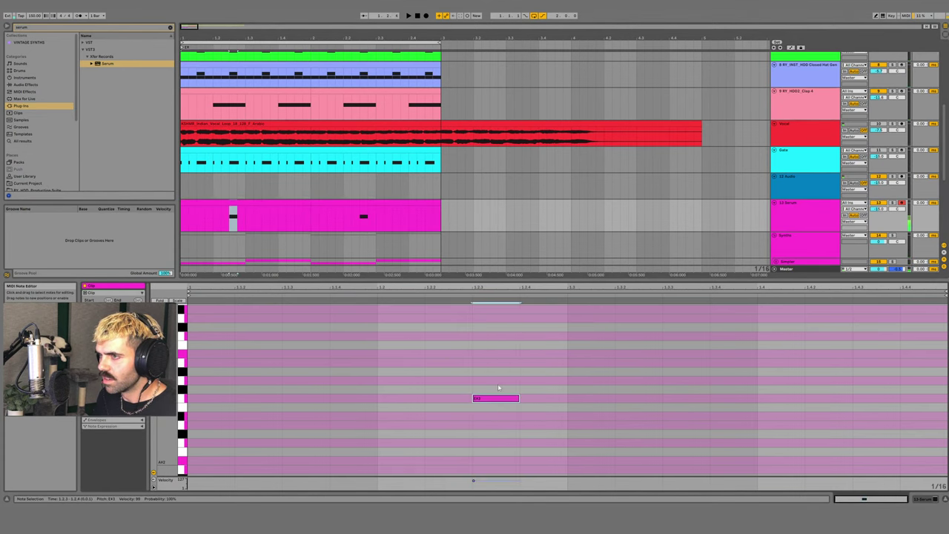
left_click(344, 202)
key("Delete")
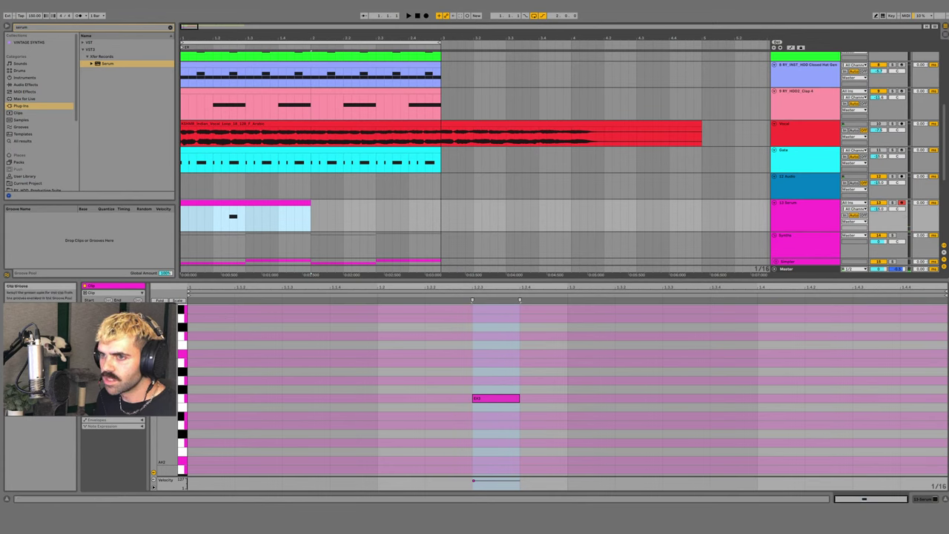
- Loop the one-bar Serum clip and extend it through the end of bar 2
left_click(324, 205)
left_click(310, 205)
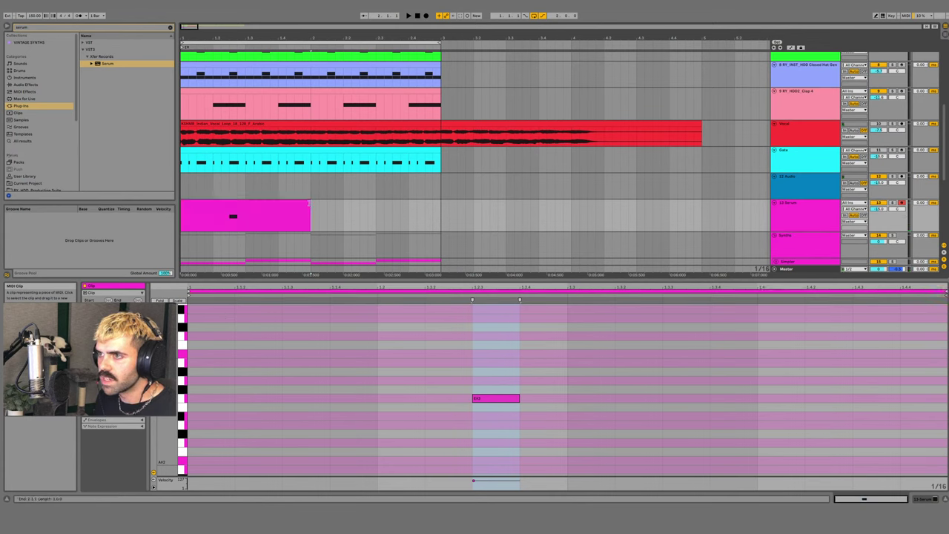
key("ctrl+d")
key("space")
- Lower the Serum note at 1.2.3 to D#3, trying an eighth-note length during playback before restoring the sixteenth
left_click(514, 399)
key("space")
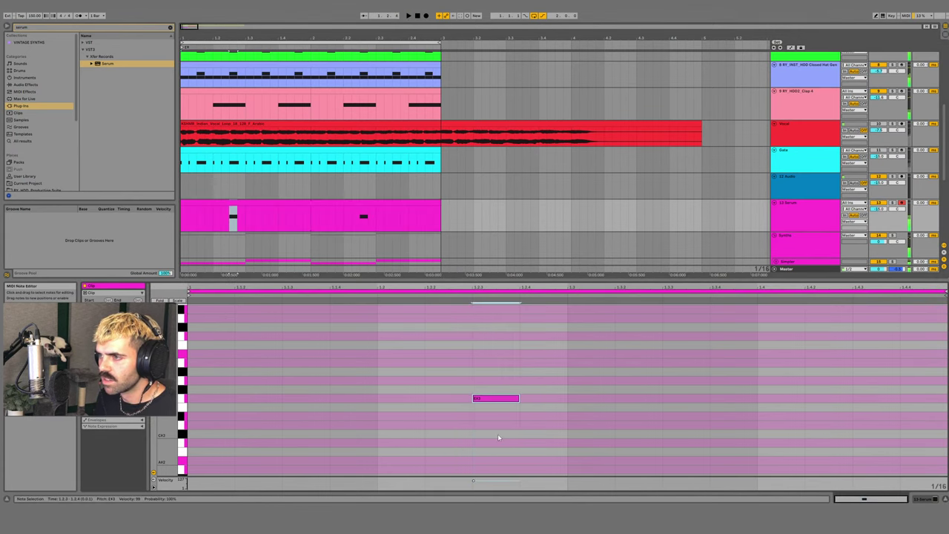
key("Down")
key("Down")
key("Down")
key("space")
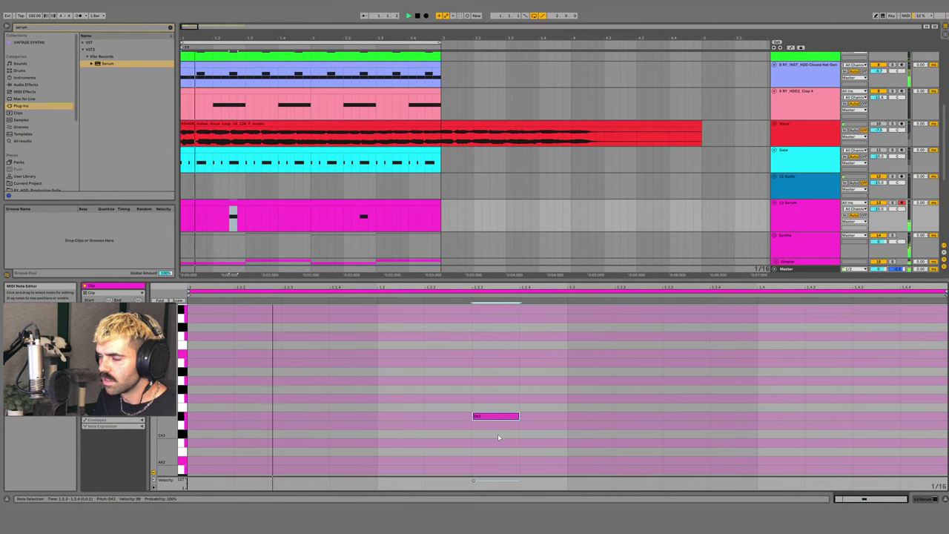
key("shift+Right")
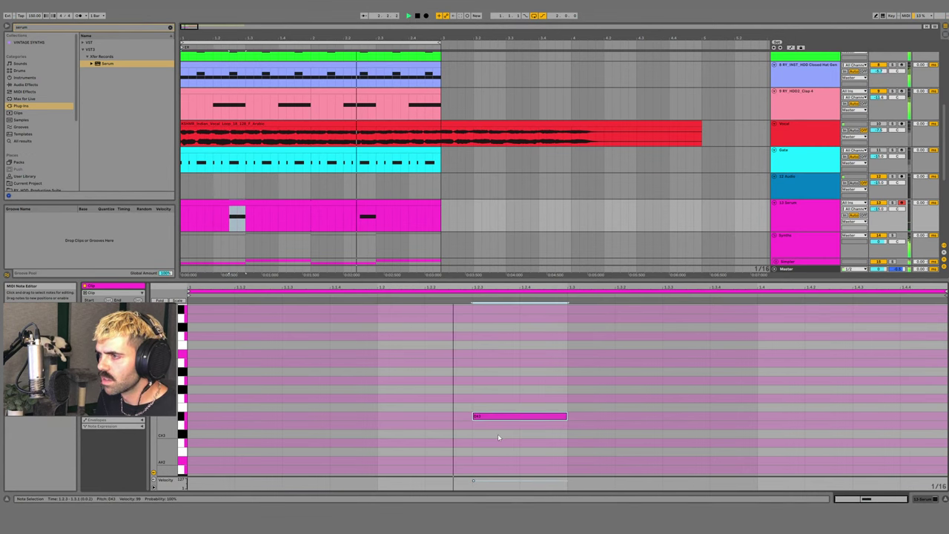
key("shift+Left")
key("space")
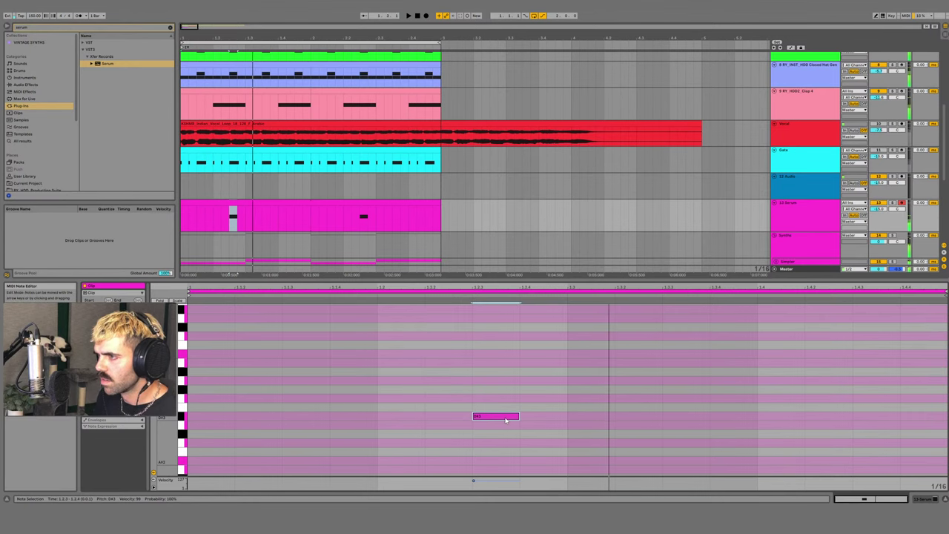
- Copy the sixteenth note to 1.3.2 and 1.3.3 on D#3 and to 1.4 on E3, and play the pattern
left_click_drag(507, 421, 799, 415)
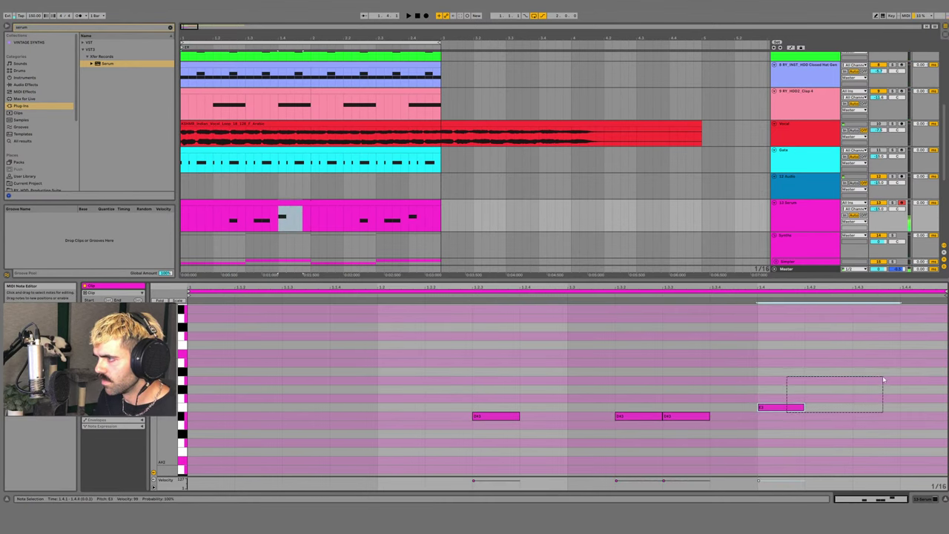
left_click_drag(883, 380, 883, 380)
key("space")
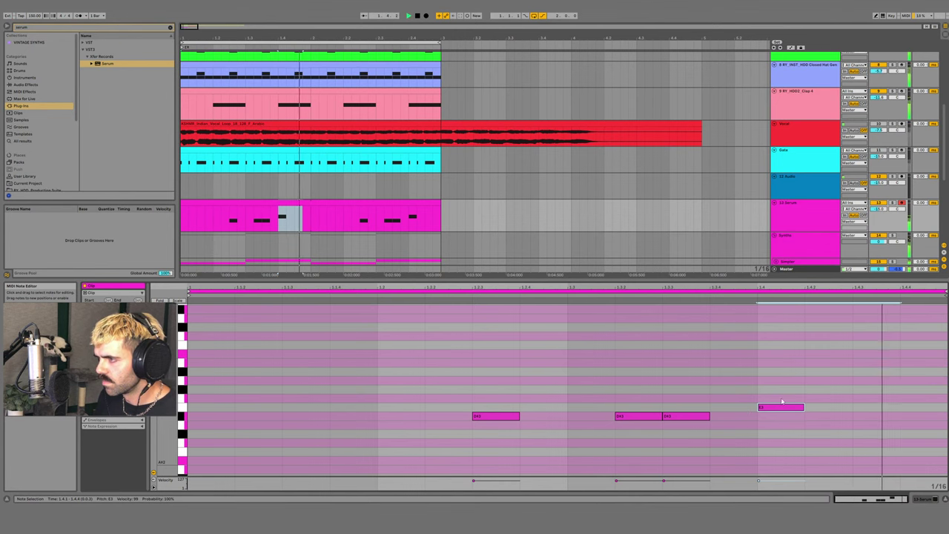
- Shorten all four notes in the Serum clip together to slightly less than a sixteenth
left_click_drag(805, 390, 474, 430)
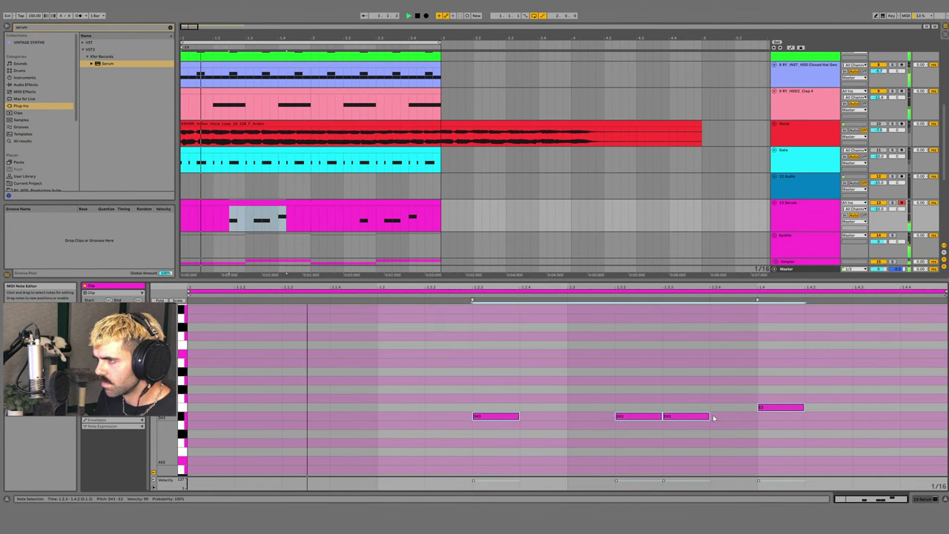
left_click_drag(709, 416, 697, 417)
left_click(727, 428)
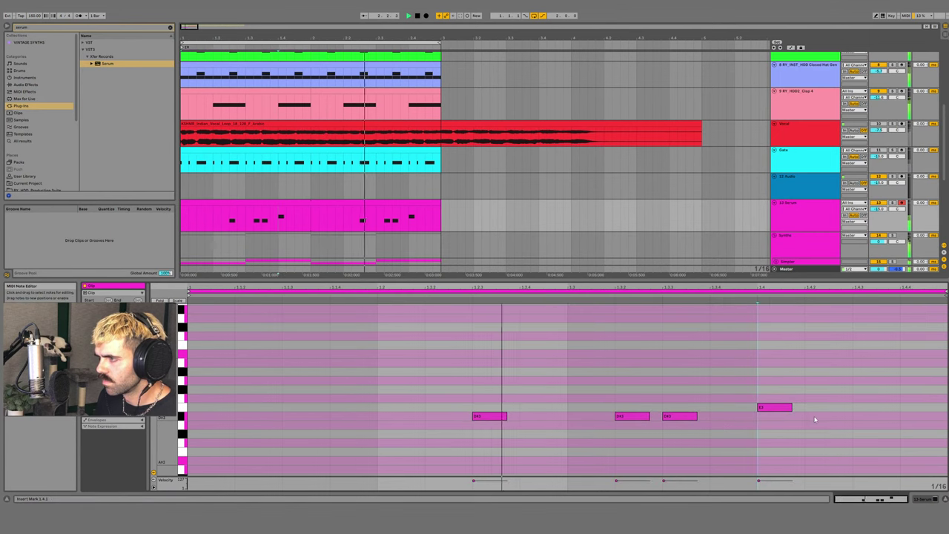
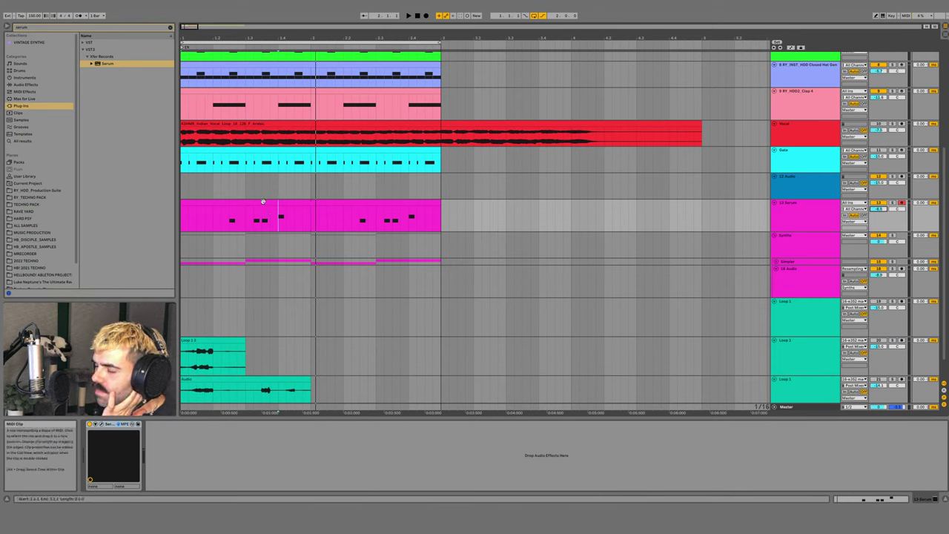
- Open the Serum window from its track, move it clear of the device area, and solo the track for a listen
left_click(813, 221)
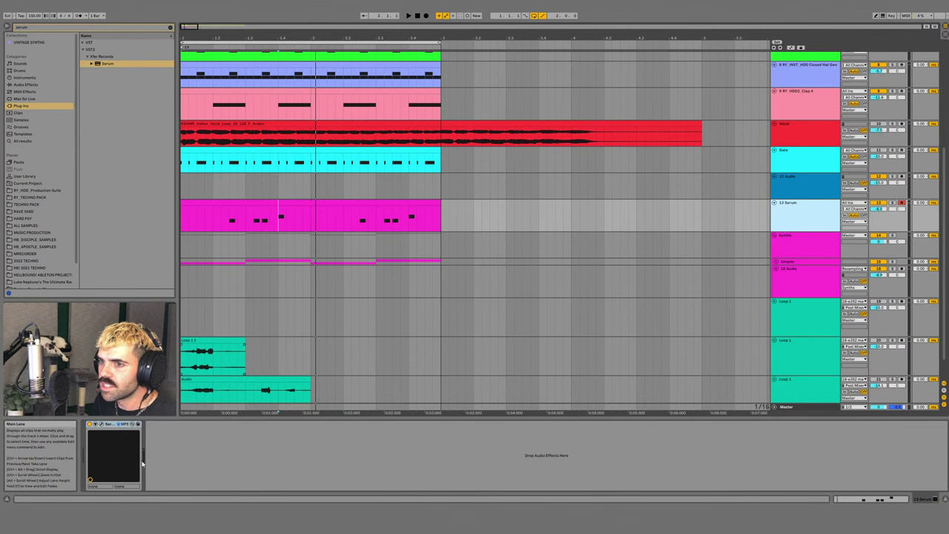
left_click(95, 424)
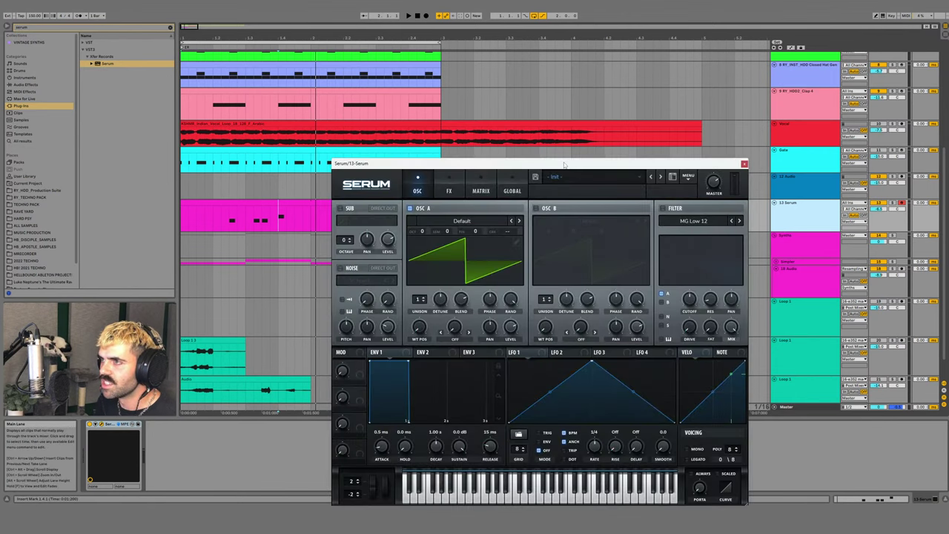
left_click_drag(460, 163, 381, 52)
left_click(893, 203)
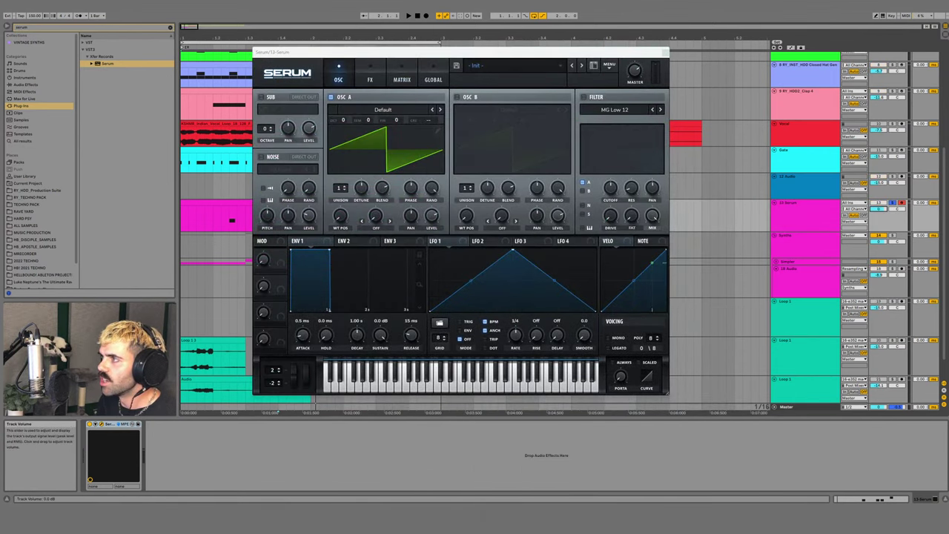
key("space")
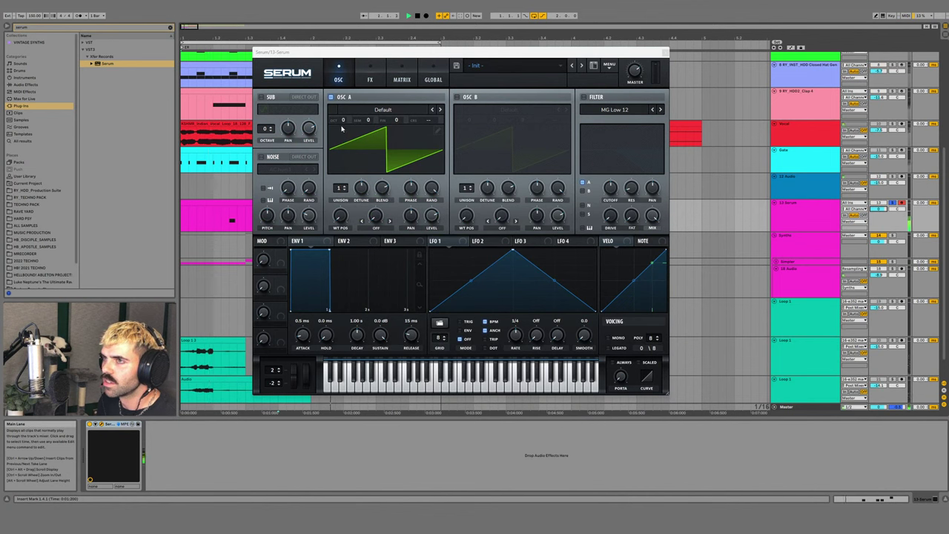
key("space")
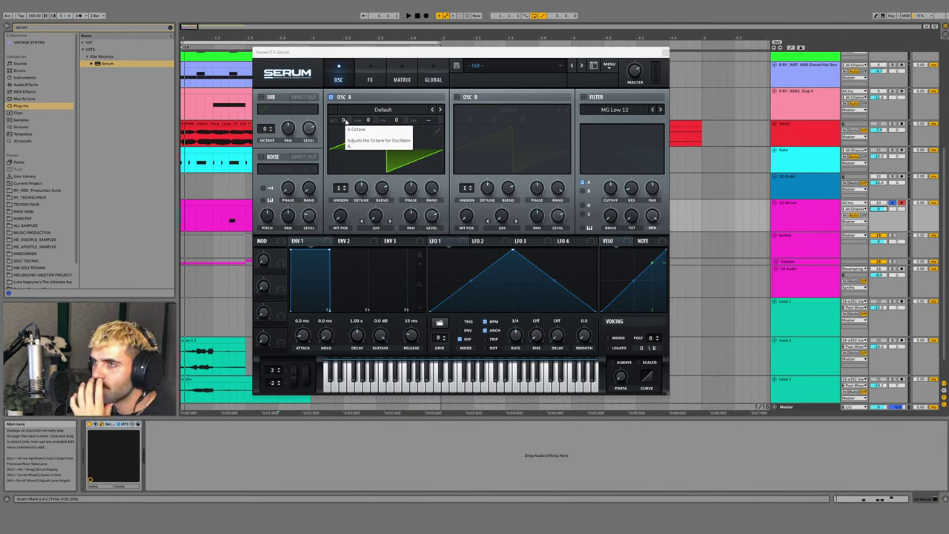
- Set oscillator A's octave to -2 and audition the sound
left_click_drag(343, 120, 338, 143)
key("space")
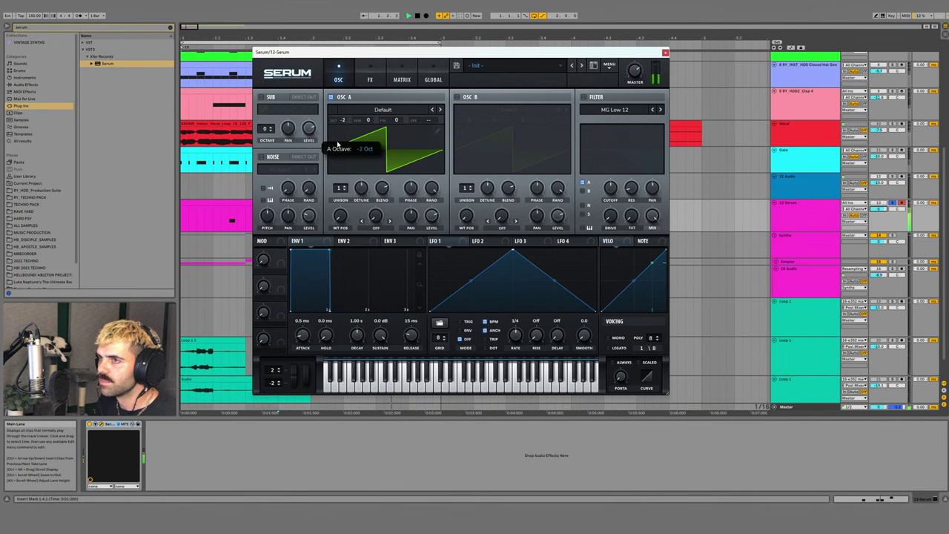
key("space")
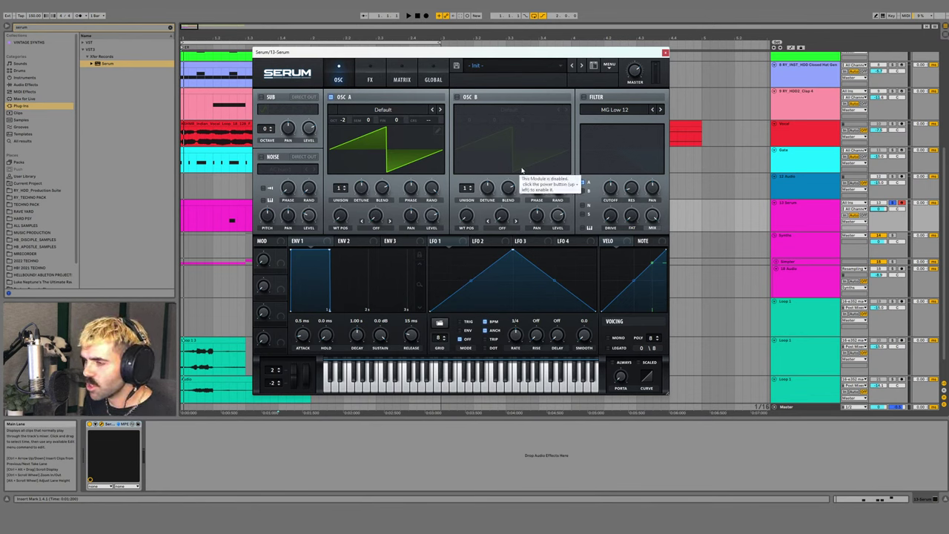
- Enable Serum's filter with the Band 24 type and lower its cutoff slightly during playback
left_click(583, 97)
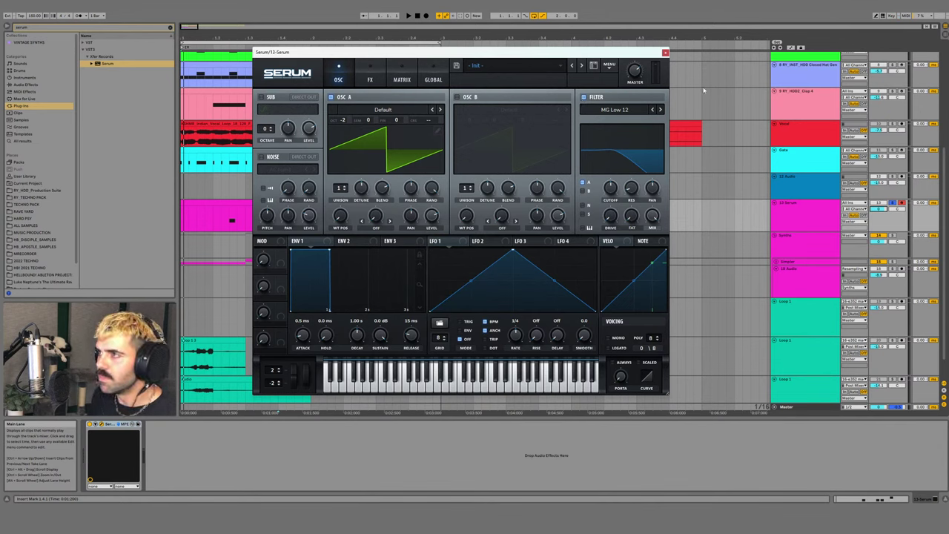
left_click(661, 109)
left_click(661, 108)
left_click(660, 109)
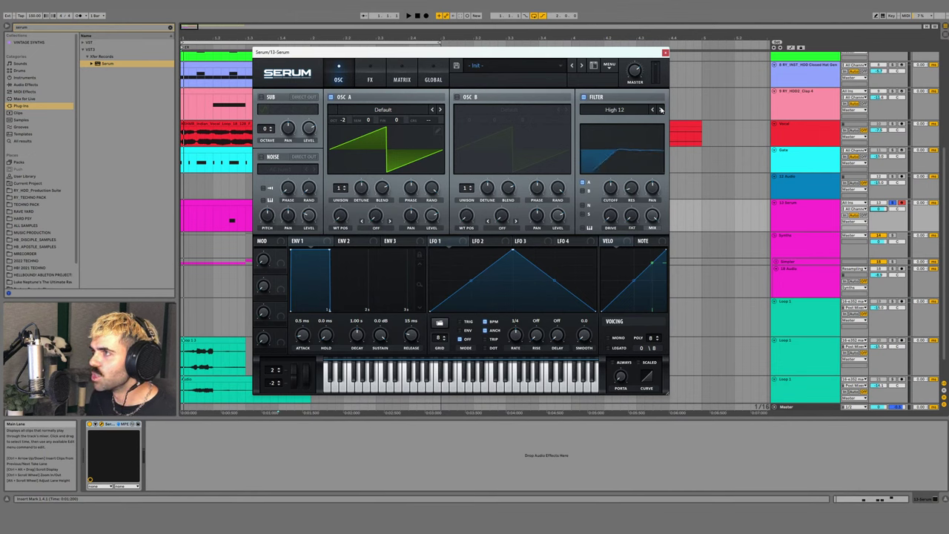
left_click(661, 109)
left_click(661, 109)
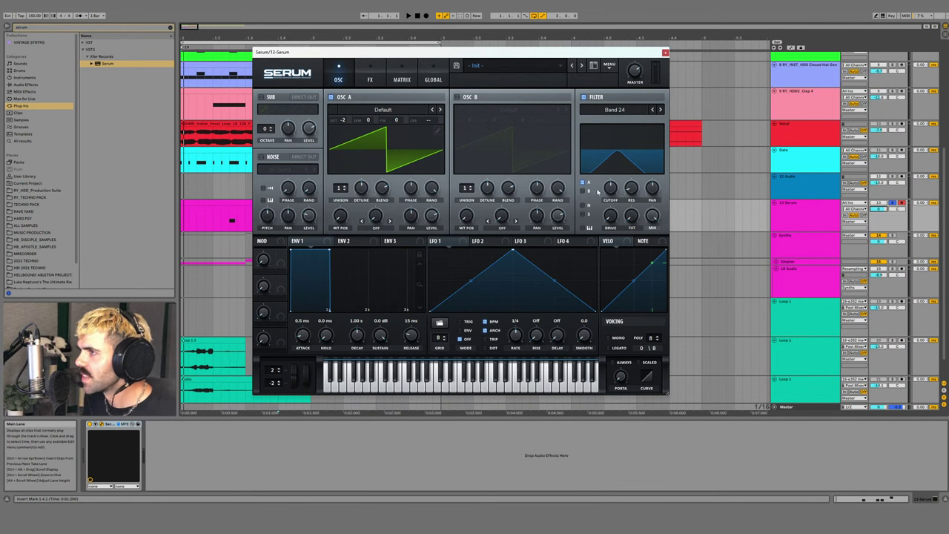
key("space")
left_click_drag(610, 188, 604, 200)
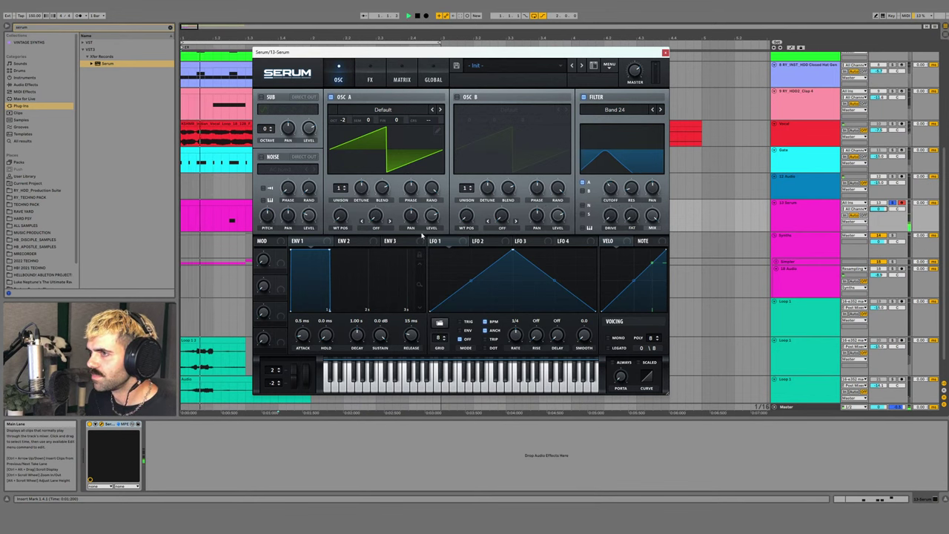
- Shape Env 2 with 0% sustain and about 385 ms decay, and route it to the filter cutoff with a lower base cutoff
left_click(345, 241)
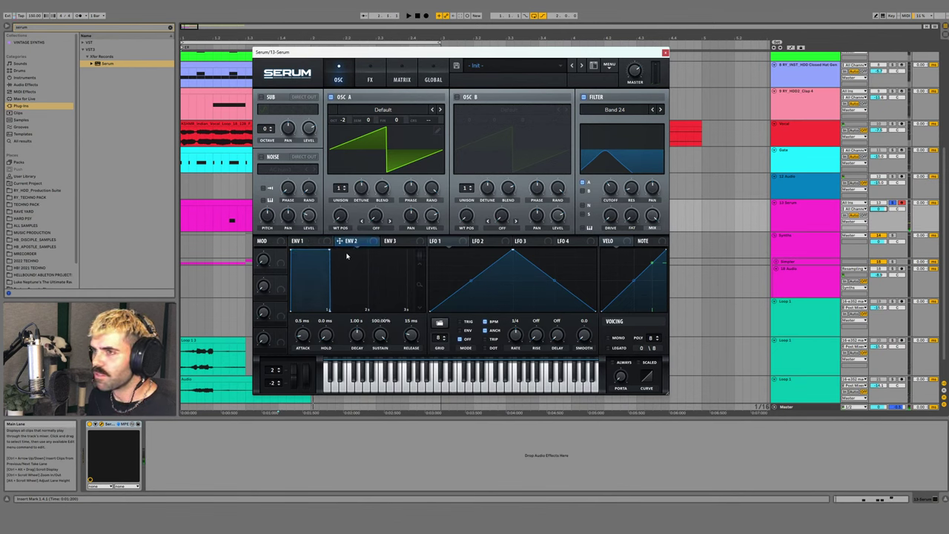
left_click_drag(304, 359, 293, 365)
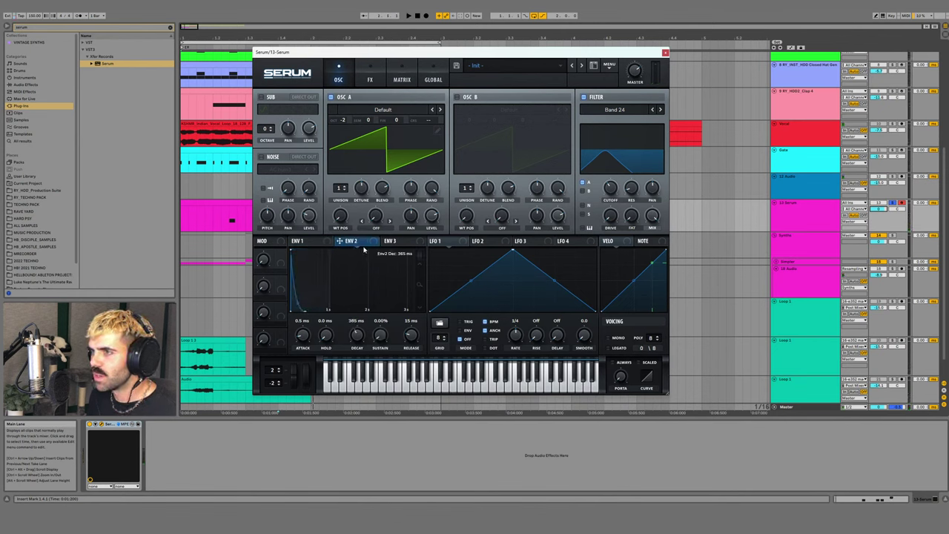
left_click_drag(606, 190, 604, 191)
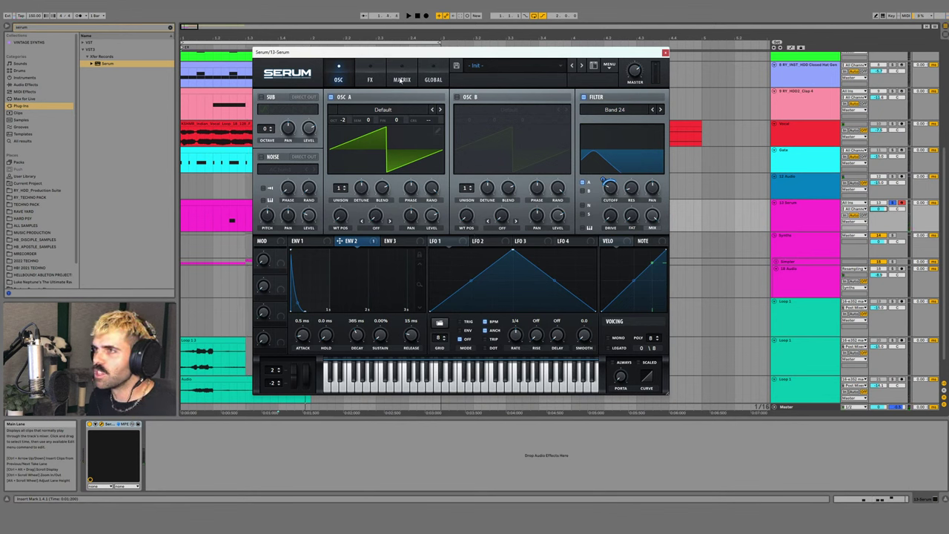
- Assign Macro 1 to the filter cutoff with a modulation amount of about 47
left_click_drag(340, 241, 281, 259)
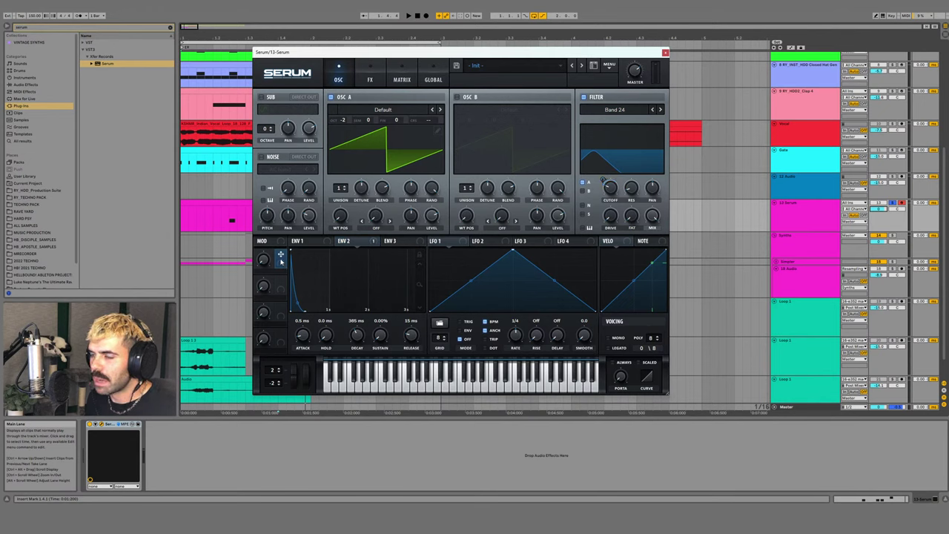
left_click_drag(527, 219, 610, 189)
left_click_drag(603, 181, 602, 148)
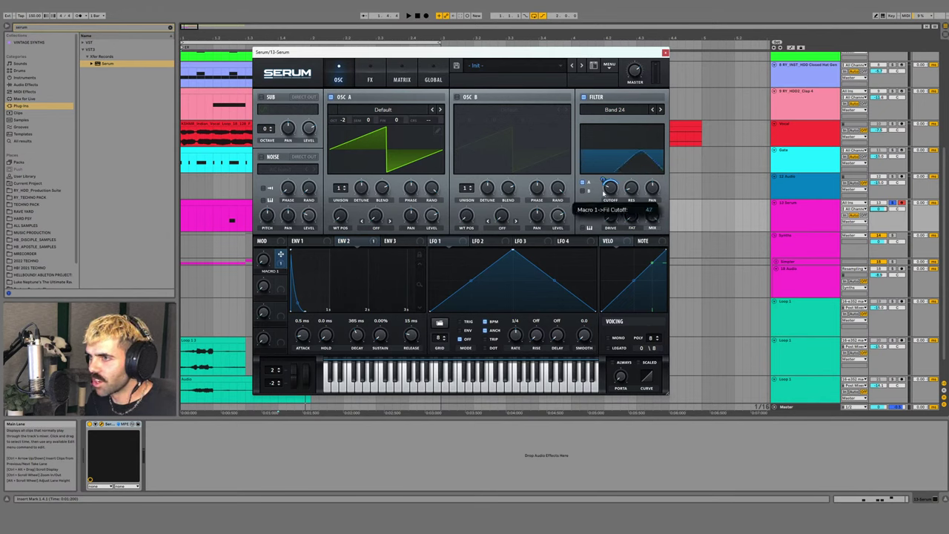
- In the modulation matrix, set Macro 2 as the aux source of the Env 2 to Fil Cutoff routing
left_click(404, 79)
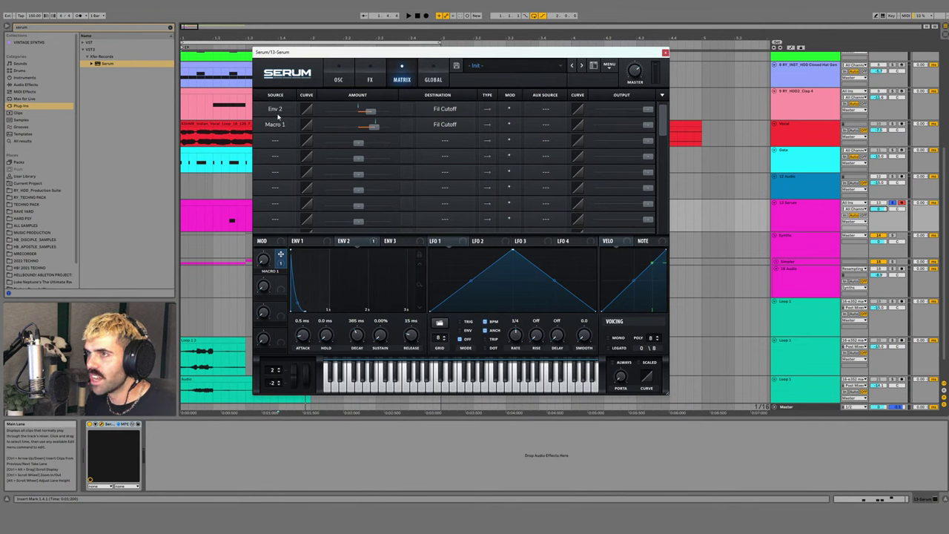
left_click(546, 111)
left_click(549, 324)
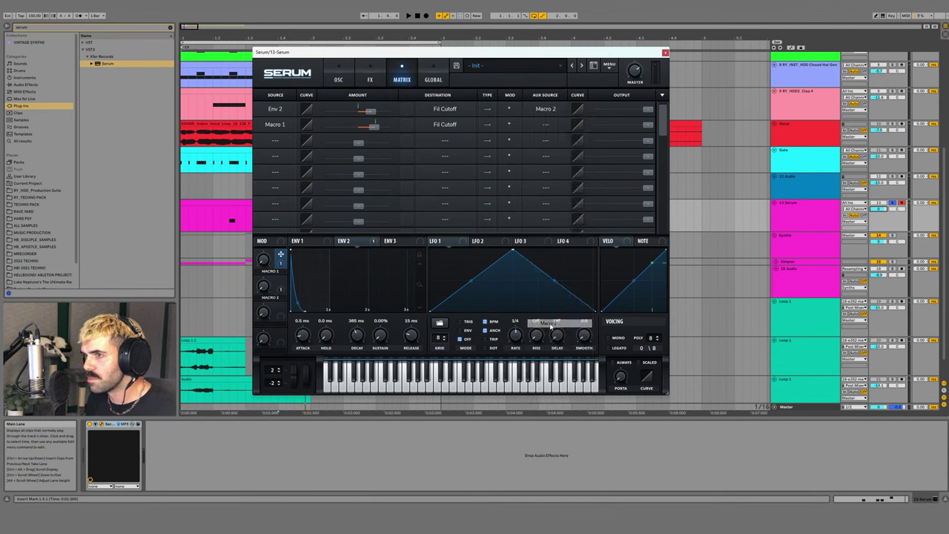
- Rename Macro 2 to ENVELOPE AMT and Macro 1 to CUTOFF, and return to the oscillator view
double_click(270, 297)
type("ENVELOPE AMT")
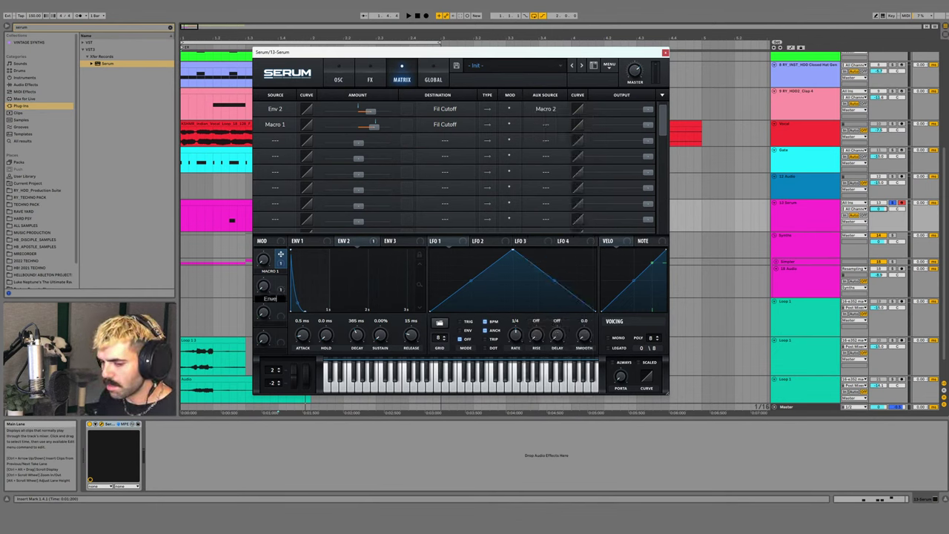
key("Return")
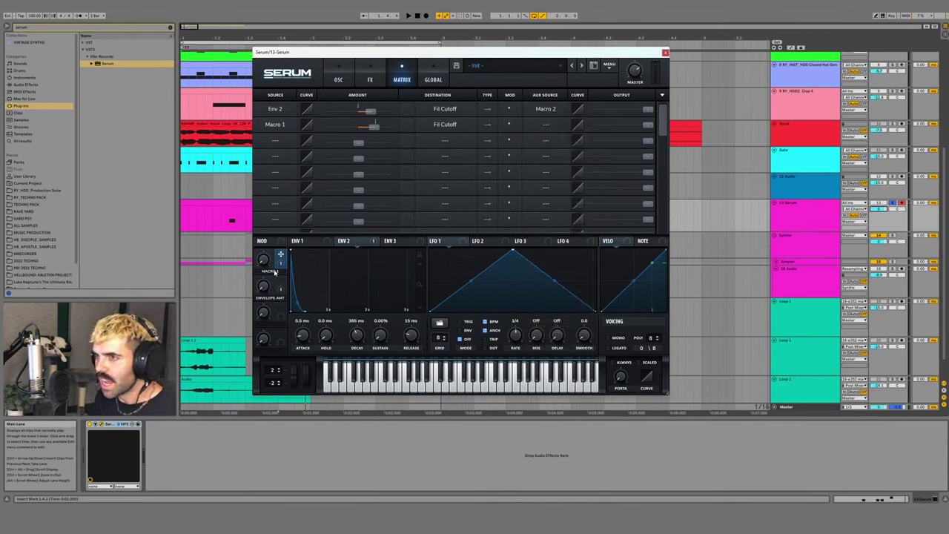
double_click(271, 271)
type("CUTOFF")
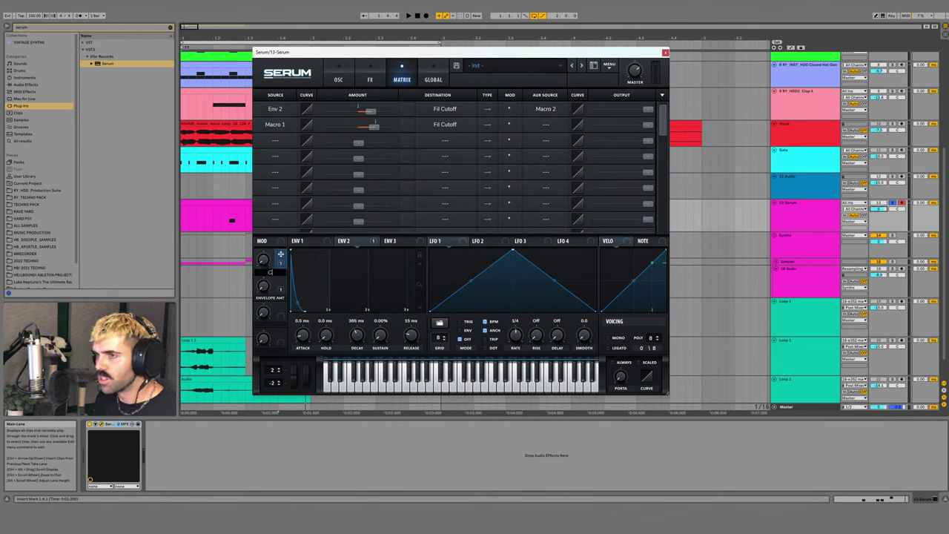
key("Return")
left_click(340, 79)
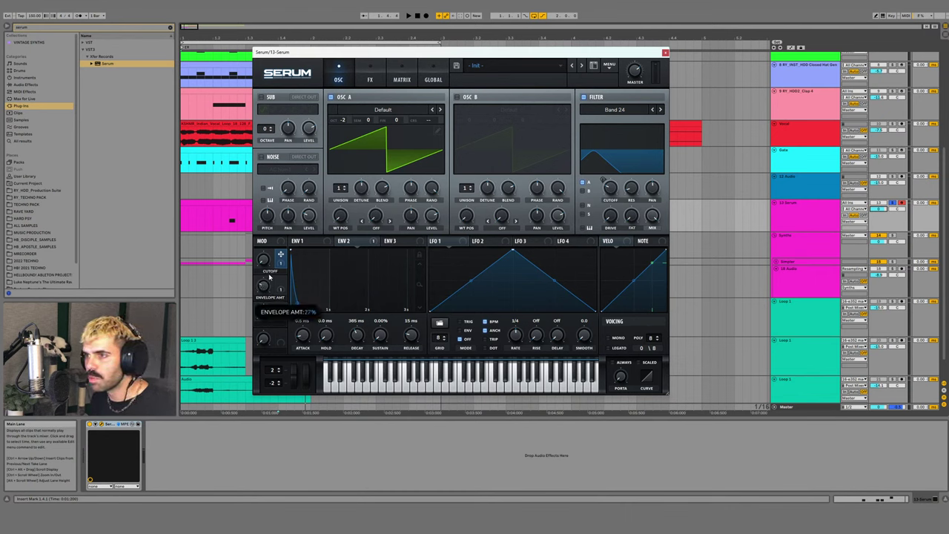
- Play the loop while sweeping the CUTOFF and ENVELOPE AMT macros to audition their effect on the filter
mouse_move(263, 258)
left_click_drag(264, 258, 263, 253)
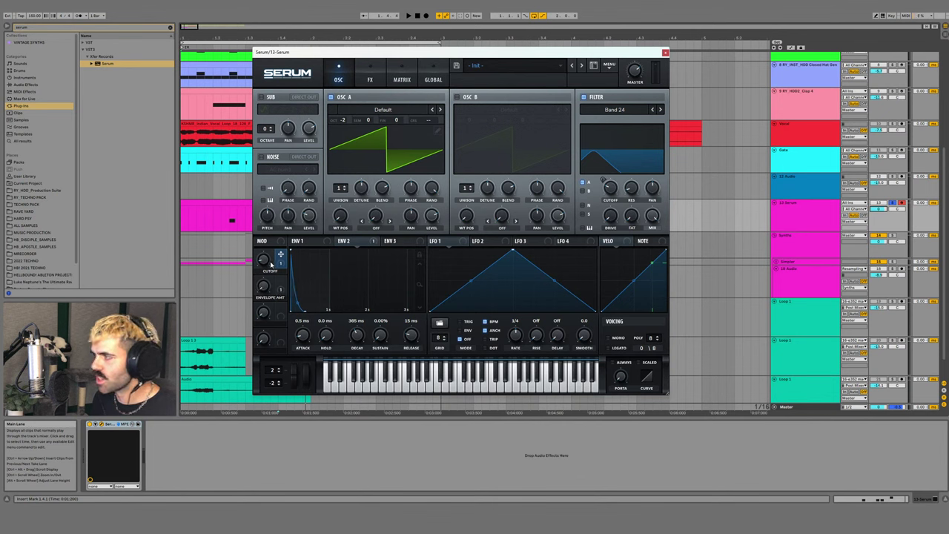
key("space")
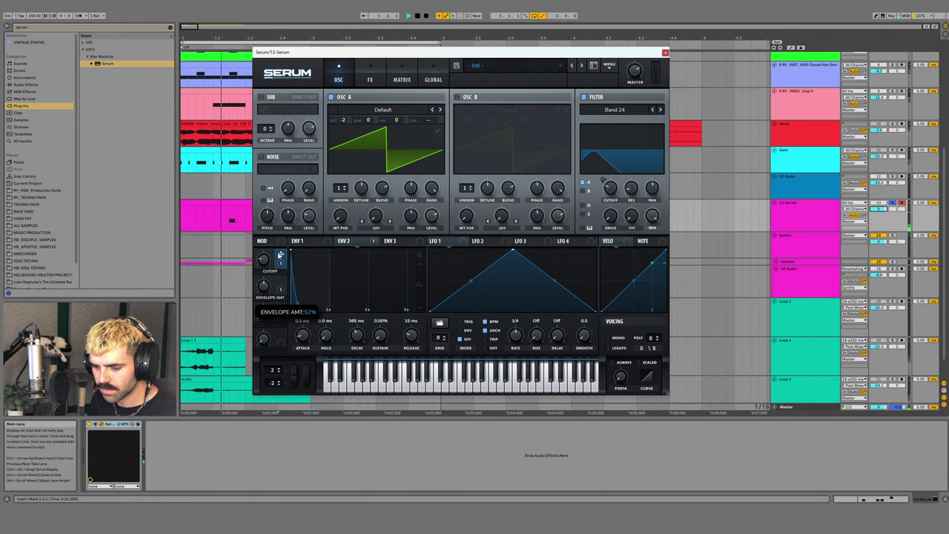
mouse_move(263, 266)
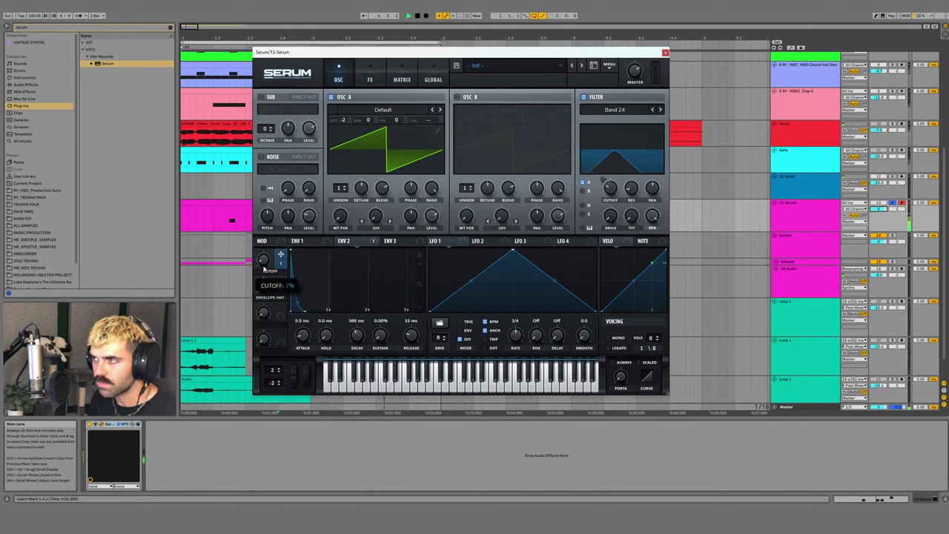
key("space")
- Raise the filter resonance to about 29% and audition the synth while moving the CUTOFF macro
left_click_drag(631, 192, 634, 180)
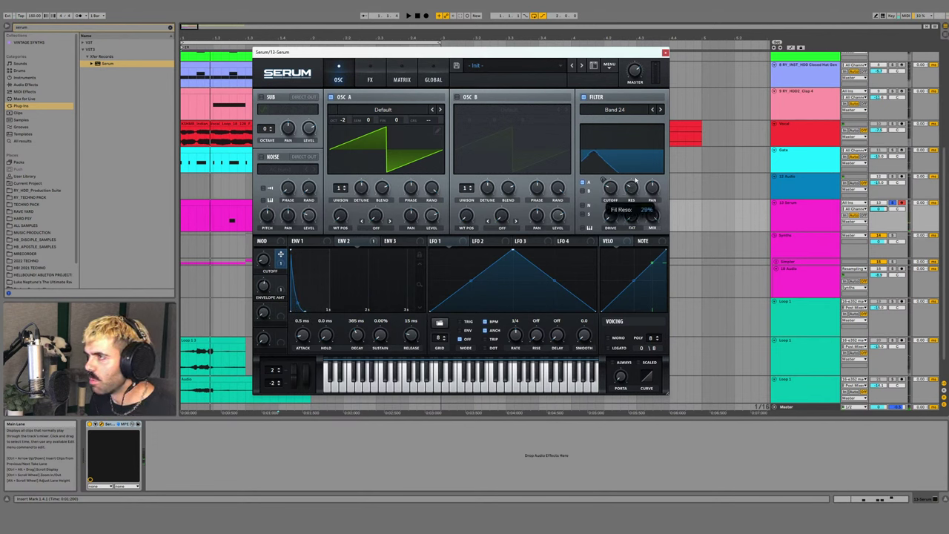
key("space")
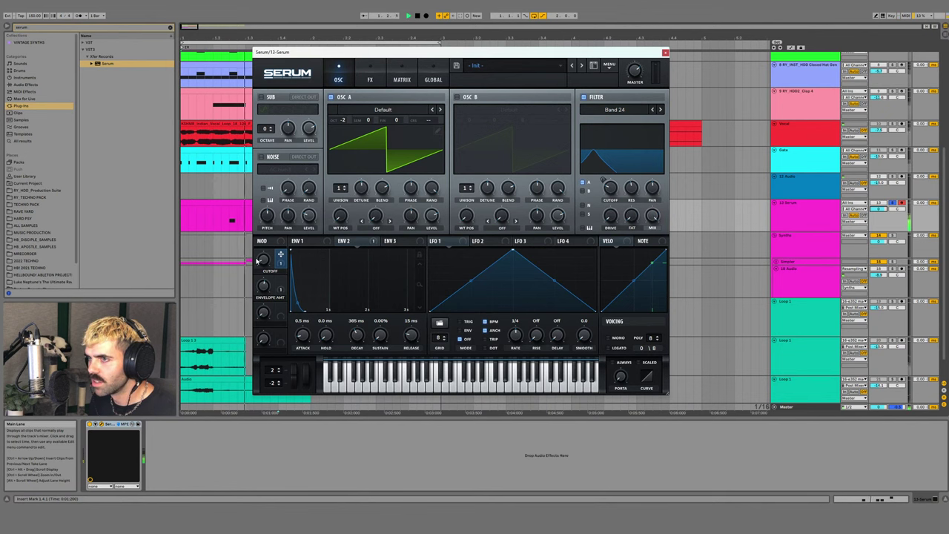
mouse_move(263, 250)
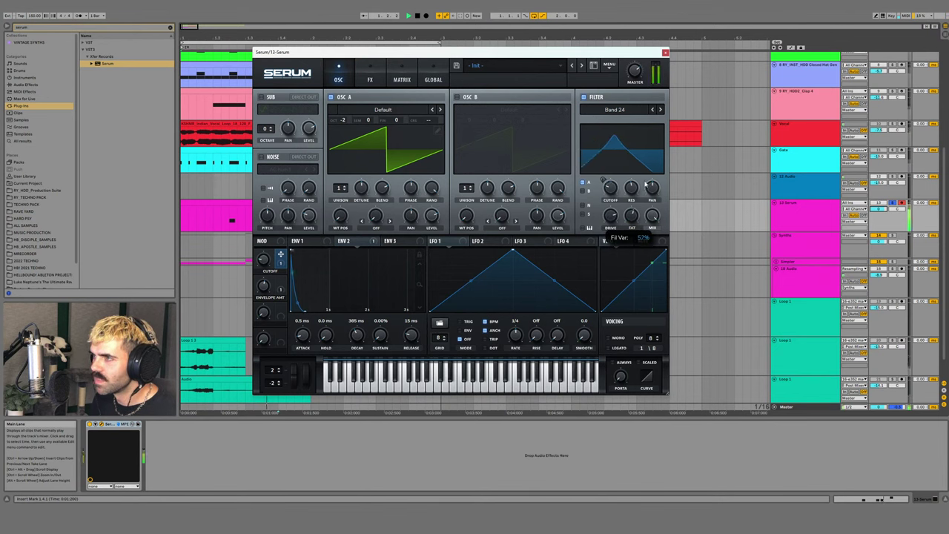
- Enable the Distortion effect with the Tube type and raise its drive strongly
left_click(369, 79)
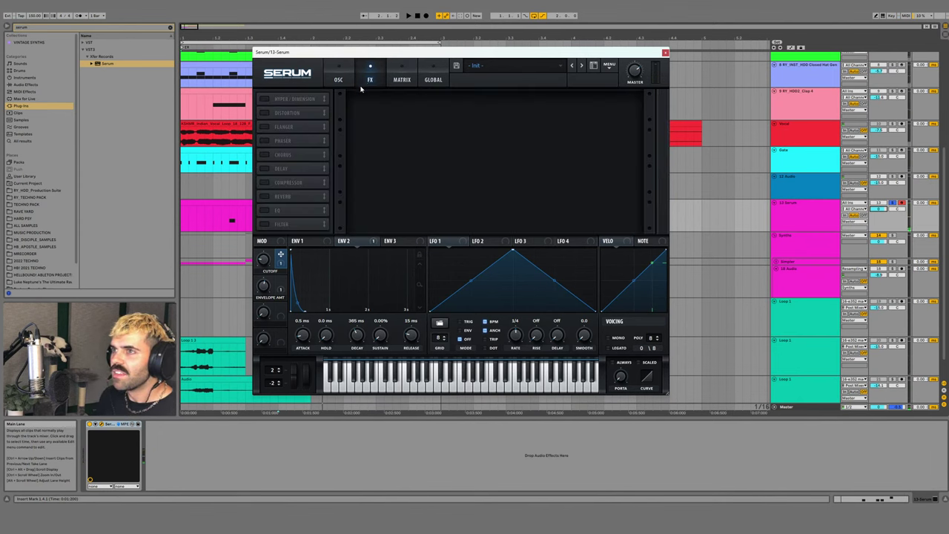
left_click(265, 113)
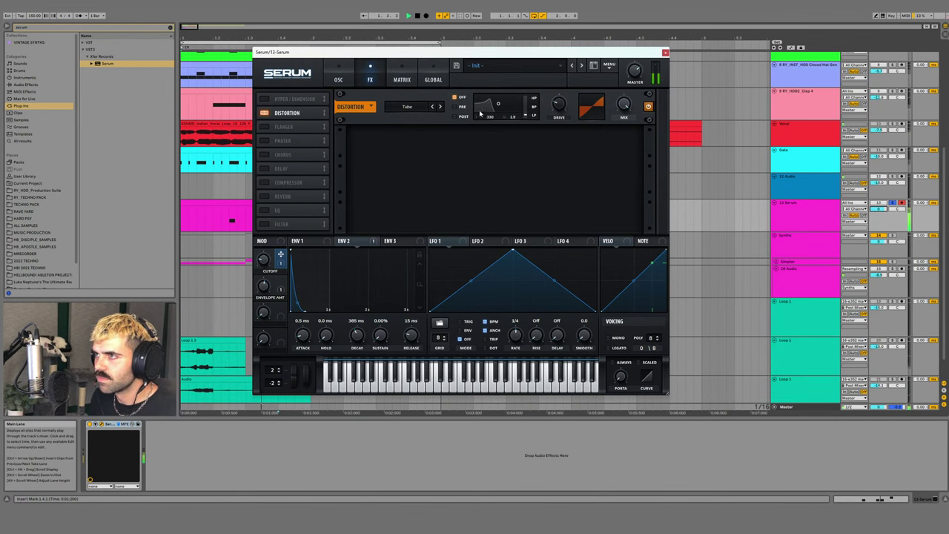
left_click_drag(561, 106, 578, 66)
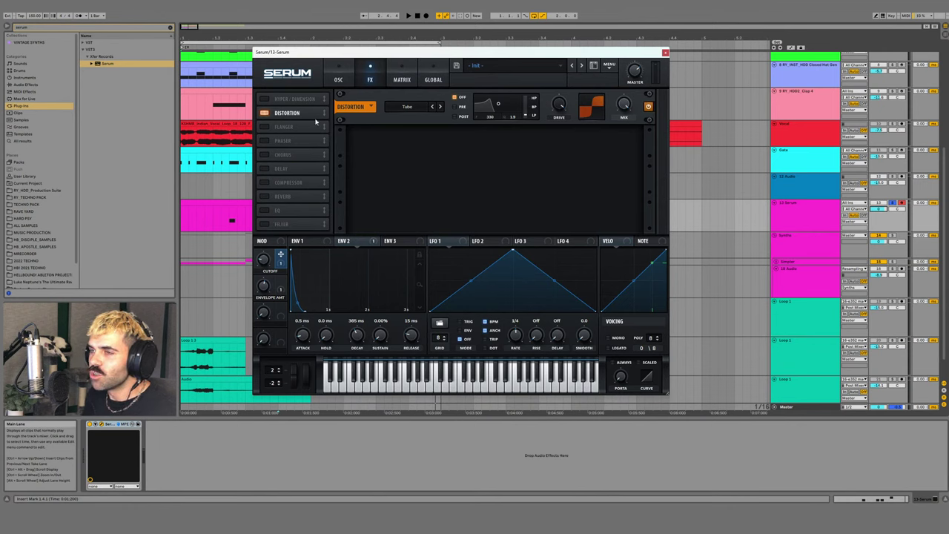
- Enable the Delay with dotted 1/8 times on both channels, switch it to ping-pong mode, and narrow its filter band
left_click(268, 170)
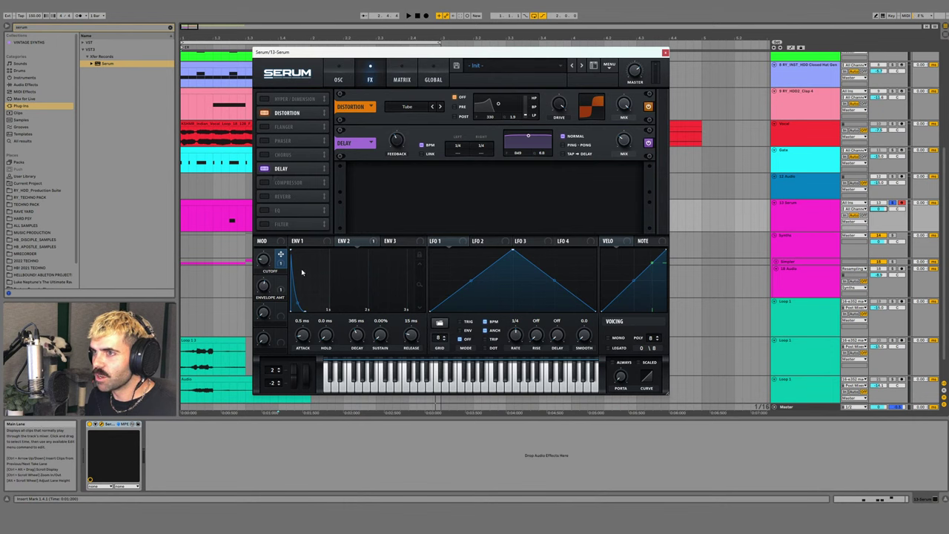
key("space")
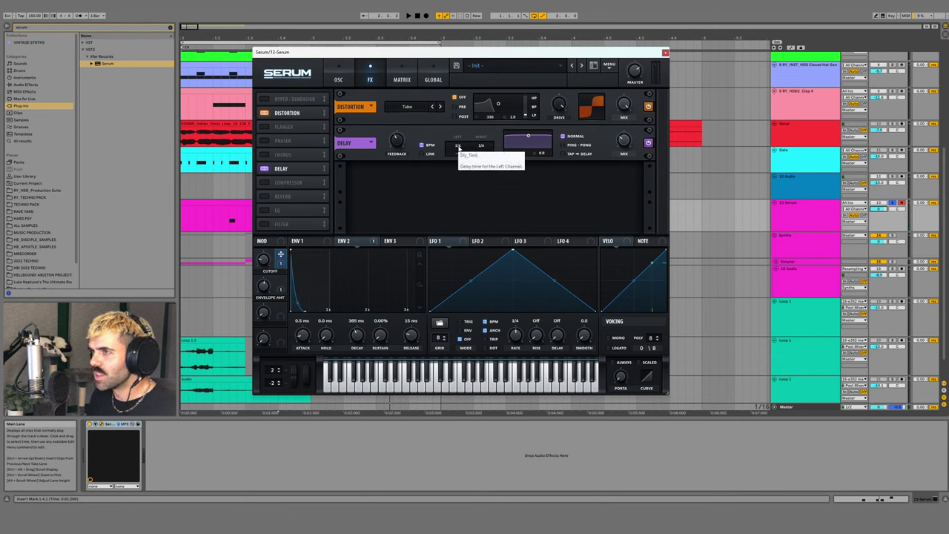
left_click_drag(458, 149, 478, 152)
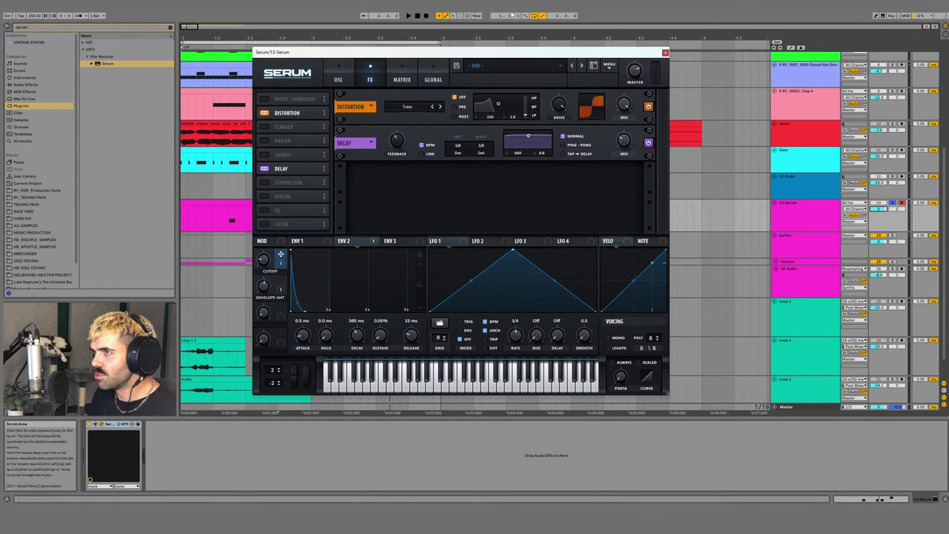
left_click(566, 145)
key("space")
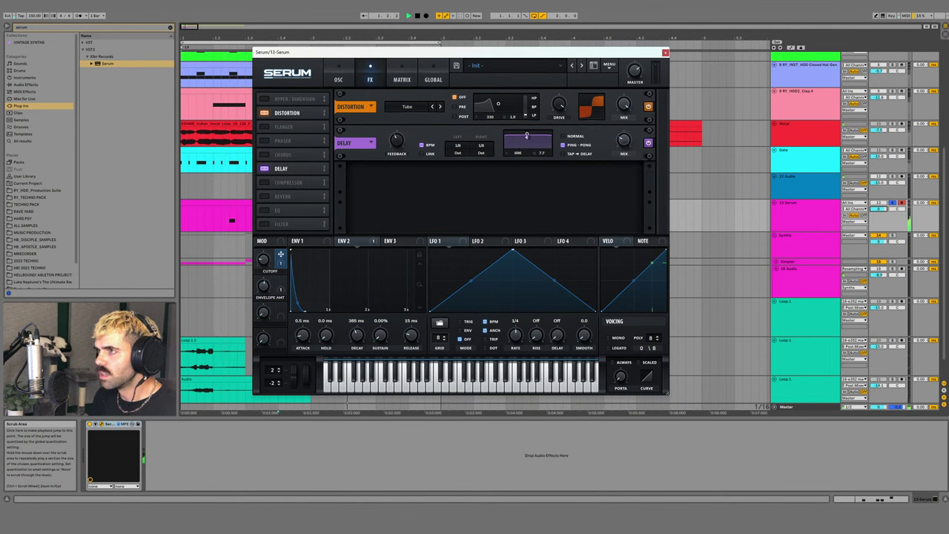
left_click_drag(527, 136, 524, 145)
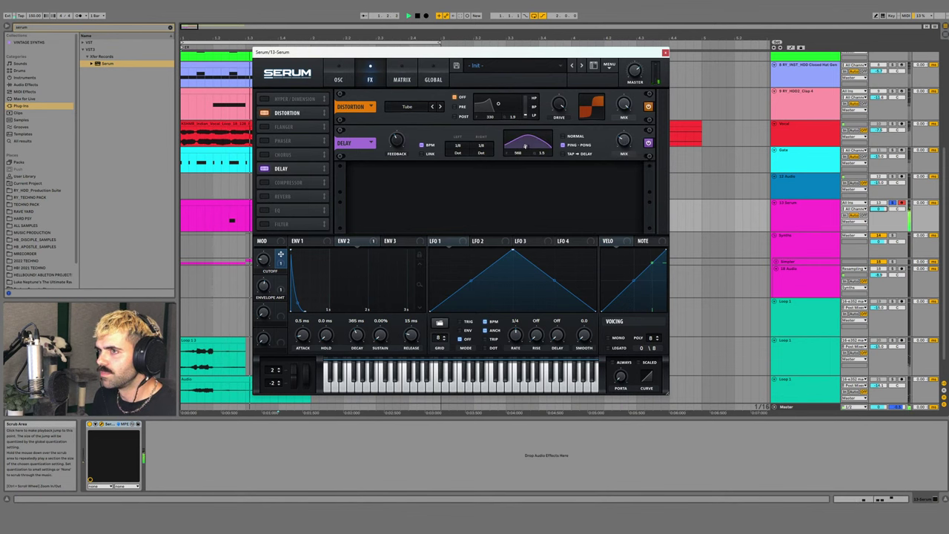
- Reset the left and right delay time offsets so both channels use straight 1/8
right_click(457, 153)
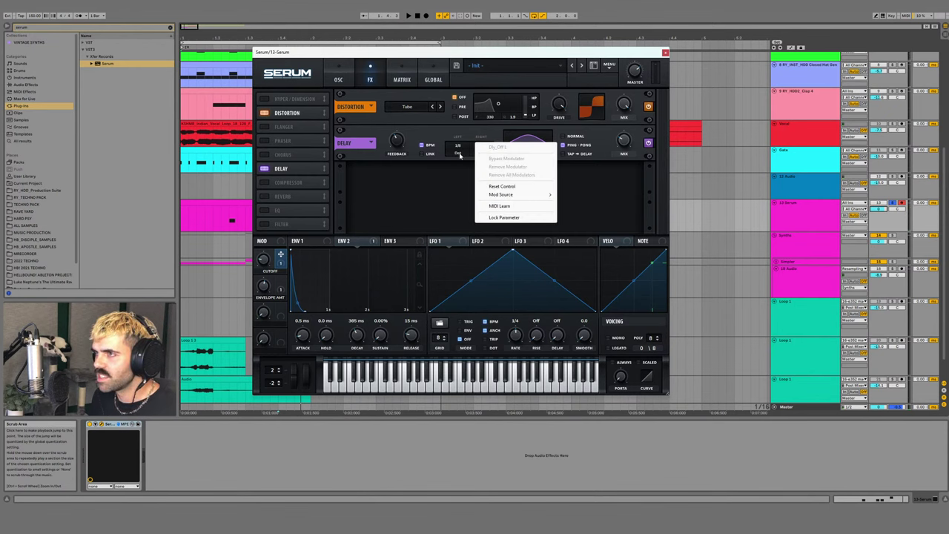
left_click(494, 187)
right_click(482, 154)
left_click(523, 187)
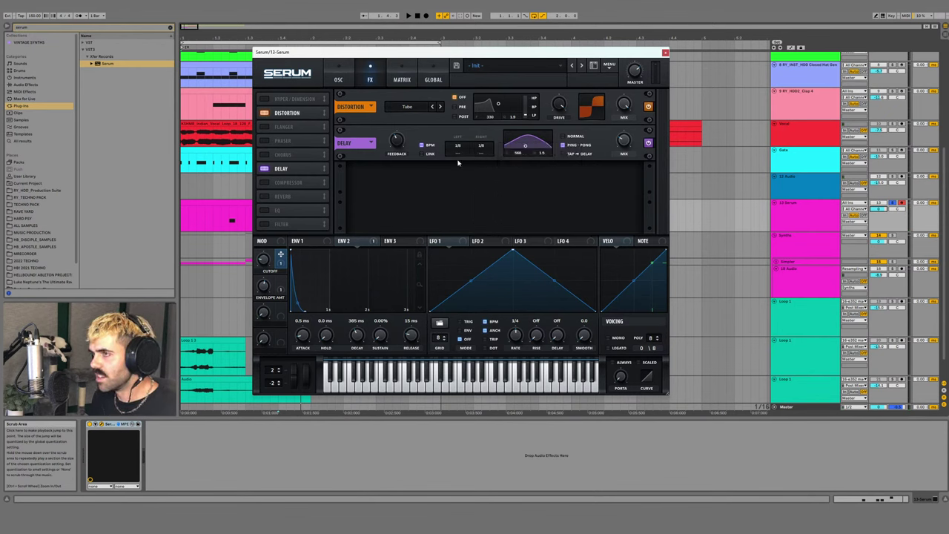
- While playing the loop, set the delay filter to about 324 Hz with a Q of 0.8 and lower the delay mix
key("space")
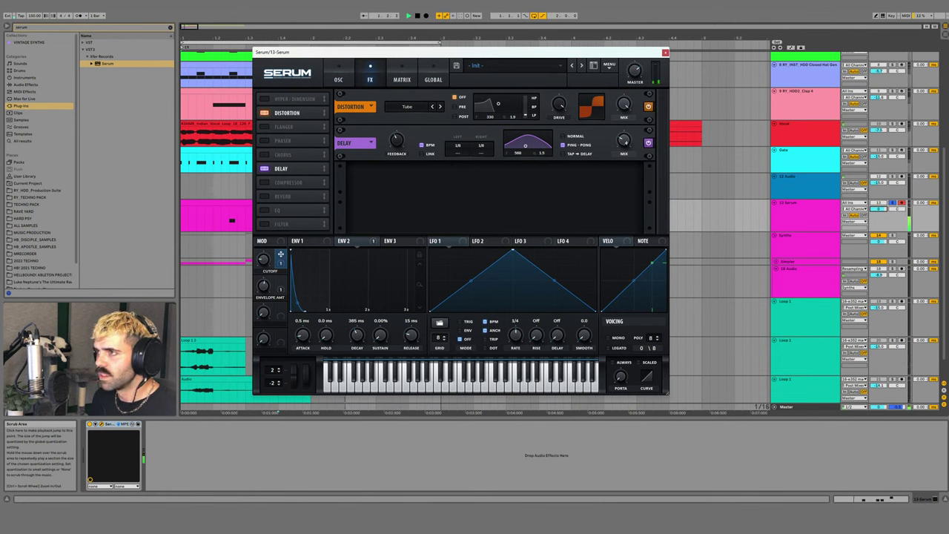
left_click_drag(525, 145, 518, 154)
left_click_drag(623, 141, 619, 151)
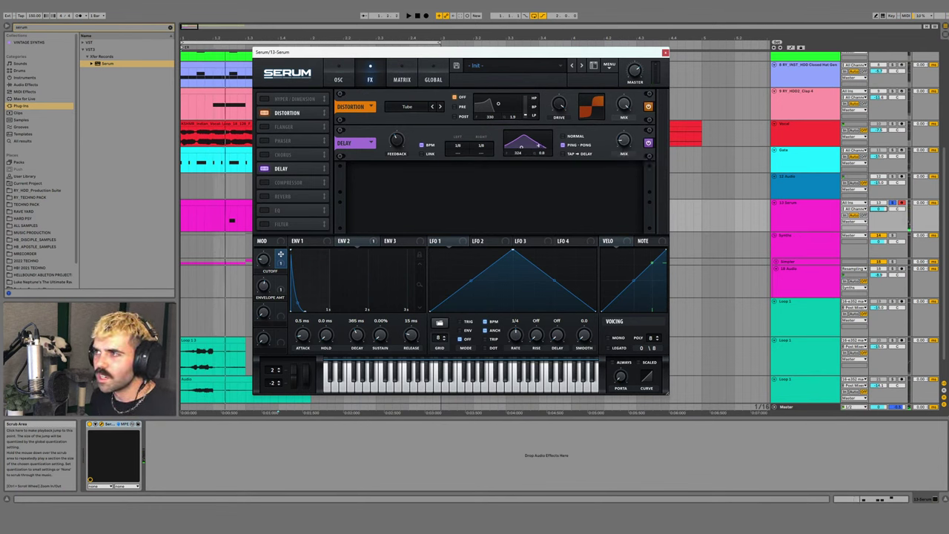
- Enable the Hall reverb and adjust its mix while auditioning the loop
left_click(277, 196)
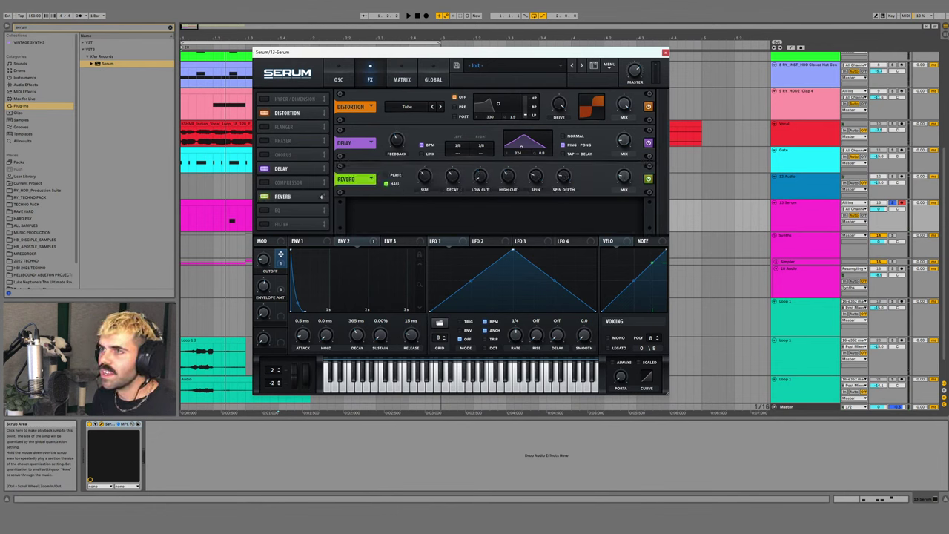
left_click_drag(623, 183, 624, 174)
key("space")
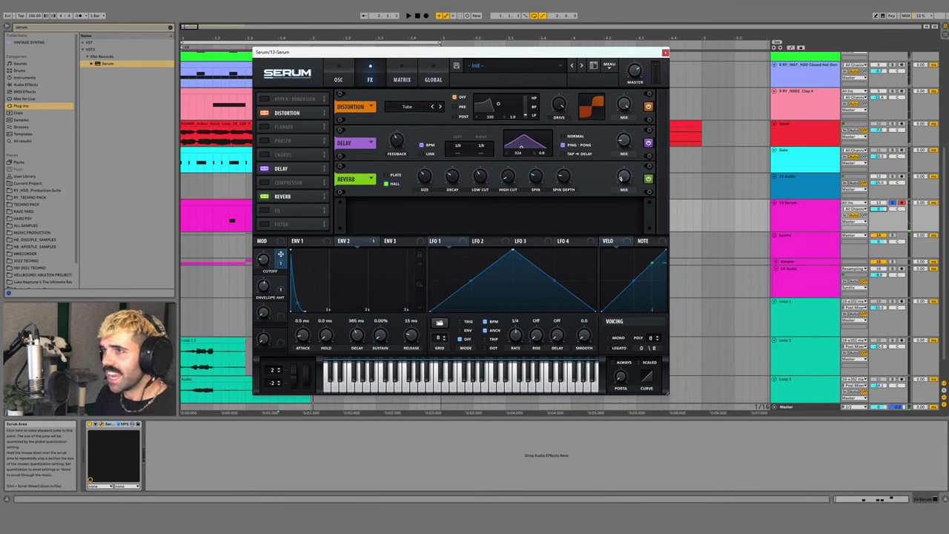
- Assign Macro 3 to the Env 2 decay, set that decay to about 233 ms, and rename the macro DECAY
left_click(352, 83)
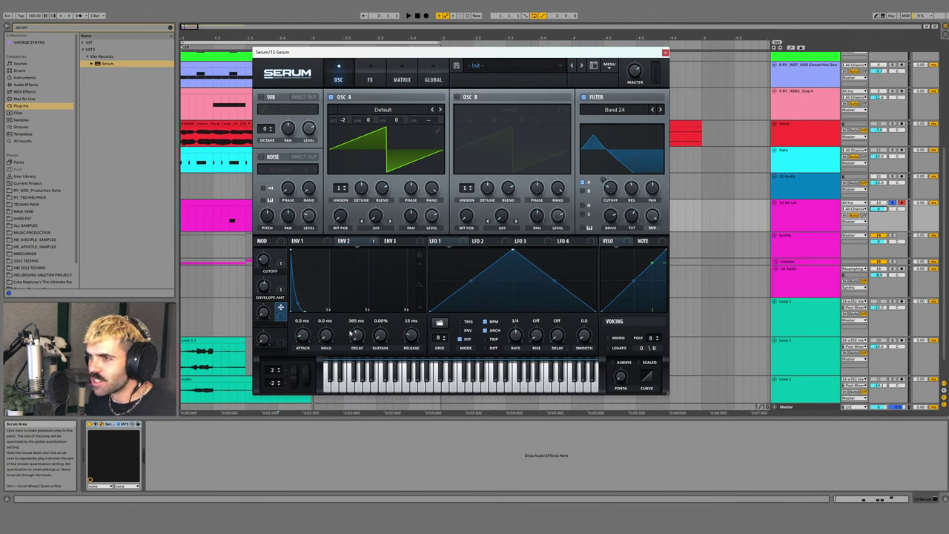
left_click_drag(361, 340, 354, 339)
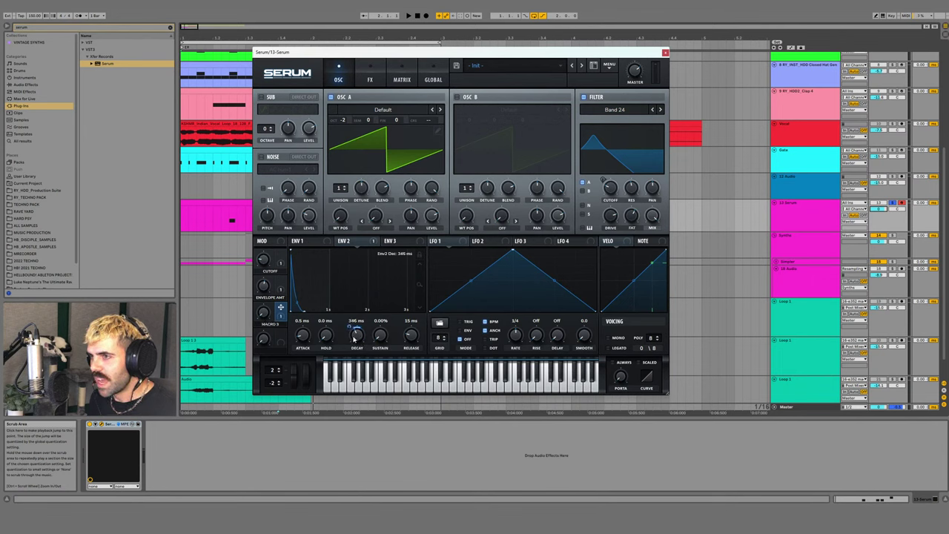
double_click(279, 327)
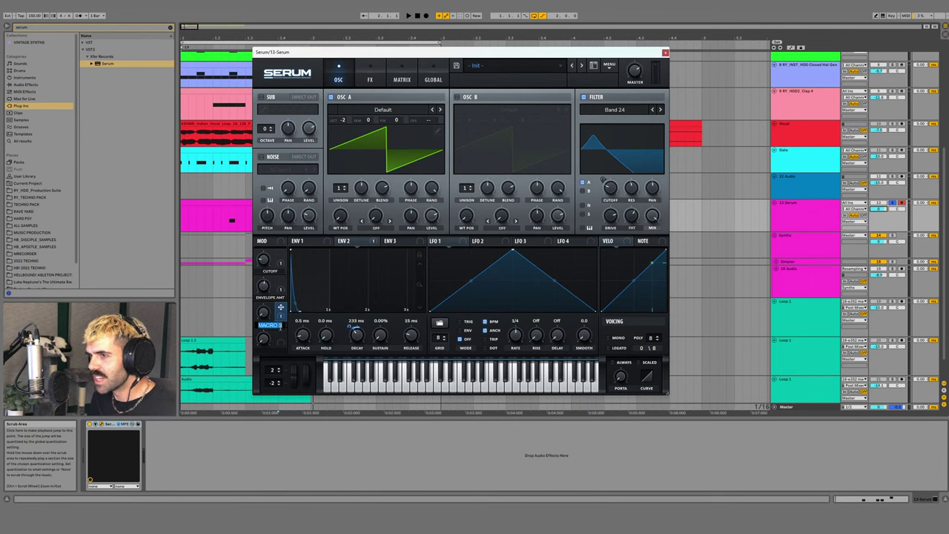
type("DECAY")
key("Return")
key("space")
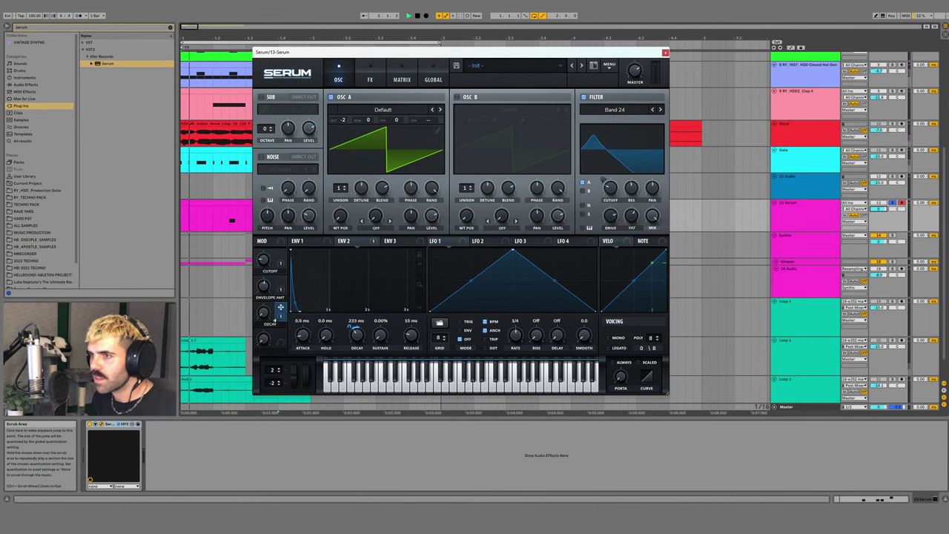
- Set the Env 2 decay to about 172 ms while auditioning different ENVELOPE AMT and DECAY macro amounts
left_click_drag(361, 338, 360, 345)
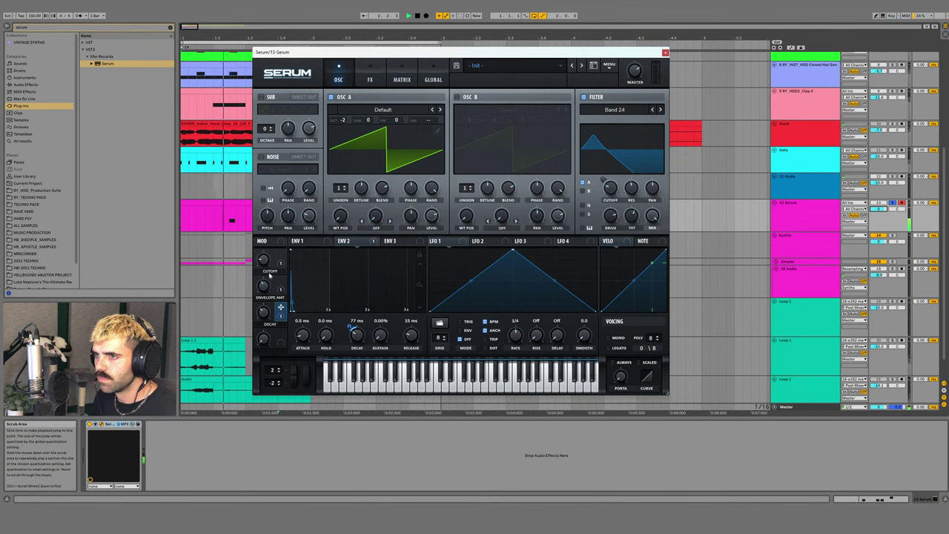
mouse_move(269, 310)
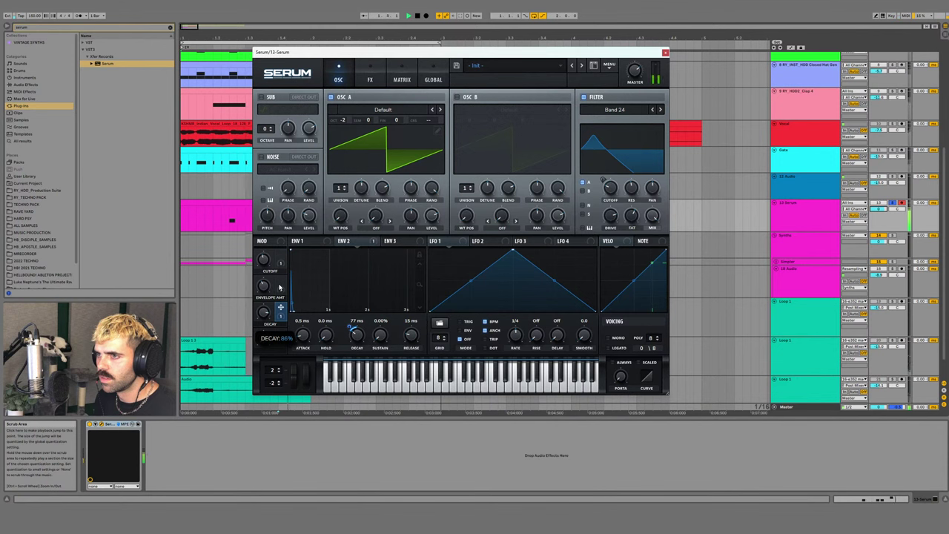
mouse_move(353, 328)
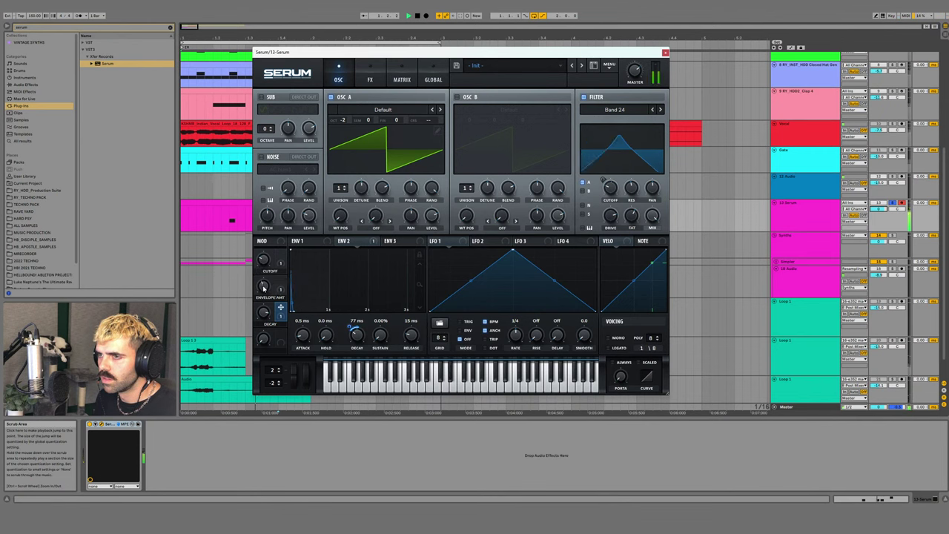
mouse_move(264, 286)
left_click_drag(264, 286, 265, 300)
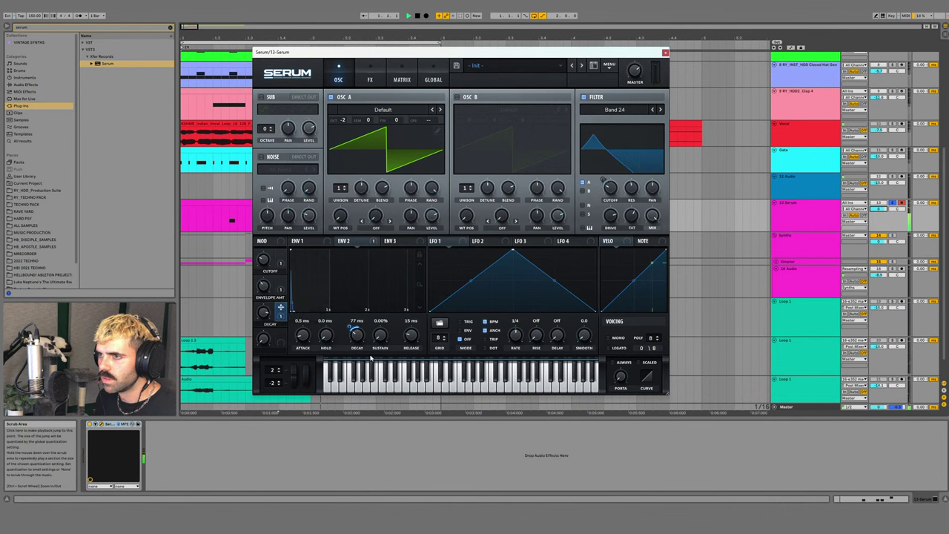
left_click_drag(362, 344, 353, 327)
left_click_drag(263, 286, 264, 268)
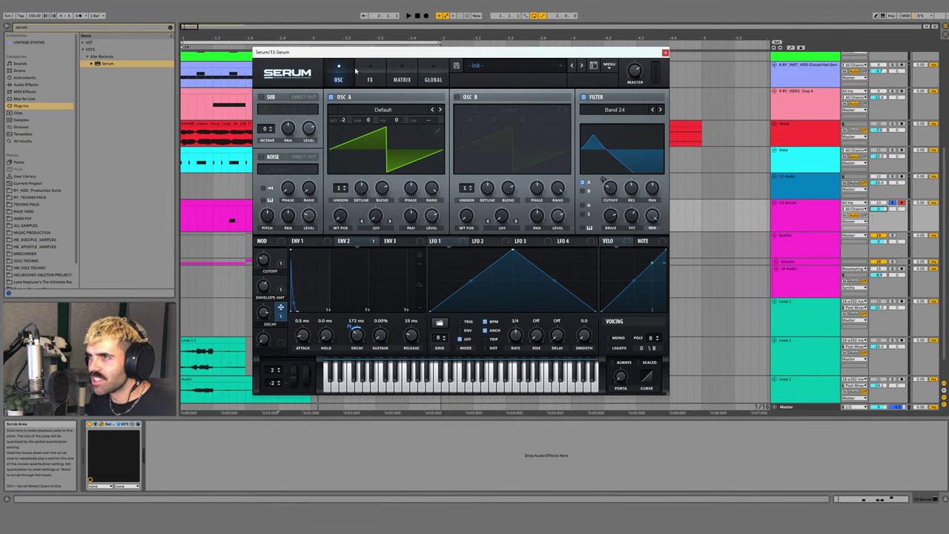
- Enable the Hyper/Dimension effect and place it directly after Distortion in the effects chain
left_click(369, 76)
left_click(265, 99)
left_click_drag(306, 102, 299, 122)
key("space")
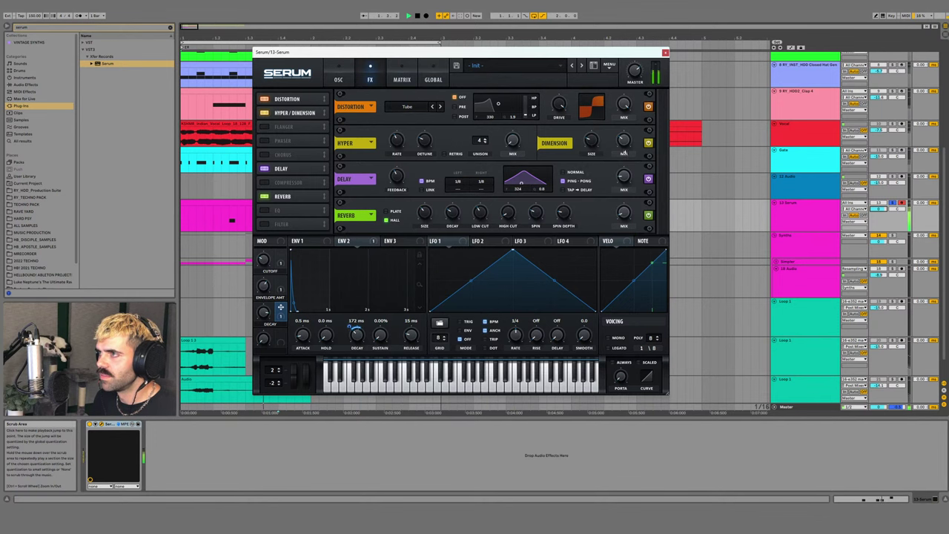
- Set the Hyper effect to 7 unison voices with a mix of about 37%, and adjust its detune
left_click_drag(512, 141, 517, 113)
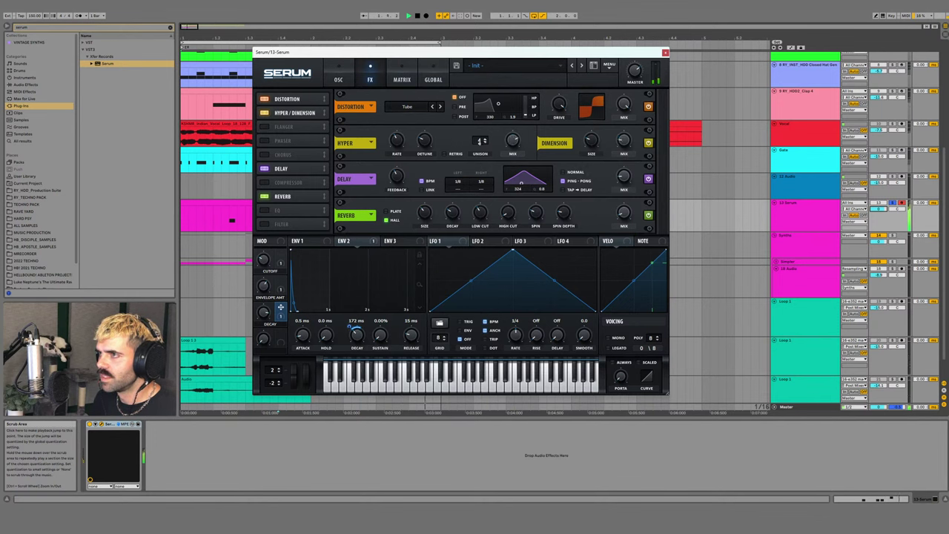
left_click_drag(482, 140, 483, 123)
left_click_drag(424, 140, 513, 172)
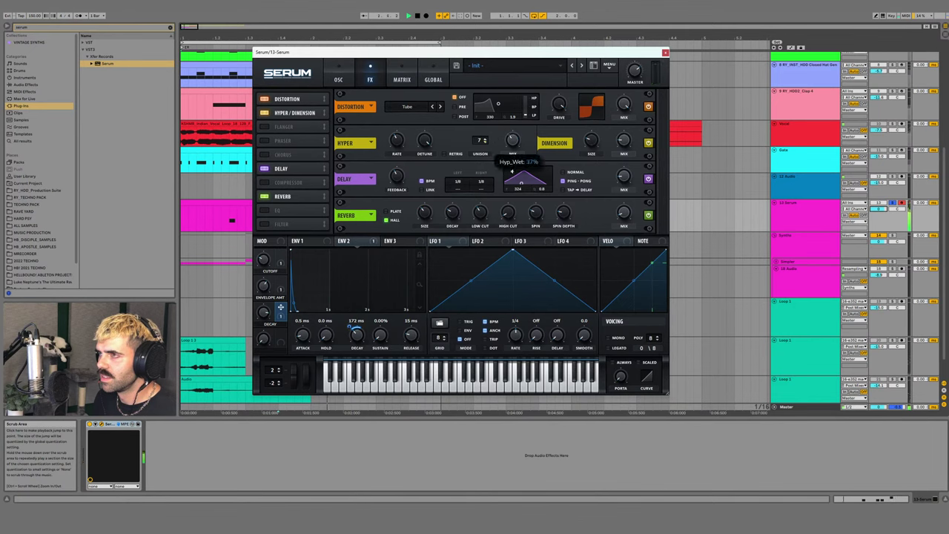
left_click(646, 143)
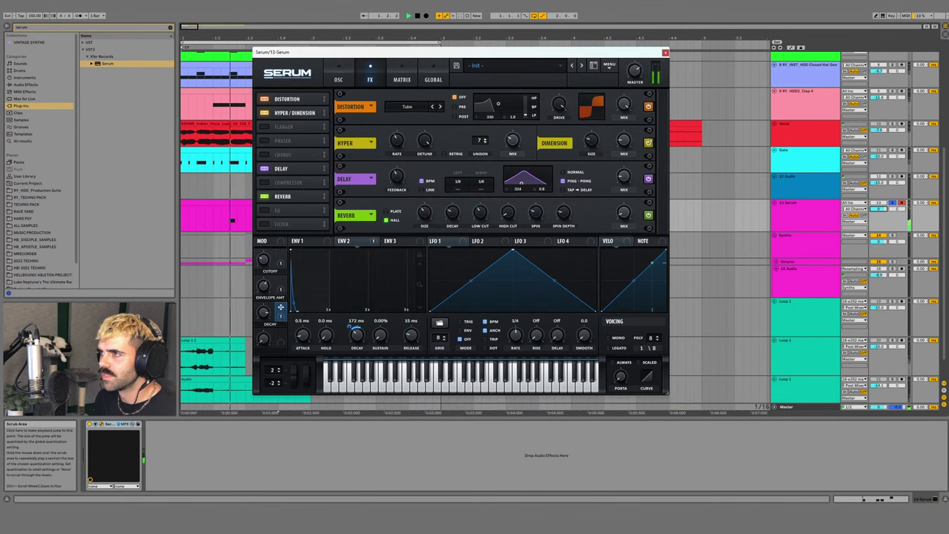
- Set oscillator A to 2 unison voices with a detune of about 0.16 and audition the loop
left_click(340, 82)
mouse_move(341, 189)
left_mouse_down()
mouse_move(341, 179)
mouse_move(355, 194)
left_mouse_up()
key("space")
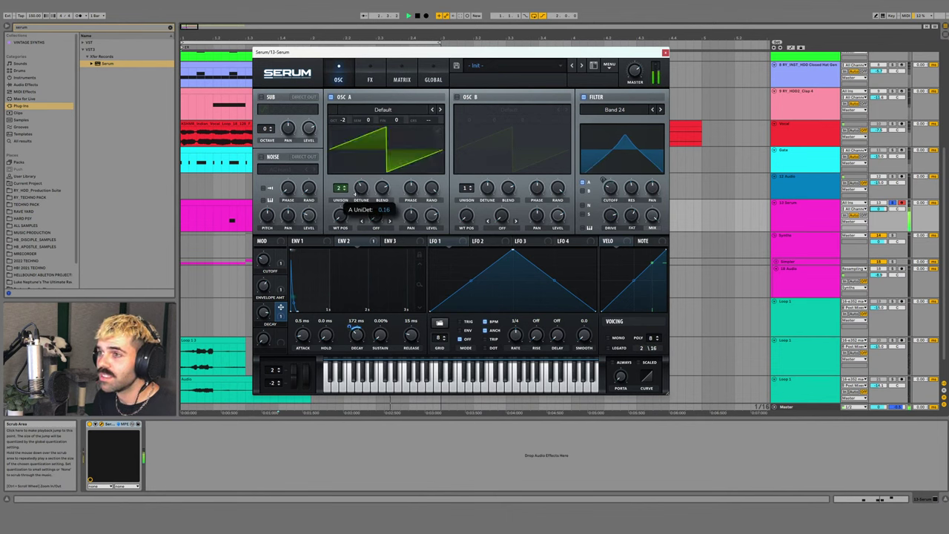
key("space")
key("space")
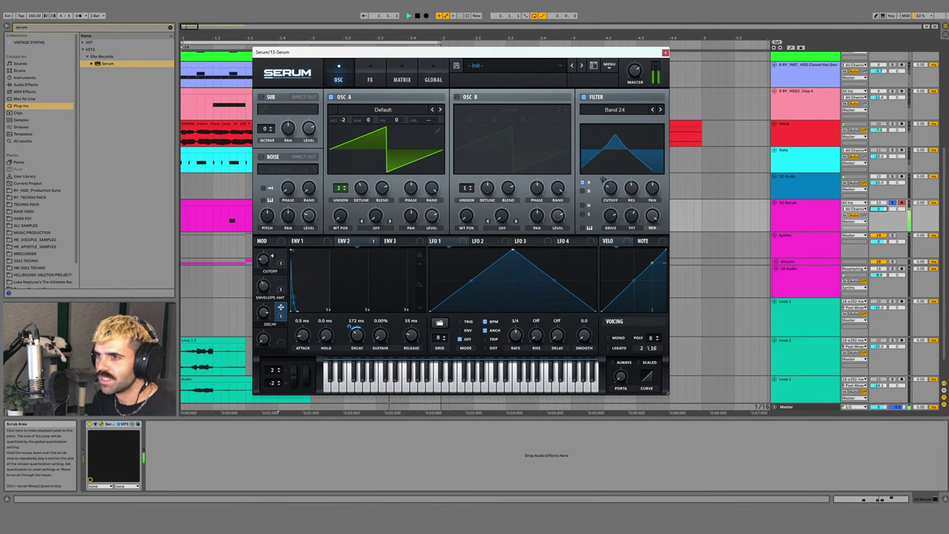
- Assign macro 4 to oscillator A's unison detune, name it Detune and audition the loop at different amounts
mouse_move(270, 266)
left_mouse_down()
mouse_move(272, 234)
mouse_move(270, 252)
left_mouse_up()
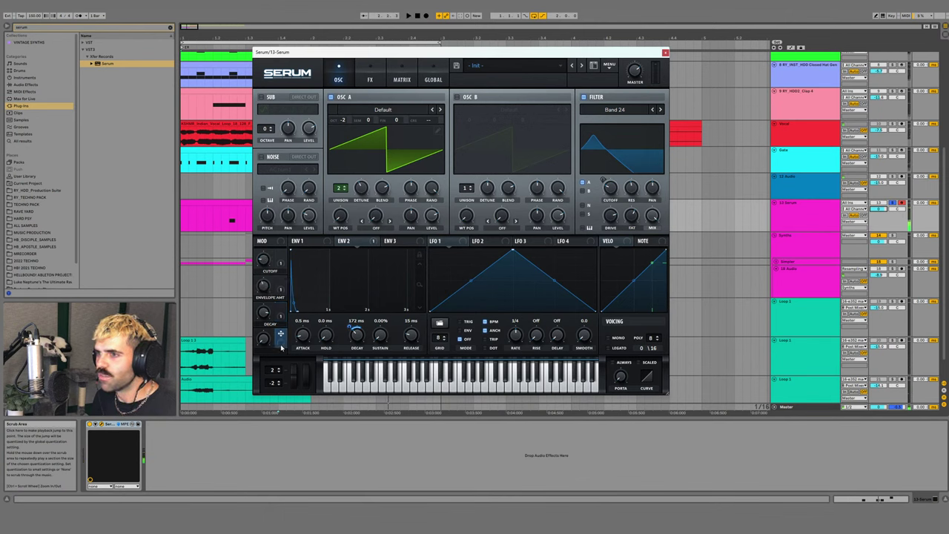
left_click_drag(362, 191, 359, 189)
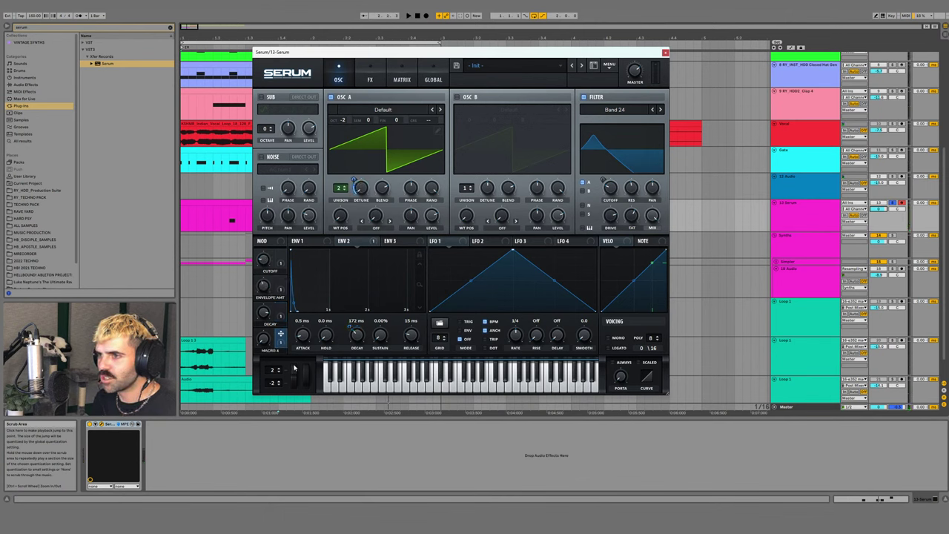
type("Detun")
key("space")
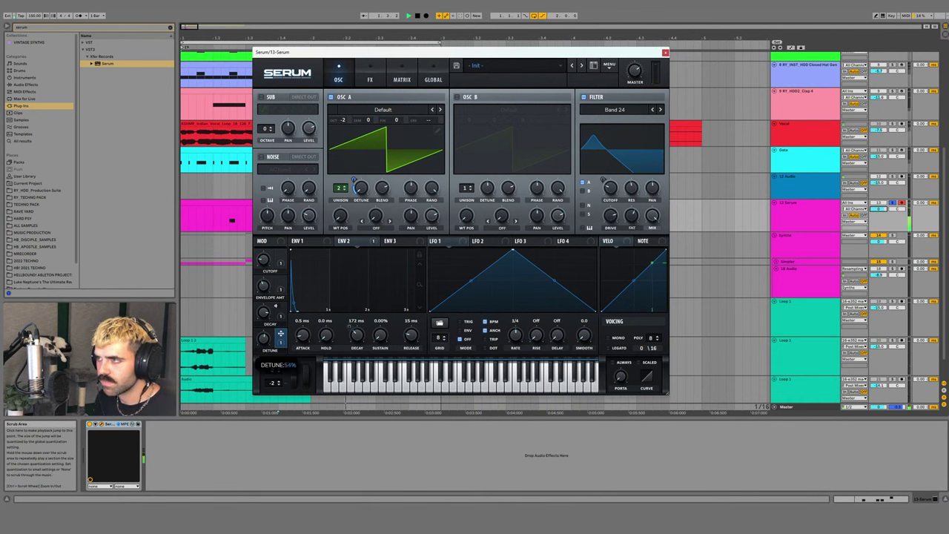
key("space")
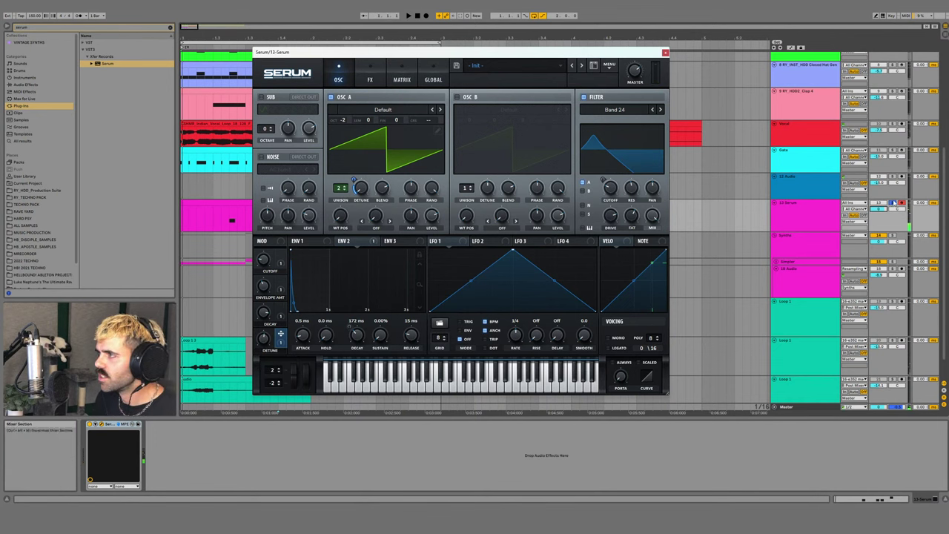
- Unsolo the Serum track, copy the sidechain Compressor onto it from the Simpler group's synth track, and set its threshold to -27.0 dB
left_click(893, 202)
key("space")
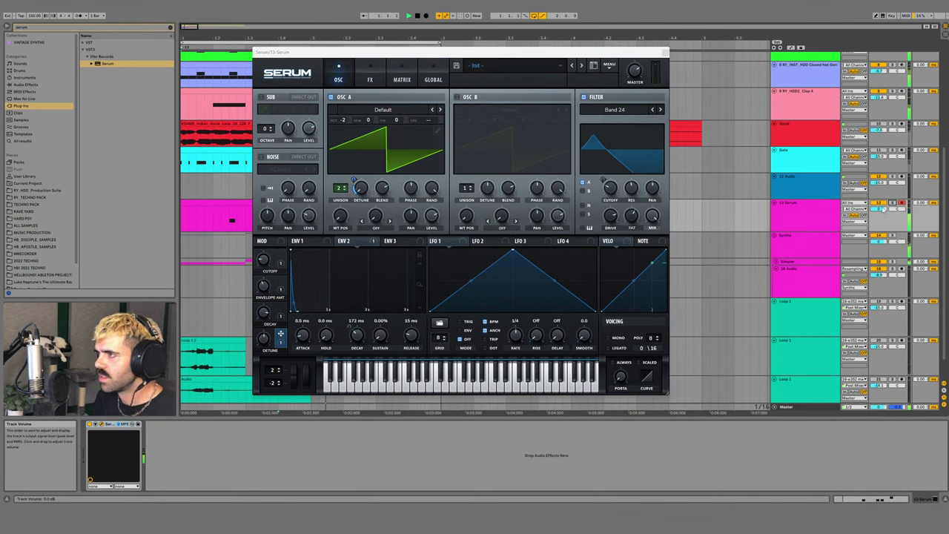
left_click(800, 263)
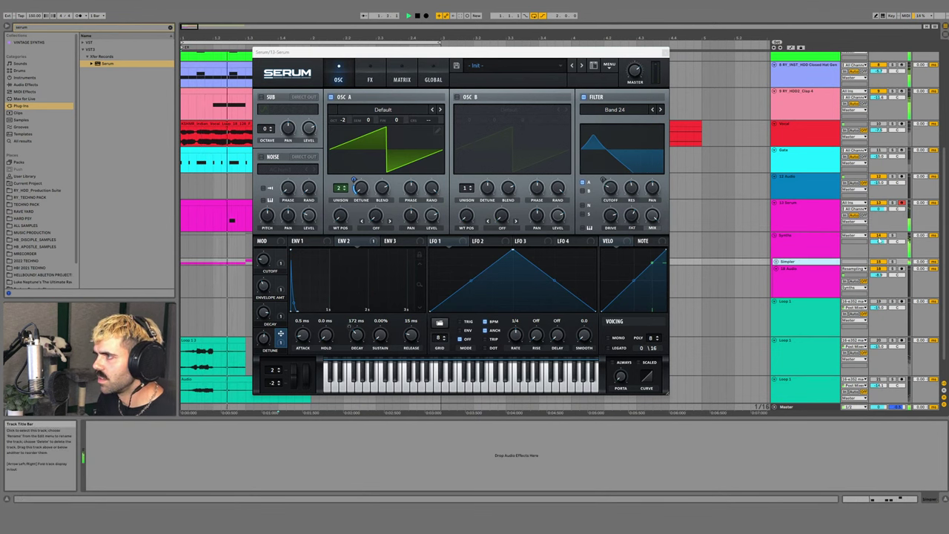
left_click(807, 237)
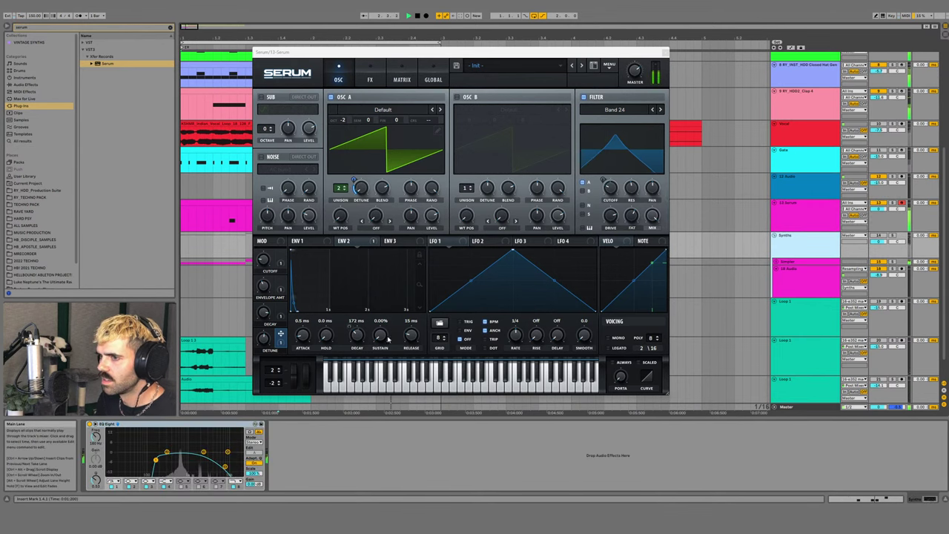
left_click(784, 262)
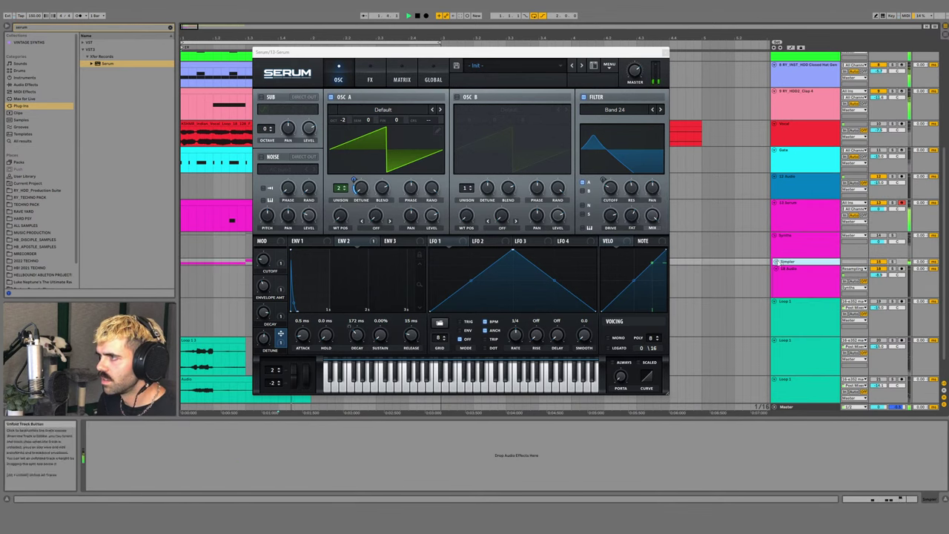
left_click(777, 262)
left_click(798, 288)
left_click(598, 423)
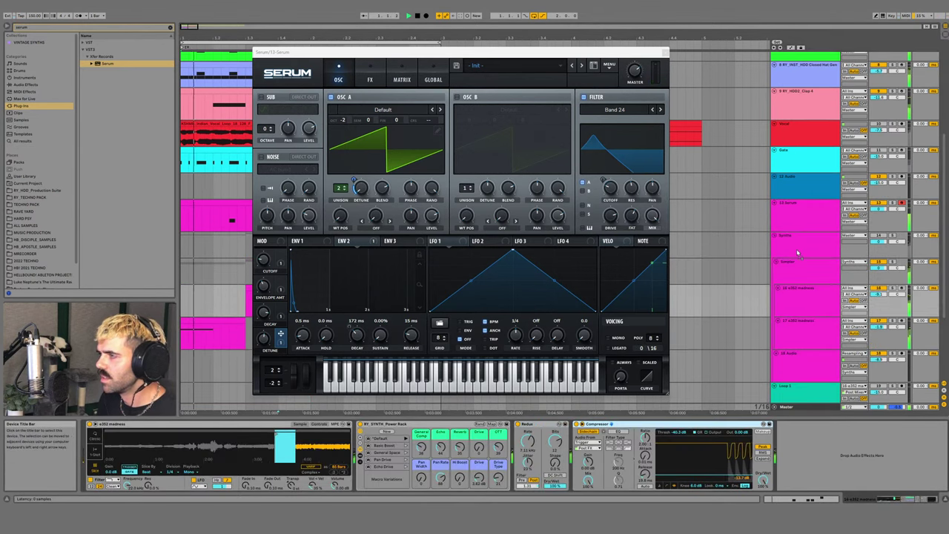
left_click(806, 217)
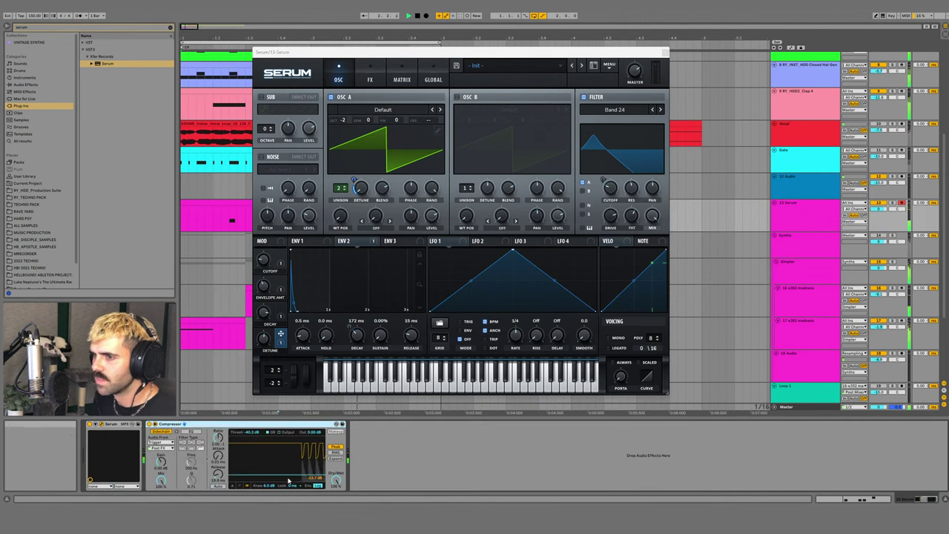
left_click_drag(260, 474, 260, 470)
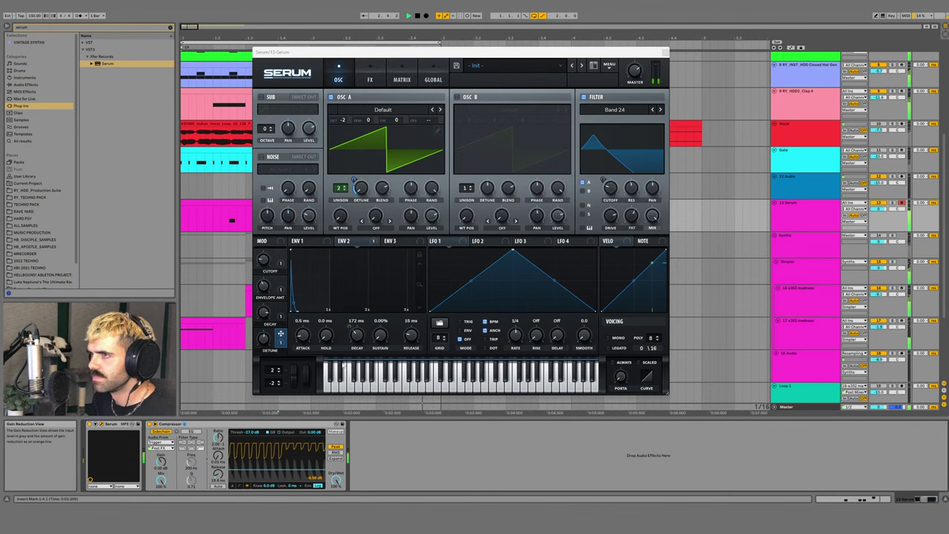
- Search the browser for "ry power" and load RY_SYNTH_Power Rack between Serum and the Compressor
left_click(271, 255)
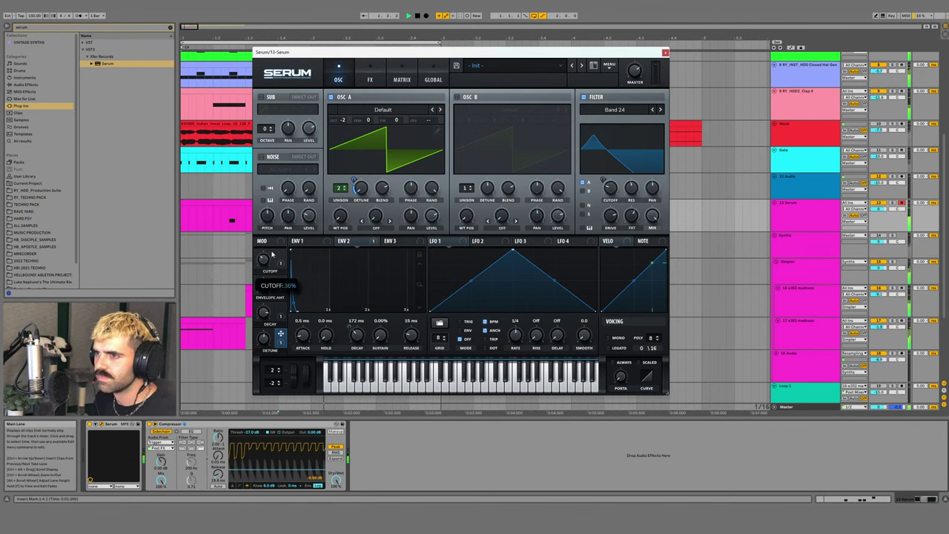
left_click(370, 77)
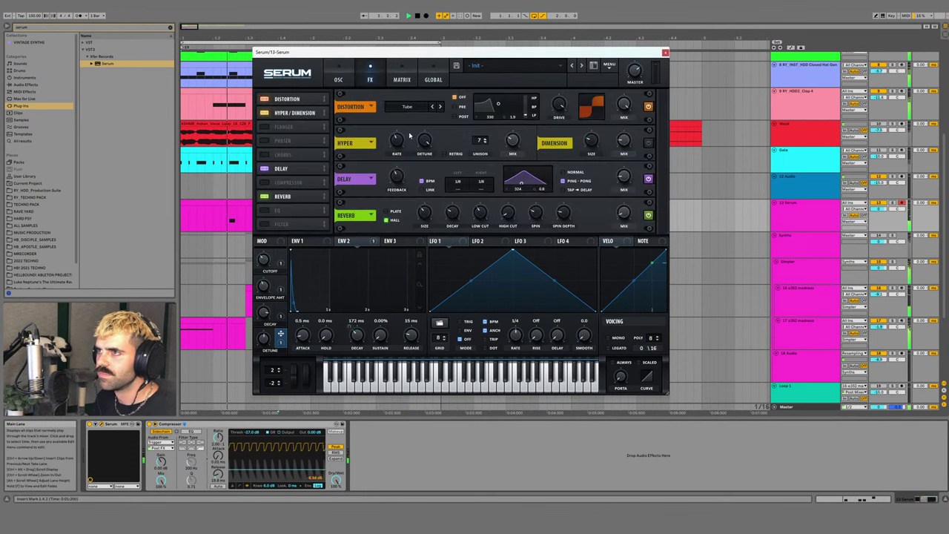
left_click(665, 53)
key("ctrl+f")
type("ry power")
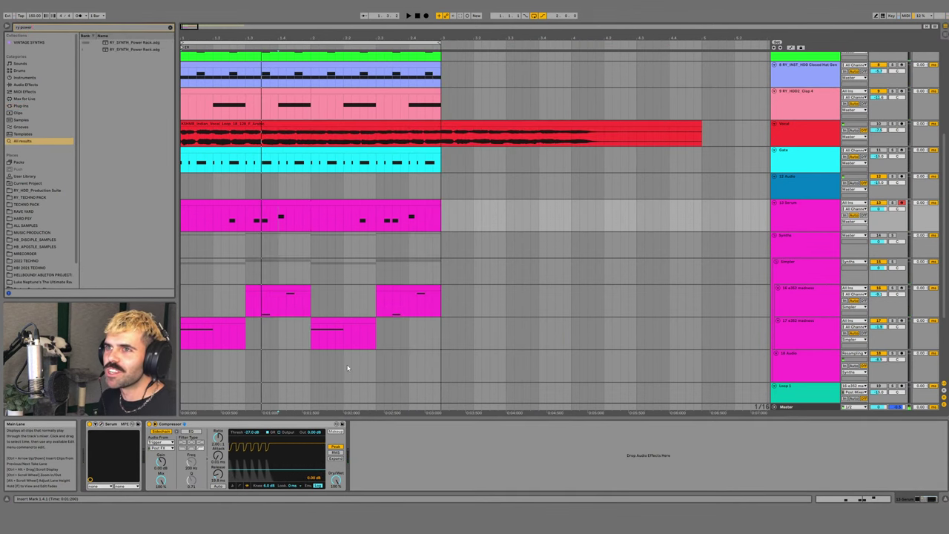
key("Down")
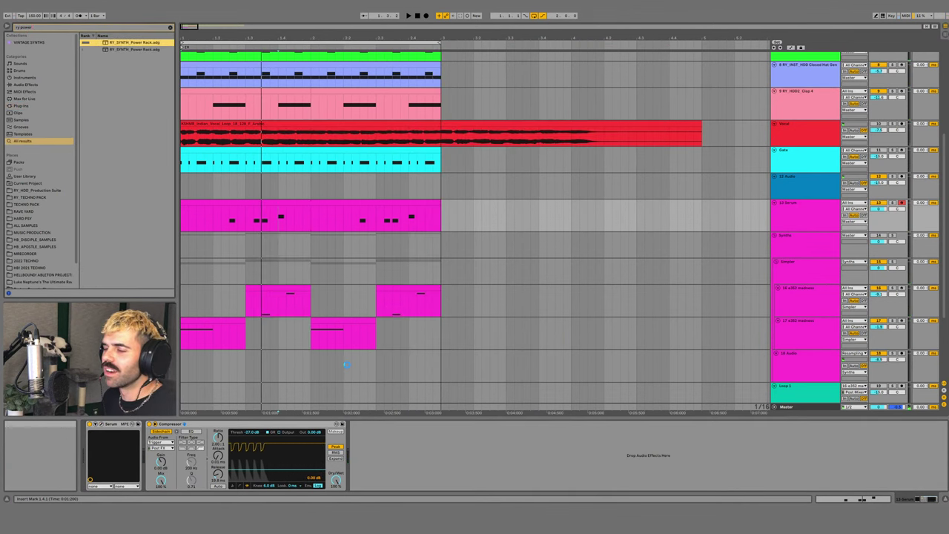
key("Return")
left_click_drag(132, 459, 143, 458)
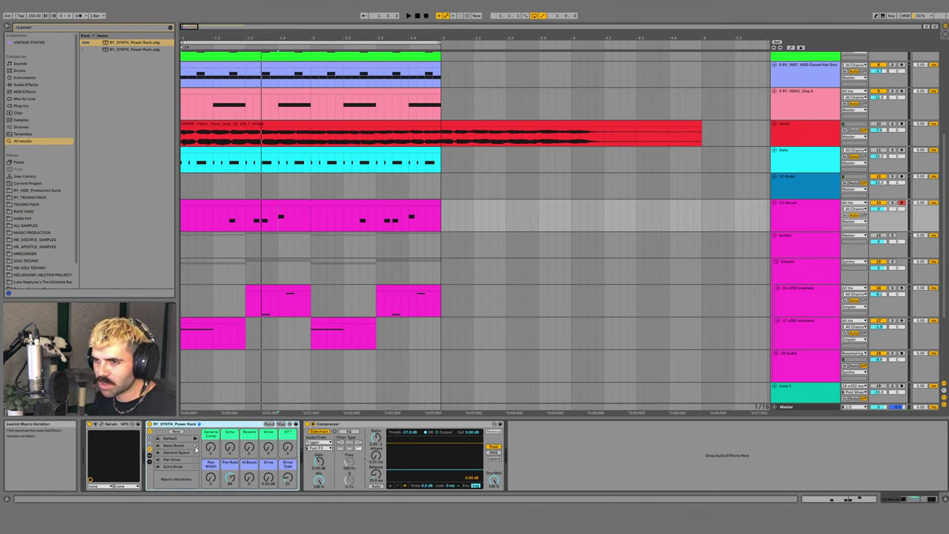
- Apply the rack's Basic Boost variation and adjust its General Comp, Echo, Reverb and OTT macros while auditioning, with the Serum track soloed
key("space")
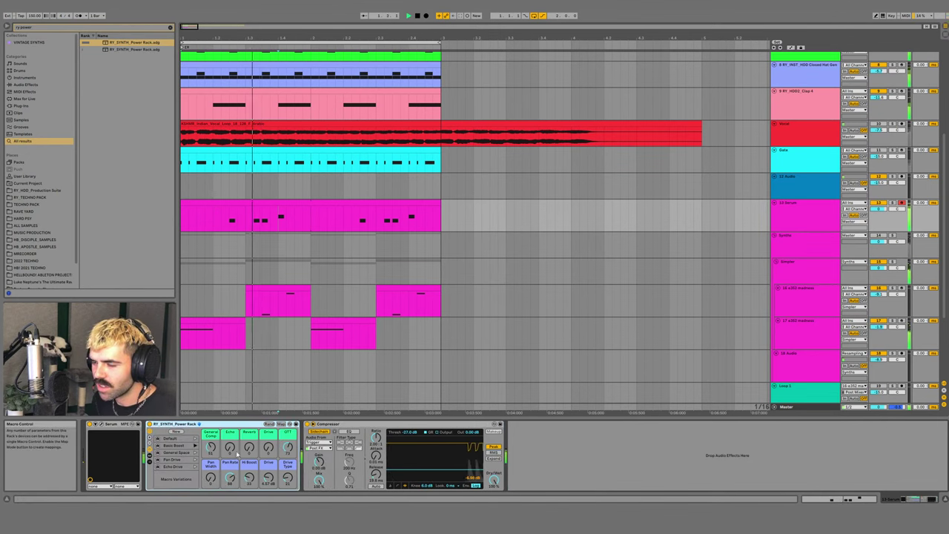
left_click_drag(211, 452, 210, 423)
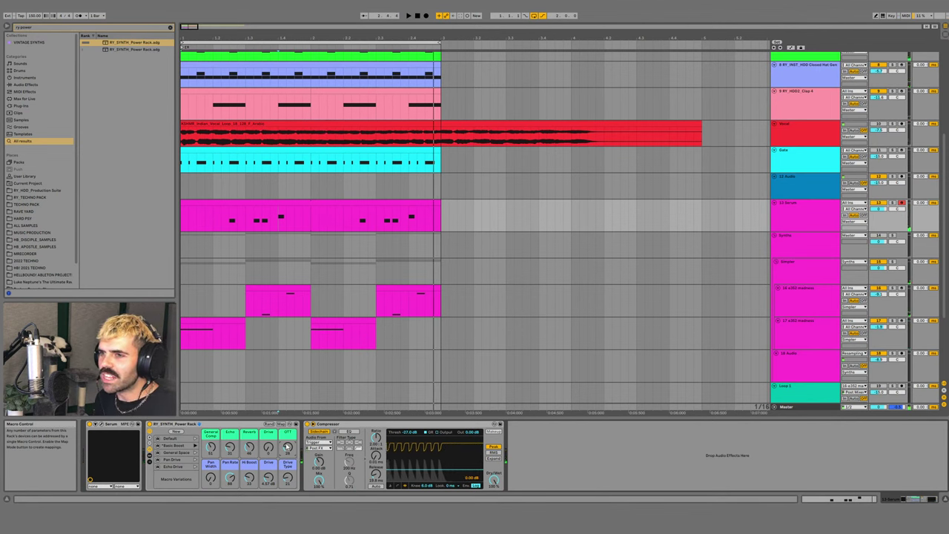
left_click(893, 203)
- Move the Serum MIDI clip to start at bar 3 and create an empty one-bar MIDI clip at bar 1
double_click(248, 214)
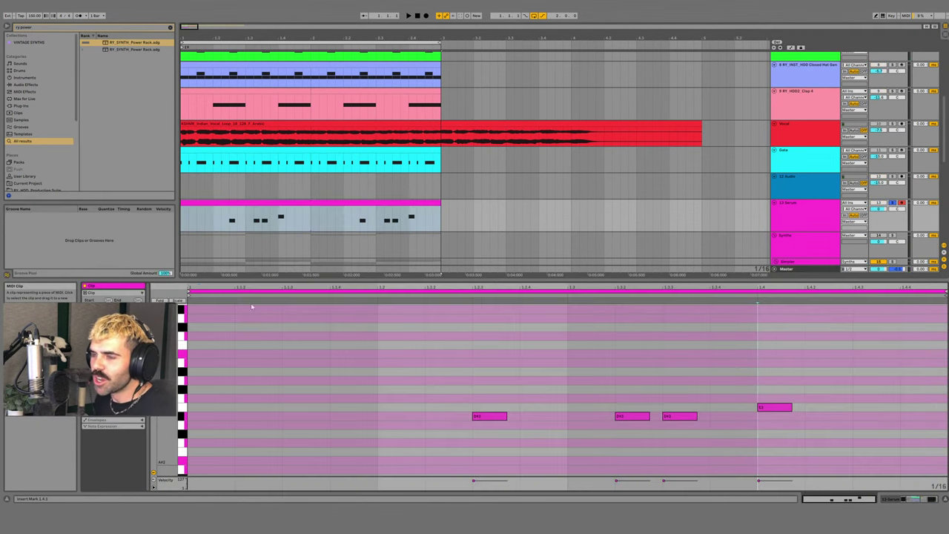
left_click(275, 212)
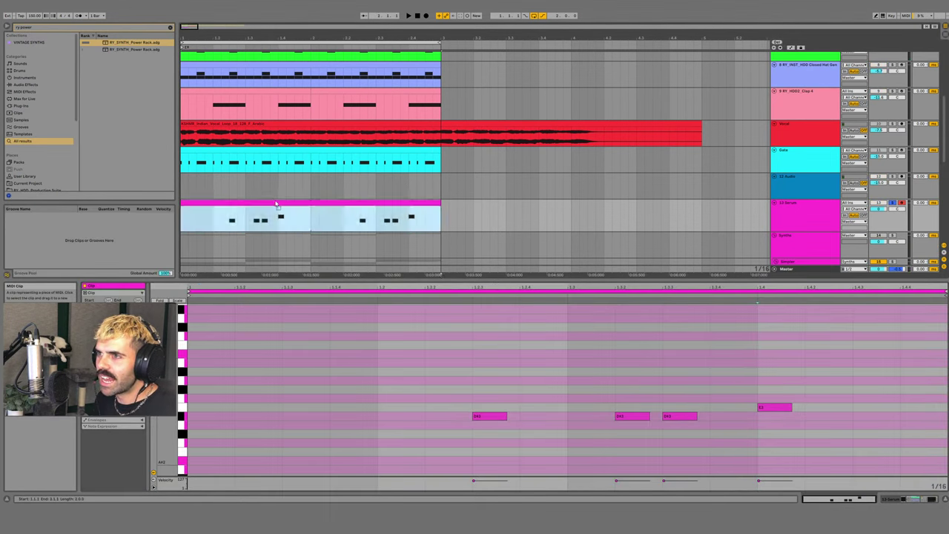
key("ctrl+d")
left_click_drag(527, 209, 536, 209)
left_click_drag(312, 211, 98, 212)
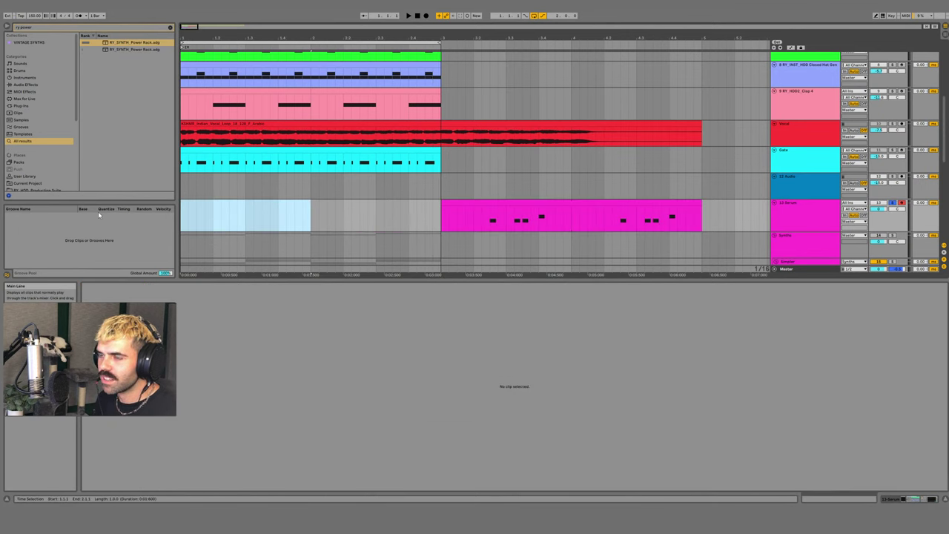
key("ctrl+shift+m")
key("shift+Tab")
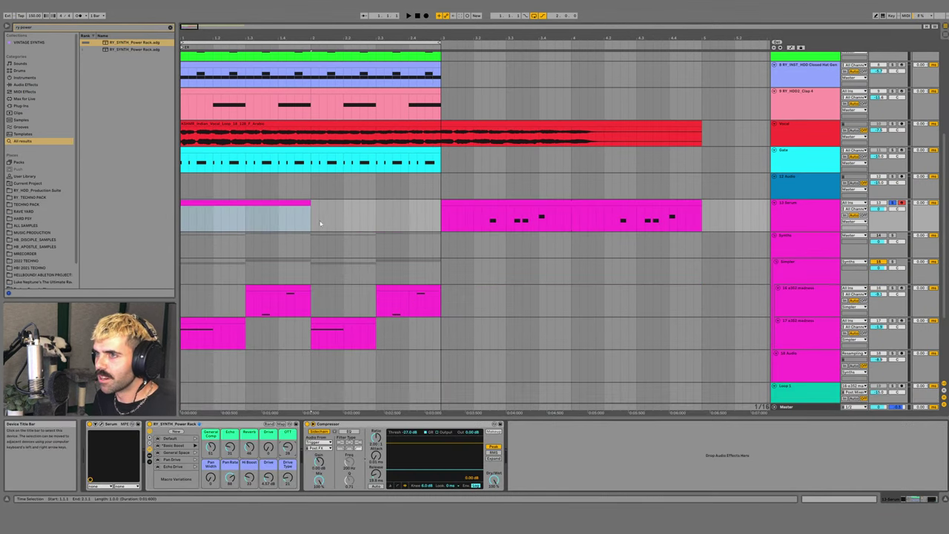
- Insert a new MIDI track below Serum, search the browser for "phoscy" and load Phoscyon 2 on it
left_click(818, 218)
key("ctrl+shift+t")
key("ctrl+f")
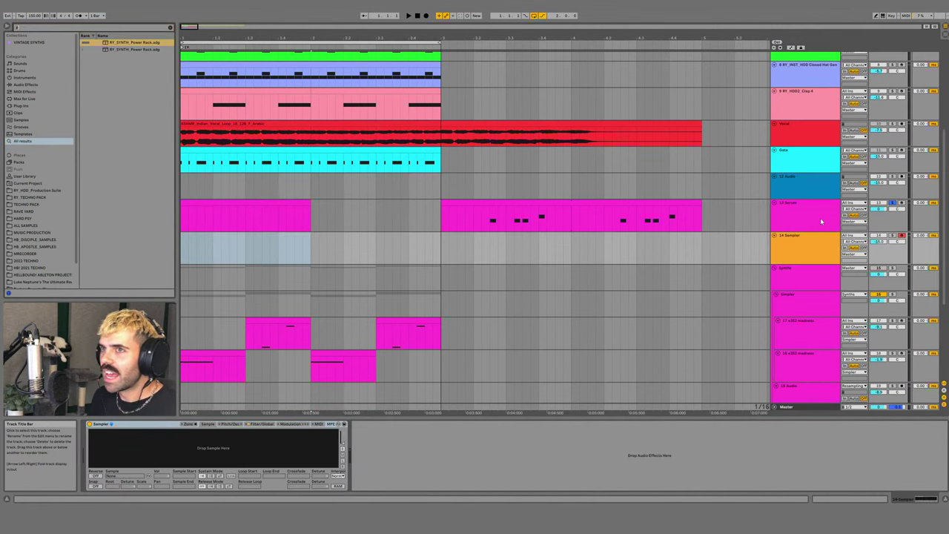
type("phoscy")
key("Down")
key("Down")
key("Down")
key("Down")
key("Down")
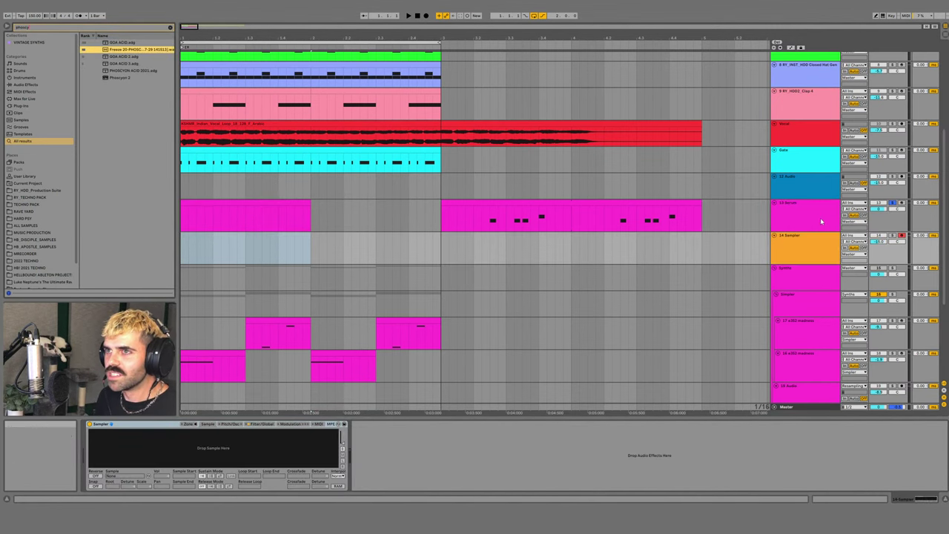
key("Down")
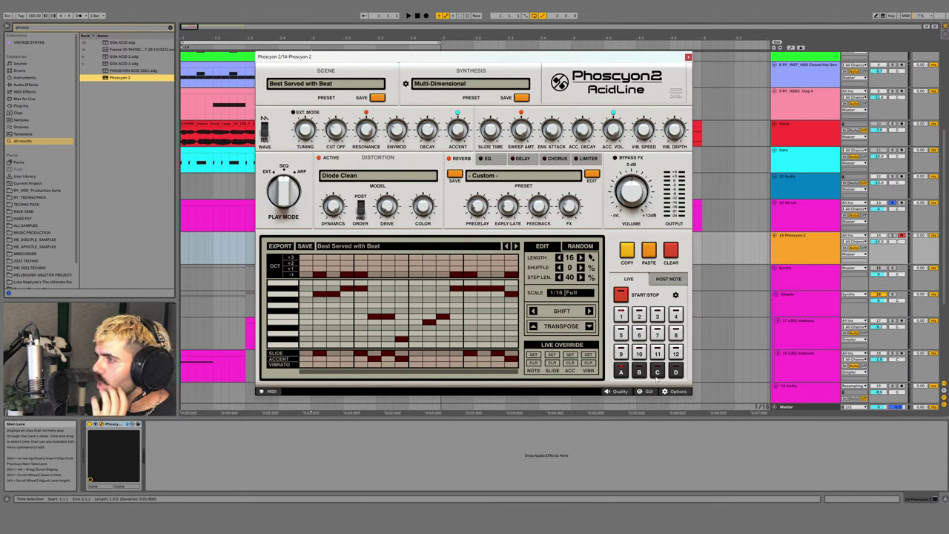
- Change Phoscyon 2's interface system scale so that its window is smaller
left_click(657, 393)
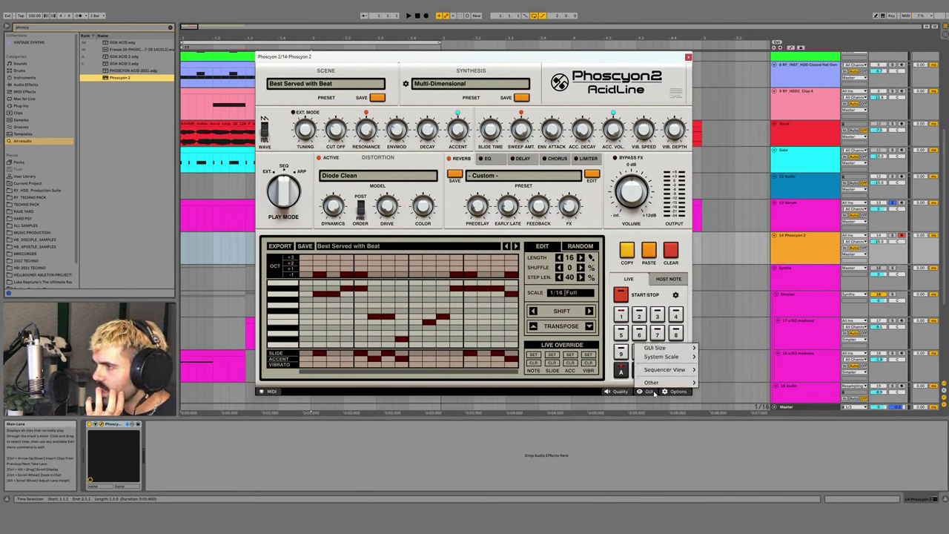
mouse_move(686, 369)
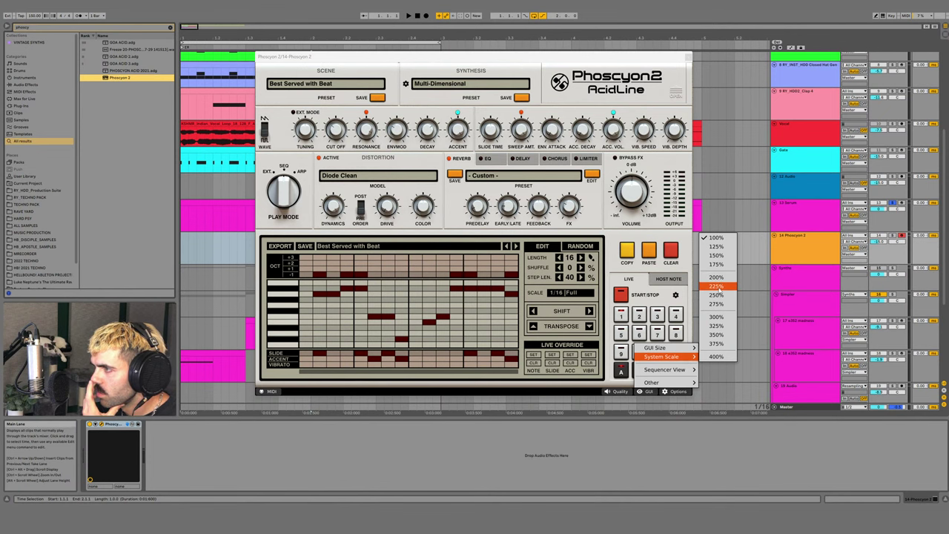
left_click(719, 336)
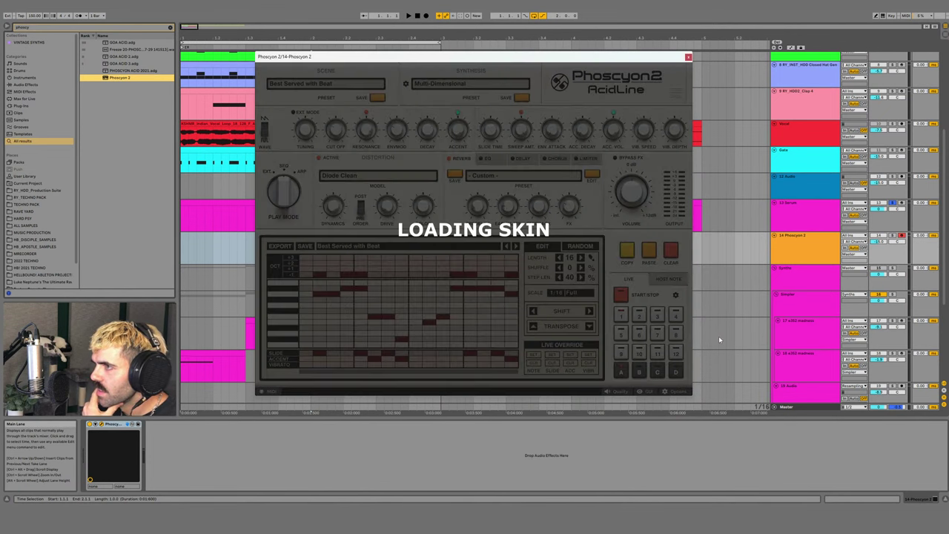
left_click(467, 212)
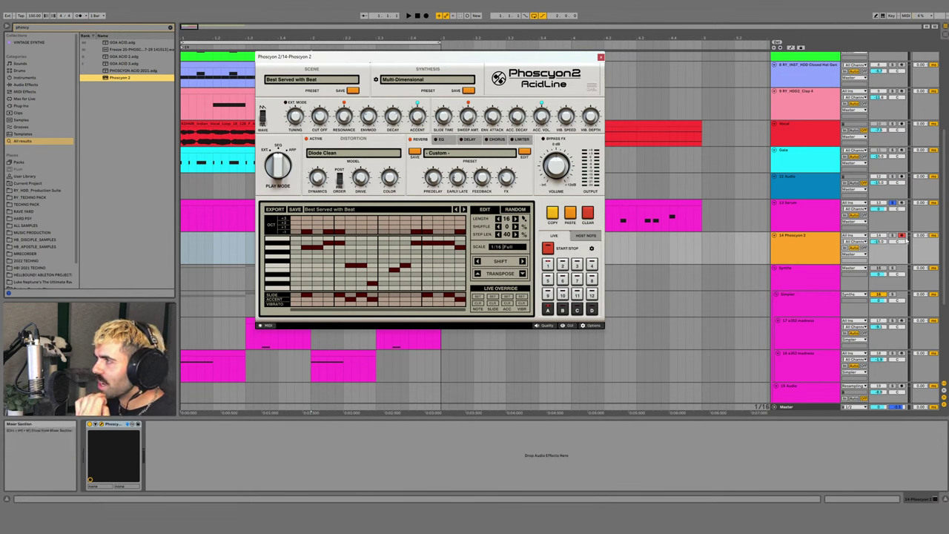
- Solo the Phoscyon 2 track and audition its Best Served with Beat acid pattern
left_click(892, 235)
left_click(301, 341)
key("space")
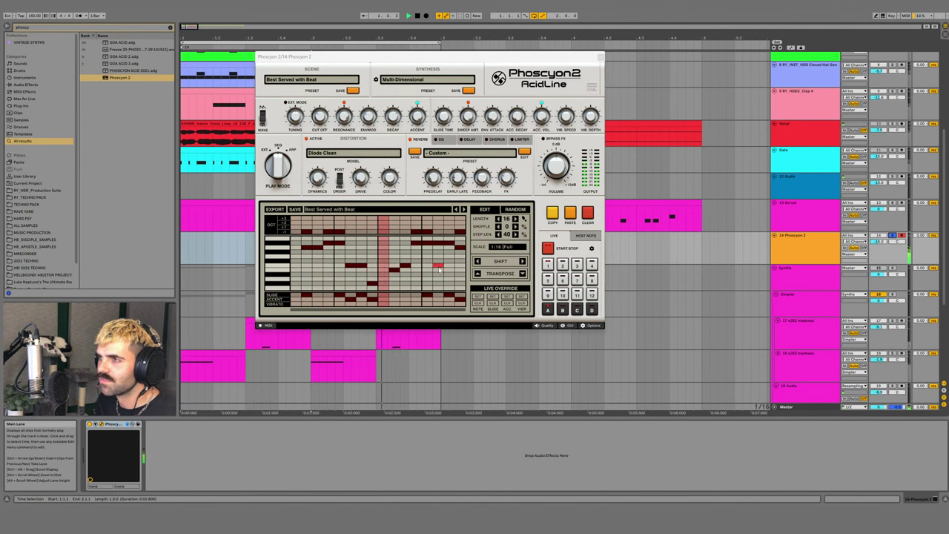
key("space")
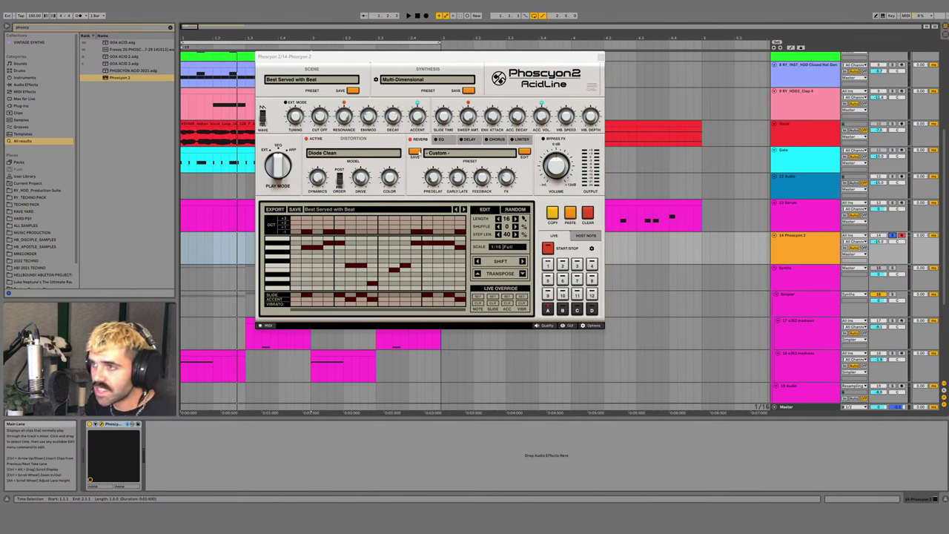
- Solo the Serum track, play its clip from bar 3 and lower the track volume
left_click(788, 218)
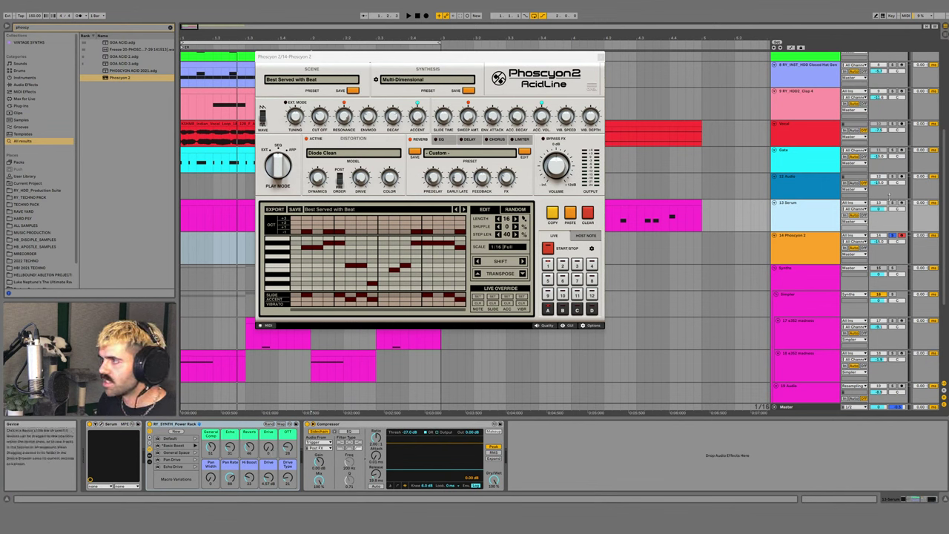
left_click(646, 201)
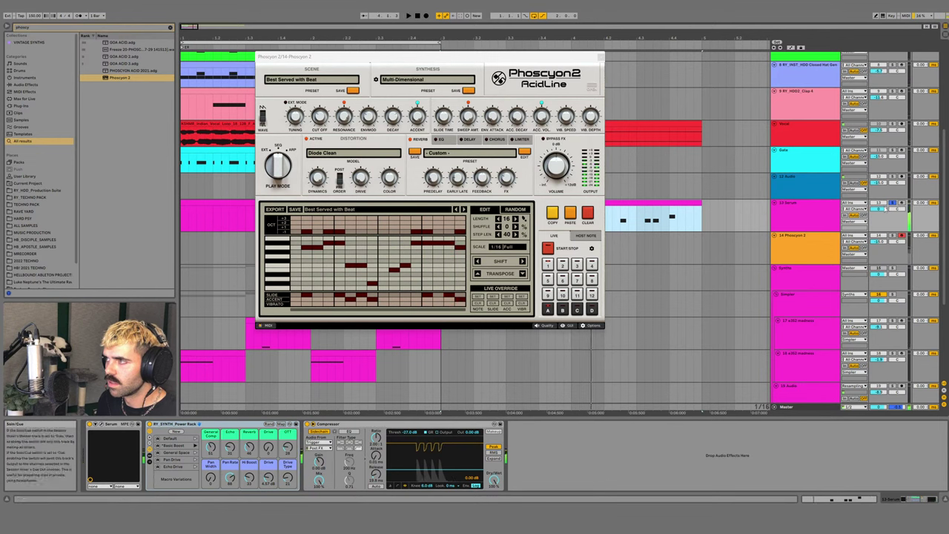
left_click_drag(881, 209, 881, 224)
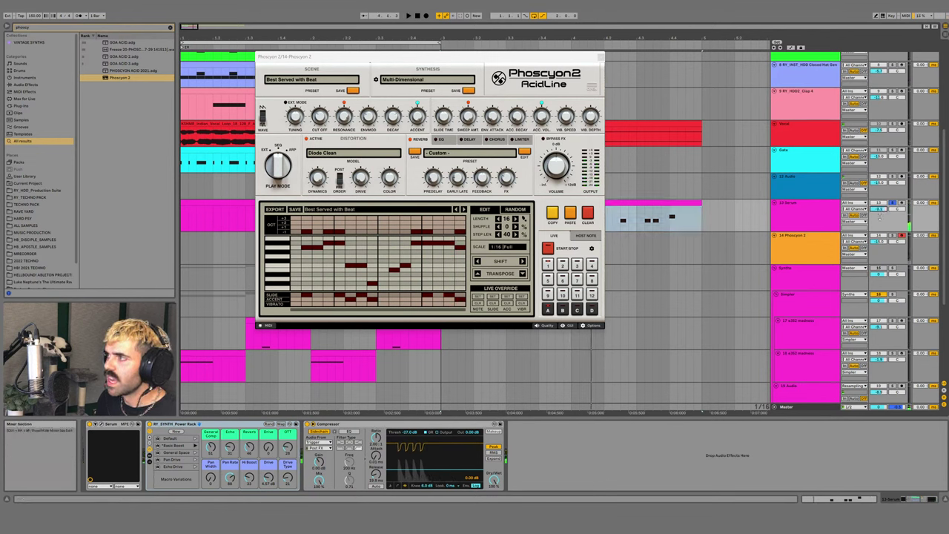
left_click(824, 214)
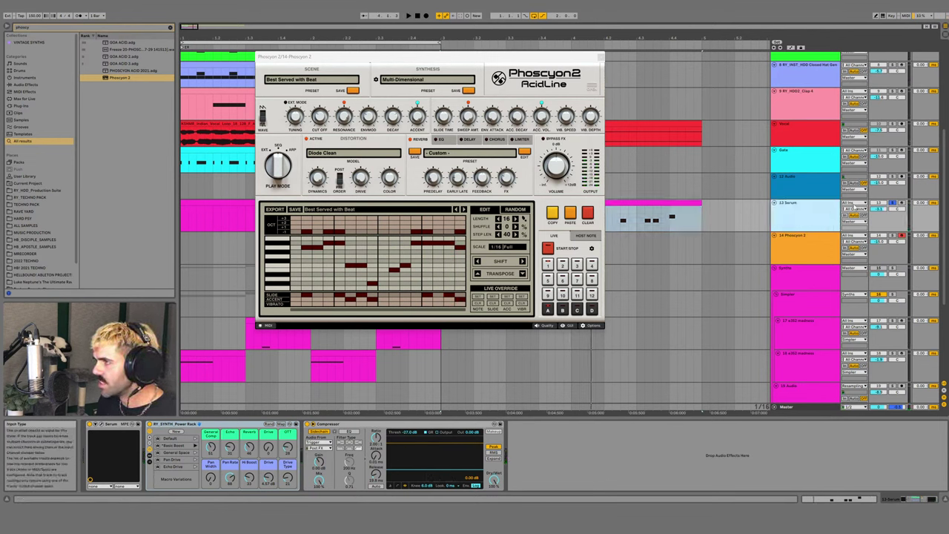
- Route the Serum track's MIDI input from 14-Phoscyon 2, choose its Phoscyon 2 output, set monitoring to In, and play the loop
left_click(854, 205)
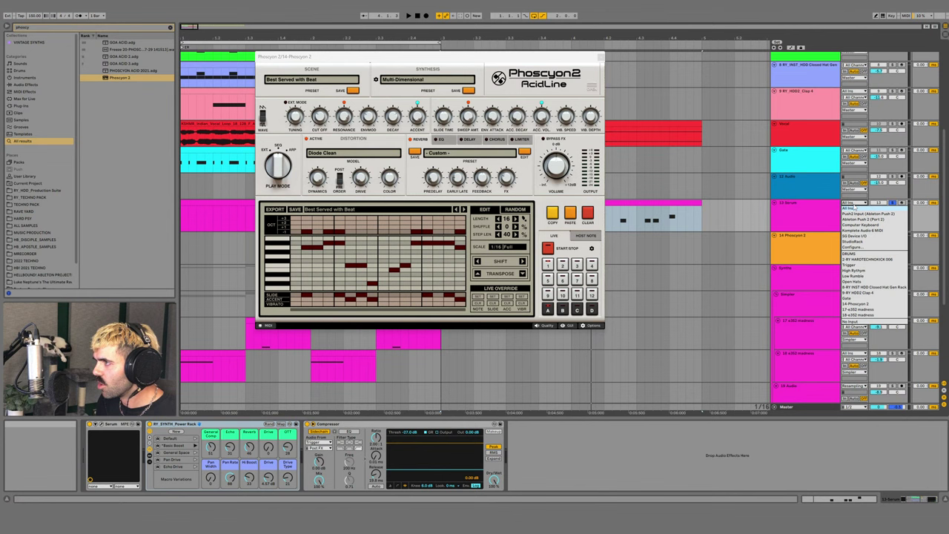
left_click(857, 304)
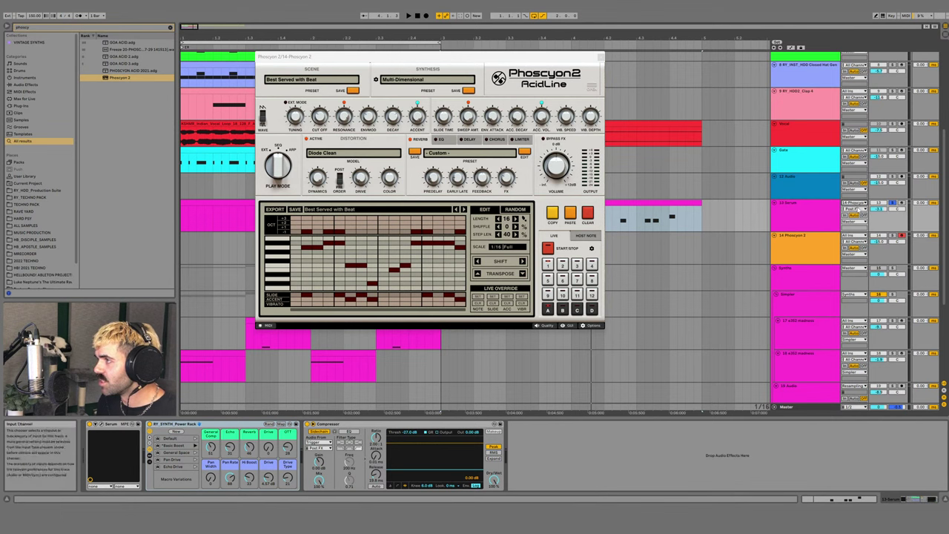
left_click(858, 209)
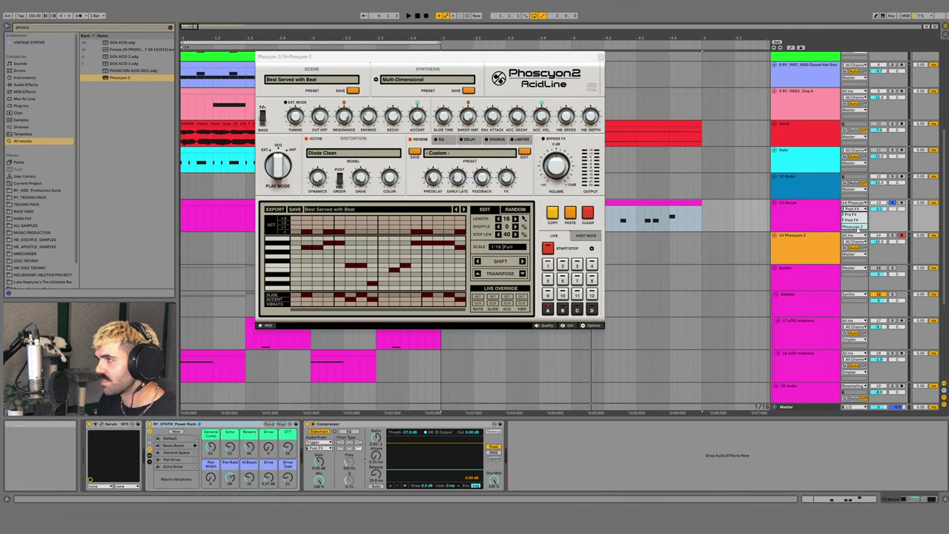
left_click(856, 227)
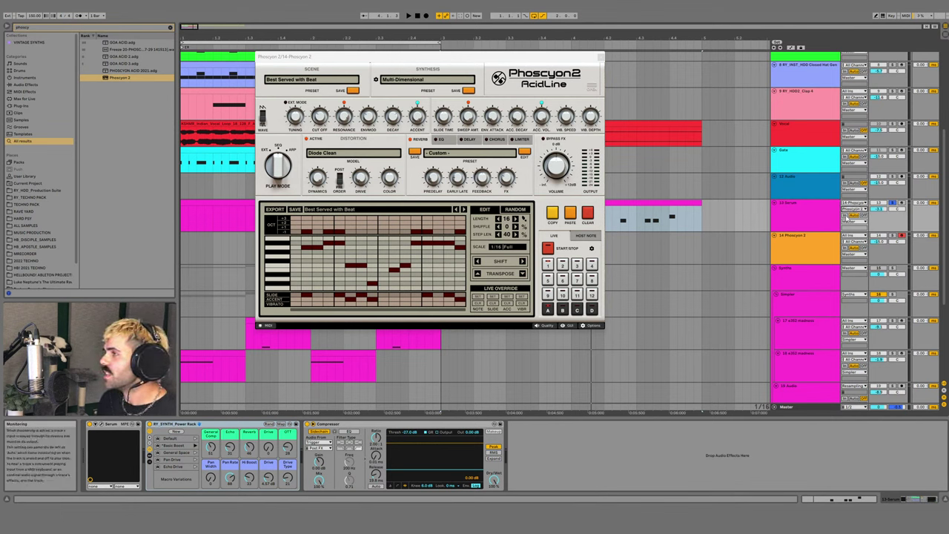
left_click(844, 215)
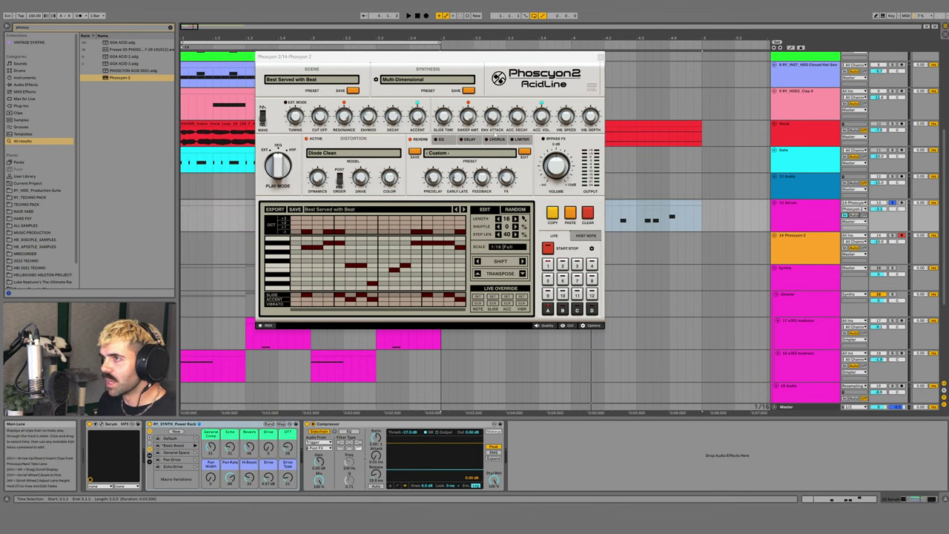
left_click_drag(583, 61, 676, 122)
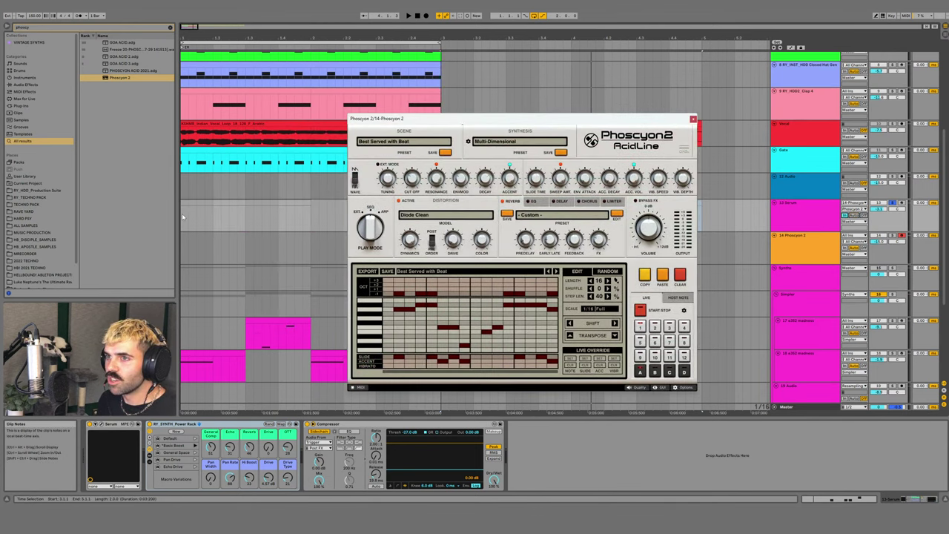
key("space")
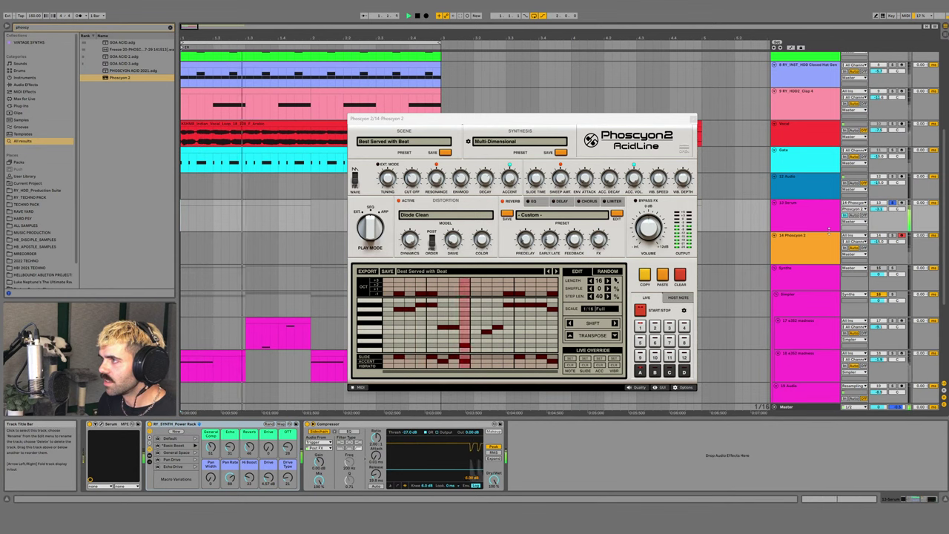
- Open the Serum synth interface and set oscillator A's octave to 0 while the loop plays
left_click(813, 224)
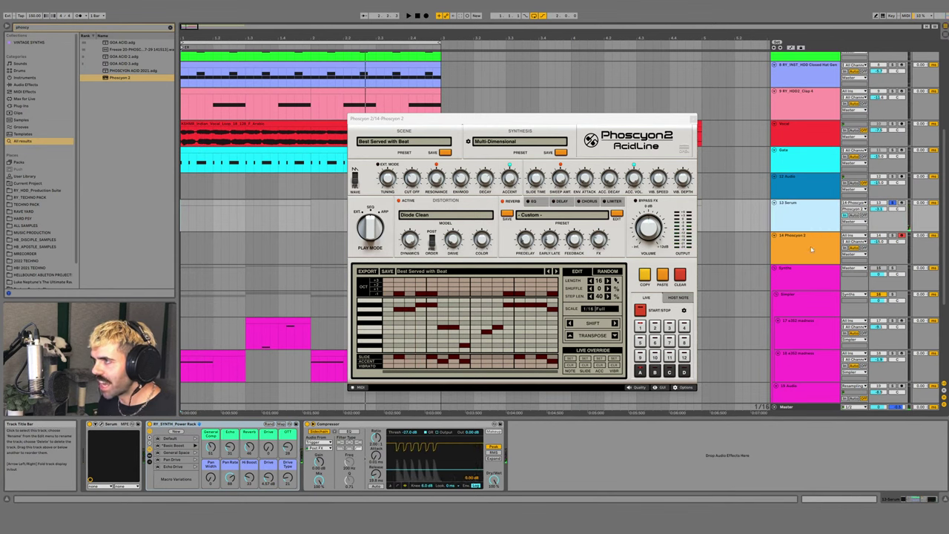
left_click(792, 248)
key("Up")
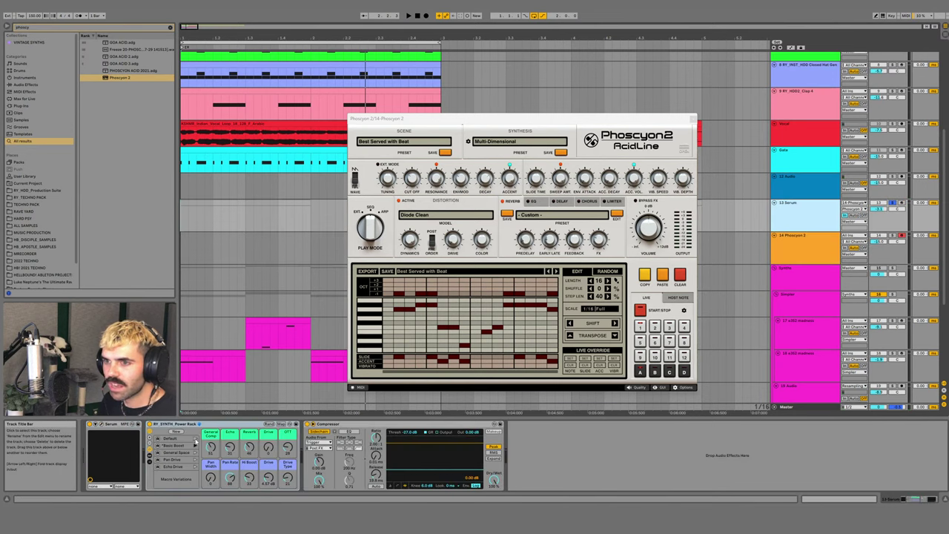
left_click(95, 424)
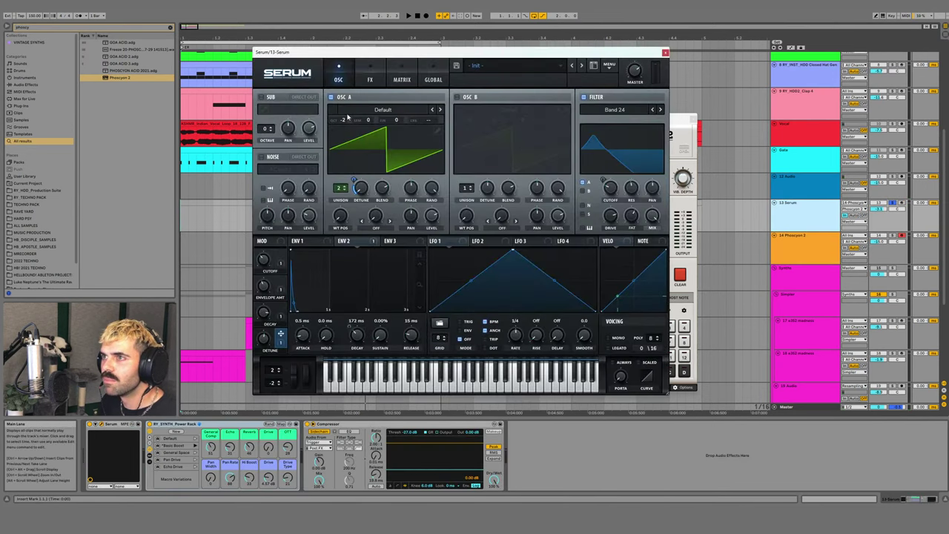
key("space")
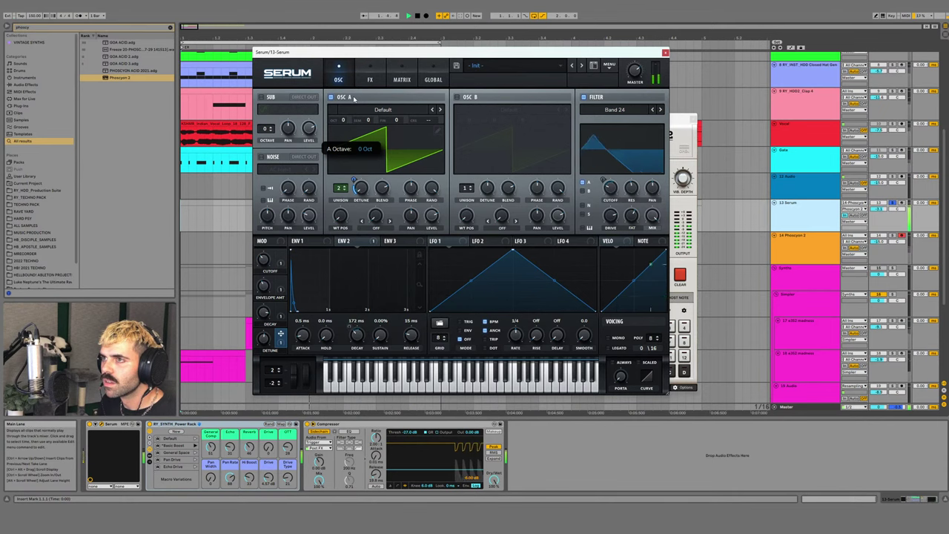
- Stop playback and erase every note, slide and accent from Phoscyon 2's Best Served with Beat pattern, closing the Serum window
left_click(684, 148)
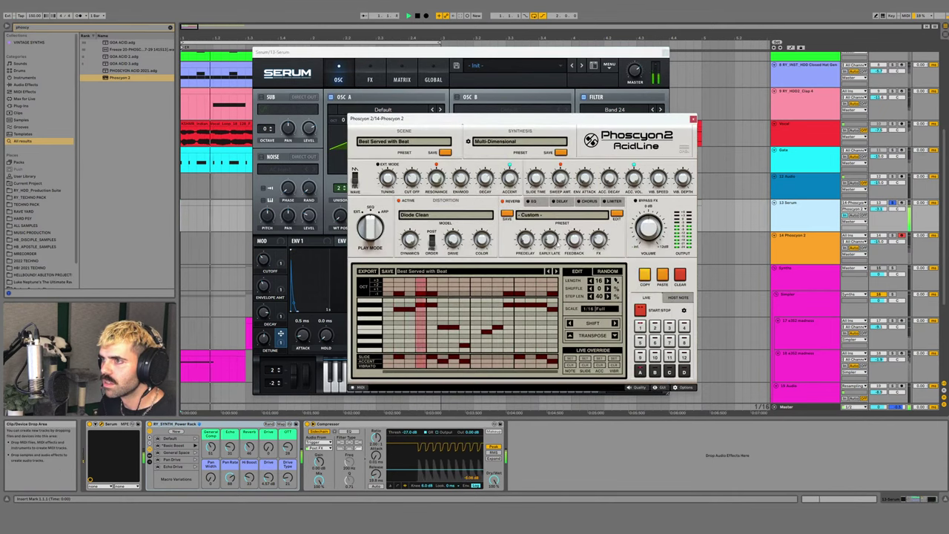
key("space")
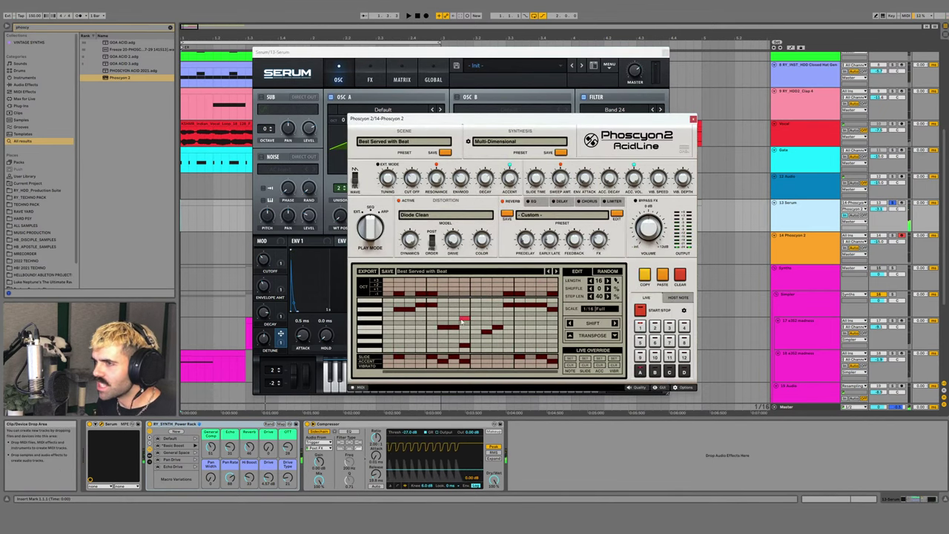
left_click_drag(399, 293, 553, 293)
left_click_drag(399, 309, 552, 322)
left_click_drag(397, 357, 553, 358)
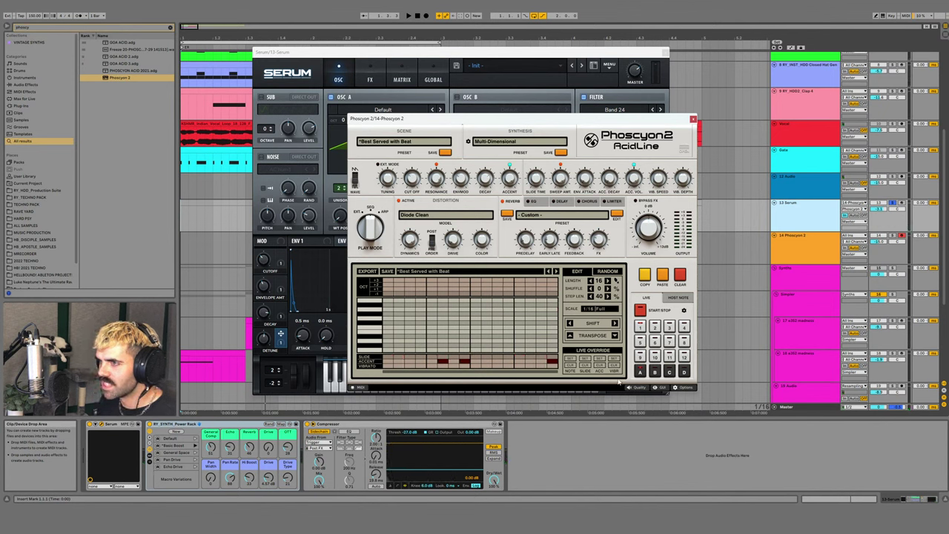
left_click(665, 52)
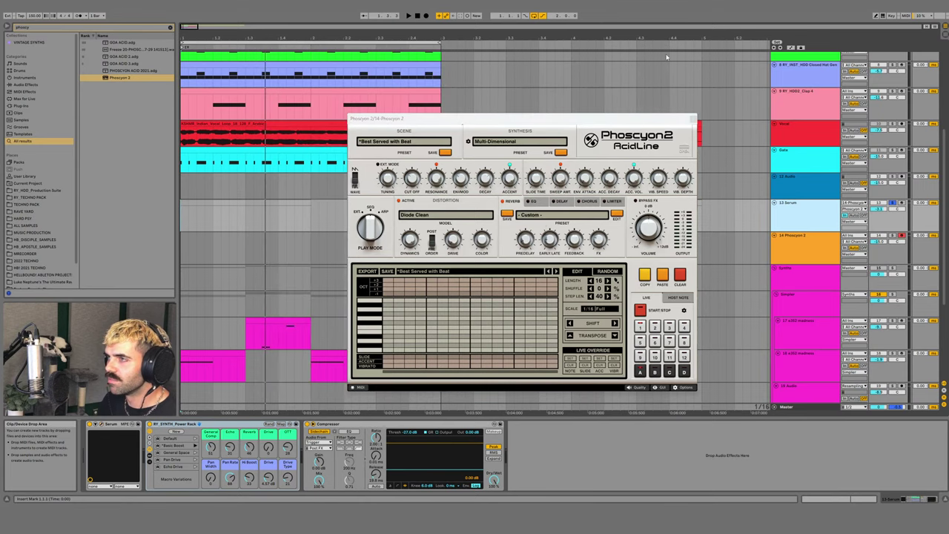
left_click(497, 281)
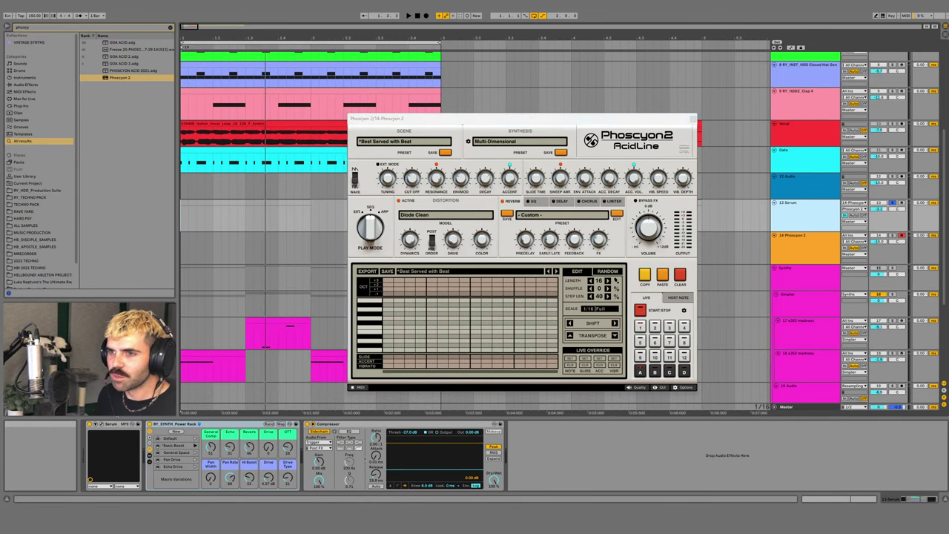
- Show the pattern randomizer in Phoscyon 2 and arrange the reopened Serum window beside the Phoscyon 2 window
left_click(607, 271)
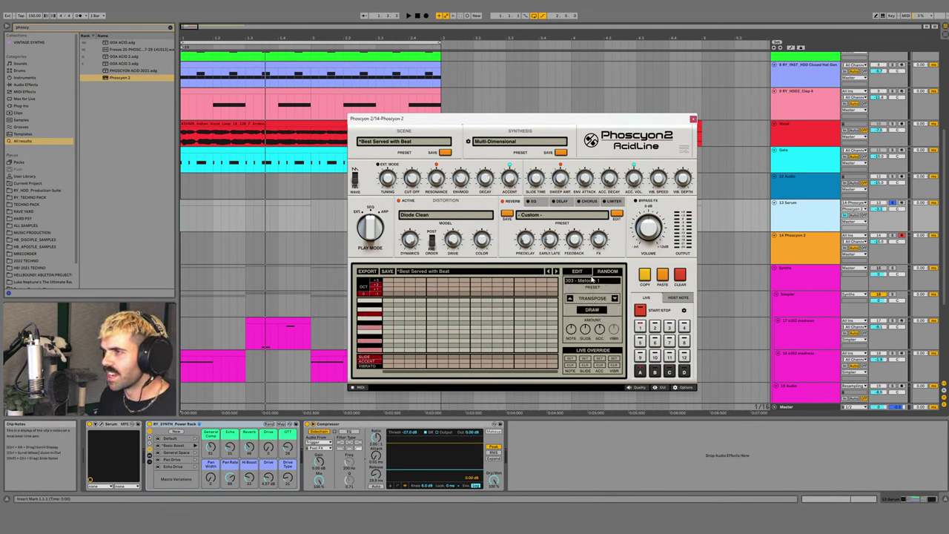
left_click(791, 221)
left_click_drag(504, 56, 404, 65)
left_click_drag(602, 119, 777, 140)
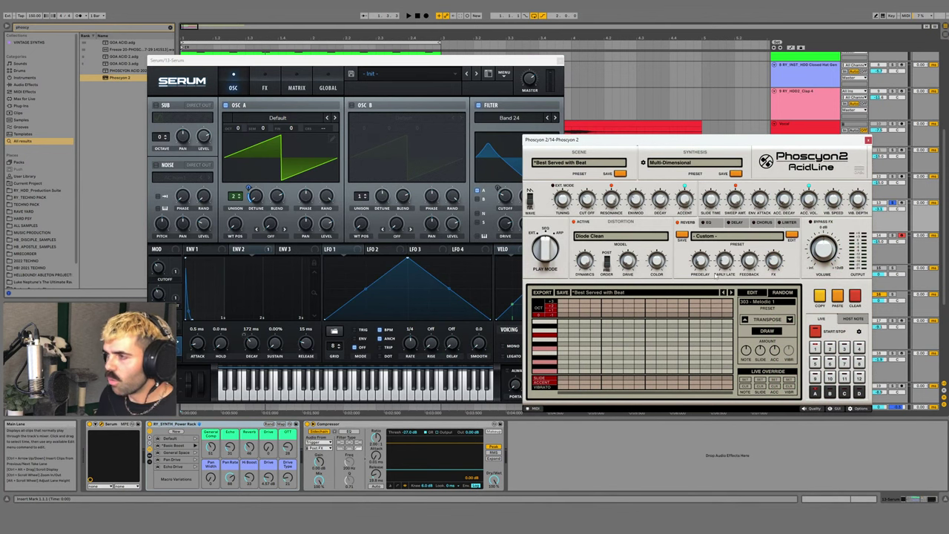
left_click_drag(713, 147, 735, 130)
left_click_drag(286, 59, 315, 60)
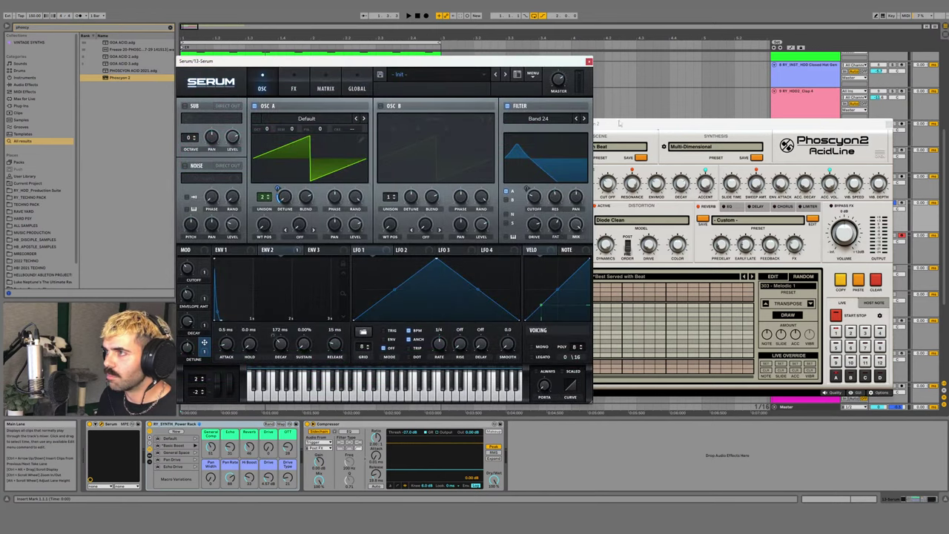
left_click(635, 126)
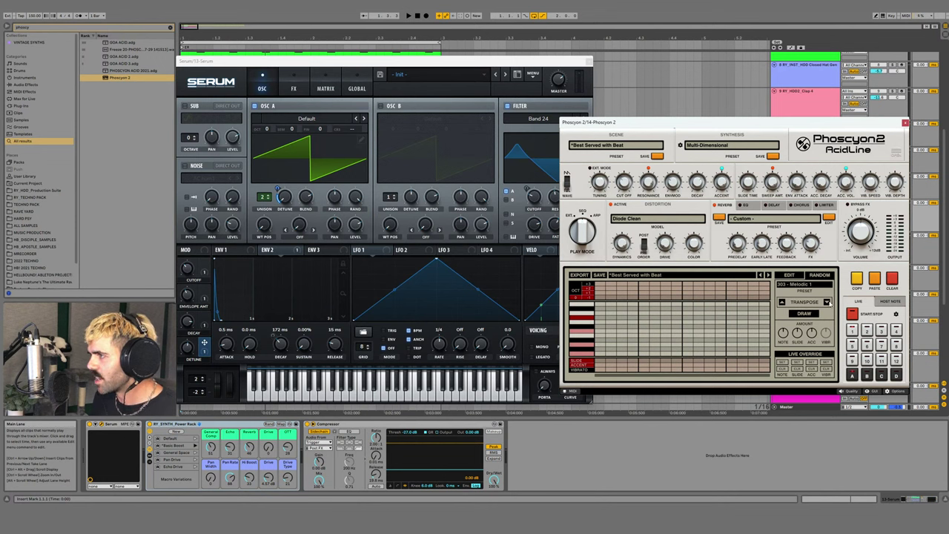
- Generate a random pattern from the 303 - Melodic 1 preset and enable Mono and Legato in Serum's voicing during playback
left_click(828, 302)
left_click(816, 314)
key("space")
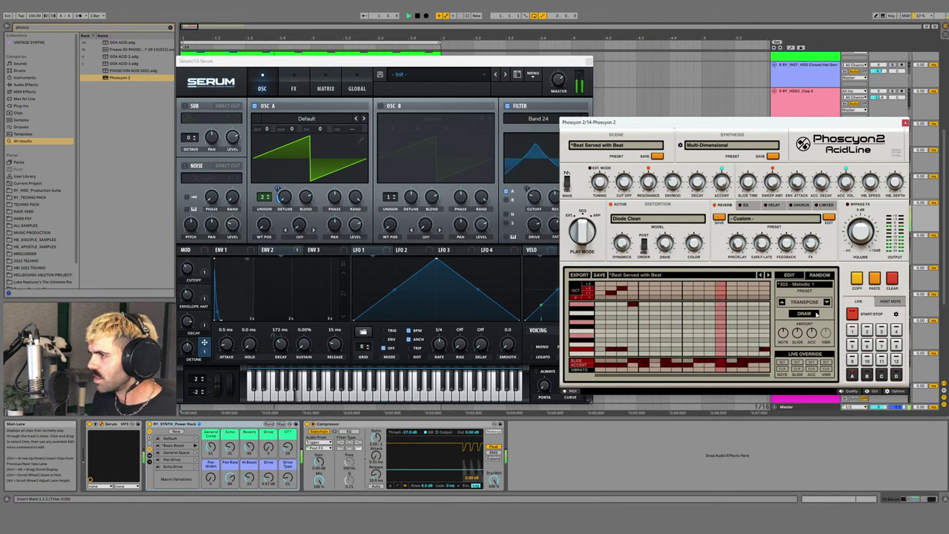
left_click(539, 382)
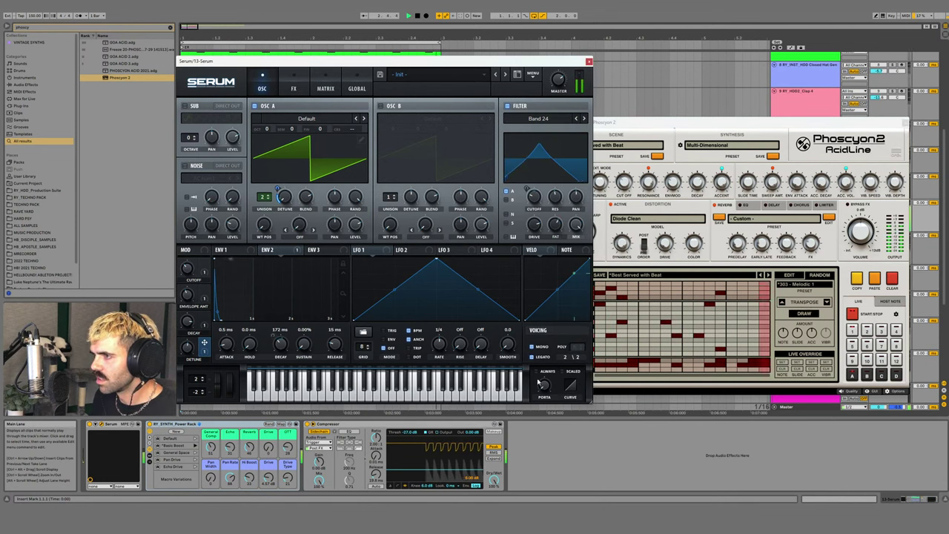
left_click(828, 302)
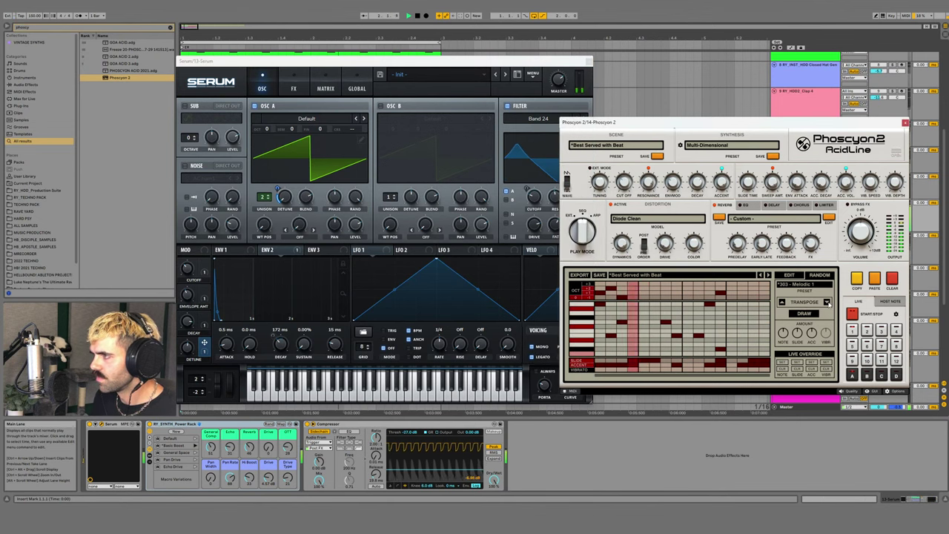
- Load the Eastern Acid randomizer preset, audition a newly drawn pattern and reposition the Phoscyon 2 window
left_click(804, 284)
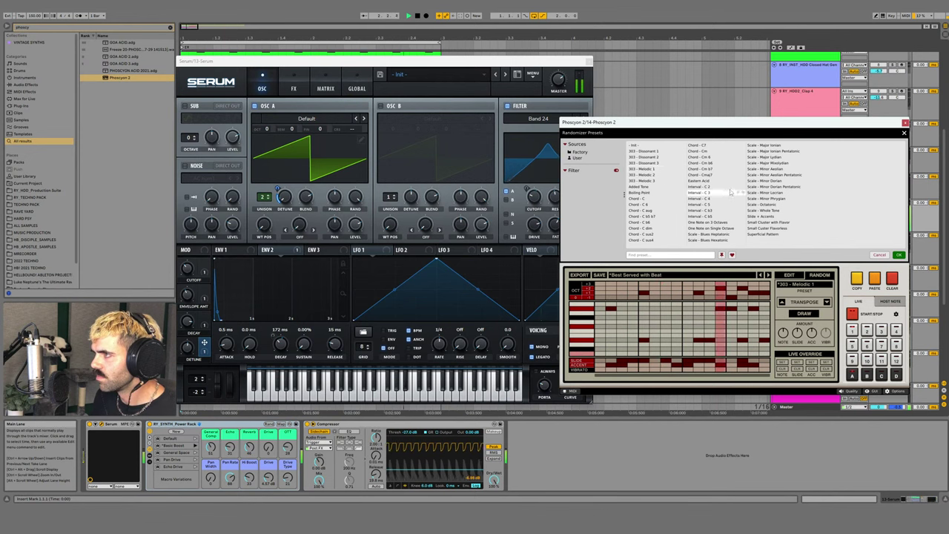
left_click(705, 180)
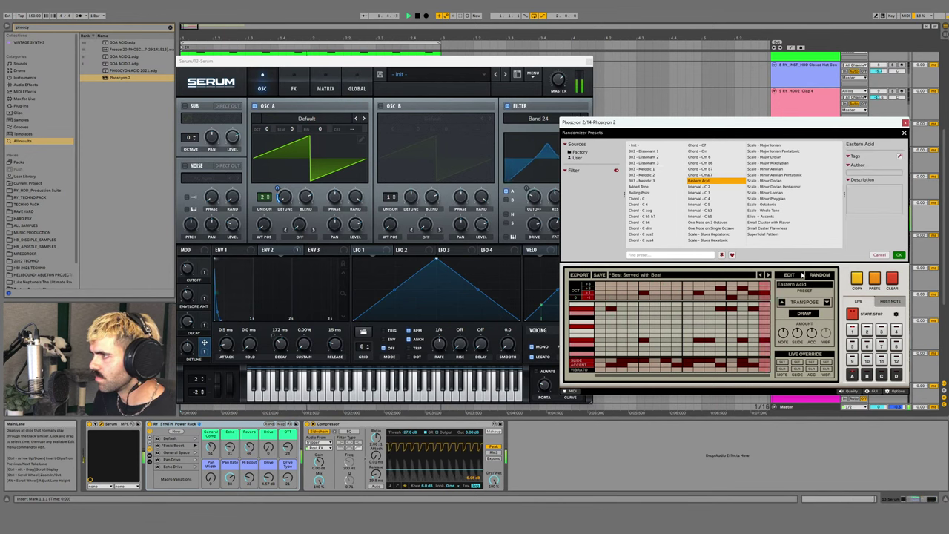
left_click_drag(863, 123, 803, 145)
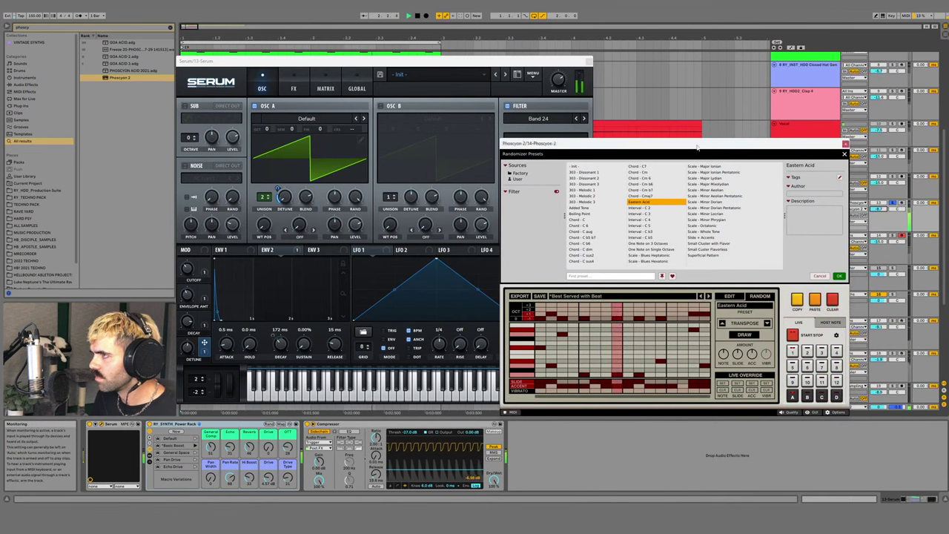
left_click_drag(697, 146, 741, 116)
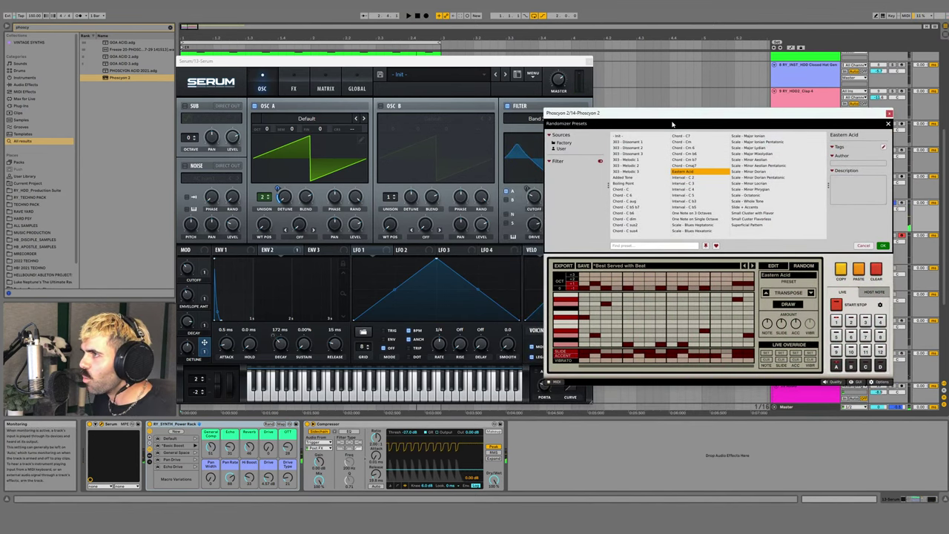
left_click_drag(673, 115, 708, 117)
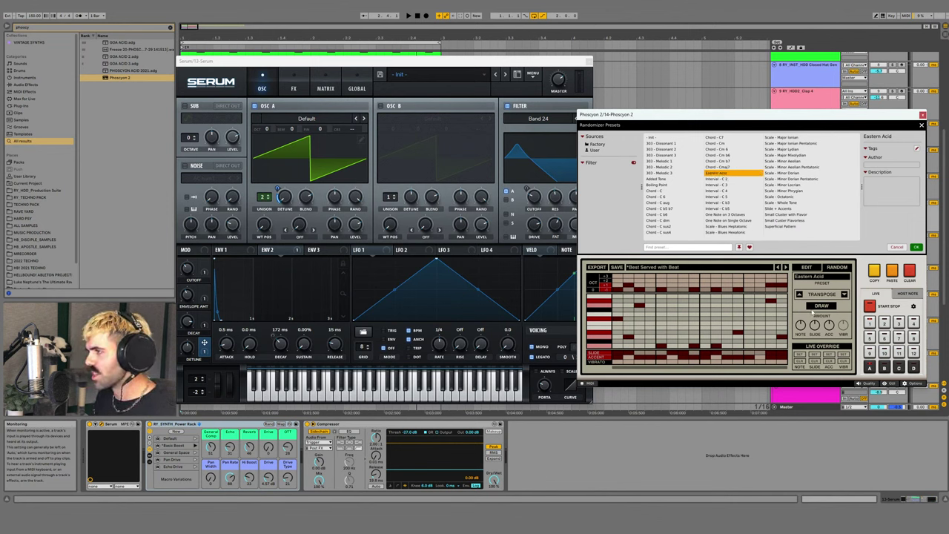
- Redraw the random Eastern Acid pattern several times to get a different sequence
left_click(823, 307)
left_click(829, 309)
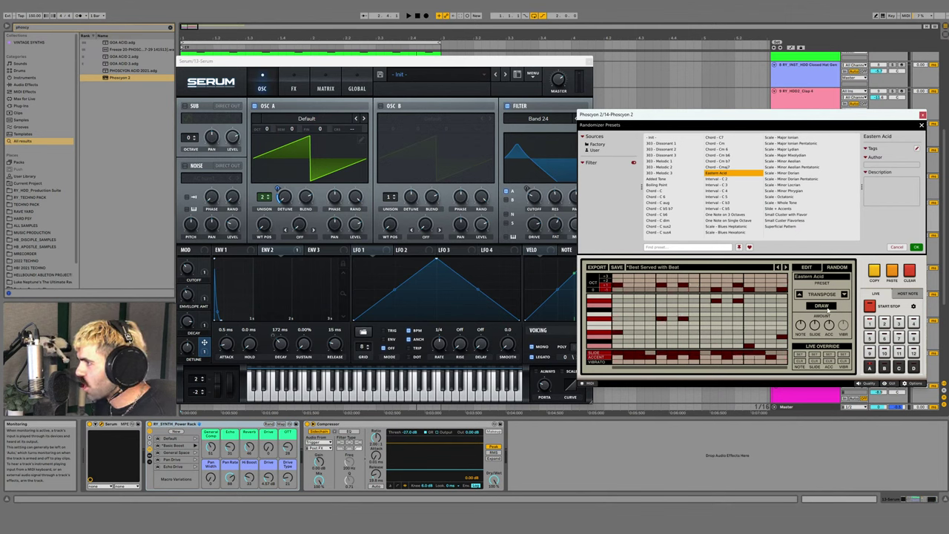
left_click(828, 310)
left_click(828, 309)
left_click(828, 310)
left_click(829, 309)
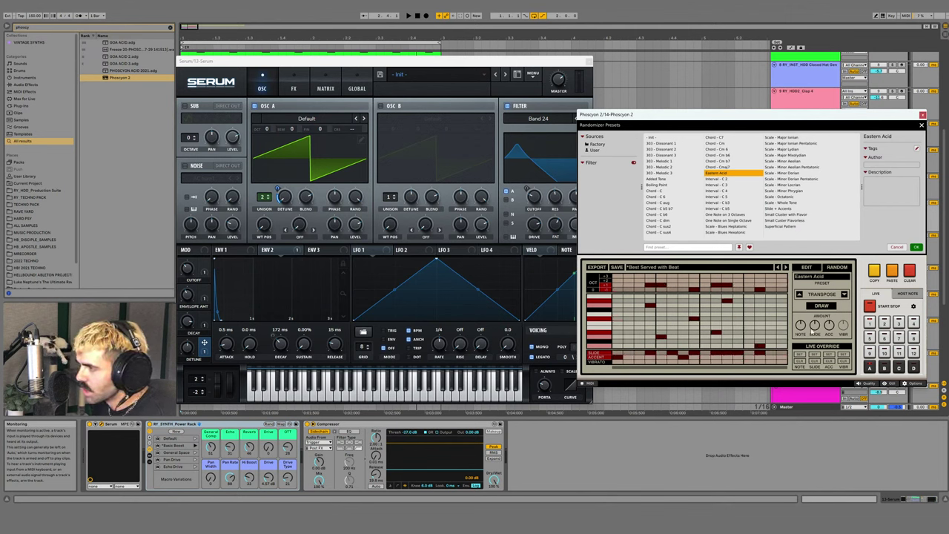
- Adjust the randomizer's note amount, set its accent amount to 44%, and close the randomizer preset browser
left_click_drag(803, 331, 814, 295)
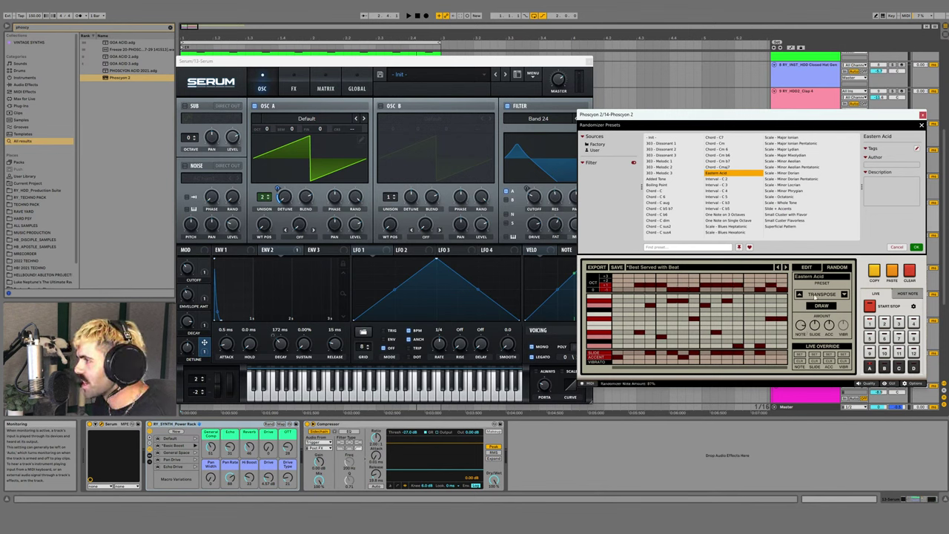
left_click_drag(800, 326, 835, 324)
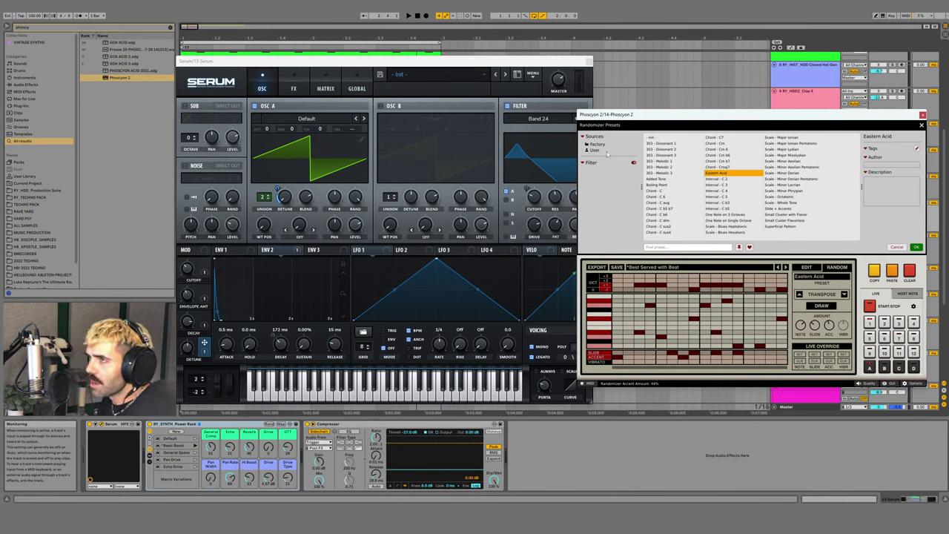
left_click(922, 126)
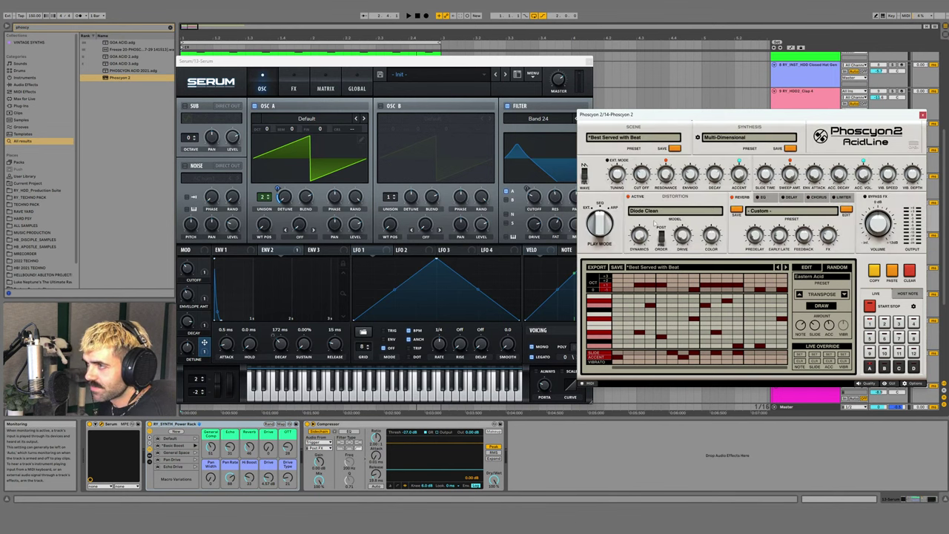
- Assign Serum's velocity modulation source to the filter cutoff and to envelope 2's decay
left_click(480, 61)
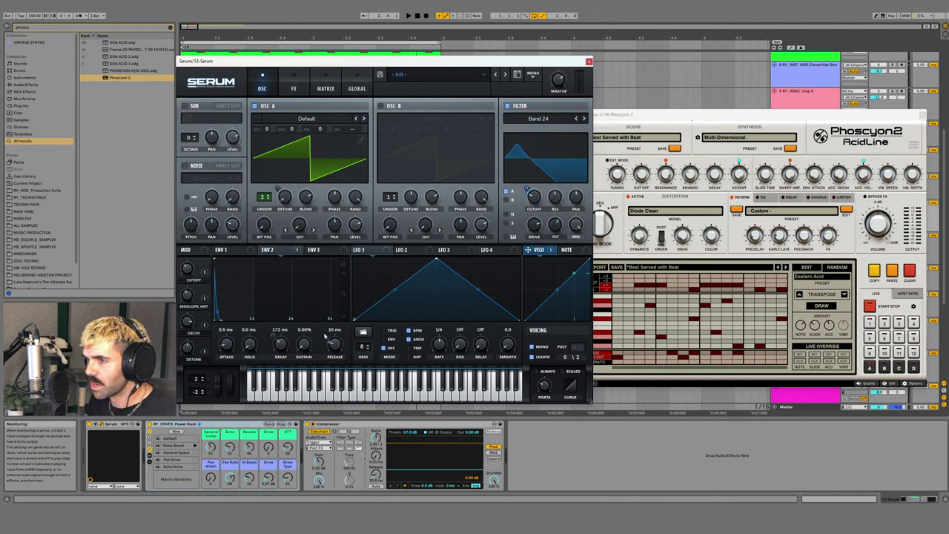
left_click_drag(275, 338, 271, 357)
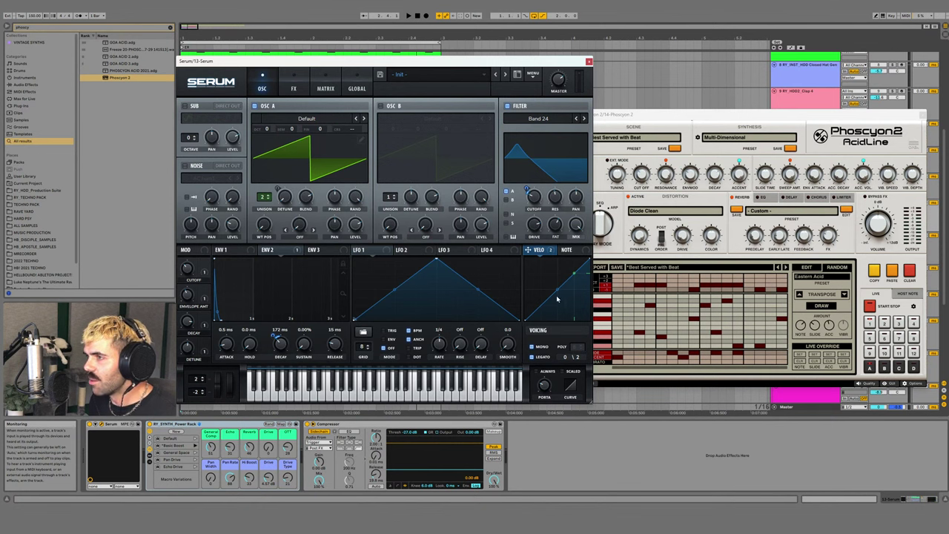
- Reshape Serum's velocity curve and set the velocity modulation of the filter cutoff to 15 while playing a newly drawn pattern
left_click_drag(557, 290, 552, 257)
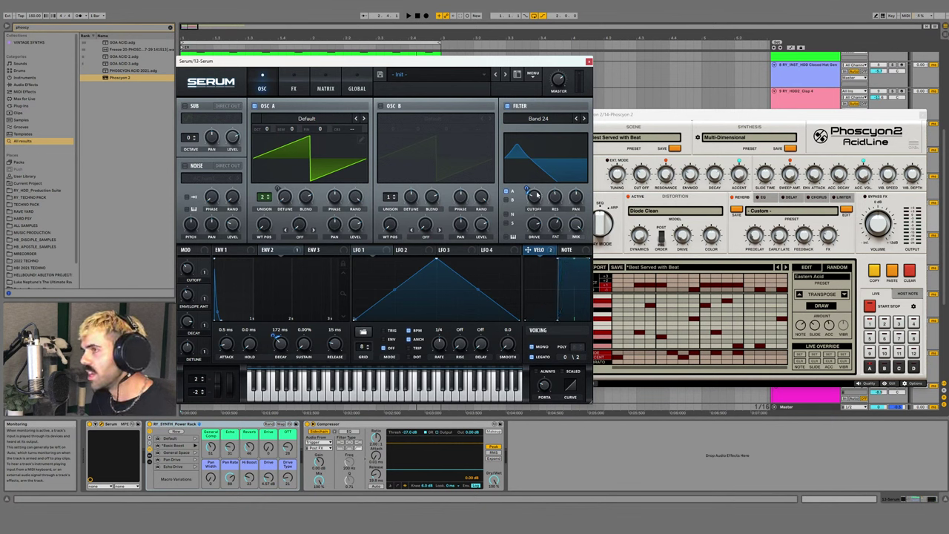
mouse_move(536, 195)
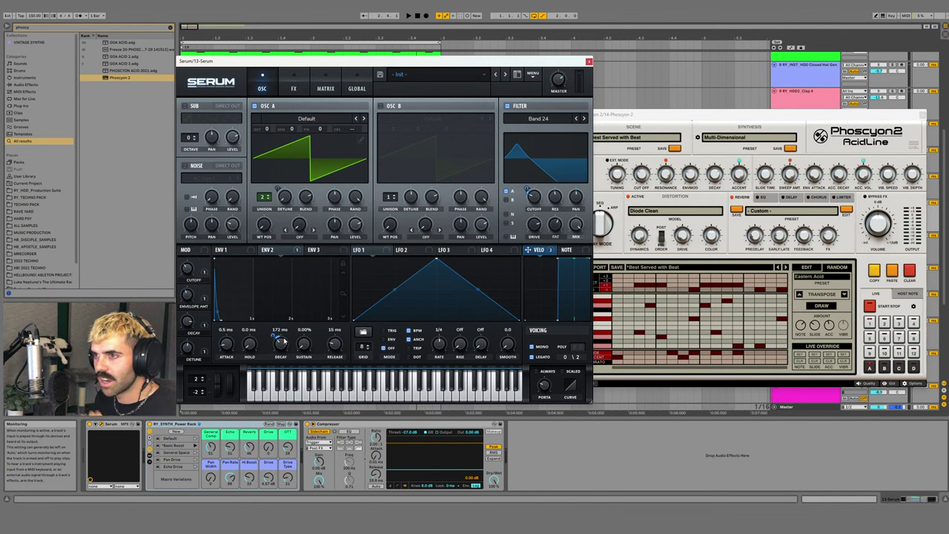
key("space")
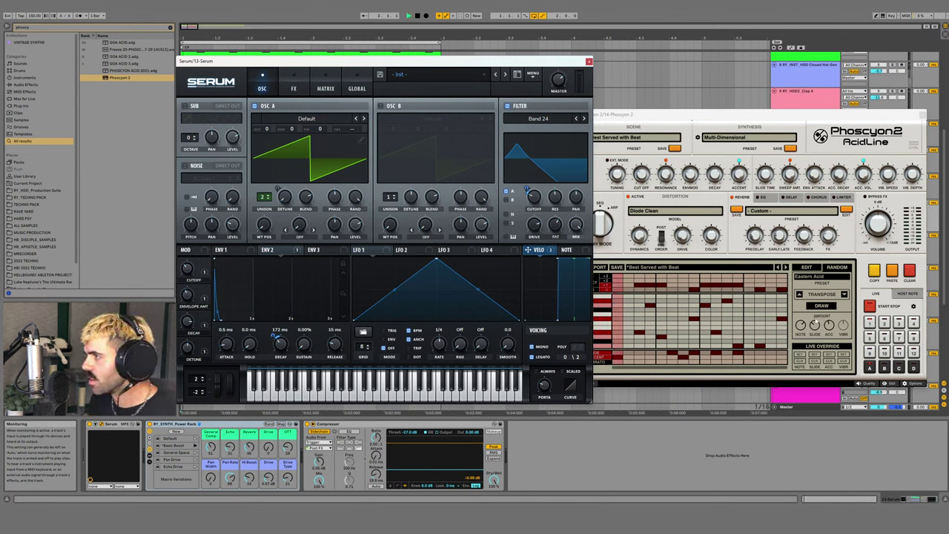
left_click(831, 312)
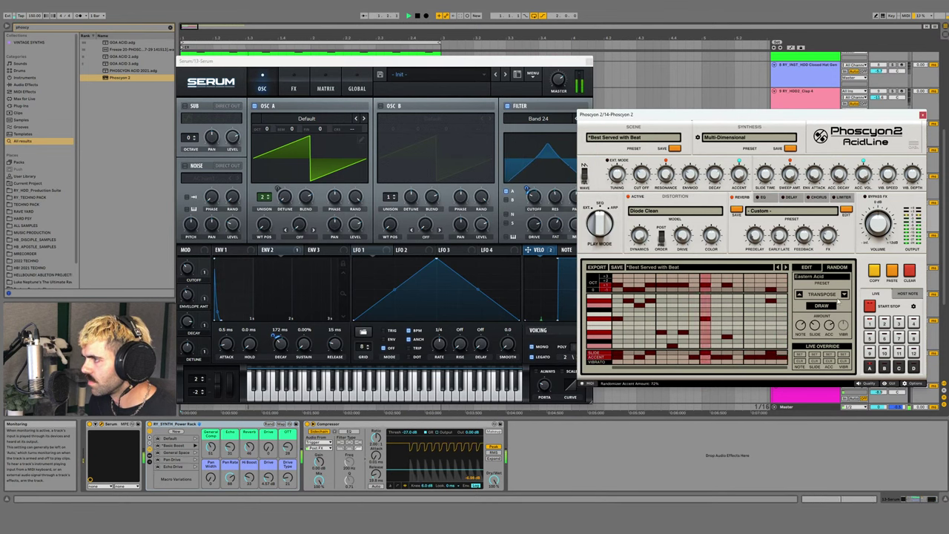
left_click(548, 250)
left_click_drag(548, 250, 533, 196)
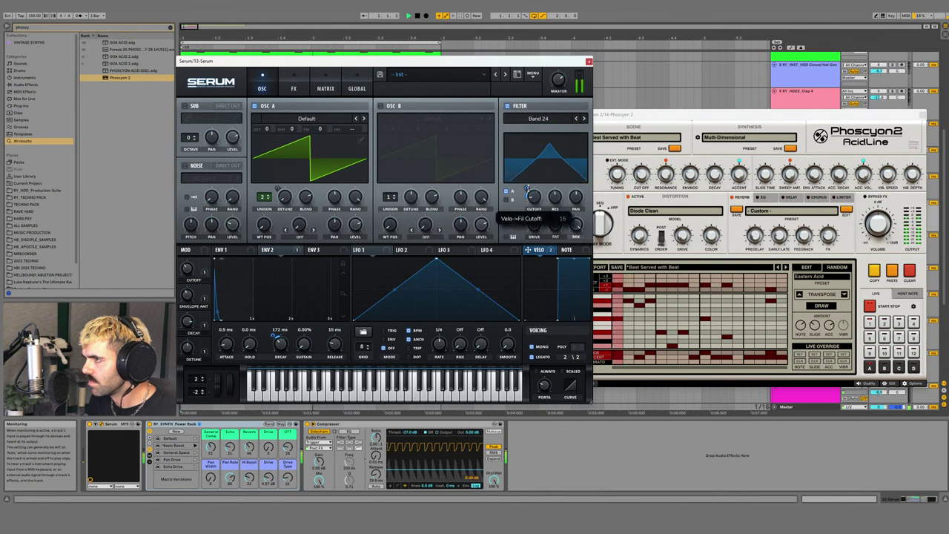
- Redraw the Eastern Acid pattern and raise Serum's oscillator A to octave +1
left_click(823, 306)
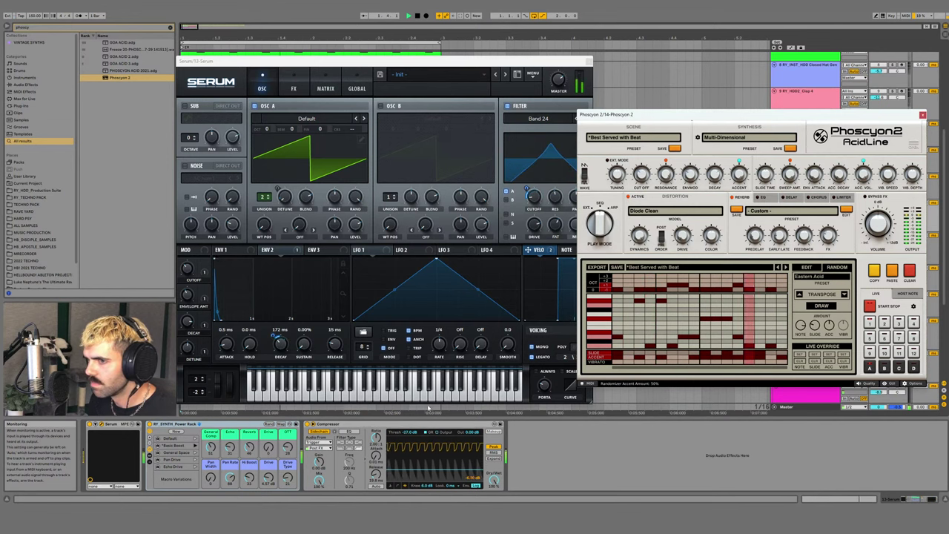
left_click_drag(267, 128, 269, 119)
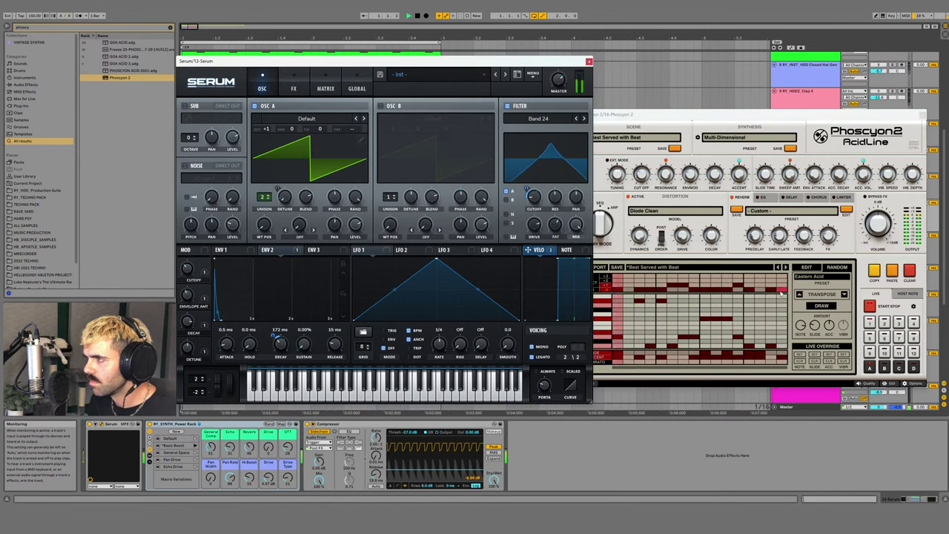
left_click(823, 307)
- Audition patterns drawn from the Scale - Whole Tone and Boiling Point randomizer presets
left_click(822, 276)
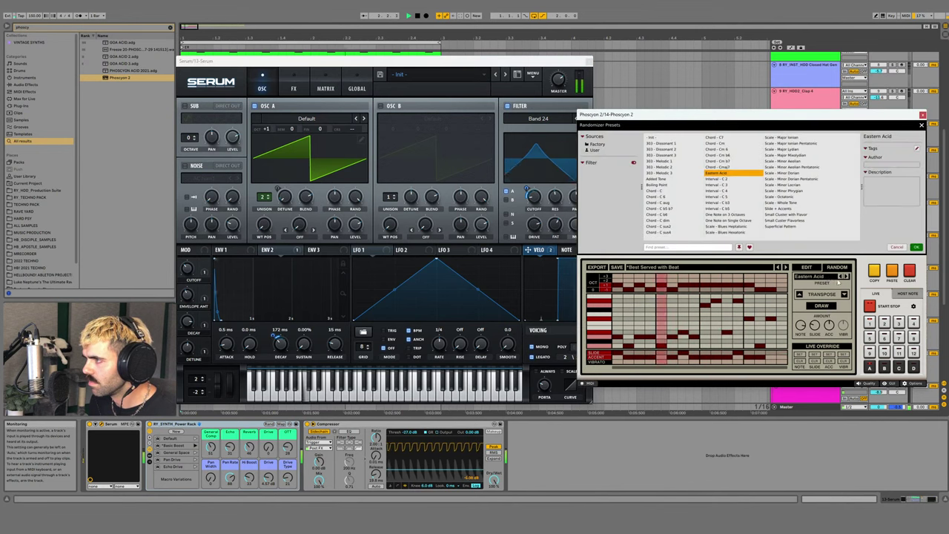
left_click(781, 202)
left_click(821, 307)
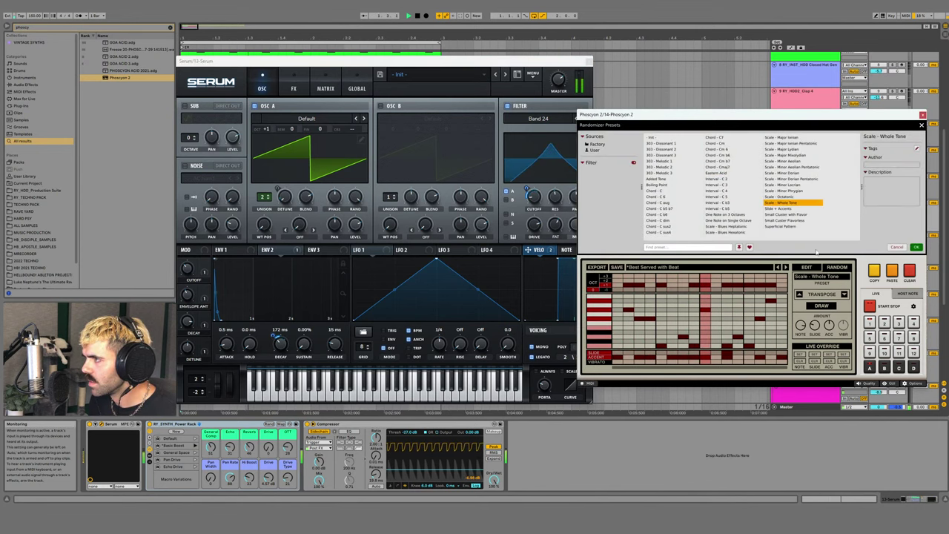
left_click(660, 185)
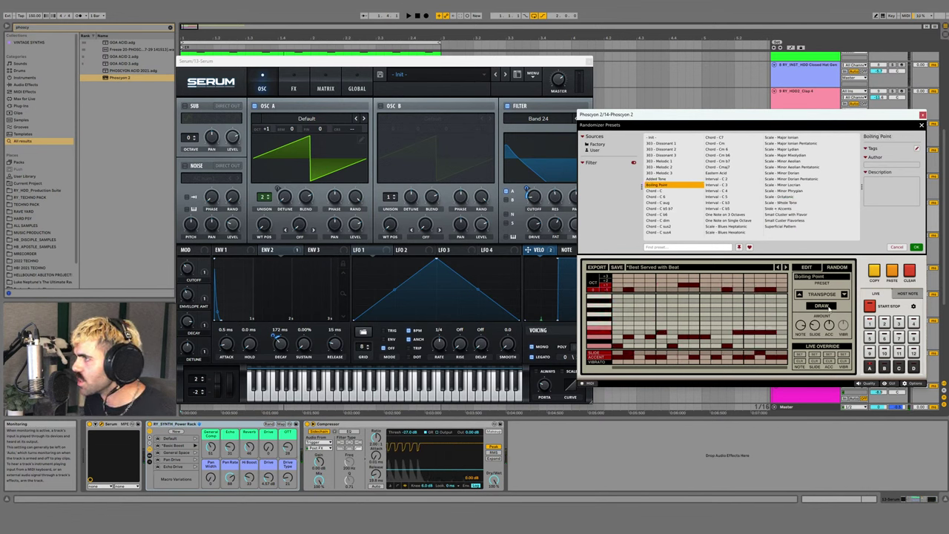
key("space")
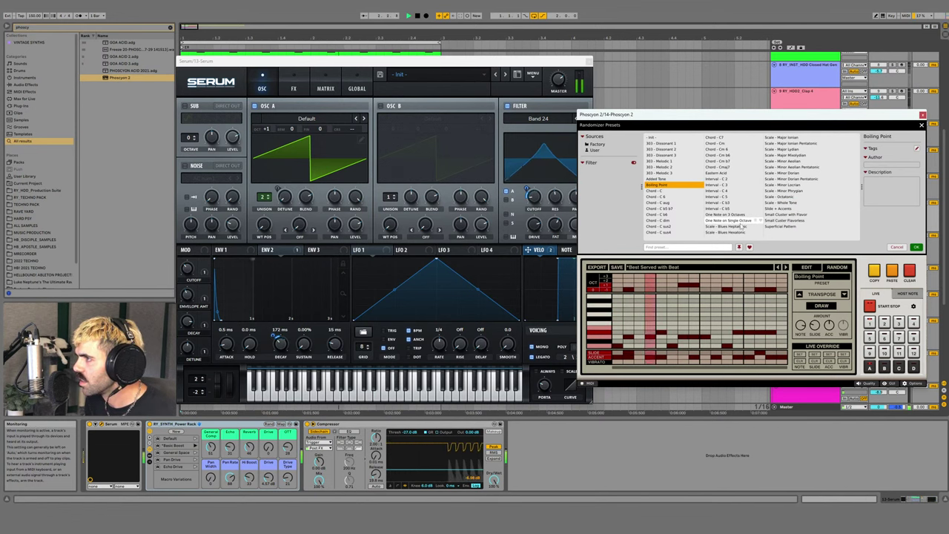
- Audition patterns drawn from the One Note on Single Octave and One Note on 3 Octaves randomizer presets
left_click(728, 220)
left_click(822, 307)
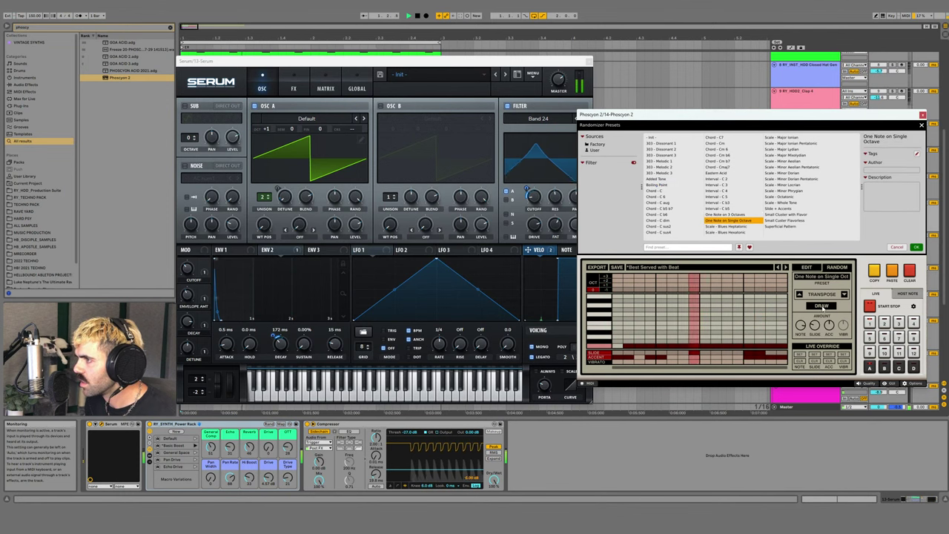
left_click(728, 214)
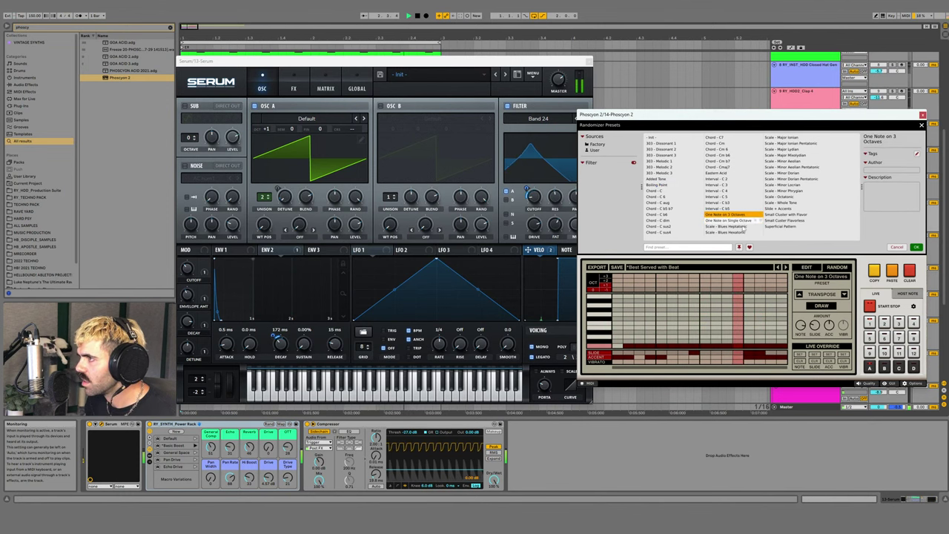
left_click(821, 306)
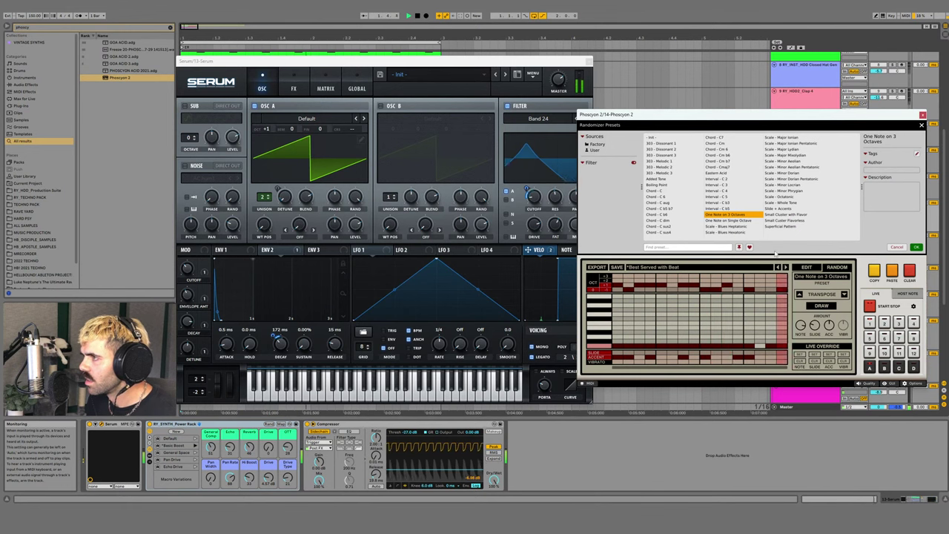
- Load the One Note on Single Octave randomizer preset, enable an extra note and higher octaves, and draw and play a new pattern
left_click(728, 221)
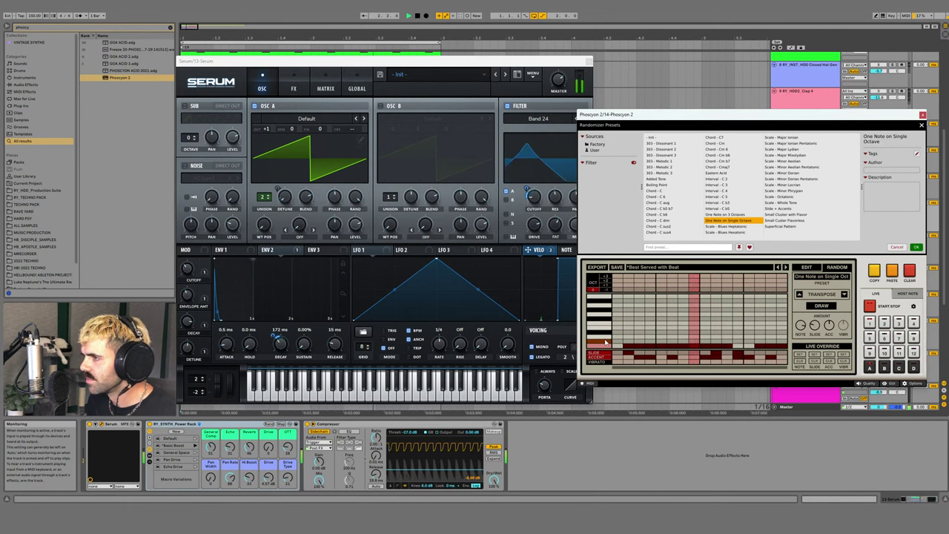
left_click(754, 329)
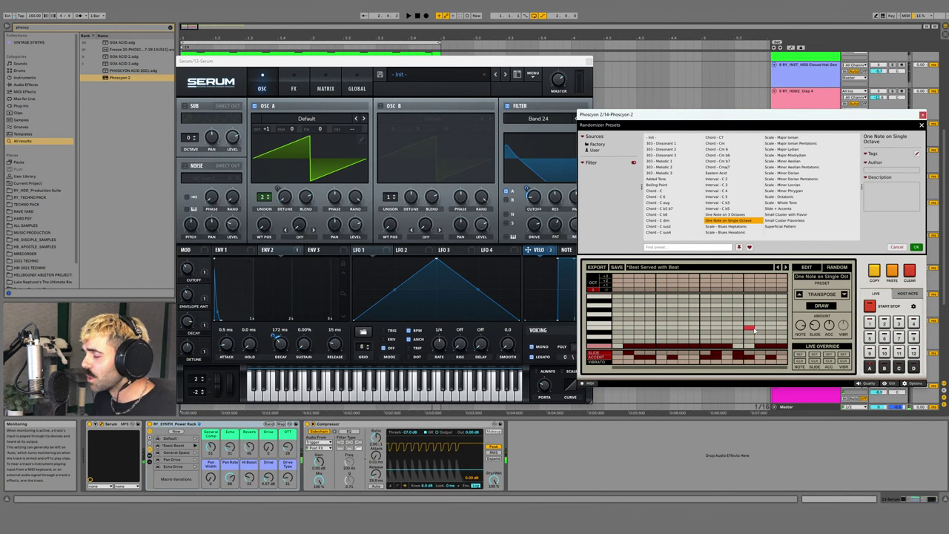
left_click(749, 330)
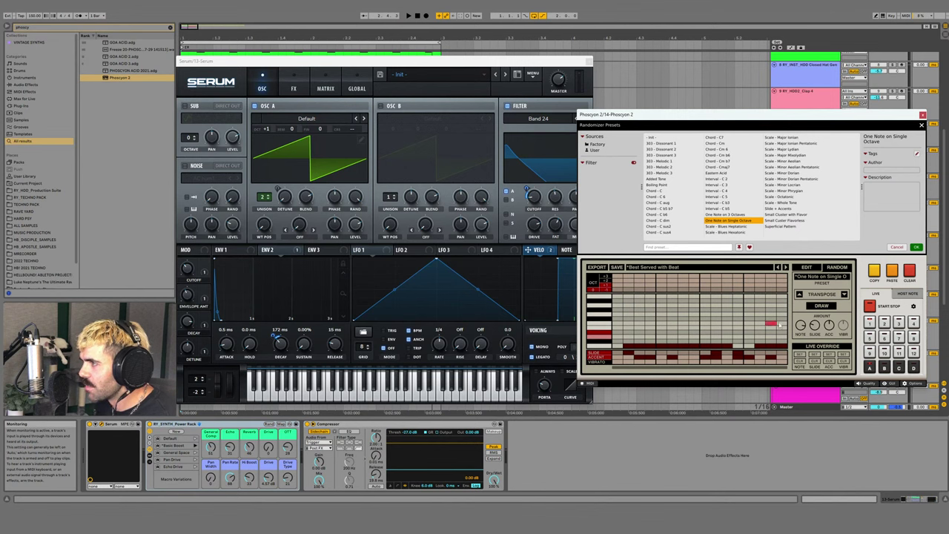
left_click(827, 306)
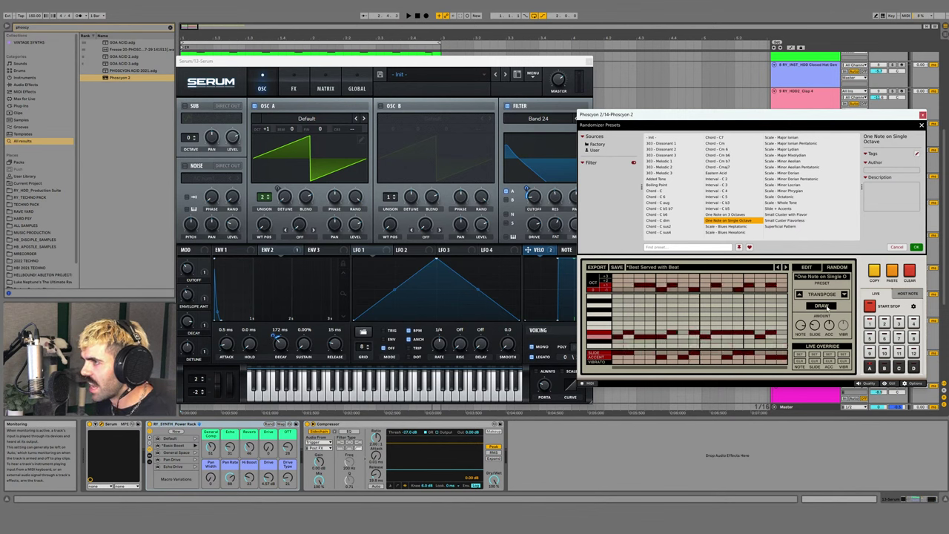
key("space")
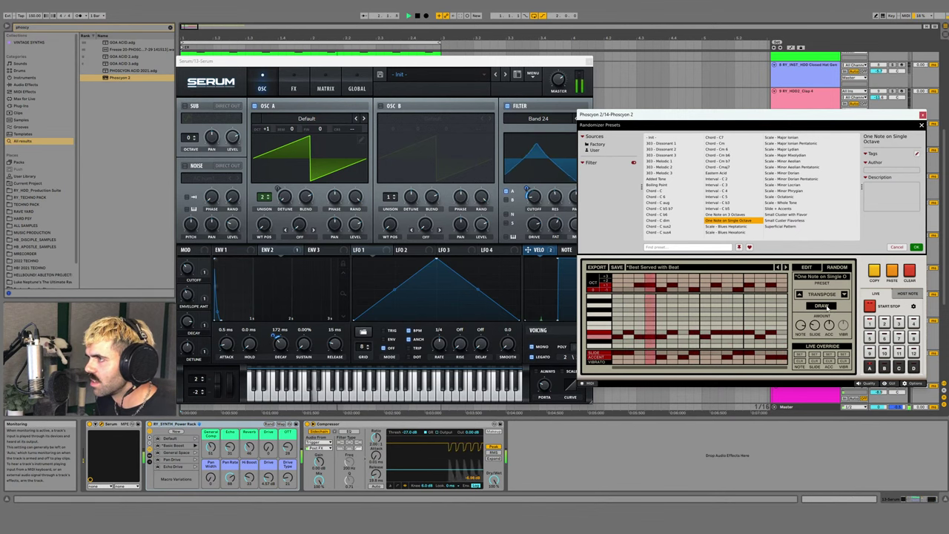
- Set Serum's Decay macro to about 67%, accept the randomizer preset to close its browser, and stop playback
left_click(241, 280)
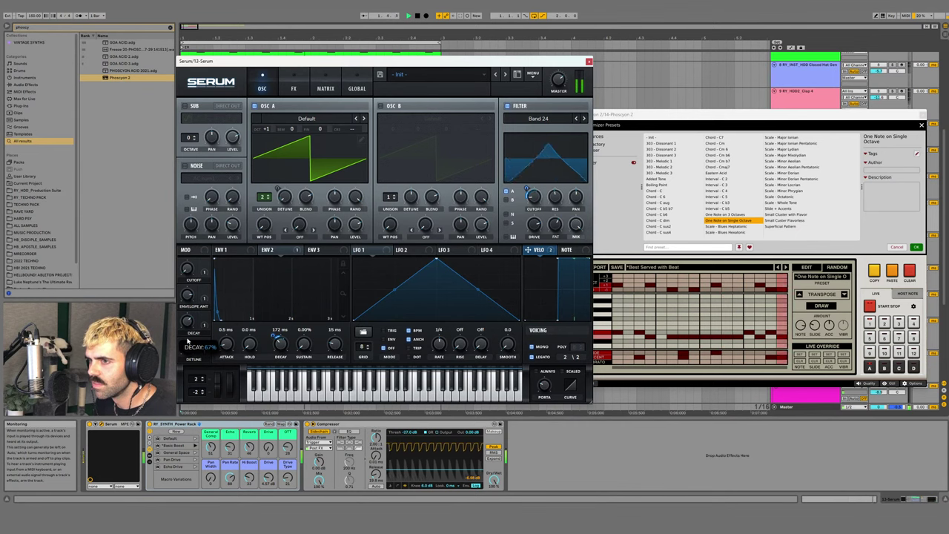
left_click(917, 246)
left_click(663, 114)
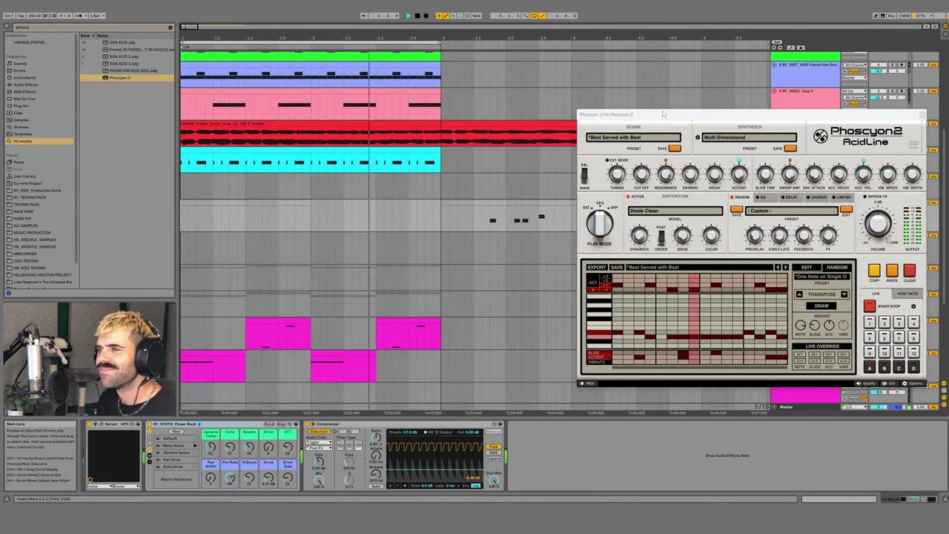
key("space")
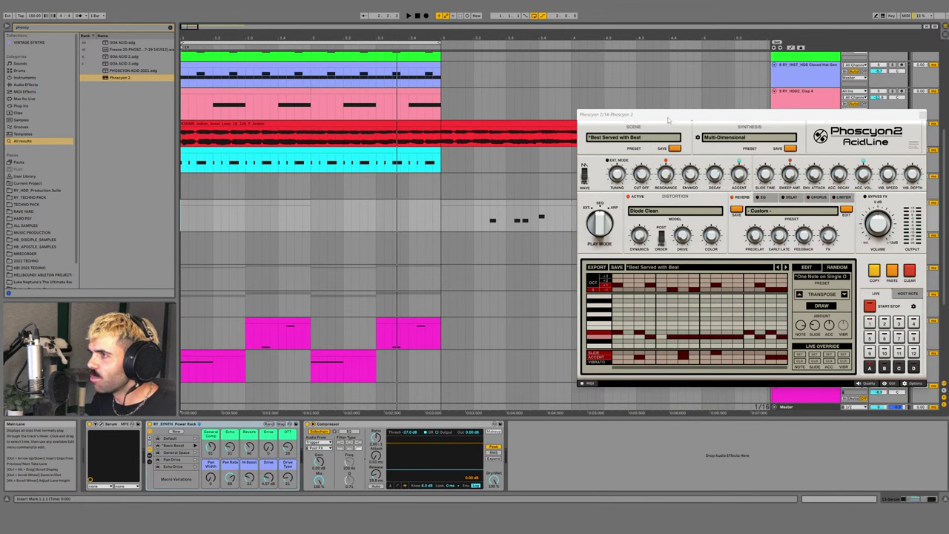
- Export the Phoscyon 2 pattern as MIDI to the start of the Serum track, duplicate the clip once and close the Phoscyon 2 window
left_click_drag(667, 120, 592, 118)
left_click(527, 266)
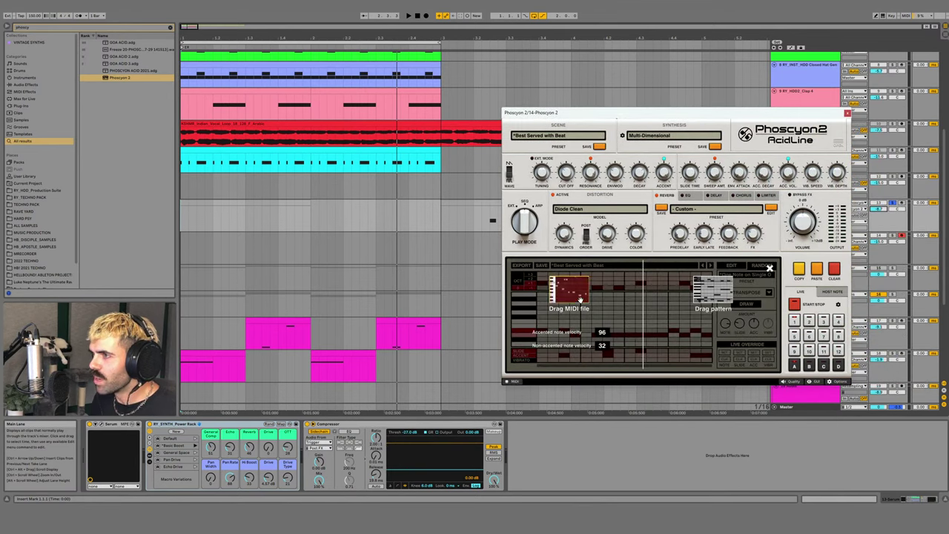
left_click_drag(580, 298, 185, 214)
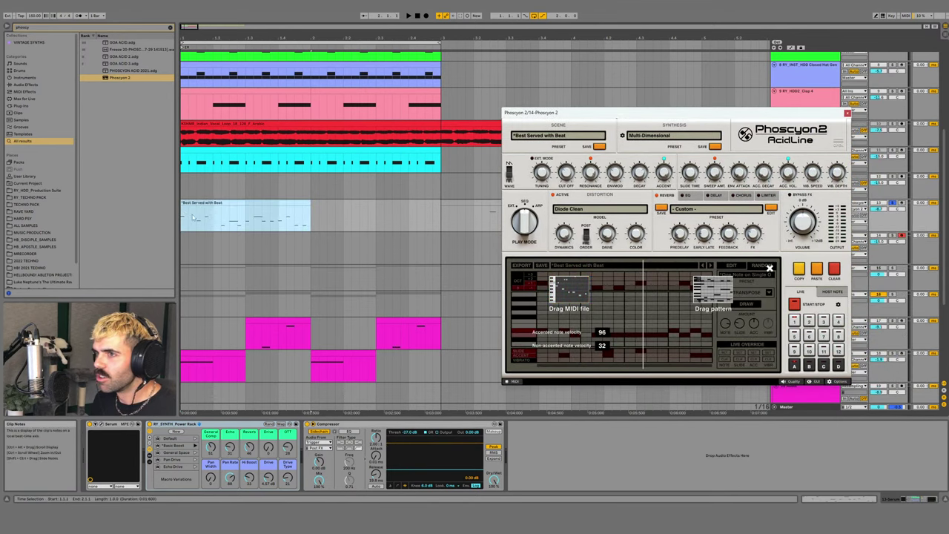
key("ctrl+d")
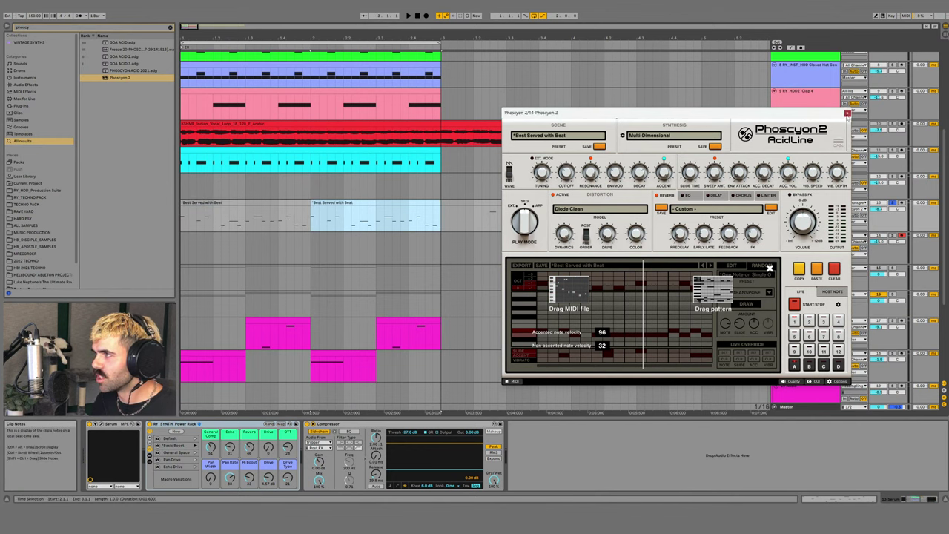
left_click(848, 113)
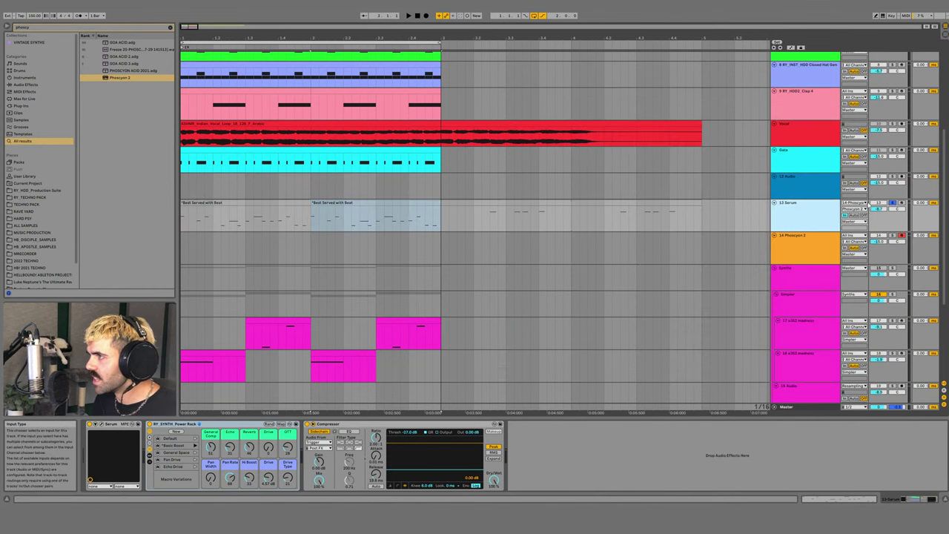
- Switch the Serum track's monitoring to Off and audition the exported MIDI clips
left_click(863, 215)
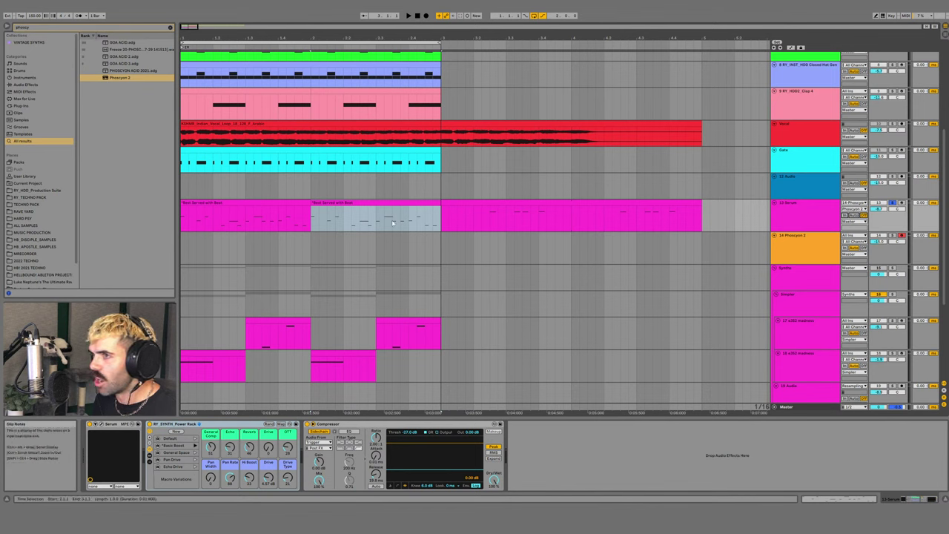
left_click(244, 220)
key("space")
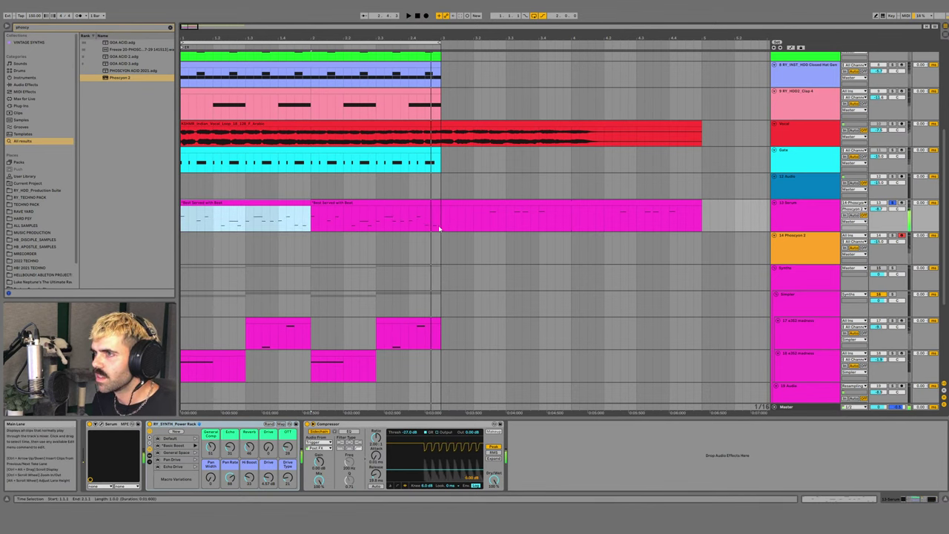
key("space")
- Delete the leftover clip after the two exported clips and play the full loop with the Serum track unsoloed
left_click(551, 204)
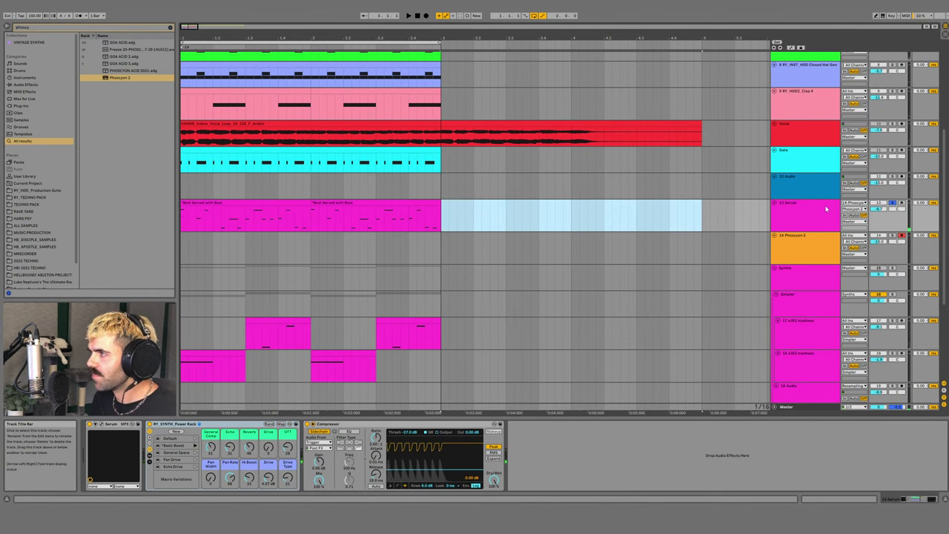
key("Delete")
left_click(239, 202)
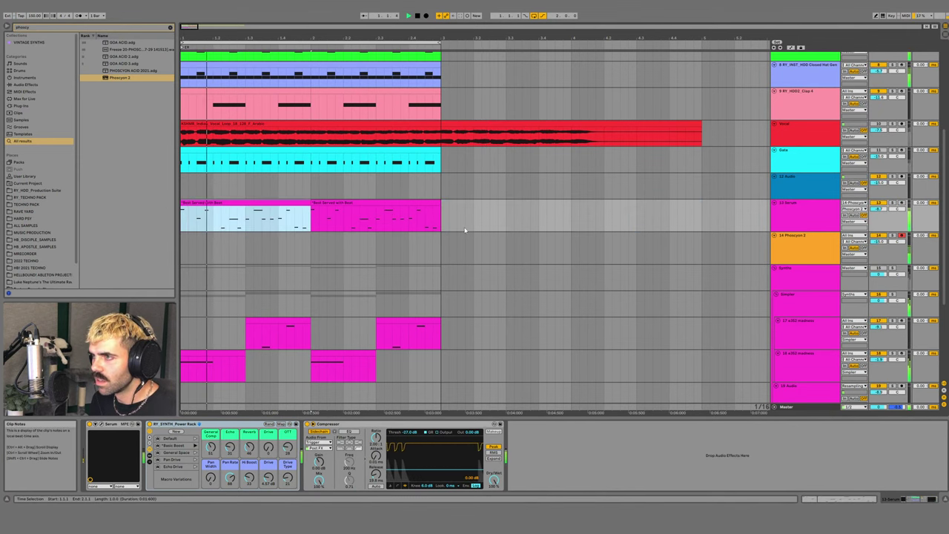
key("space")
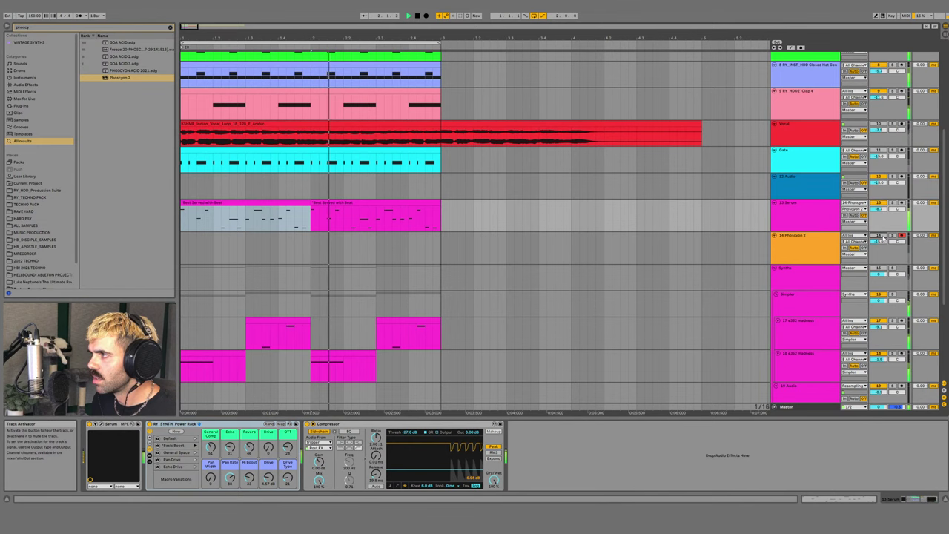
- Reopen Serum and adjust its Cutoff macro together with the velocity modulation of the filter cutoff and envelope 2's decay
left_click(817, 207)
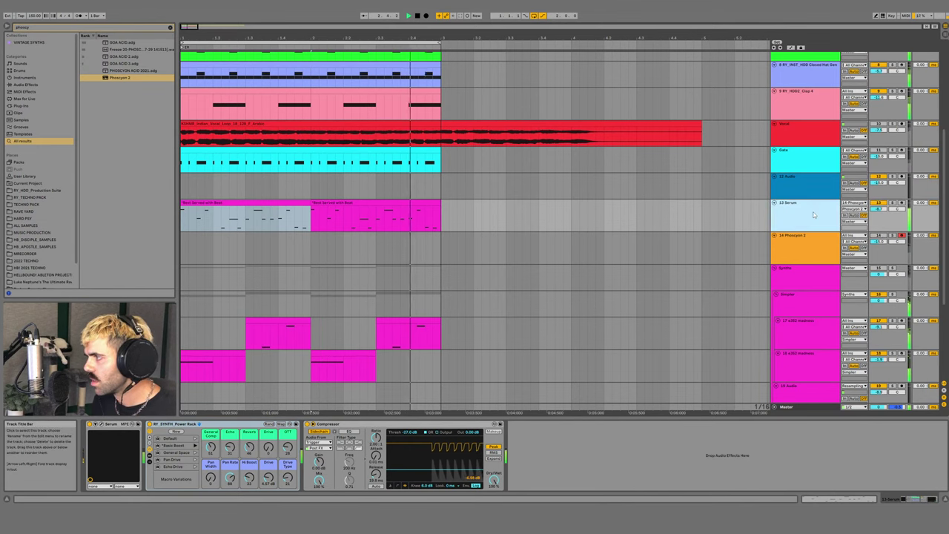
left_click(100, 424)
left_click_drag(188, 268, 192, 232)
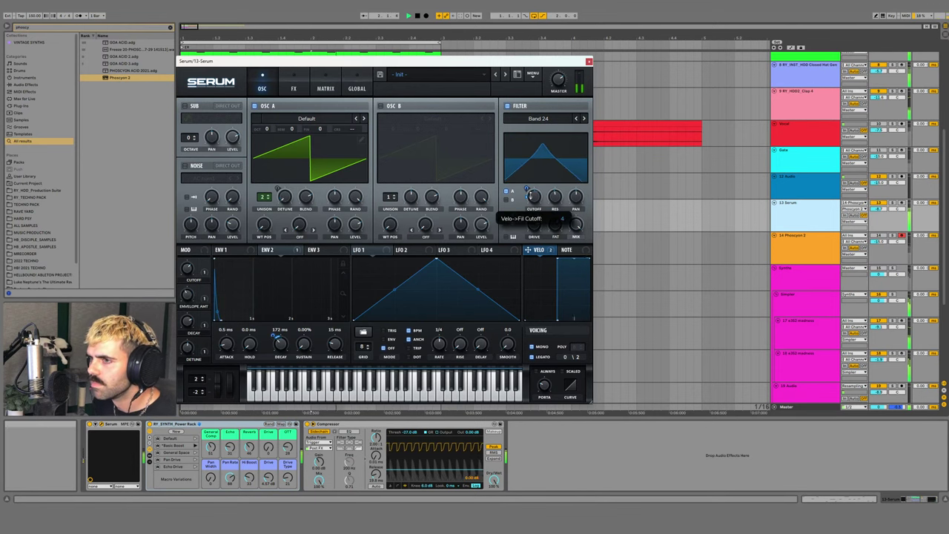
left_click_drag(275, 335, 277, 337)
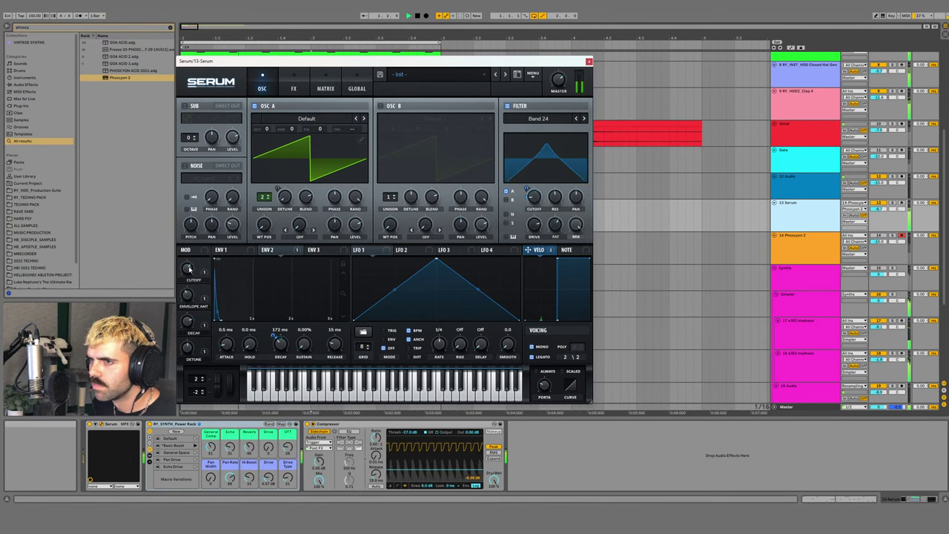
mouse_move(187, 270)
left_mouse_down()
mouse_move(180, 292)
mouse_move(190, 280)
left_mouse_up()
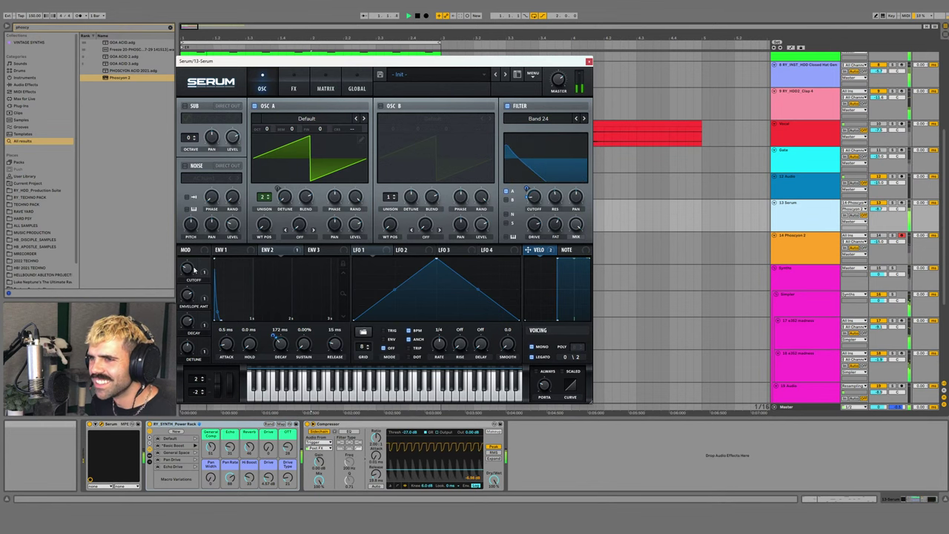
- Make a last adjustment to Serum's Cutoff macro while the loop plays, stop playback and close the Serum window
left_click_drag(194, 268, 192, 262)
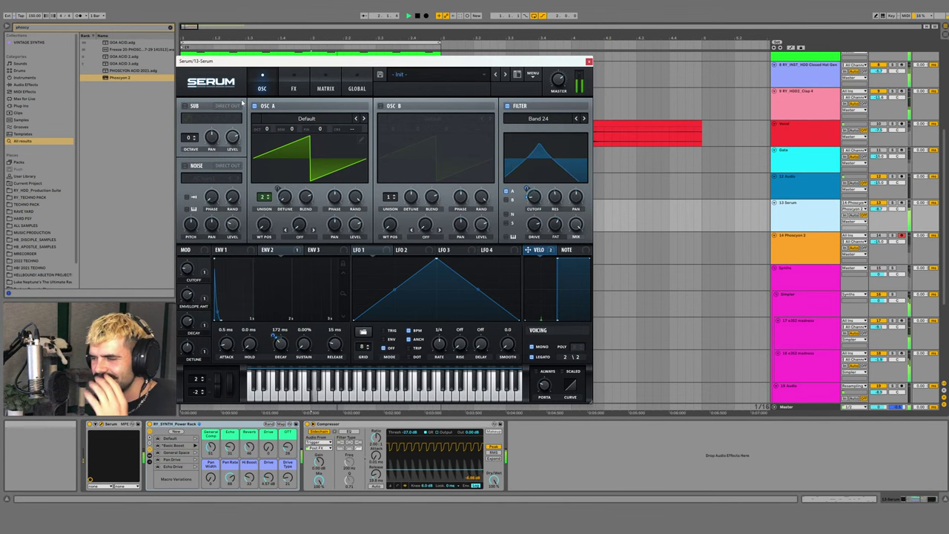
left_click_drag(332, 61, 340, 59)
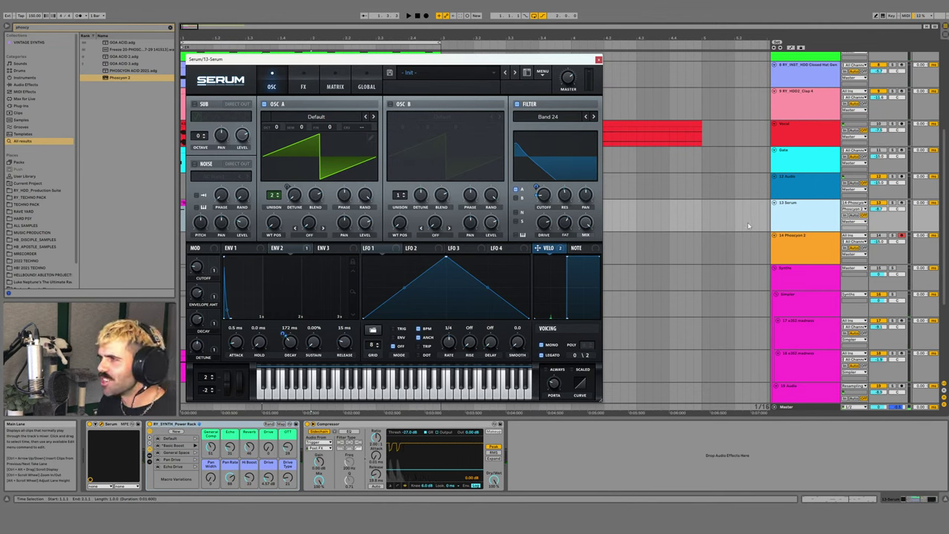
left_click(790, 263)
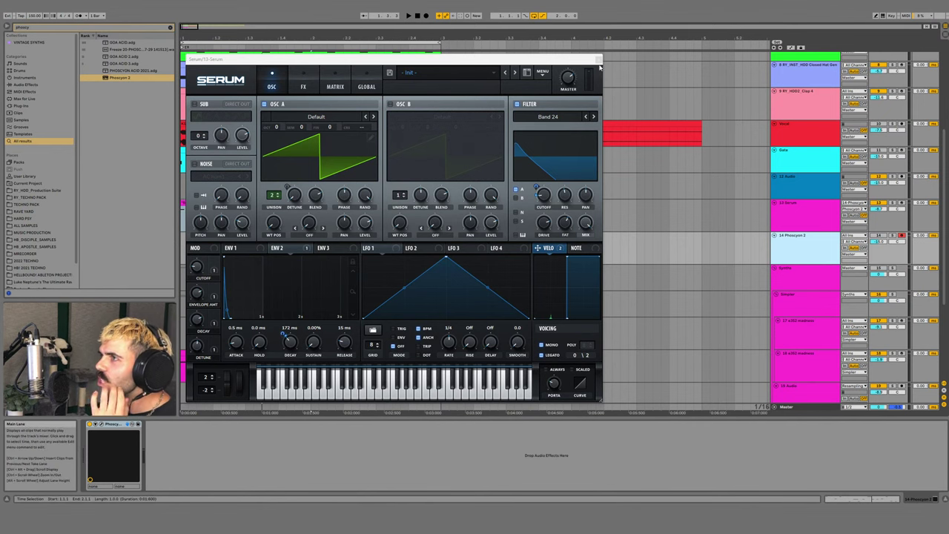
left_click(599, 59)
left_click(464, 295)
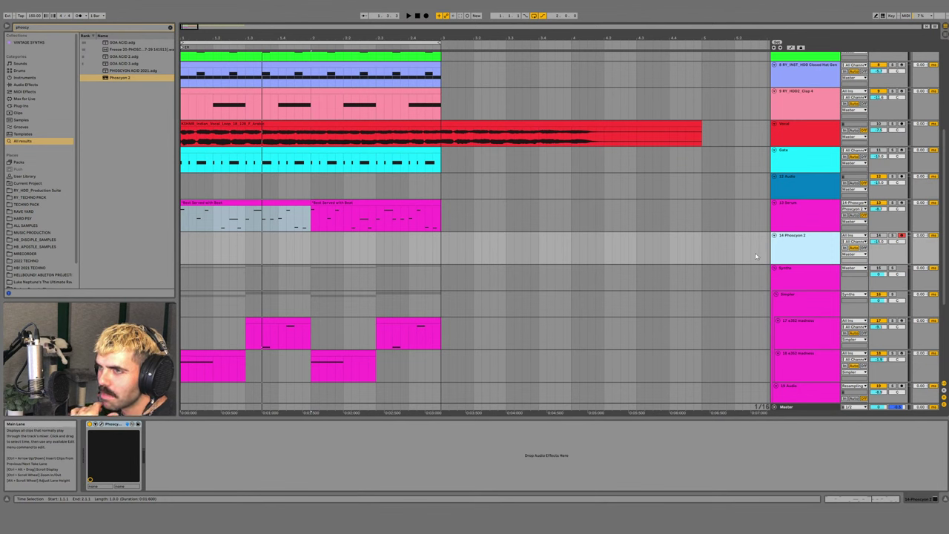
- Solo the Serum track and play it while toggling RY_SYNTH_Power Rack to compare the sound with and without it
left_click(784, 220)
left_click(800, 224)
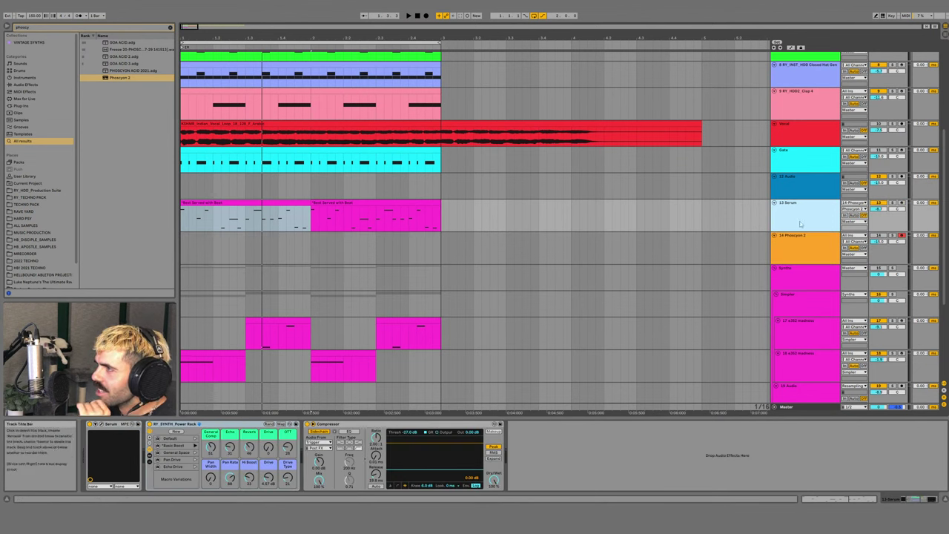
left_click(236, 343)
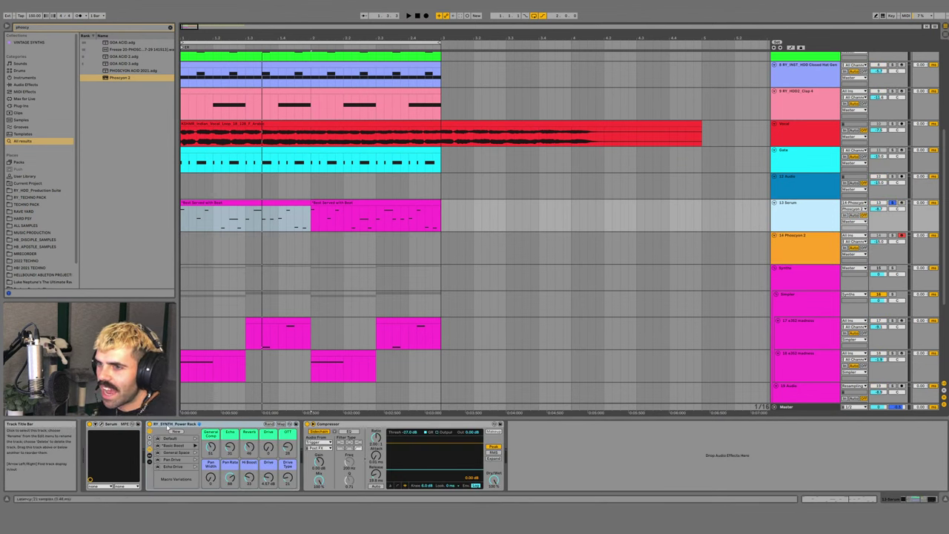
key("space")
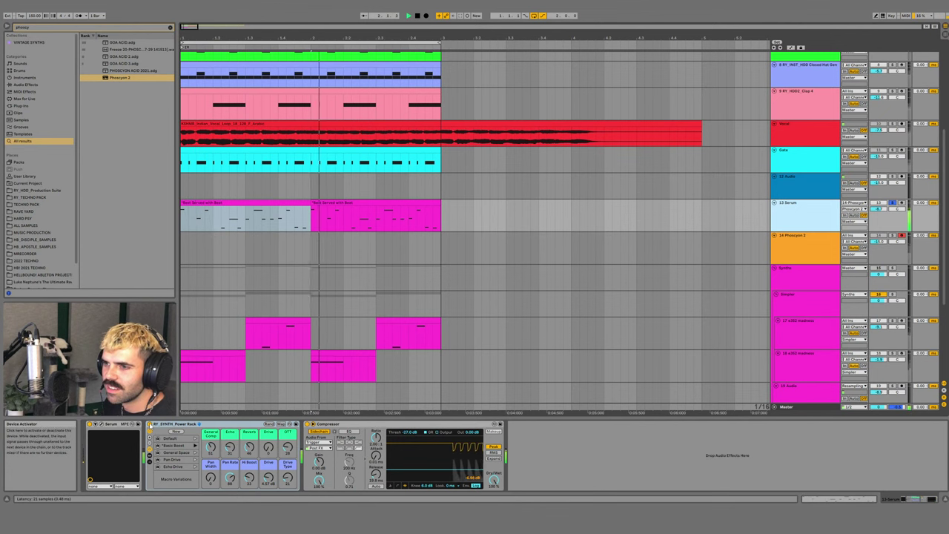
left_click(151, 424)
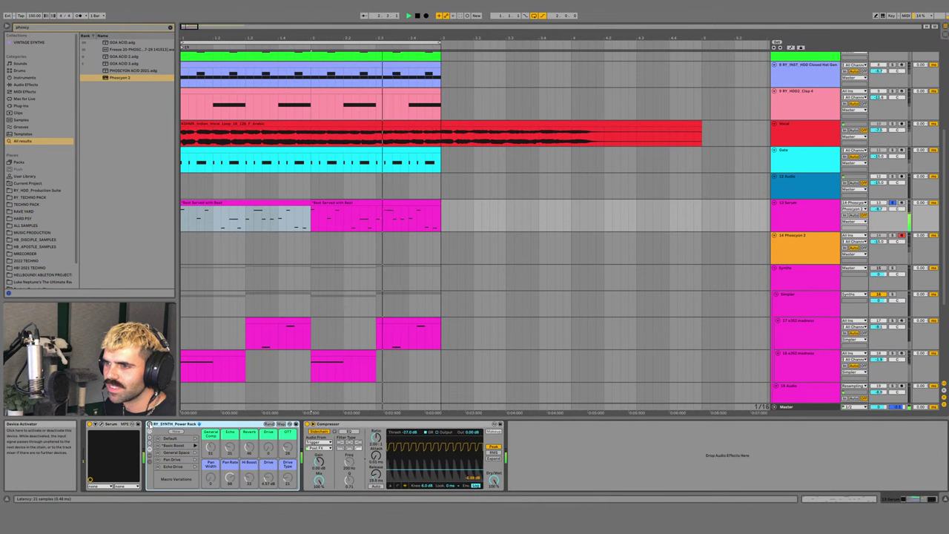
key("space")
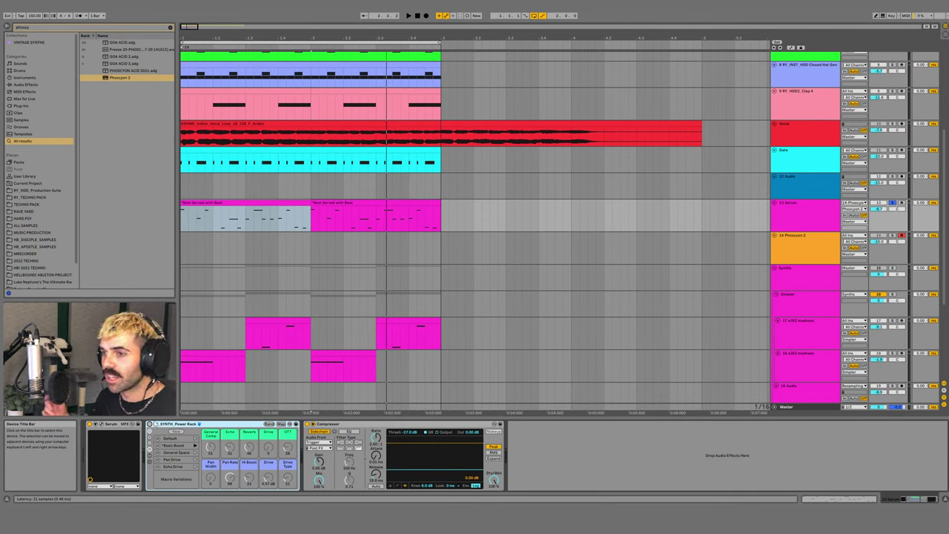
- Show the devices inside RY_SYNTH_Power Rack and look through its effect chain from the Reverb to the Saturators
left_click(150, 456)
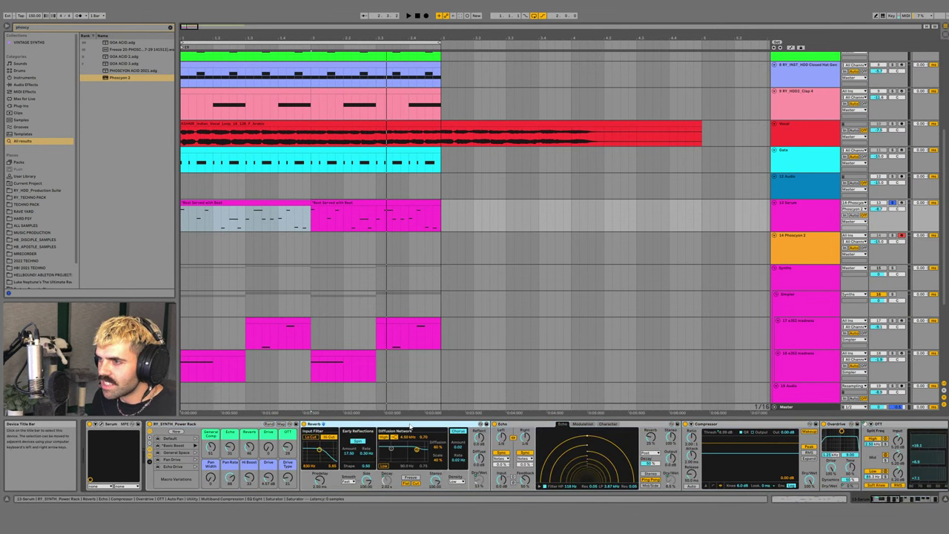
double_click(304, 443)
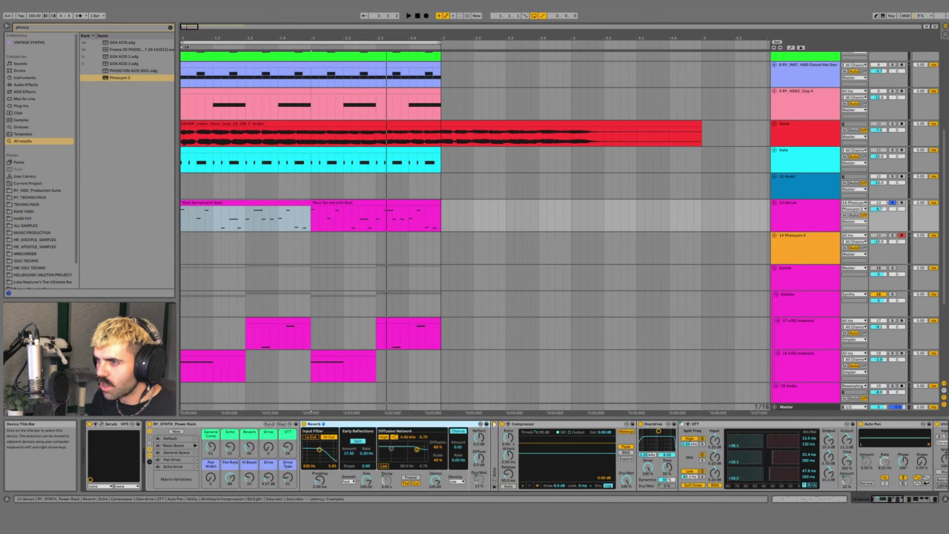
double_click(495, 441)
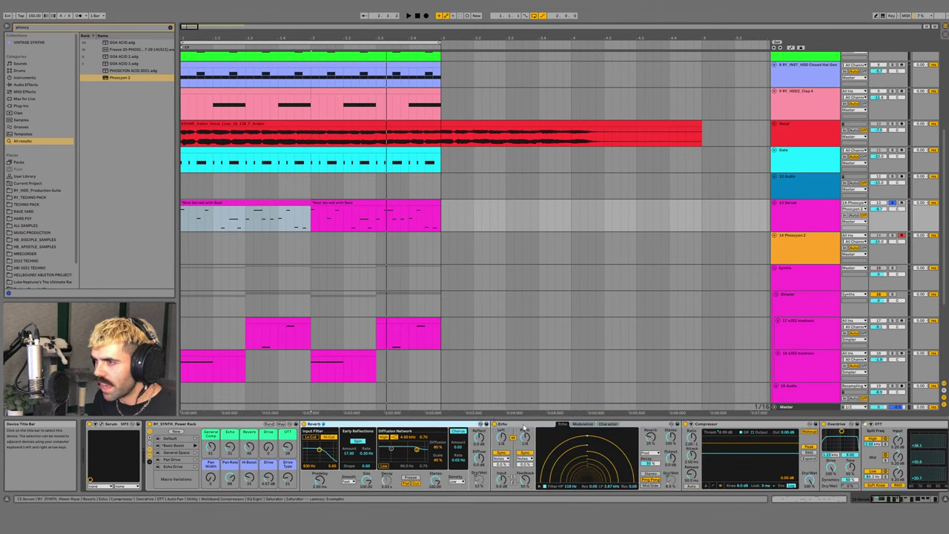
scroll(524, 429, "right", 5)
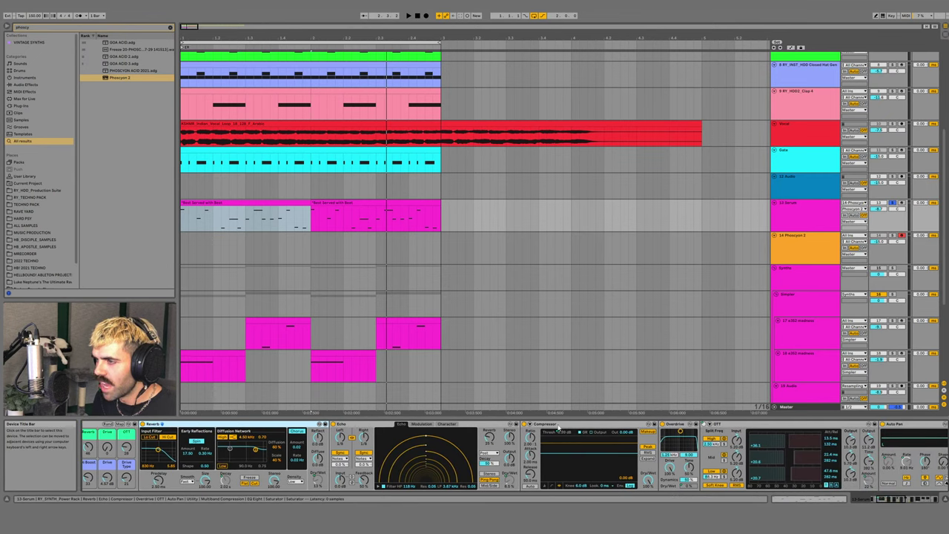
scroll(559, 428, "right", 5)
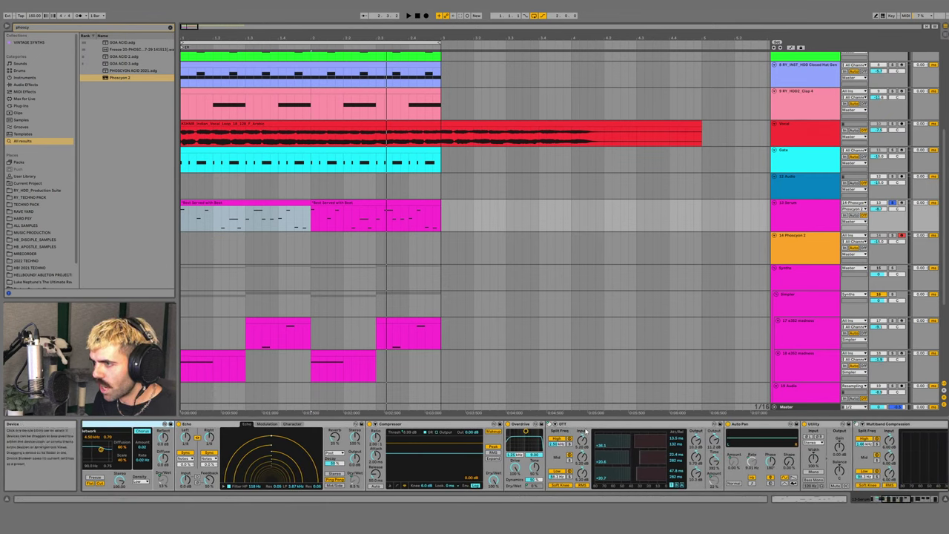
scroll(522, 426, "right", 5)
scroll(401, 452, "right", 10)
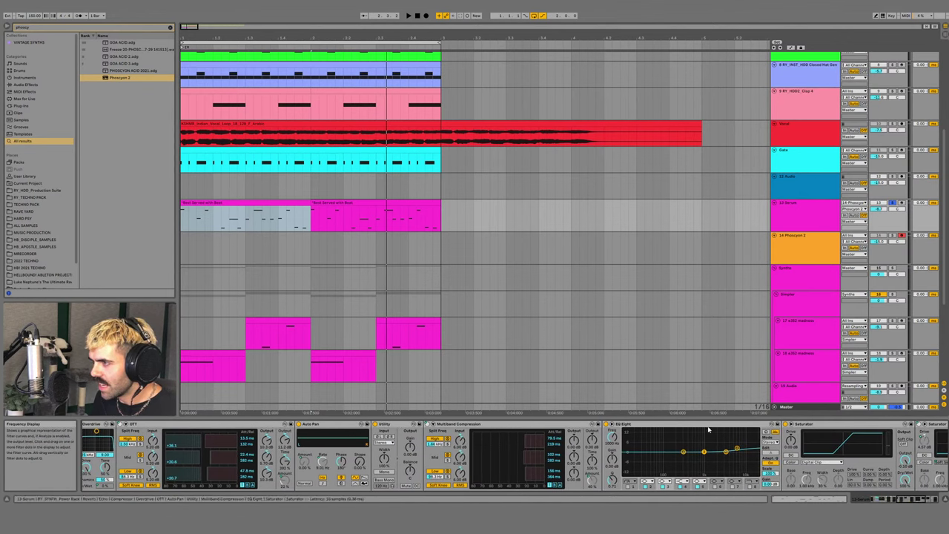
scroll(651, 430, "right", 5)
scroll(649, 432, "left", 10)
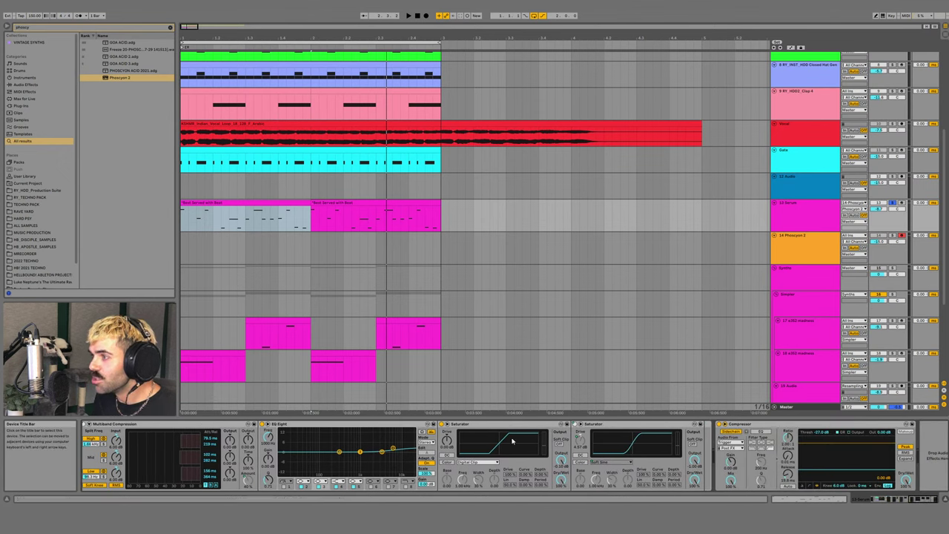
scroll(636, 439, "left", 10)
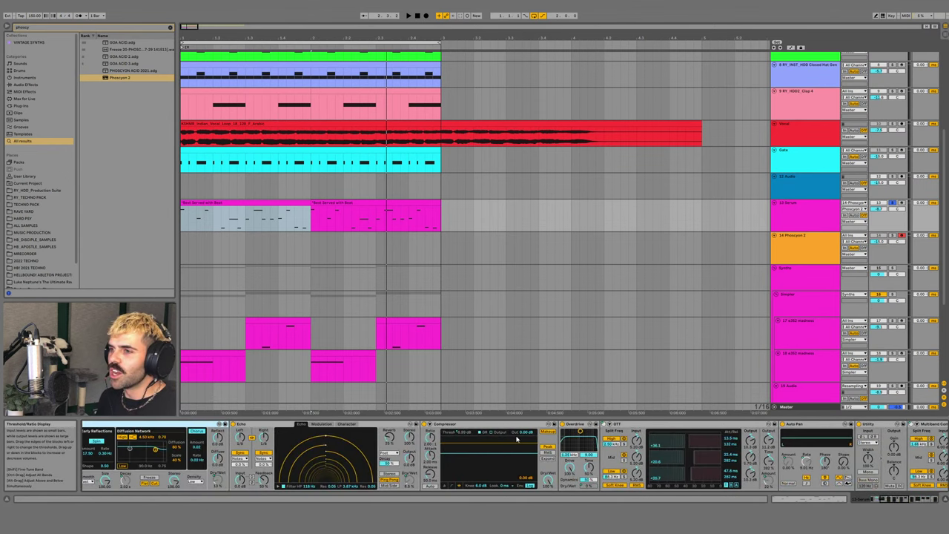
- Recall the rack's Default macro variation, audition the synth with the rack bypassed and switch the rack back on
scroll(324, 445, "left", 10)
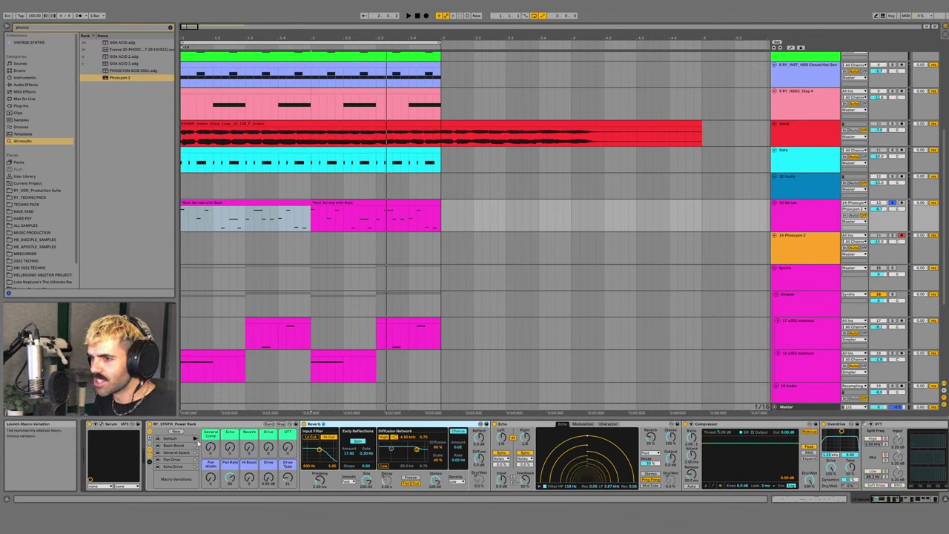
key("space")
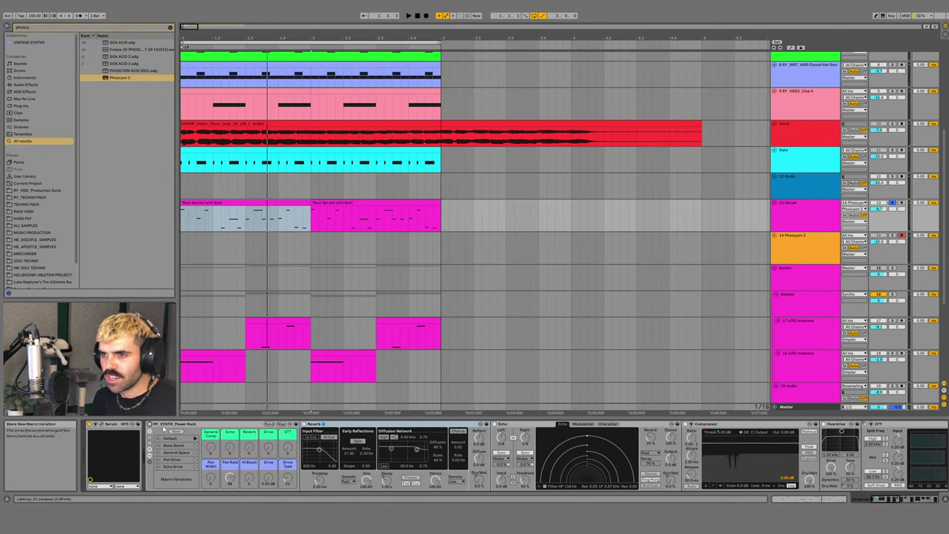
left_click(150, 424)
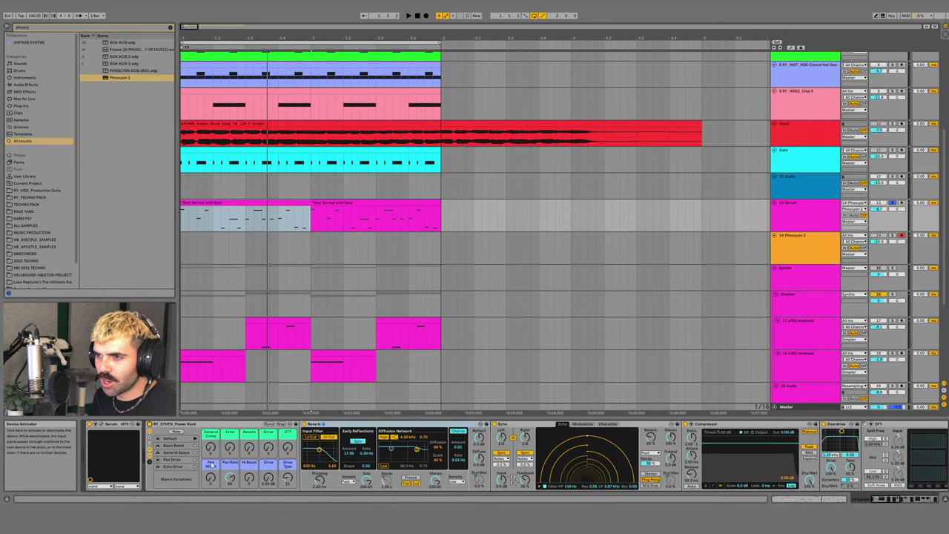
- Fold all rack devices ahead of Multiband Compression except the Compressor and sweep the General Comp macro to see which parameters it moves
mouse_move(212, 448)
left_mouse_down()
mouse_move(212, 432)
mouse_move(213, 450)
left_mouse_up()
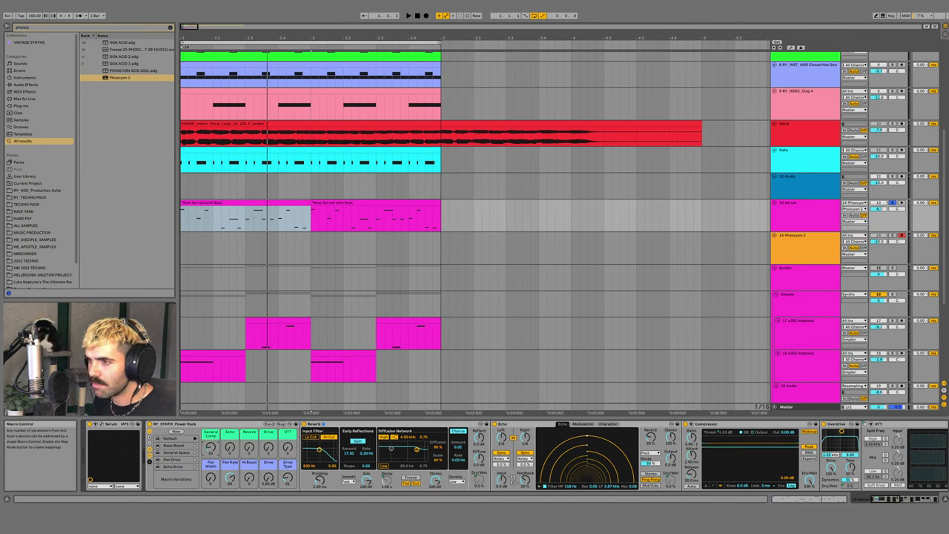
scroll(457, 433, "right", 5)
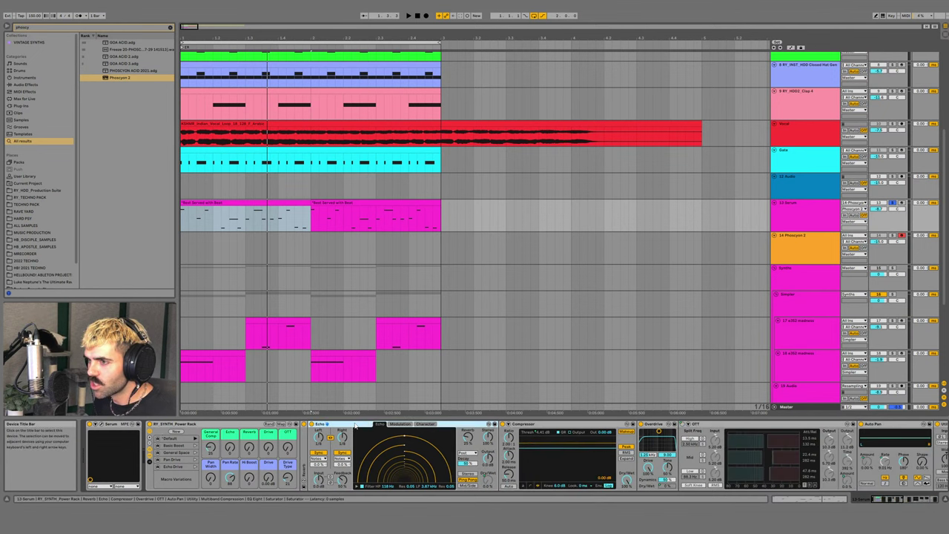
scroll(490, 438, "right", 5)
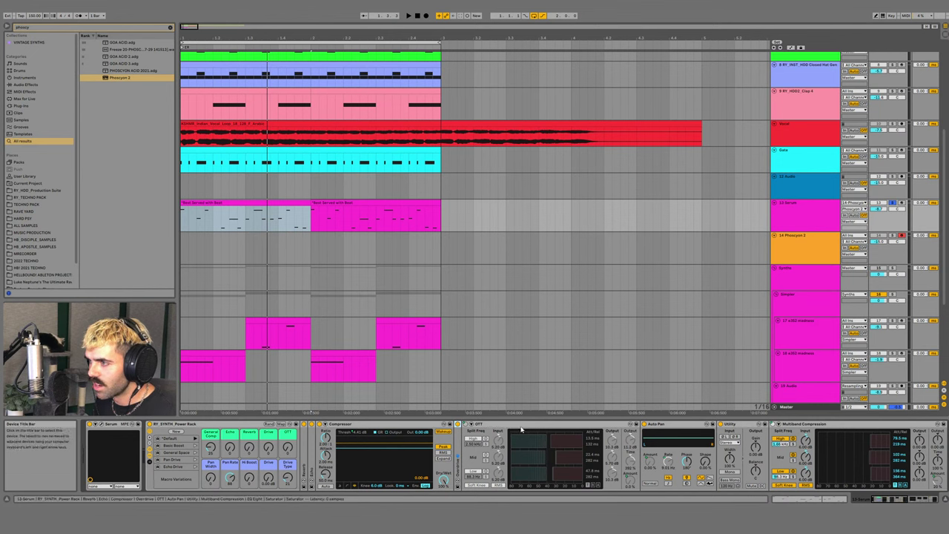
scroll(504, 437, "right", 5)
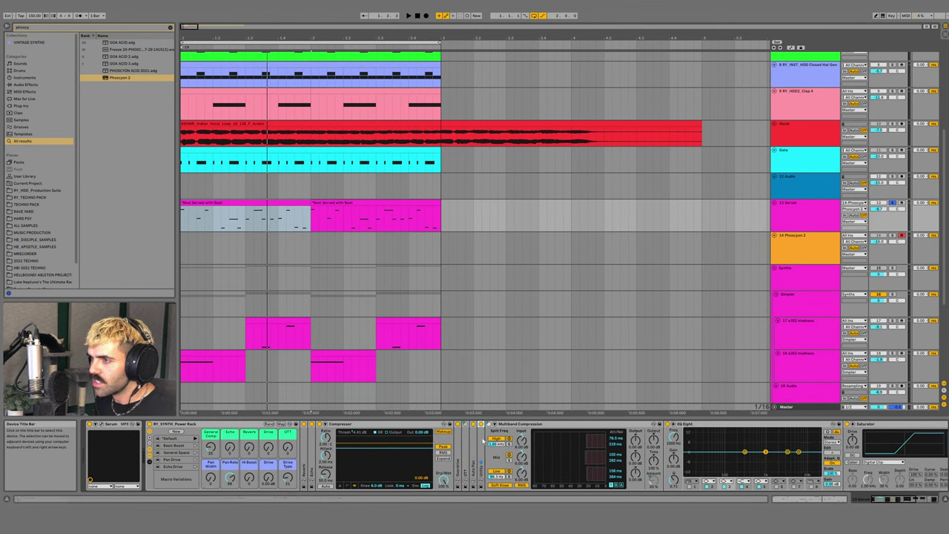
mouse_move(212, 452)
left_mouse_down()
mouse_move(212, 408)
mouse_move(213, 467)
left_mouse_up()
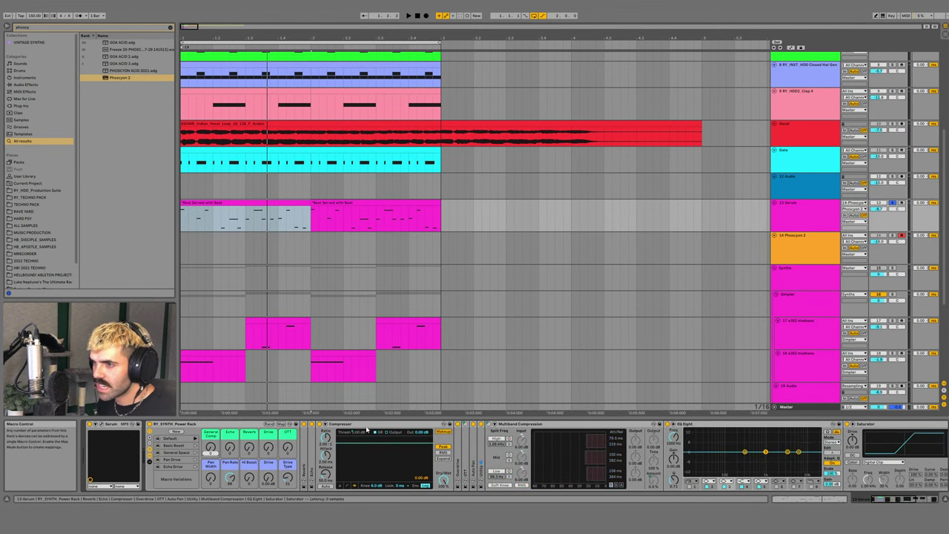
left_click(367, 424)
left_click(534, 425)
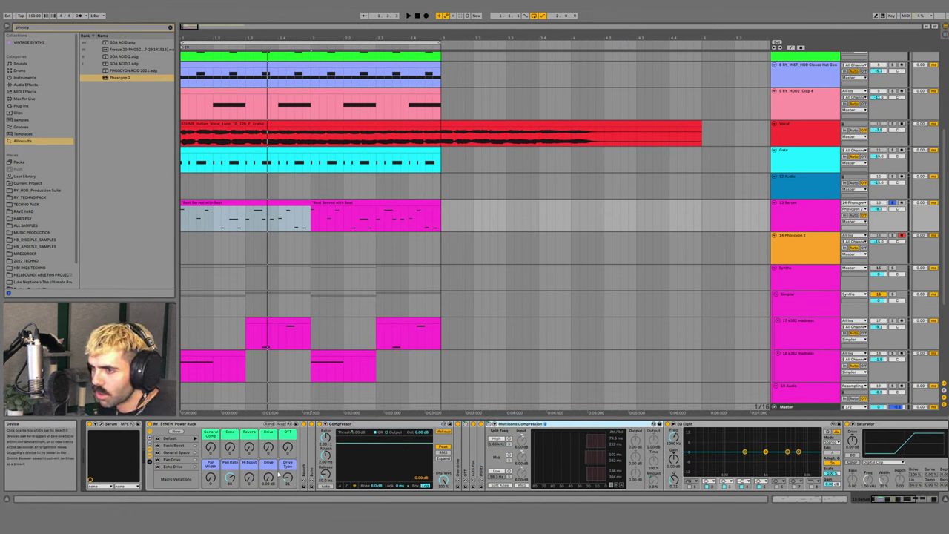
- Audition the soloed synth with the General Comp macro raised, return the macro to 0 and check the Compressor and Multiband Compression
key("space")
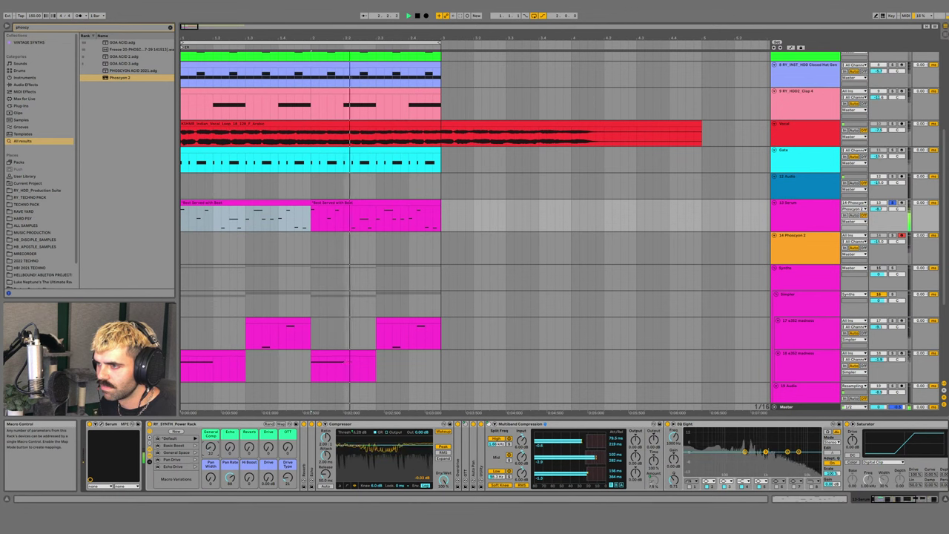
left_click(365, 444)
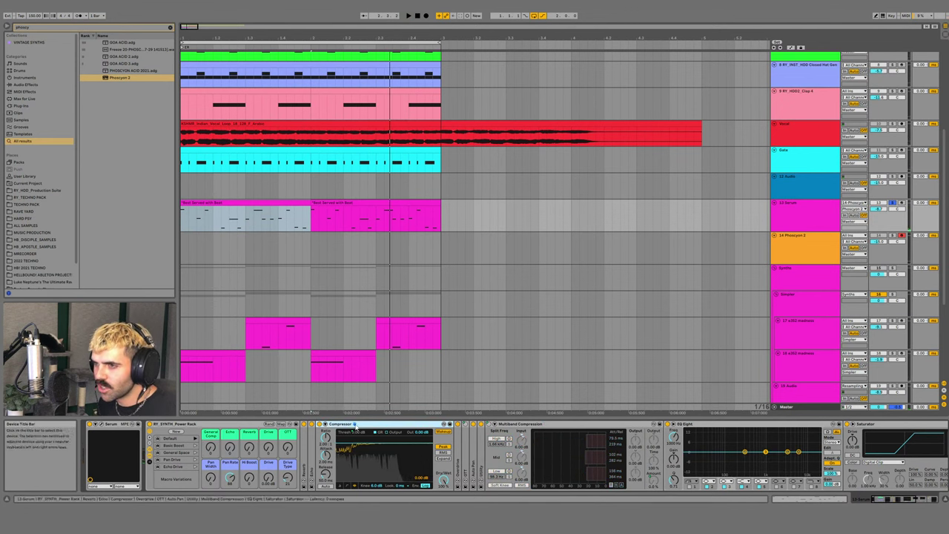
left_click(545, 424)
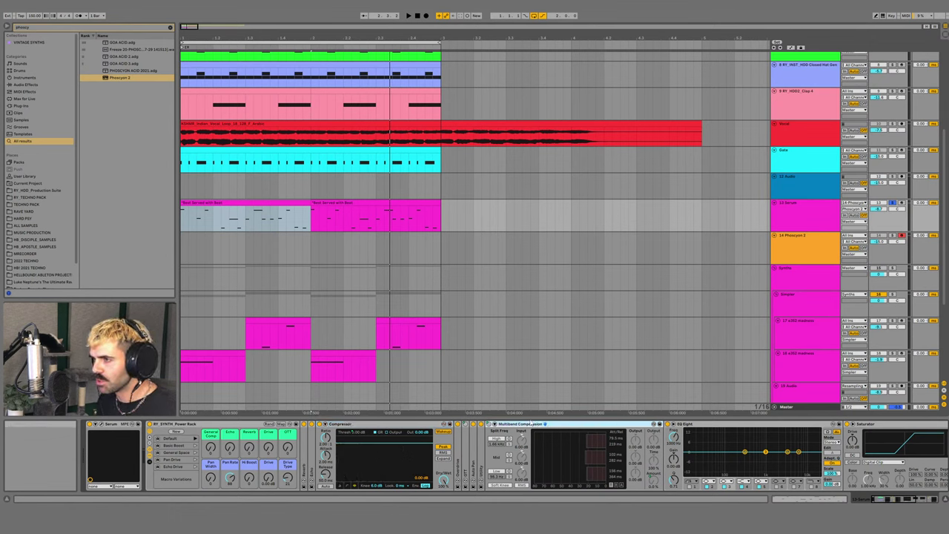
- Unfold the rack's Echo and play the synth while sweeping the Echo macro up and back to 0
double_click(310, 453)
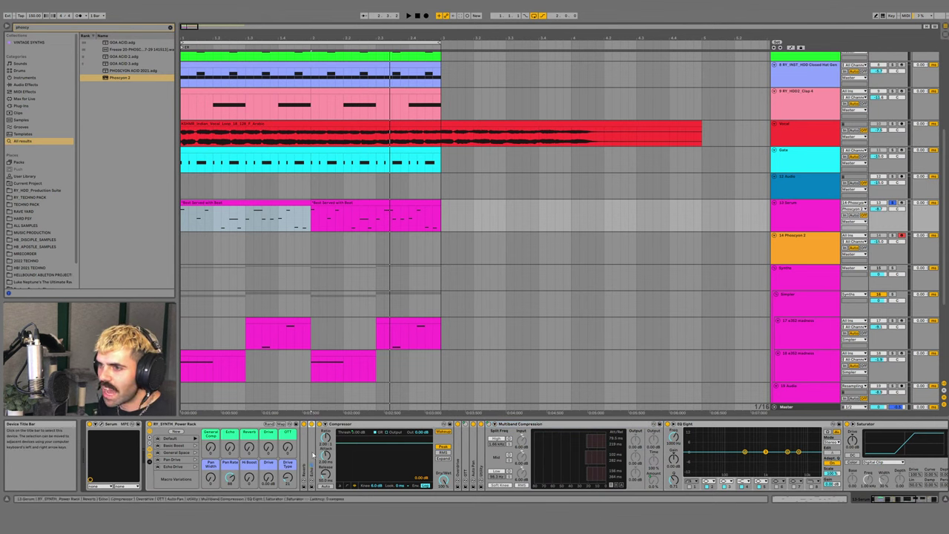
key("space")
left_click_drag(230, 448, 230, 403)
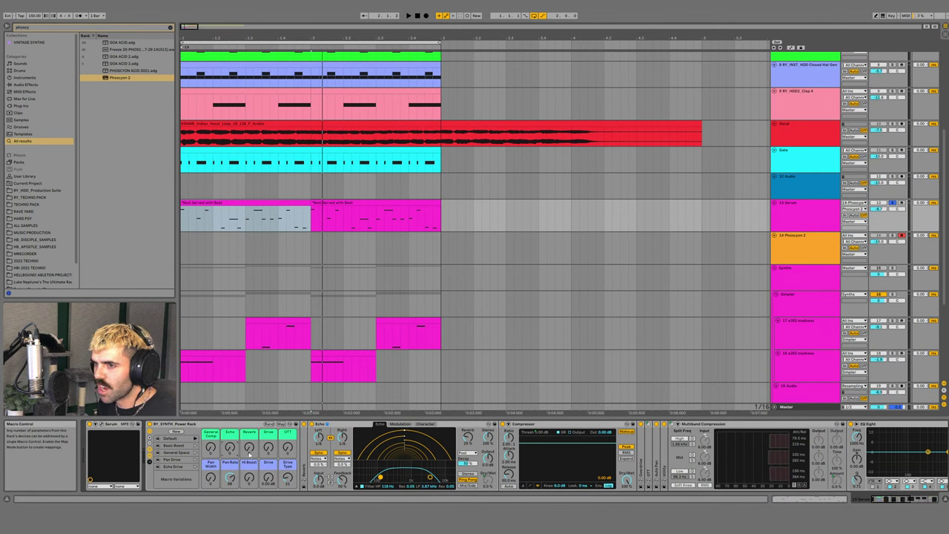
- Unfold the rack's Reverb, fold the Echo and play the synth while sweeping the Reverb macro up to 127 and back to 0
double_click(303, 460)
double_click(507, 427)
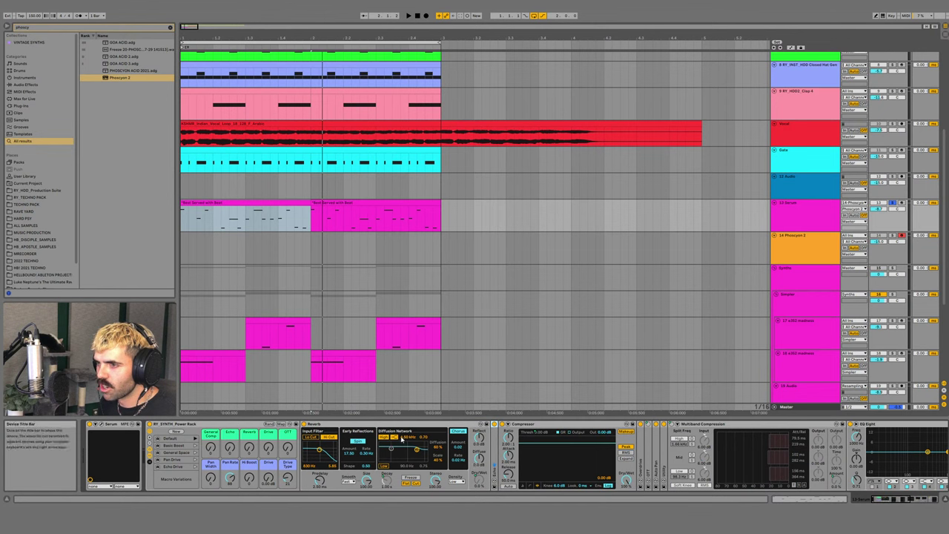
key("space")
left_click_drag(248, 447, 249, 400)
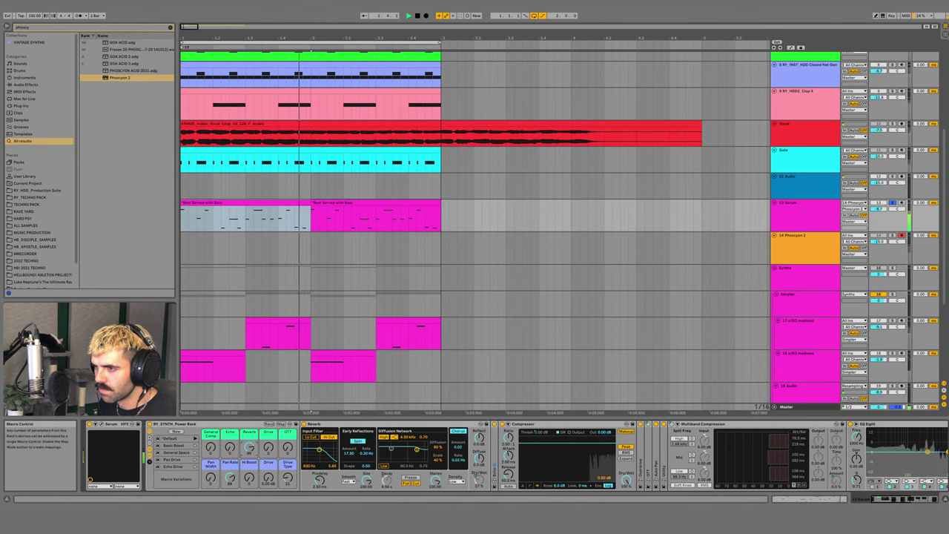
left_click_drag(249, 447, 249, 465)
key("space")
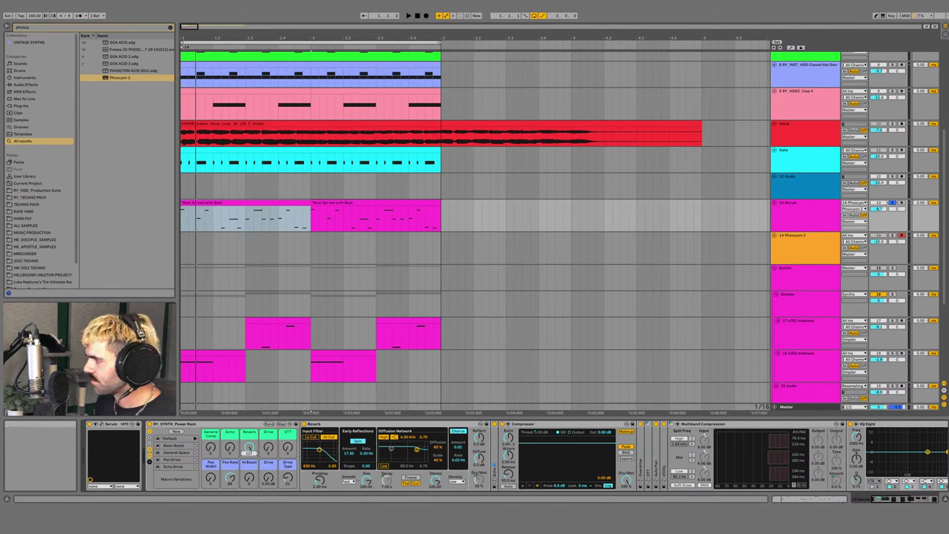
key("space")
left_click_drag(249, 447, 249, 482)
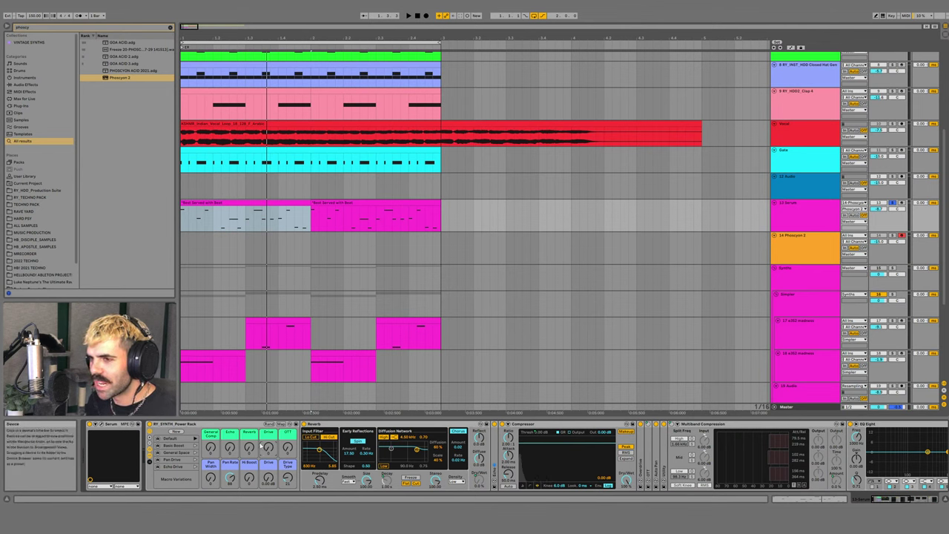
- Fold the Reverb and Compressor, unfold the rack's Overdrive and play the synth while sweeping the first-row Drive macro up and back to 0
key("ctrl+r")
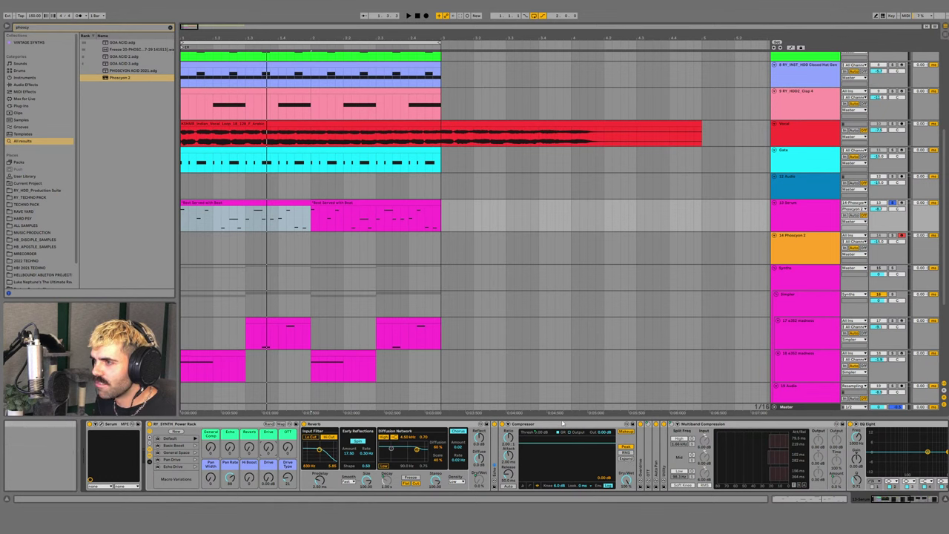
scroll(625, 458, "right", 6)
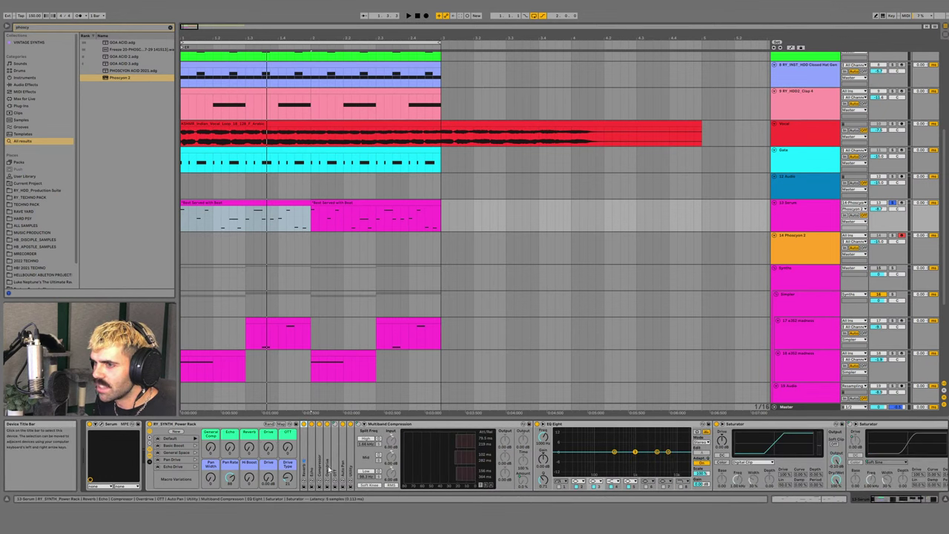
double_click(329, 468)
key("space")
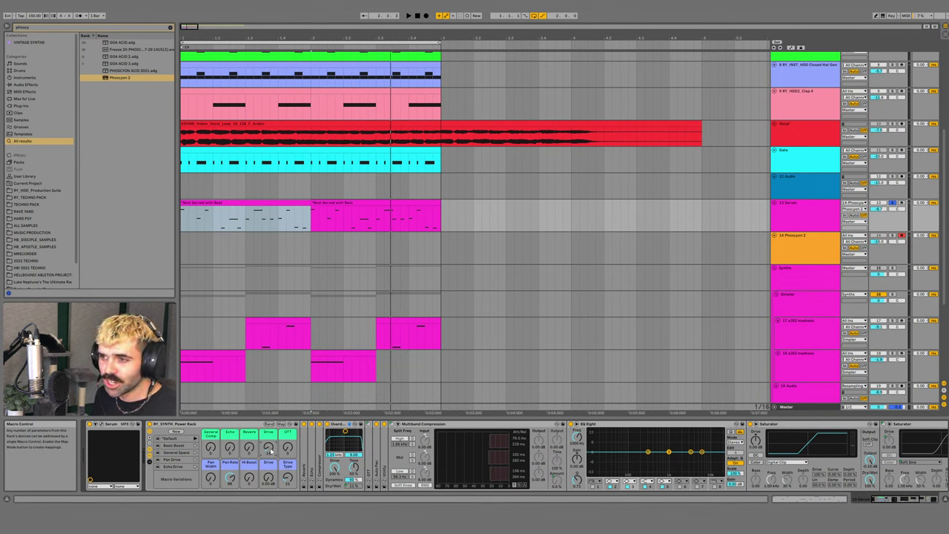
key("space")
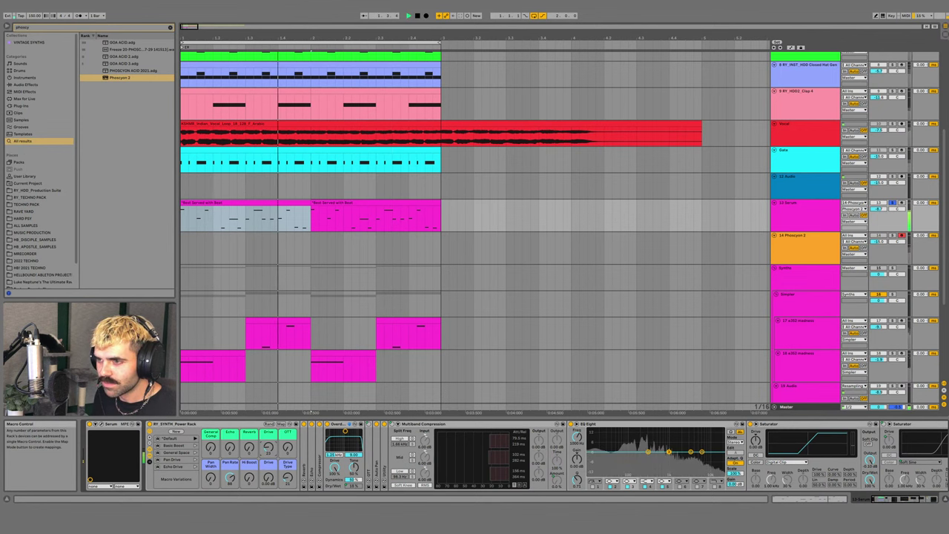
left_click_drag(271, 450, 271, 447)
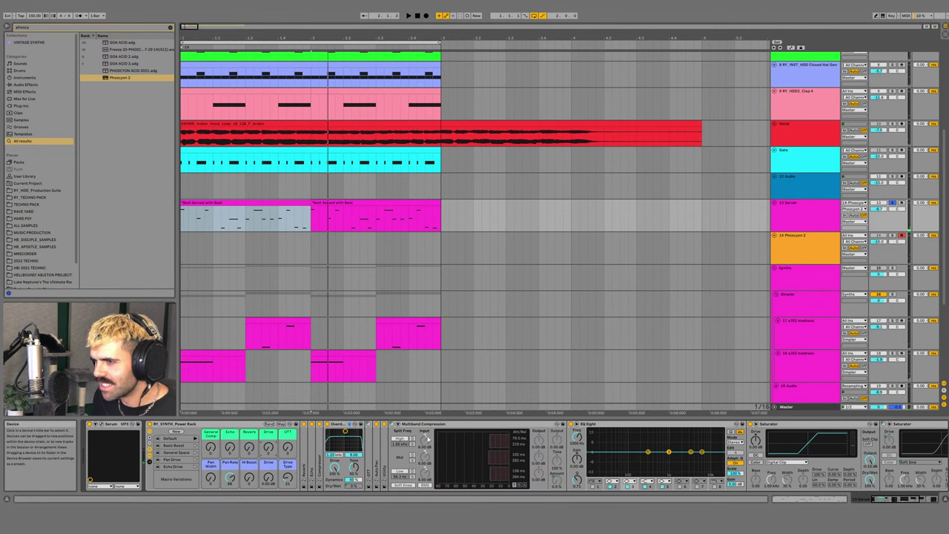
- Fold Multiband Compression, unfold the rack's OTT and play the synth while sweeping the OTT macro up and back to 0
left_click(450, 424)
double_click(450, 426)
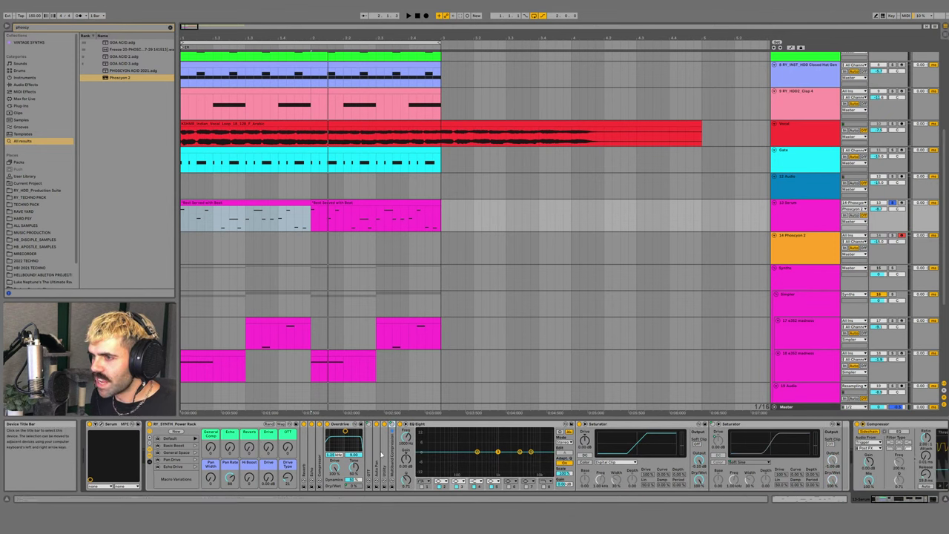
double_click(369, 456)
left_click(288, 447)
key("space")
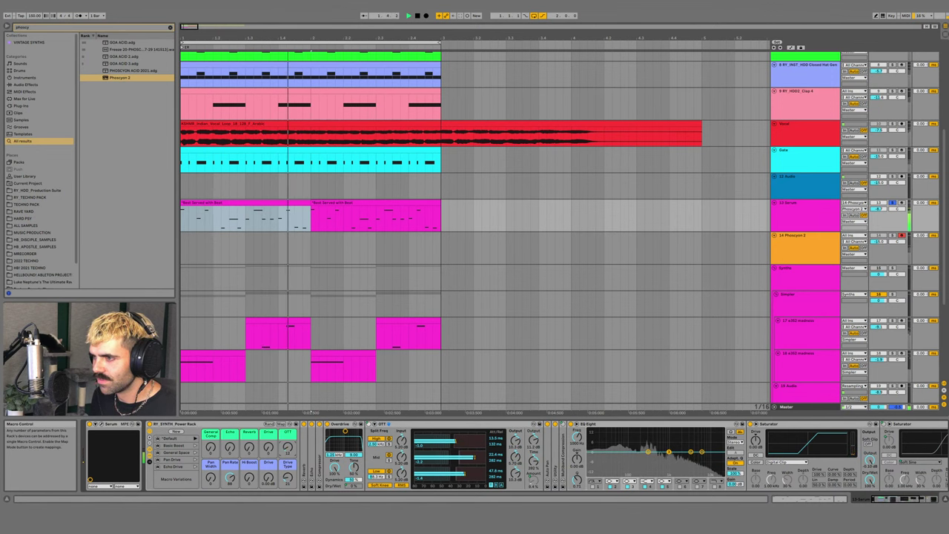
key("space")
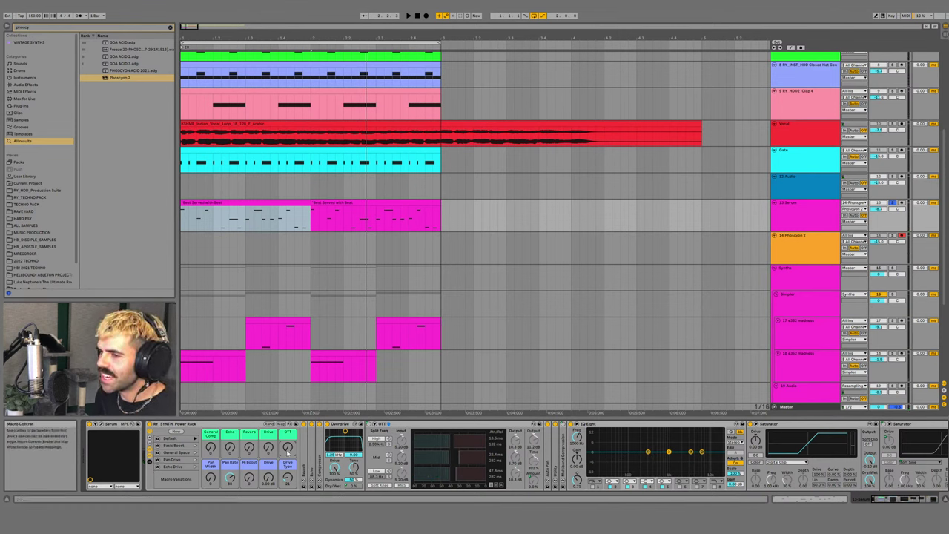
left_click_drag(287, 451, 287, 443)
key("space")
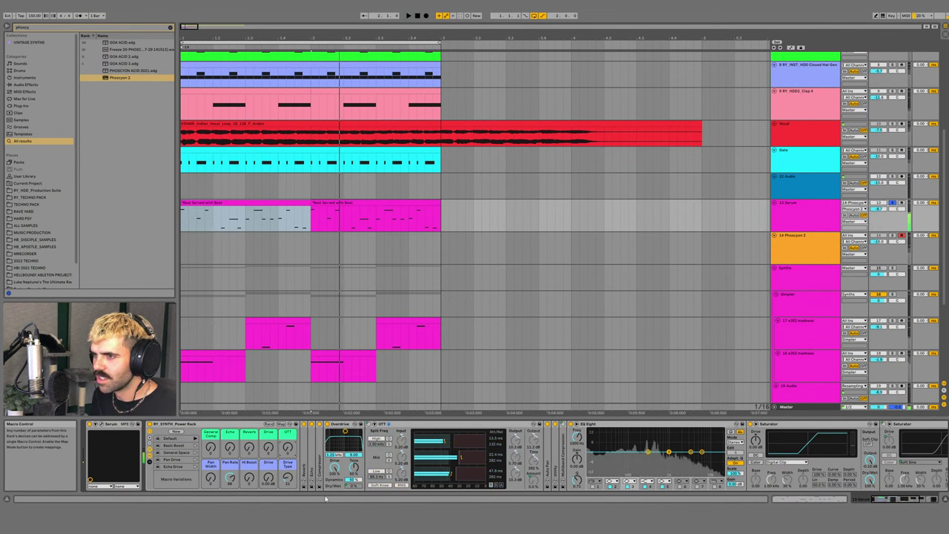
left_click(287, 453)
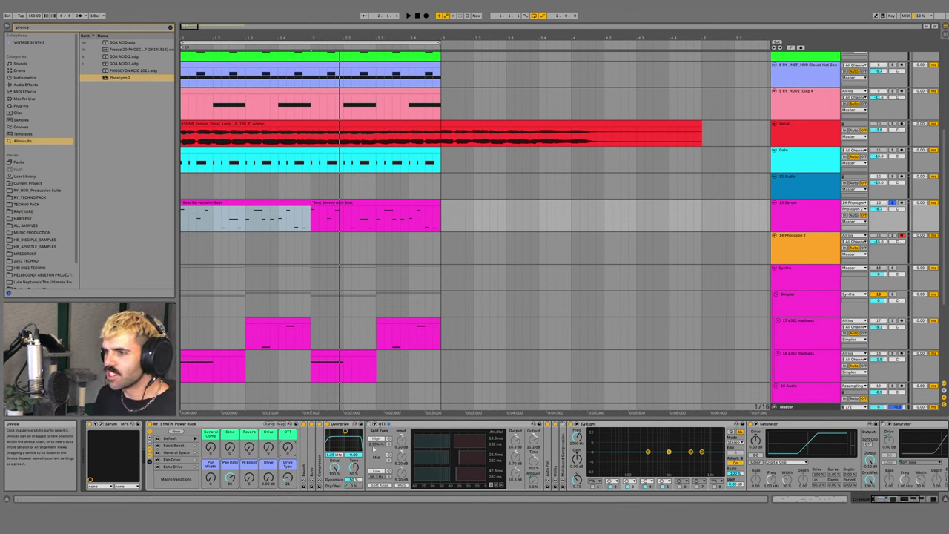
- Unfold Multiband Compression beside the OTT and play the synth again with the OTT macro raised
left_click(563, 423)
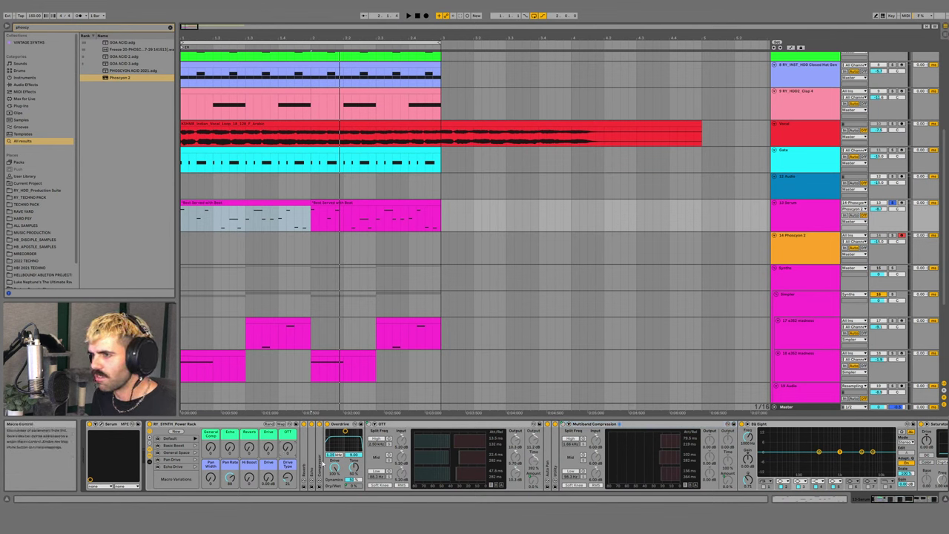
key("space")
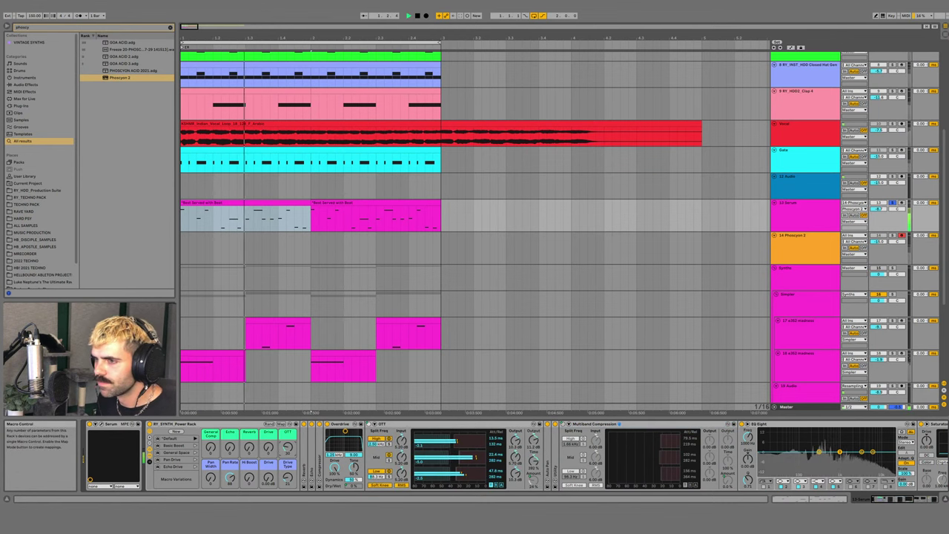
key("space")
- Fold the OTT, unfold the rack's Auto Pan and raise the Echo and Reverb macros
double_click(394, 423)
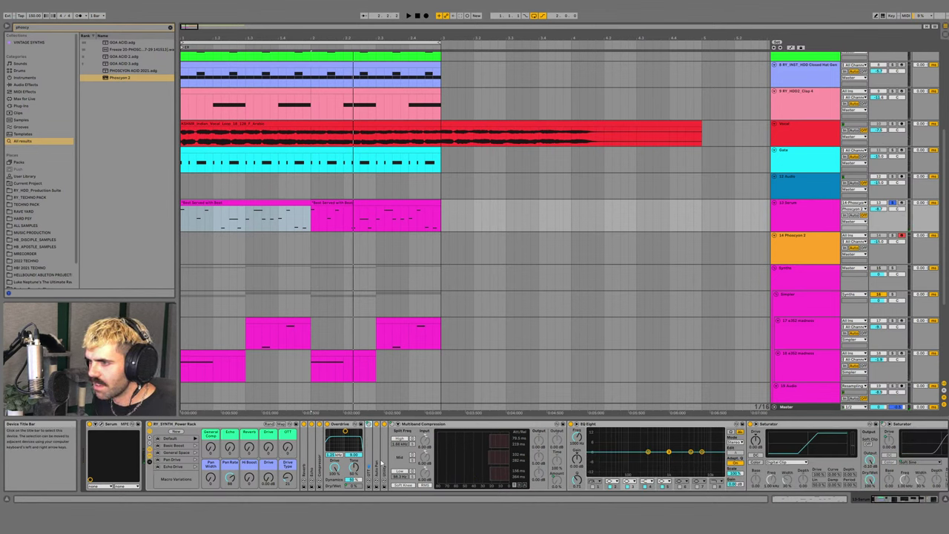
double_click(376, 467)
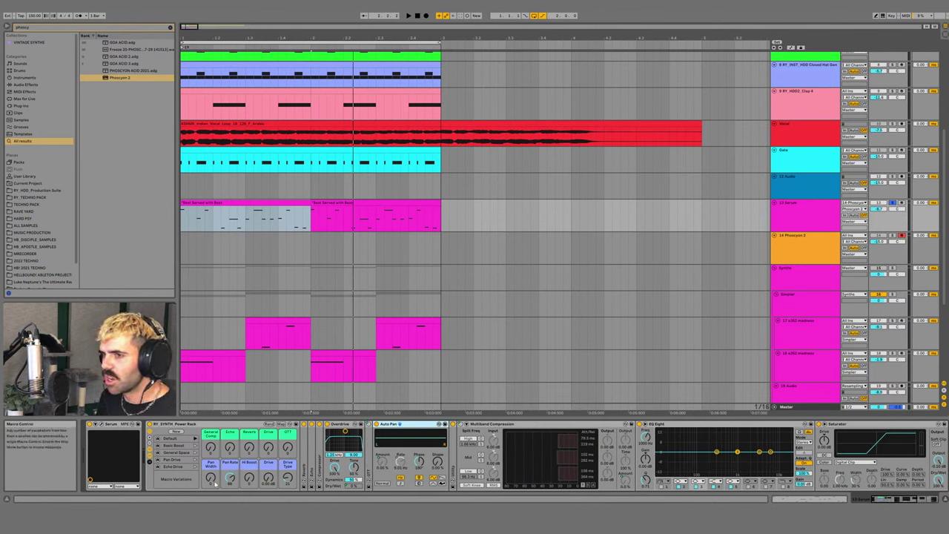
left_click_drag(229, 448, 230, 427)
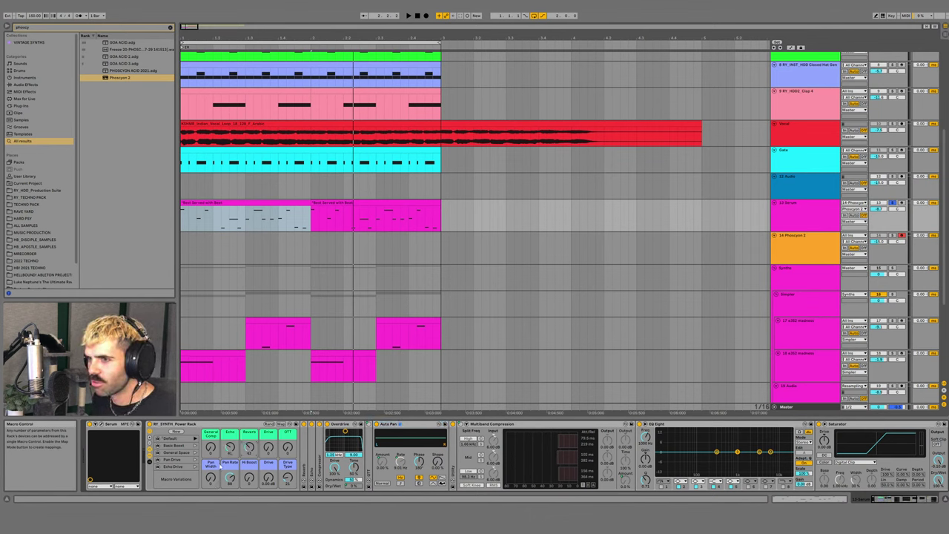
- Play the synth with the rack effects, set Pan Rate to 0, and check the Hi Boost macro on EQ Eight before returning it to 0
key("space")
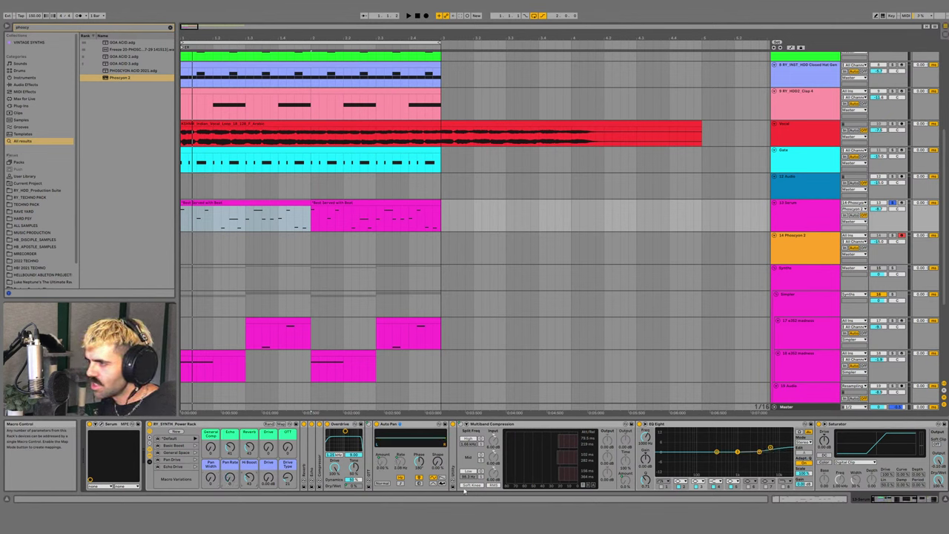
left_click(703, 447)
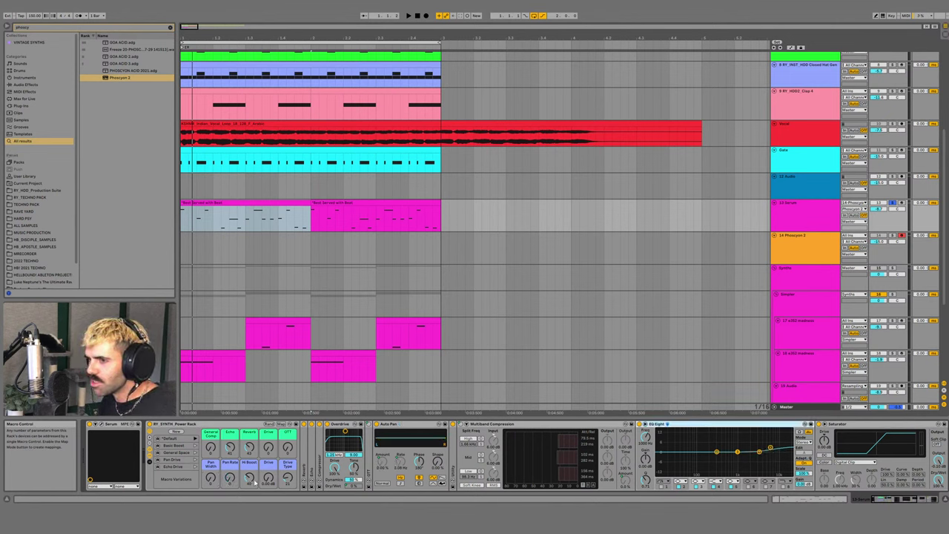
left_click_drag(249, 477, 249, 415)
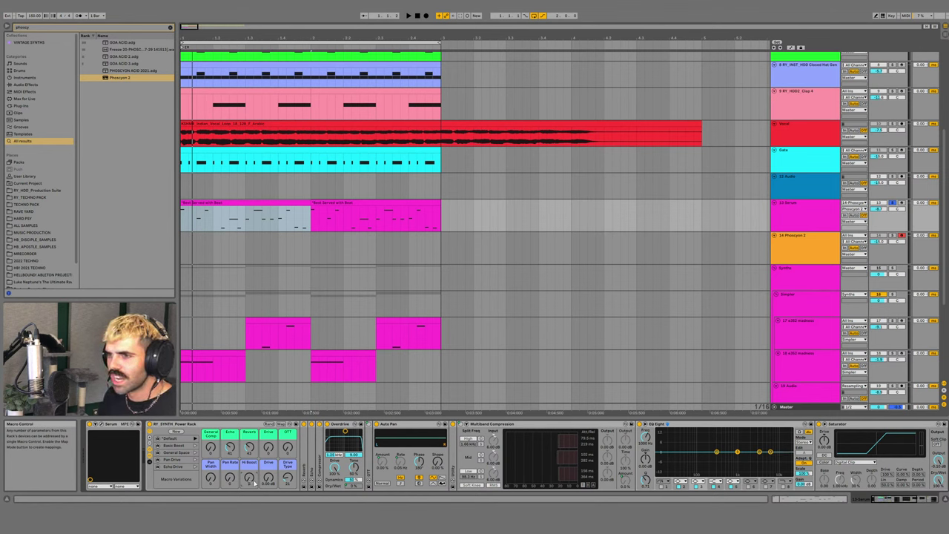
- Fold all rack devices ahead of the two Saturators
scroll(849, 485, "right", 5)
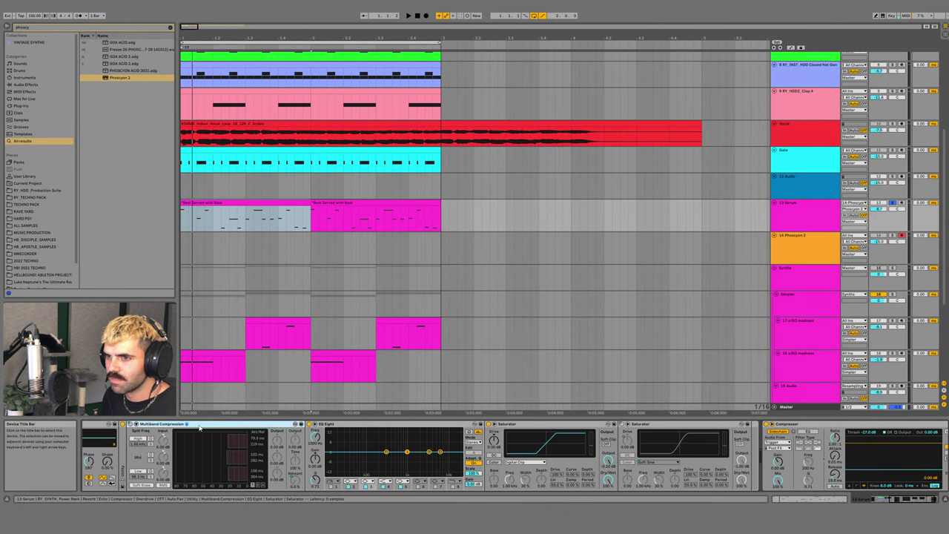
scroll(889, 498, "right", 5)
scroll(918, 495, "left", 5)
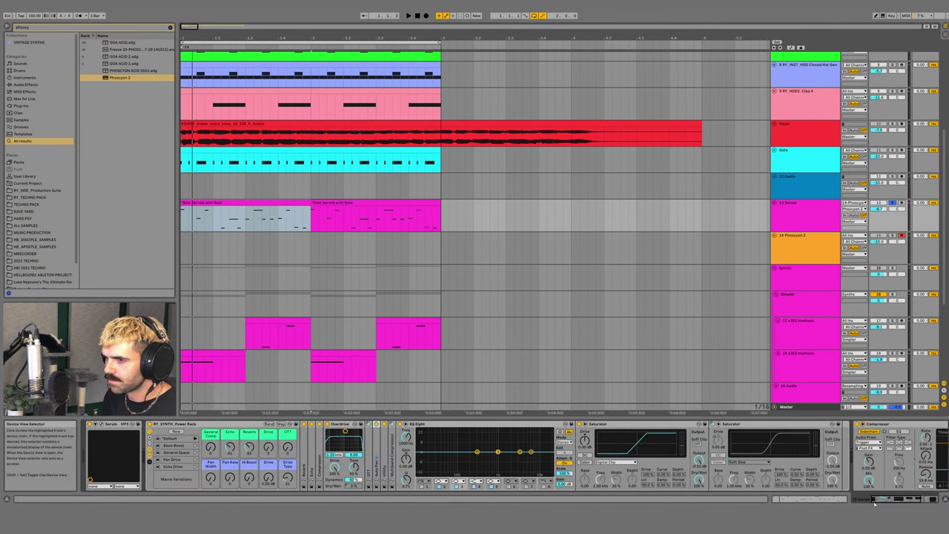
double_click(339, 423)
key("Delete")
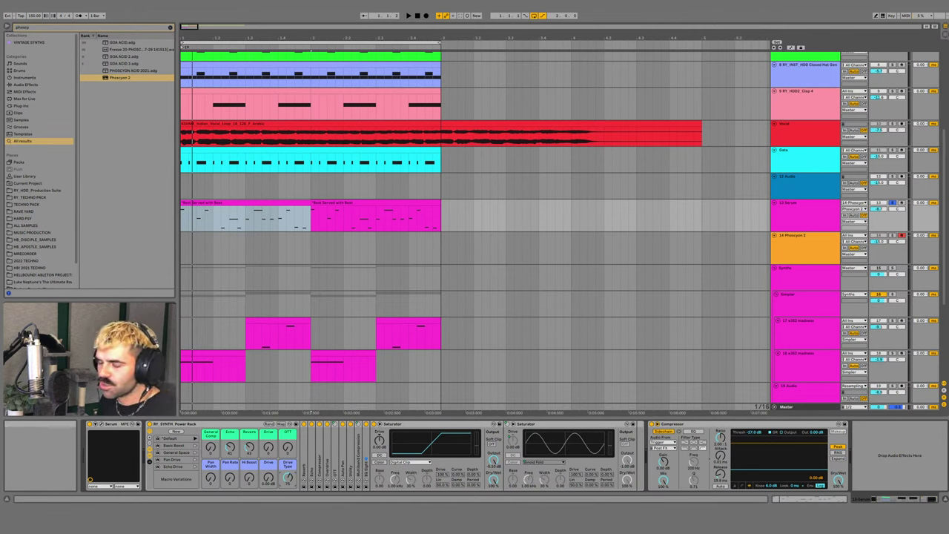
- Sweep the Drive Type macro and play the synth while raising the second-row Drive macro and returning it to 0 dB
left_click_drag(287, 476, 268, 471)
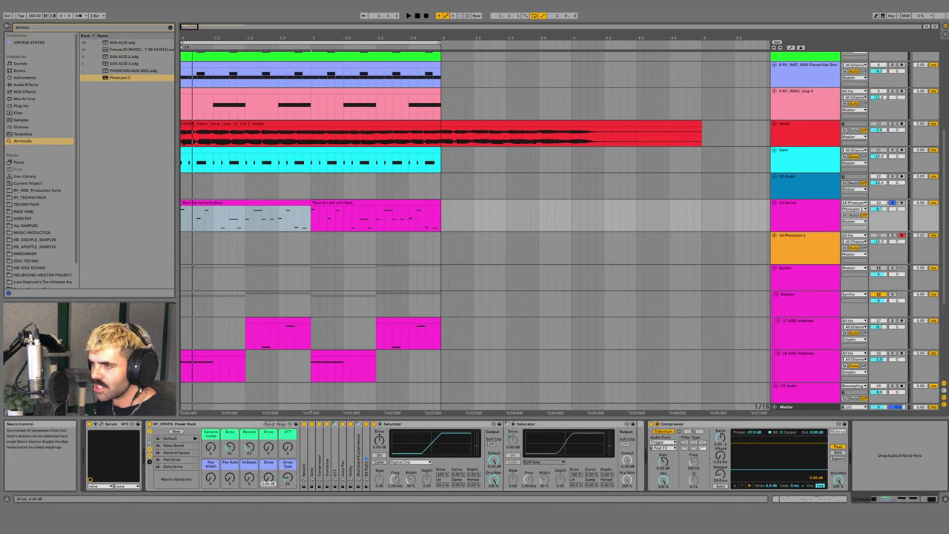
left_click(268, 468)
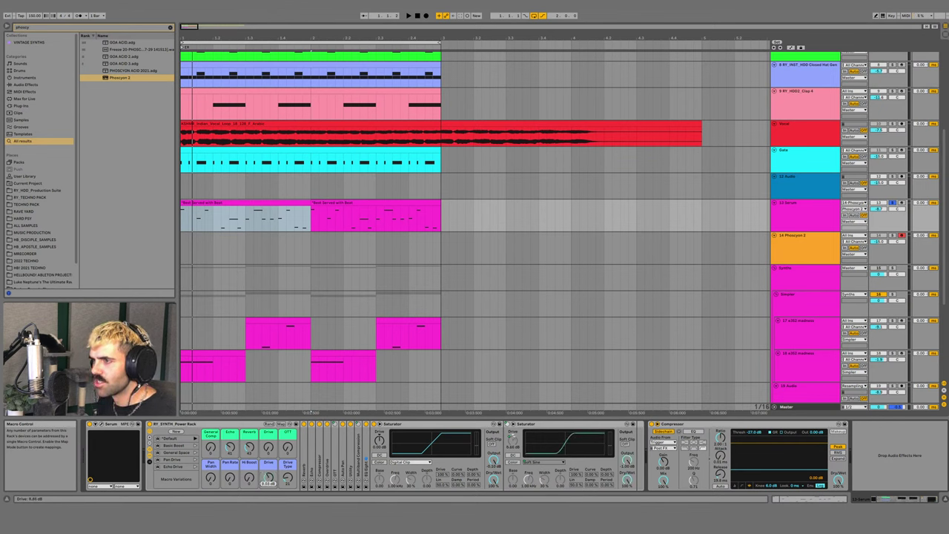
key("space")
left_click_drag(269, 476, 268, 458)
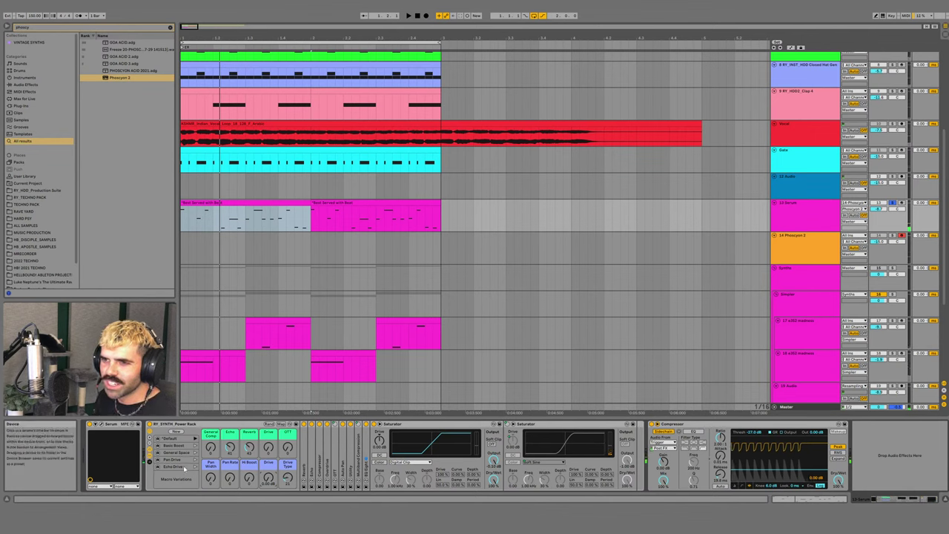
- Hide the rack's devices, randomize its macros during playback, and lower the second-row Drive to 1.57 dB and OTT to 0
left_click(149, 457)
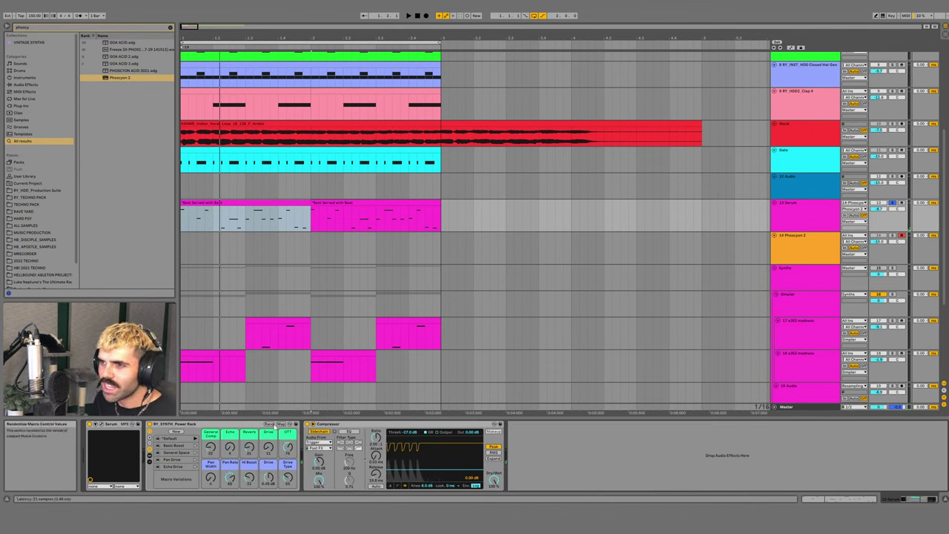
left_click(271, 424)
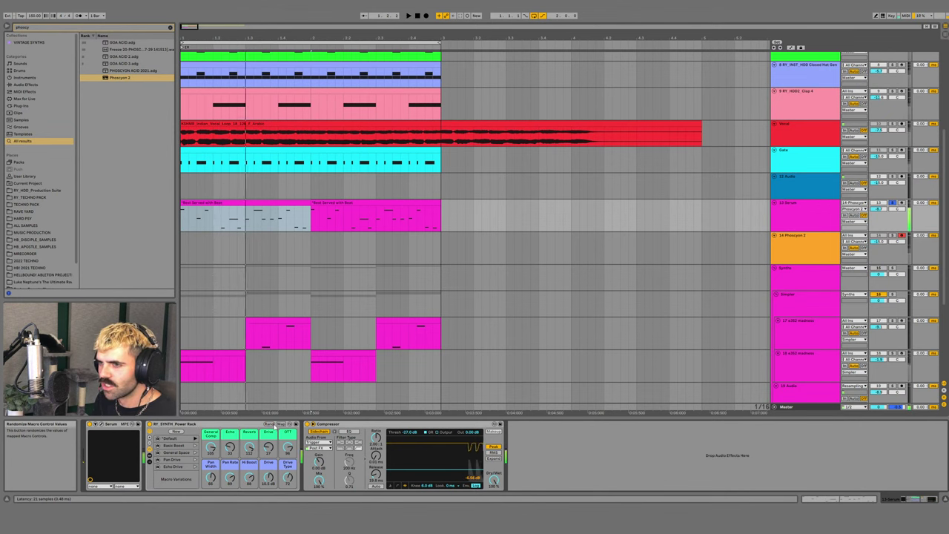
left_click_drag(267, 478, 268, 486)
left_click_drag(288, 448, 288, 504)
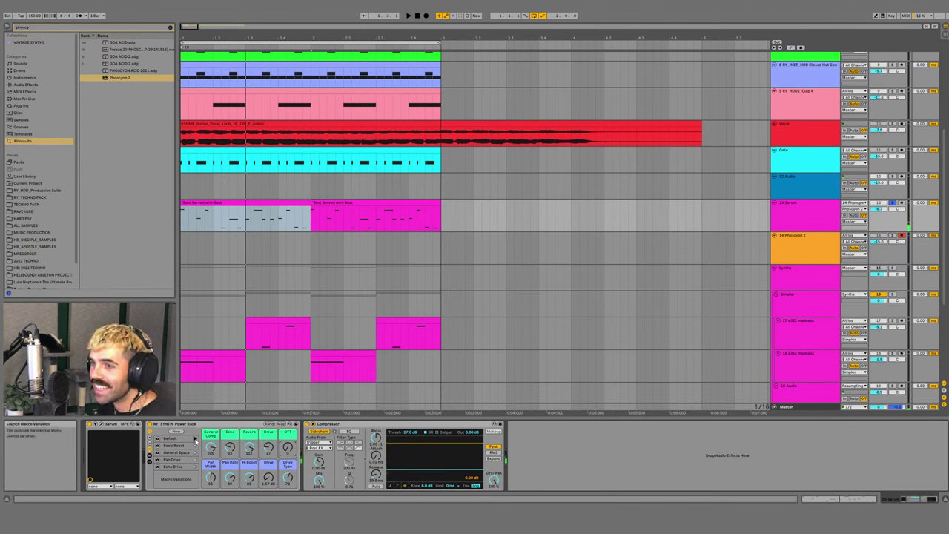
- Play the full loop with the Basic Boost variation, set Serum's Env 1 release to 24 ms and show Env 2
key("space")
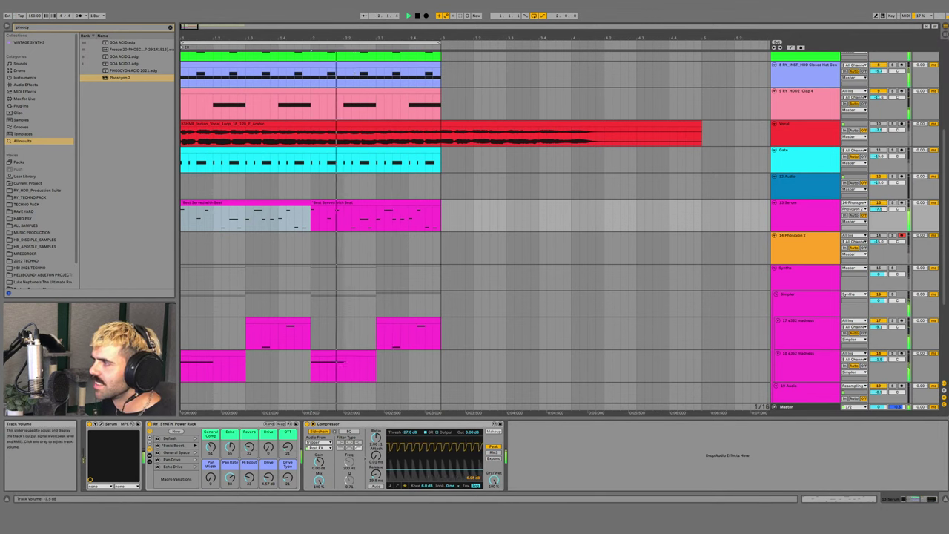
left_click(101, 424)
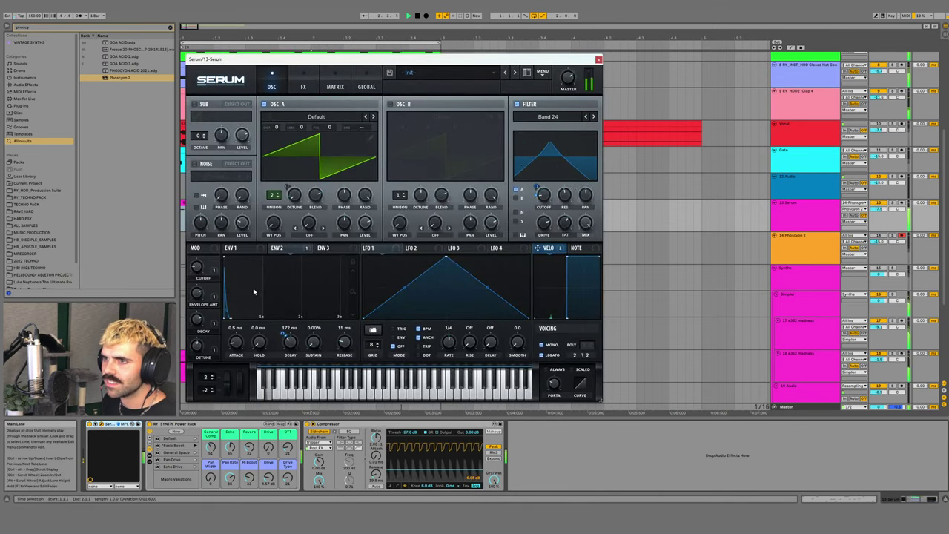
left_click(238, 248)
left_click_drag(349, 343, 352, 350)
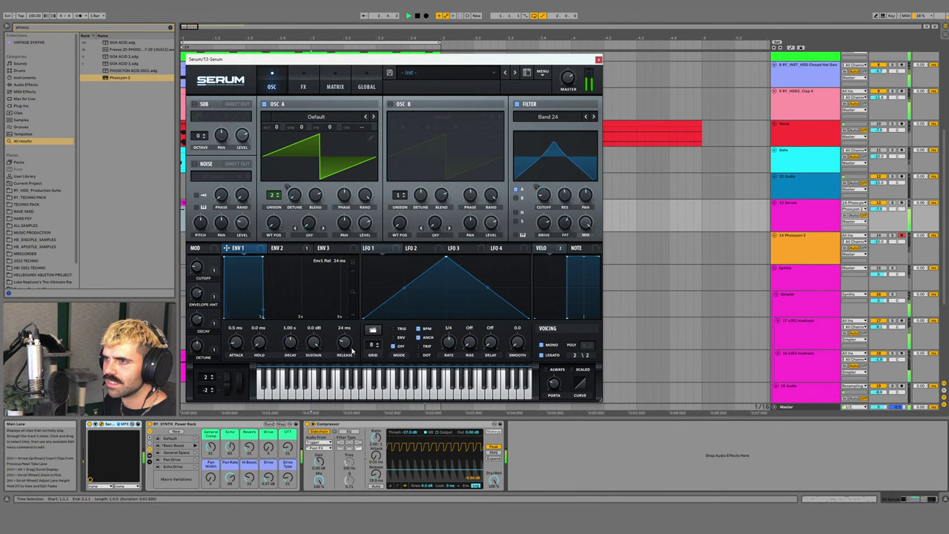
left_click(289, 250)
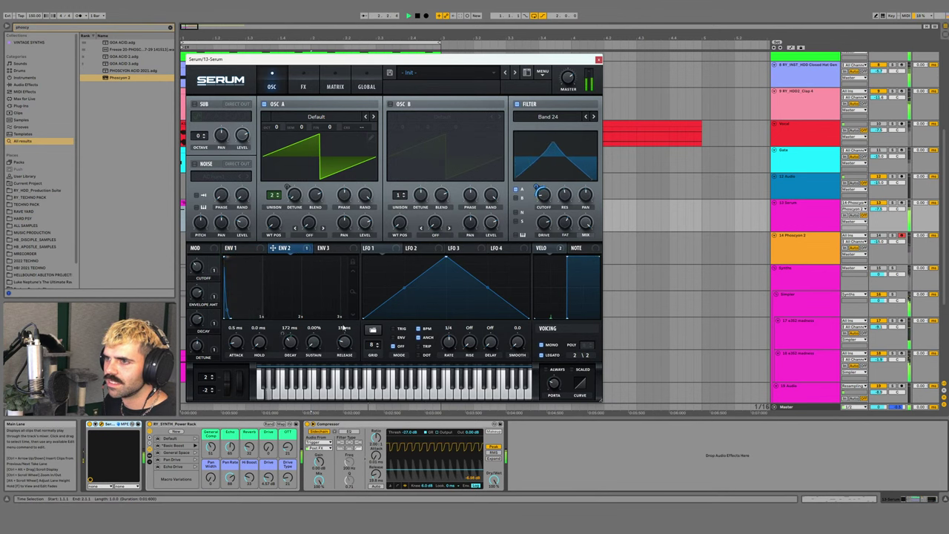